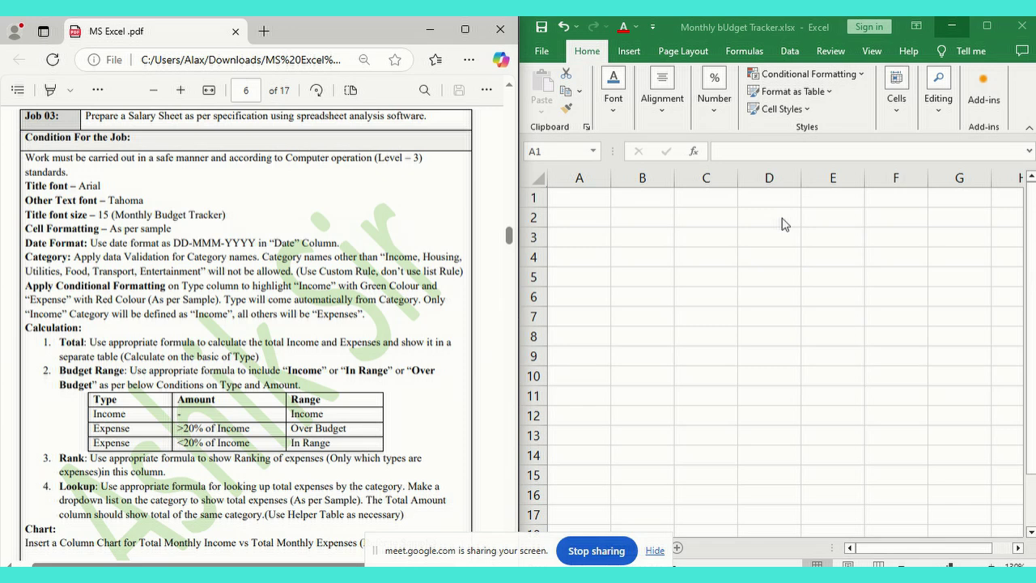
Step: Read through the Job 03 conditions and the Sample-A Monthly Budget Tracker table in the PDF
key("super+plus")
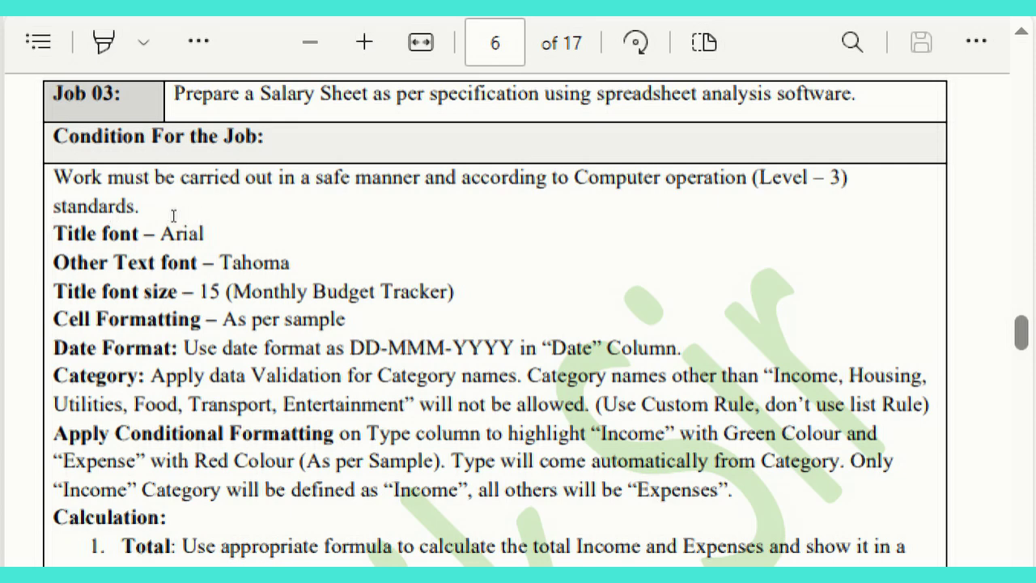
scroll(86, 214, "down", 15)
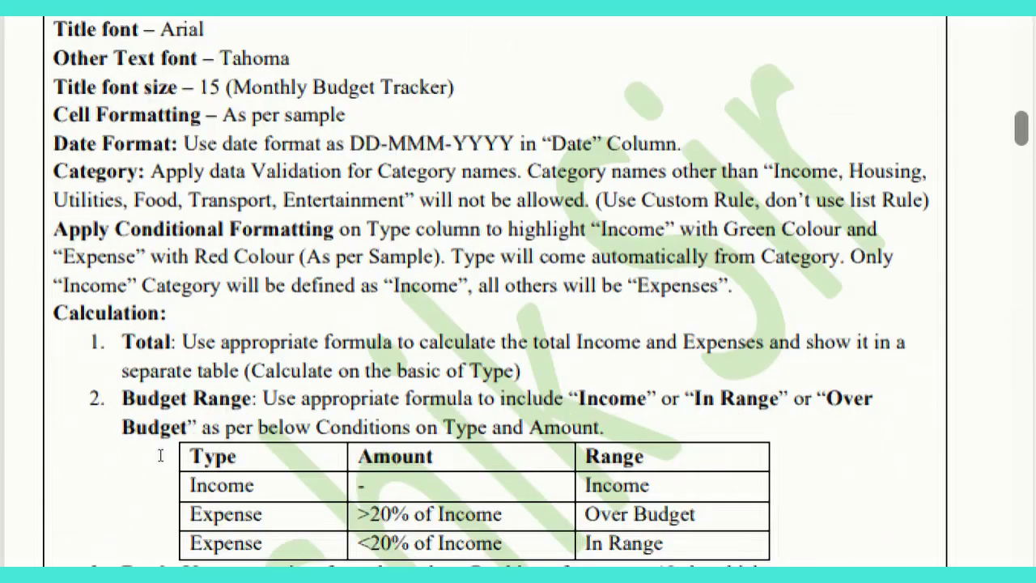
scroll(217, 320, "up", 4)
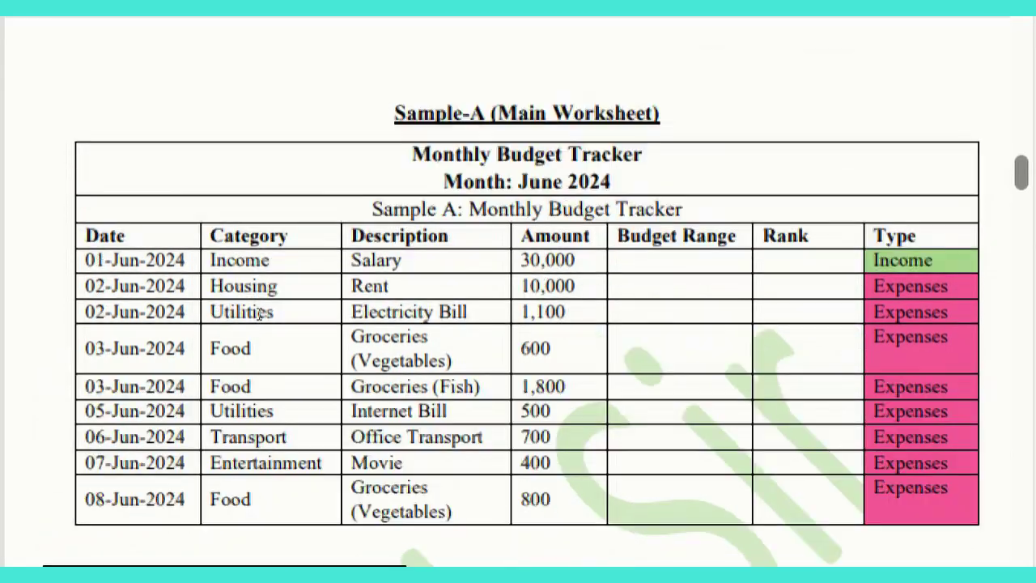
scroll(155, 344, "up", 12)
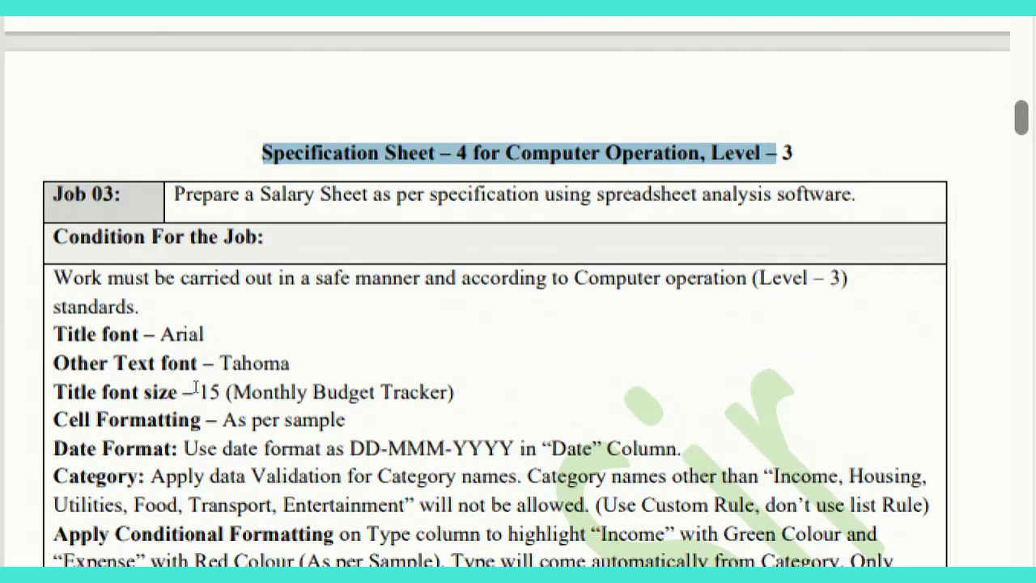
scroll(193, 388, "down", 2)
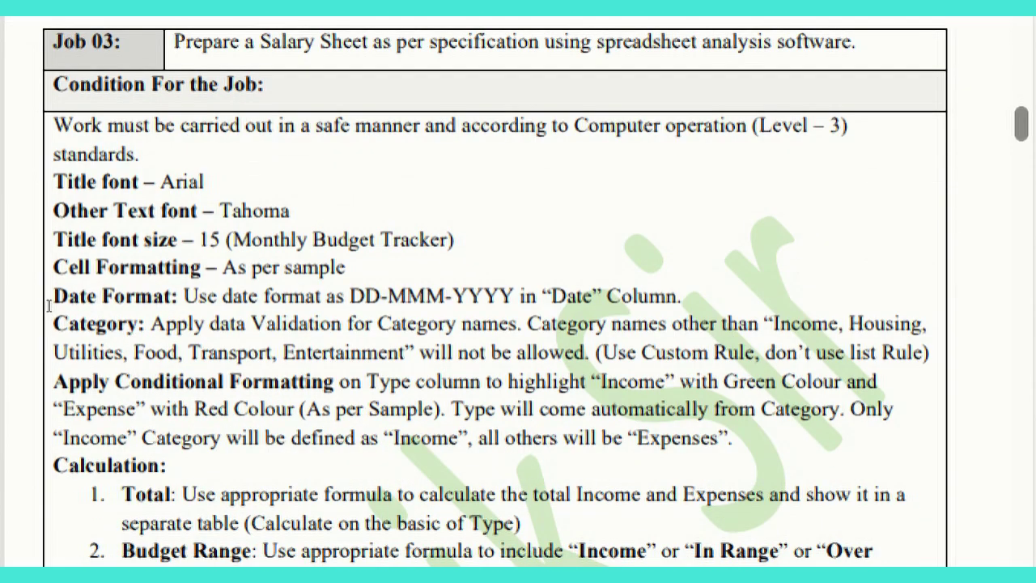
scroll(194, 332, "down", 10)
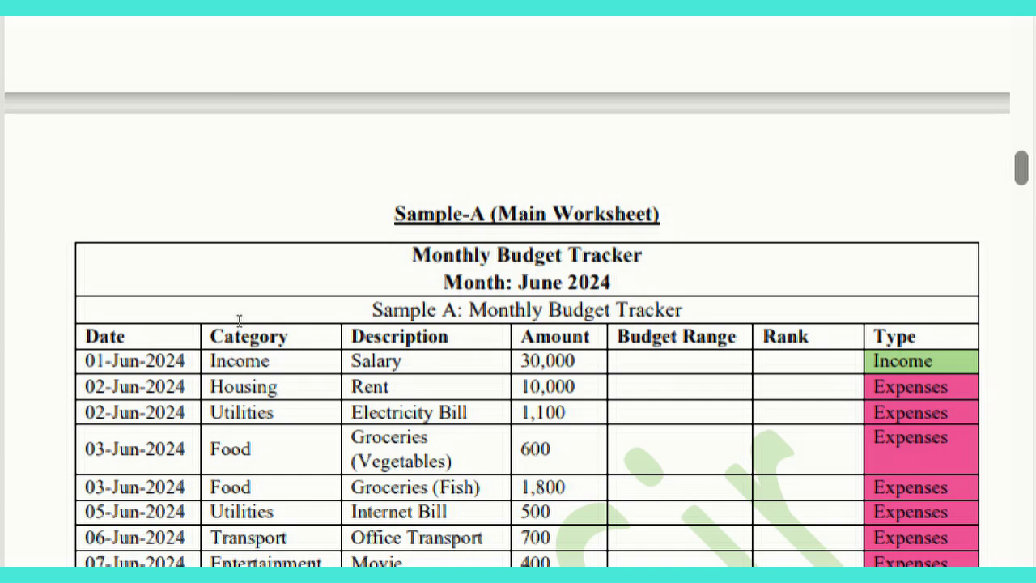
scroll(232, 319, "down", 2)
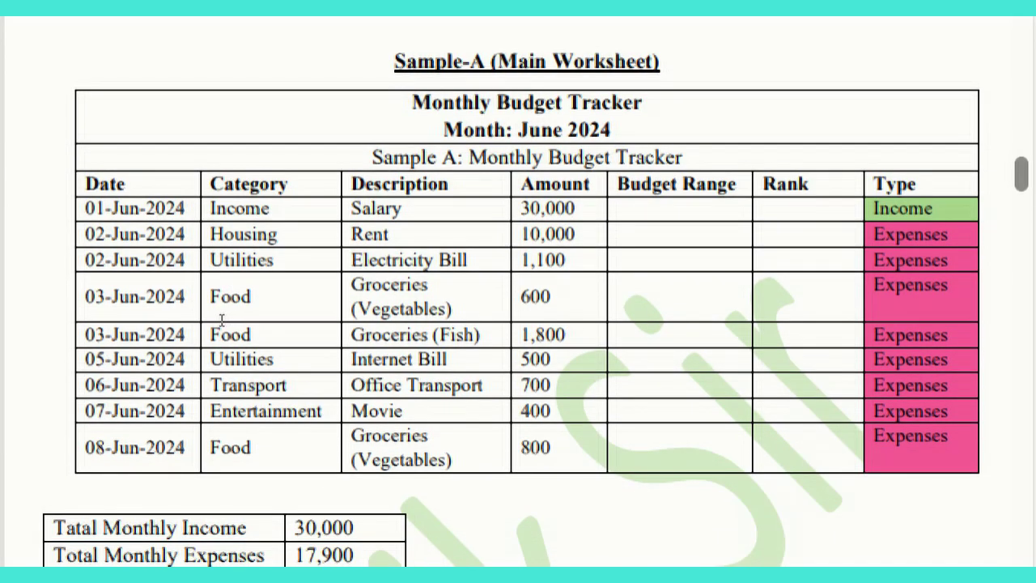
scroll(218, 320, "up", 15)
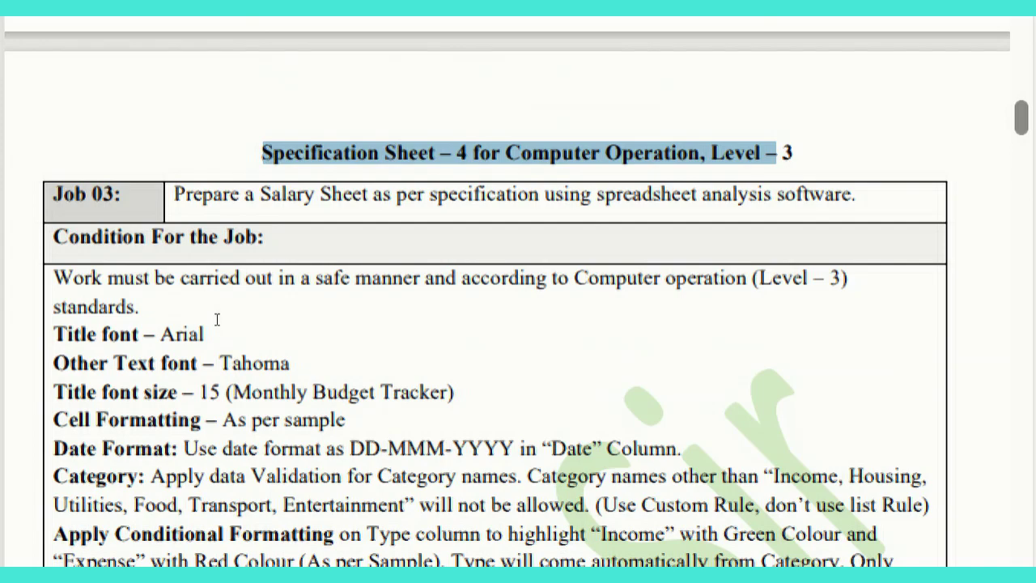
Step: Examine the date format and category validation requirements in the job conditions alongside the Sample-A worksheet
left_click(39, 394)
left_click_drag(39, 394, 73, 398)
scroll(81, 396, "down", 4)
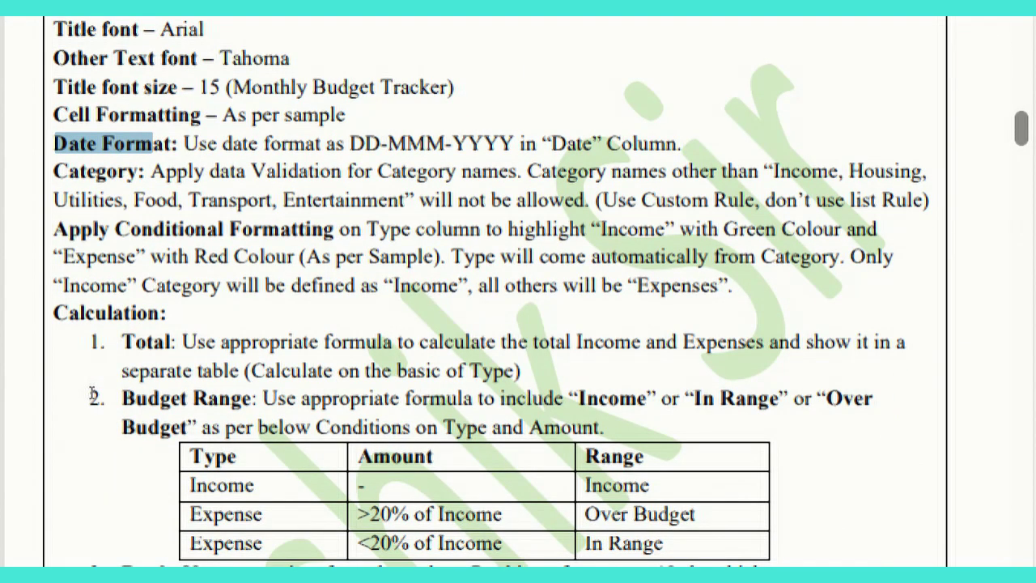
scroll(91, 392, "up", 2)
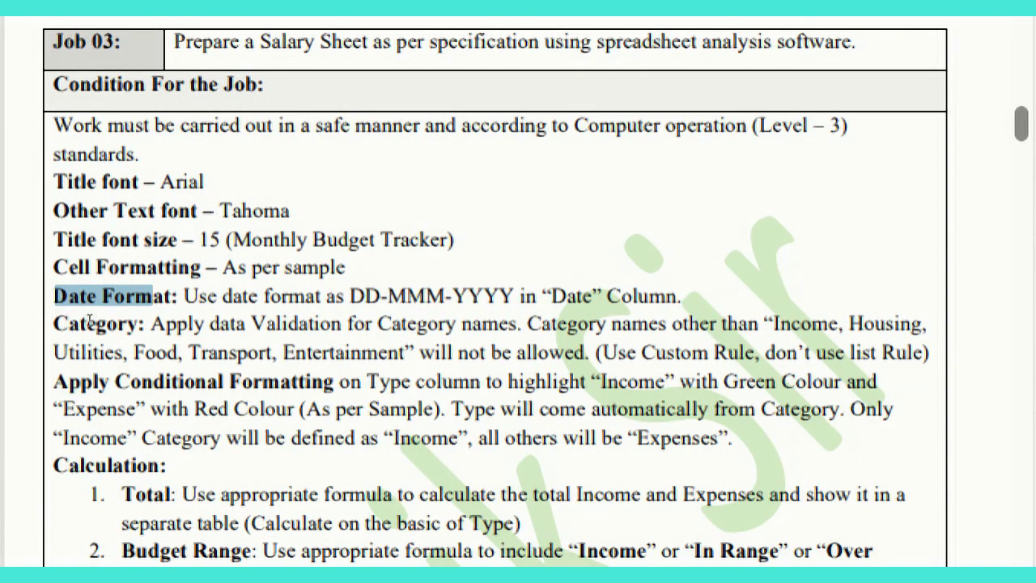
left_click_drag(93, 322, 210, 321)
left_click(199, 319)
triple_click(209, 322)
left_click(212, 322)
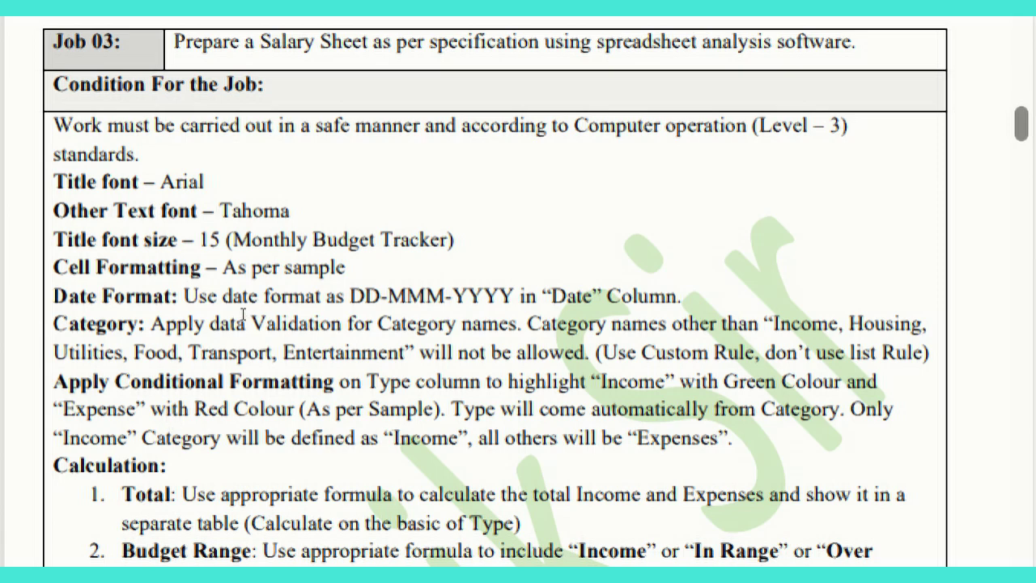
scroll(202, 392, "down", 15)
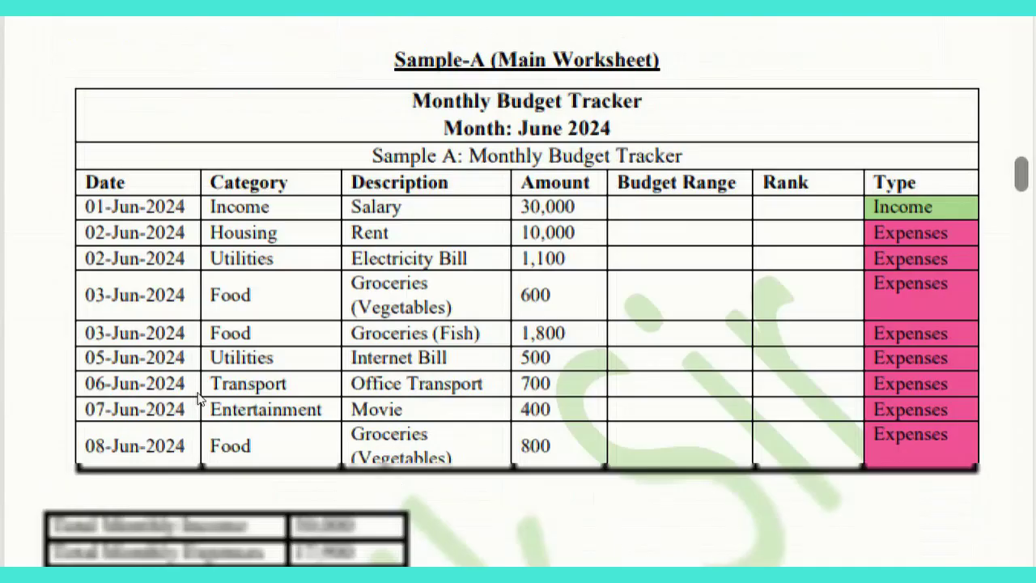
scroll(122, 336, "up", 4)
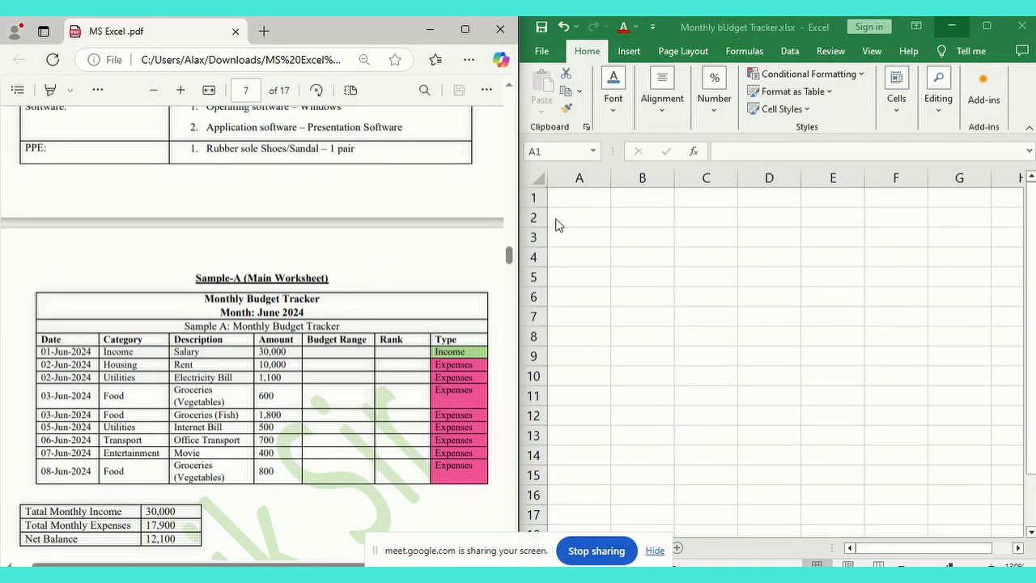
Step: Switch to the Excel workbook and enter the headers Date in A3 and Category in B3
left_click(596, 200)
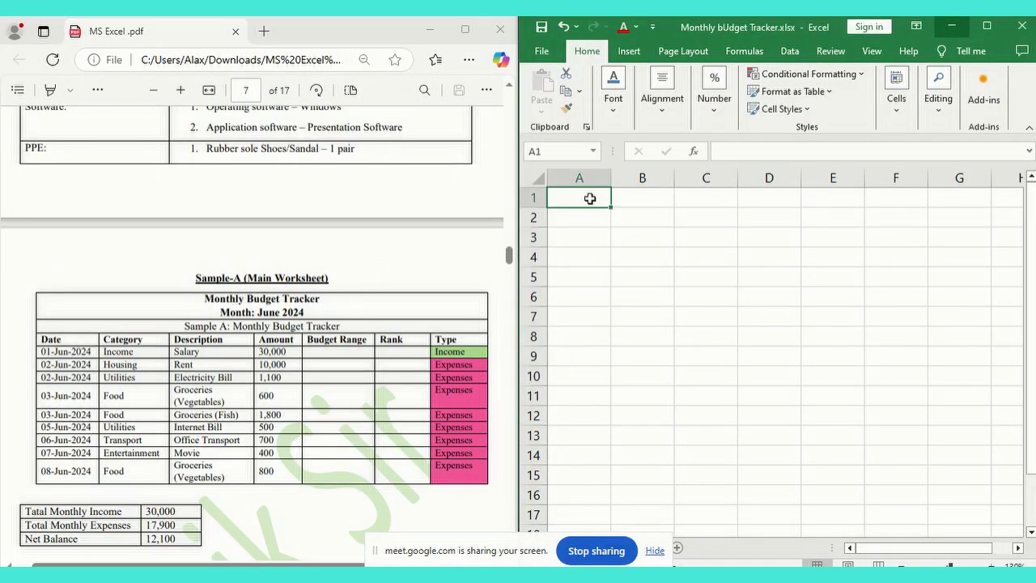
key("Down")
key("Down")
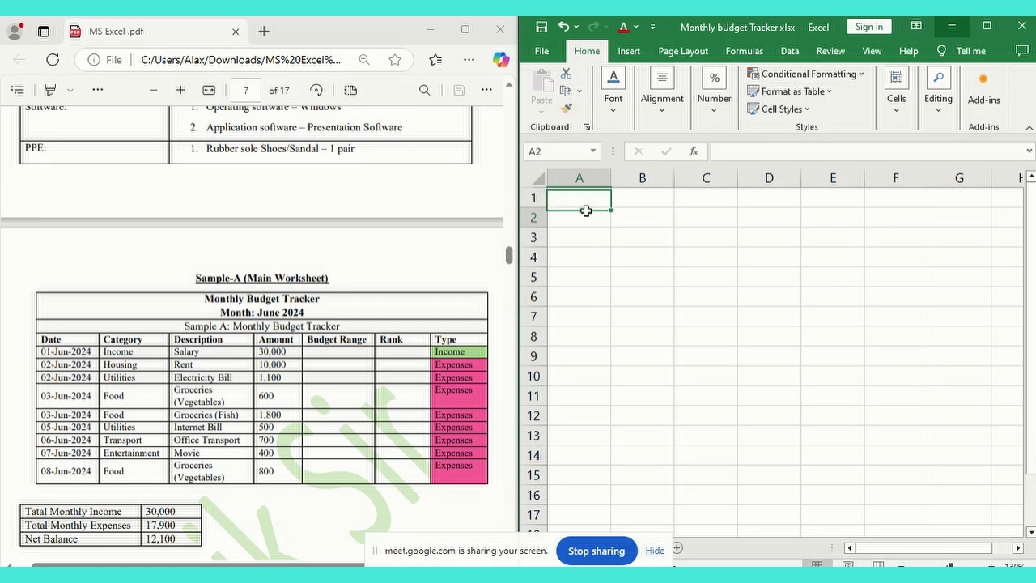
type("ীৃট")
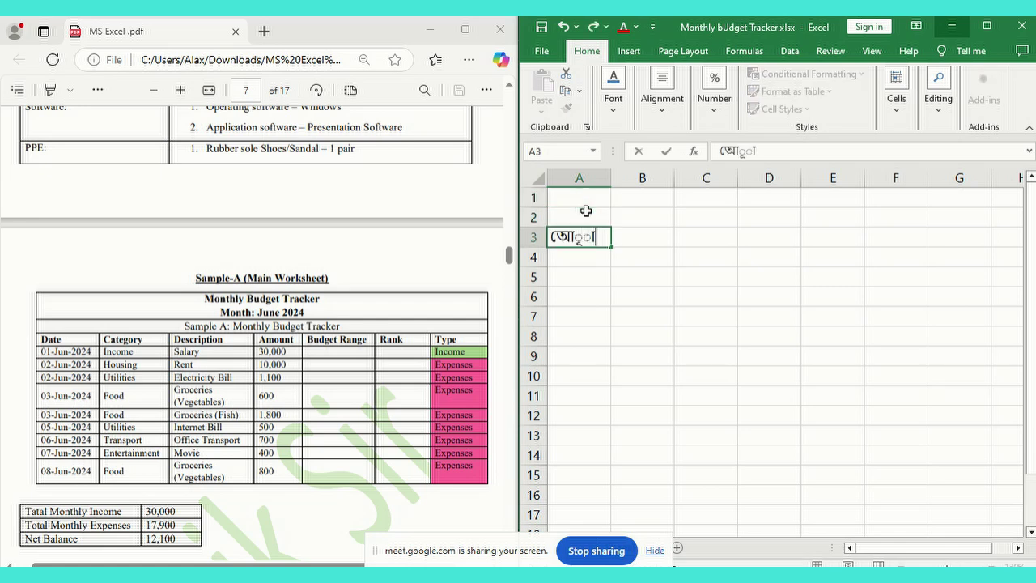
key("BackSpace")
key("BackSpace")
key("BackSpace")
type("Date")
key("Tab")
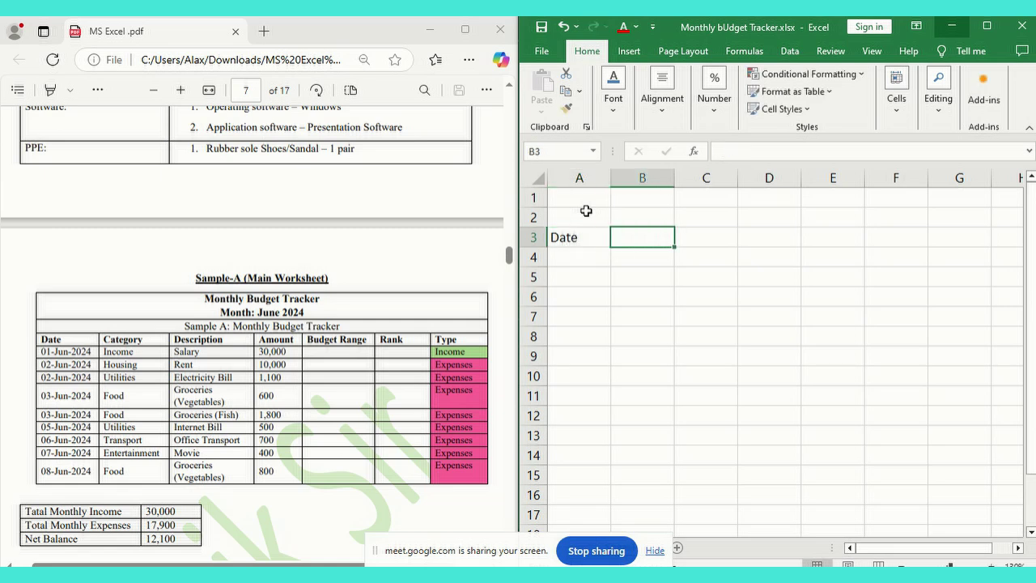
type("Catega")
key("BackSpace")
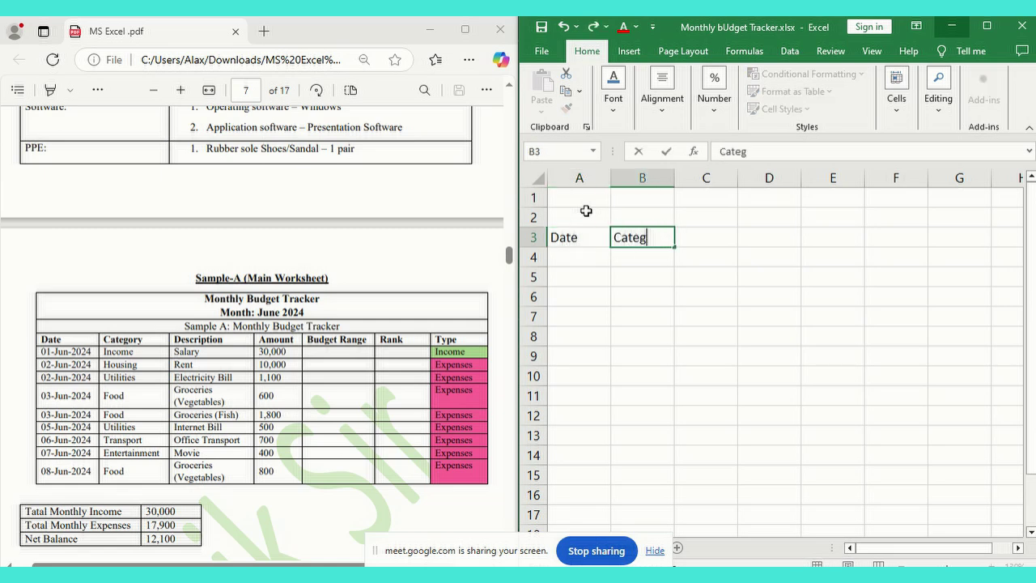
type("ory")
key("Tab")
Step: Enter the column headers Discription in C3 and Amount in D3
type("Dis")
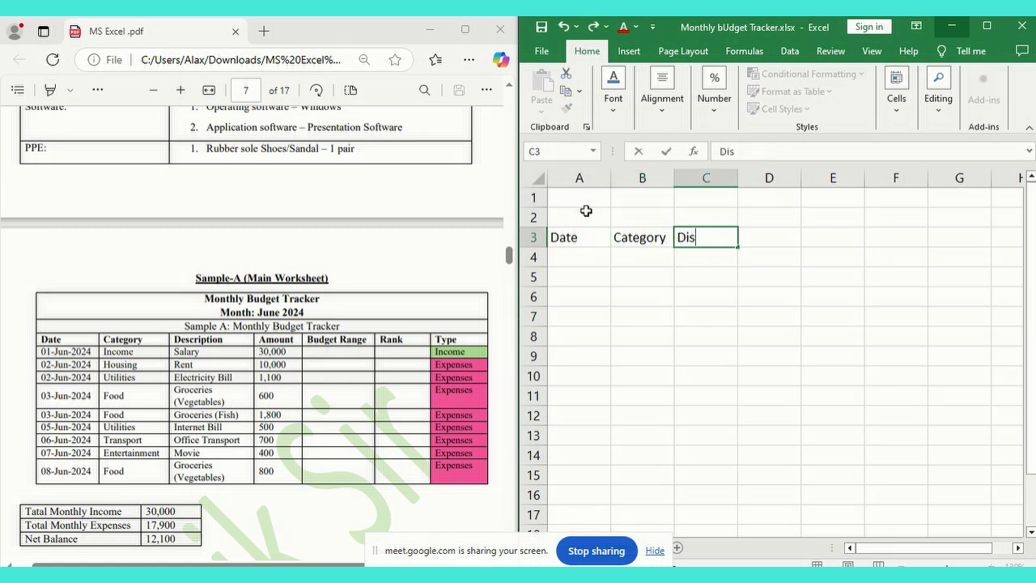
type("cription")
key("Tab")
type("Amoiu")
key("BackSpace")
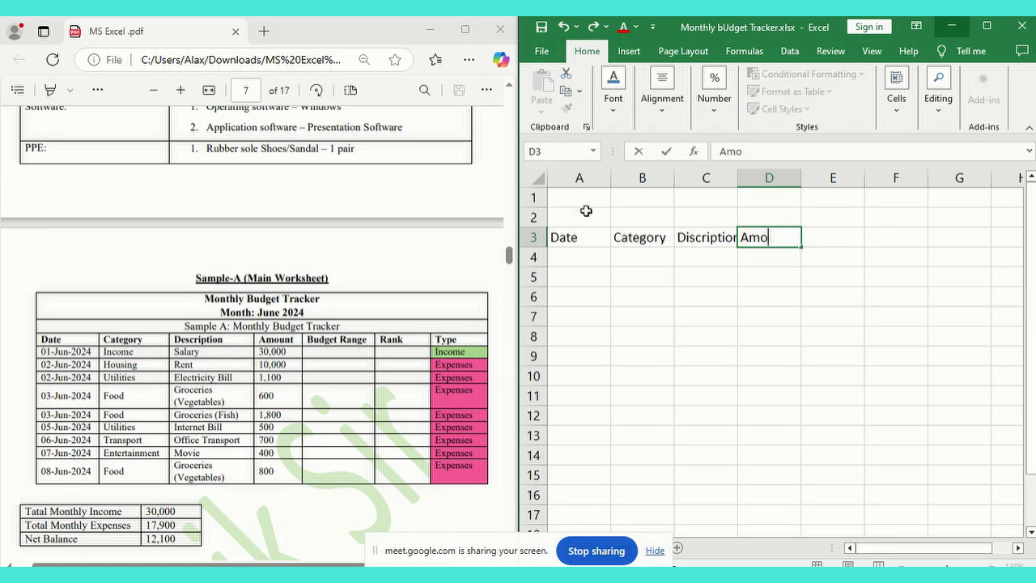
type("unt")
key("Tab")
Step: Complete the header row with Range in E3, Rank in F3 and Type in G3
type("G")
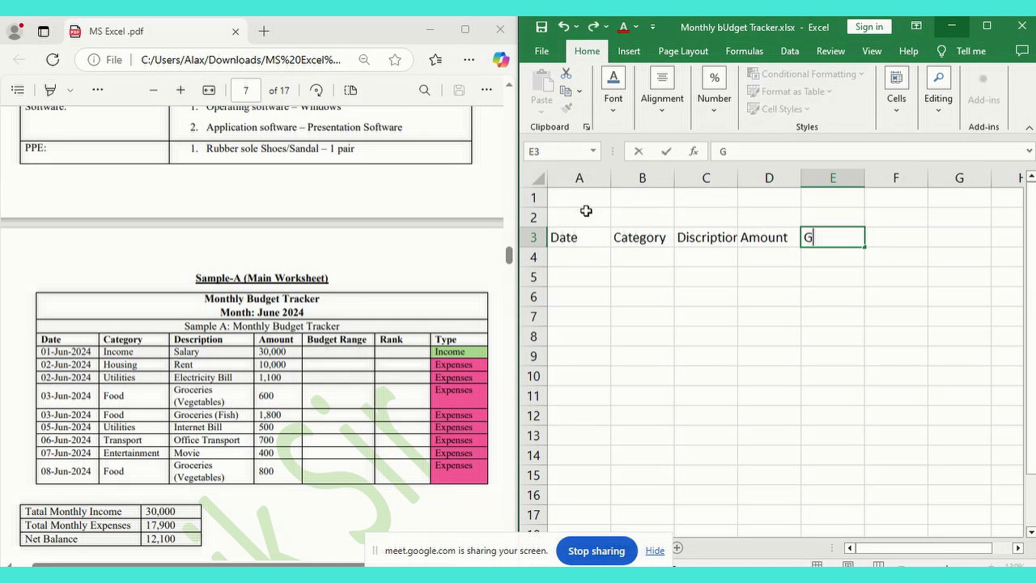
key("BackSpace")
type("B")
key("BackSpace")
type("Range")
key("Tab")
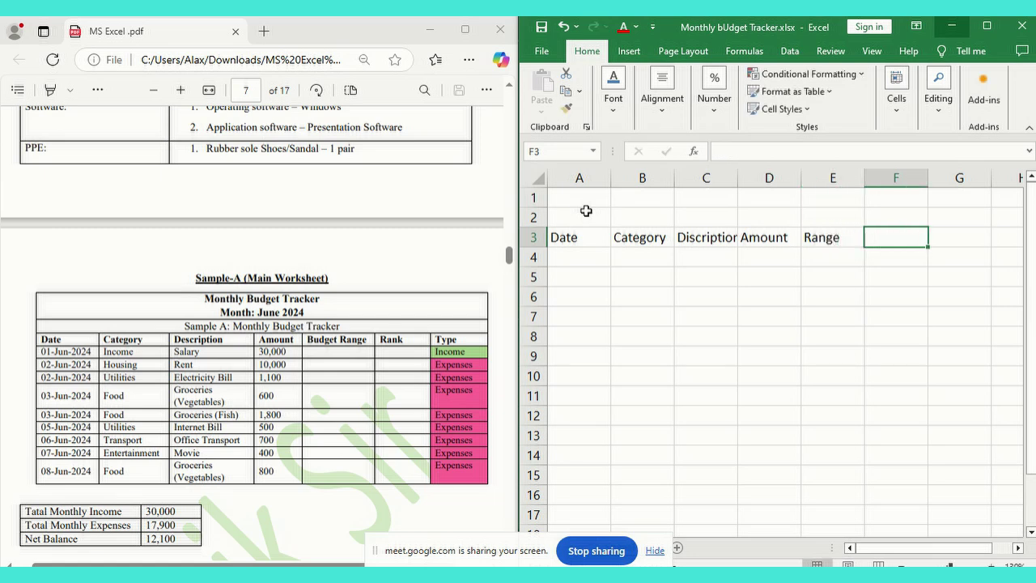
type("Rank")
key("Tab")
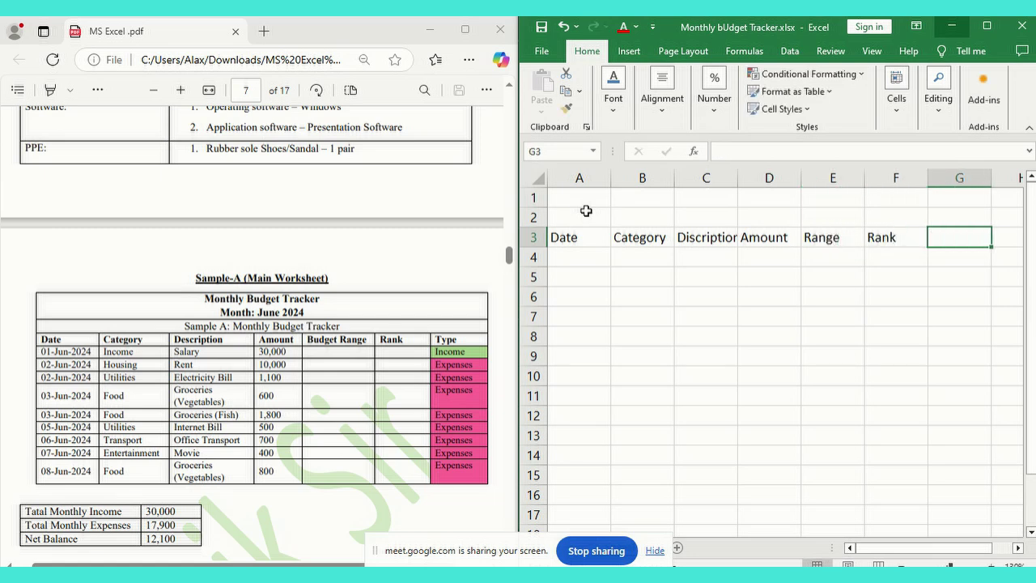
type("Type")
key("Return")
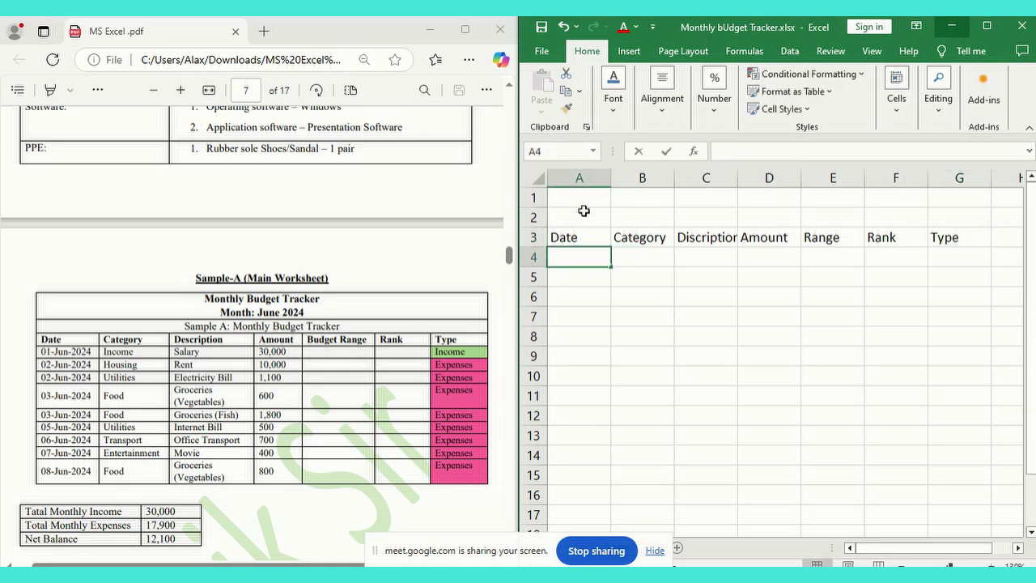
Step: Check the date format required for the Date column in the PDF conditions and return to the Sample-A table
type("0")
key("BackSpace")
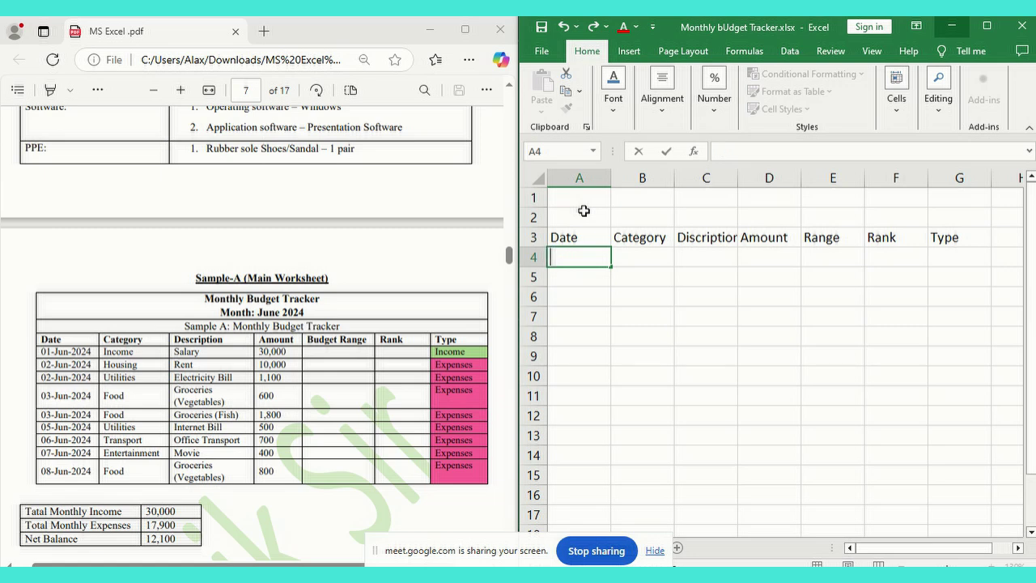
scroll(240, 228, "up", 3)
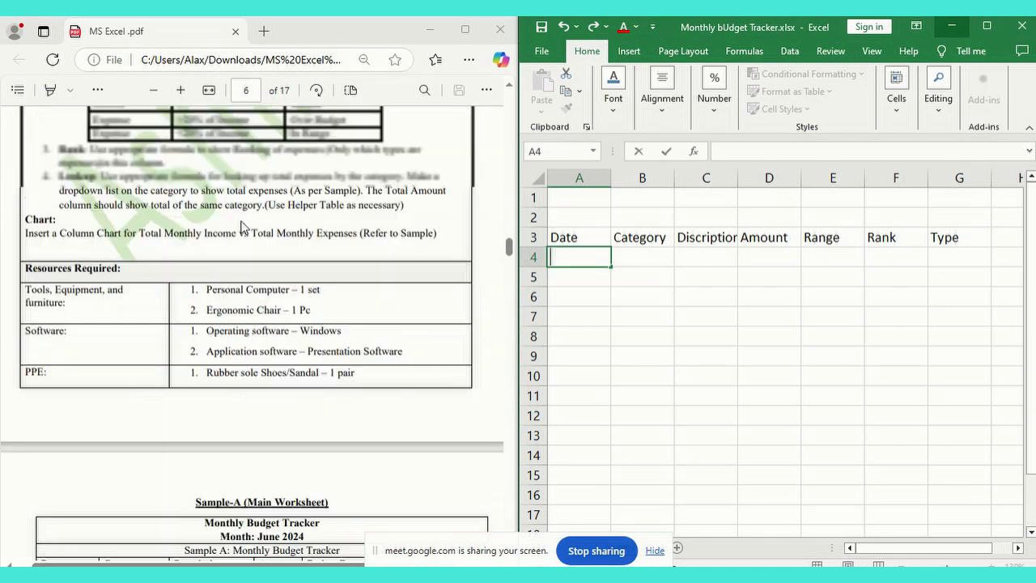
scroll(243, 225, "up", 3)
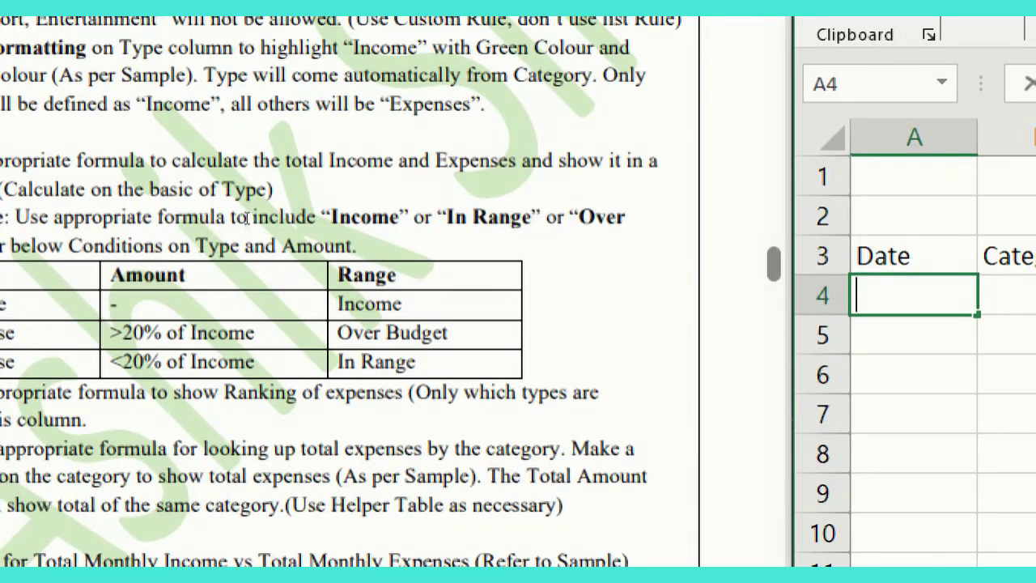
scroll(148, 201, "up", 5)
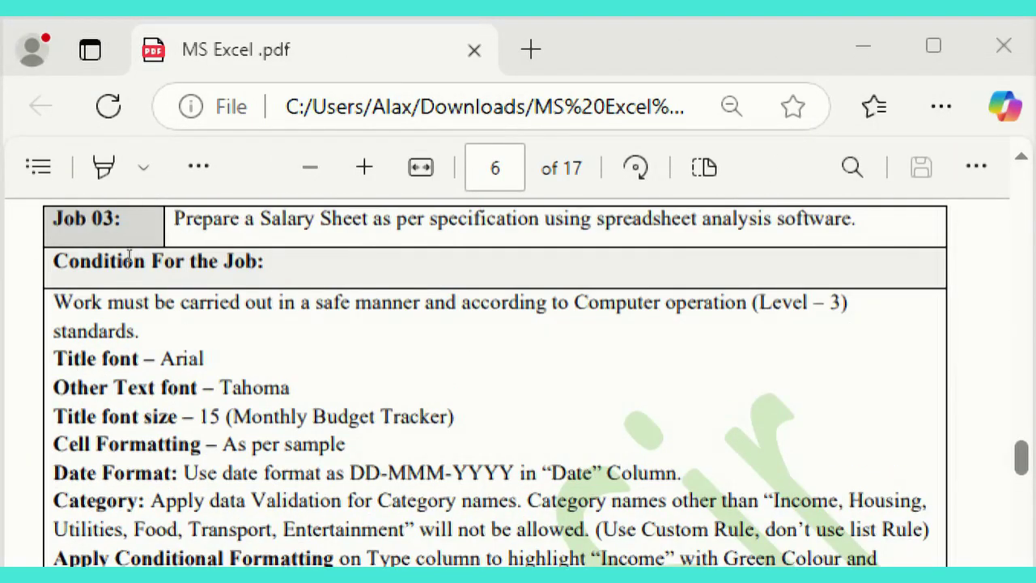
left_click_drag(184, 473, 380, 472)
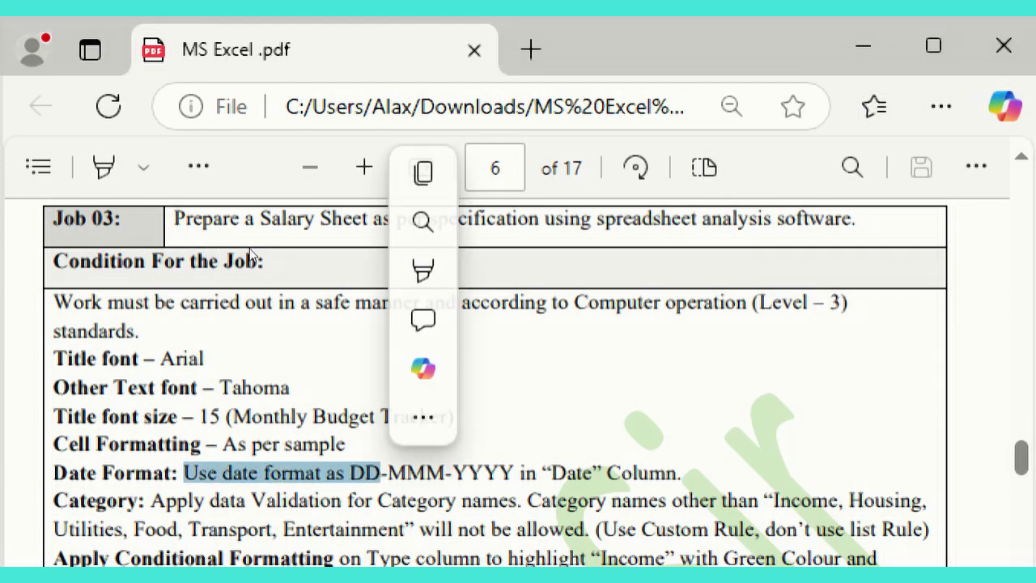
scroll(227, 283, "down", 15)
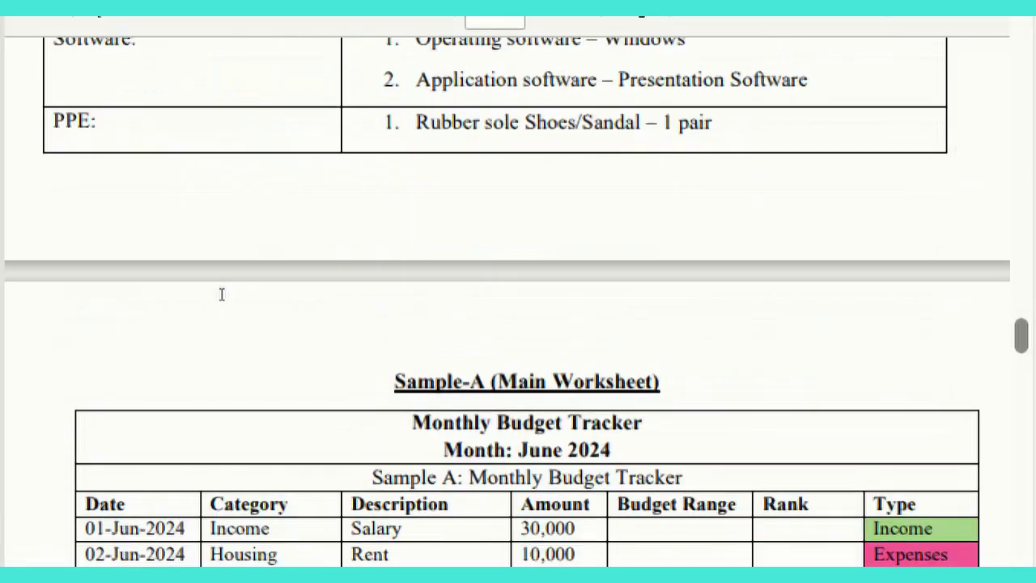
scroll(221, 294, "down", 4)
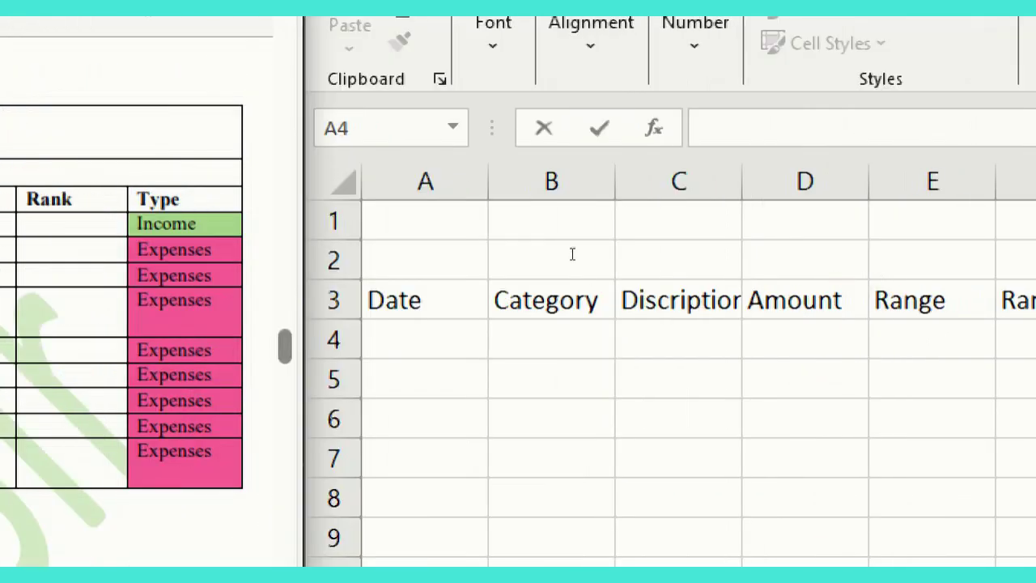
left_click(572, 254)
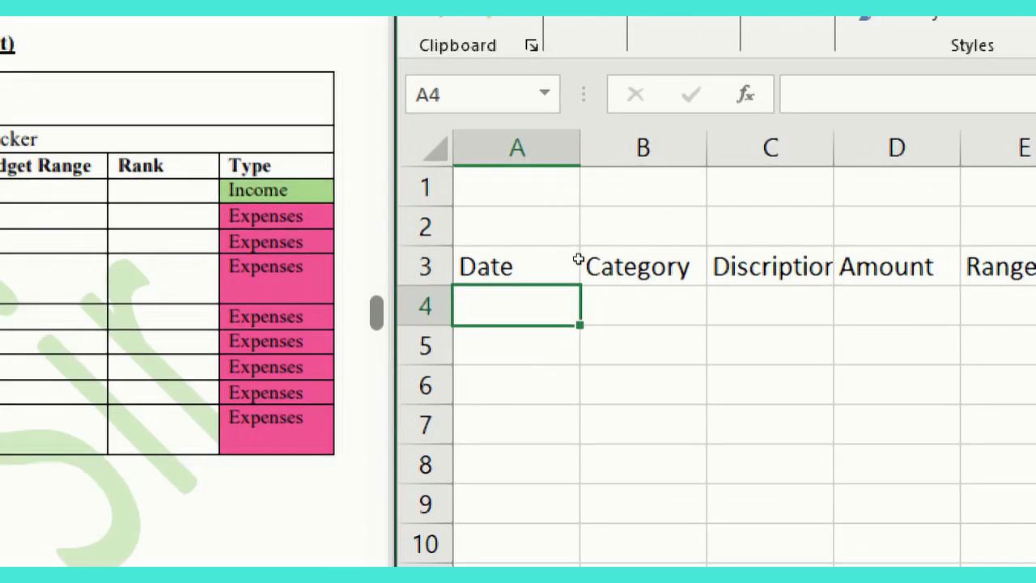
key("Down")
key("Down")
key("Up")
key("Up")
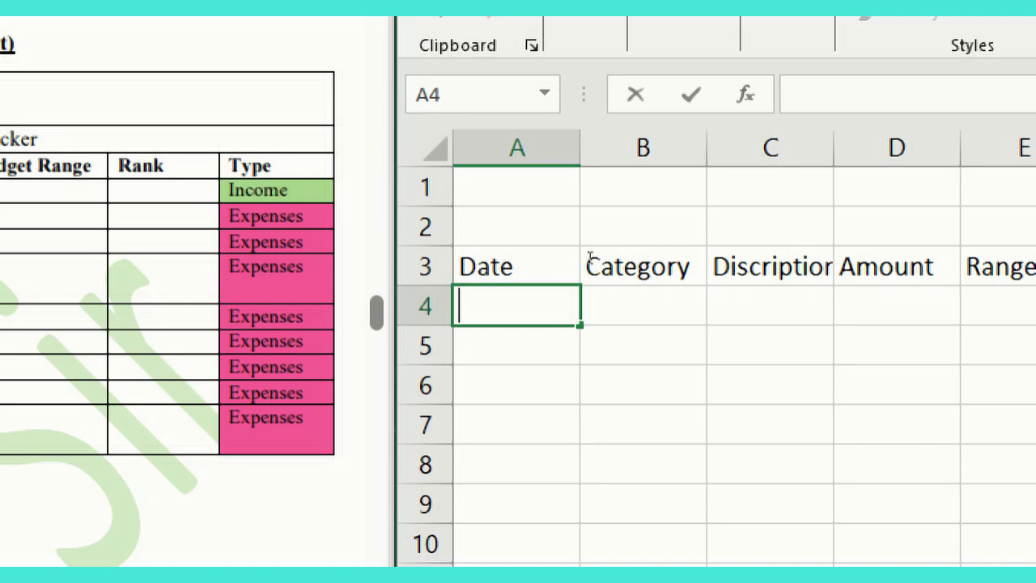
key("Right")
key("Left")
Step: Try the formula =now() in cell A4 and undo the entry
type("=now")
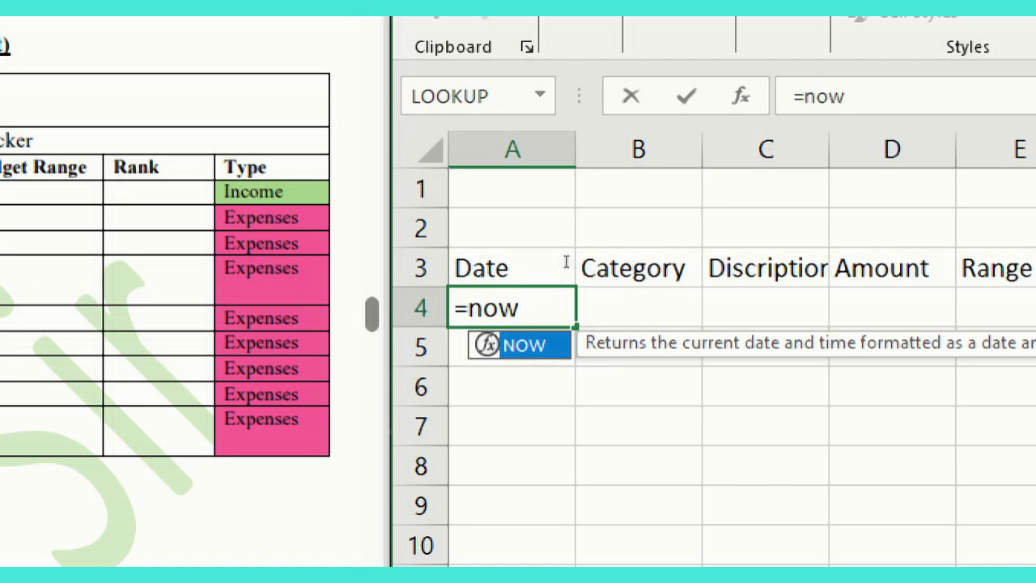
key("Return")
key("Up")
key("F2")
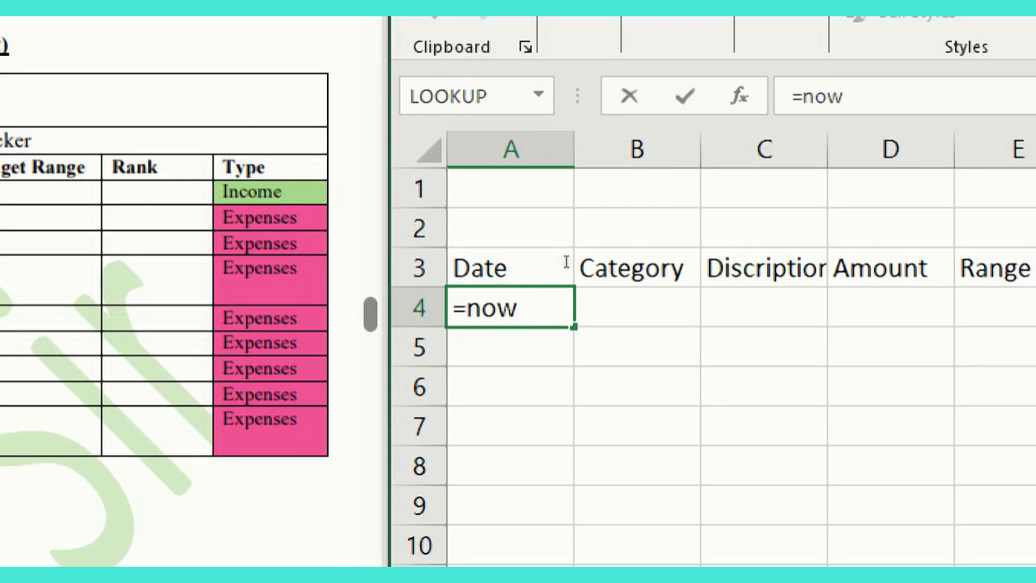
type("()")
key("Return")
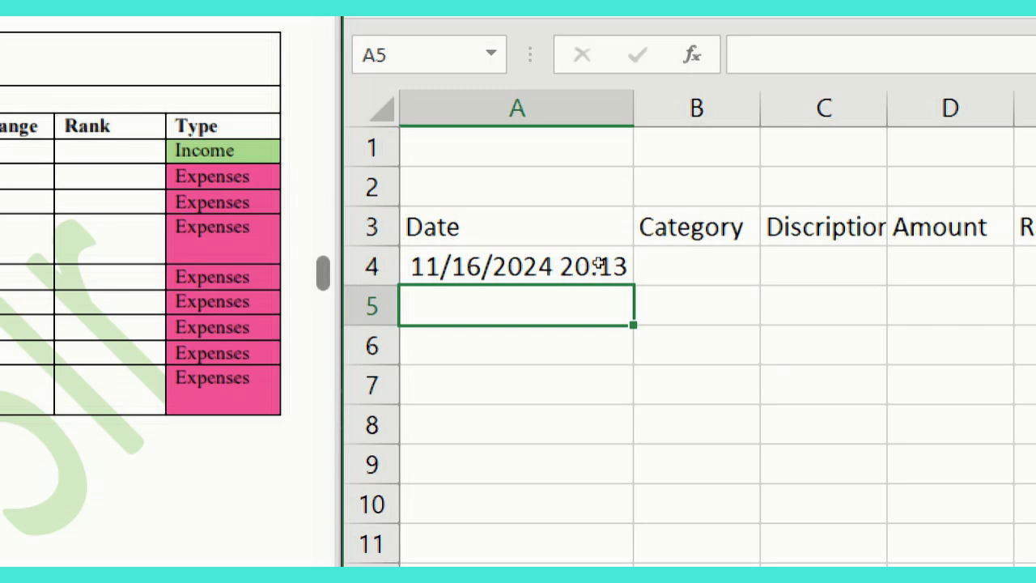
key("ctrl+z")
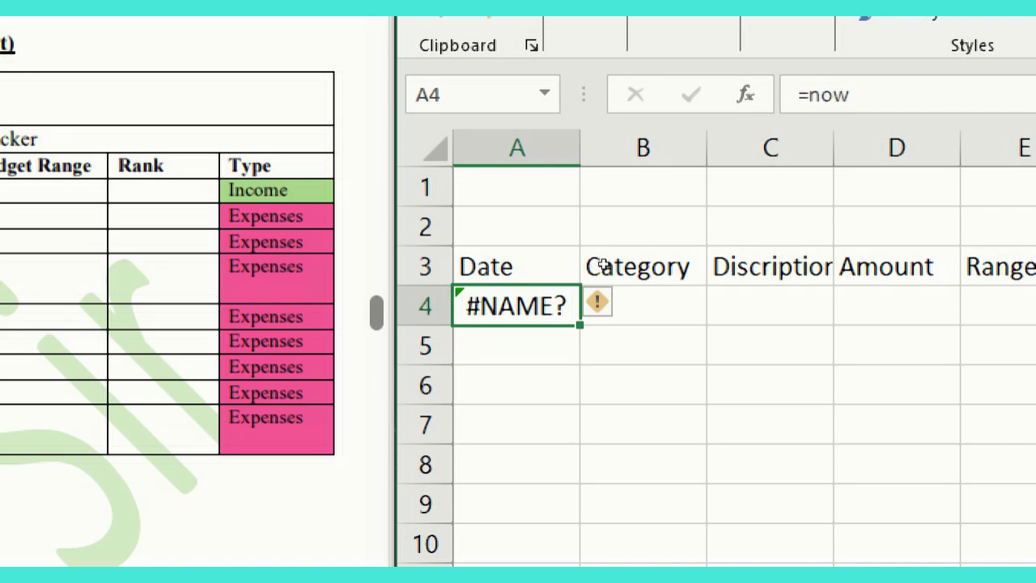
key("ctrl+z")
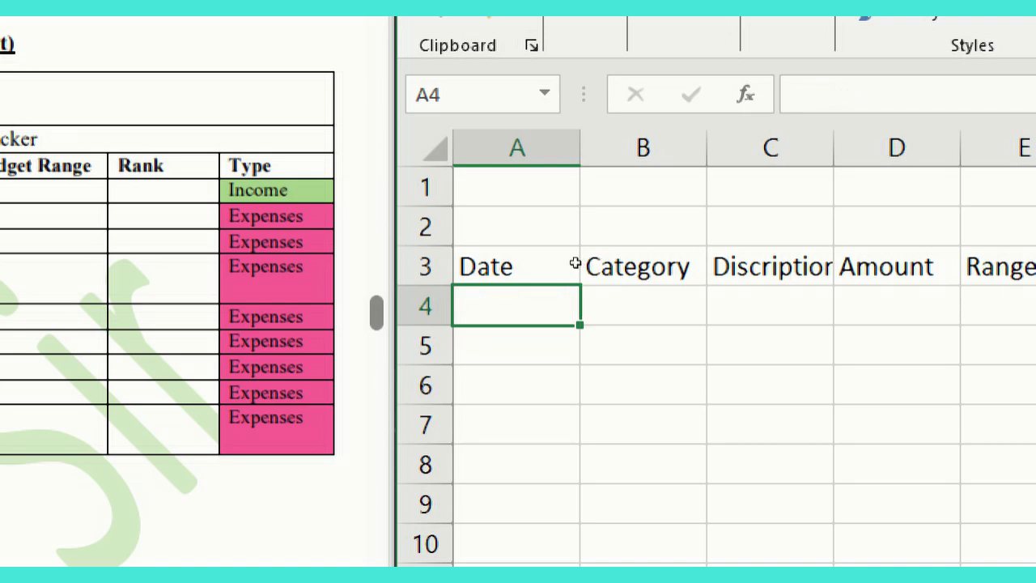
Step: Enter the date 01-01-2024 in A4 and fill the daily date series down to A12
type("0")
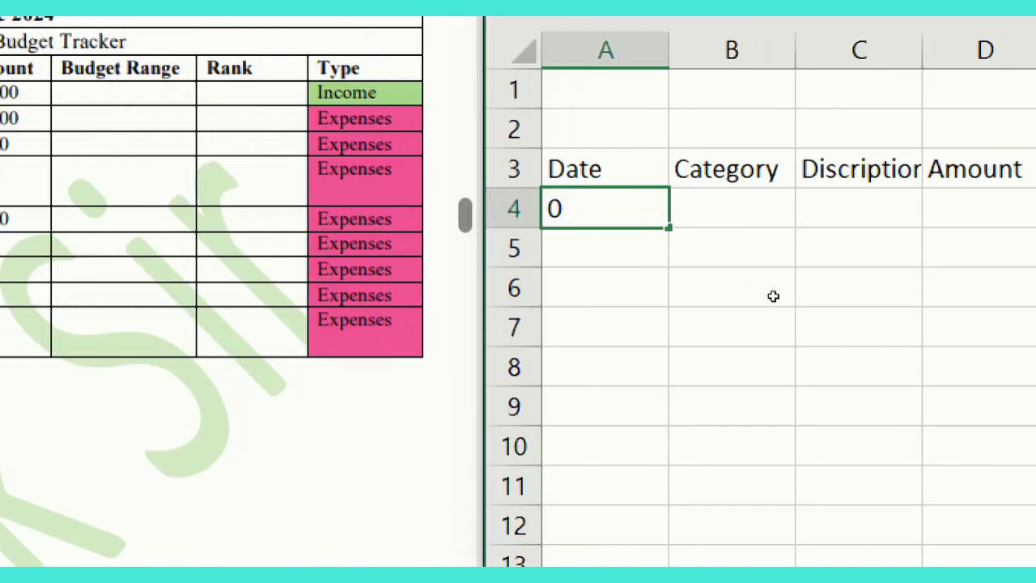
type("1+-")
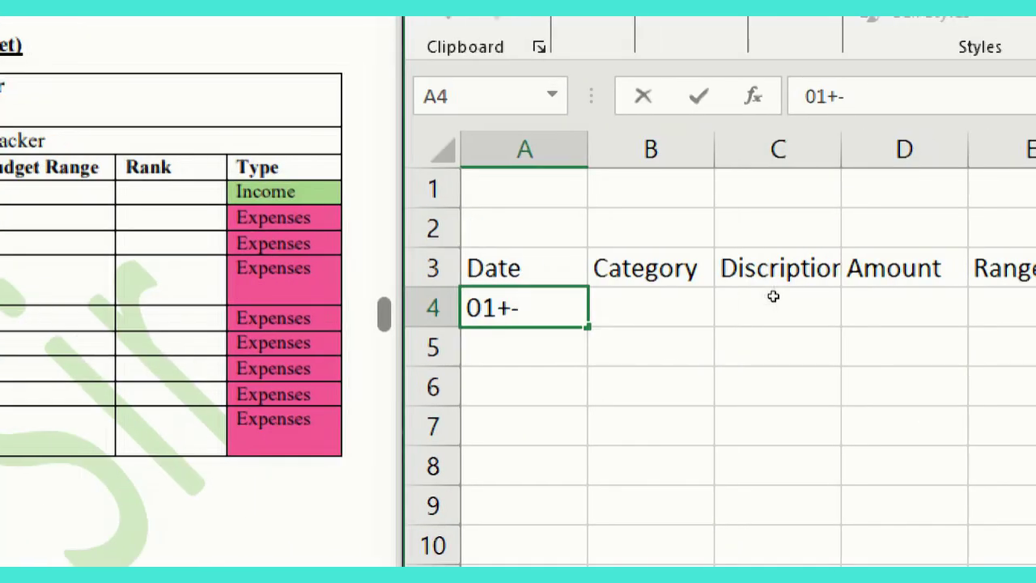
key("BackSpace")
key("BackSpace")
type("-01-")
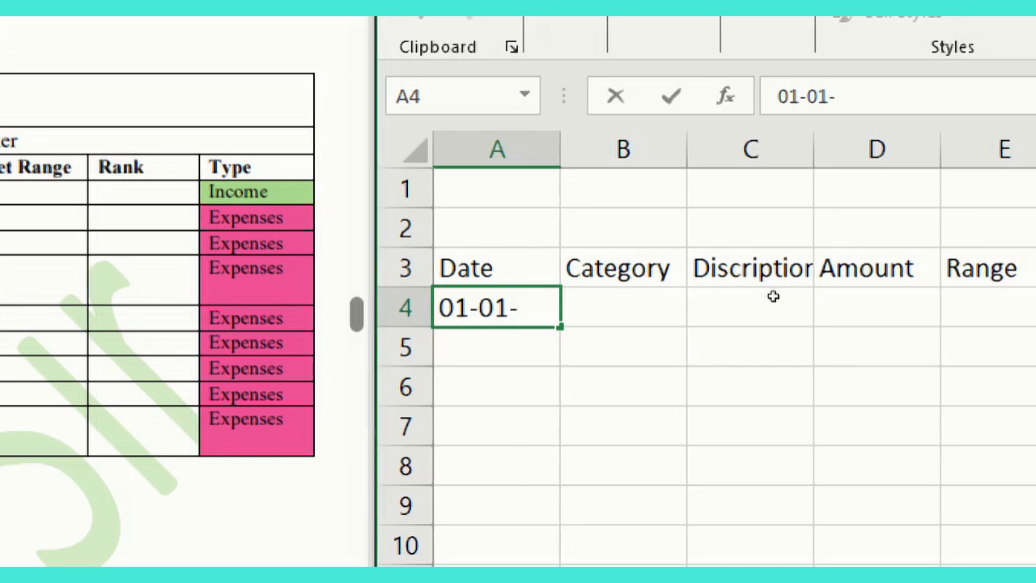
type("2024")
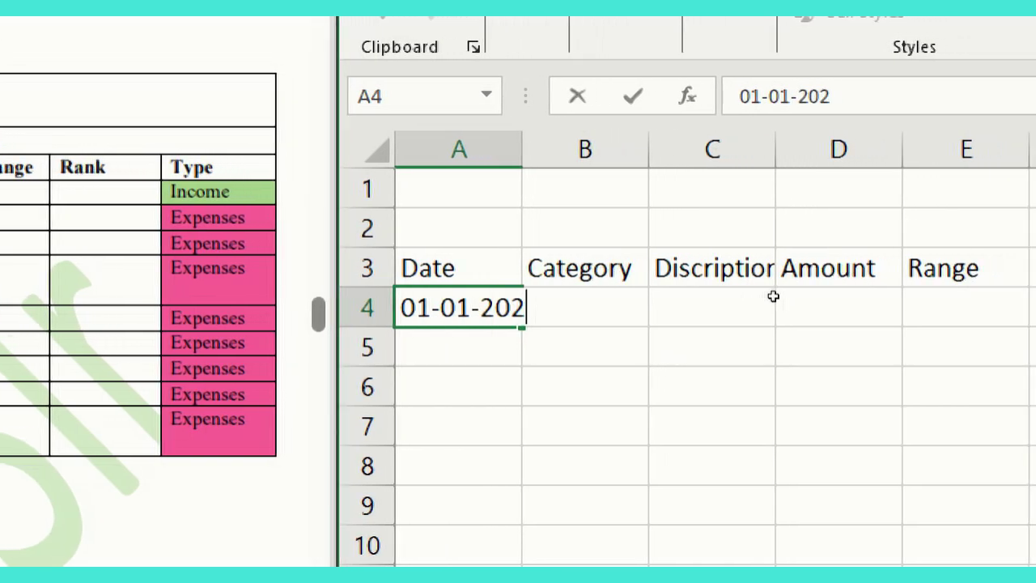
key("Return")
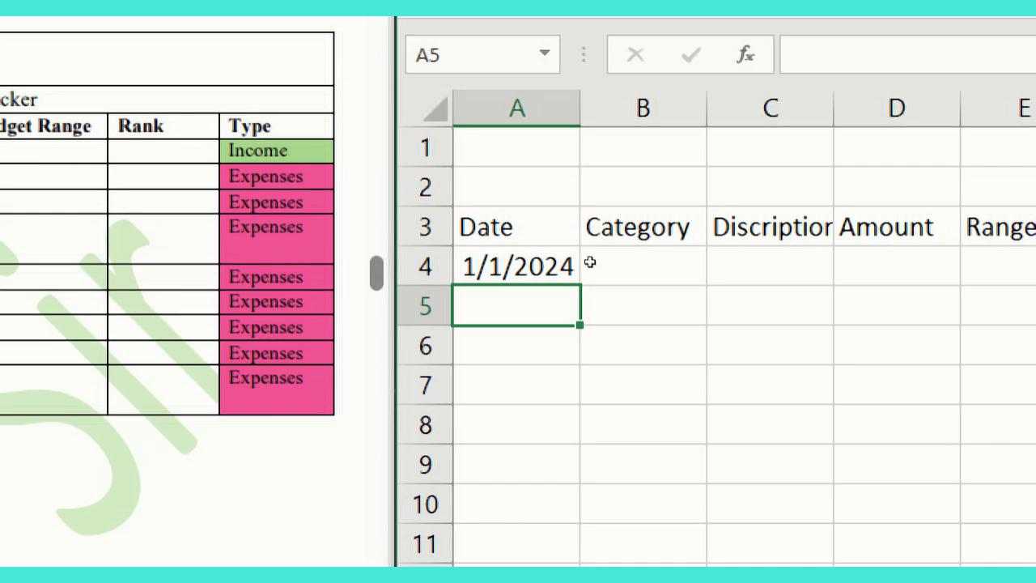
key("Up")
left_click_drag(580, 285, 600, 428)
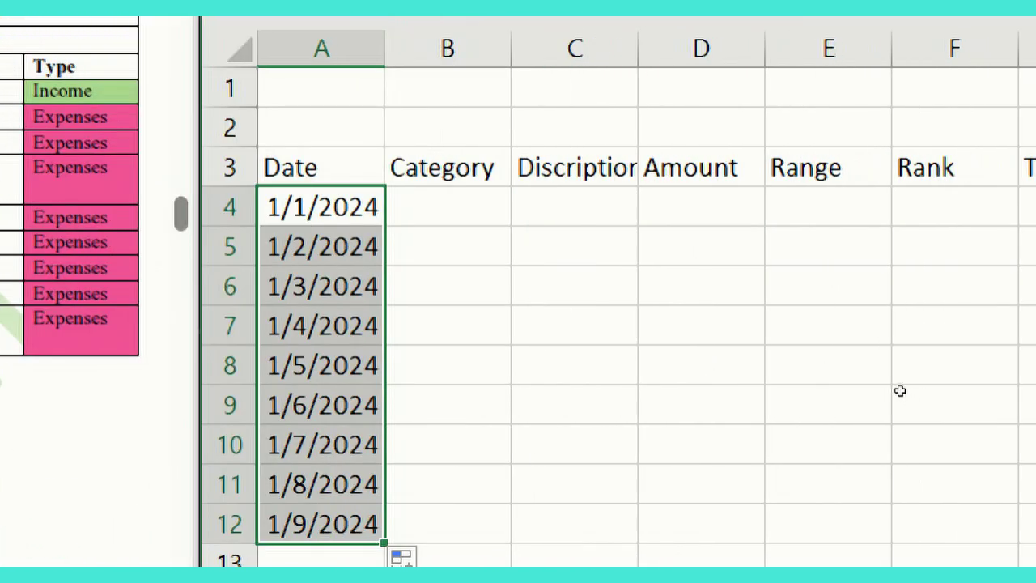
Step: Open the custom number format settings for the dates in A4:A12
key("ctrl+1")
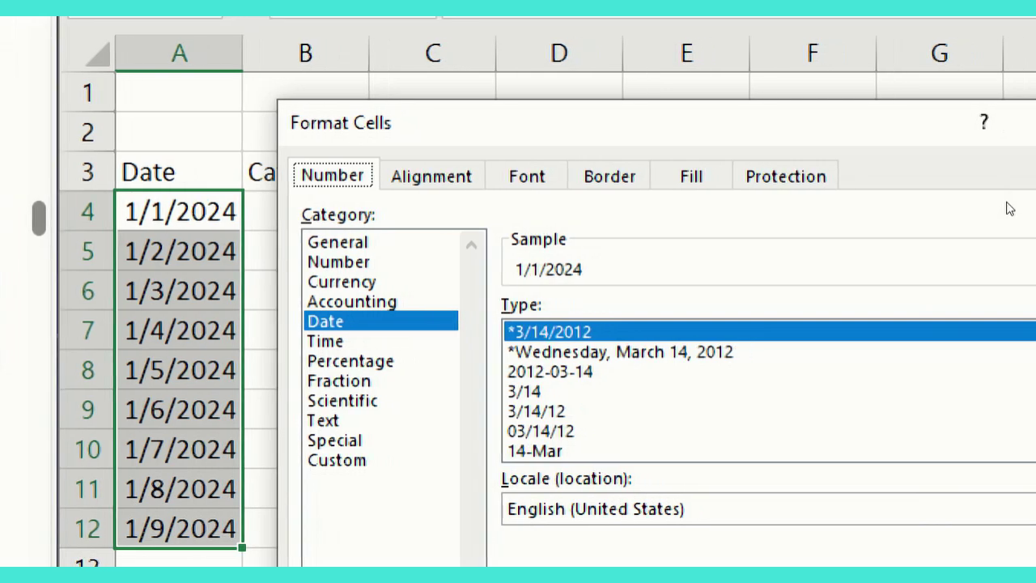
left_click(1025, 122)
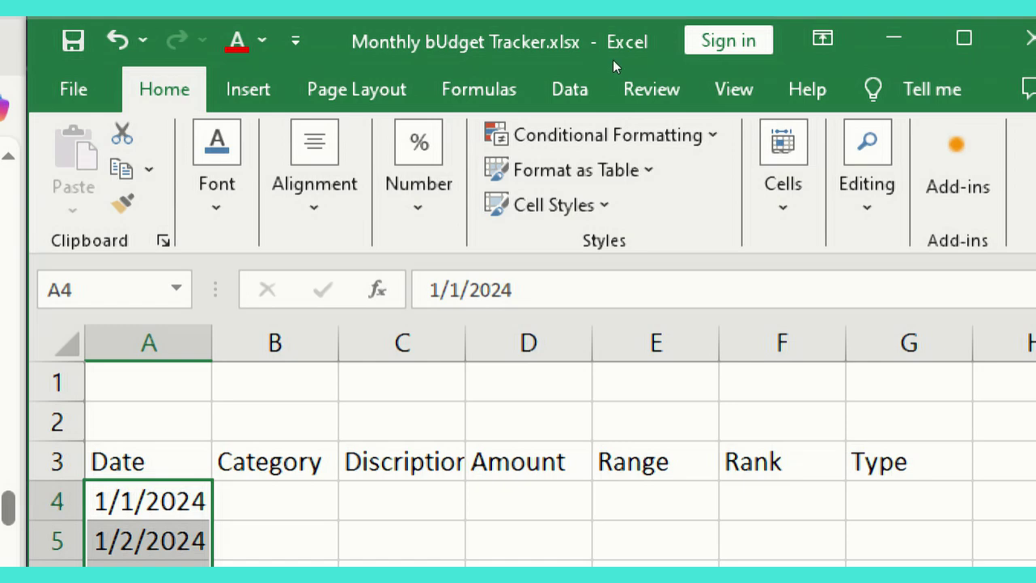
left_click(418, 186)
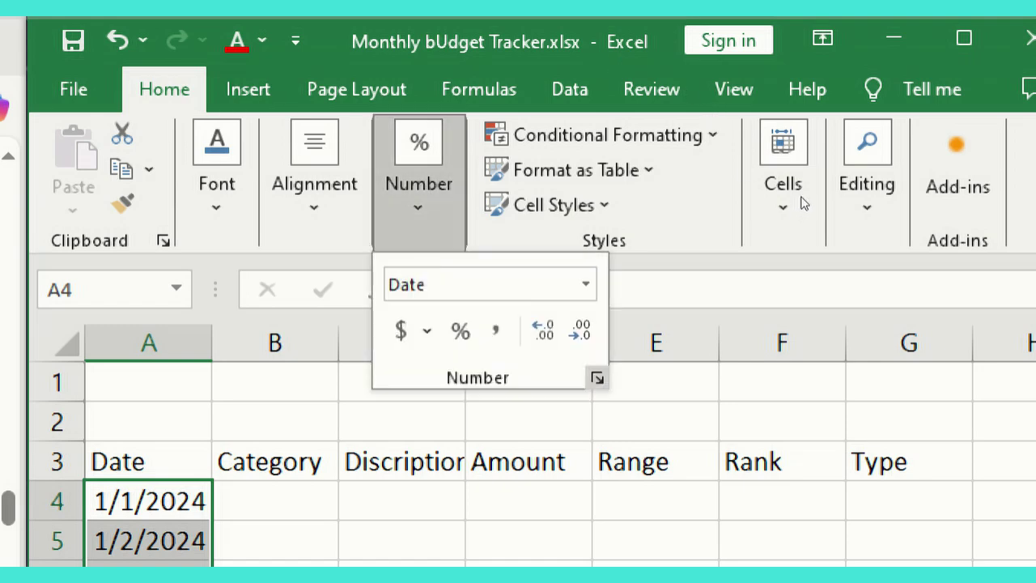
left_click(586, 284)
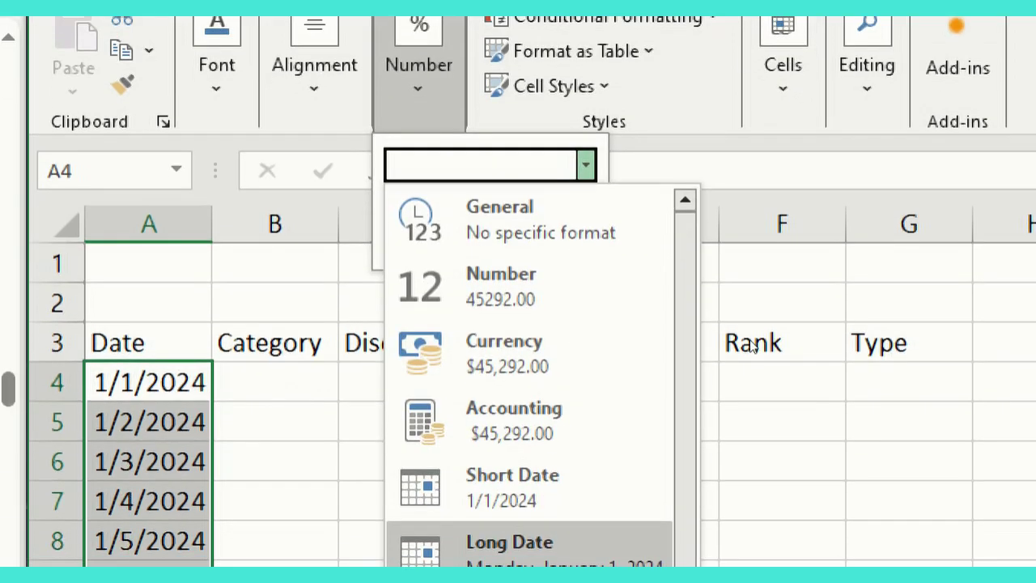
scroll(530, 550, "down", 1)
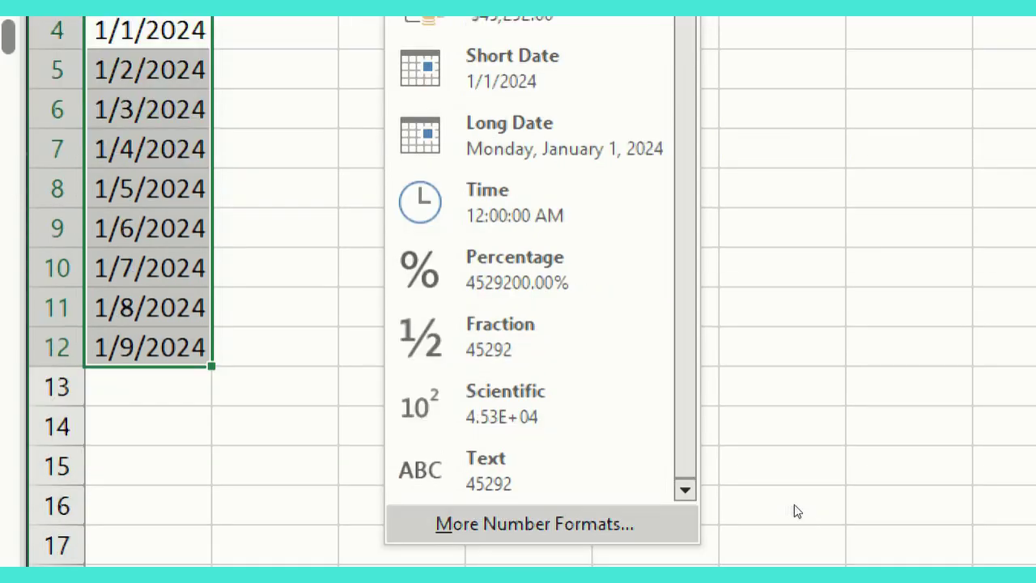
left_click(535, 524)
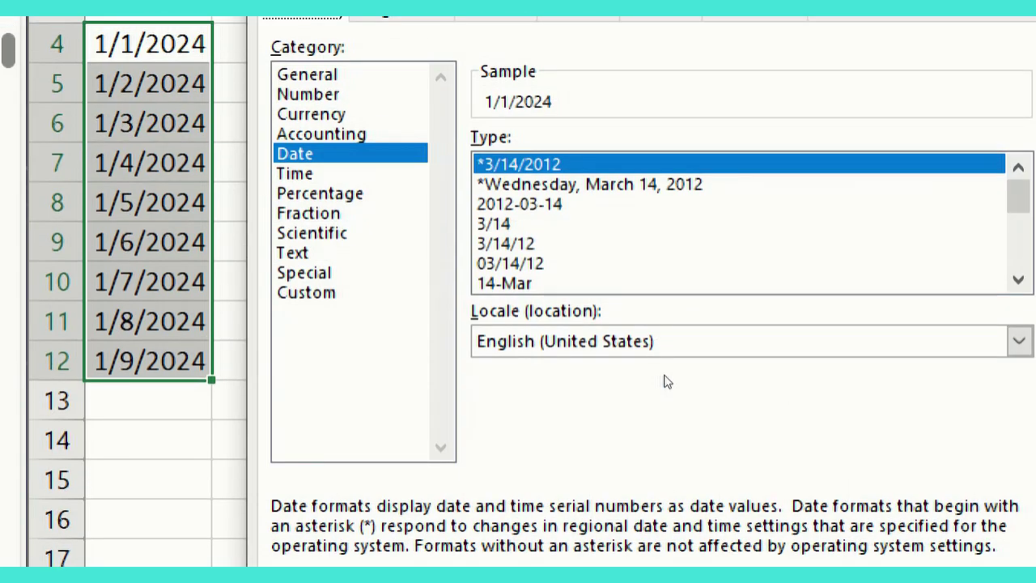
left_click(305, 292)
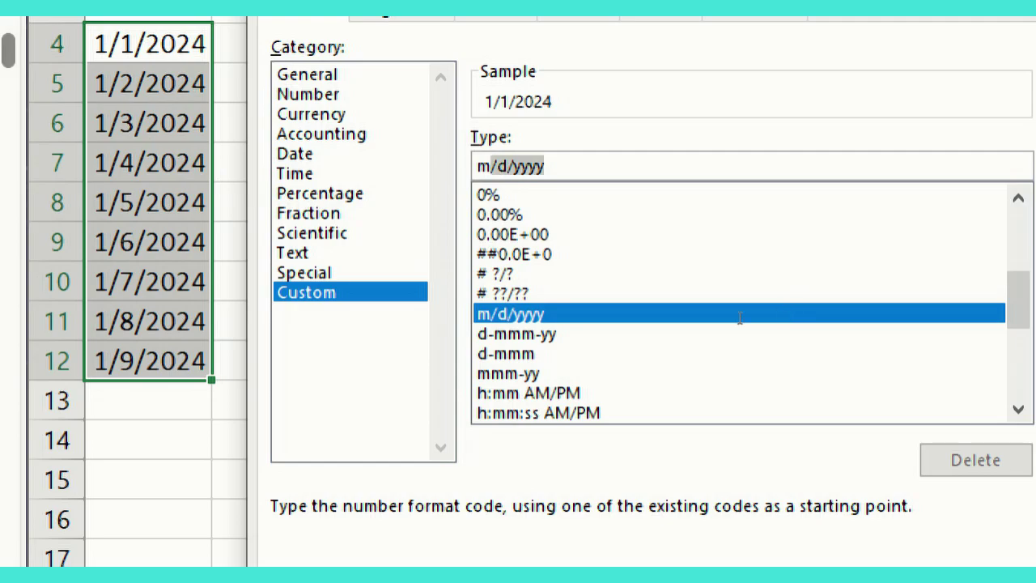
Step: Check the required date format in the PDF and apply the custom format DD-MMM-YYYY to A4:A12
scroll(251, 339, "up", 10)
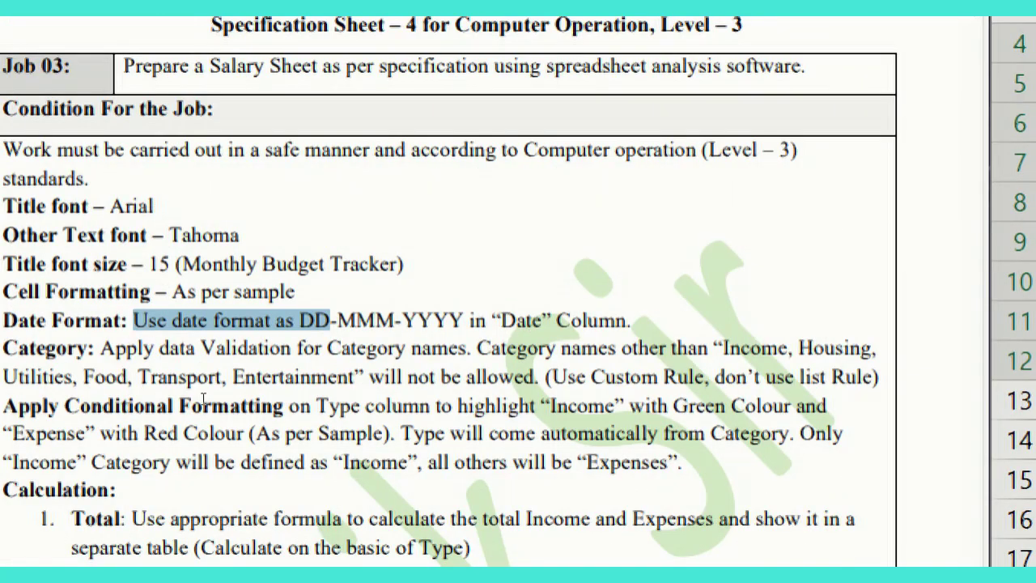
left_click(192, 399)
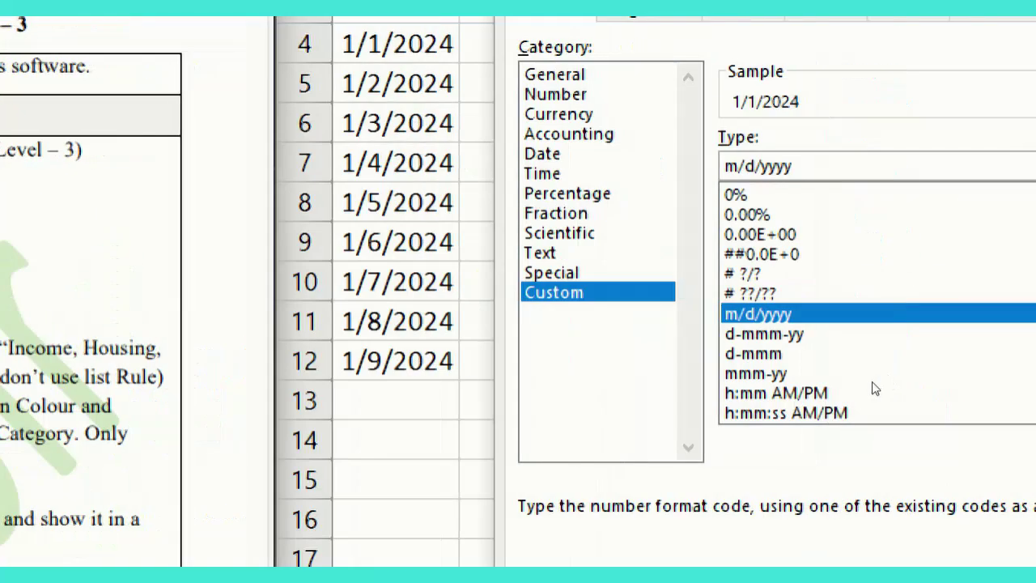
left_click(864, 314)
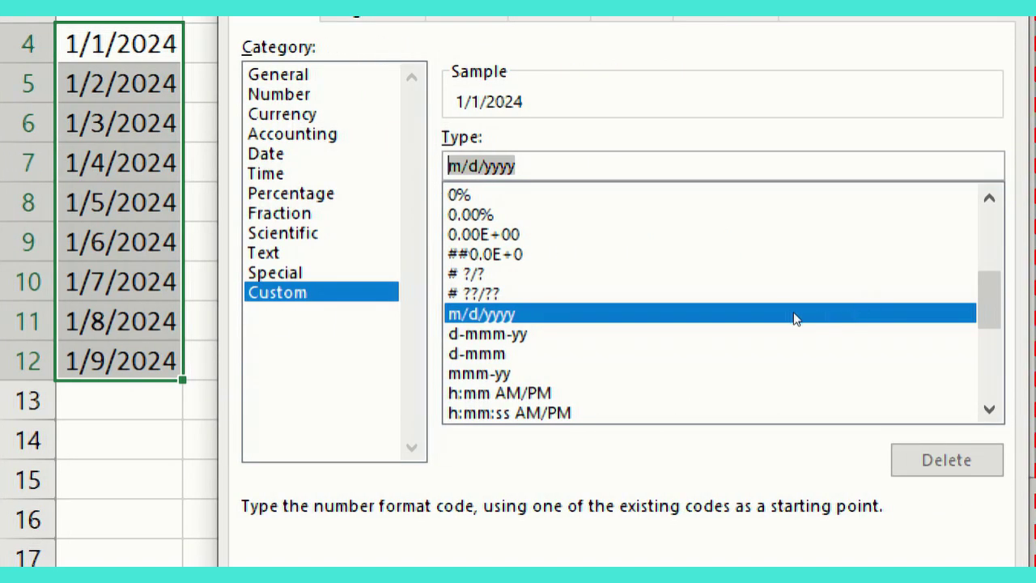
type("DD-")
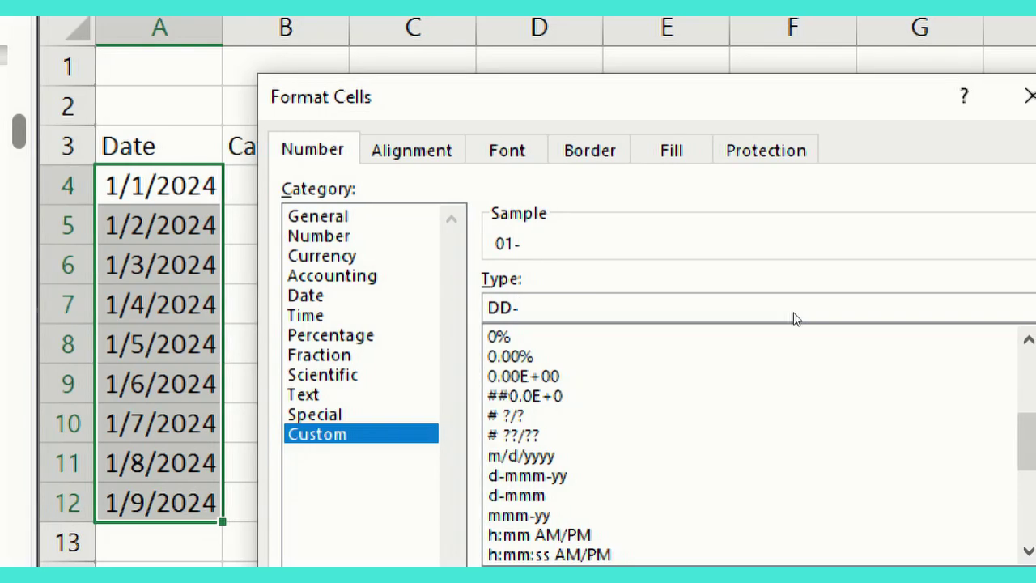
type("MMM-")
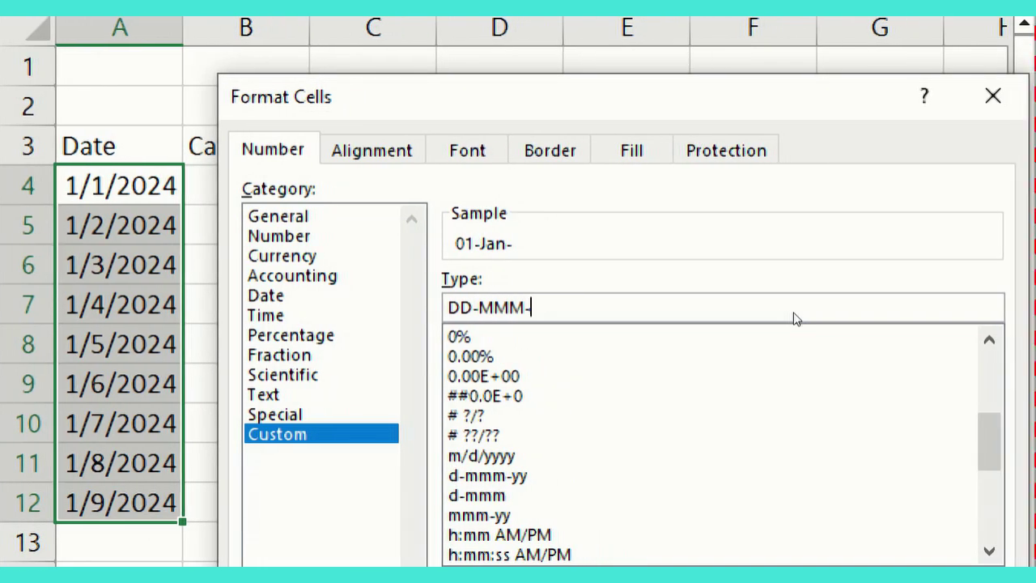
type("YYYY")
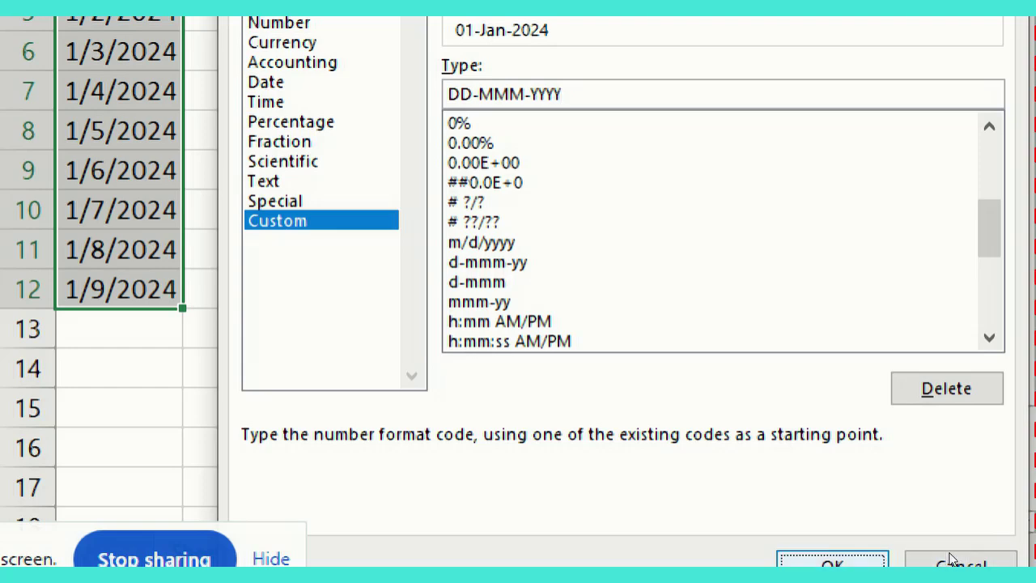
key("Return")
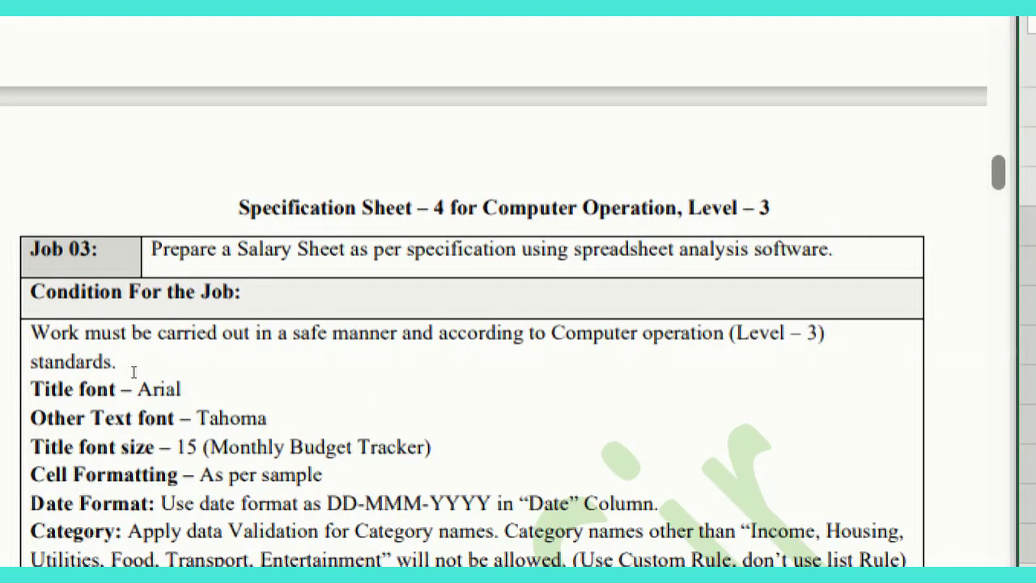
Step: Examine the Category condition in the PDF for the data validation rule and the permitted category names
scroll(134, 371, "down", 5)
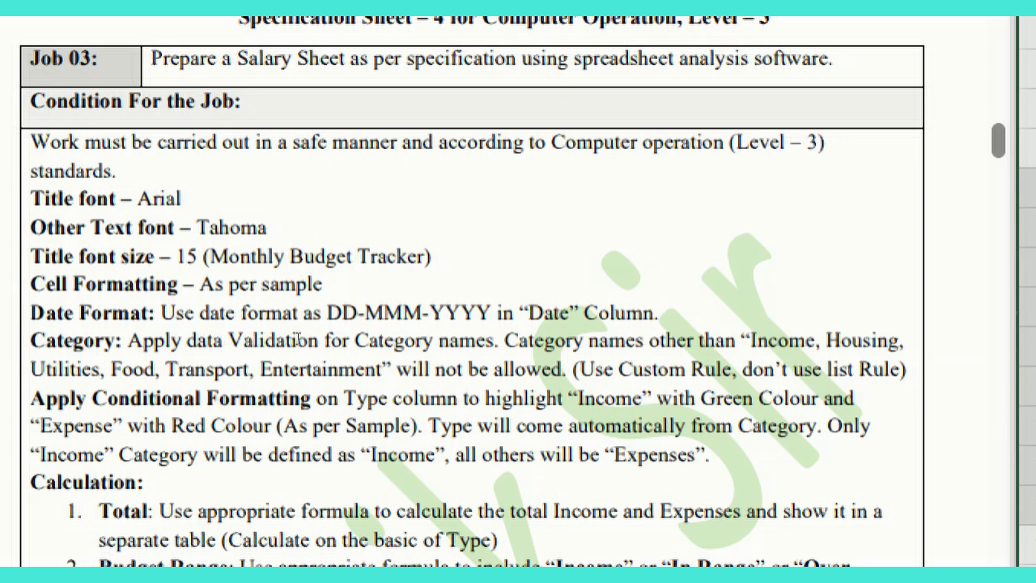
left_click_drag(497, 341, 124, 335)
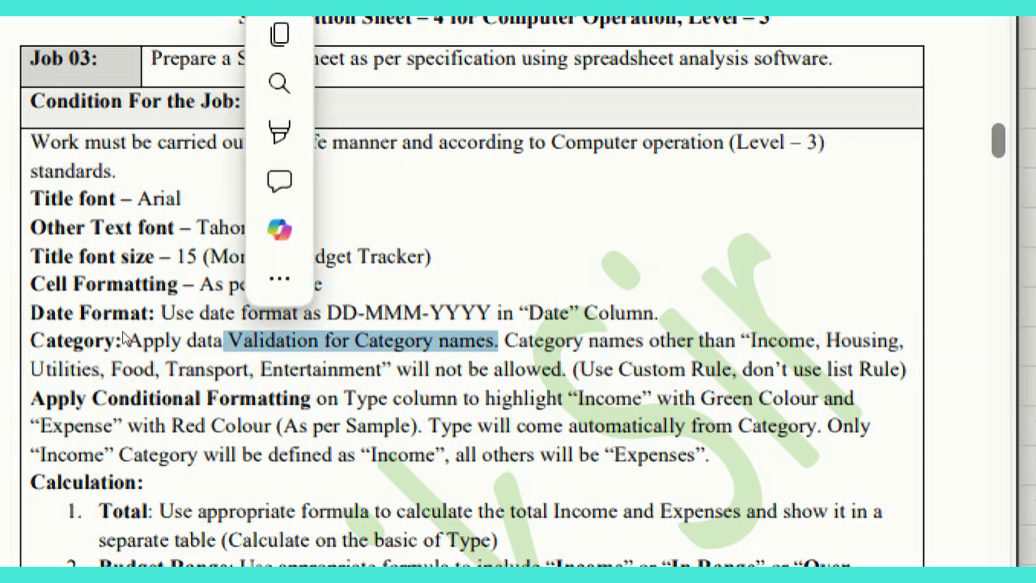
left_click(314, 335)
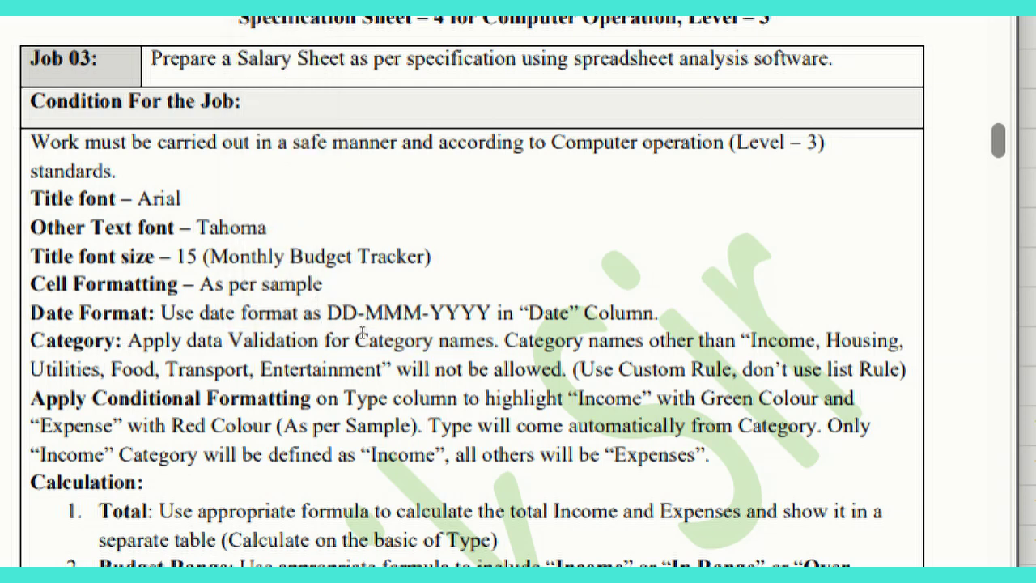
double_click(398, 335)
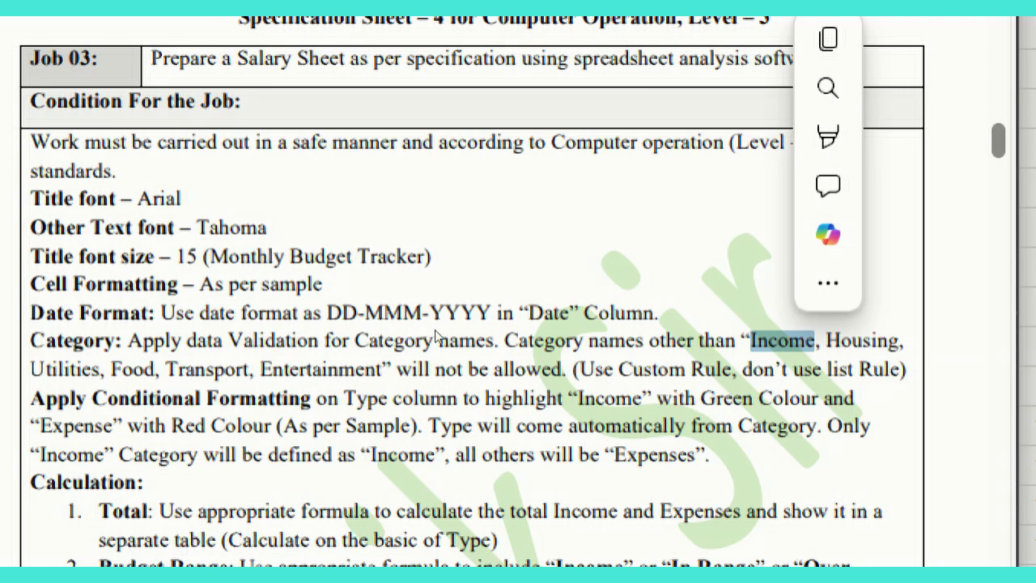
double_click(442, 333)
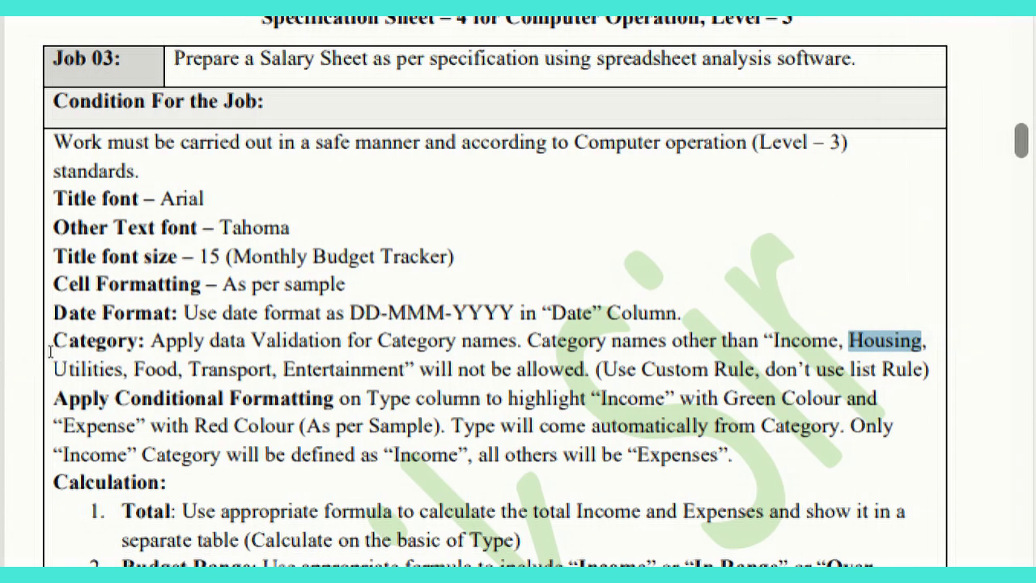
double_click(85, 368)
double_click(149, 368)
left_click(109, 344)
double_click(229, 368)
left_click(182, 351)
double_click(344, 368)
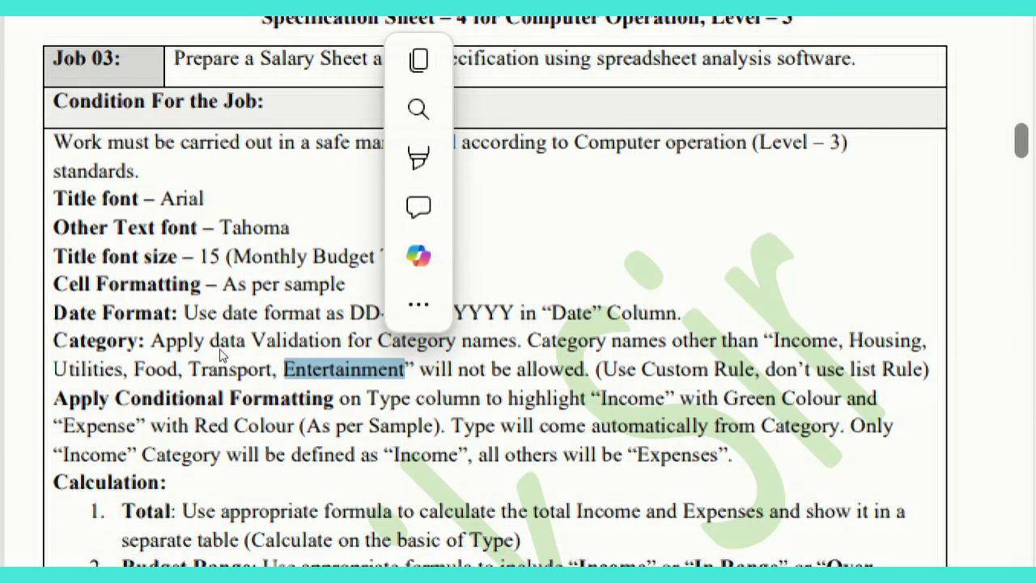
left_click(209, 346)
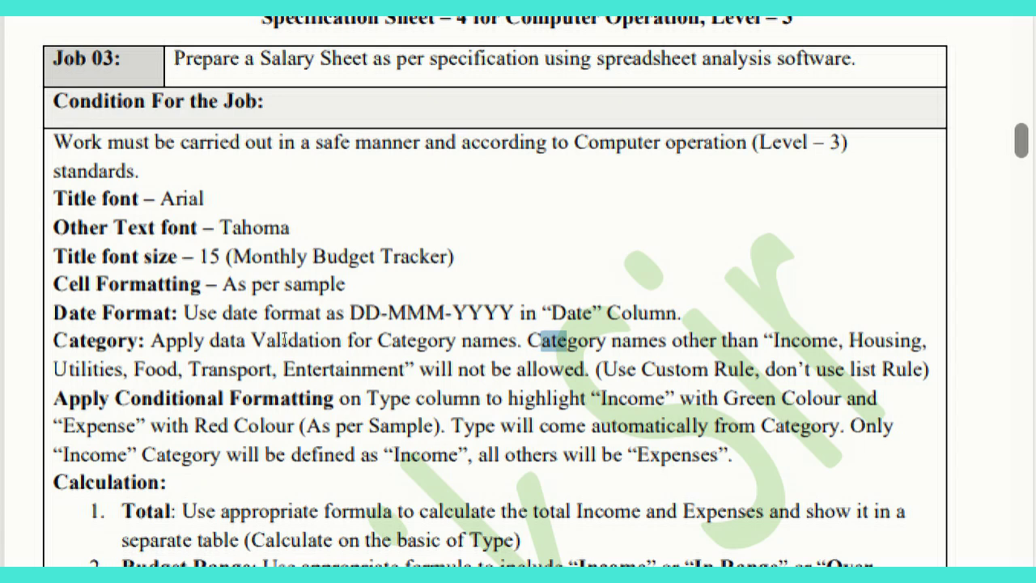
left_click_drag(540, 340, 589, 369)
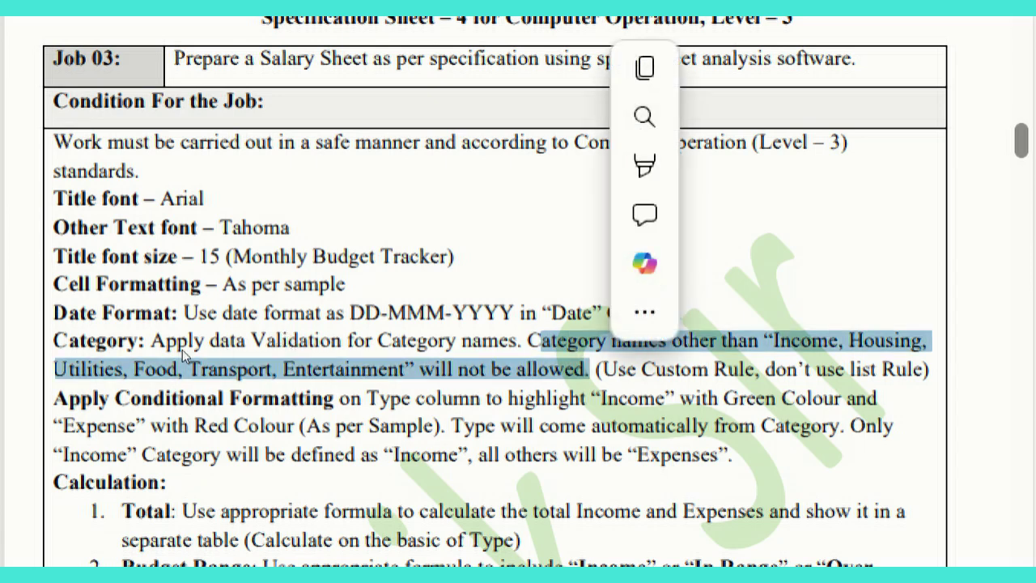
Step: Check the exact allowed category names and the required validation rule type in the PDF's Category condition
left_click(382, 368)
left_click_drag(764, 341, 413, 369)
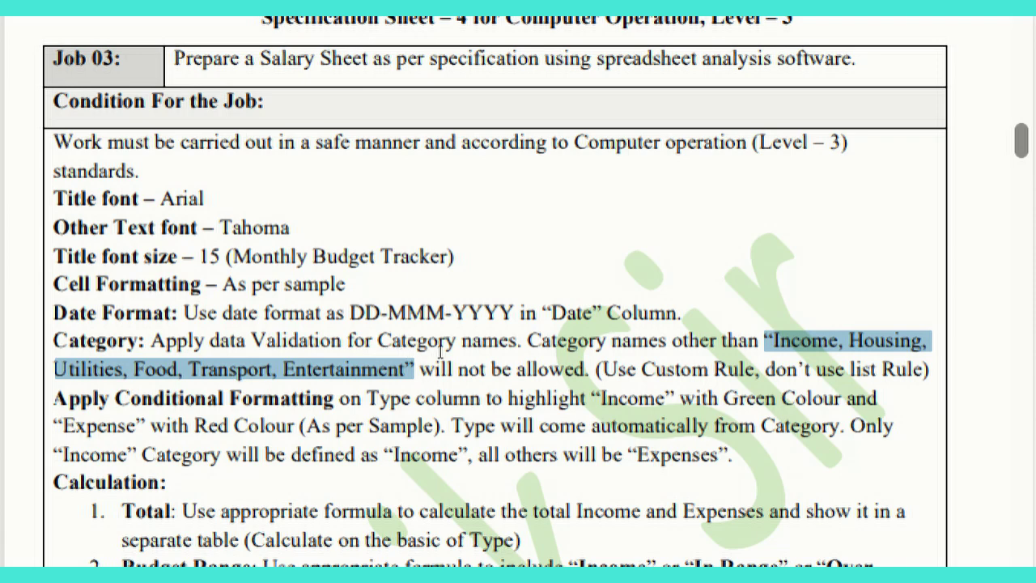
left_click_drag(597, 369, 928, 369)
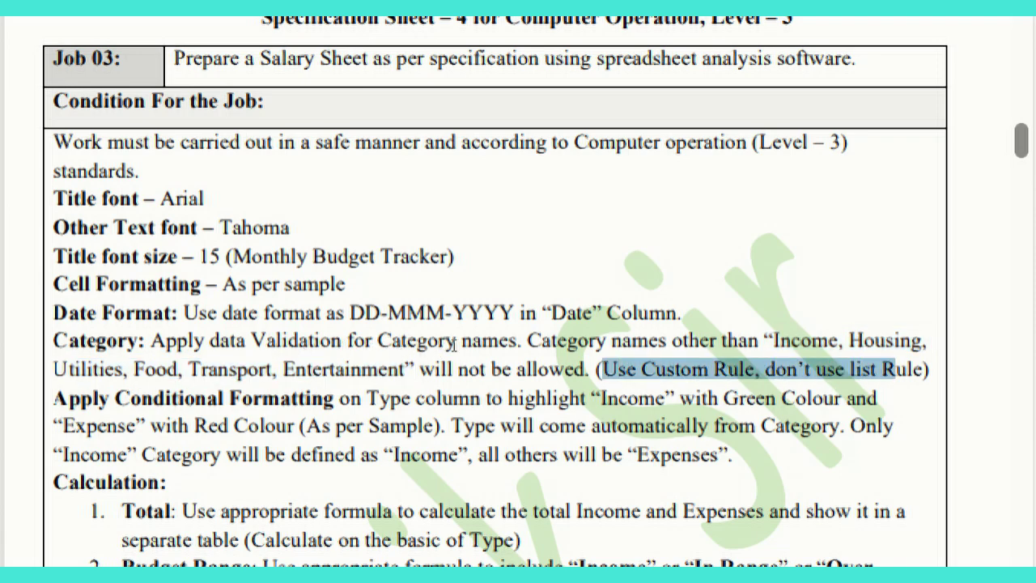
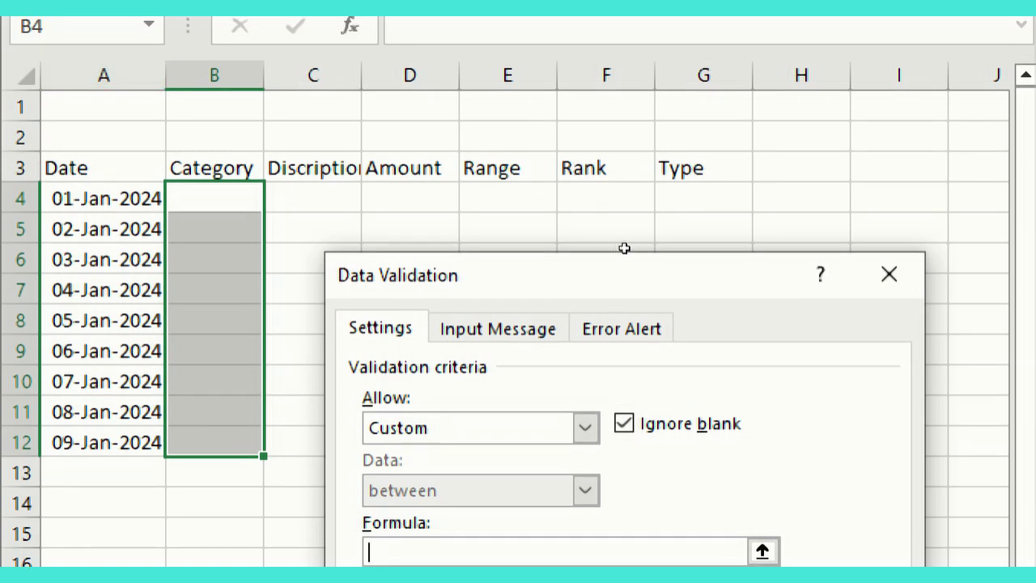
Step: Begin the custom validation formula for B4:B12 with =or(B4= followed by the category names from the PDF
type("=")
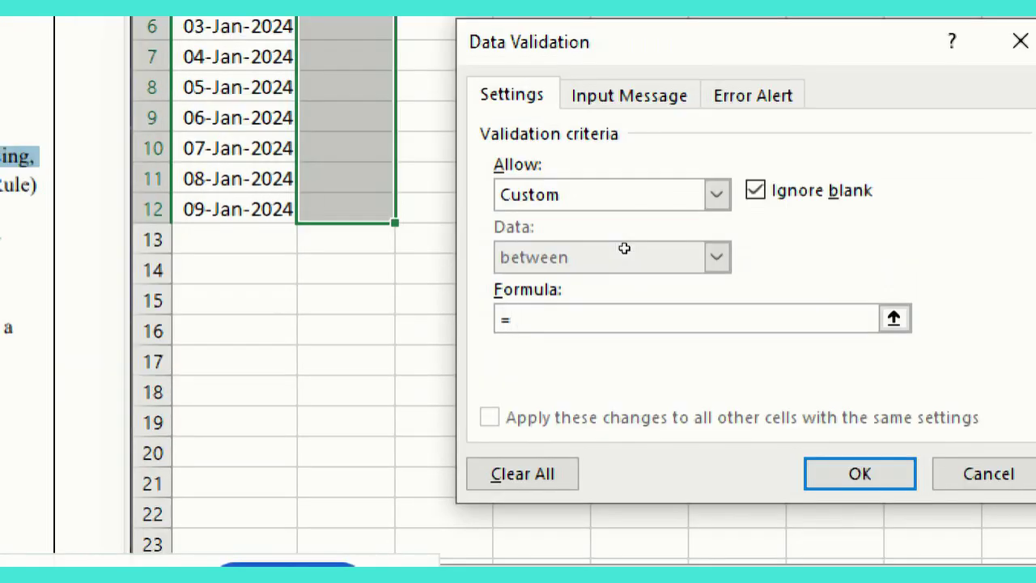
type("or")
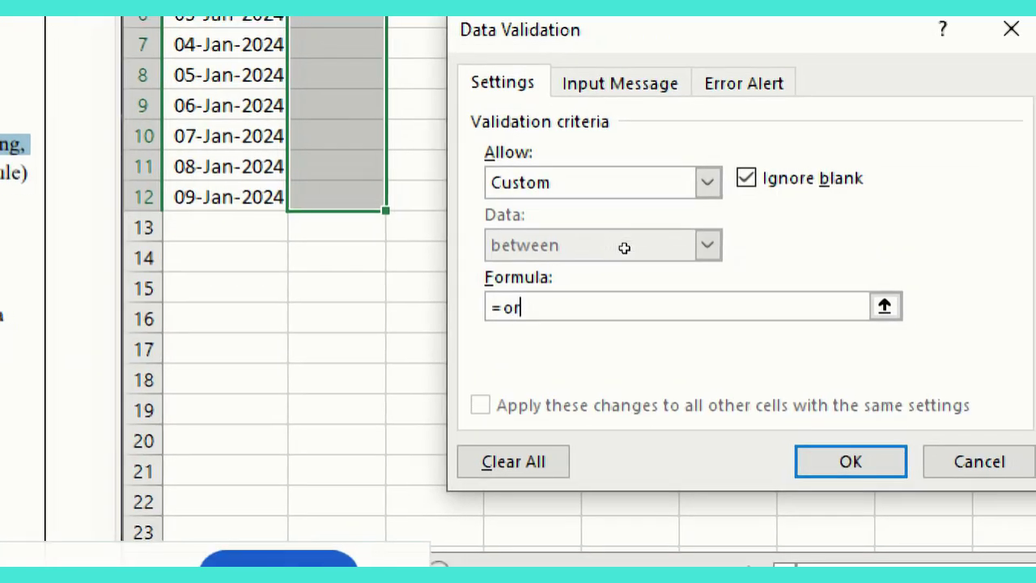
type("(")
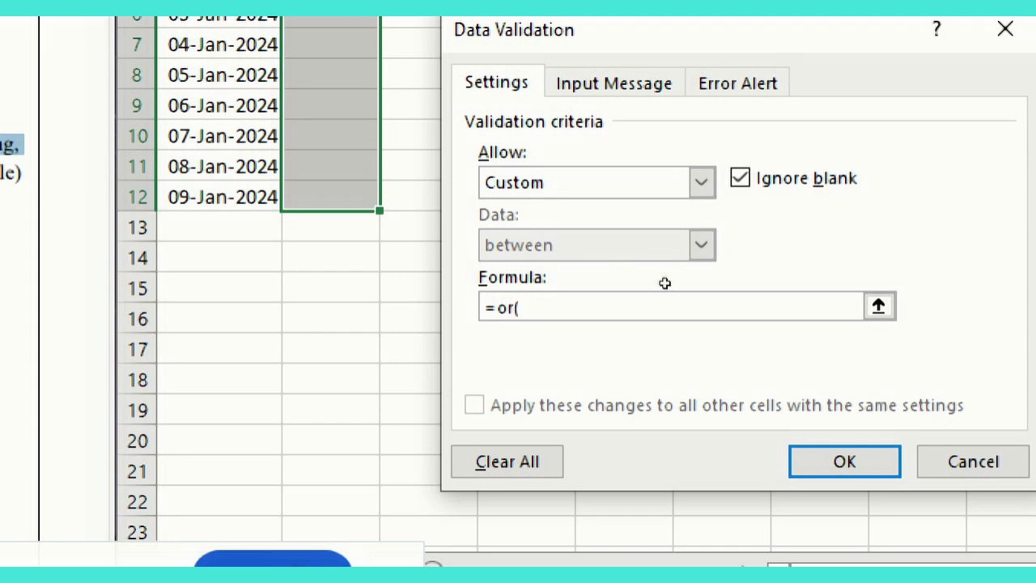
type("B4")
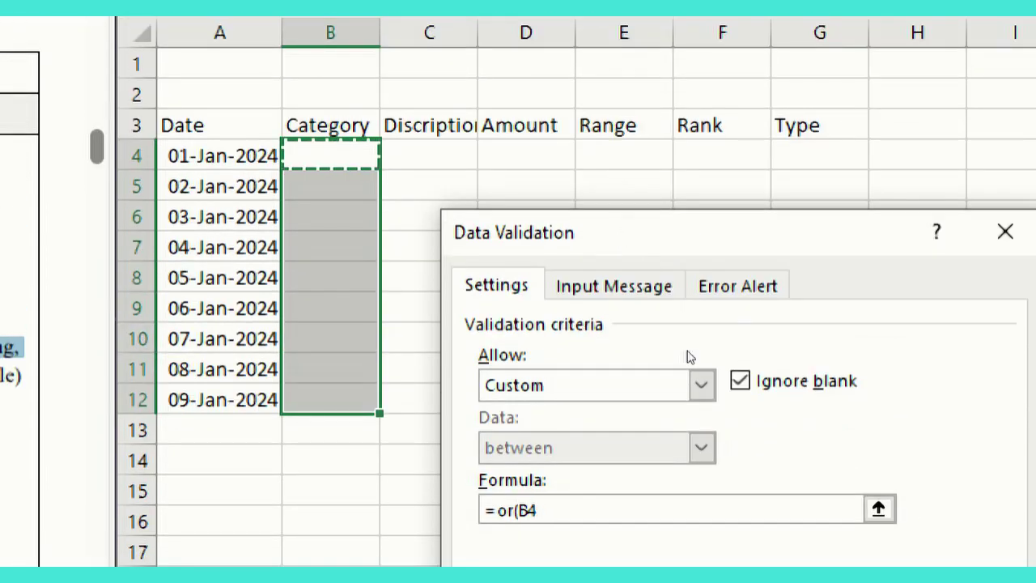
type("=")
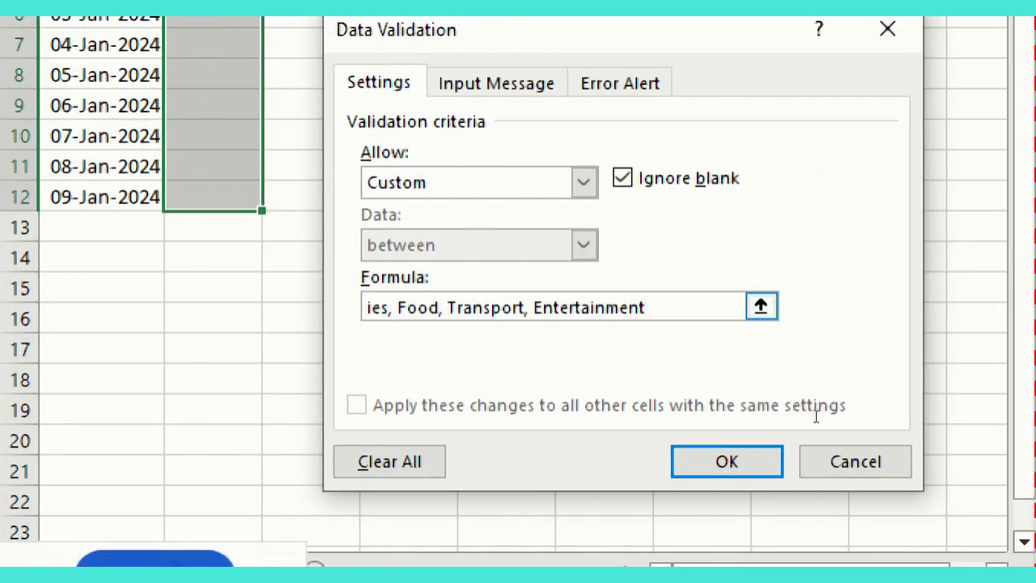
Step: Complete the first condition of the validation formula as B4="Income" followed by a comma
key("ctrl+a")
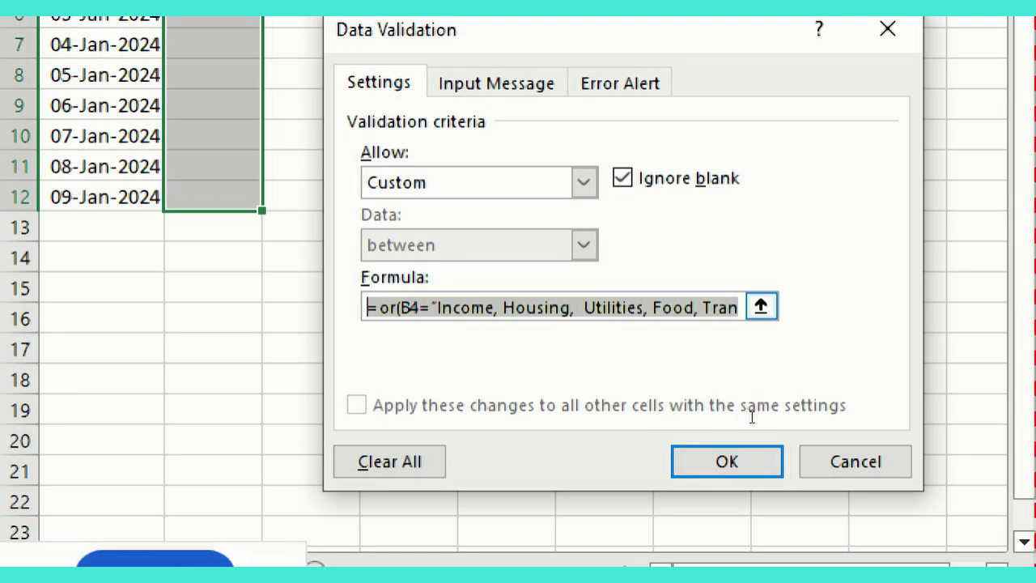
left_click(495, 308)
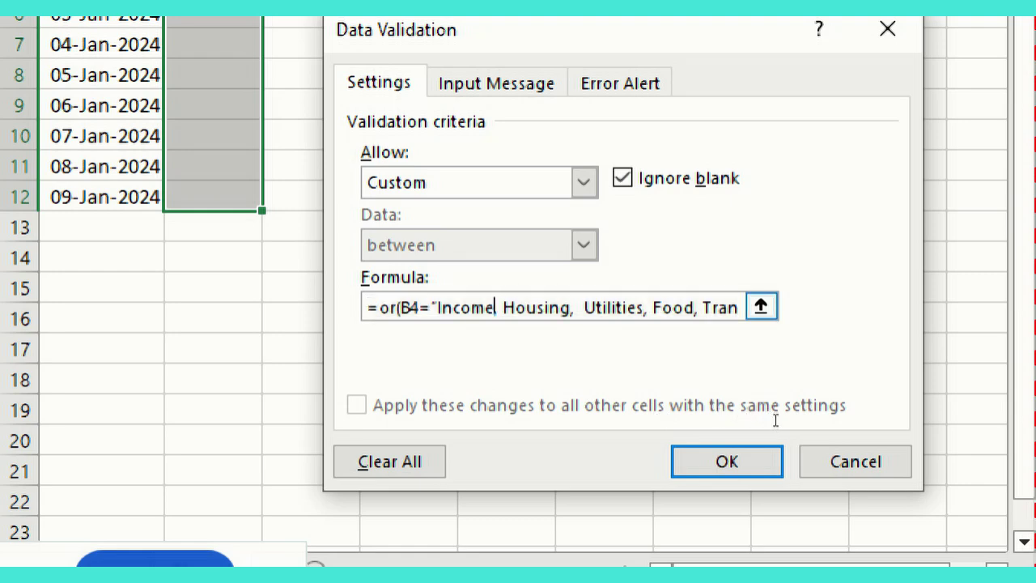
type("\",")
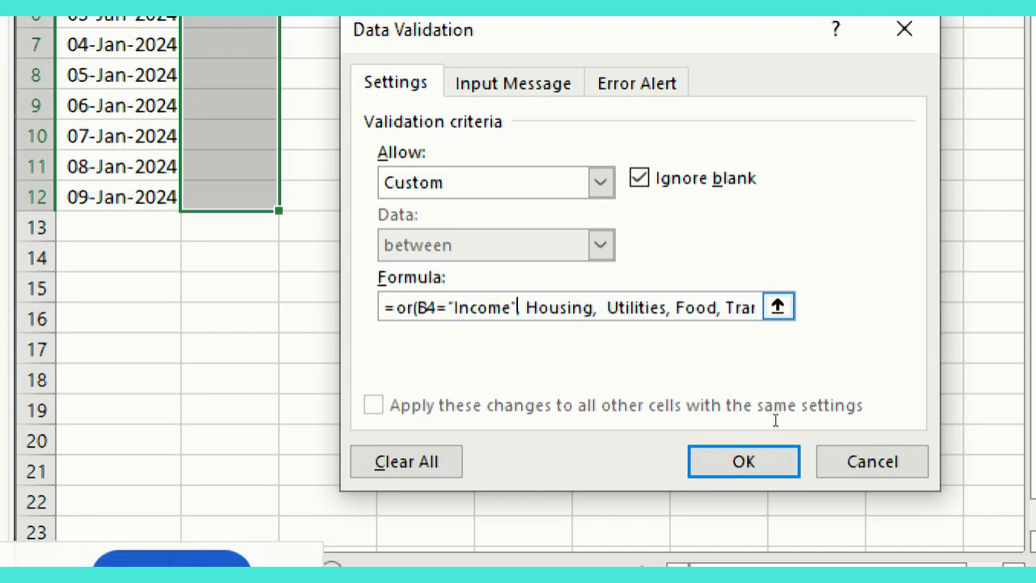
key("Right")
key("BackSpace")
key("BackSpace")
key("BackSpace")
key("BackSpace")
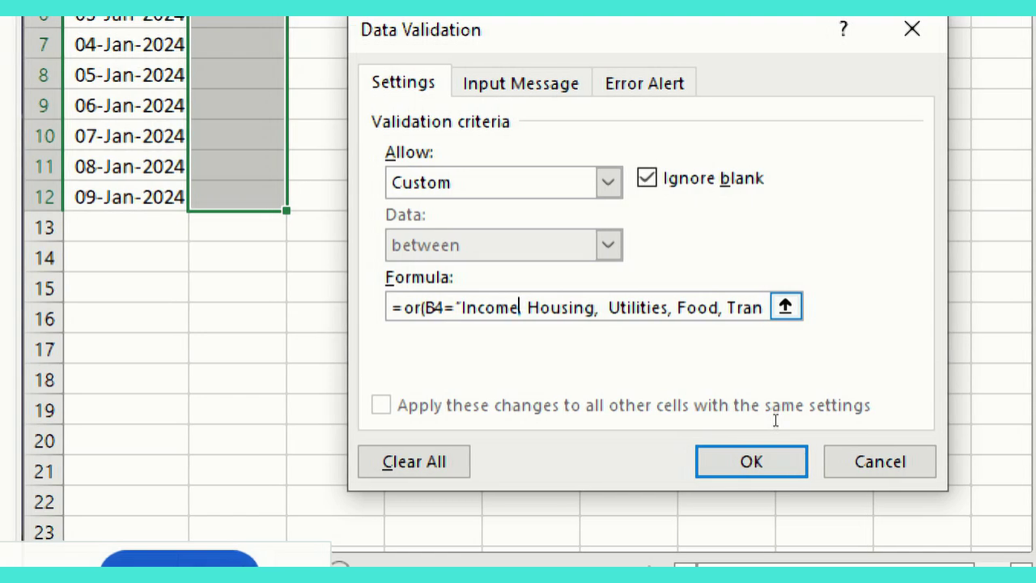
type("\",")
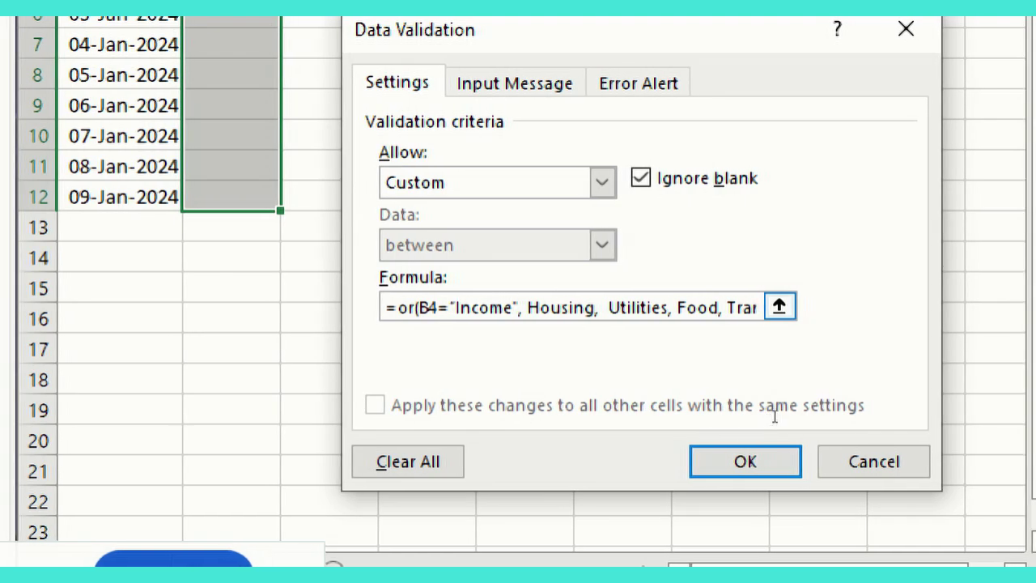
Step: Turn Housing in the validation formula into the condition B4="Housing", removing the extra space before it
key("BackSpace")
type("B")
key("BackSpace")
left_click(252, 151)
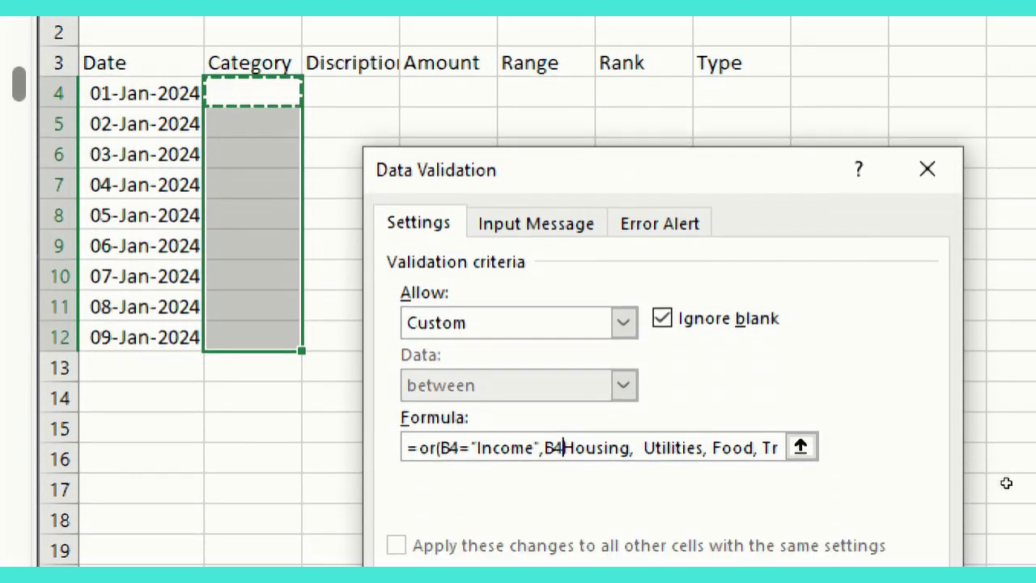
type("=")
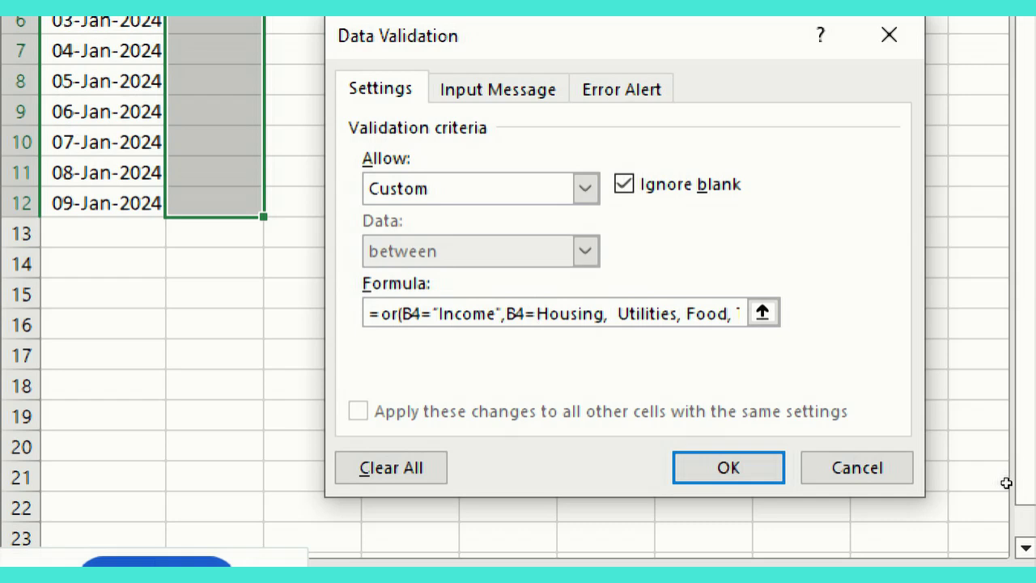
type("\"")
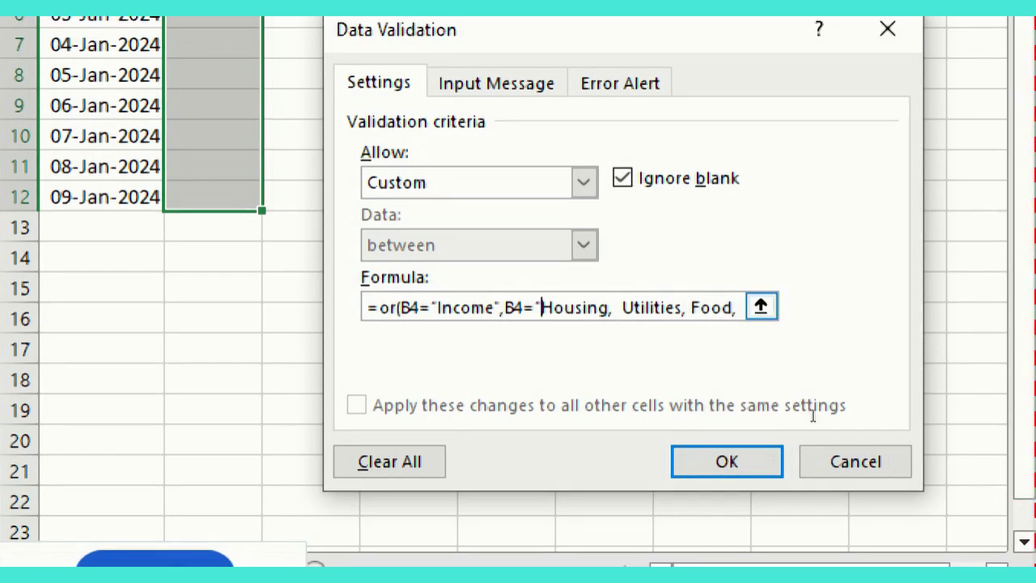
left_click(610, 307)
type("\"")
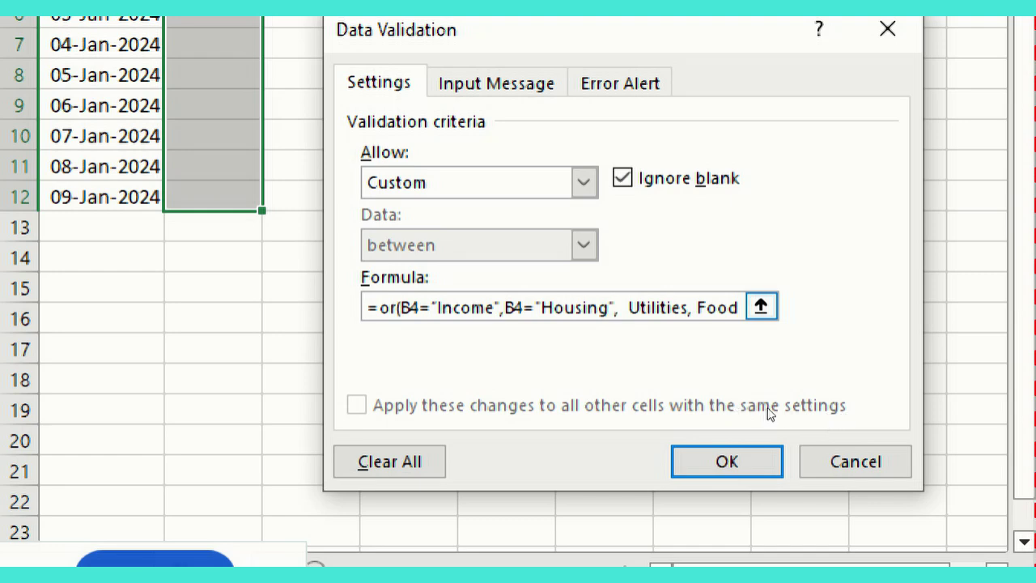
Step: Remove the extra spaces before Utilities and turn it into the condition B4="Utilities" in the validation formula
key("Right")
key("Right")
key("Right")
key("BackSpace")
key("BackSpace")
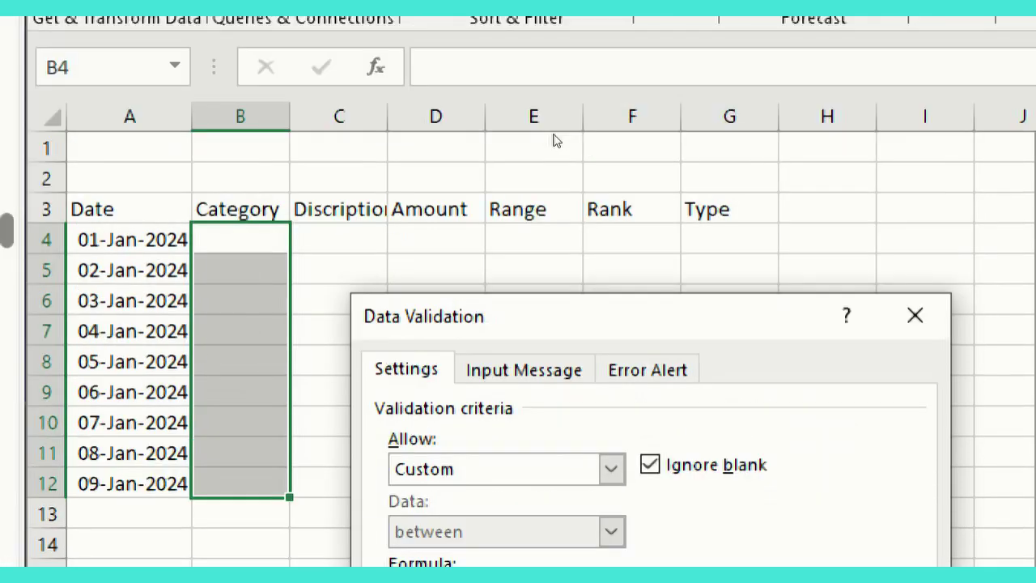
type("B4")
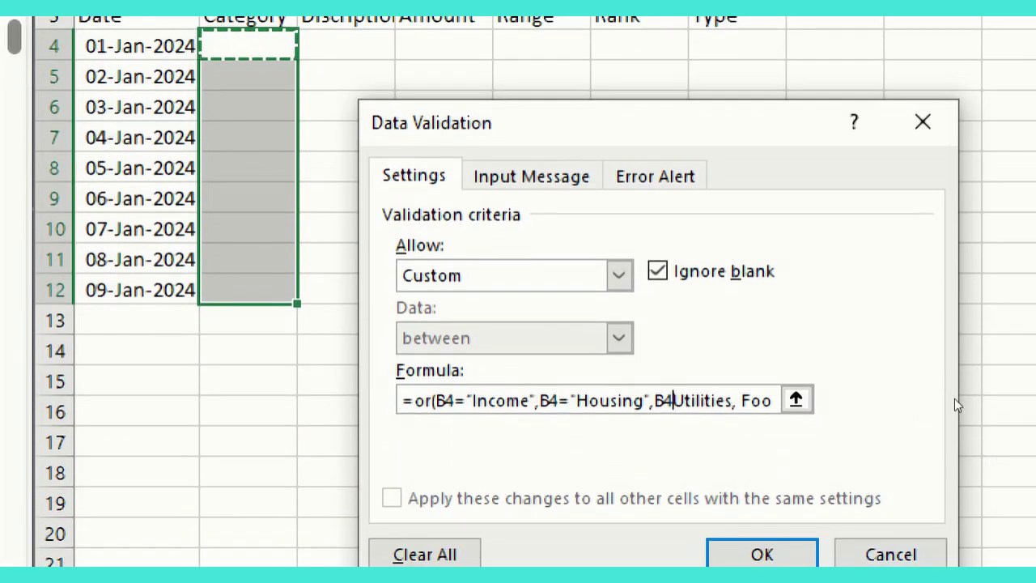
type("=\"")
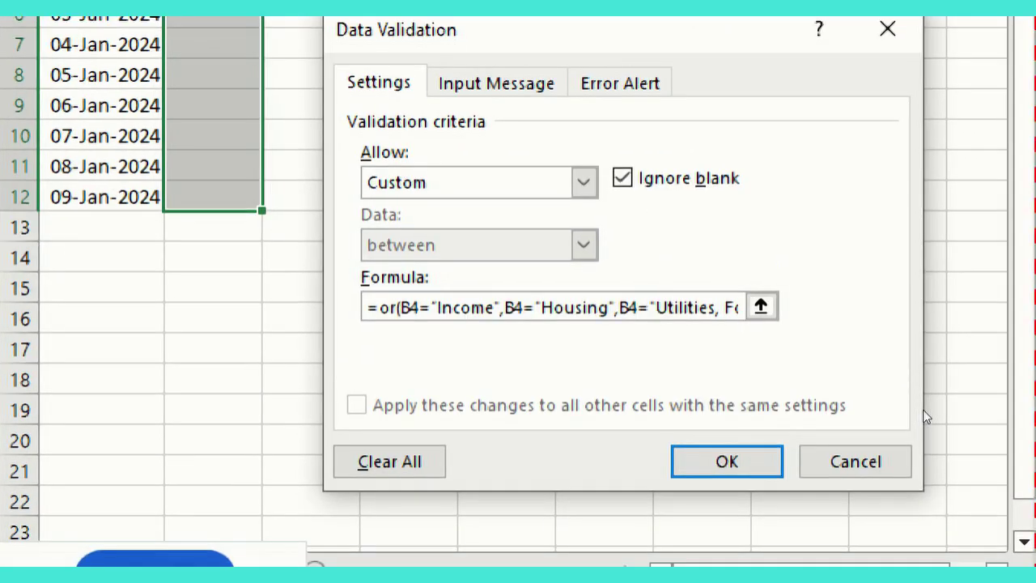
type("\"")
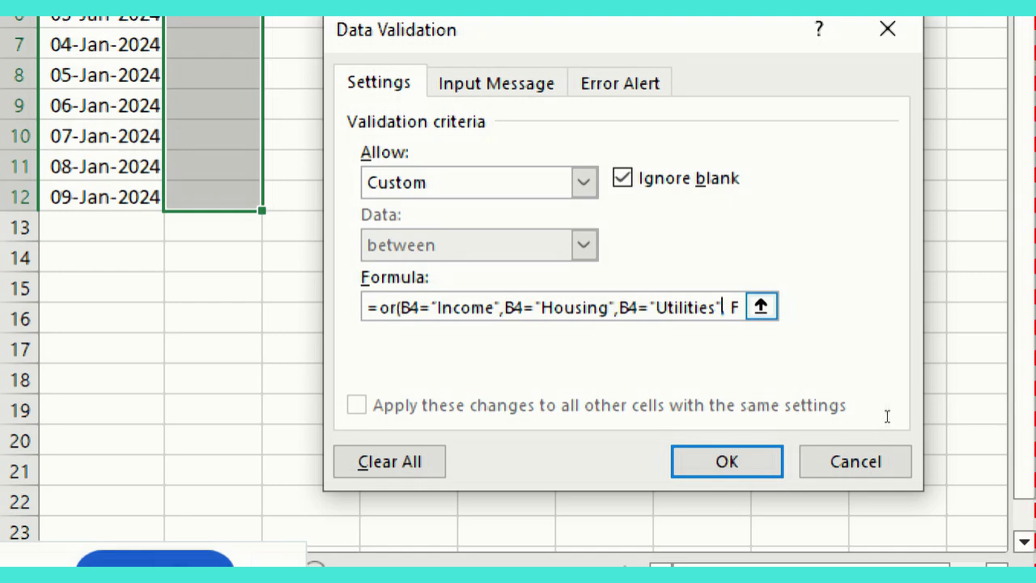
Step: Turn Food in the validation formula into the condition B4="Food", removing the extra spaces around it
key("BackSpace")
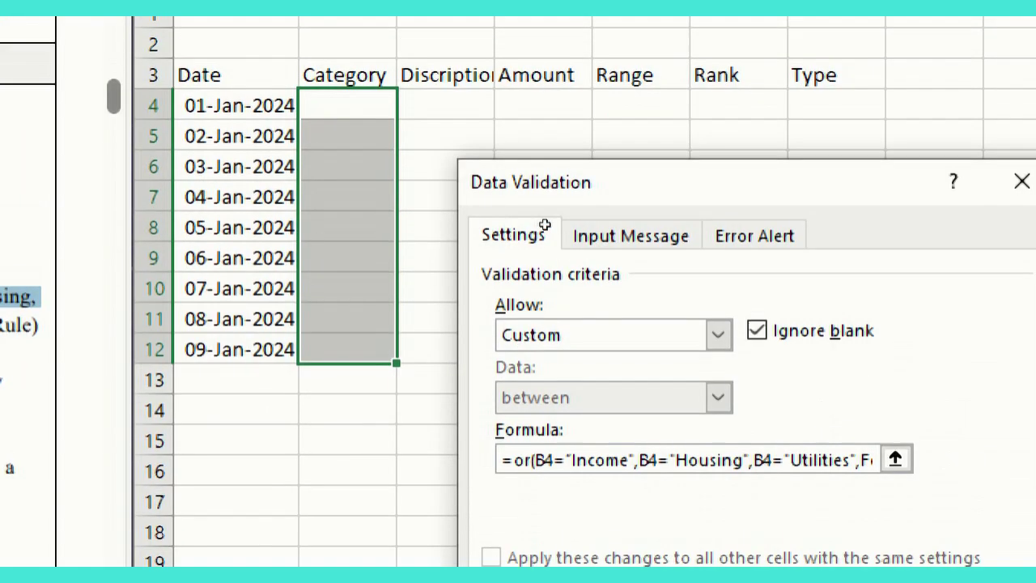
type("B4")
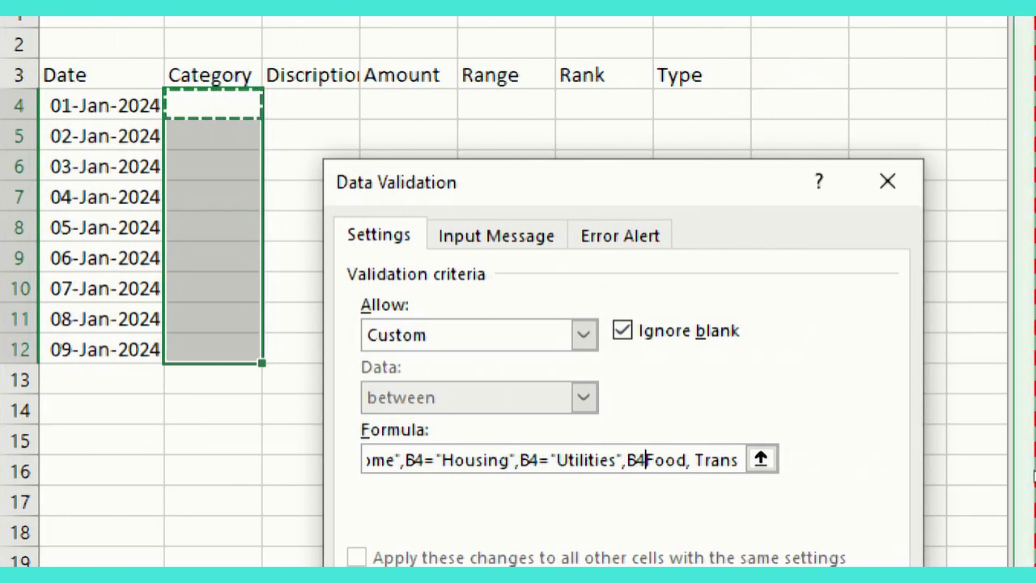
type("=\"Food")
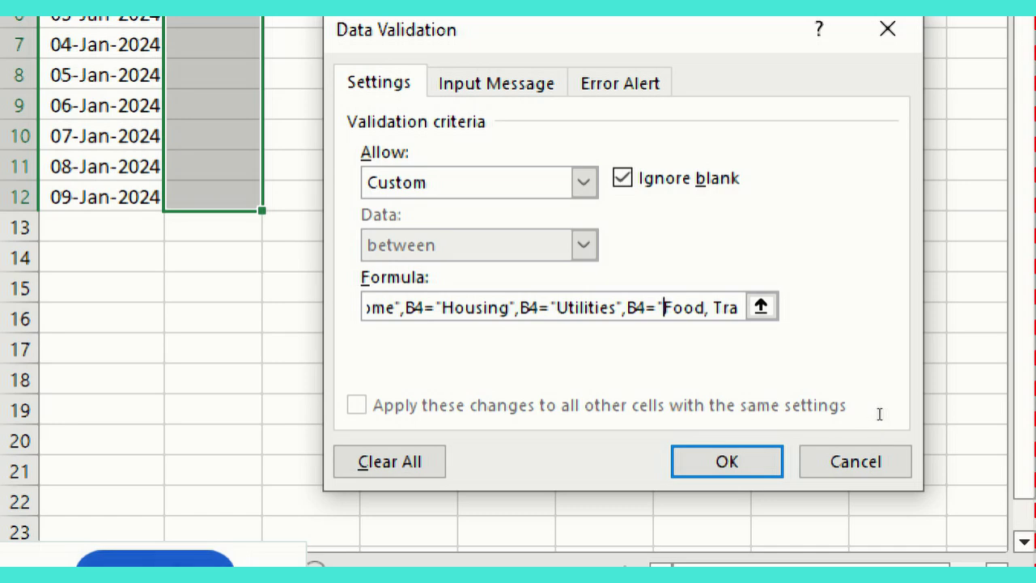
type("\"")
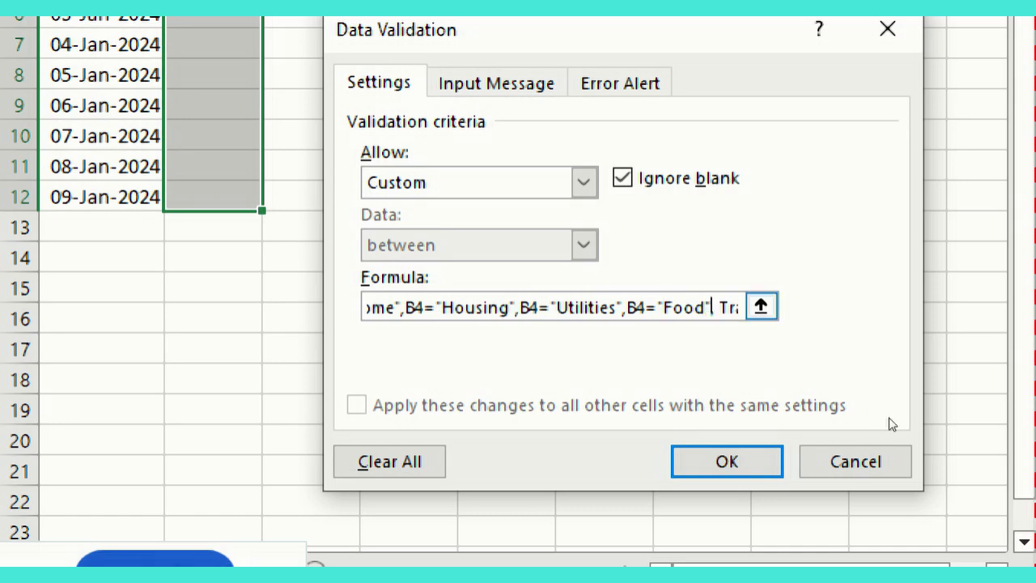
type(",")
key("Delete")
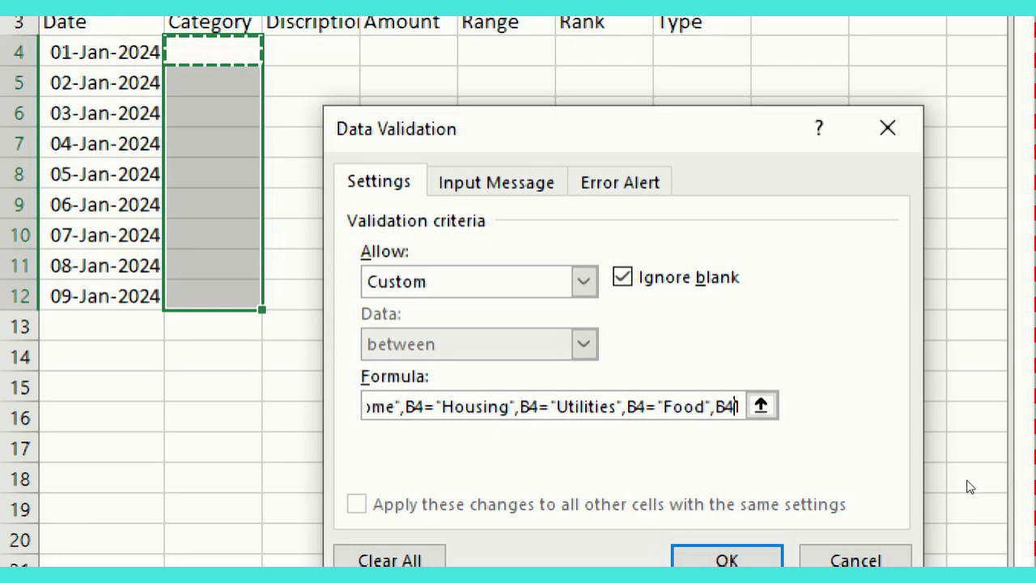
Step: Turn the last two category names in the formula into the conditions B4="Transport" and B4="Entertainment"
type("=")
type("\"Transport\",")
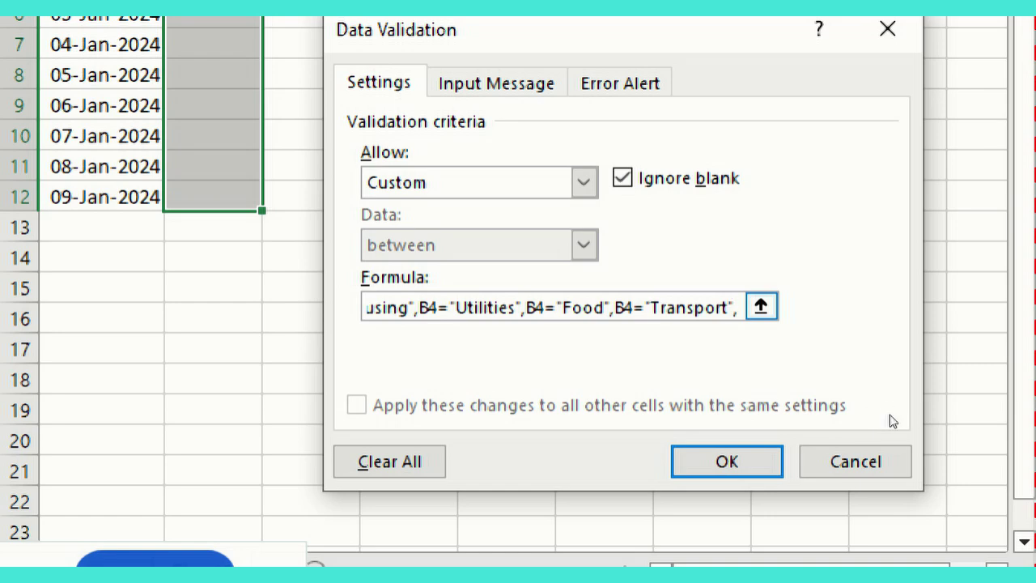
left_click(761, 306)
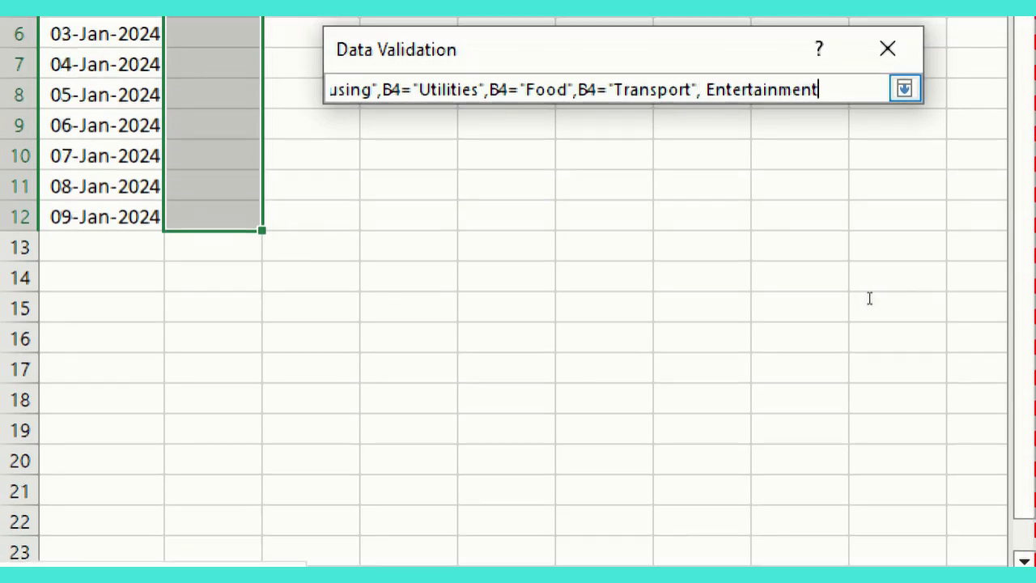
left_click(702, 89)
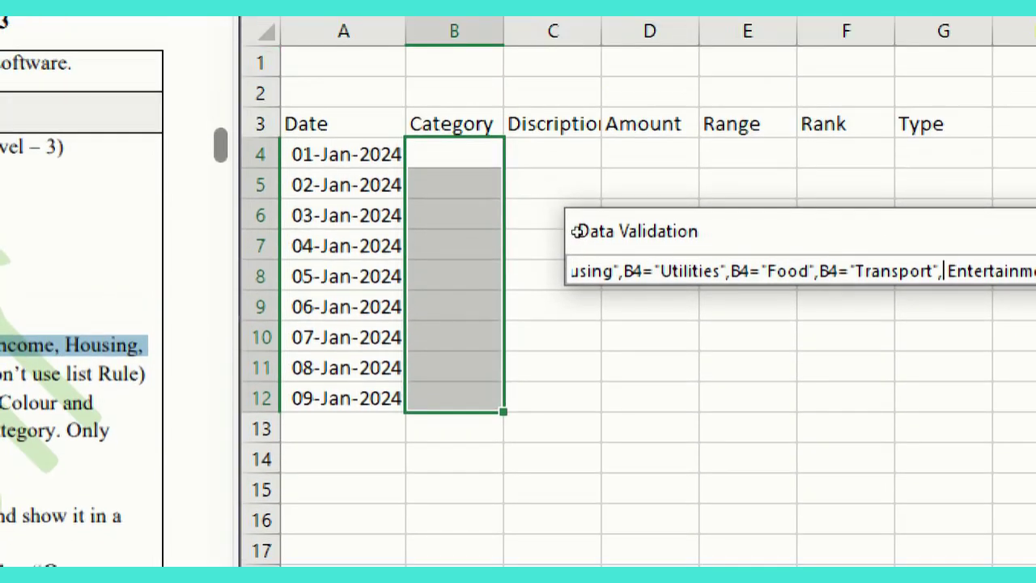
left_click(445, 152)
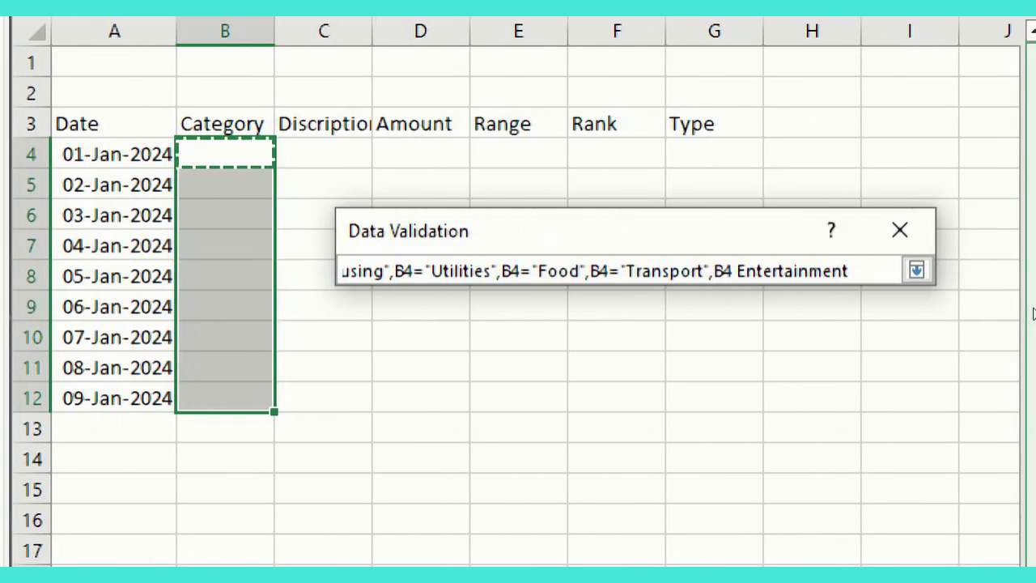
type("=")
type("\"")
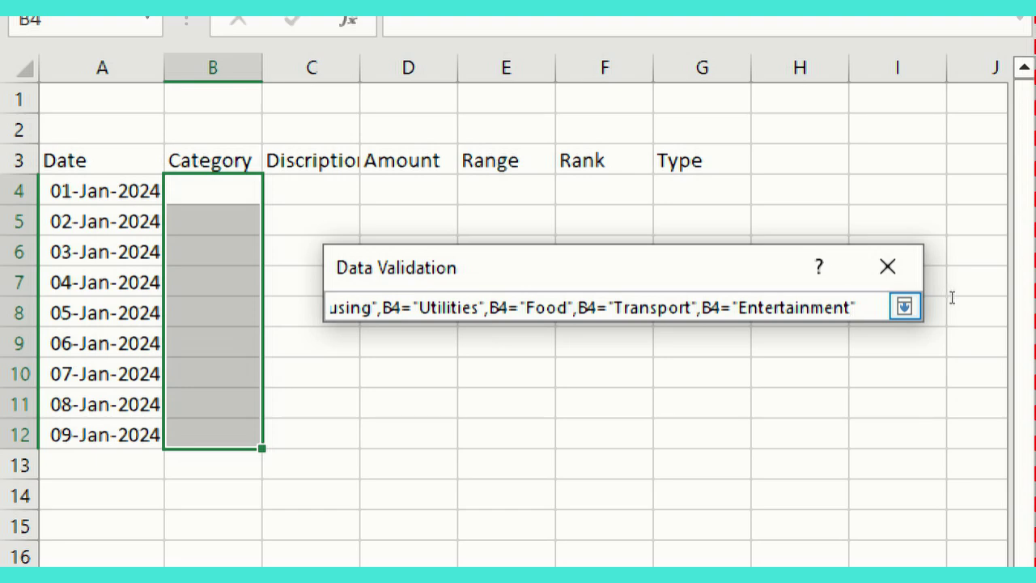
Step: Close the OR formula's parenthesis and try to apply the custom validation rule to B4:B12
type(")")
key("Return")
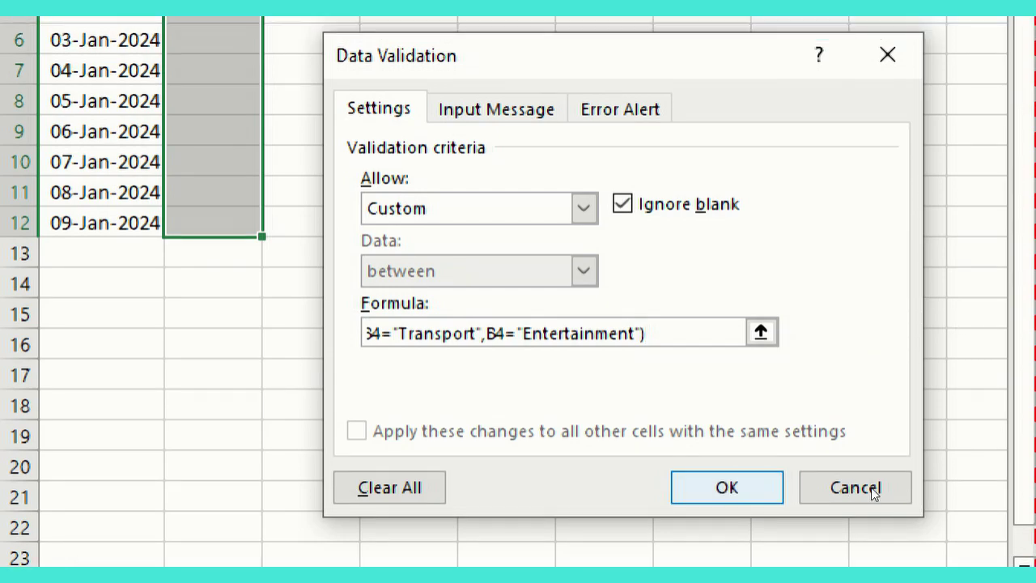
left_click(870, 465)
key("Return")
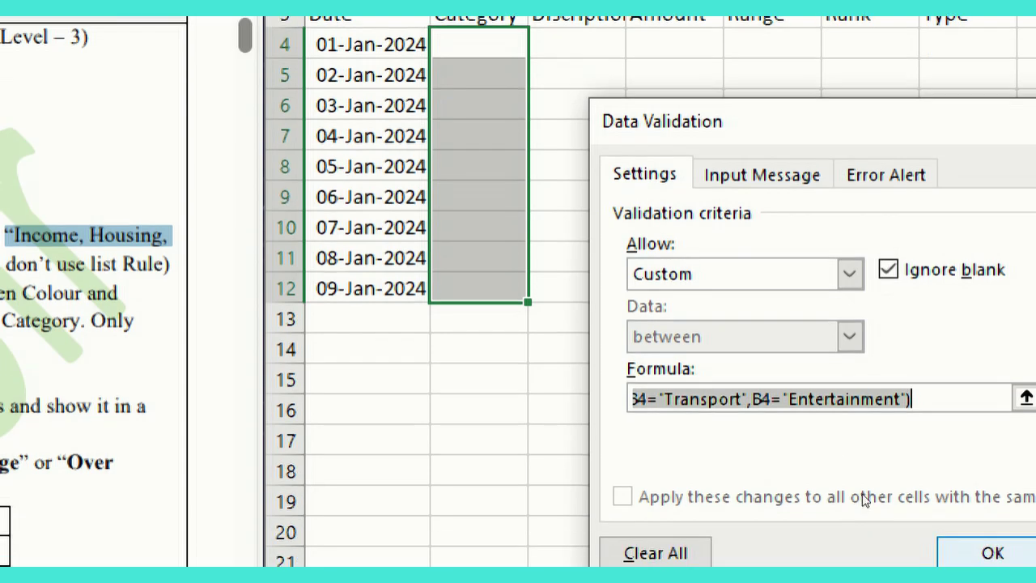
key("Return")
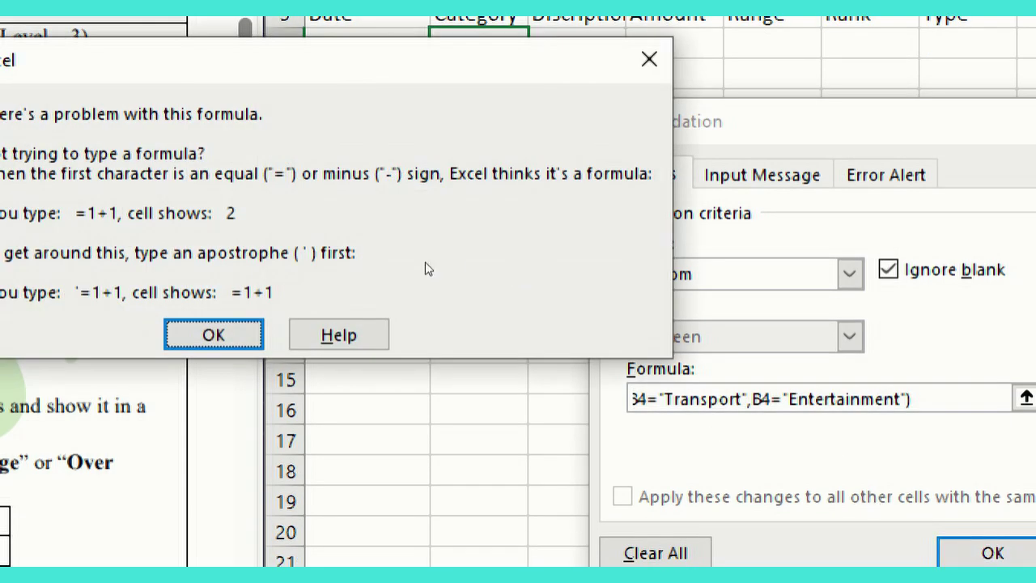
key("Return")
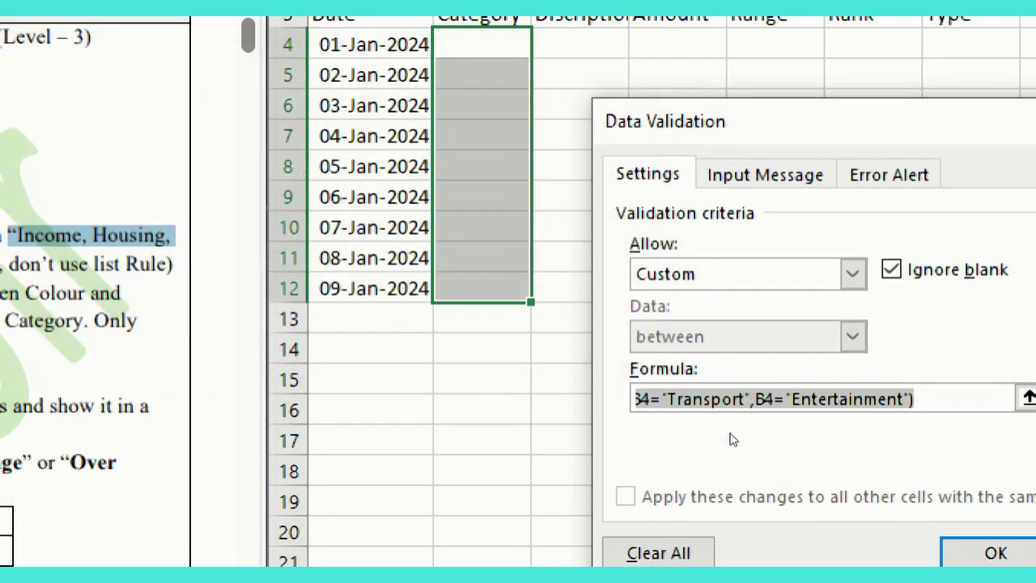
Step: Retype the quotation marks around Entertainment in the validation formula and try to apply the custom rule again
key("BackSpace")
key("BackSpace")
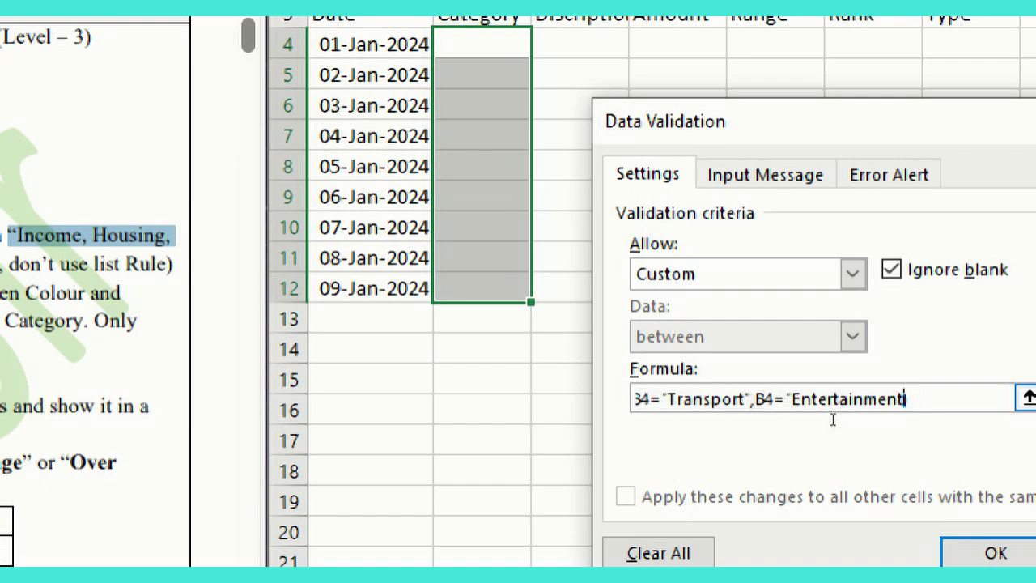
type("\"")
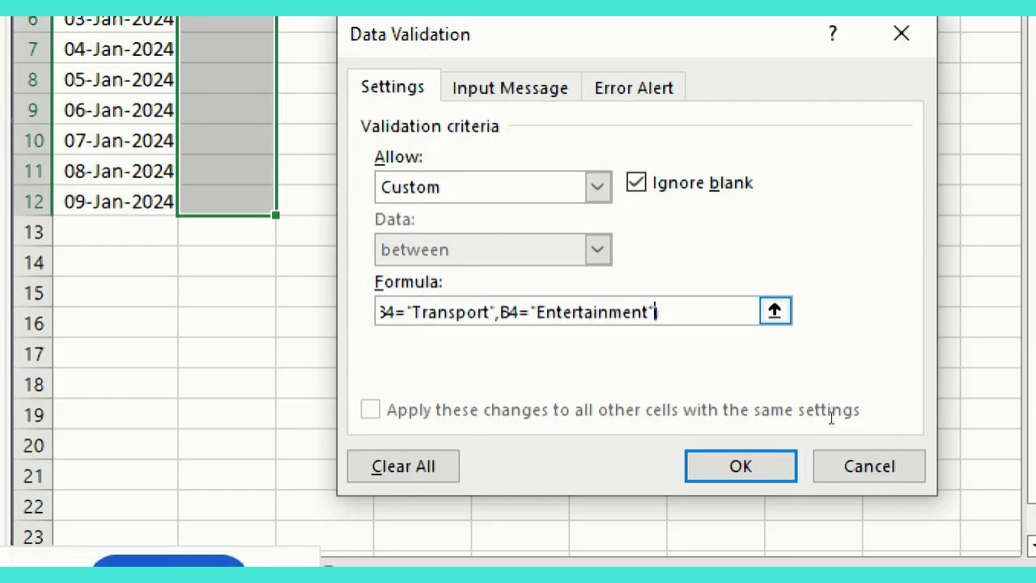
key("ctrl+Left")
key("BackSpace")
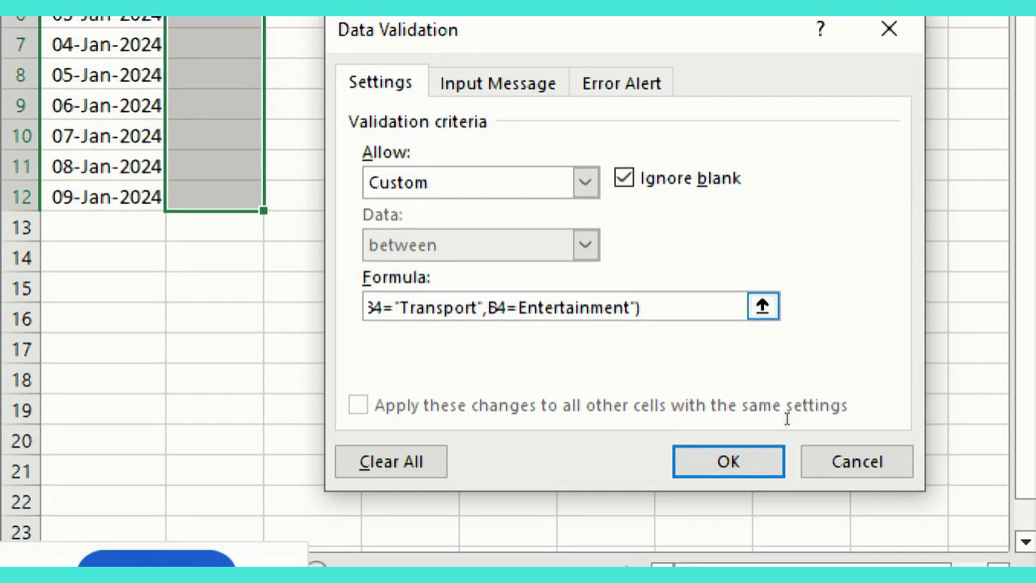
type("\"")
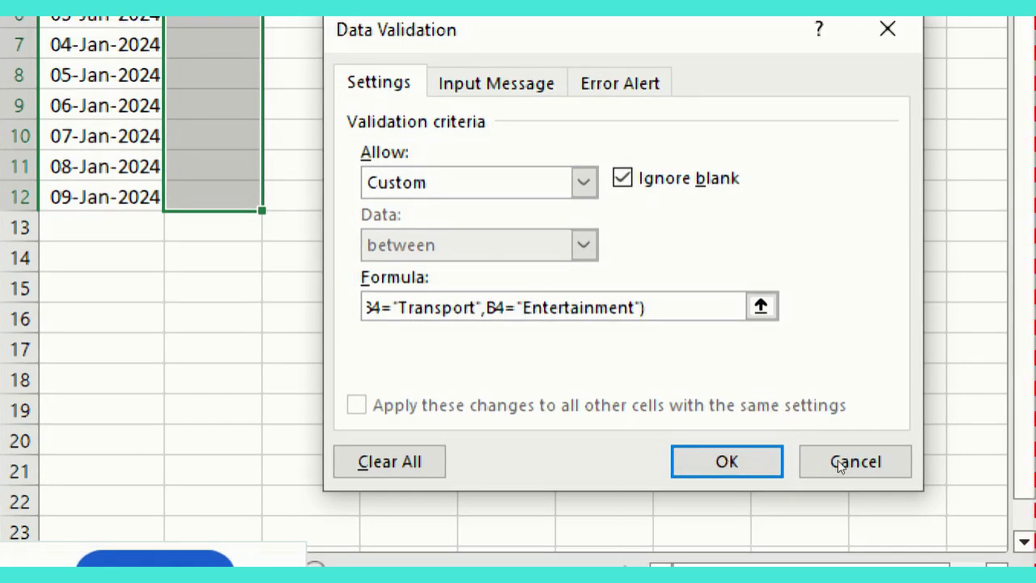
key("Return")
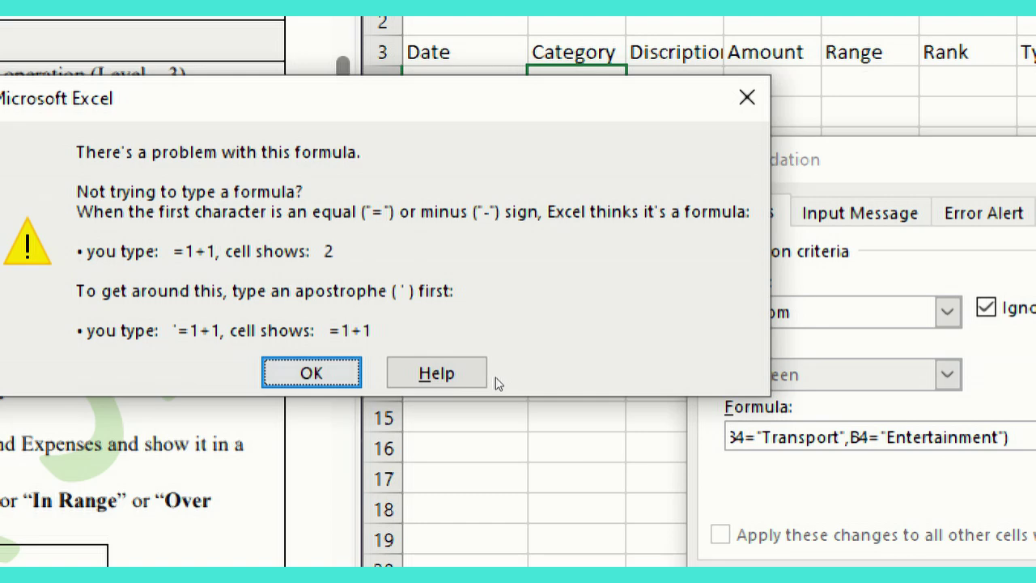
key("Return")
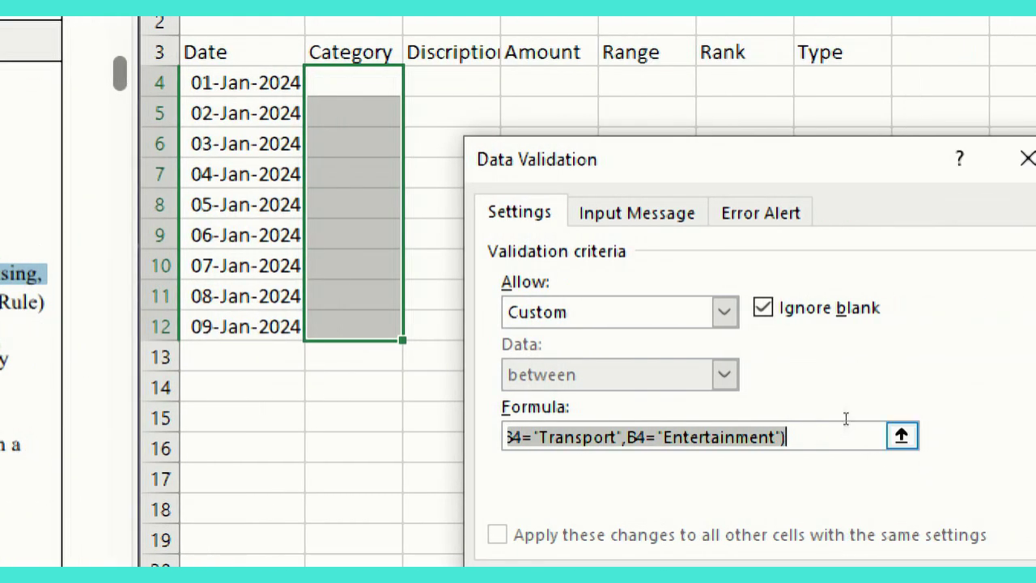
left_click(875, 419)
key("ctrl+a")
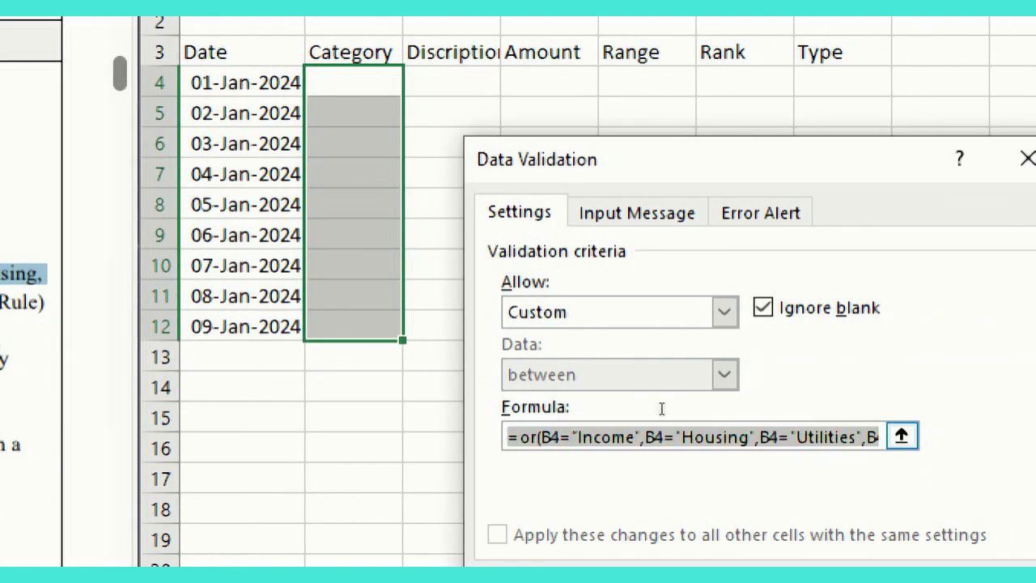
left_click_drag(681, 410, 769, 412)
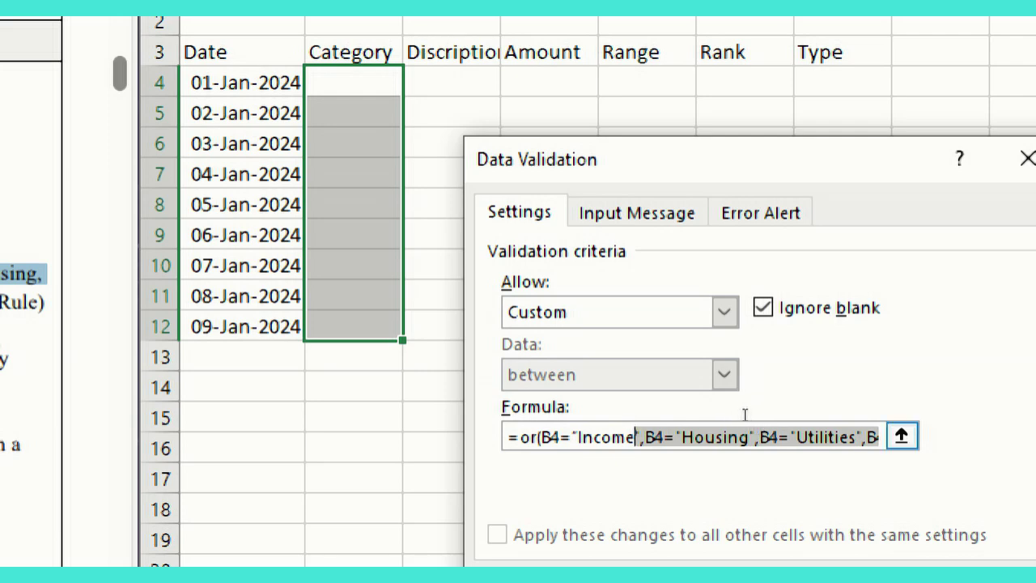
left_click(717, 417)
left_click_drag(762, 417, 875, 416)
key("BackSpace")
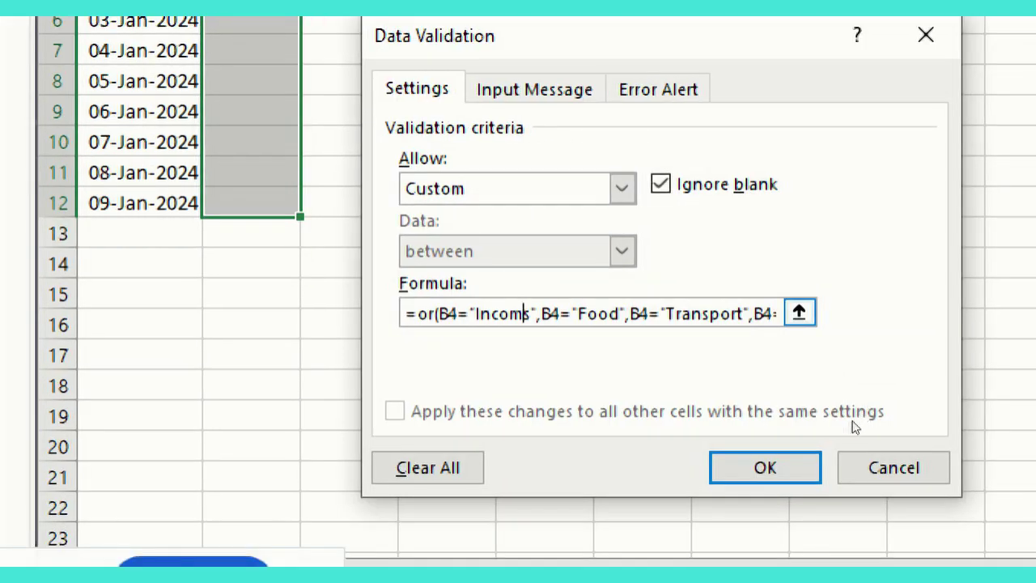
key("ctrl+z")
Step: Clear the validation formula, paste it back in full and try to apply the custom rule once more
double_click(794, 415)
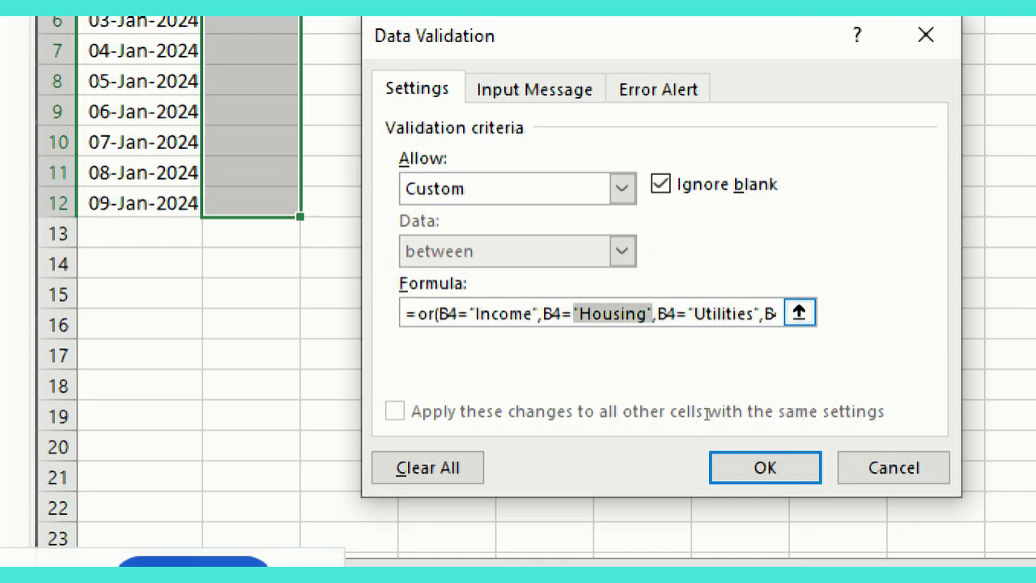
left_click_drag(705, 414, 921, 417)
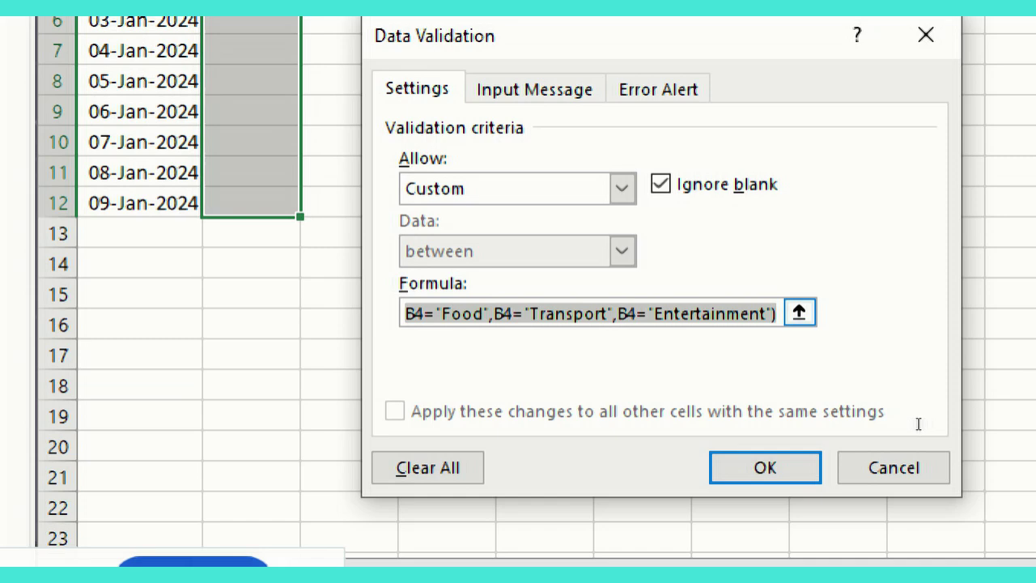
key("BackSpace")
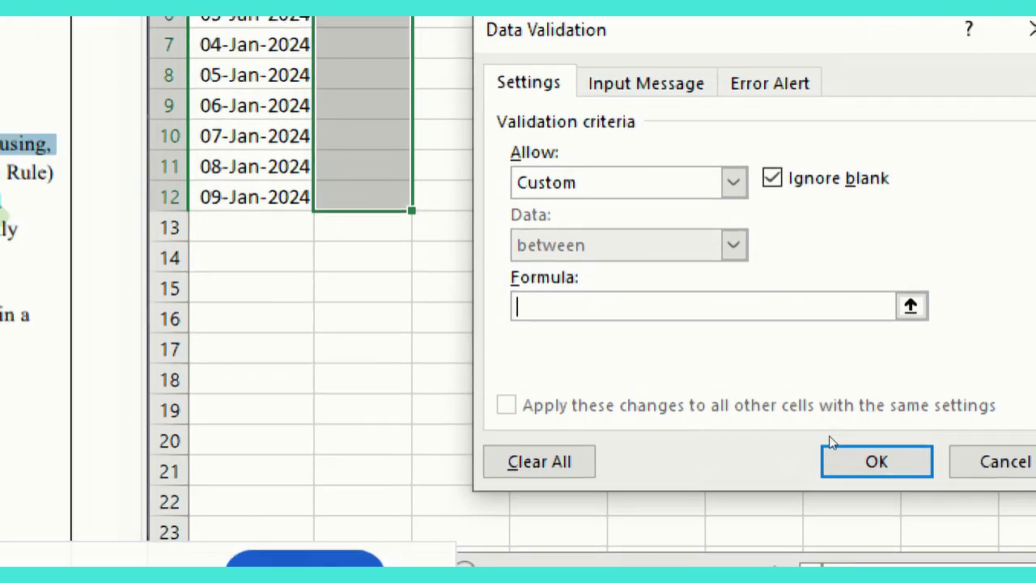
key("ctrl+v")
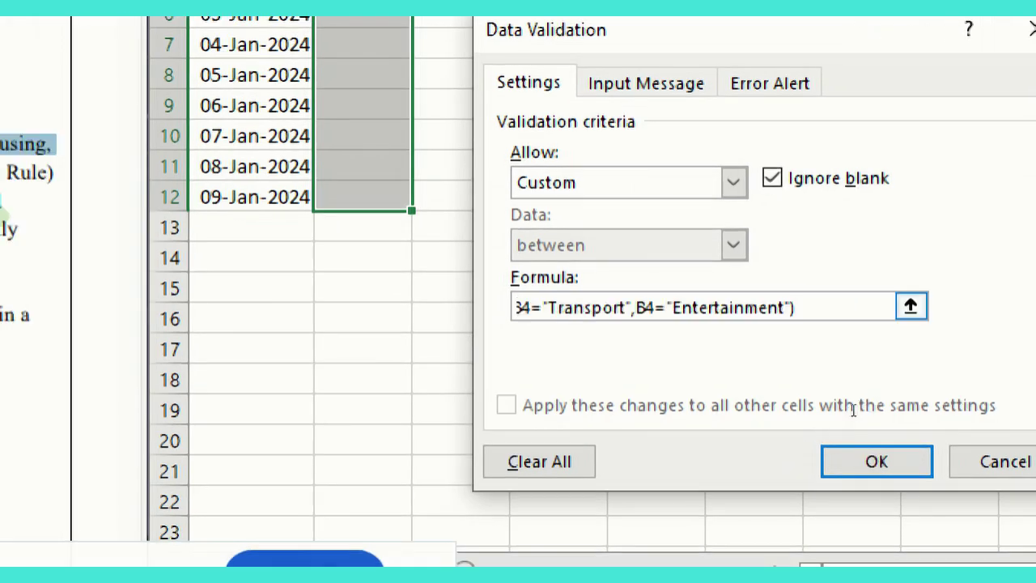
key("Return")
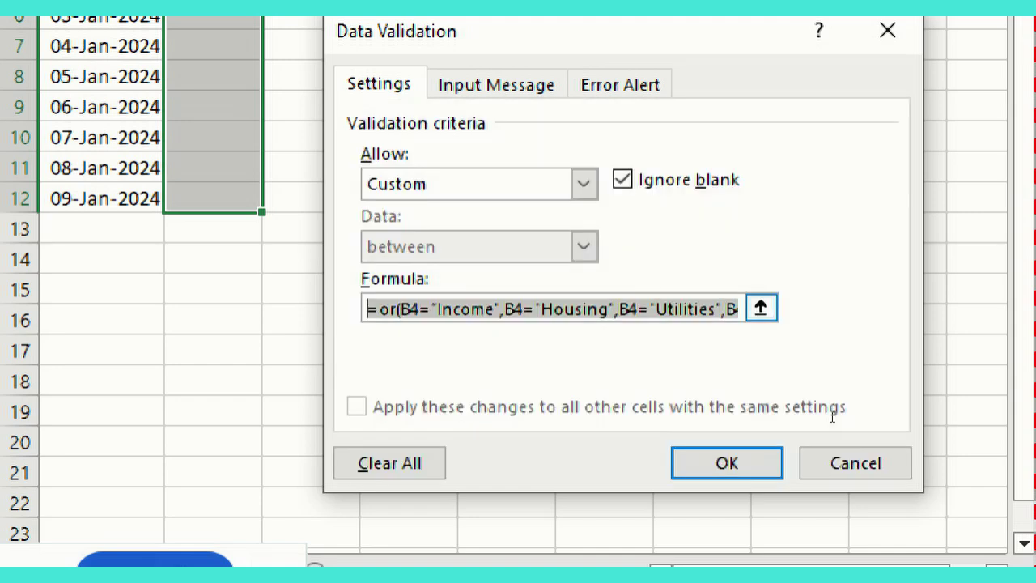
Step: Delete the entire existing formula from the custom validation rule
left_click(629, 309)
left_click_drag(596, 309, 741, 309)
key("BackSpace")
key("BackSpace")
key("BackSpace")
key("BackSpace")
key("BackSpace")
key("BackSpace")
key("BackSpace")
key("BackSpace")
key("BackSpace")
key("BackSpace")
key("BackSpace")
key("BackSpace")
key("BackSpace")
key("BackSpace")
key("BackSpace")
key("BackSpace")
key("BackSpace")
key("BackSpace")
key("BackSpace")
key("BackSpace")
key("BackSpace")
key("BackSpace")
key("BackSpace")
key("BackSpace")
key("BackSpace")
key("BackSpace")
key("BackSpace")
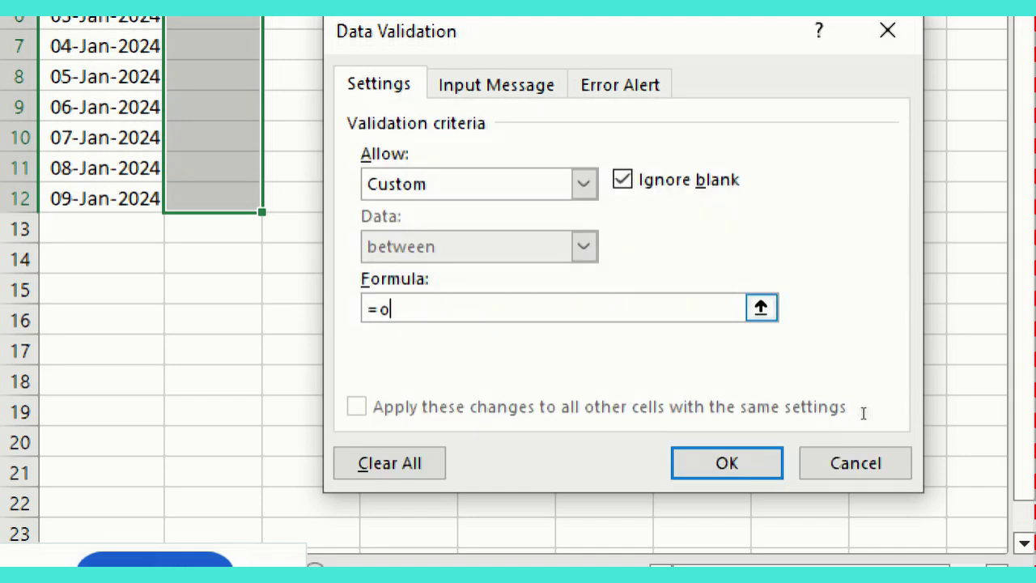
Step: Start a new OR validation formula with the first condition B4="Income", capitalizing the category name
type("=or(")
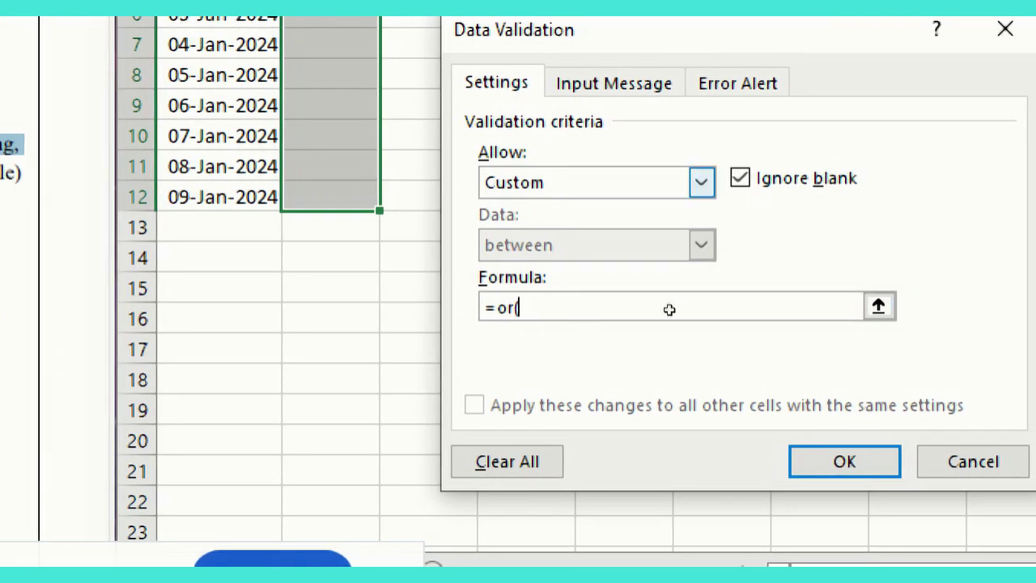
type("B4")
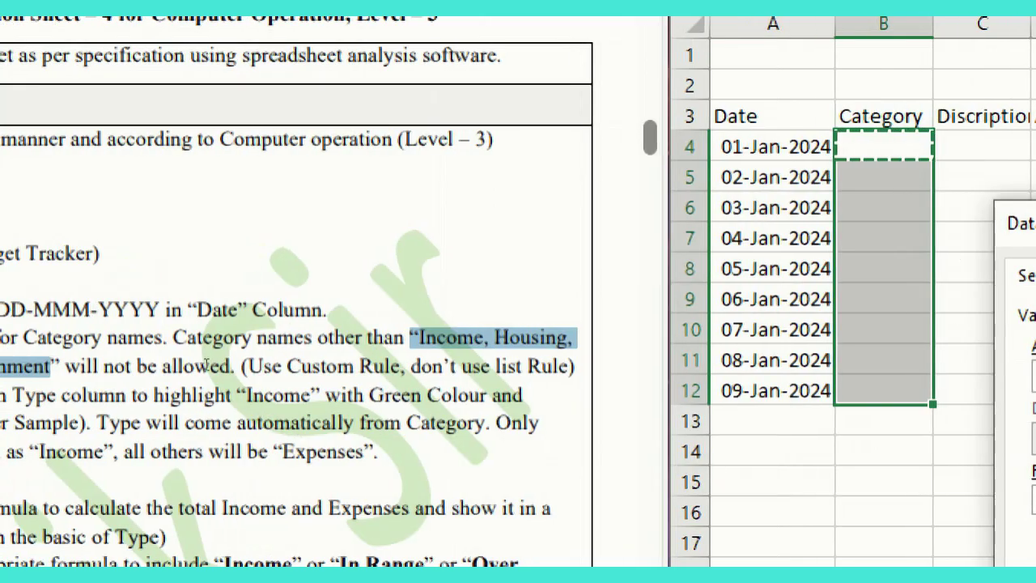
type("=\"")
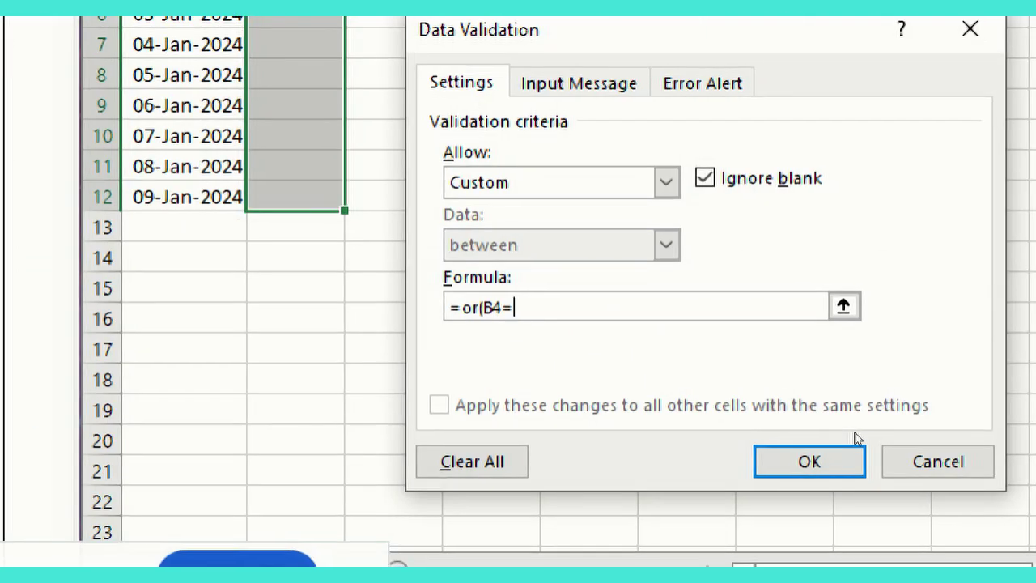
type("income")
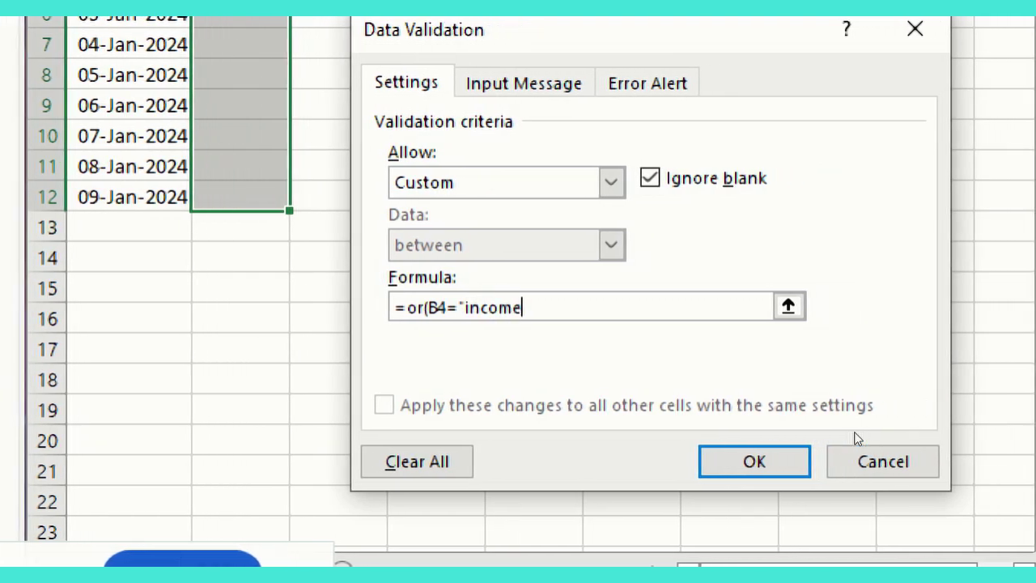
key("BackSpace")
key("BackSpace")
key("BackSpace")
key("BackSpace")
key("BackSpace")
key("BackSpace")
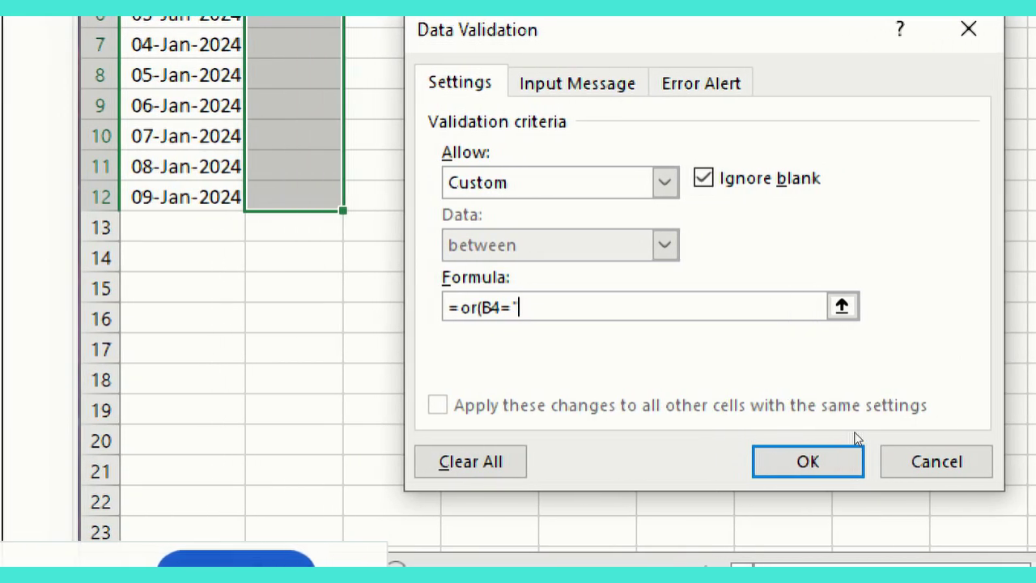
type("Income\"")
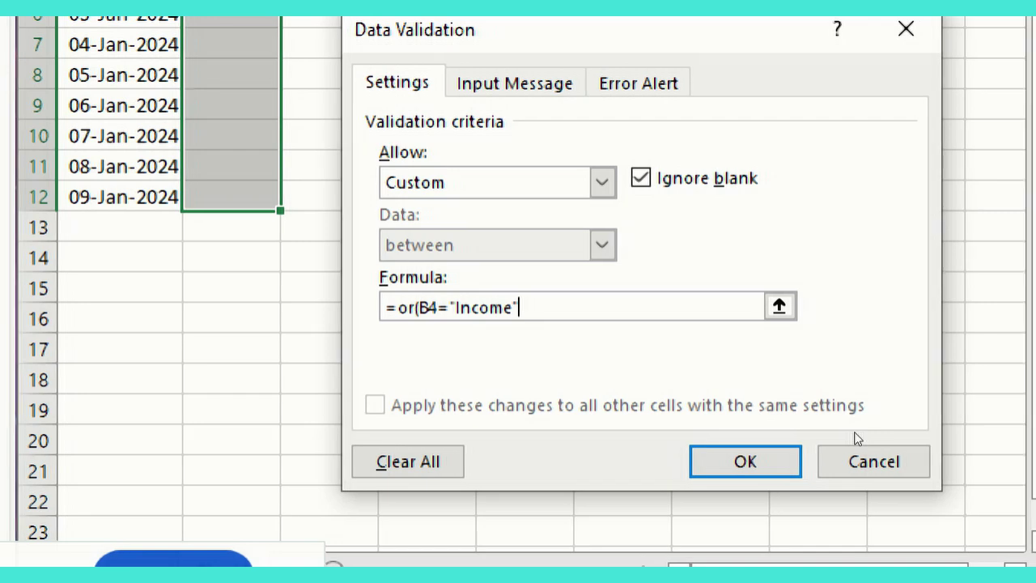
Step: Add the condition B4="Housing", close the OR formula and apply the custom validation to B4:B12
type(",")
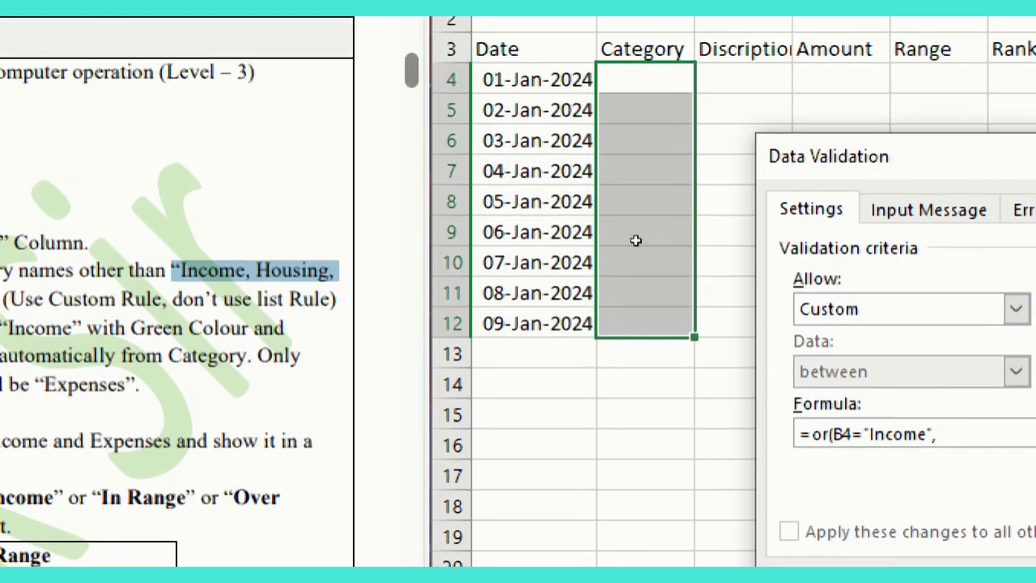
left_click(645, 26)
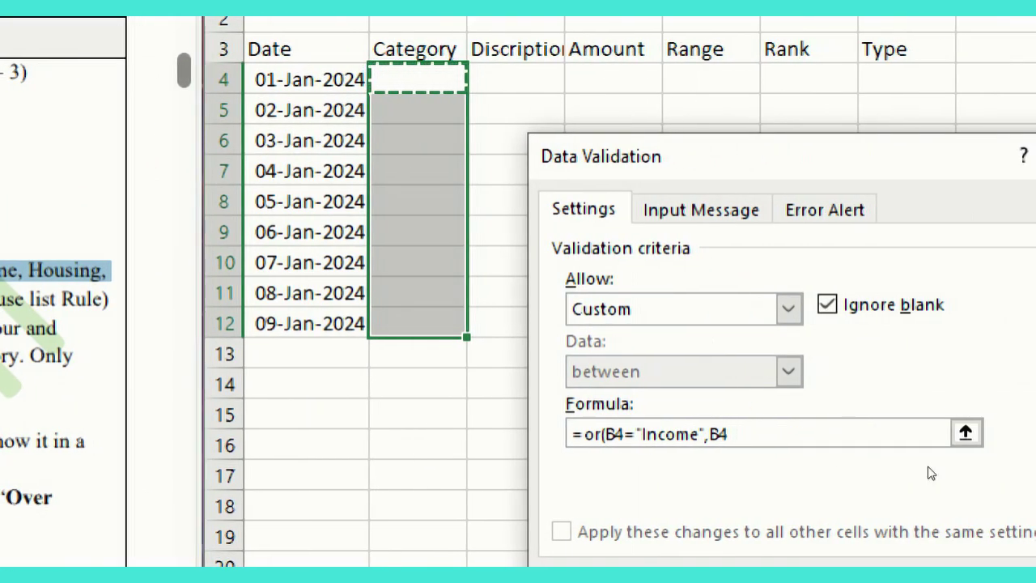
type("=\"")
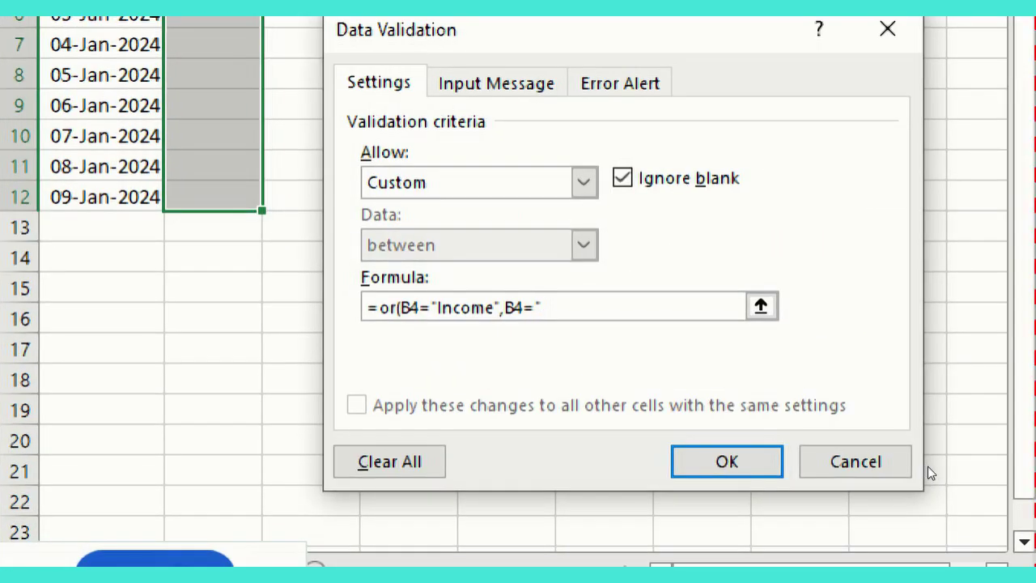
type("Housing\")")
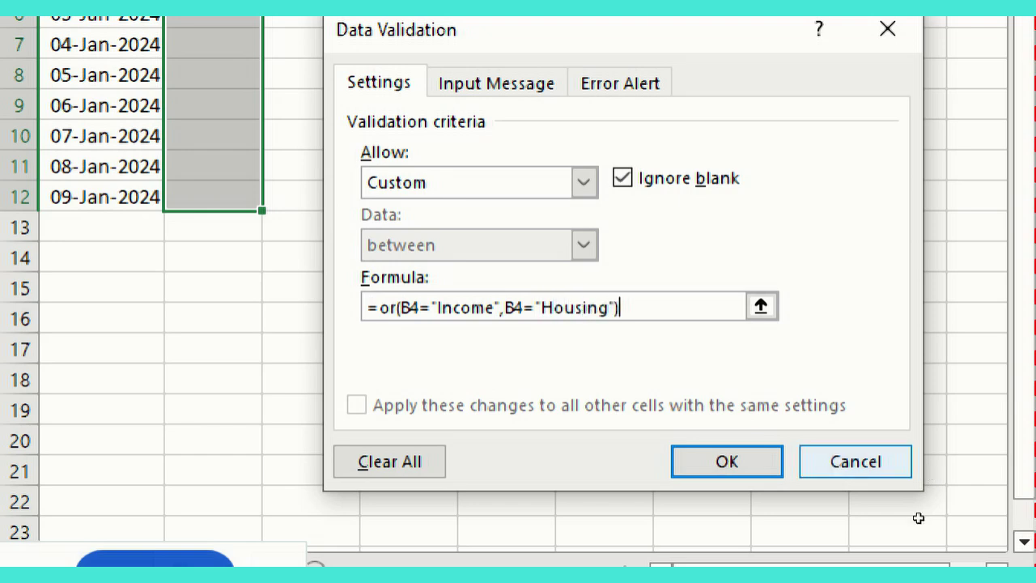
key("Return")
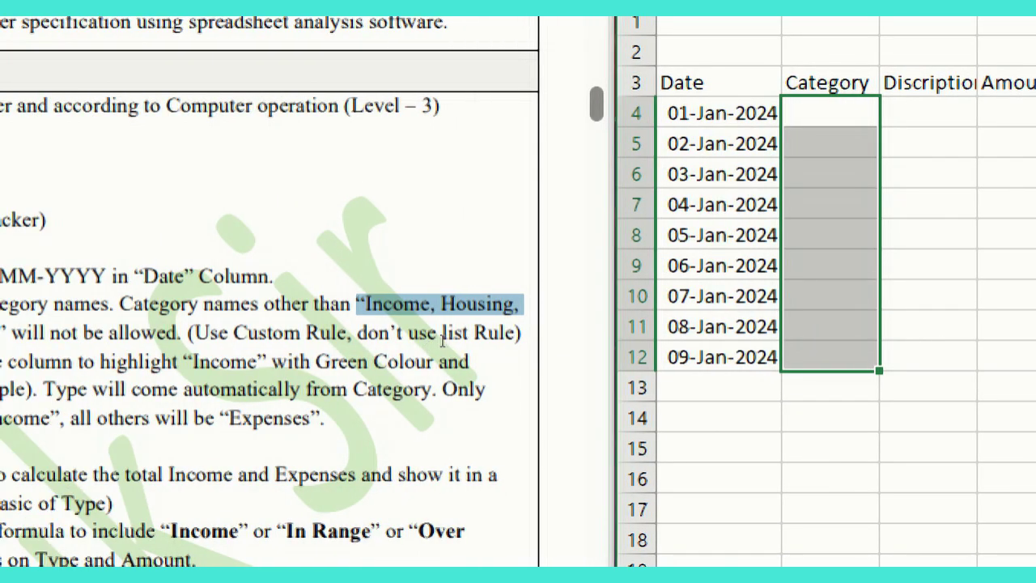
Step: Enter Income in B4 and Housing in B5 as the first two categories
key("F2")
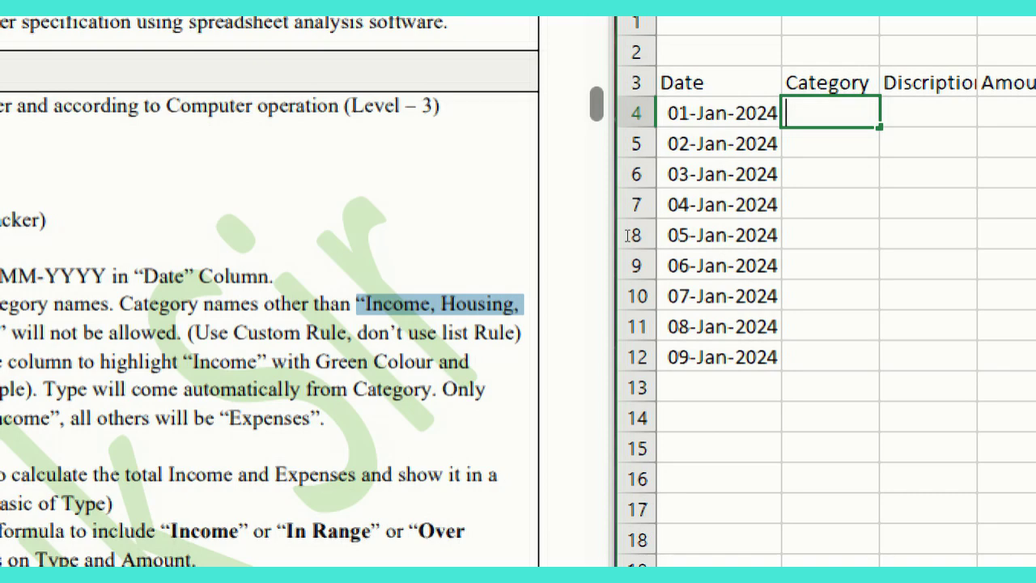
type("Income")
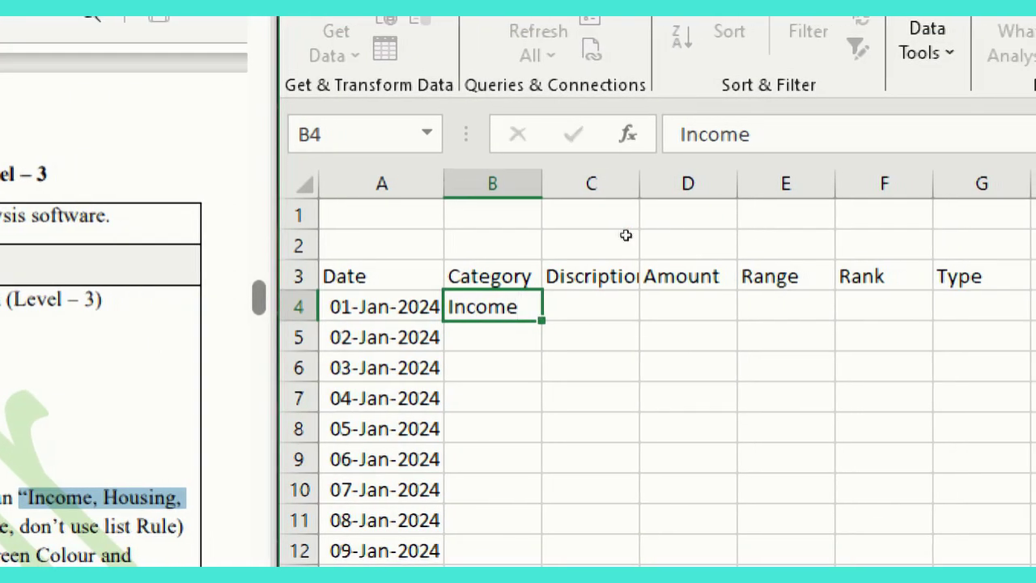
key("Return")
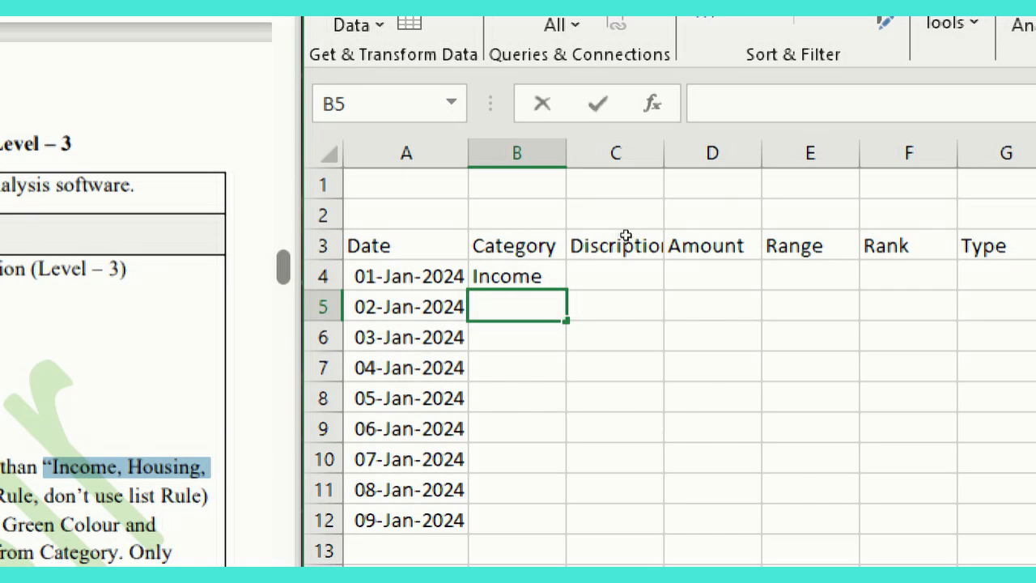
type("Housing")
key("Return")
Step: Test the validation rule by entering asdf in B6 and discard the entry
type("asdf")
key("Return")
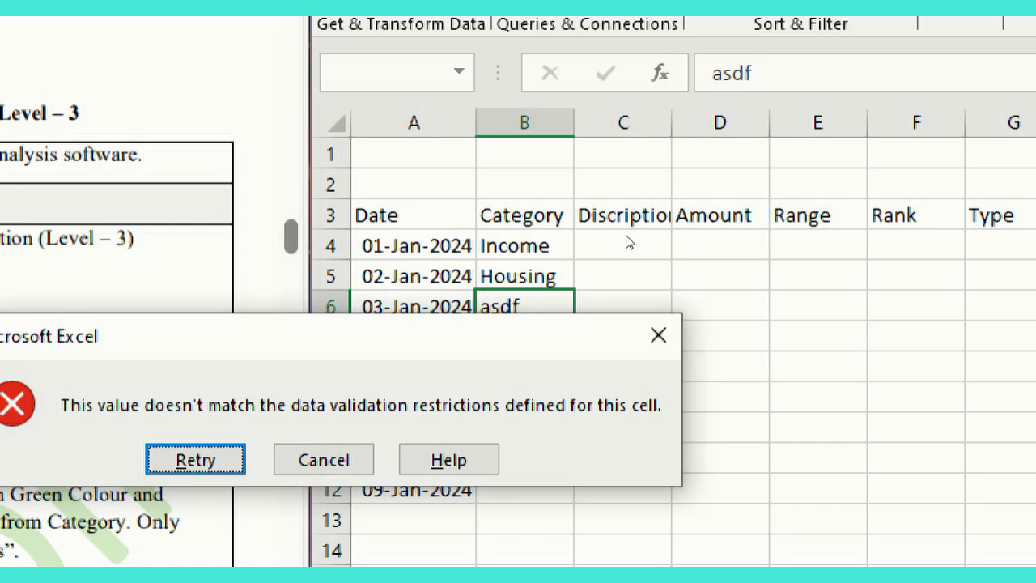
key("Return")
key("Return")
key("Escape")
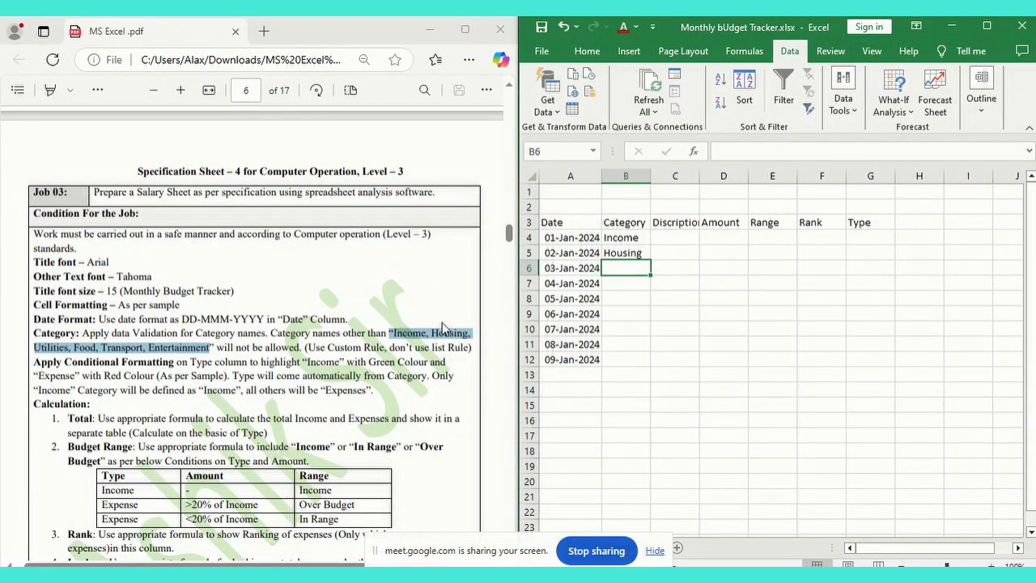
Step: Reopen the custom validation rule for B4:B12 and add the condition B4="Utilities" to its OR formula
left_click_drag(612, 238, 654, 369)
left_click(842, 97)
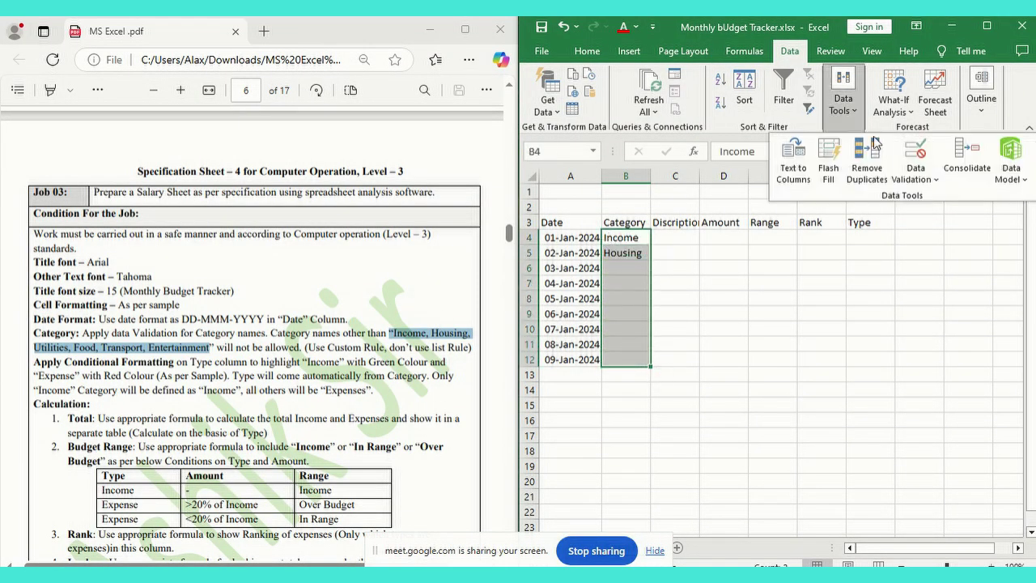
left_click(916, 154)
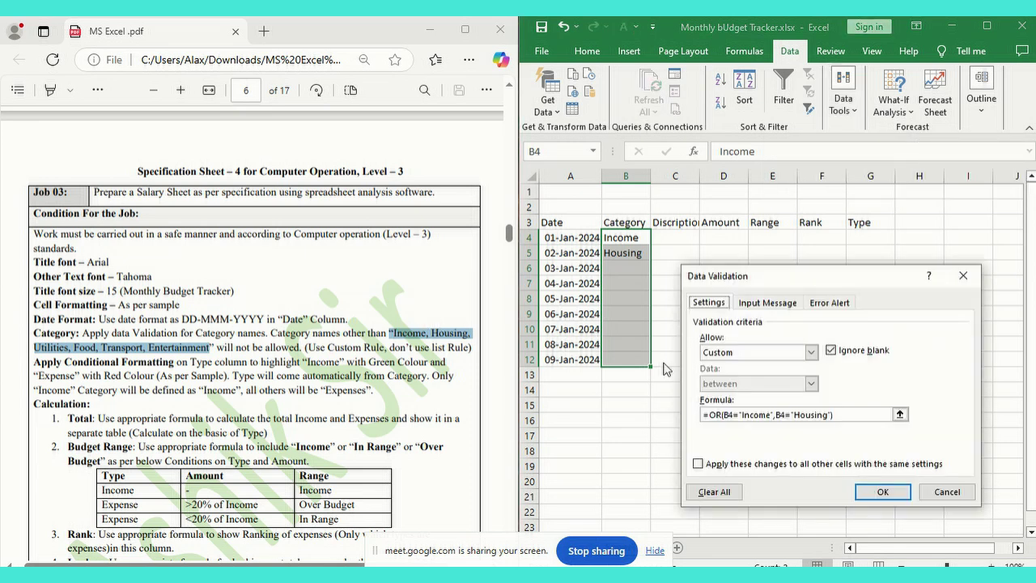
left_click(831, 414)
type(")")
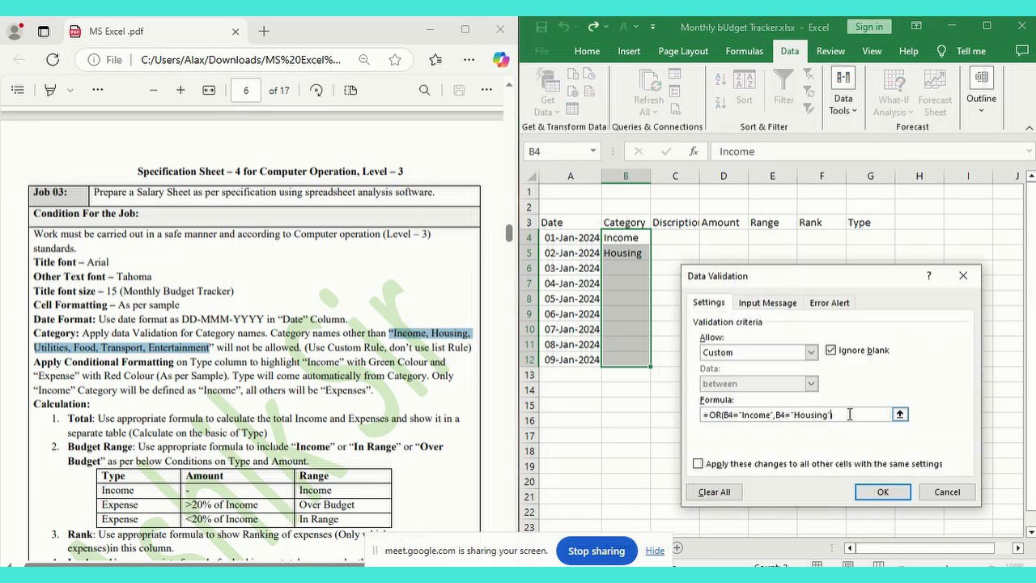
type(",")
left_click(634, 239)
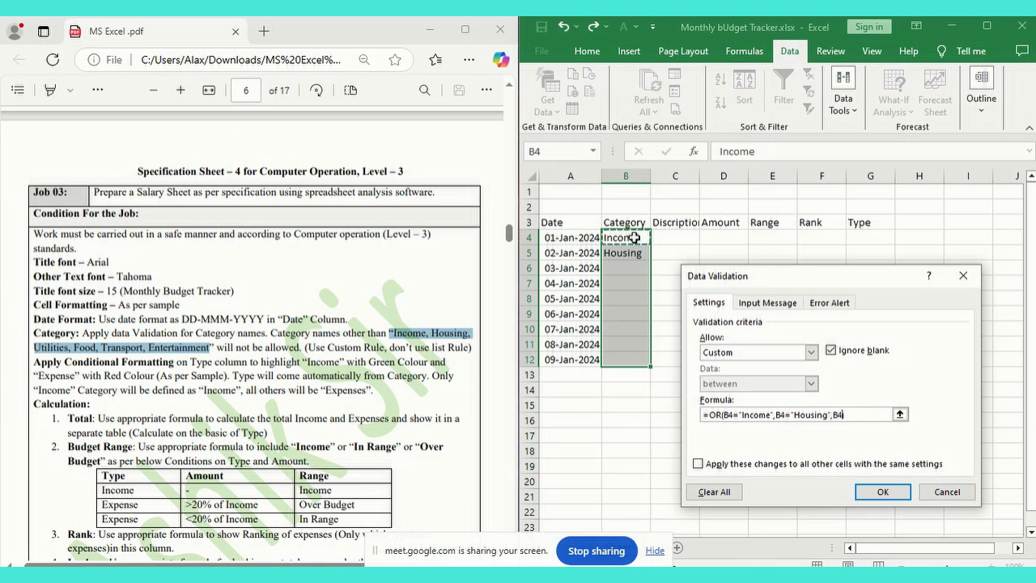
type("=\")")
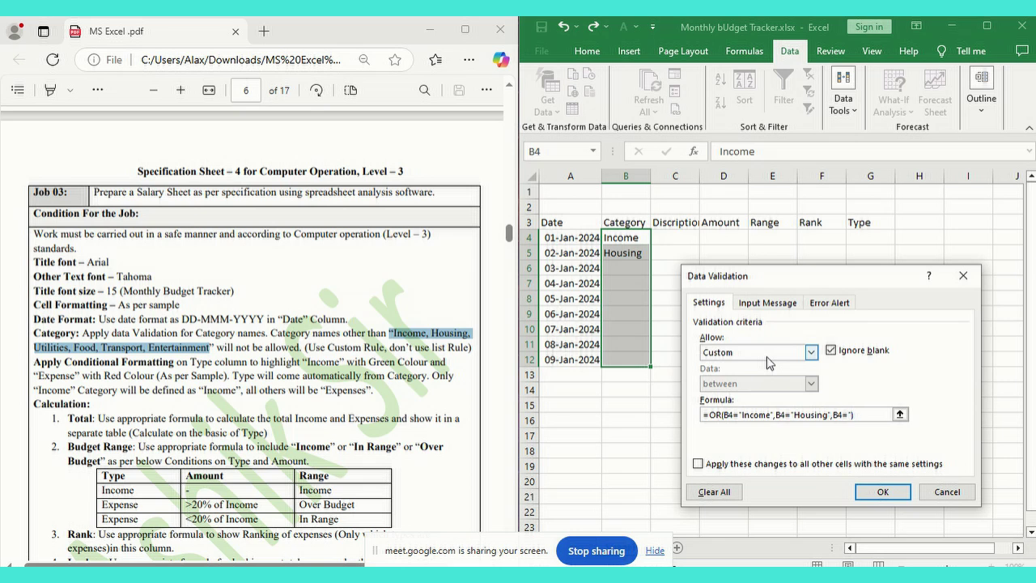
type("Utilities")
Step: Add the conditions B4="Food", B4="Transport" and B4="Entertainment" to the OR formula and apply the validation to B4:B12
type(",B4=\"")
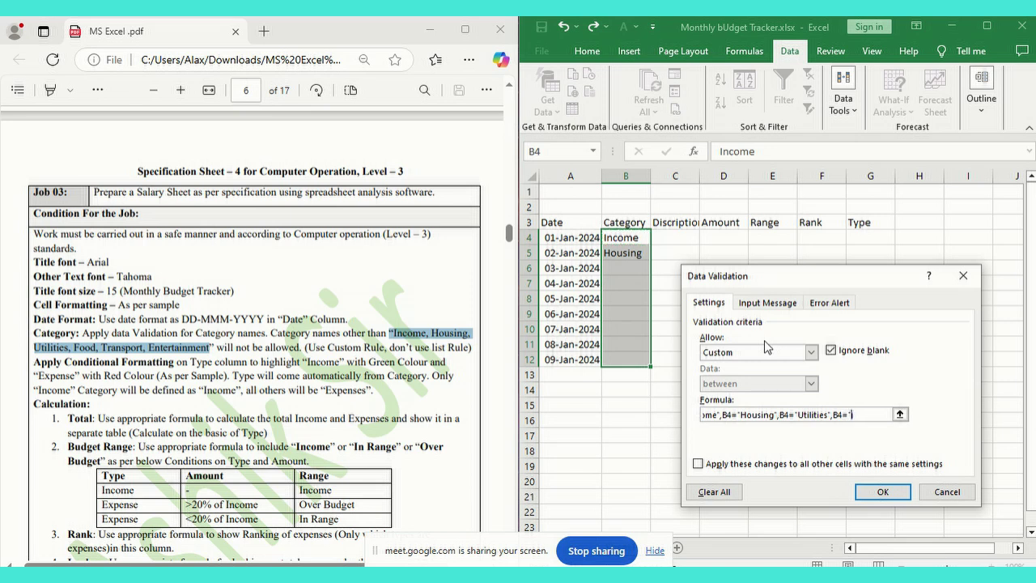
type("Food\",B4=\"")
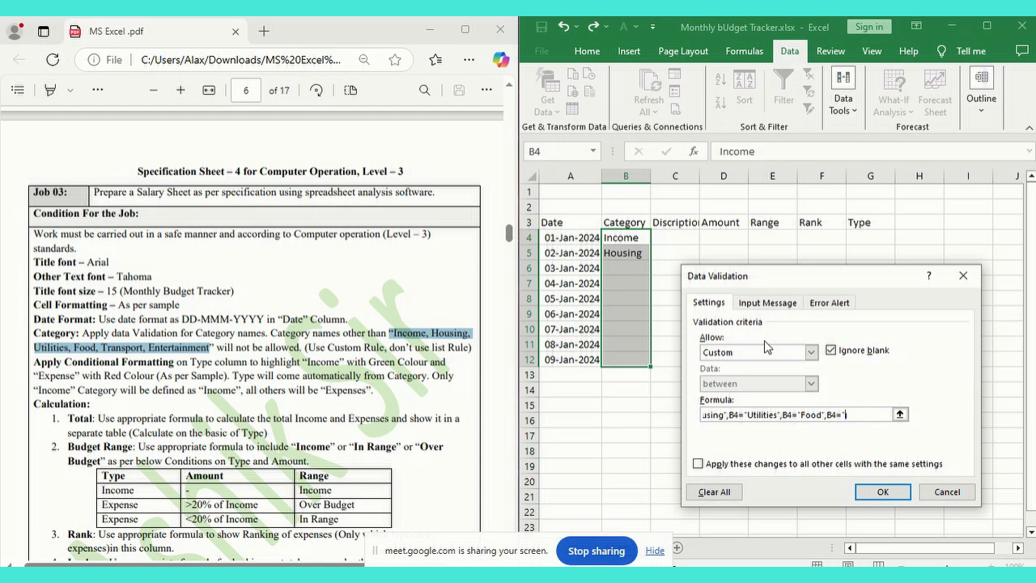
type("Transport\",B4=\"")
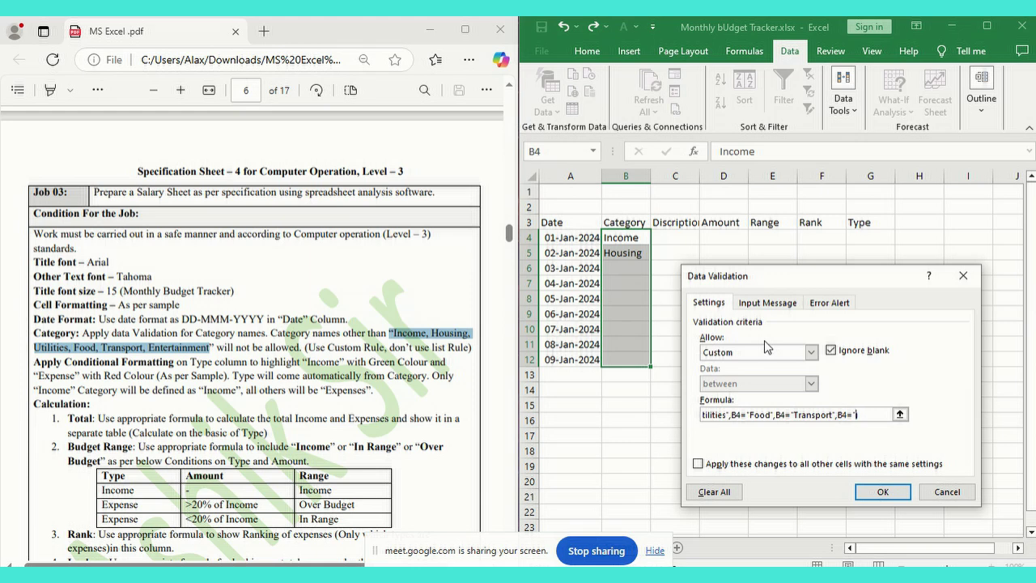
type("Entertainment\"")
key("Return")
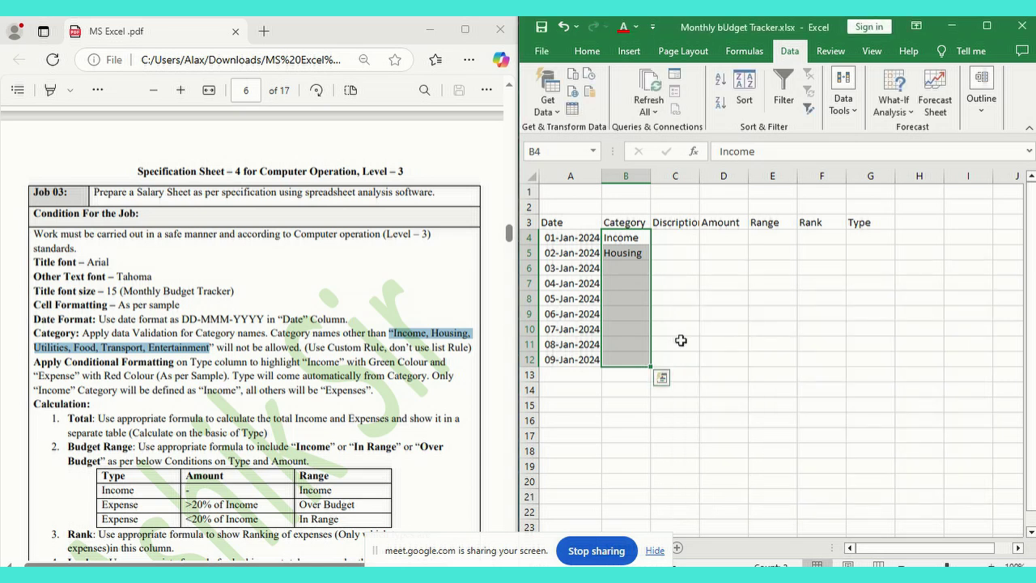
Step: Following the Sample-A table in the PDF, enter the categories Utilities, Food, Food and Utilities in B6:B9
left_click(629, 265)
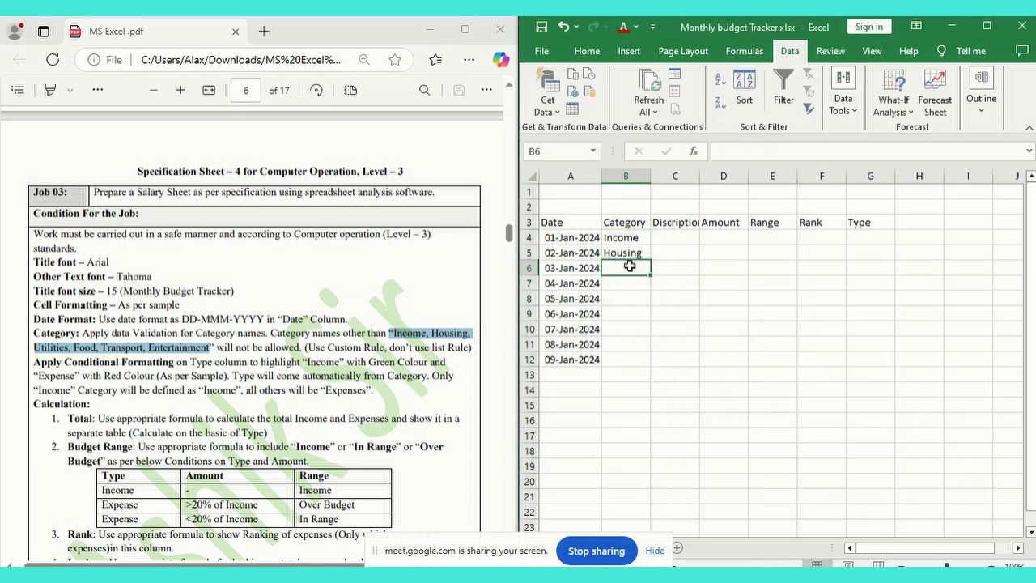
scroll(275, 447, "down", 6)
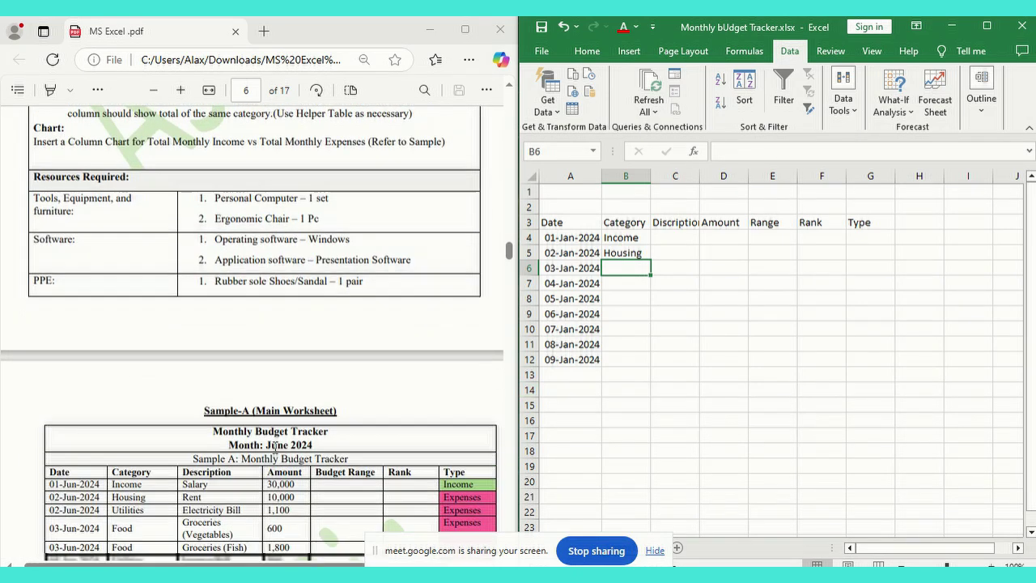
scroll(275, 447, "down", 5)
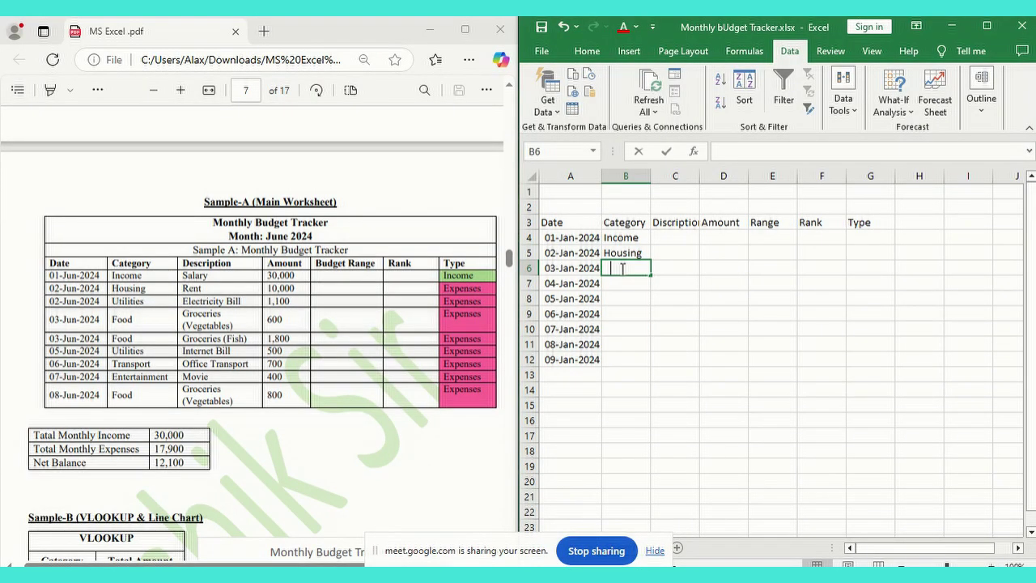
type("Utilities")
key("Return")
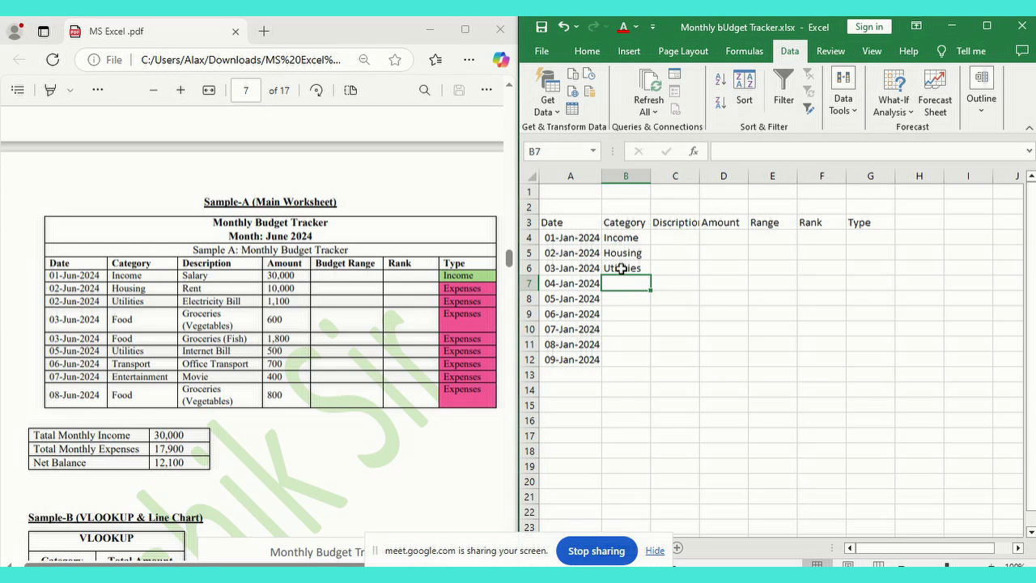
type("Food")
key("Return")
type("Food")
key("Return")
type("Utilities")
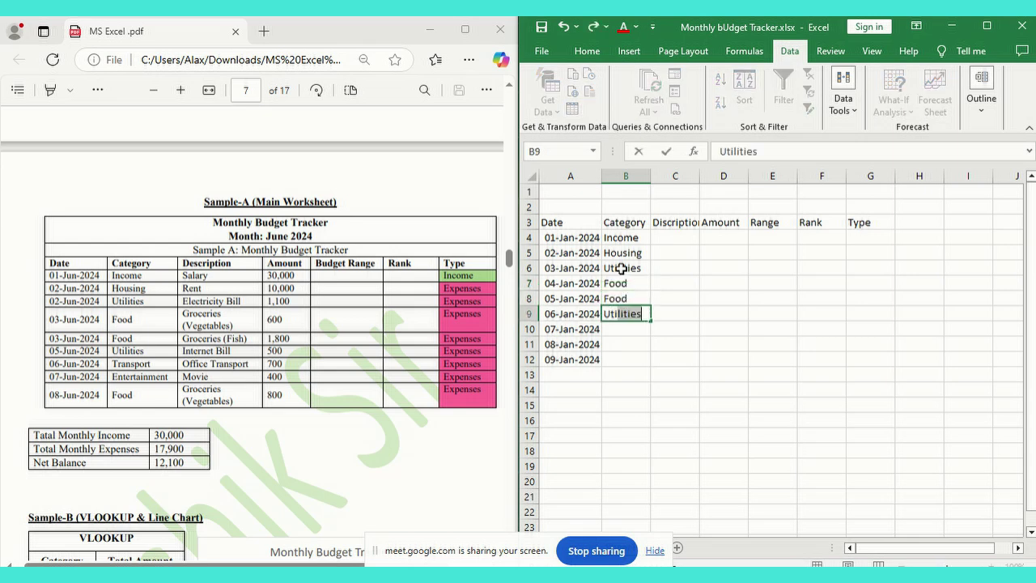
key("Return")
Step: Enter Transport, Entertainment and Food in B10:B12 and widen the Category column to fit its entries
type("Tr")
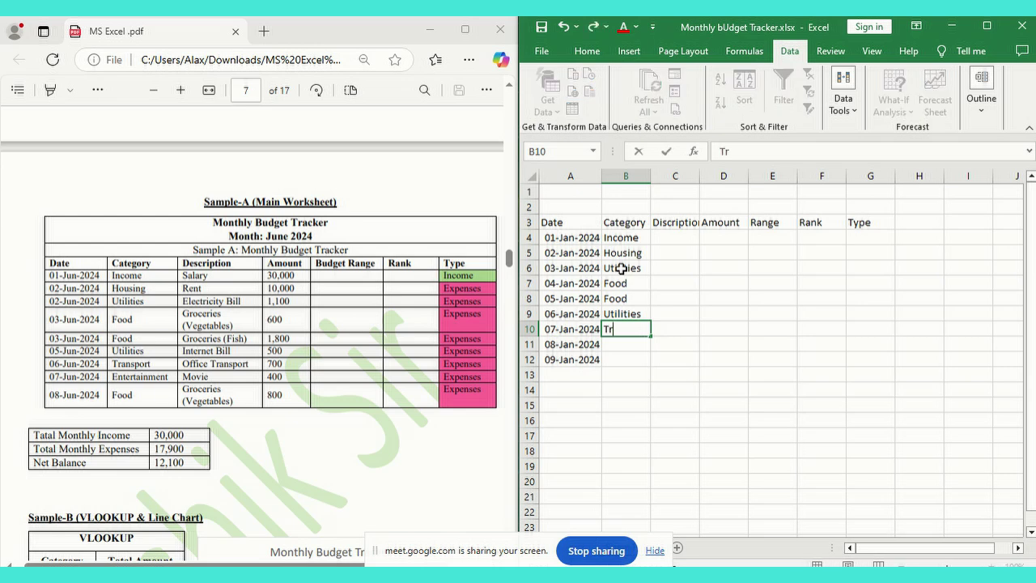
type("ansport")
key("Return")
type("Ente")
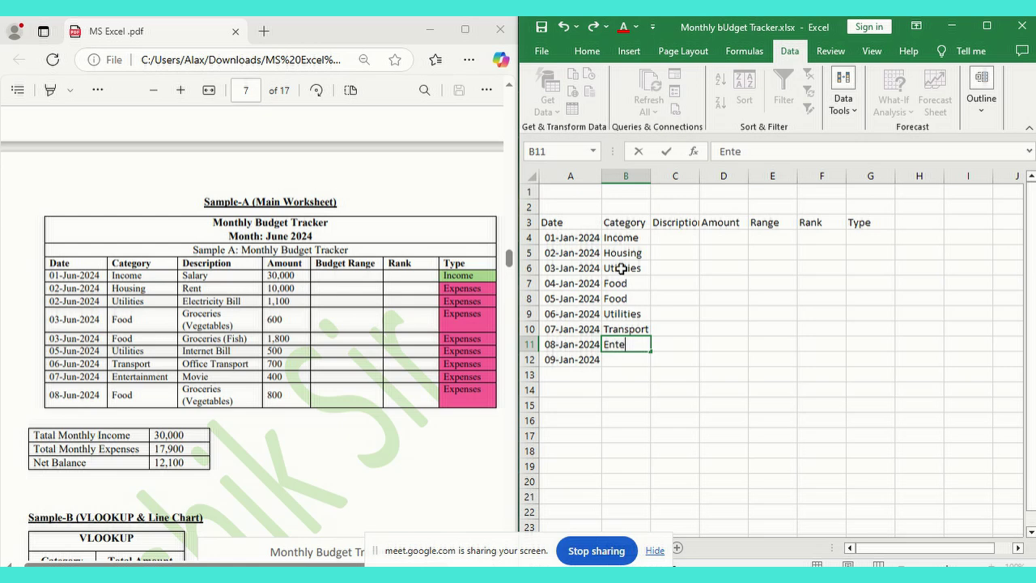
type("rtainment")
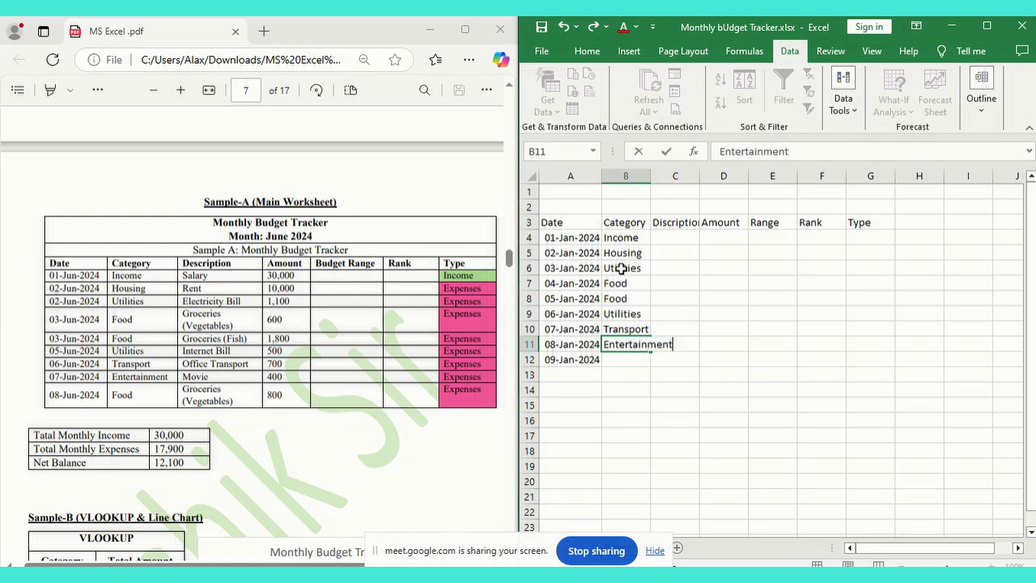
key("Return")
type("Food")
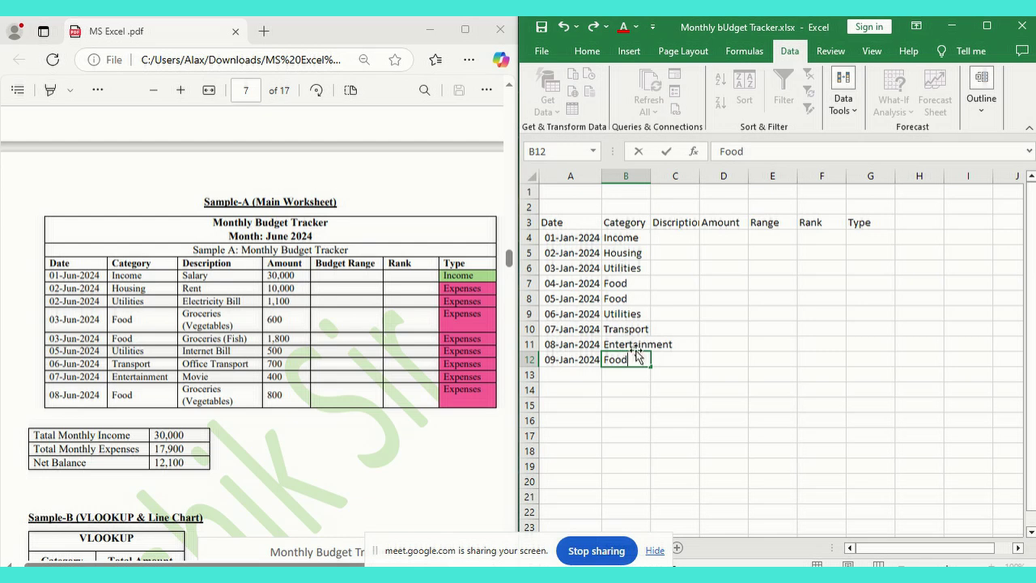
key("Return")
left_click_drag(651, 176, 680, 175)
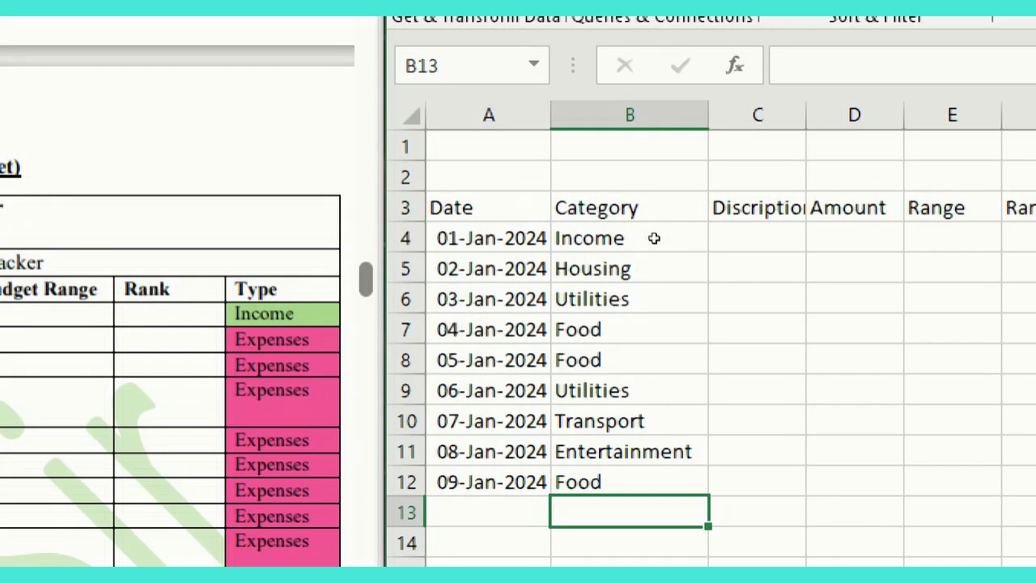
Step: Review the Custom validation setting and the full OR formula applied to B4:B12, leaving the rule as it is
left_click_drag(654, 238, 655, 482)
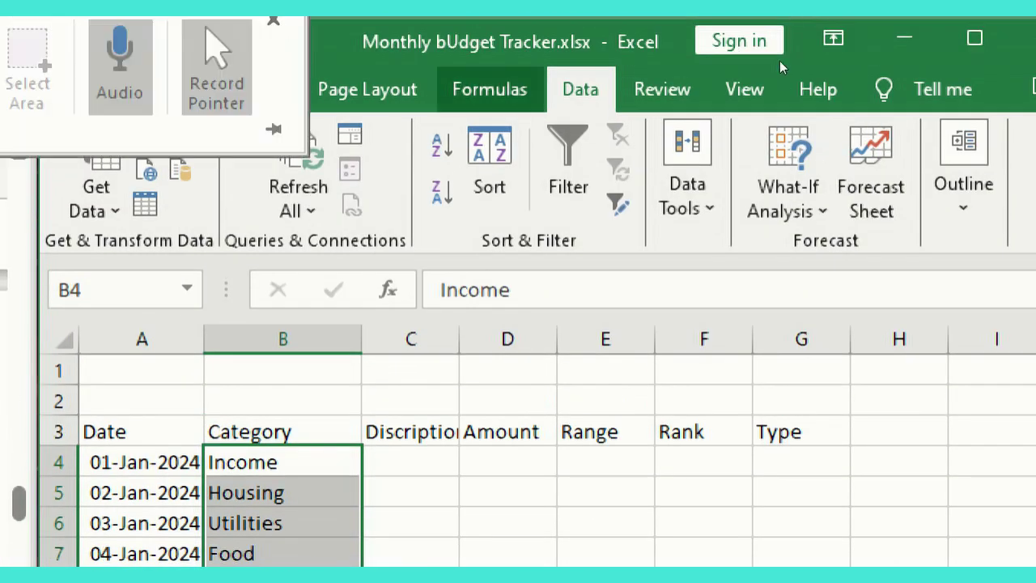
left_click(687, 184)
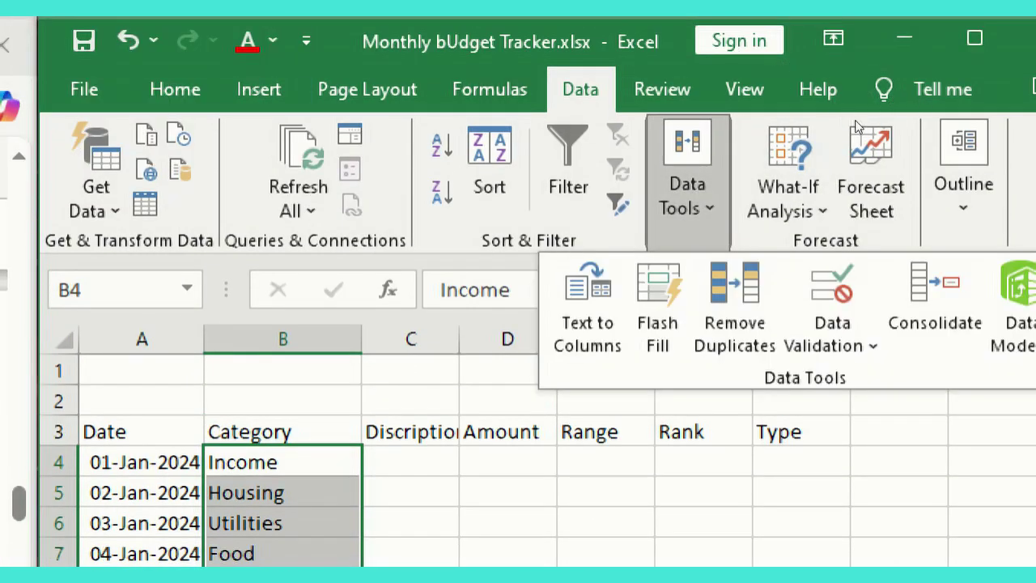
left_click(832, 282)
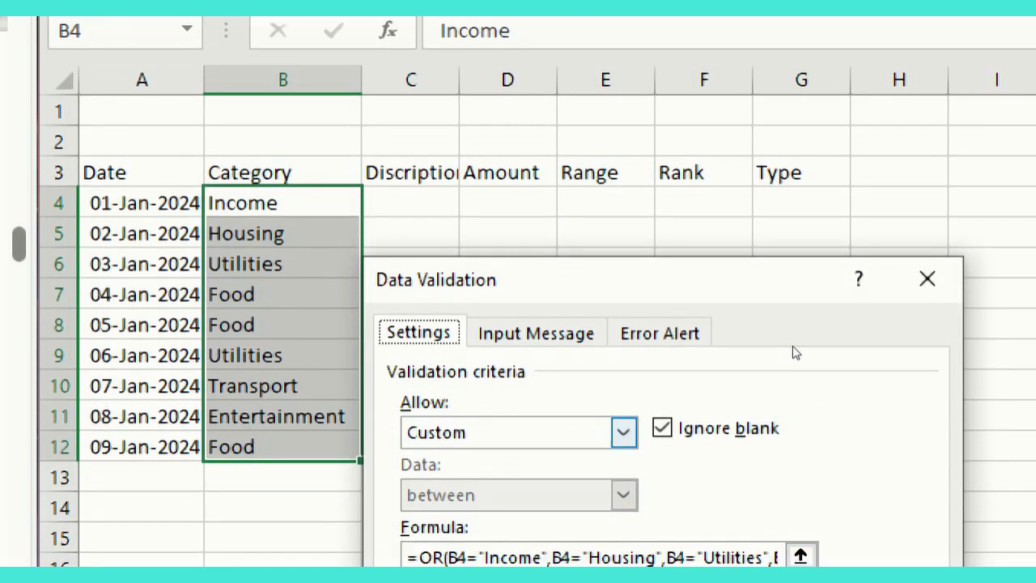
left_click(623, 432)
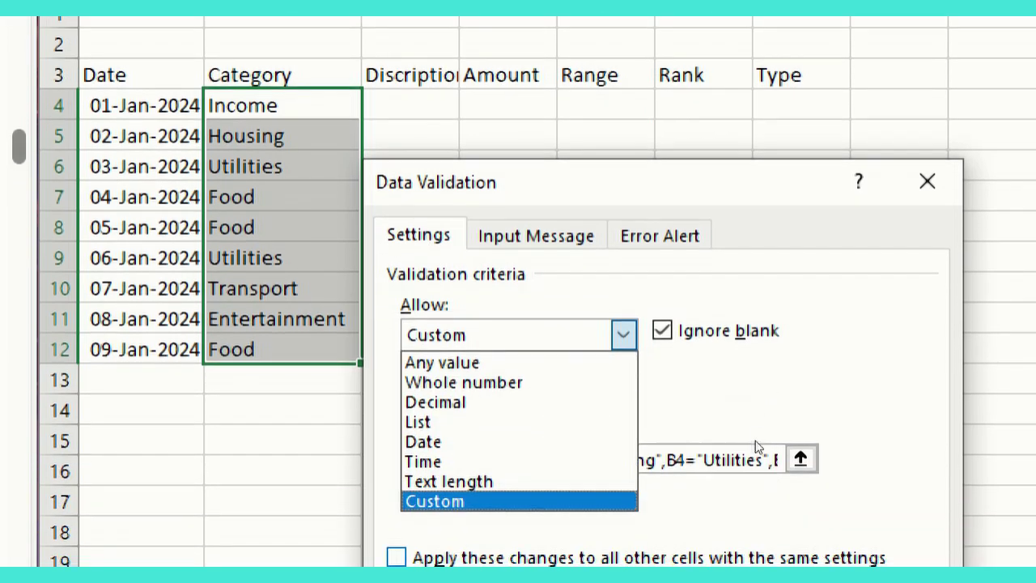
left_click(758, 530)
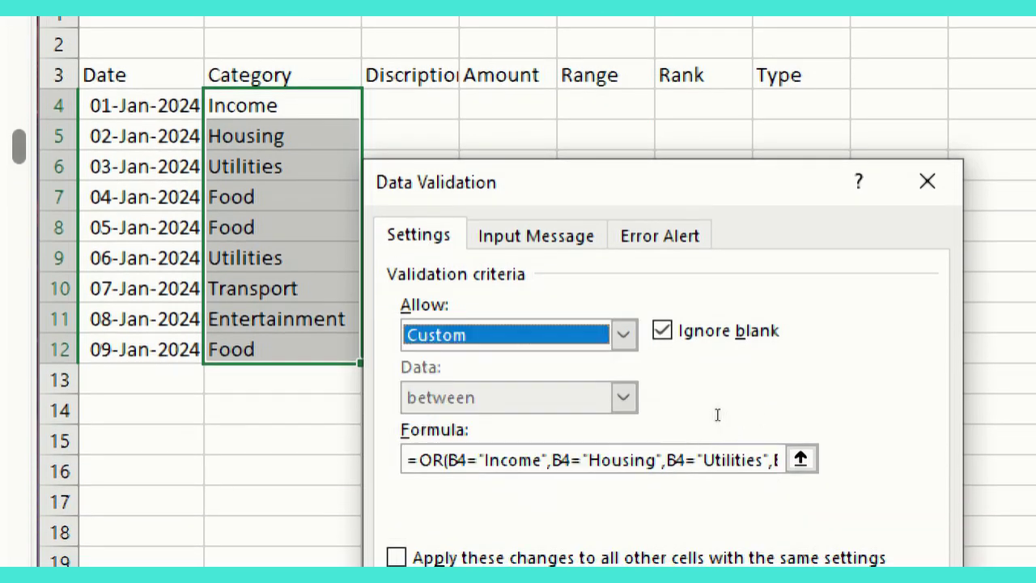
left_click(432, 460)
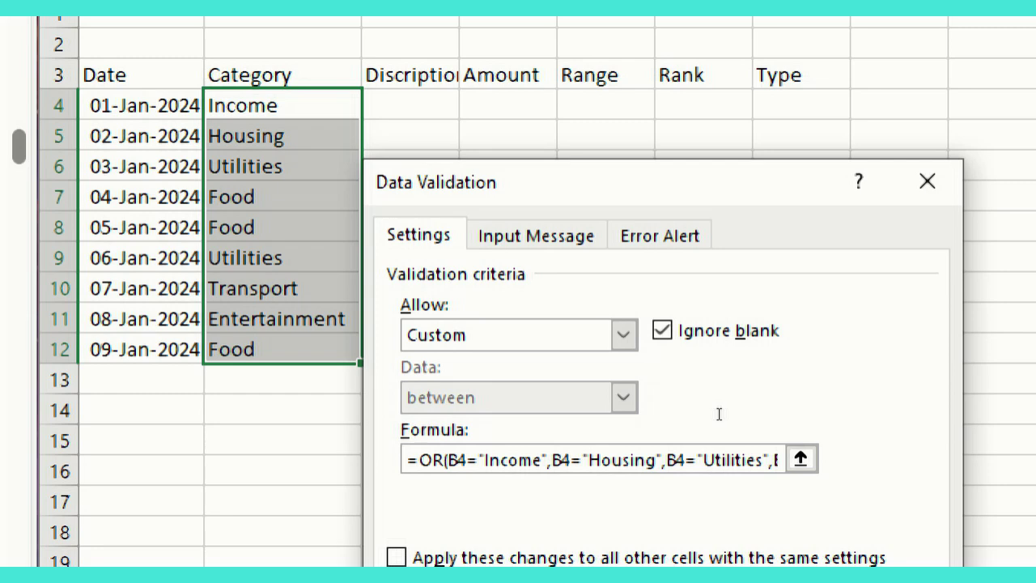
left_click_drag(433, 460, 511, 467)
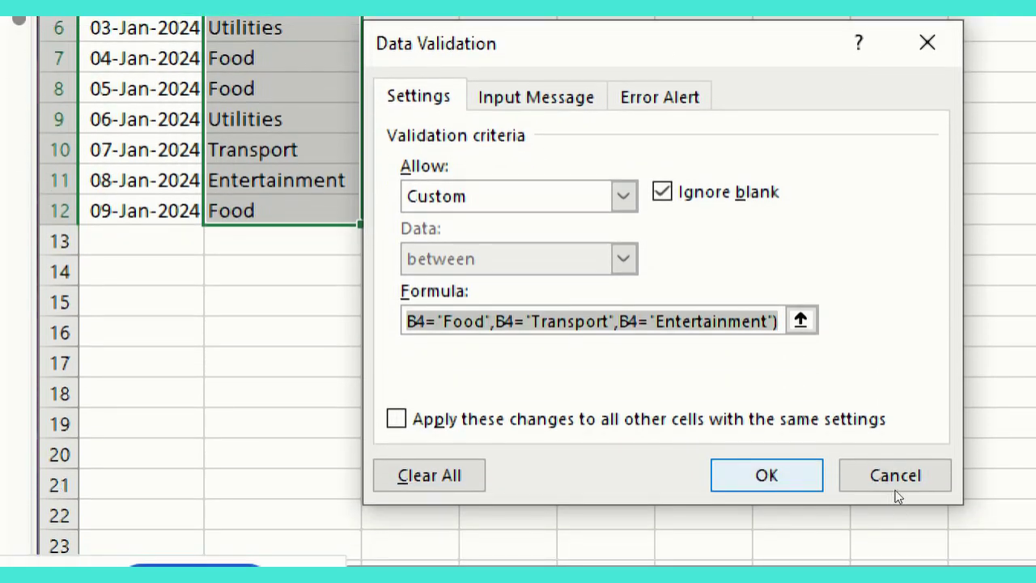
left_click(895, 477)
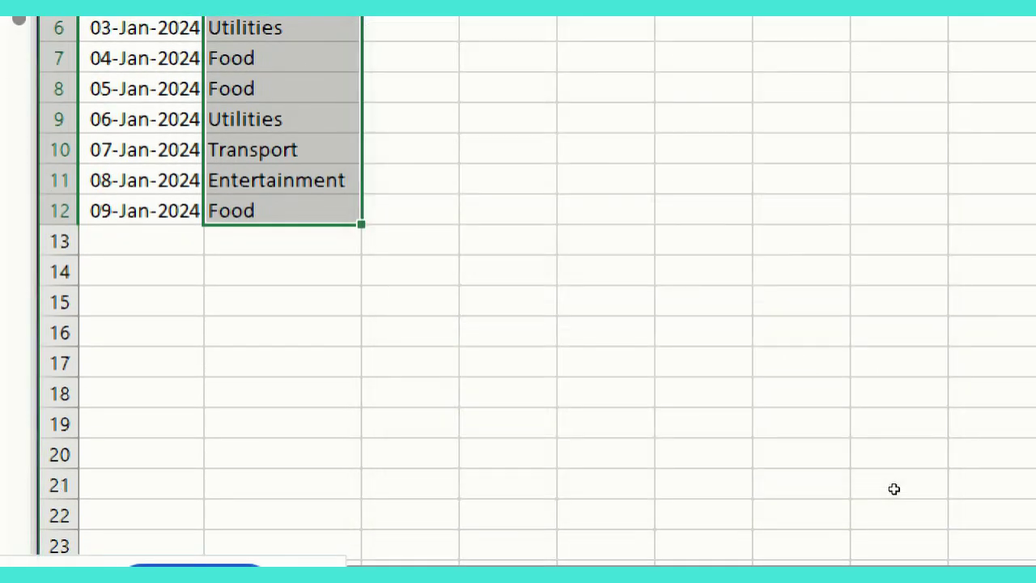
Step: Test the completed validation rule by entering asdf in B4 and discard the entry
left_click(650, 242)
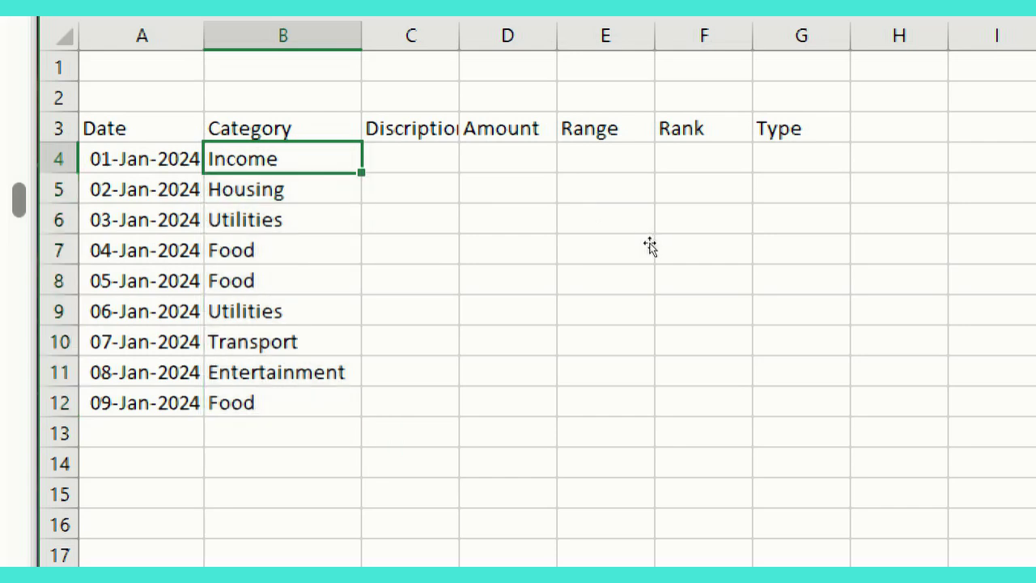
type("asdf")
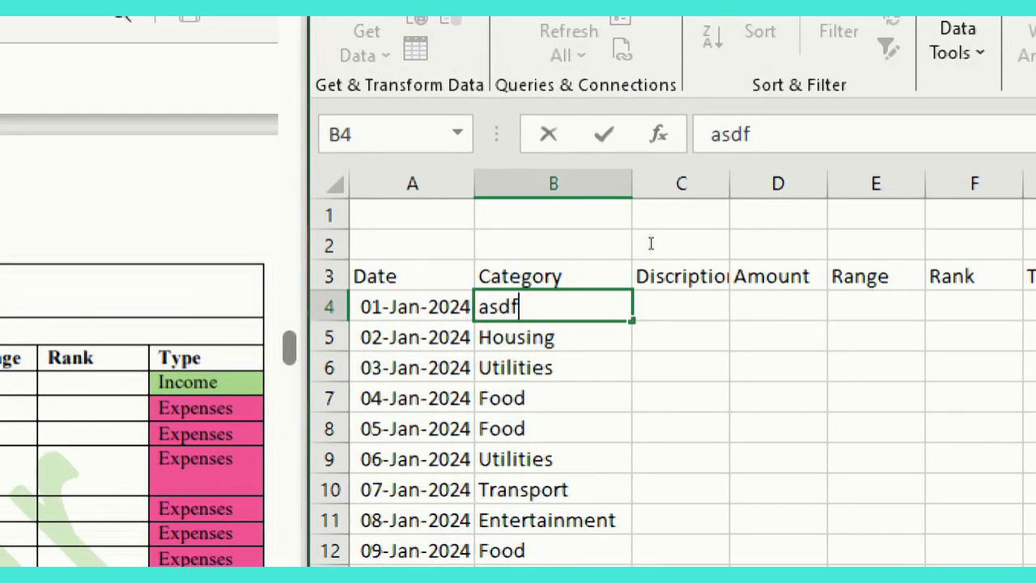
key("Return")
key("Return")
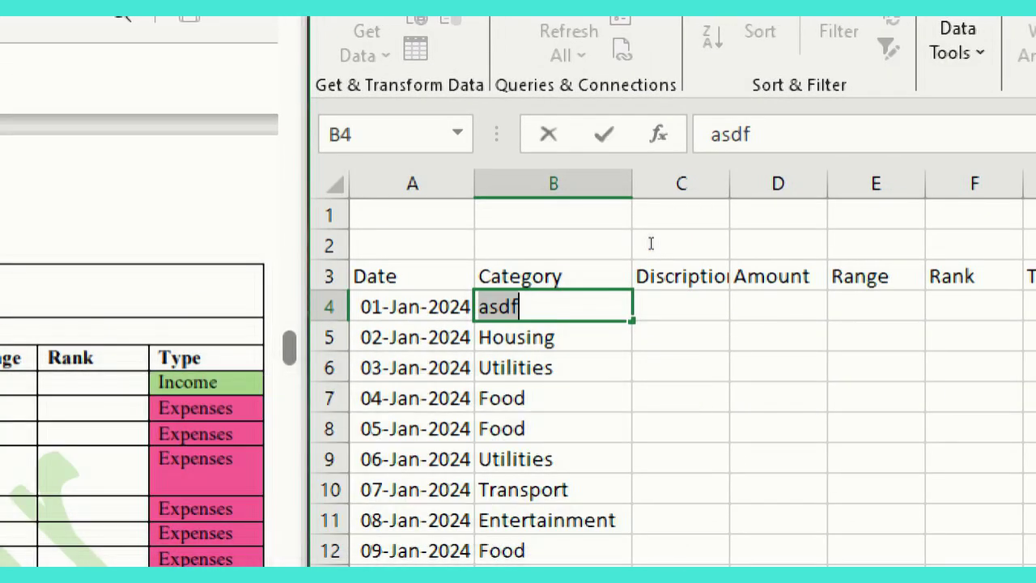
key("Escape")
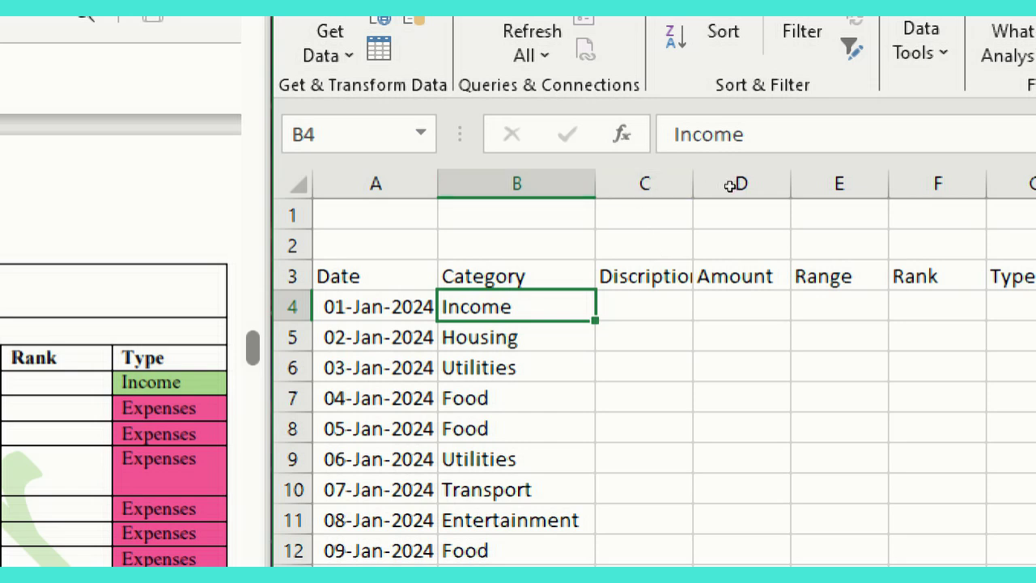
Step: Widen the Discription column and, following the Sample-A table, enter Salary in C4 and Rent in C5
left_click_drag(726, 182, 753, 185)
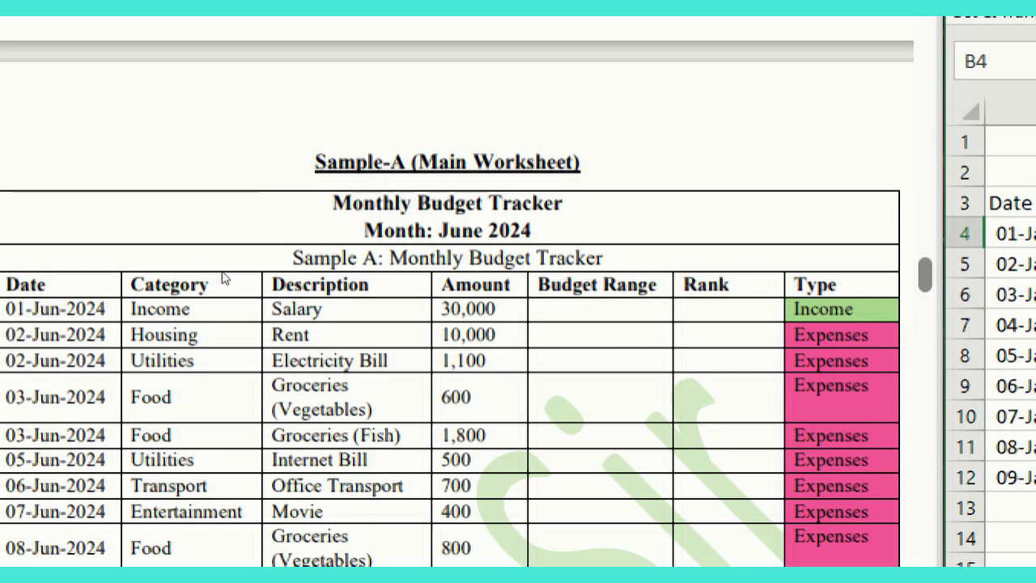
left_click_drag(198, 306, 215, 364)
left_click(203, 331)
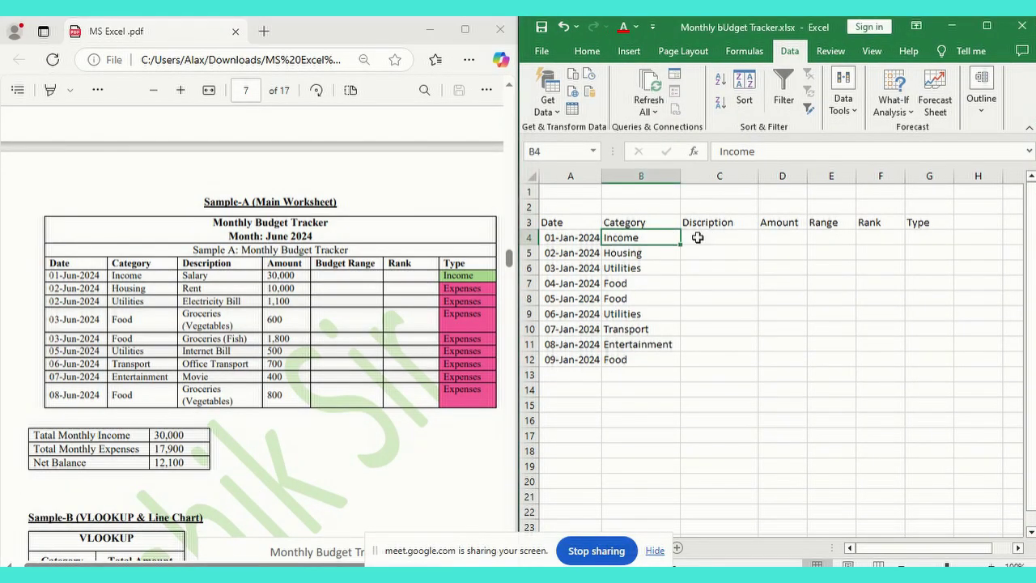
left_click(700, 238)
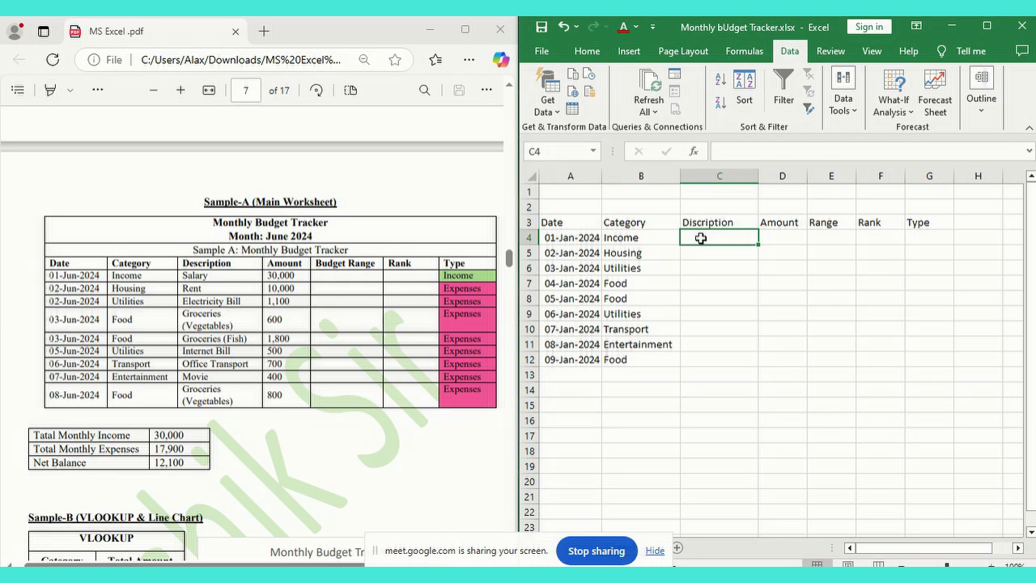
type("Slar")
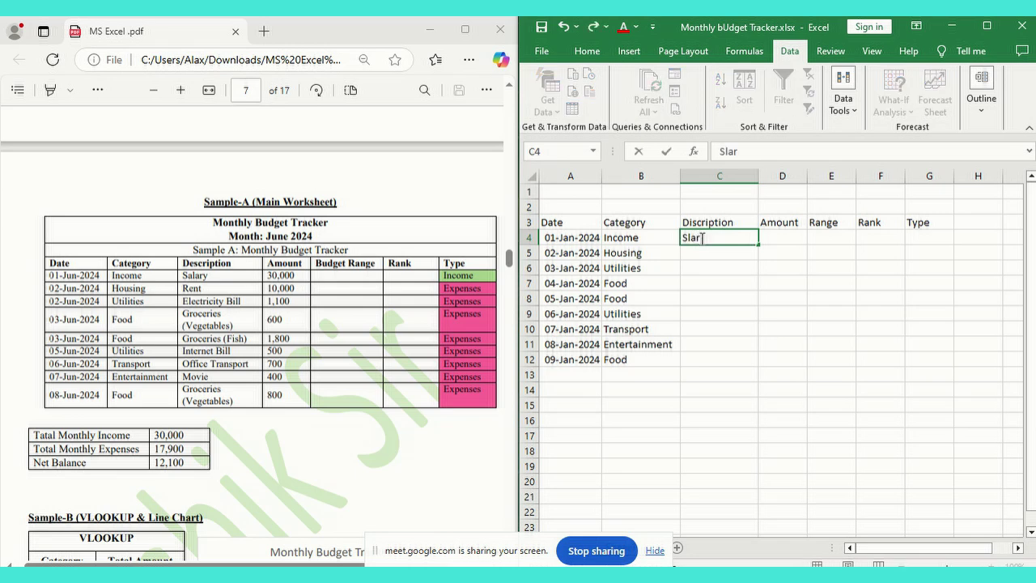
key("BackSpace")
key("BackSpace")
key("BackSpace")
key("BackSpace")
type("Salary")
key("Return")
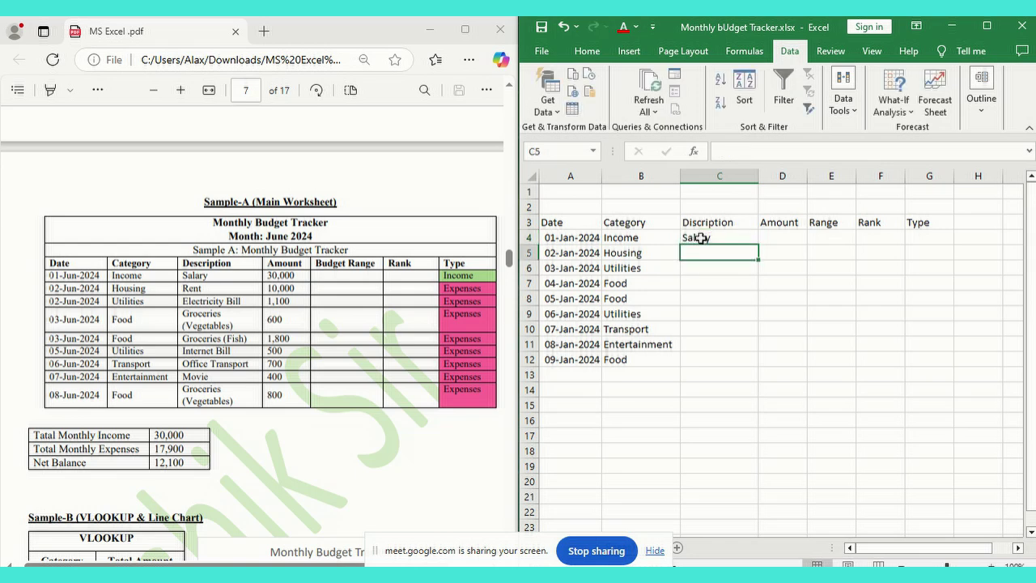
type("Rent")
key("Return")
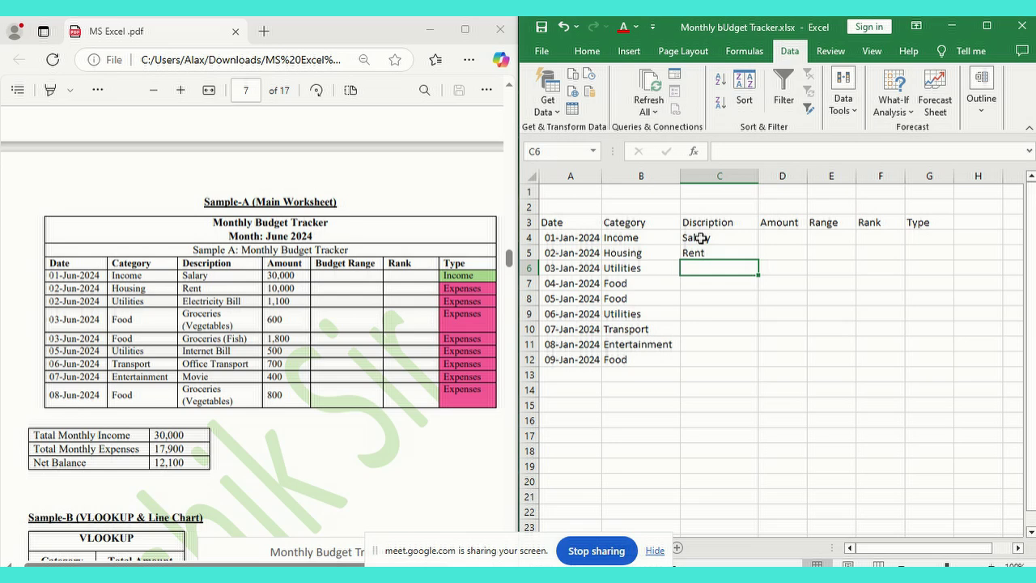
Step: Enter the descriptions Electricty Bill in C6 and Grceries in C7
type("E")
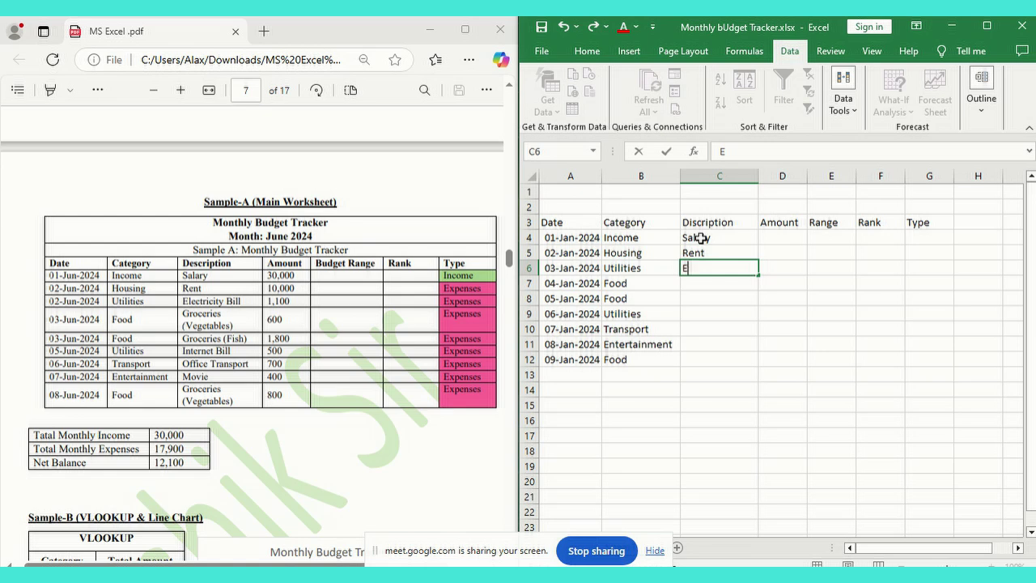
type("lect")
type("ricty Bill")
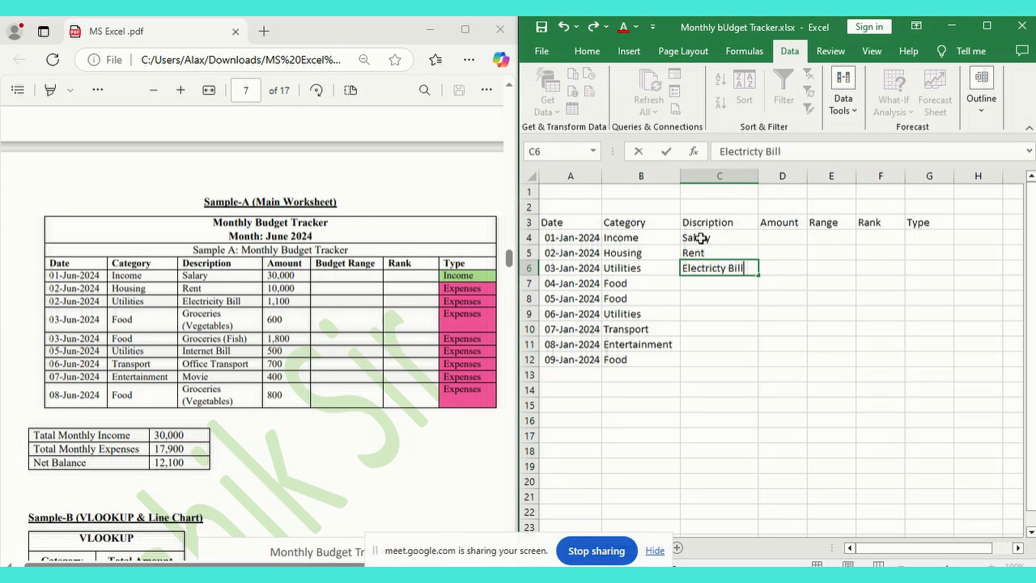
key("Return")
type("Gr")
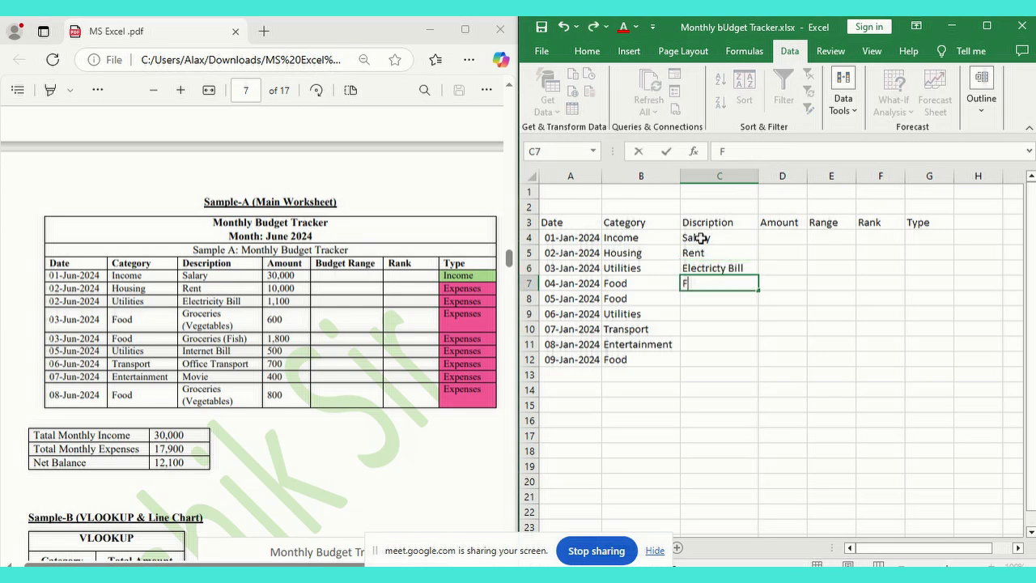
type("ceries")
key("Return")
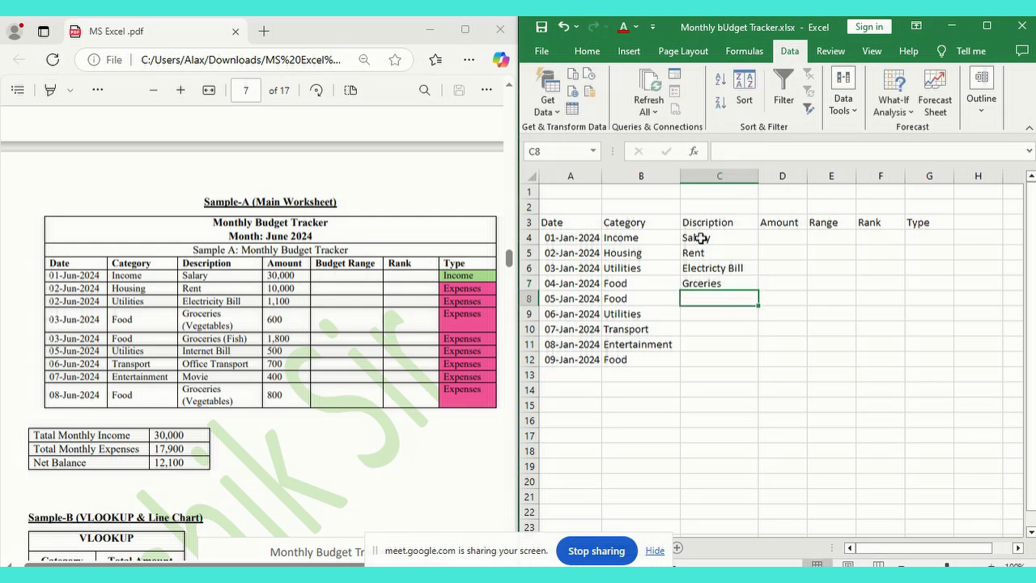
type("Fro")
key("BackSpace")
key("BackSpace")
key("BackSpace")
type("Go")
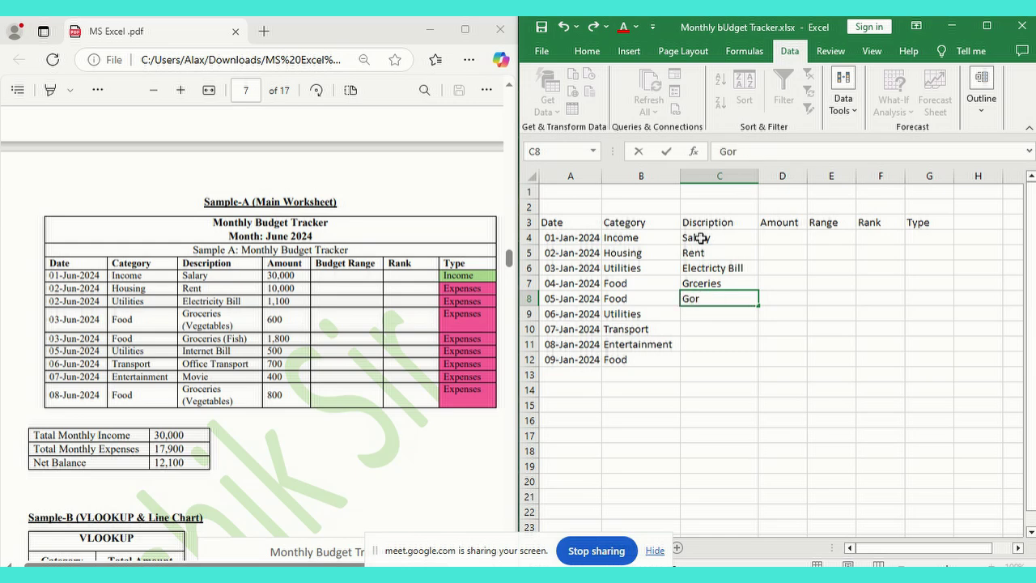
key("BackSpace")
type("roc")
key("Tab")
key("Left")
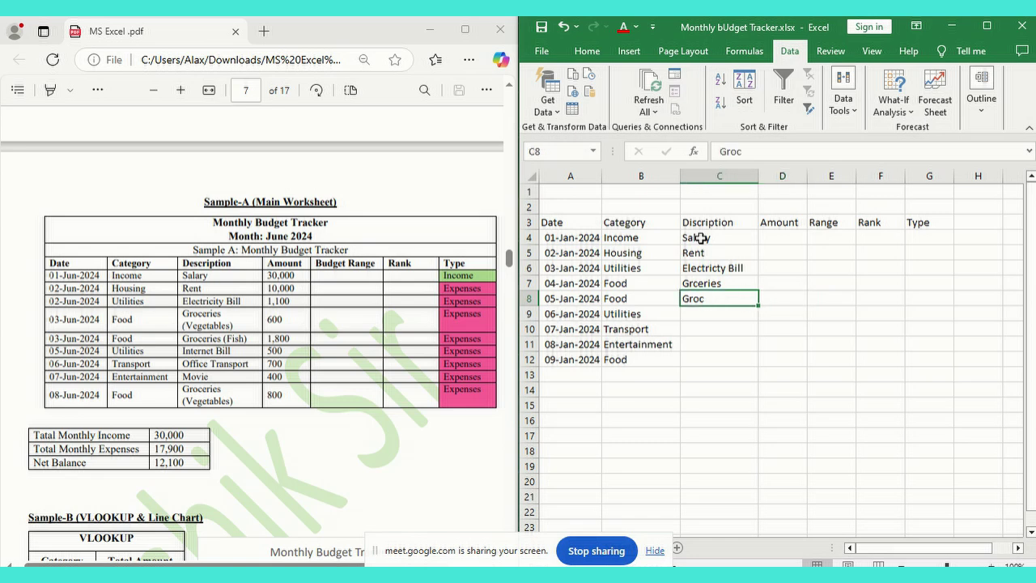
Step: Fill the C7 description down into C8 and append (Fish) to the copy in C8
left_click(752, 283)
left_click_drag(759, 291, 757, 306)
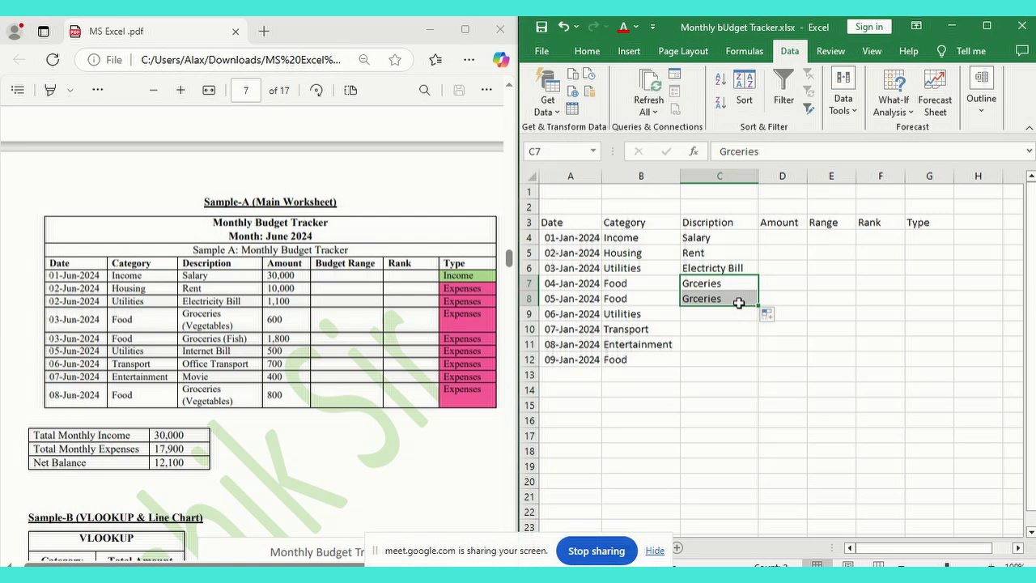
double_click(738, 300)
type("(Fish)")
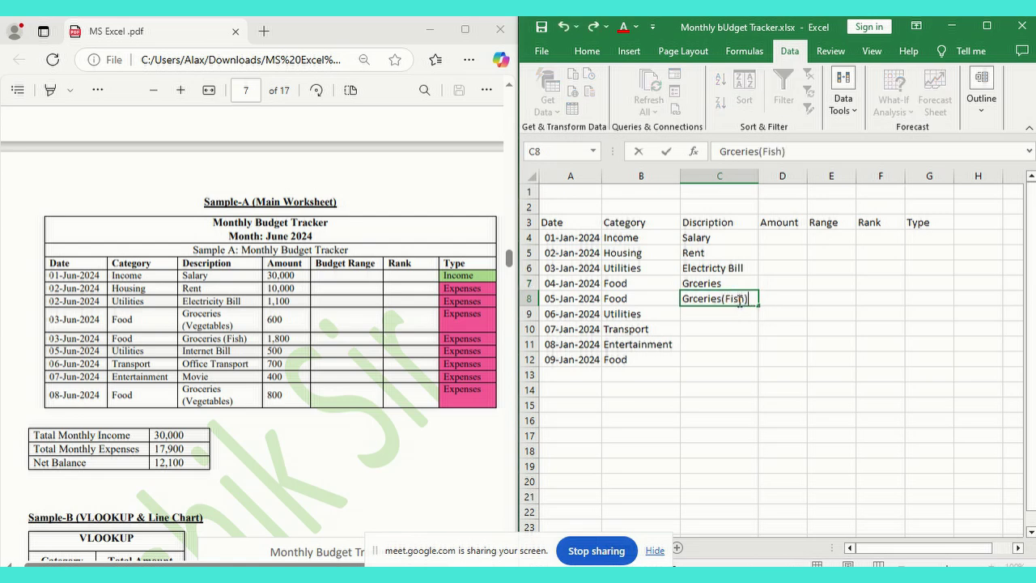
key("Return")
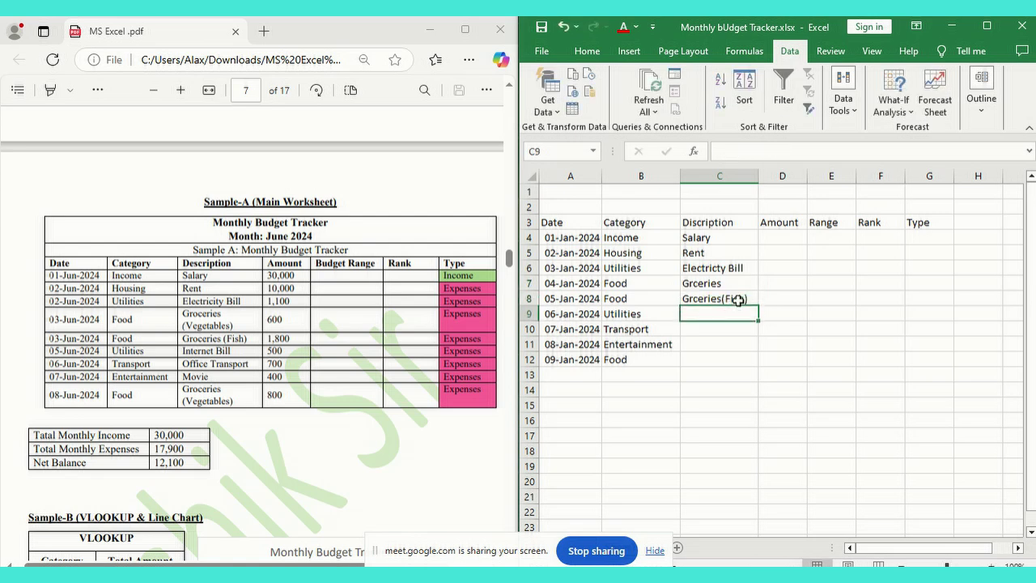
Step: Enter Internet Bill as the description in C9
type("Internte")
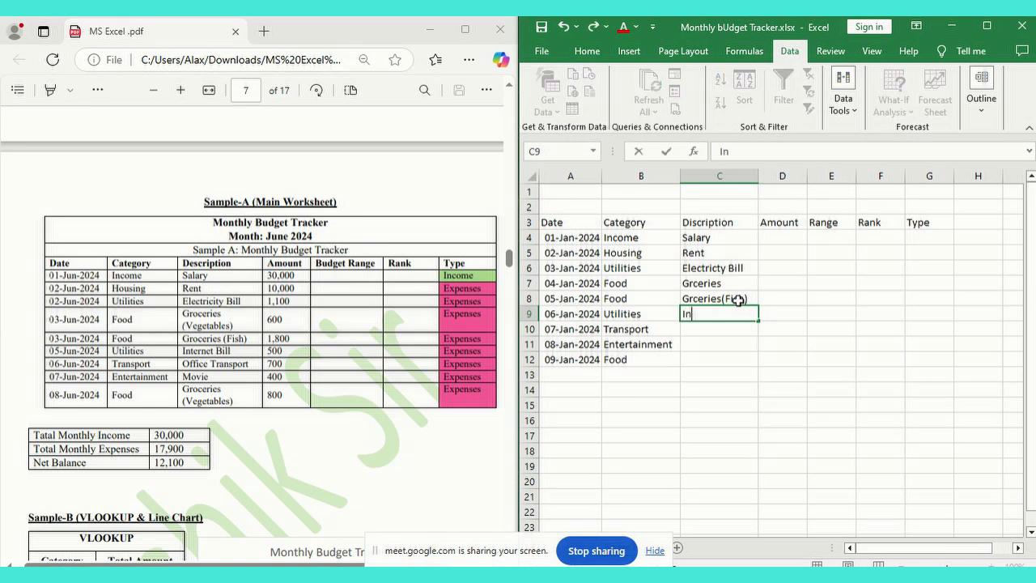
key("BackSpace")
key("BackSpace")
key("BackSpace")
type("net Bill")
key("Return")
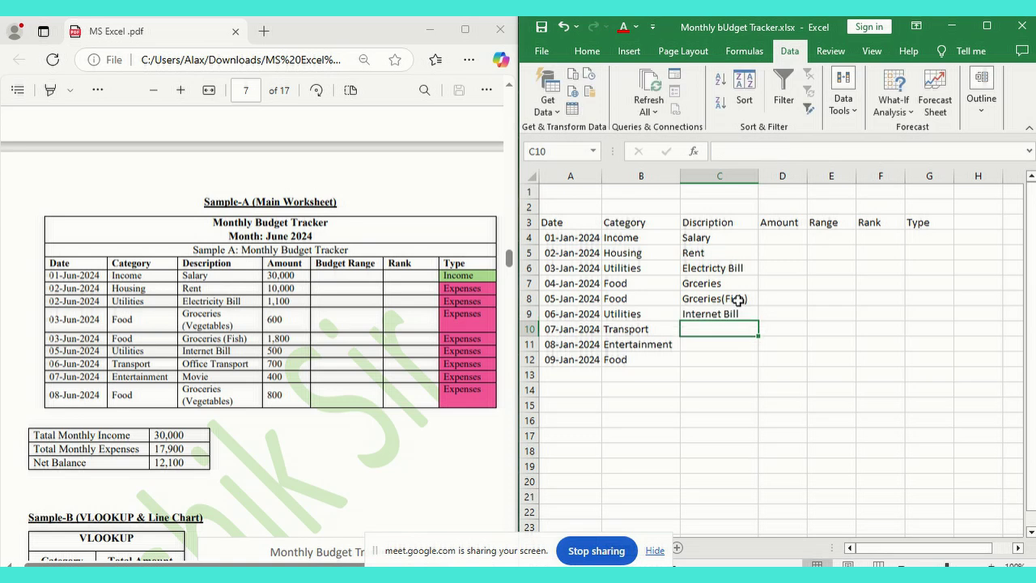
Step: Enter Office Transport as the description in C10
type("OF")
key("BackSpace")
key("BackSpace")
type("Office ")
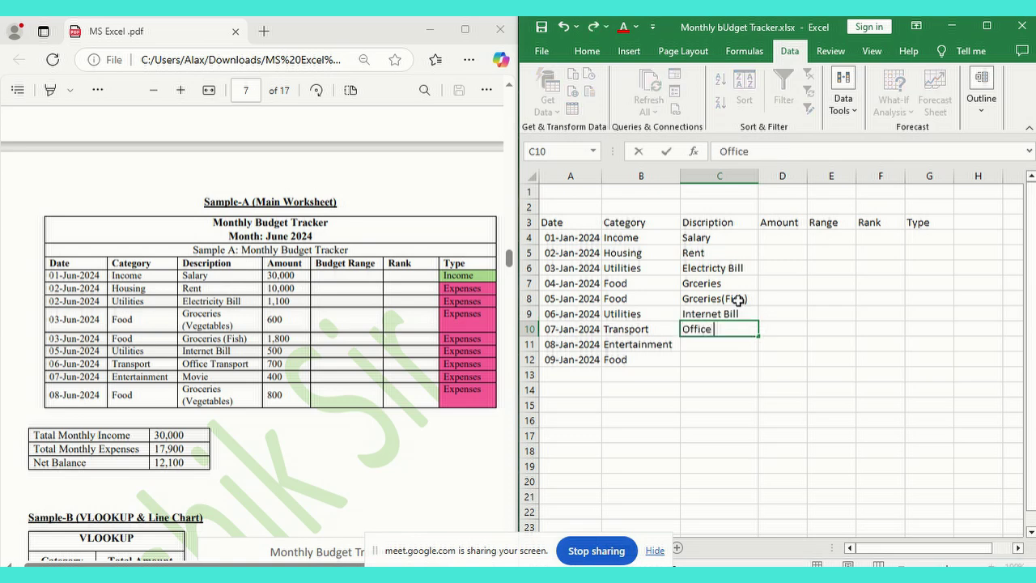
type("Transport")
key("Return")
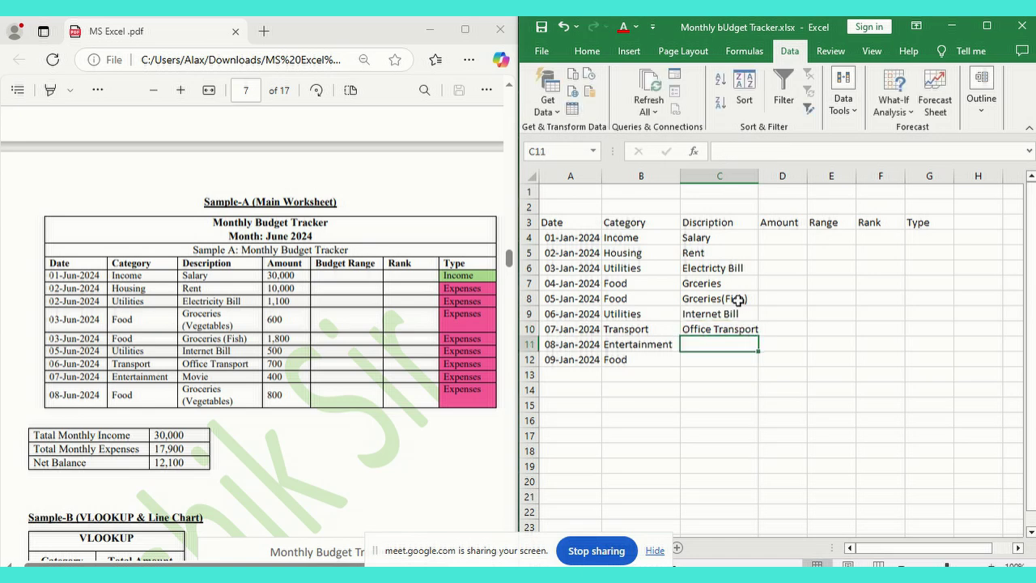
Step: Enter the descriptions Movie in C11 and Groceries (veg) in C12
type("Movie")
key("Return")
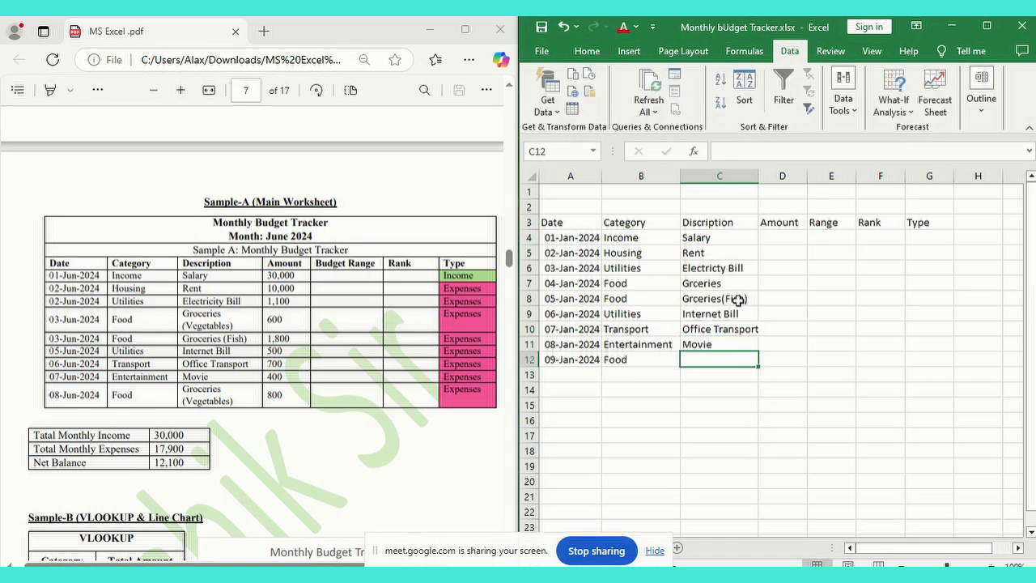
type("G")
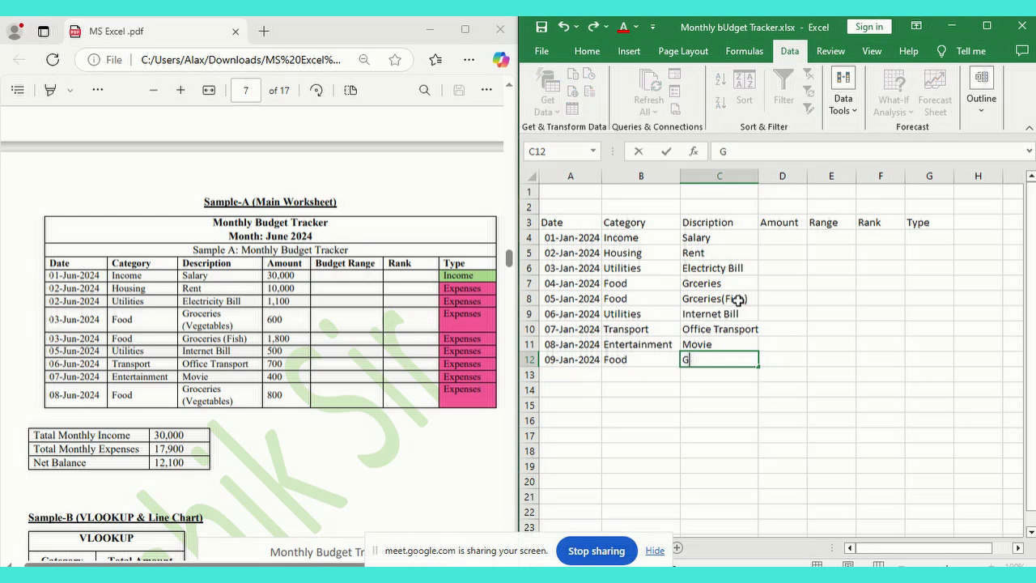
type("roceries (ve")
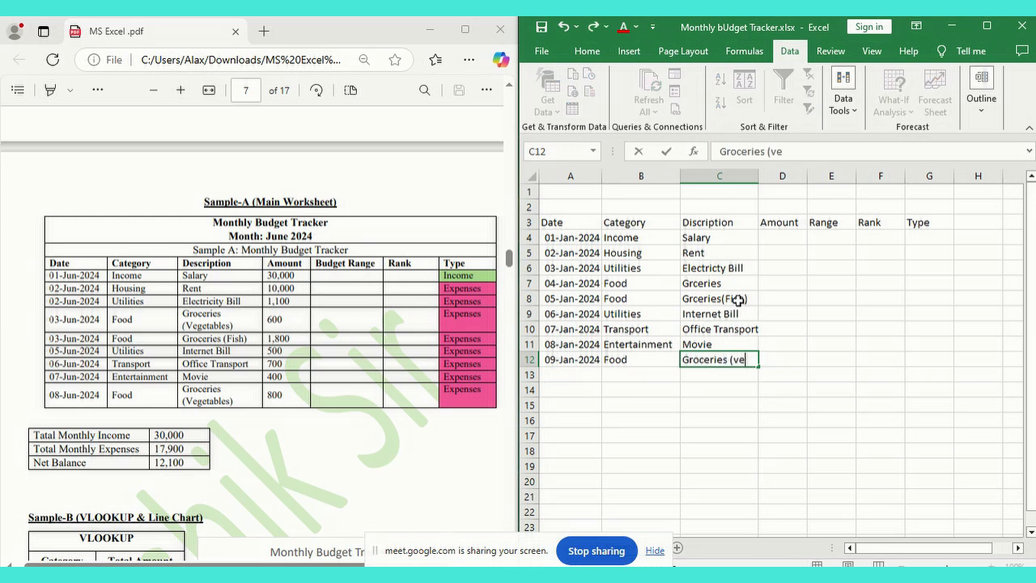
type("g)")
key("Return")
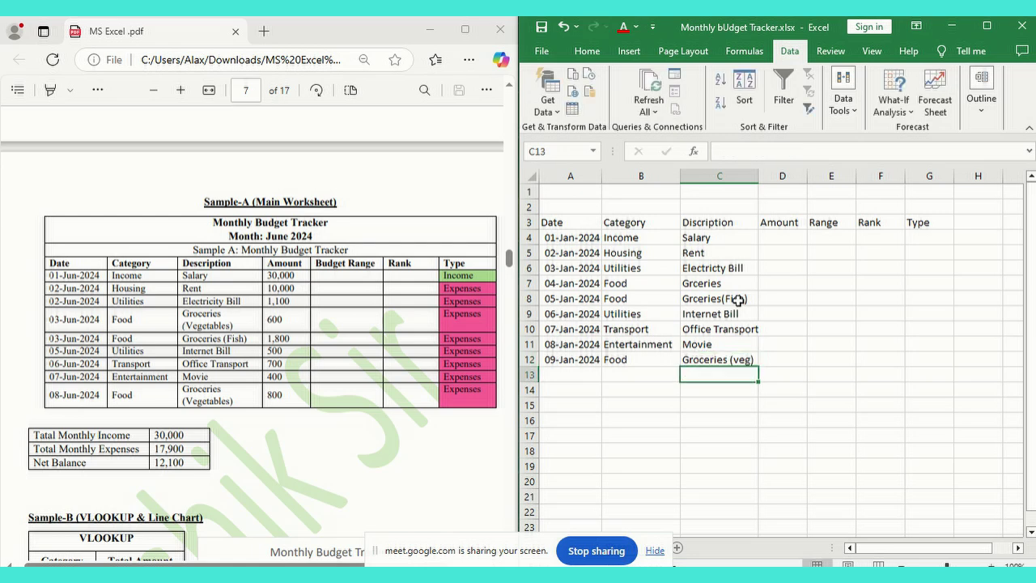
Step: Widen the Amount column and apply borders to all cells of the table range A3:G12
left_click_drag(807, 176, 828, 177)
left_click_drag(563, 222, 932, 360)
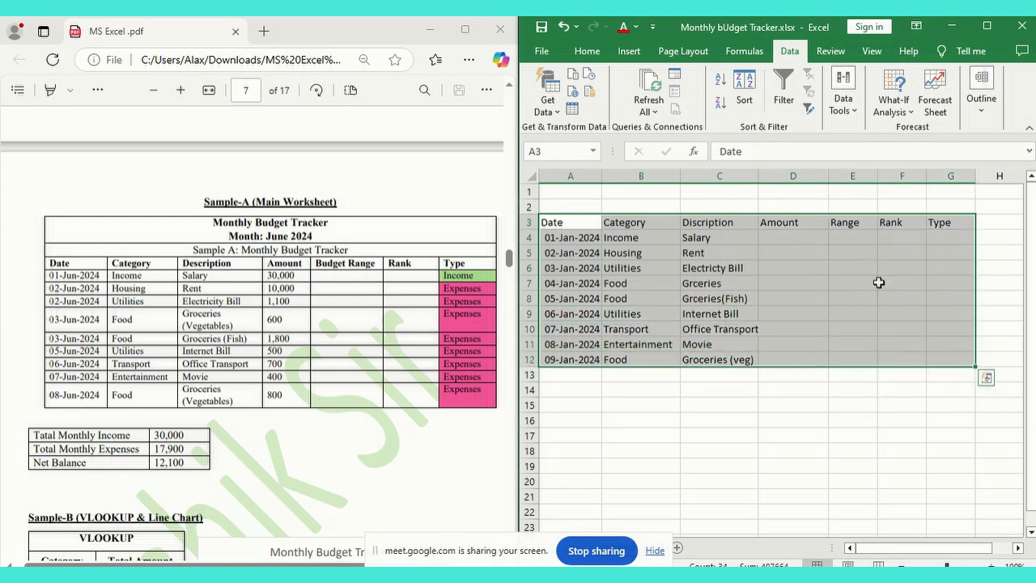
left_click(599, 53)
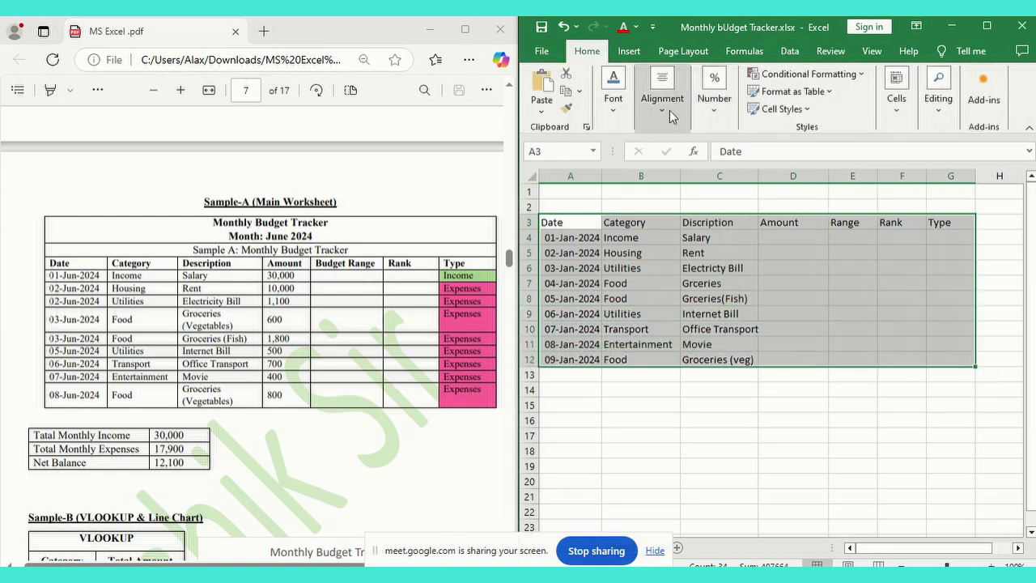
left_click(662, 93)
left_click(613, 95)
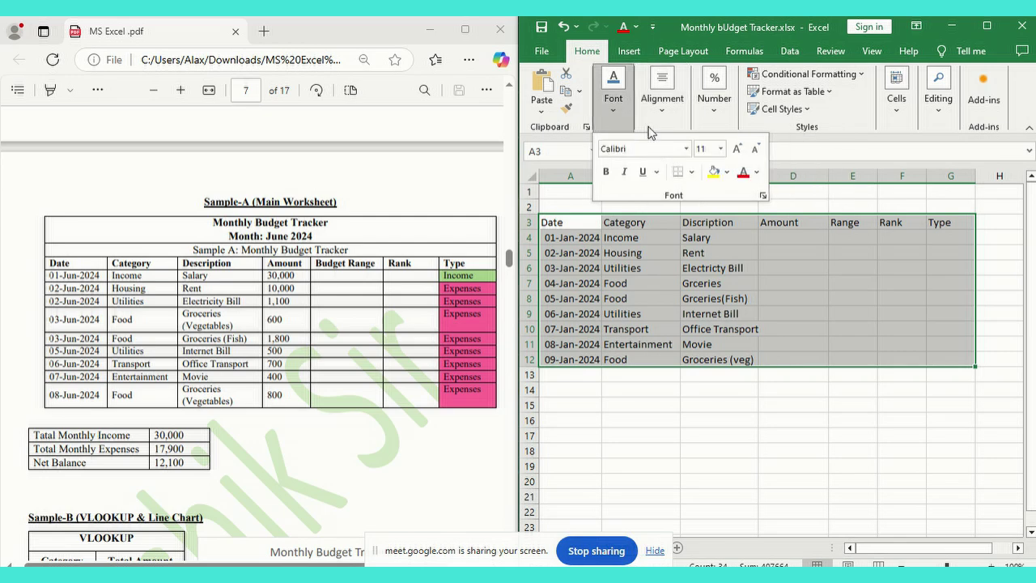
left_click(689, 172)
left_click(713, 303)
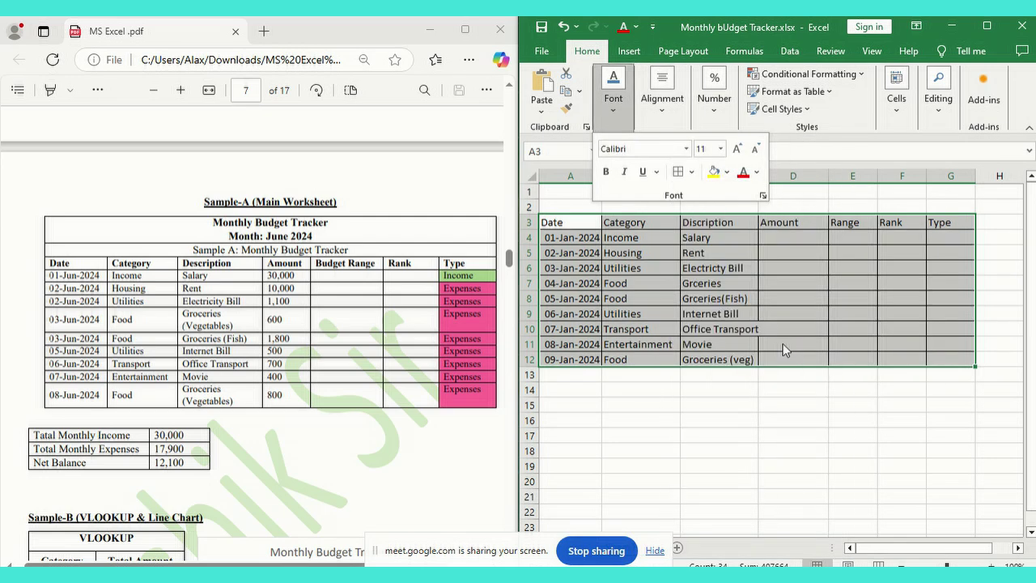
Step: Enter 30000 as the Salary amount in D4
scroll(802, 352, "up", 1)
left_click(821, 230)
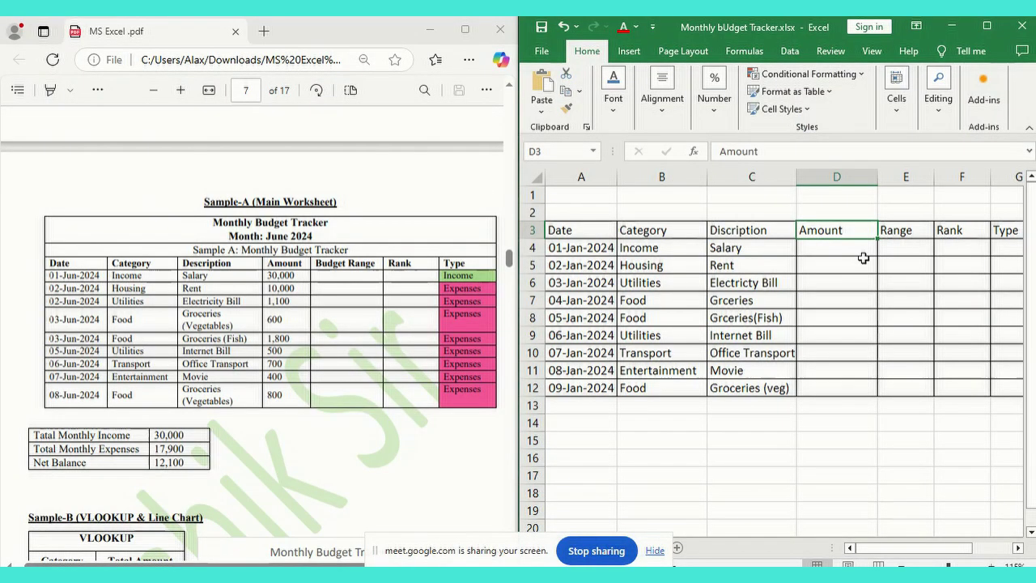
left_click(854, 246)
type("6")
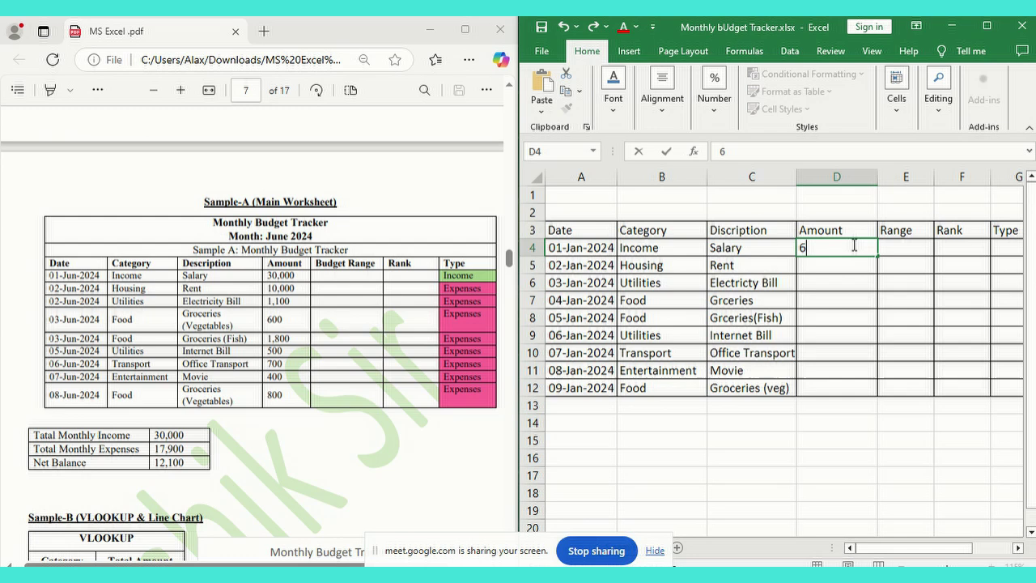
type("01")
key("BackSpace")
key("BackSpace")
key("BackSpace")
type("300")
key("Return")
left_click(853, 245)
type("30000")
key("Return")
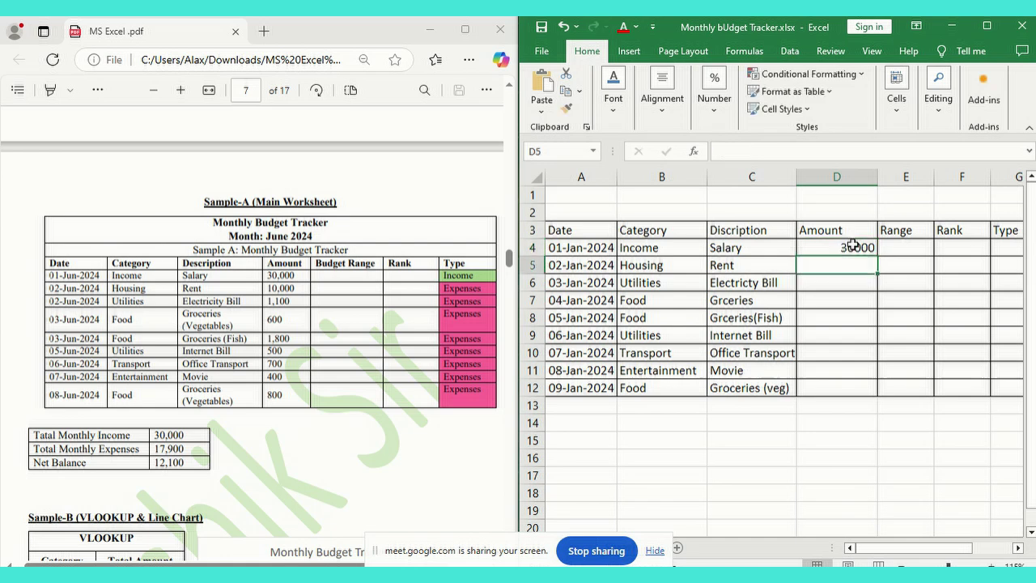
Step: Following the Sample-A table, enter the amounts 10000, 1100 and 600 in D5:D7
type("10000")
key("Return")
type("1100")
key("Return")
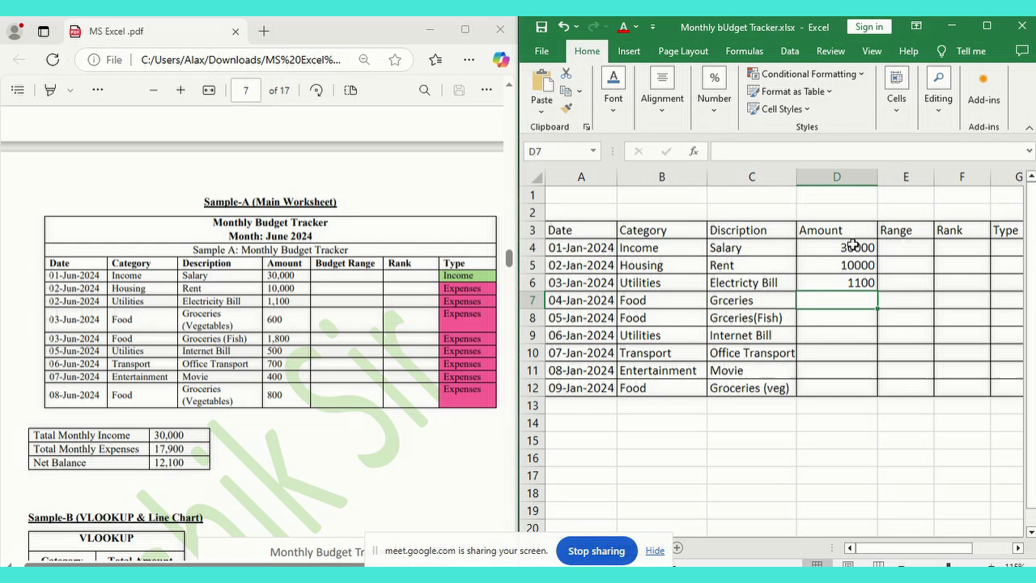
type("600")
key("Return")
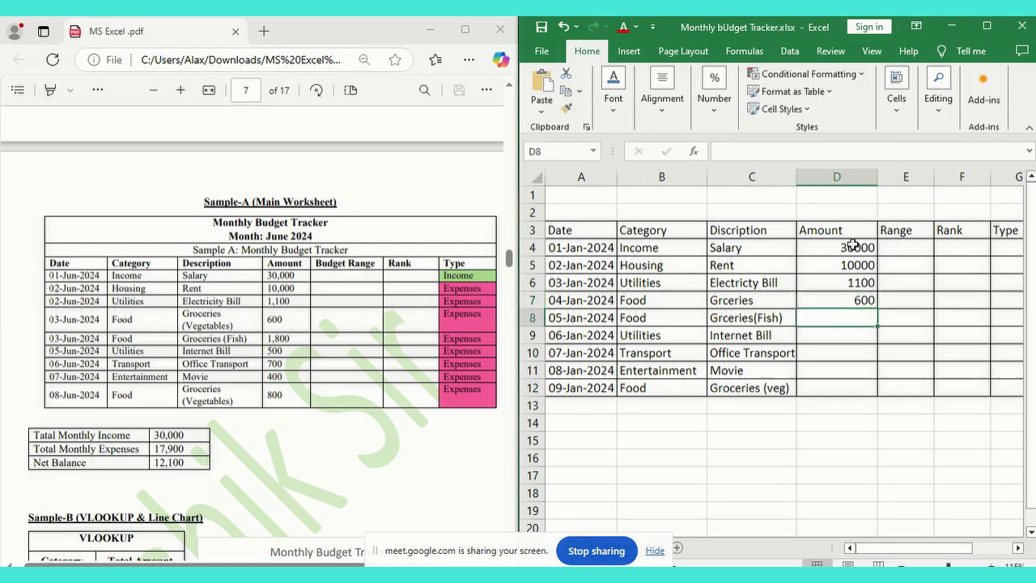
Step: Enter the remaining amounts 1800, 500, 700, 400 and 800 in D8:D12
type("1800")
key("Return")
type("500")
key("Return")
type("700")
key("Return")
type("400")
key("Return")
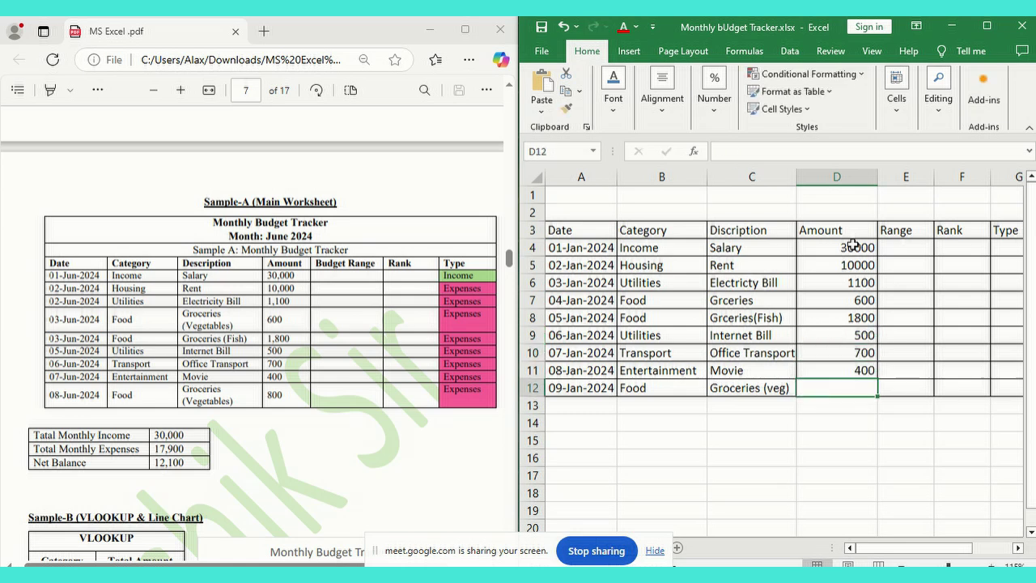
type("800")
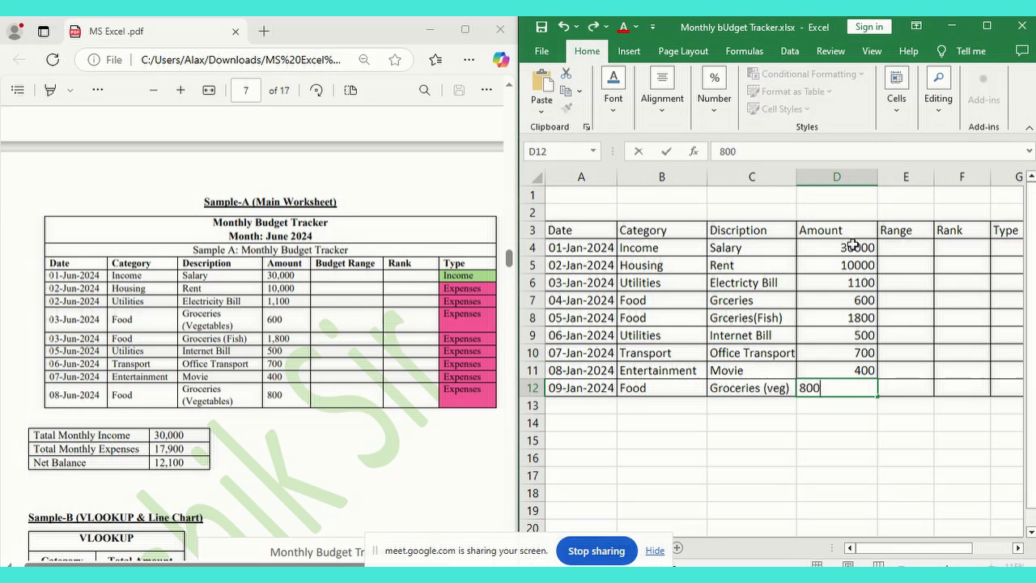
key("Return")
Step: Apply the comma number style to the amounts in D4:D12
left_click_drag(858, 299, 863, 369)
left_click_drag(828, 251, 853, 389)
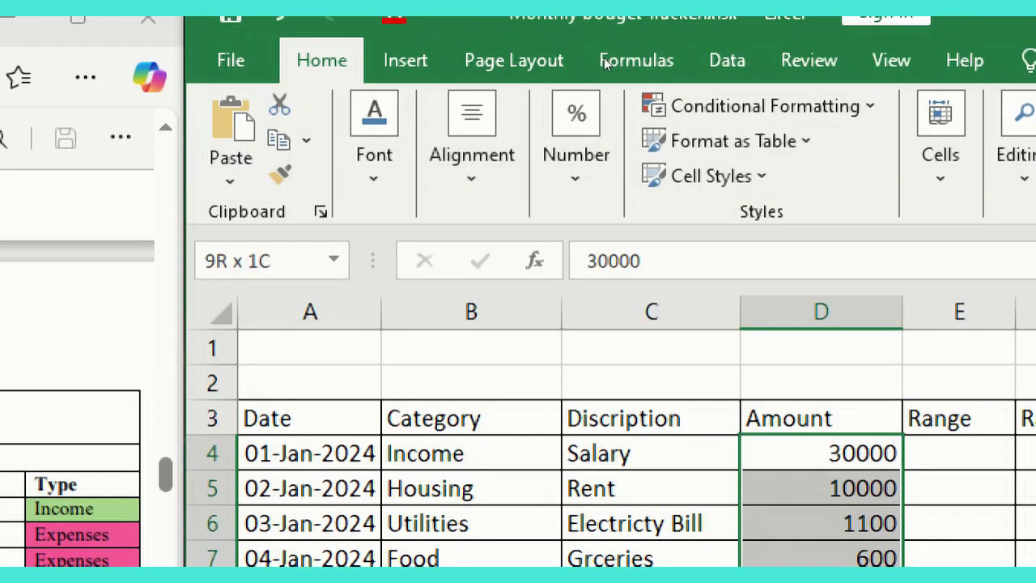
left_click(576, 130)
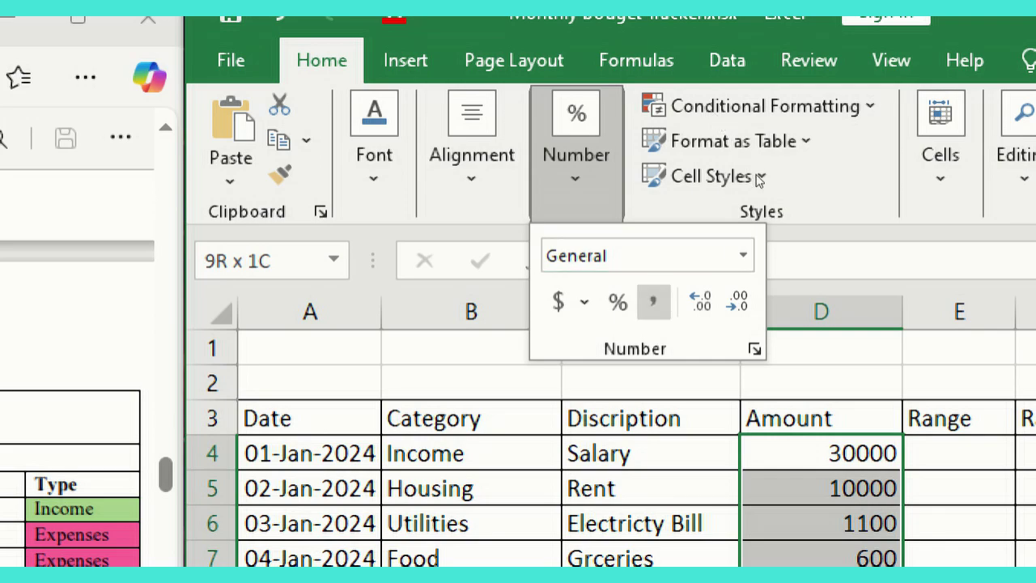
left_click(653, 301)
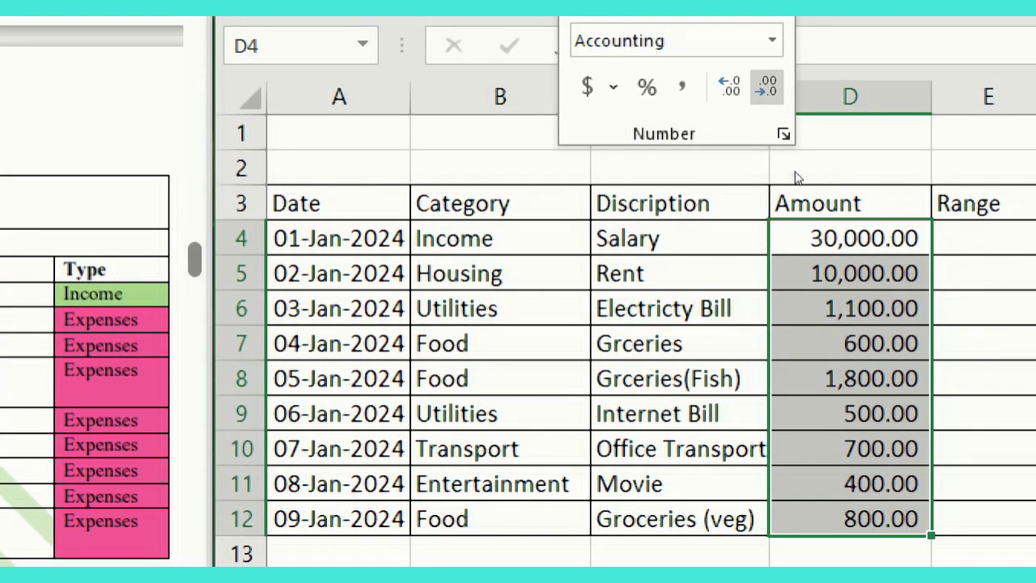
Step: Adjust the decimal places of the amounts in D4:D12 until they show none
left_click(766, 86)
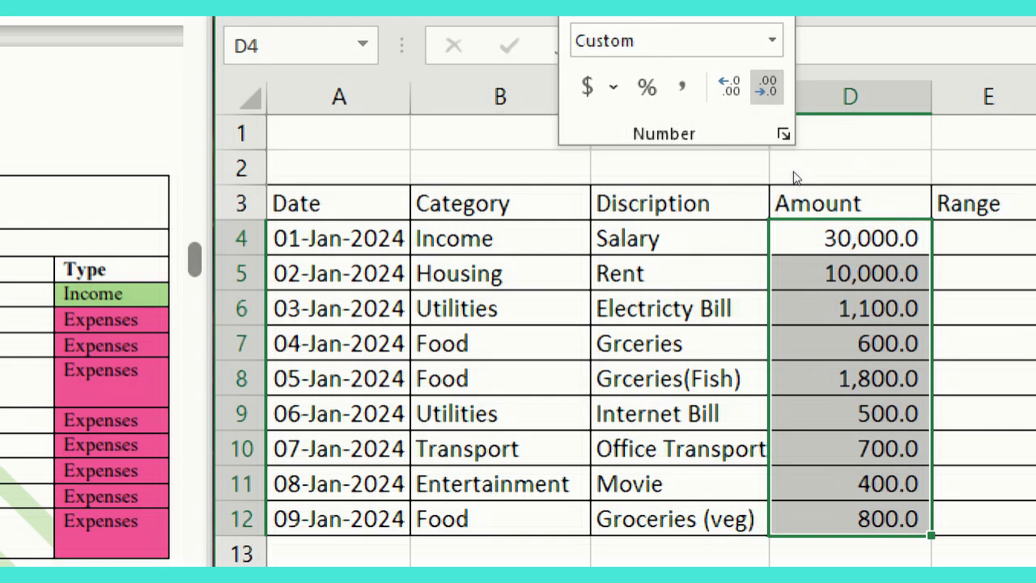
left_click(728, 87)
left_click(728, 86)
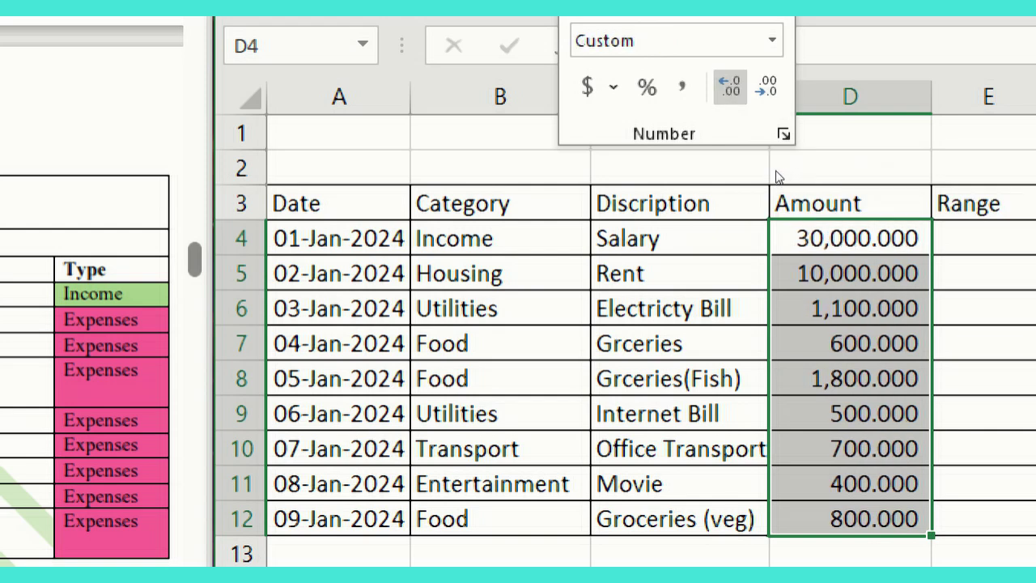
left_click(766, 86)
left_click(766, 86)
left_click(766, 86)
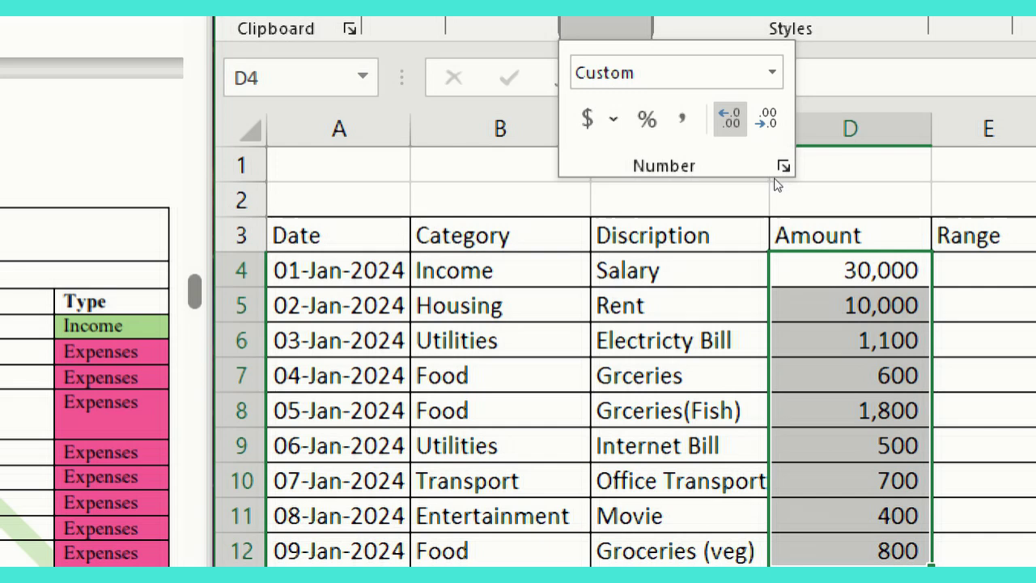
Step: Increase the decimal places of the amounts in D4:D12 to four
left_click(730, 119)
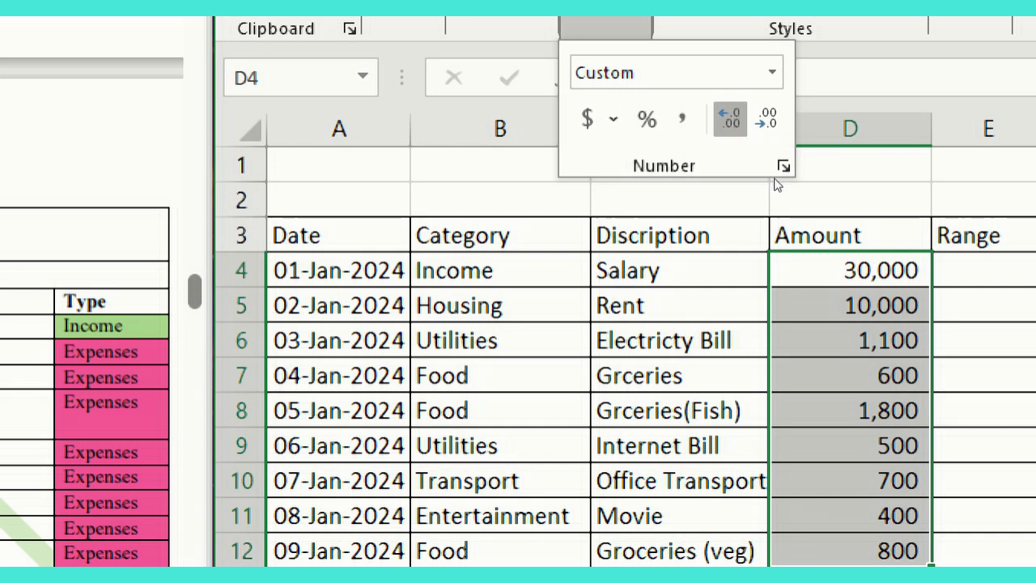
left_click(730, 119)
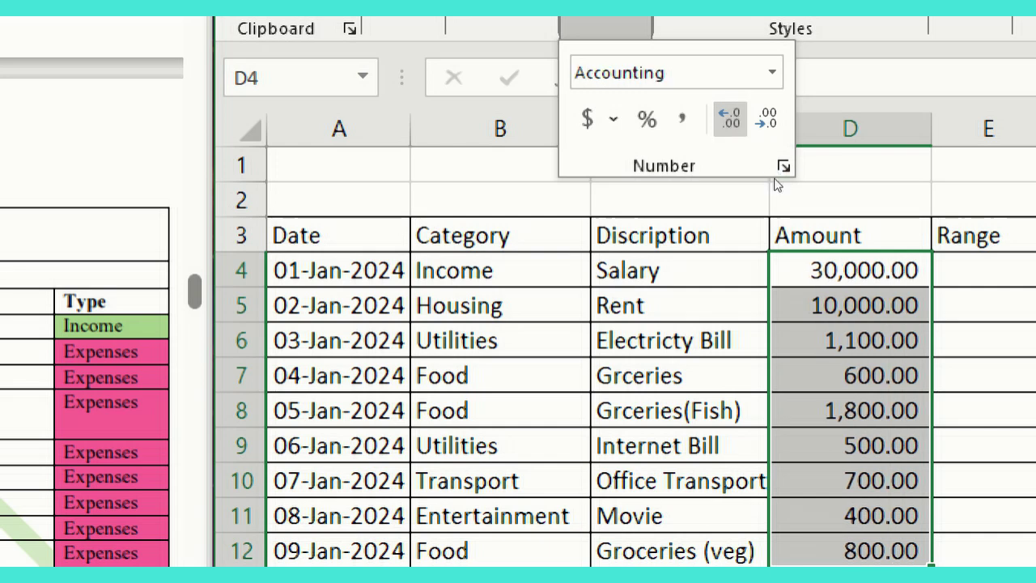
left_click(816, 255)
left_click_drag(819, 257, 825, 550)
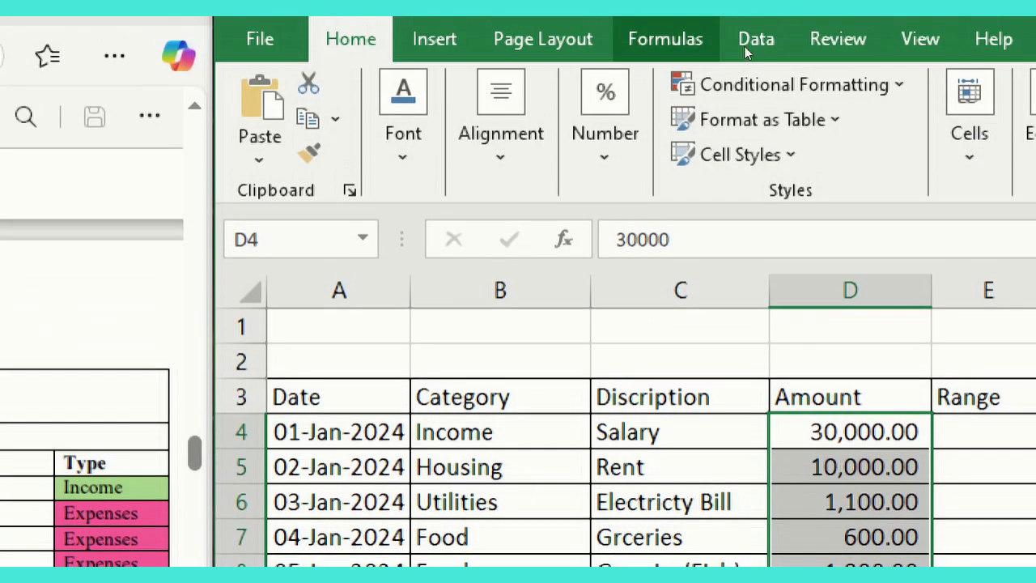
left_click(605, 121)
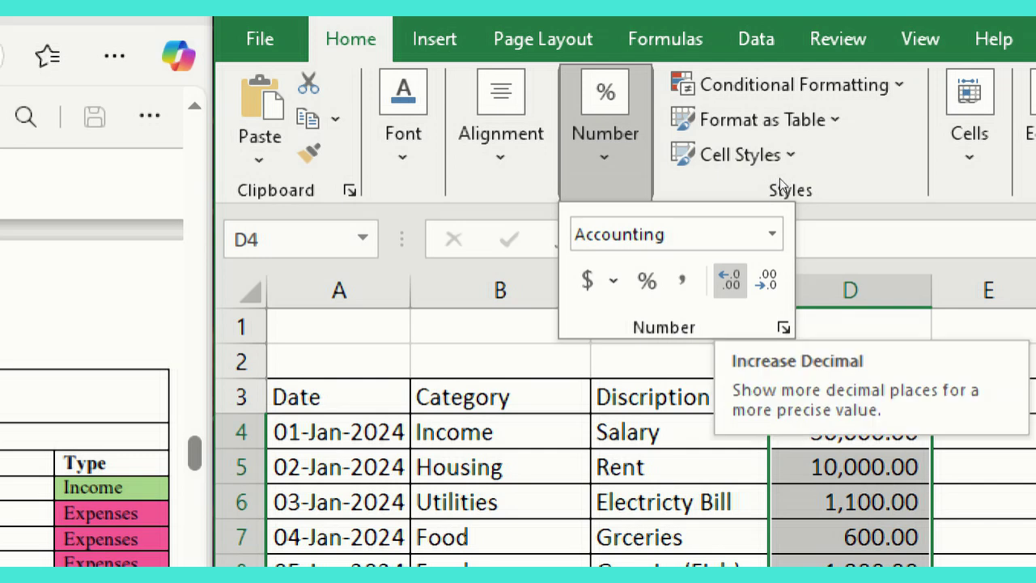
left_click(730, 281)
left_click(730, 281)
Step: Reduce the amounts in D4:D12 back to zero decimal places
left_click(766, 280)
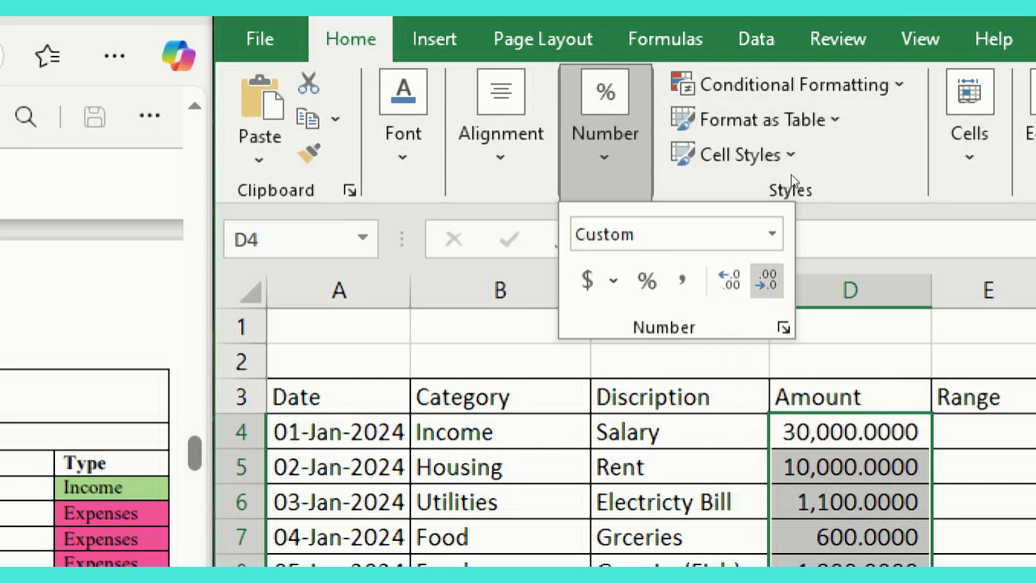
left_click(766, 281)
left_click(766, 281)
left_click(766, 280)
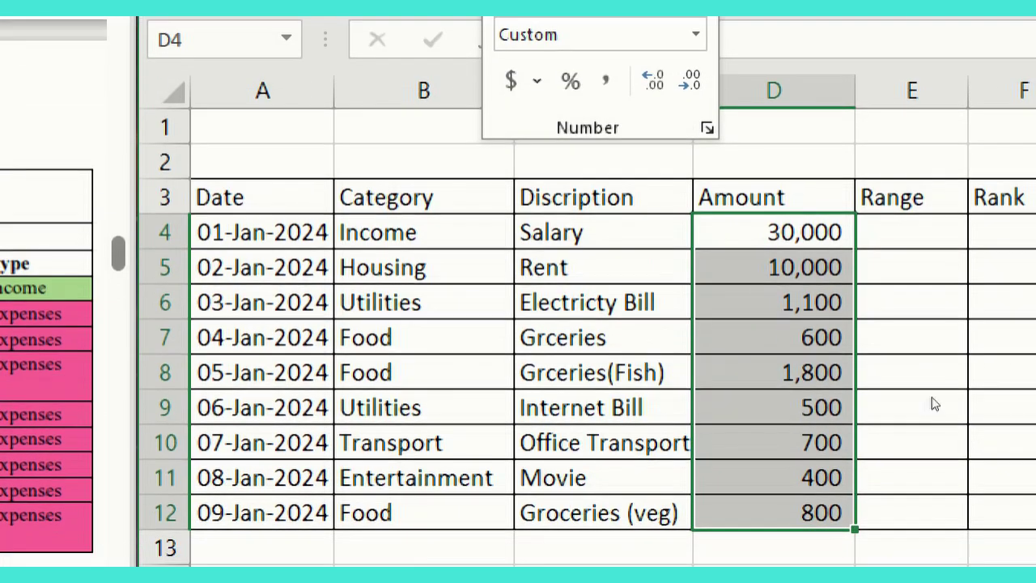
left_click(868, 377)
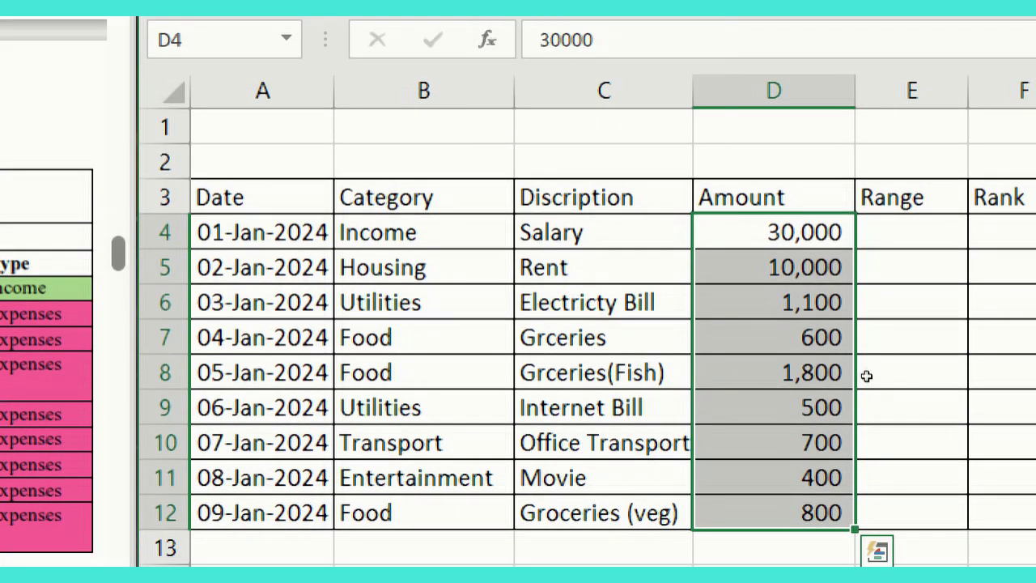
left_click(846, 290)
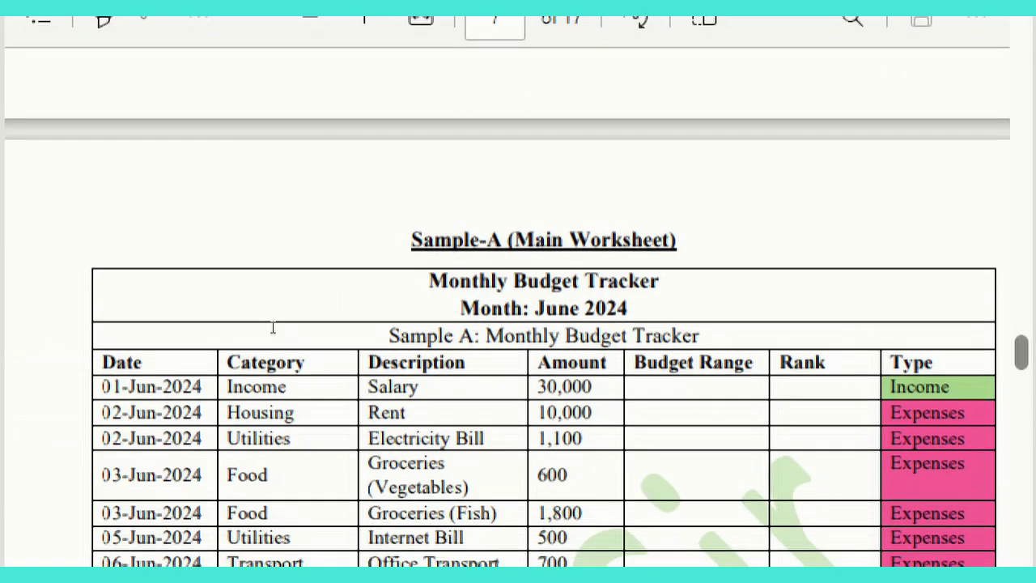
Step: Examine the Job 03 specification in the PDF for the conditional formatting, Type, Budget Range and other calculation rules
scroll(271, 329, "up", 10)
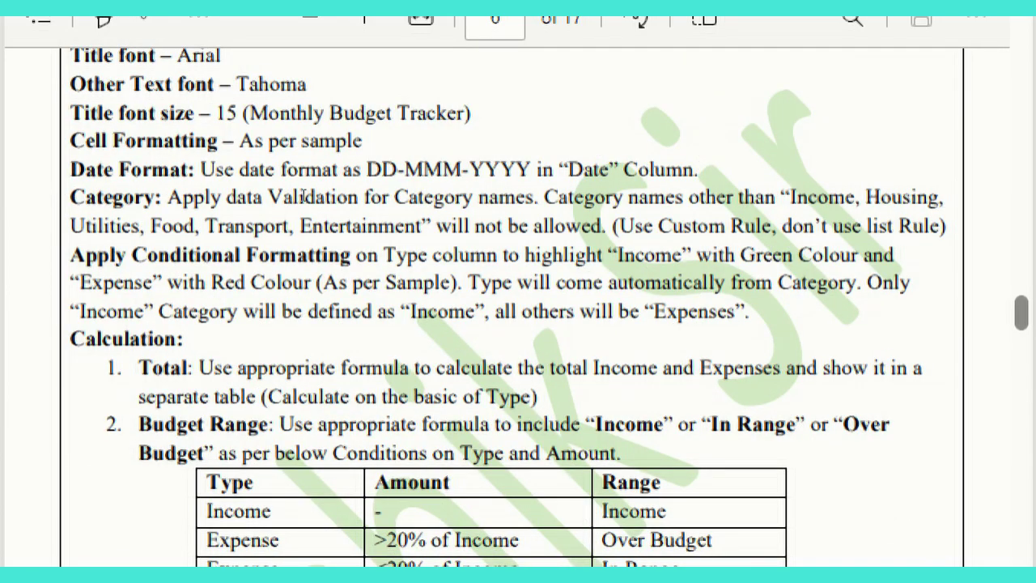
left_click_drag(110, 255, 427, 254)
double_click(405, 255)
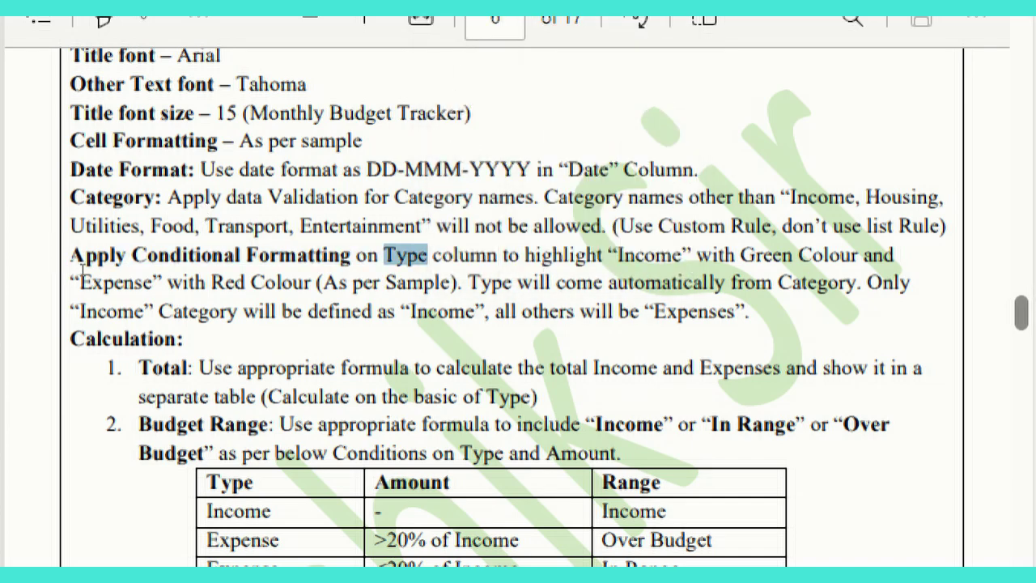
left_click(81, 270)
scroll(122, 336, "down", 3)
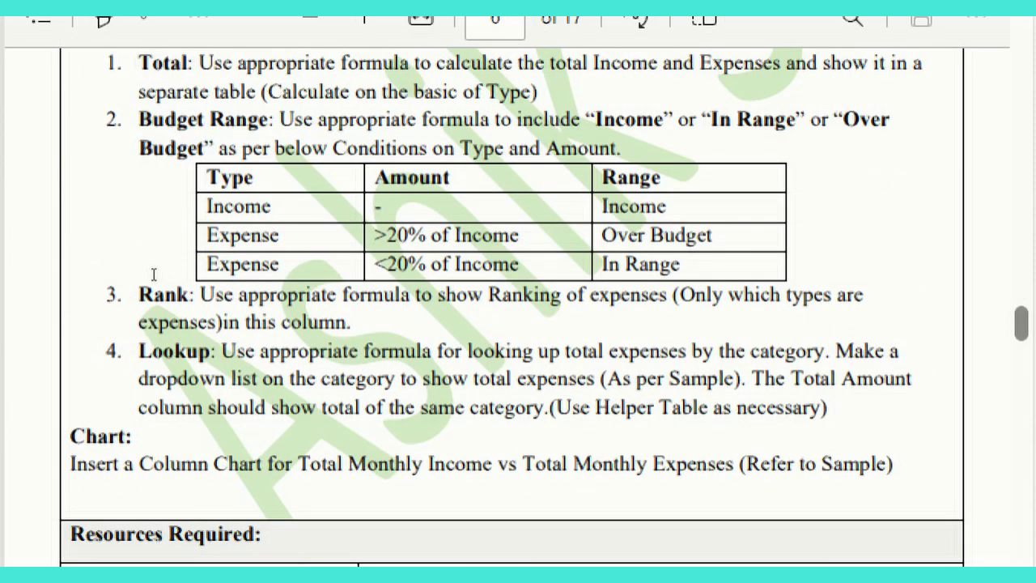
scroll(157, 275, "down", 2)
scroll(324, 324, "up", 10)
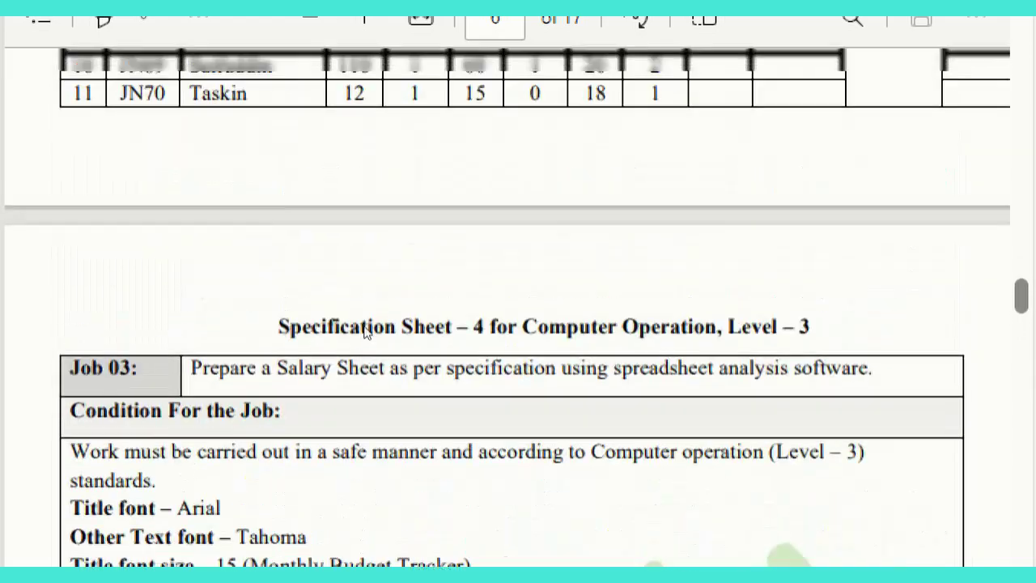
scroll(356, 331, "down", 2)
scroll(352, 332, "down", 3)
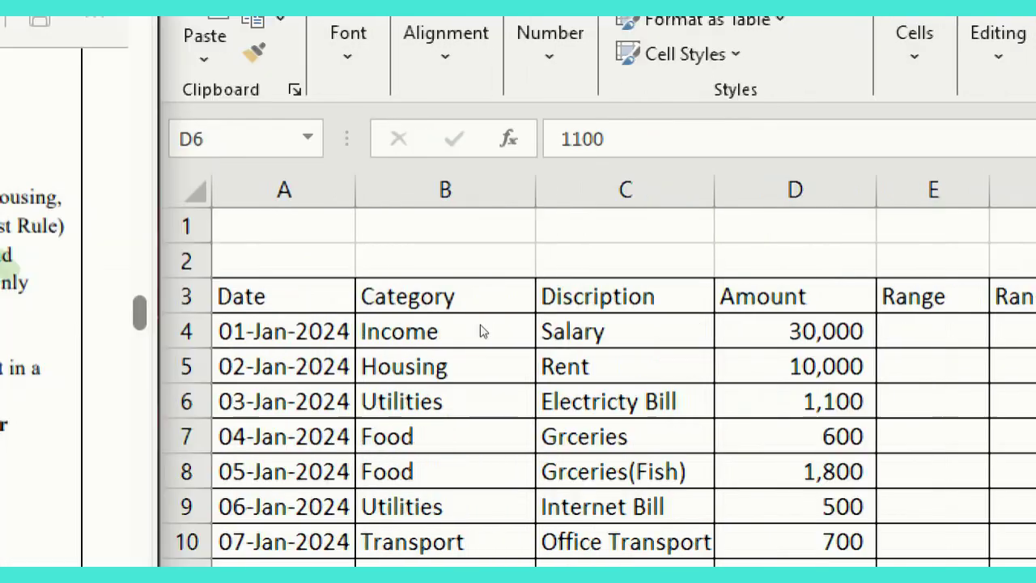
key("Up")
key("Up")
key("Left")
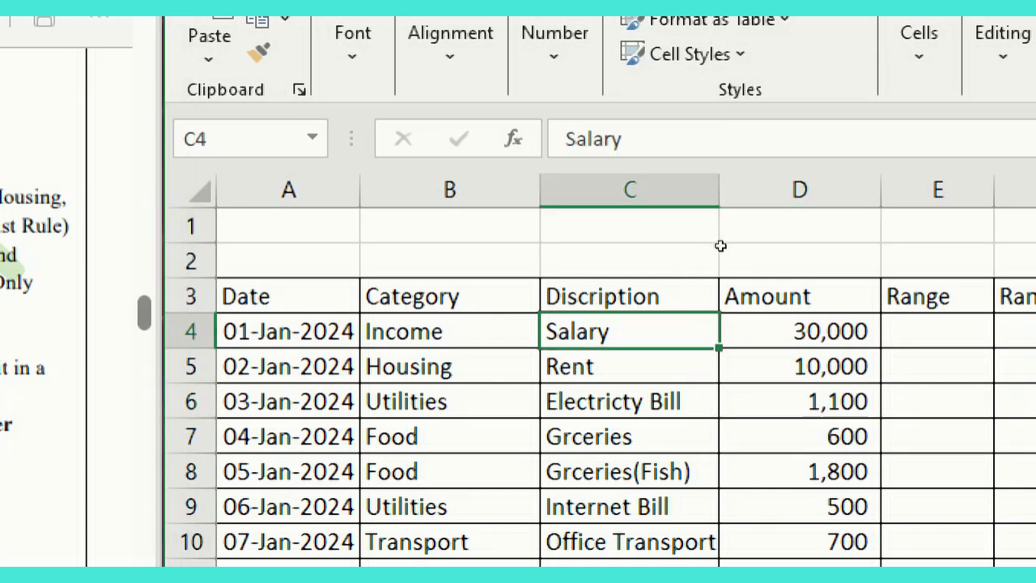
key("Left")
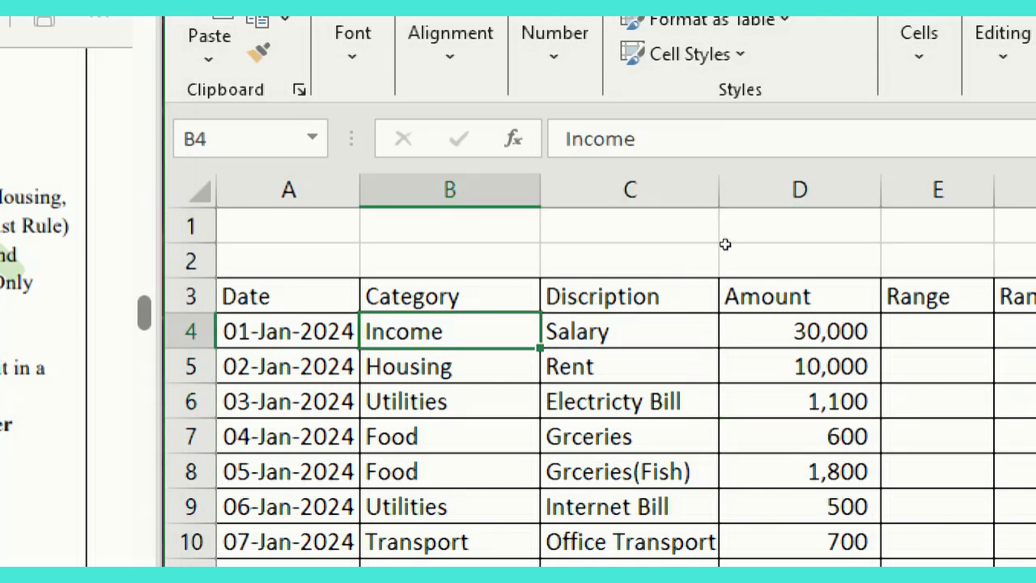
key("Right")
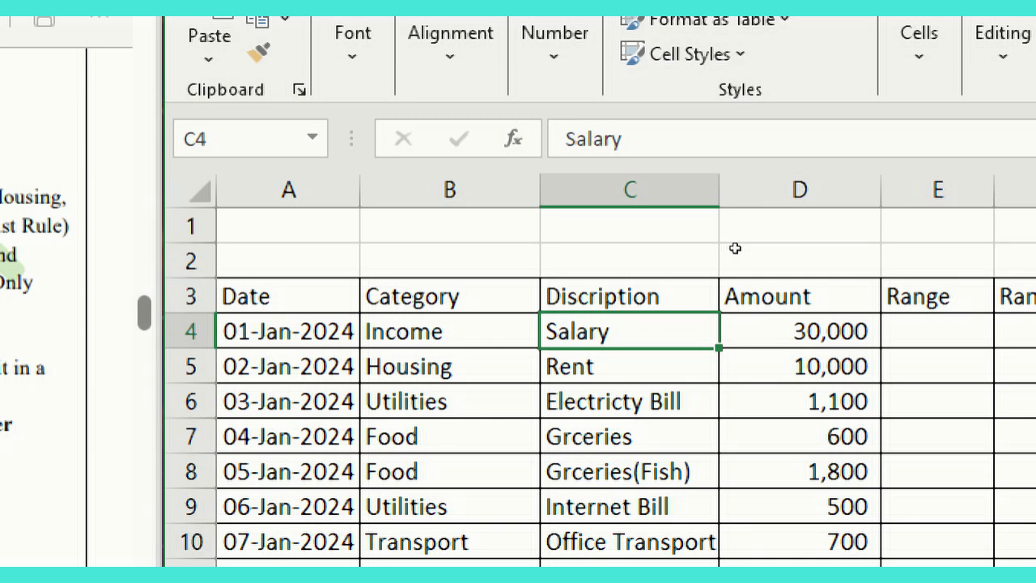
key("Down")
key("Down")
key("Down")
key("Down")
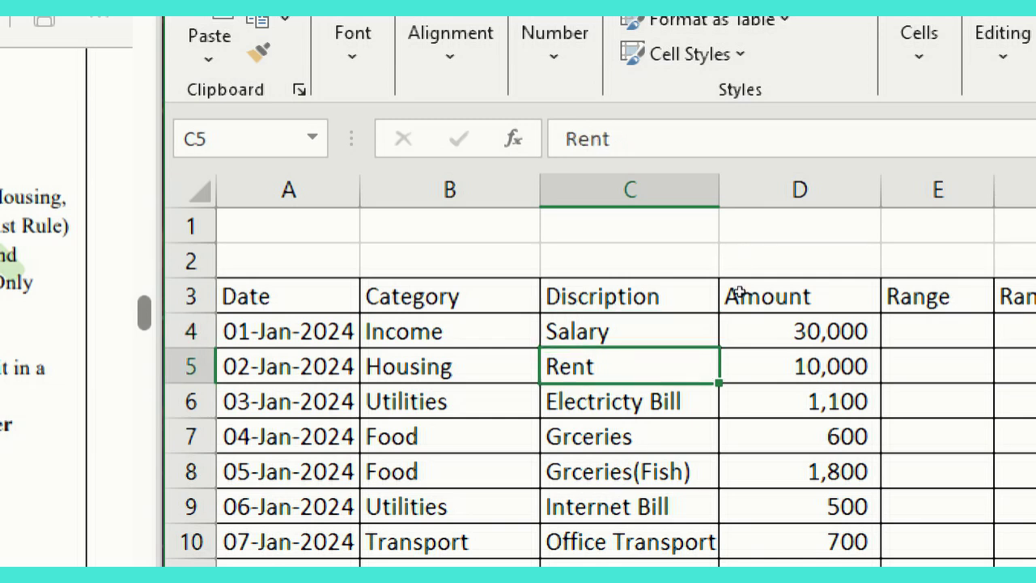
key("Up")
key("Up")
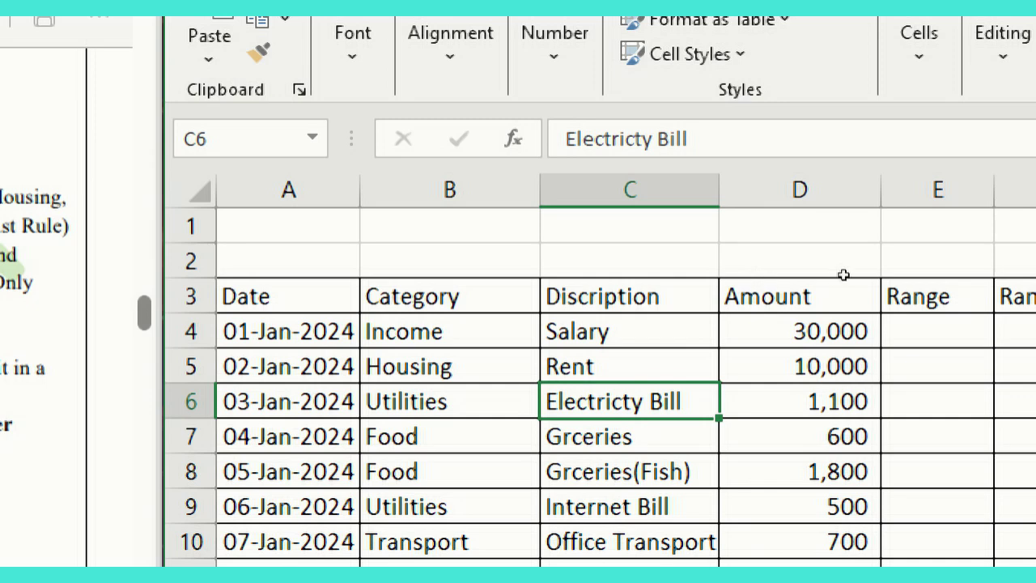
left_click_drag(842, 331, 836, 524)
left_click_drag(836, 382, 836, 382)
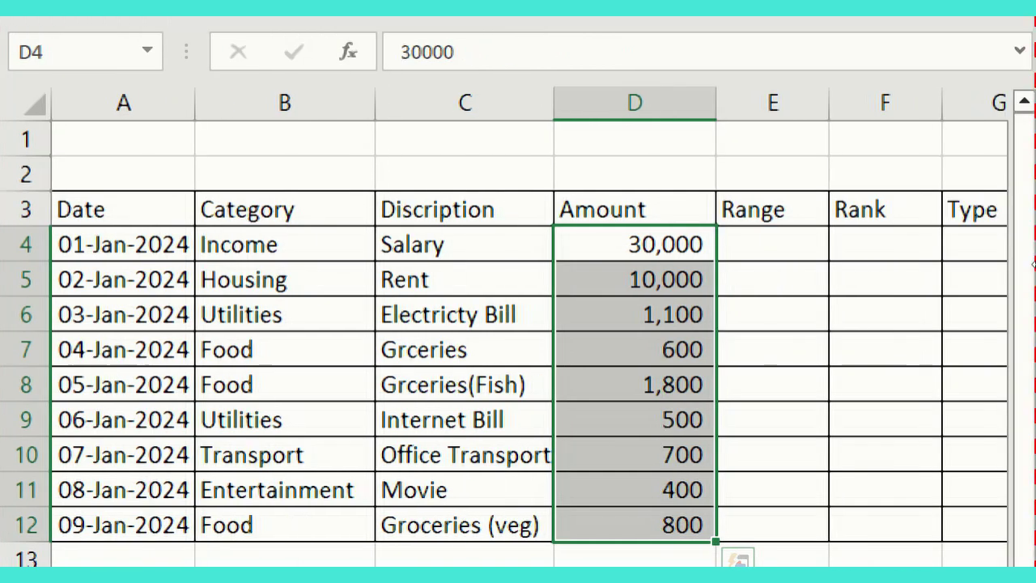
Step: Check the Type rules and sample in the PDF and try entering Income by hand in G4
left_click(999, 250)
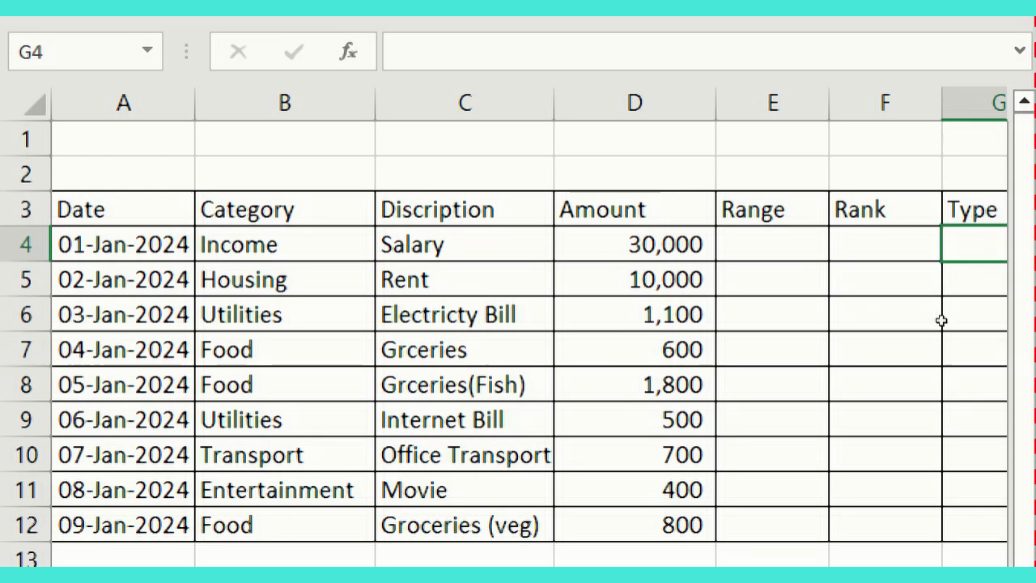
scroll(932, 319, "down", 2)
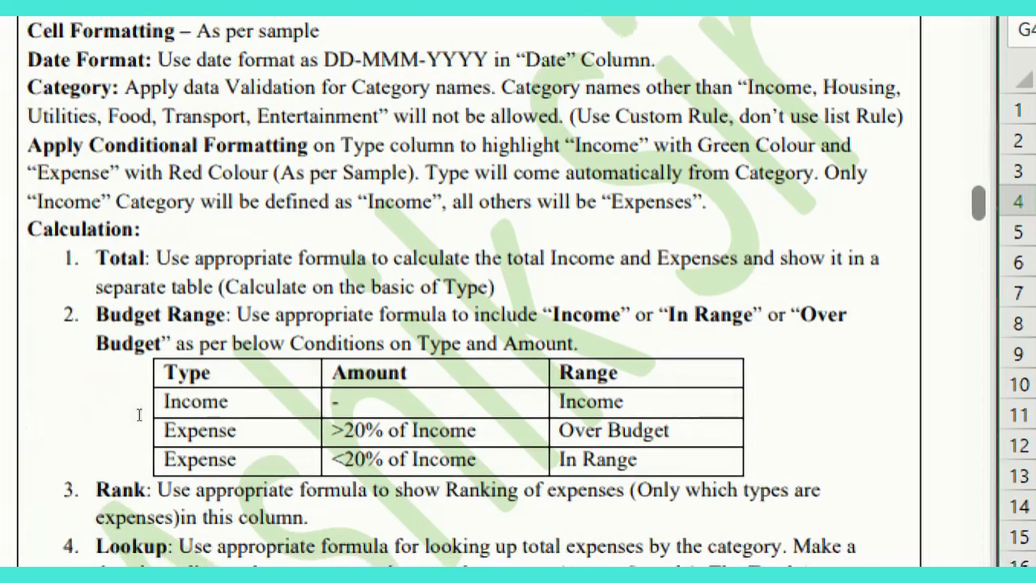
scroll(243, 394, "down", 9)
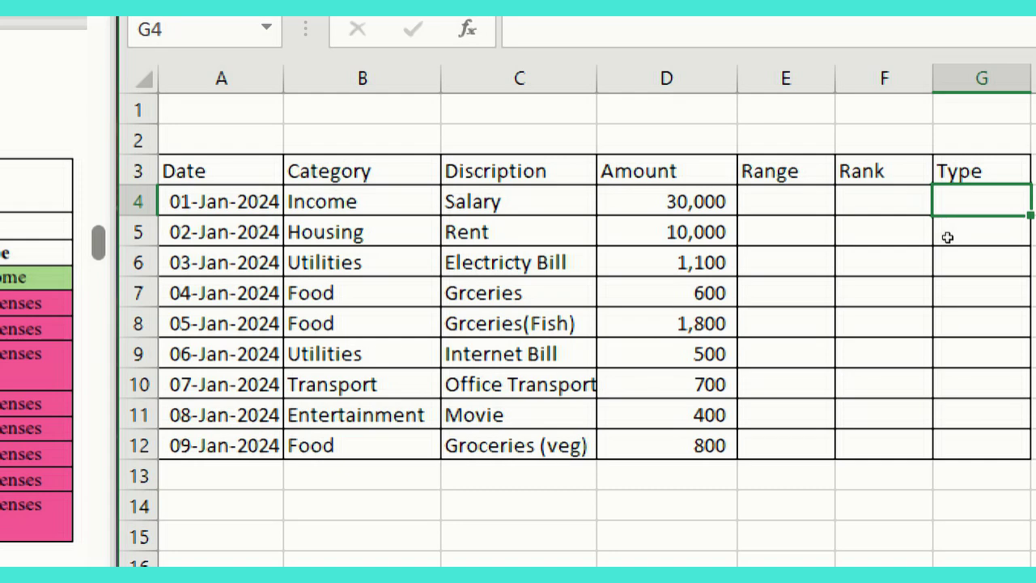
type("Inco")
key("BackSpace")
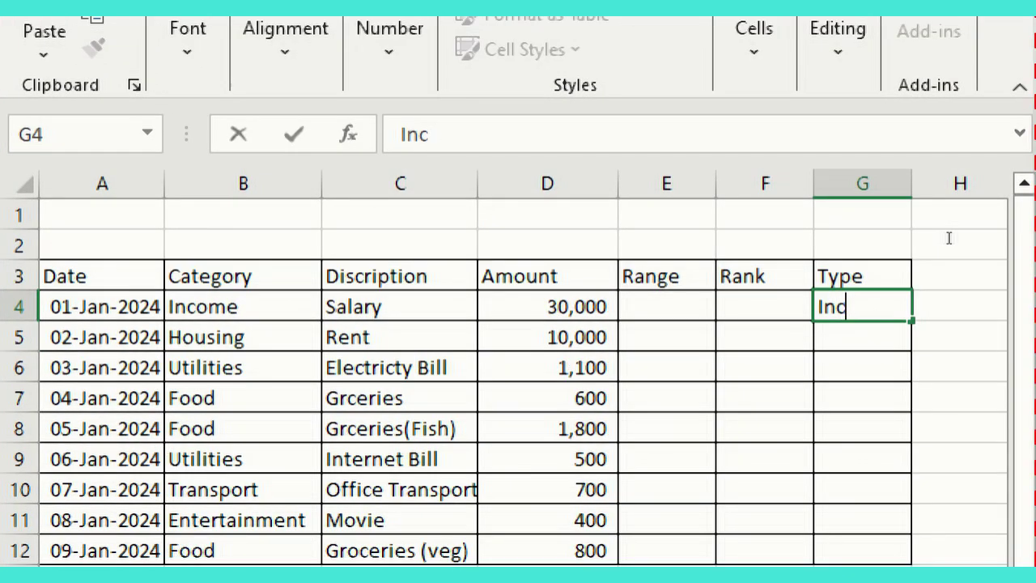
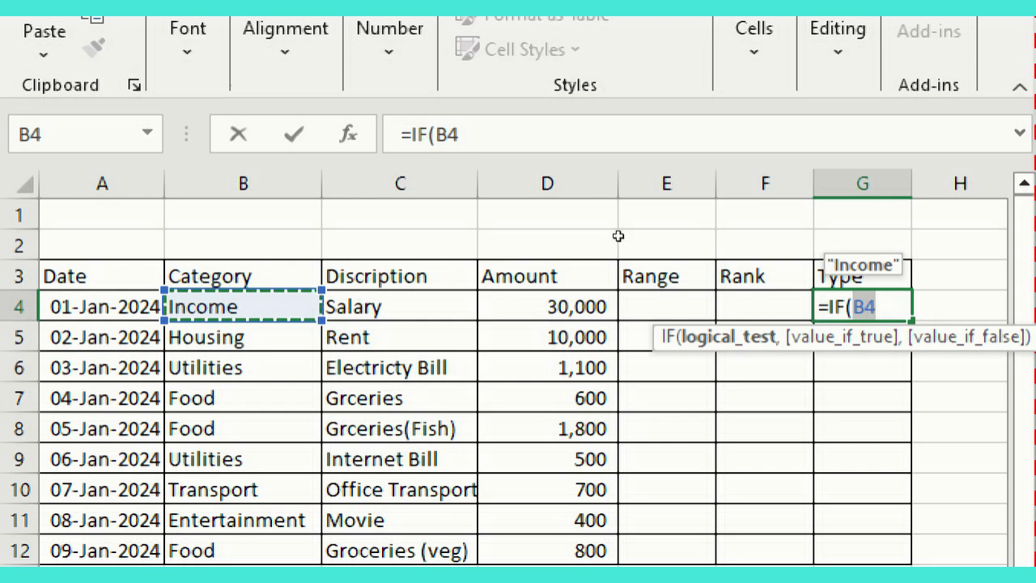
Step: Write G4's IF test so that B4="Income" returns "Income" as the true result
type("=\"")
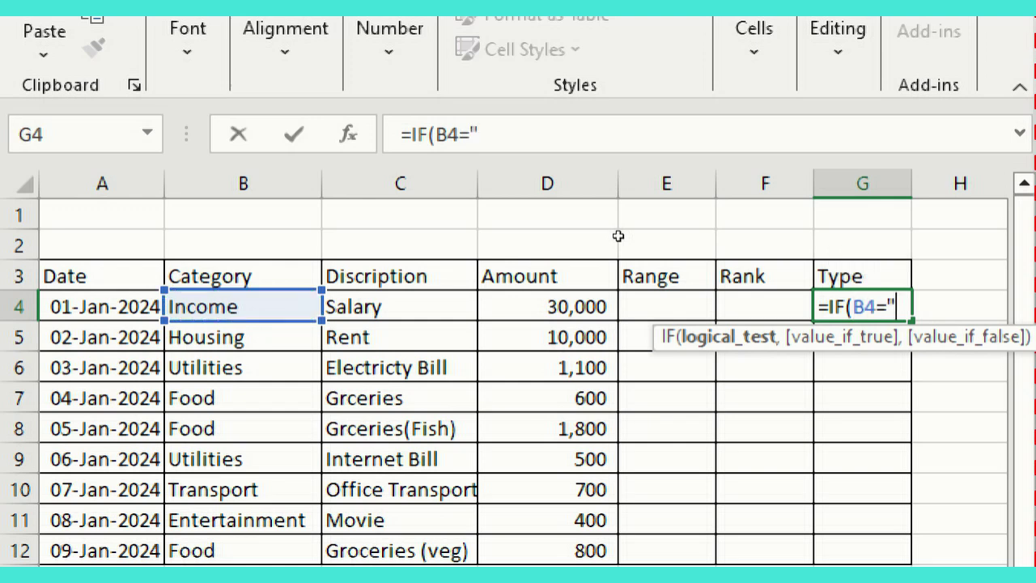
type("Income")
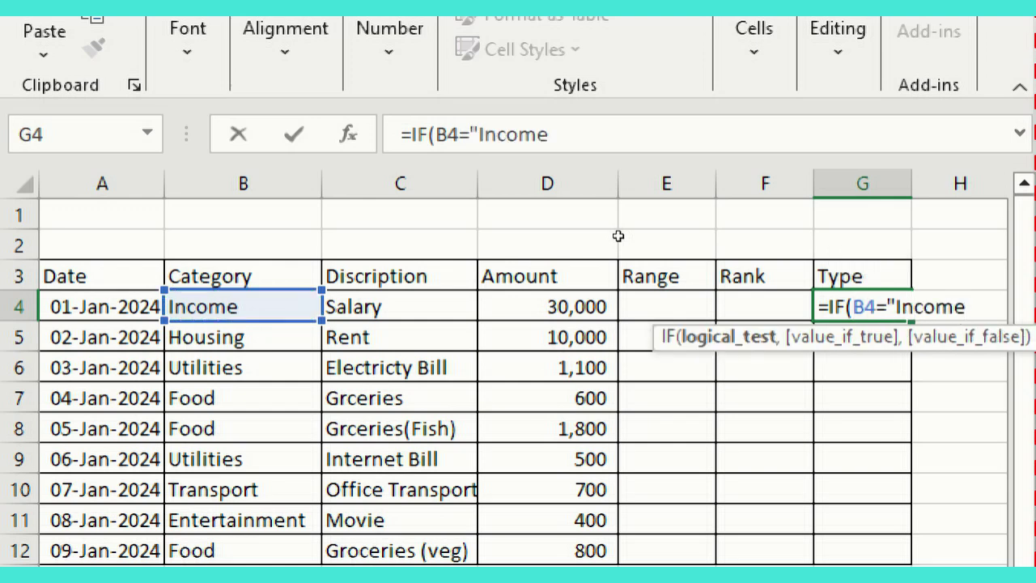
type("\"")
type(",")
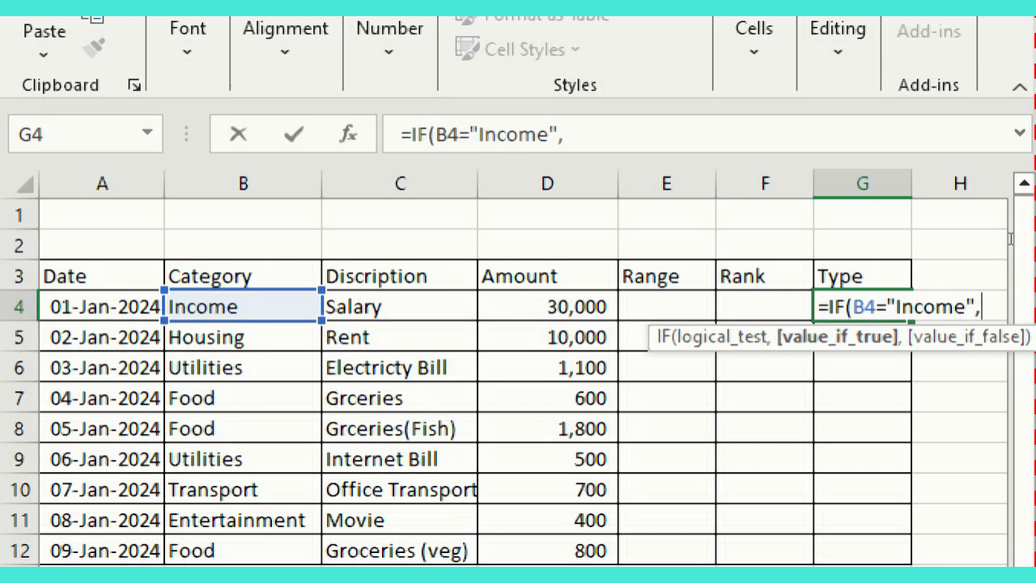
type("\"Income:")
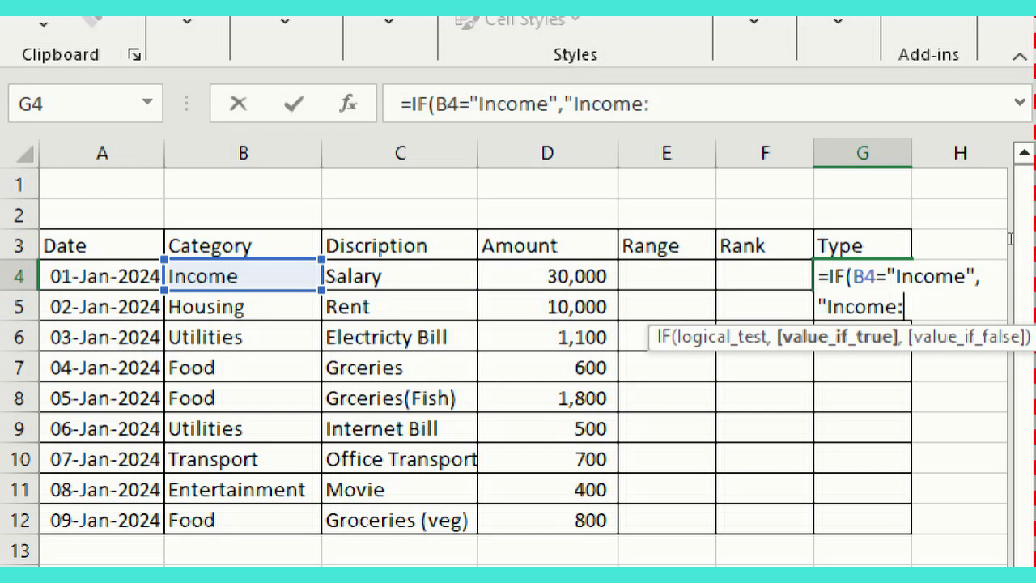
key("BackSpace")
type("\",")
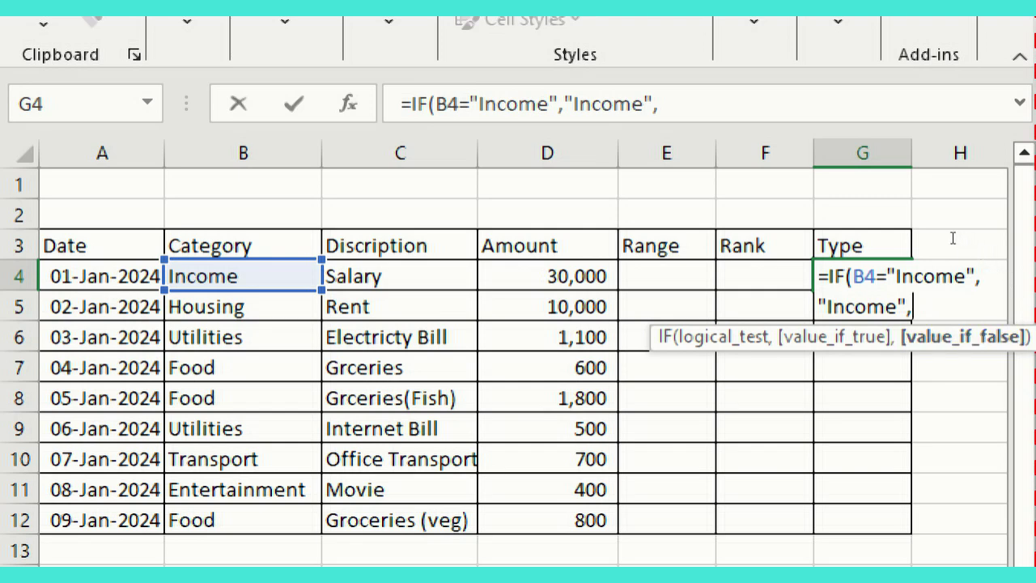
left_click_drag(953, 239, 938, 256)
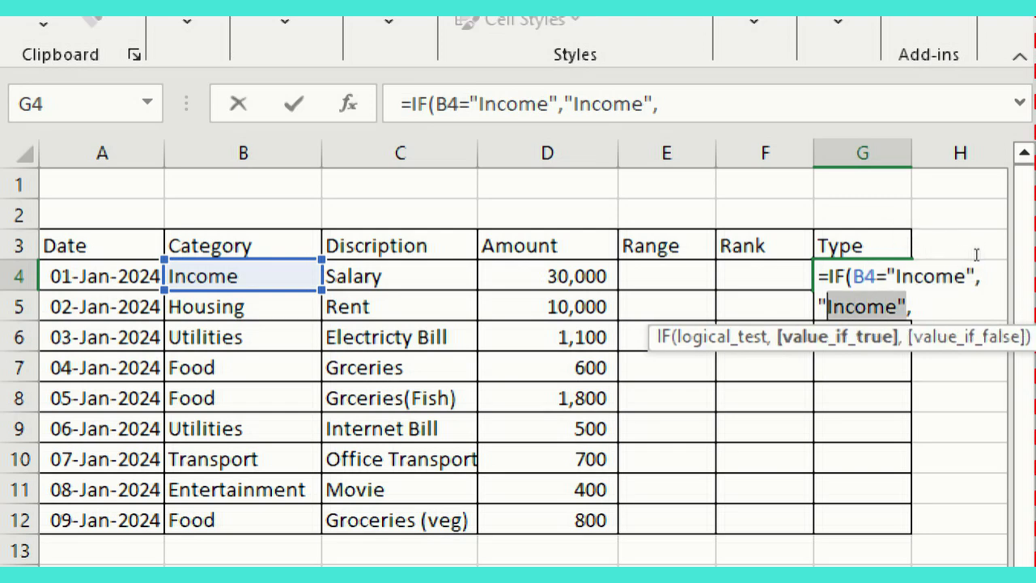
left_click(976, 255)
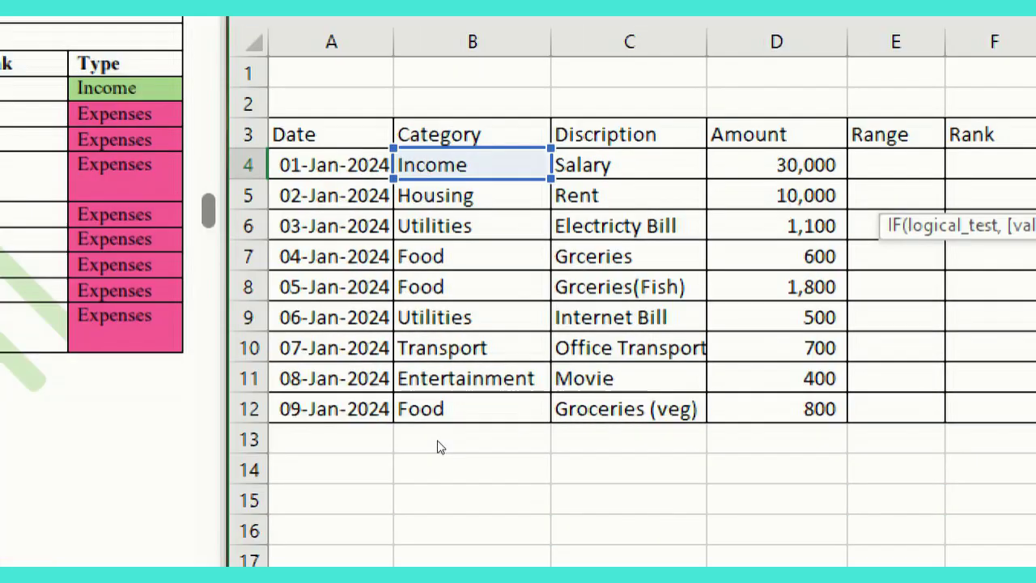
key("Return")
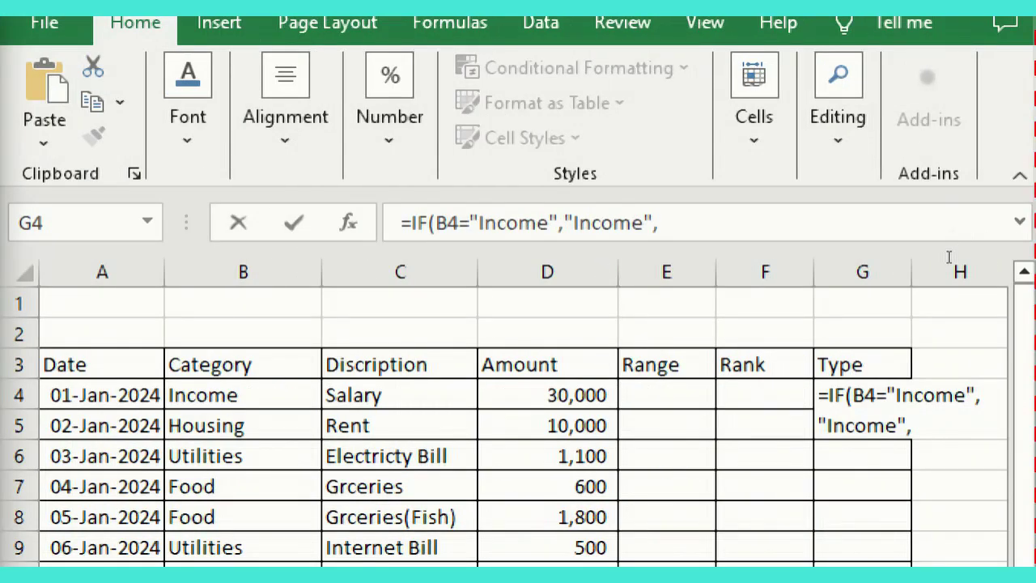
Step: Complete G4's IF formula with "Expenses" as the false result and fill it down to G12
type("penses")
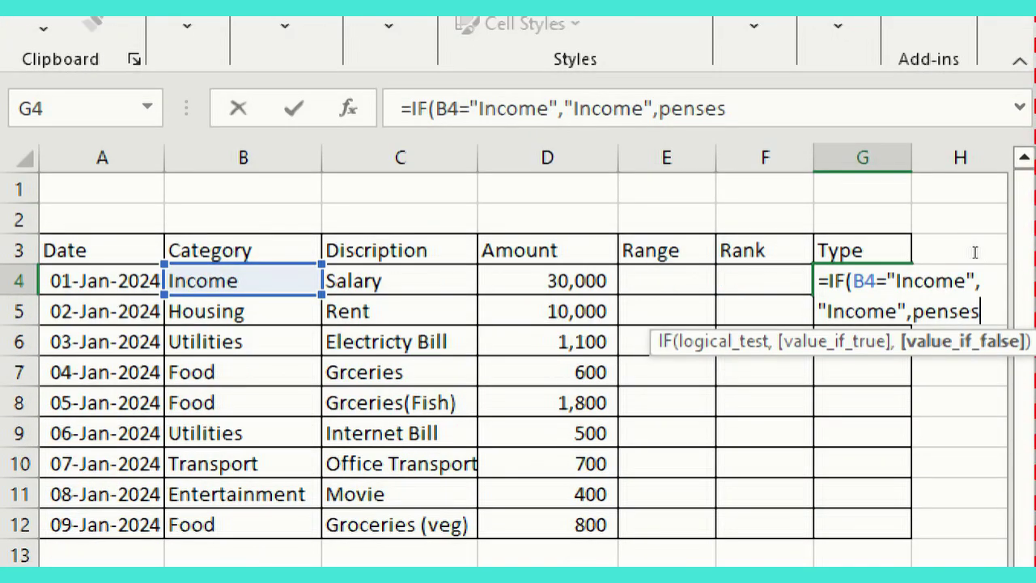
key("Left")
key("Left")
key("Left")
key("Left")
key("Left")
key("Left")
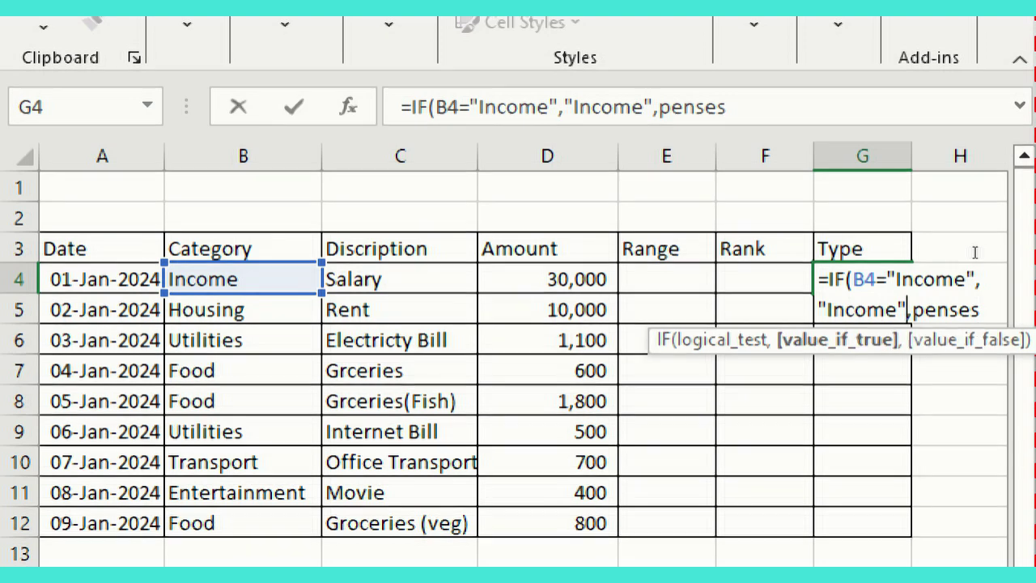
type("\"Ex")
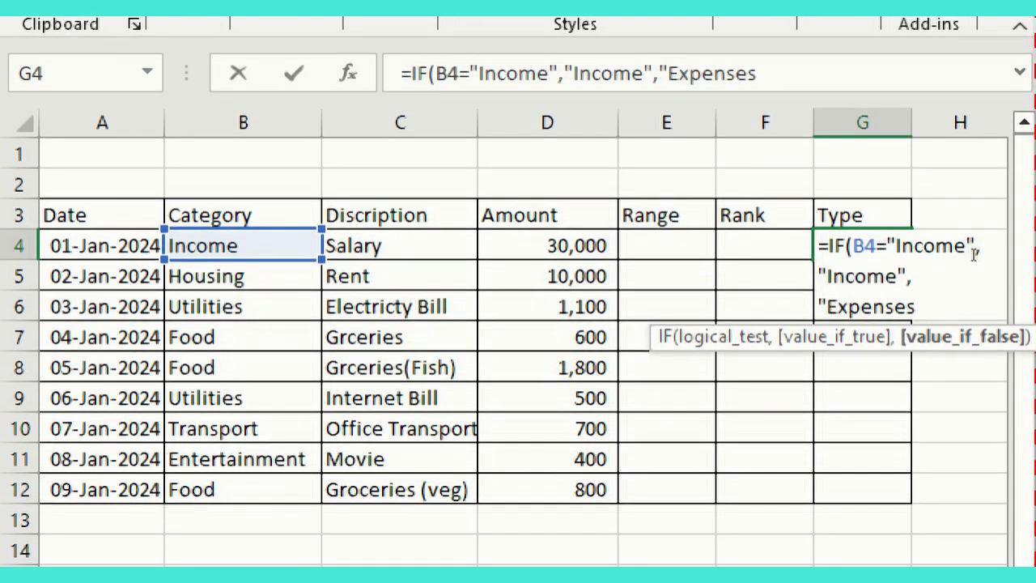
key("Right")
key("Right")
key("Right")
key("Right")
key("Right")
key("Right")
type(")")
key("Return")
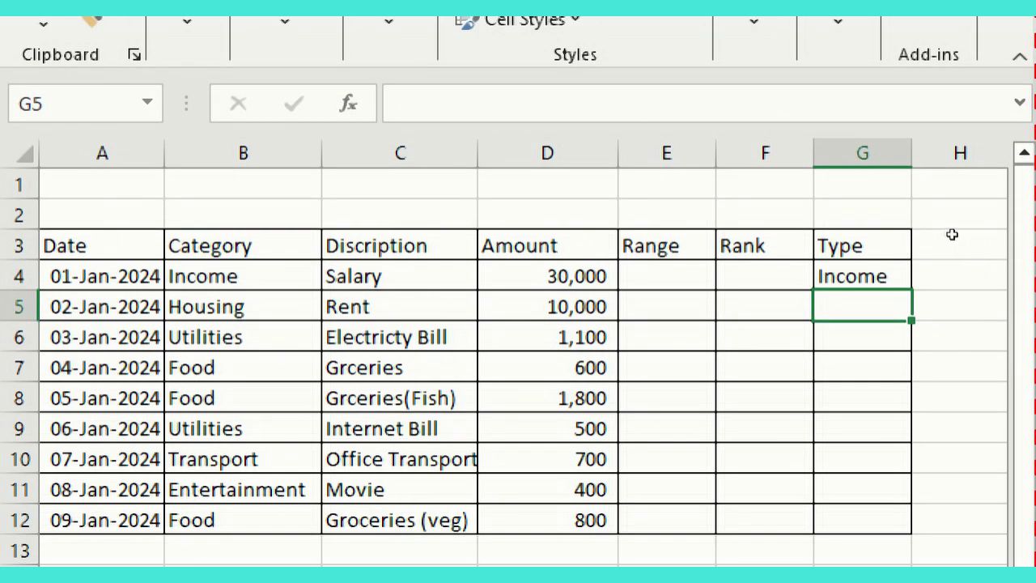
key("Up")
left_click_drag(911, 290, 911, 534)
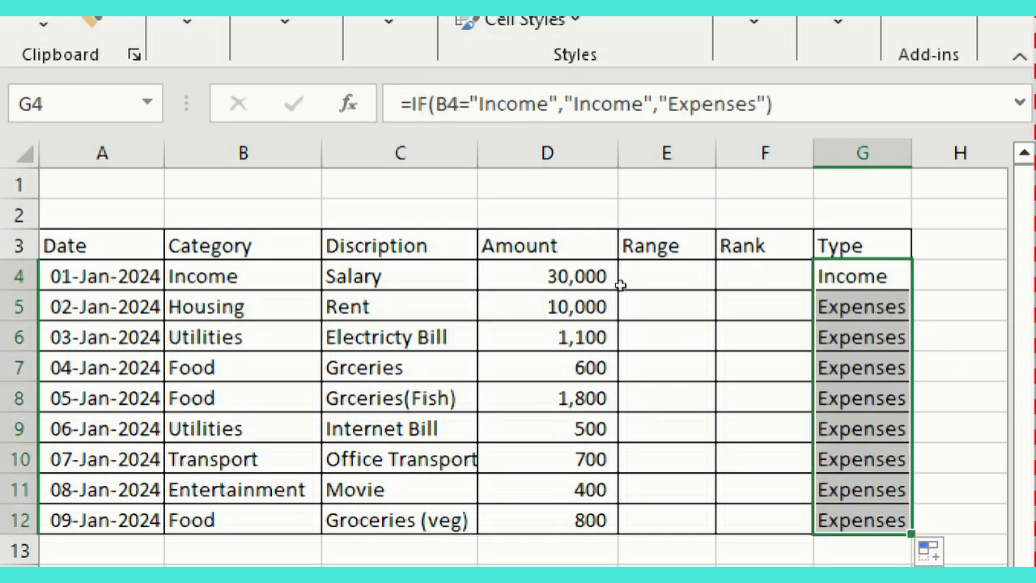
Step: Test the Type formula by changing the category in B7 to Income and checking row 7
left_click(243, 367)
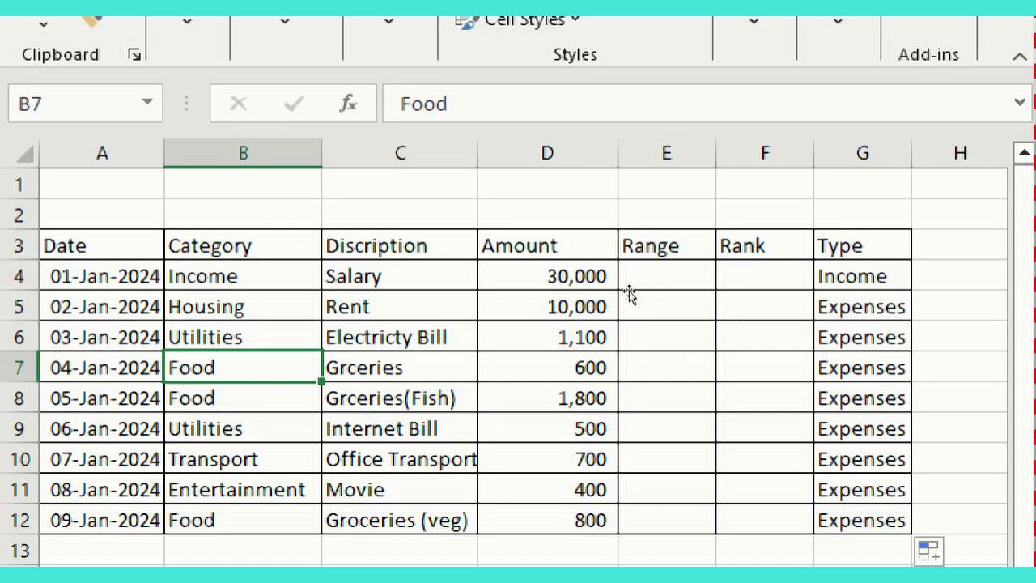
type("Income")
key("Return")
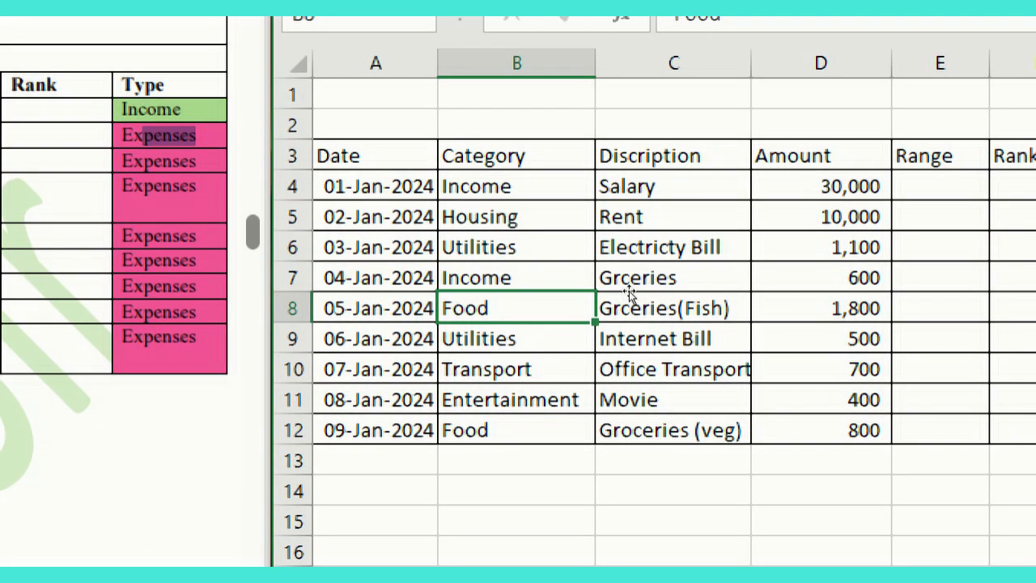
left_click_drag(571, 280, 949, 284)
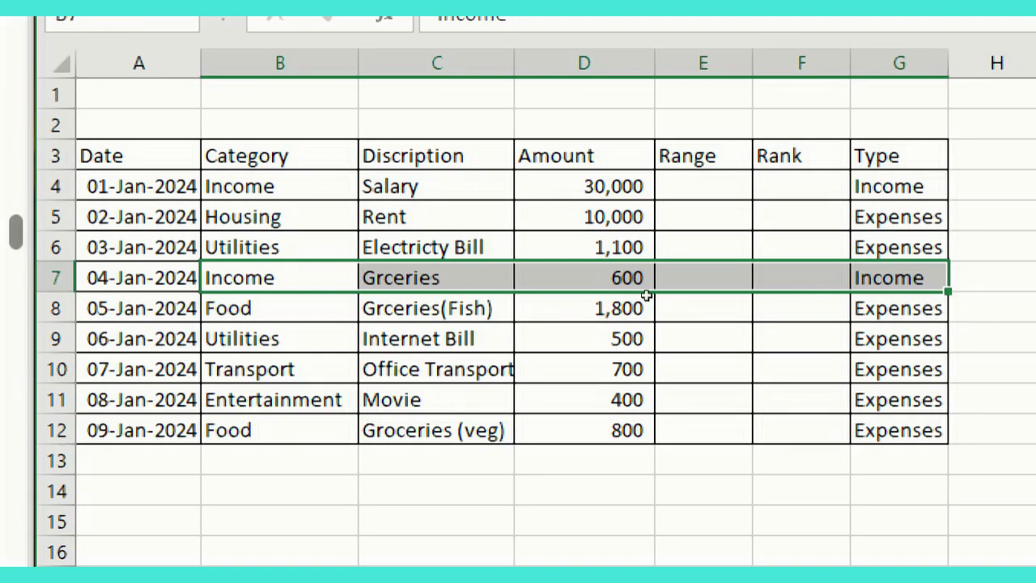
Step: Restore the category in B7 to Food and check the Type in row 7 again
key("Down")
key("Up")
type("Food")
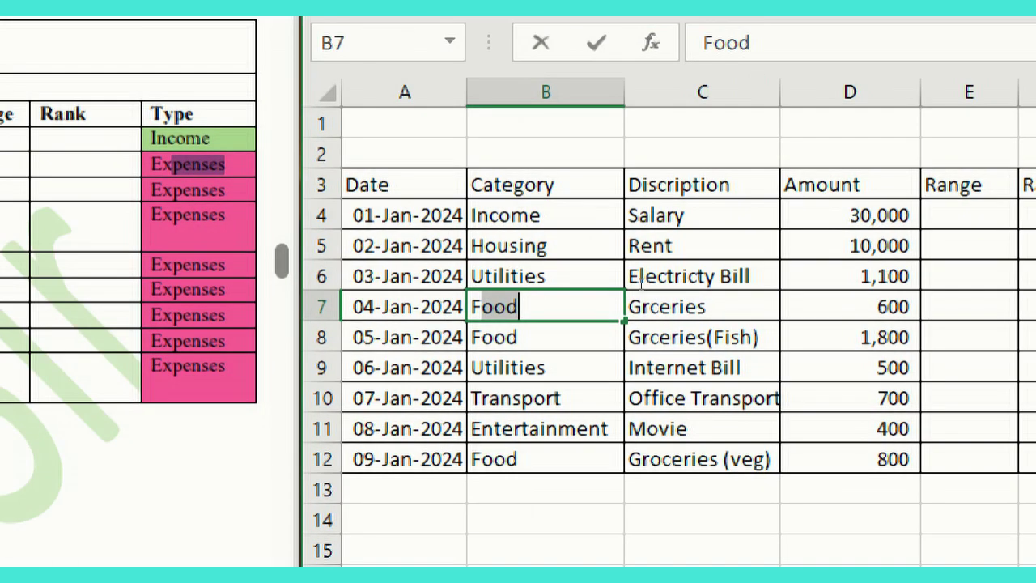
key("Return")
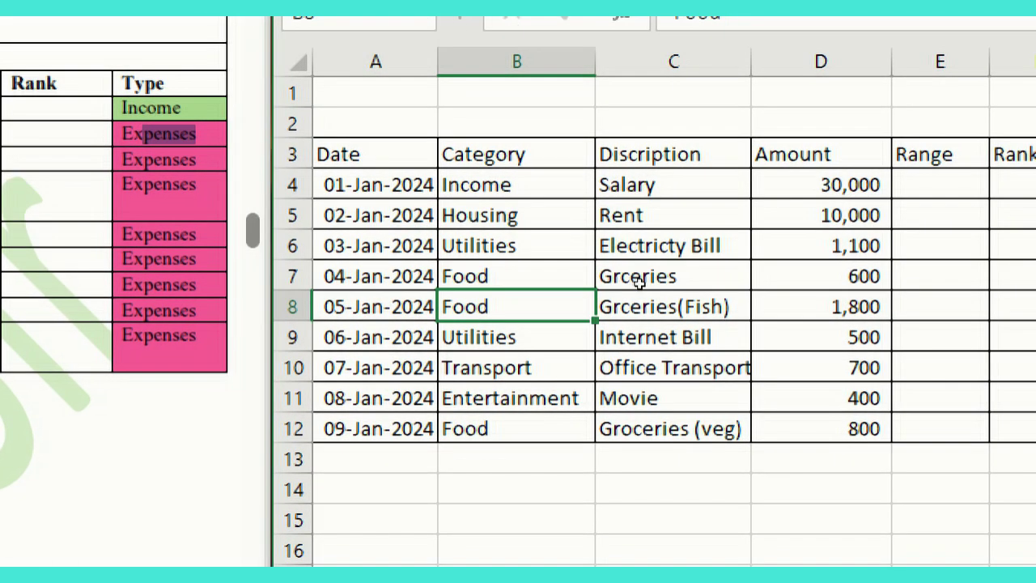
left_click_drag(558, 281, 953, 280)
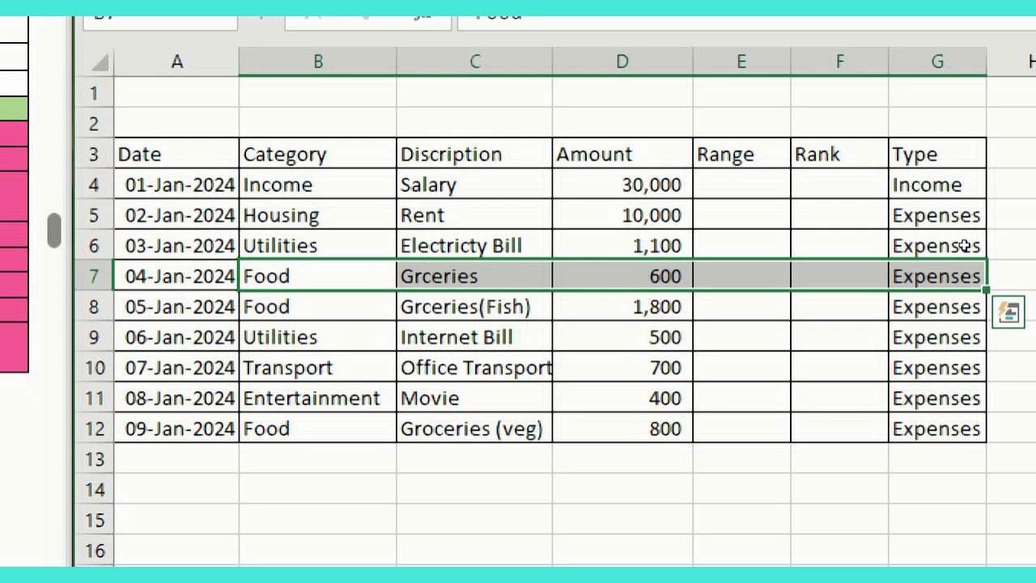
Step: Start an Equal To highlight rule on the Type cells G4:G12 with Income as the value to match
left_click(962, 223)
left_click_drag(948, 191, 951, 349)
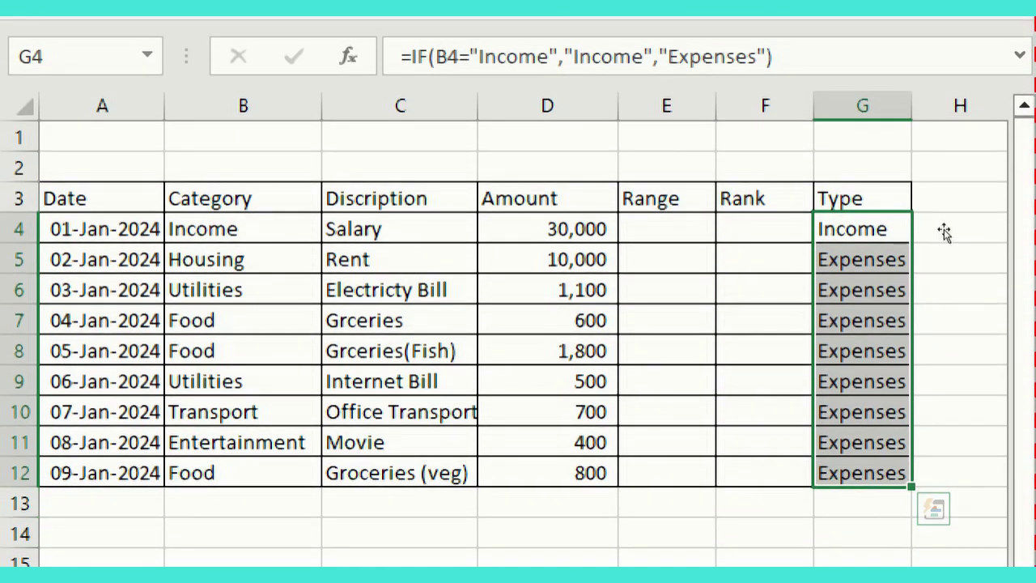
left_click_drag(940, 231, 942, 362)
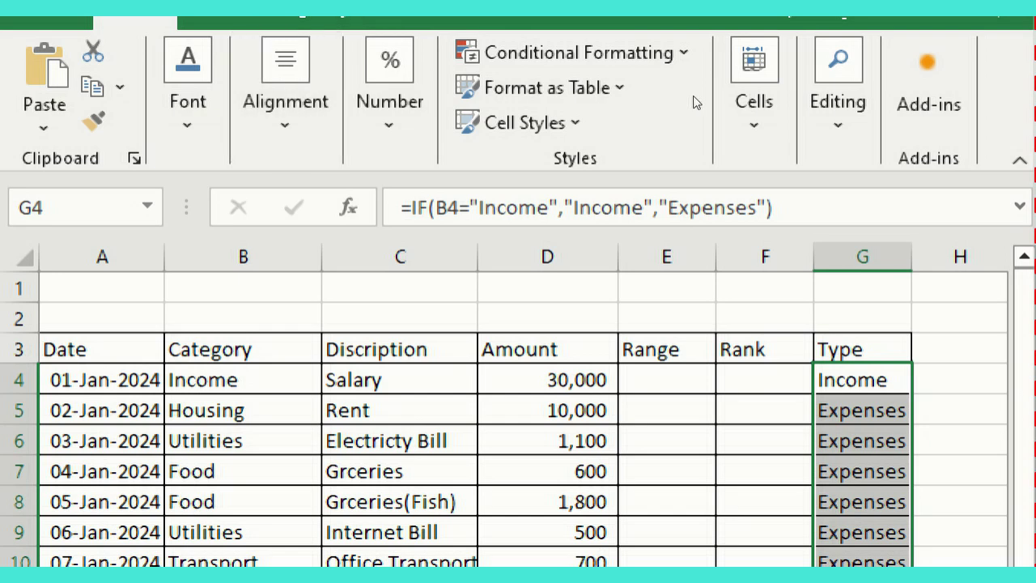
left_click(584, 53)
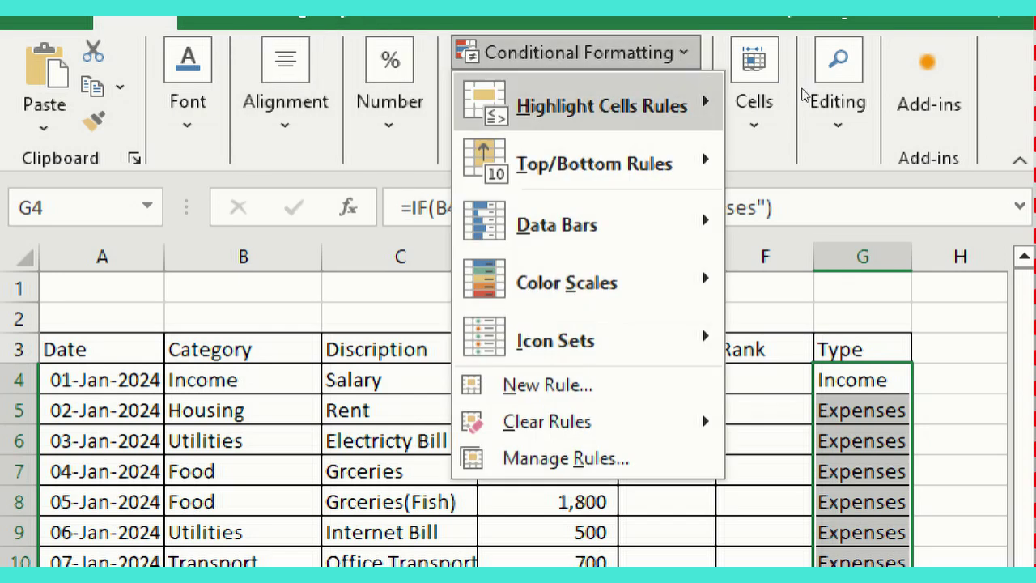
mouse_move(595, 105)
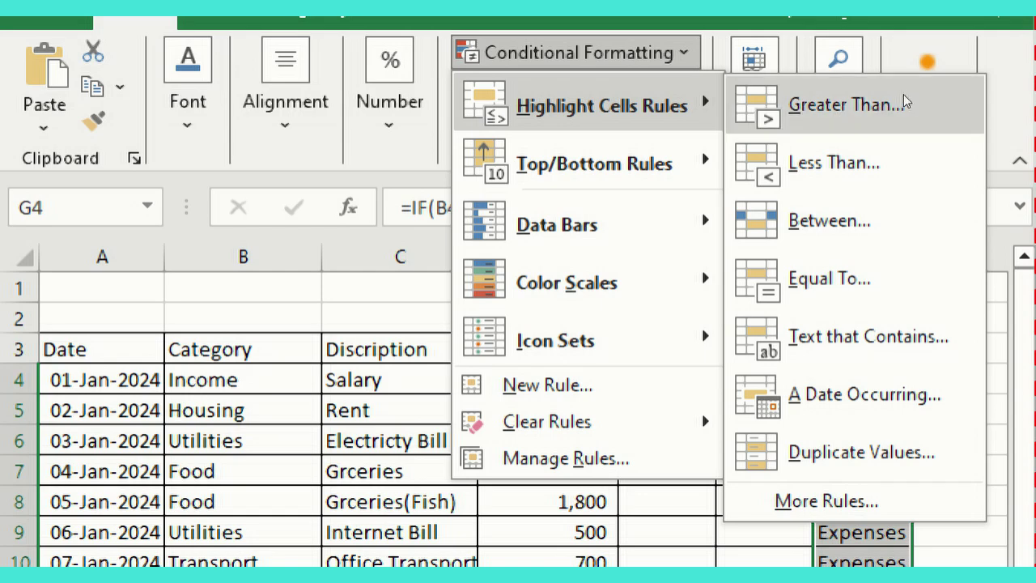
left_click(943, 188)
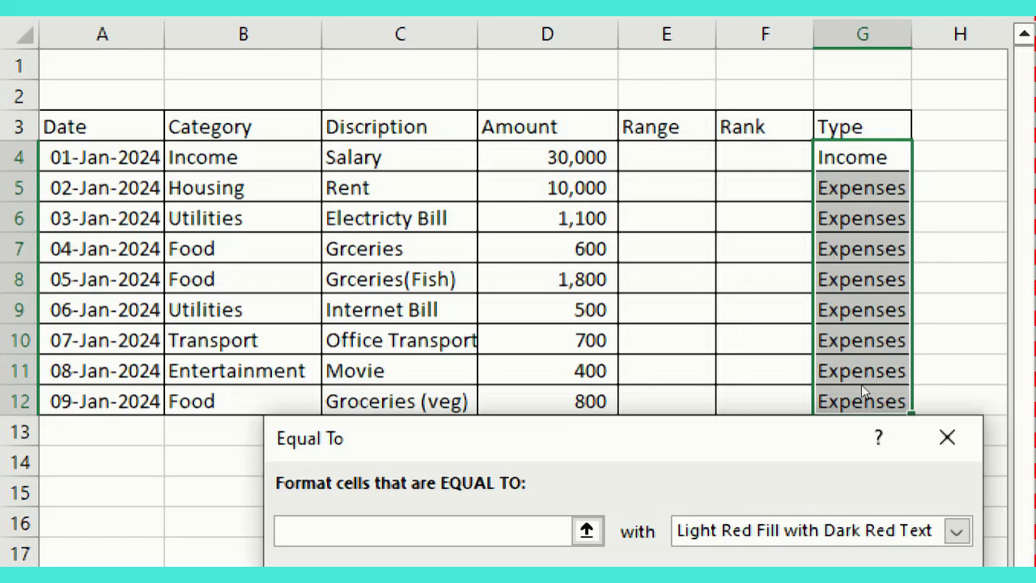
left_click_drag(859, 436, 660, 122)
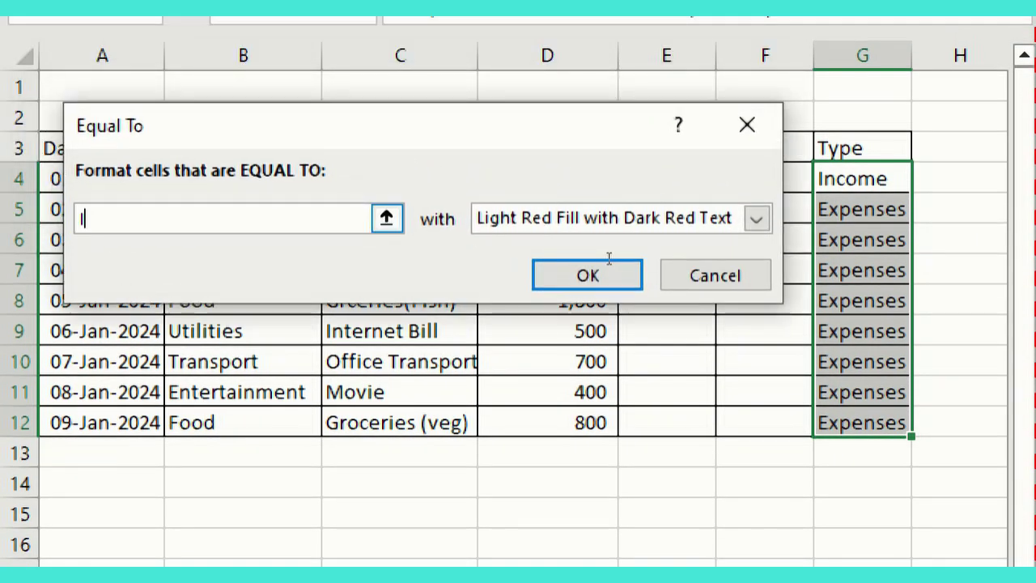
type("ncom")
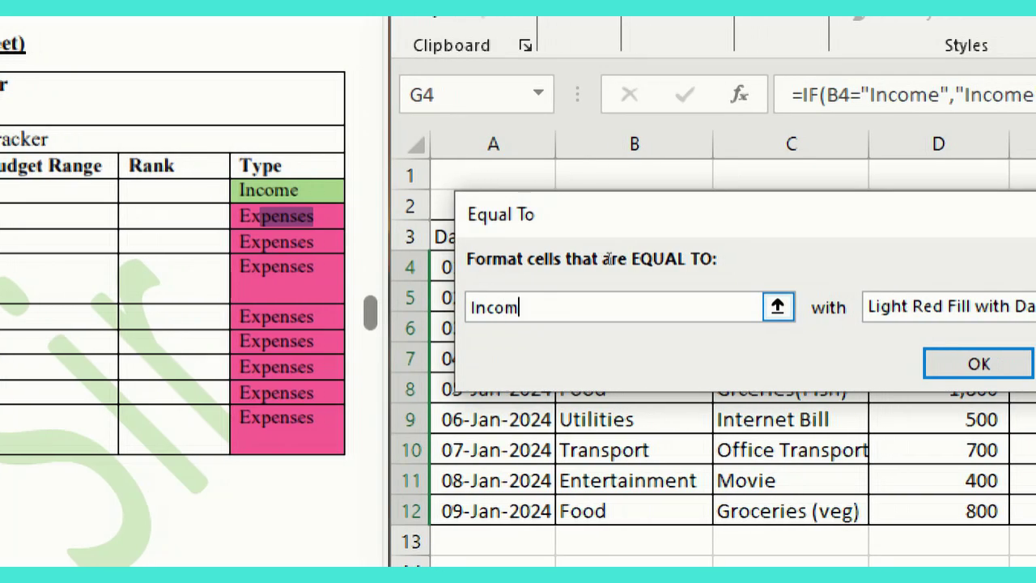
type("e")
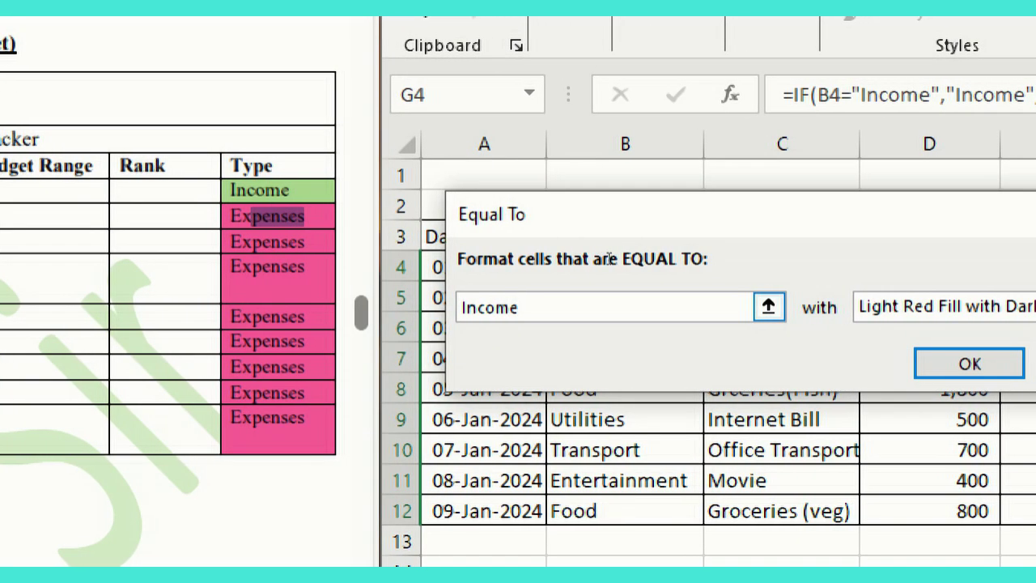
Step: Set the Income rule's format to Green Fill with Dark Green Text and apply it
key("Tab")
key("alt+Down")
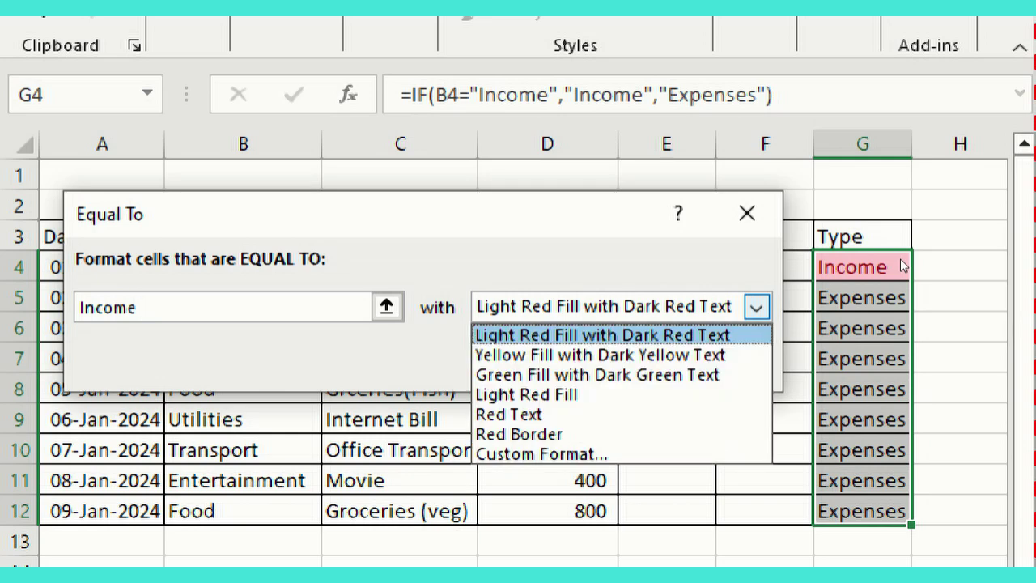
key("Down")
key("Down")
key("Down")
key("Up")
key("Return")
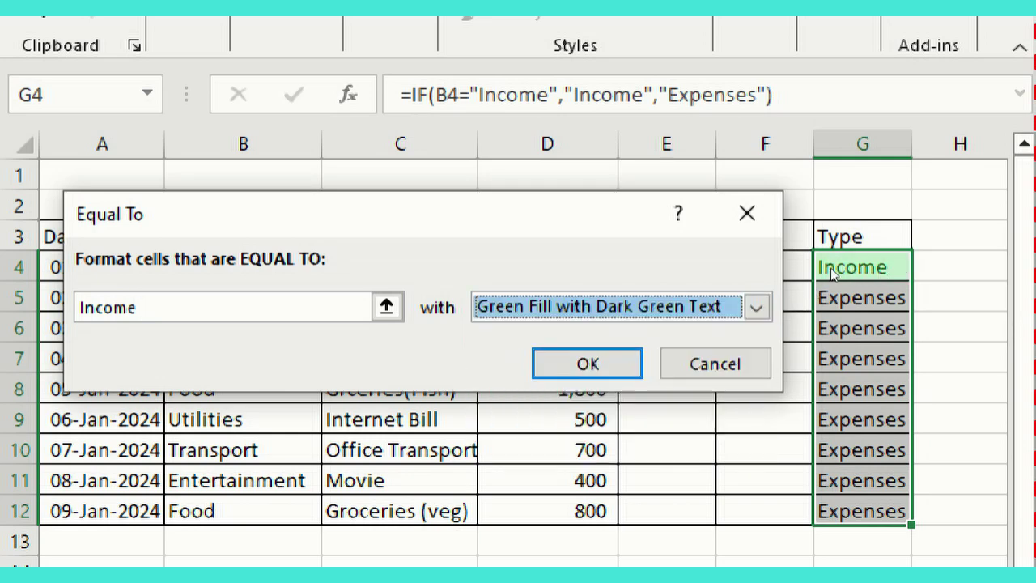
key("Return")
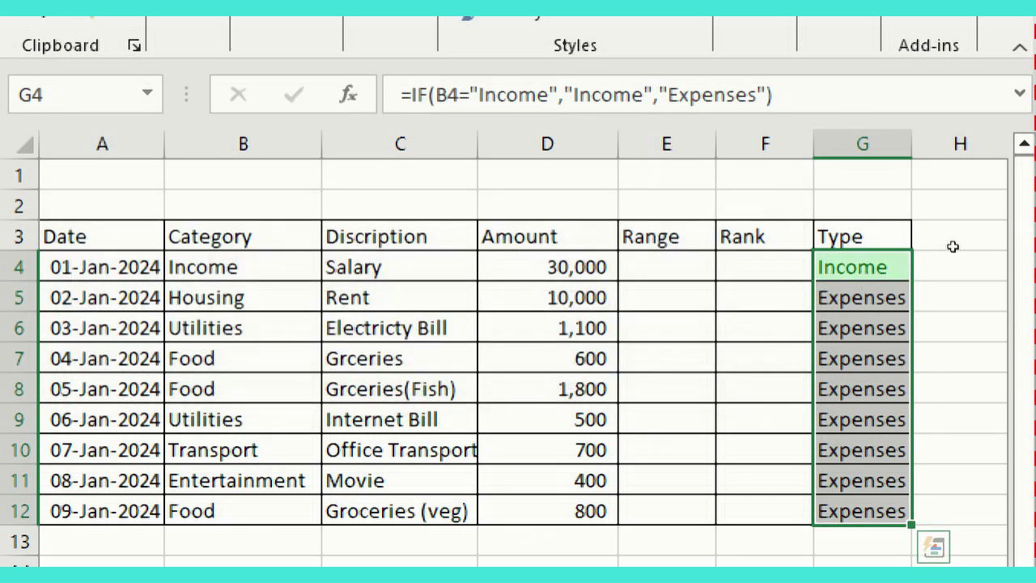
Step: Change the category in B8 to Income to test the green highlight rule
key("Down")
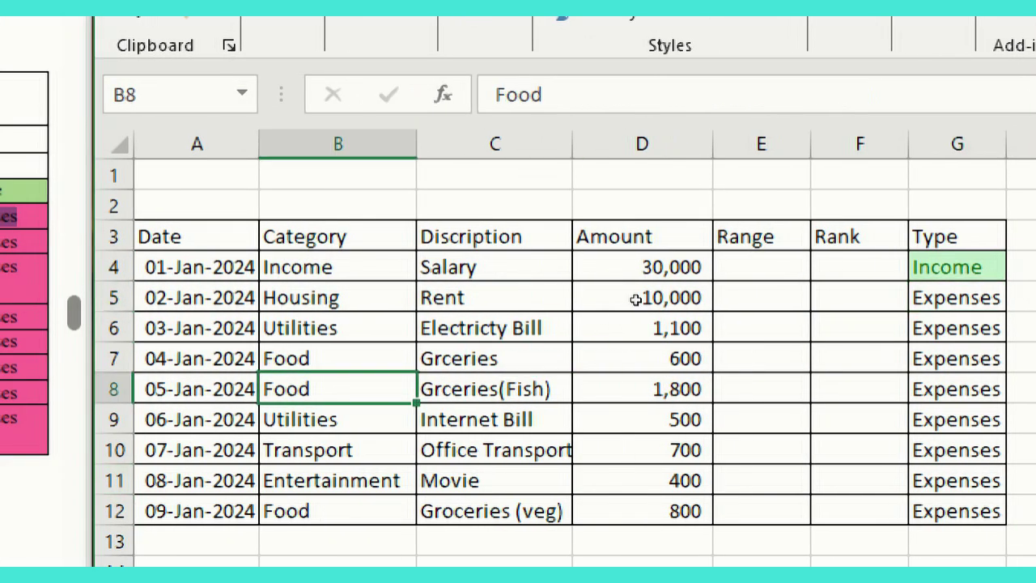
type("Inm")
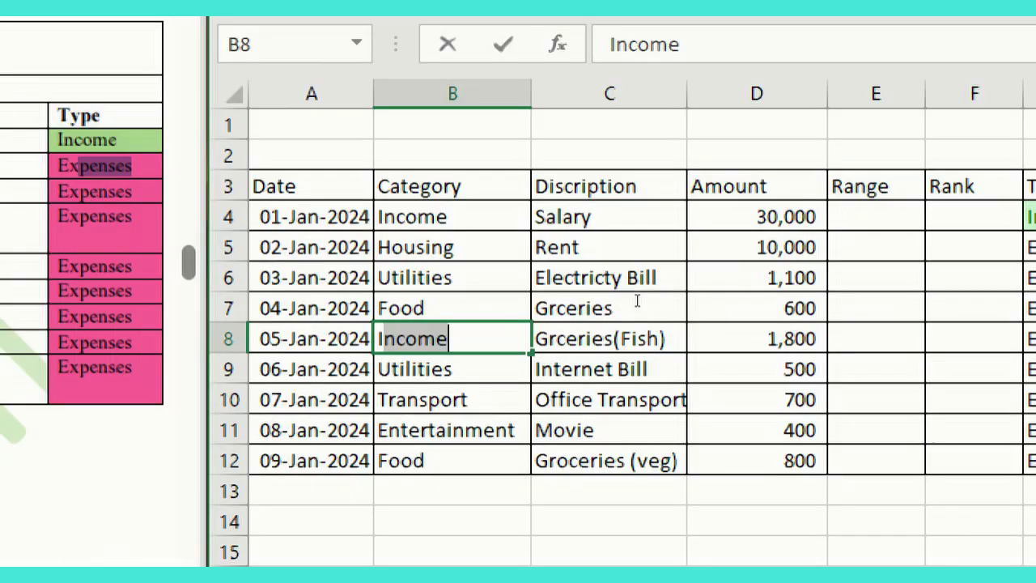
key("BackSpace")
type("come")
key("Return")
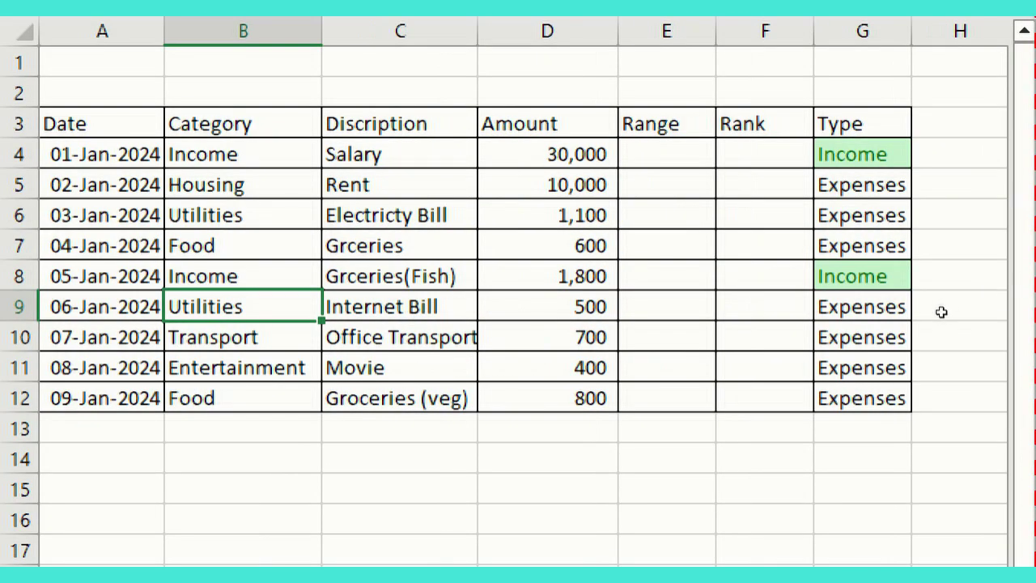
Step: Add an Equal To highlight rule on G4:G12 that formats Expenses with Light Red Fill with Dark Red Text
left_click_drag(863, 154, 863, 399)
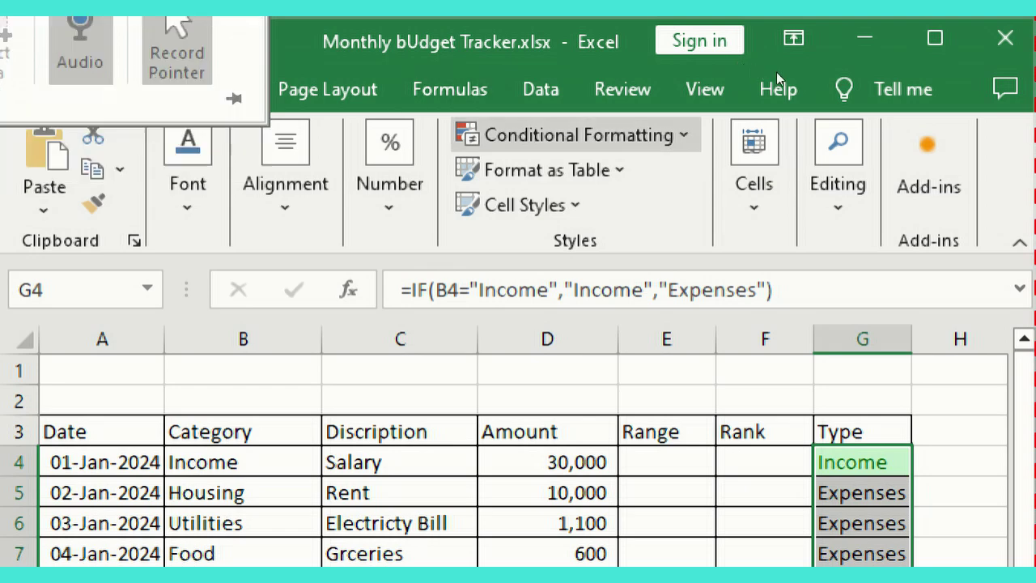
left_click(579, 135)
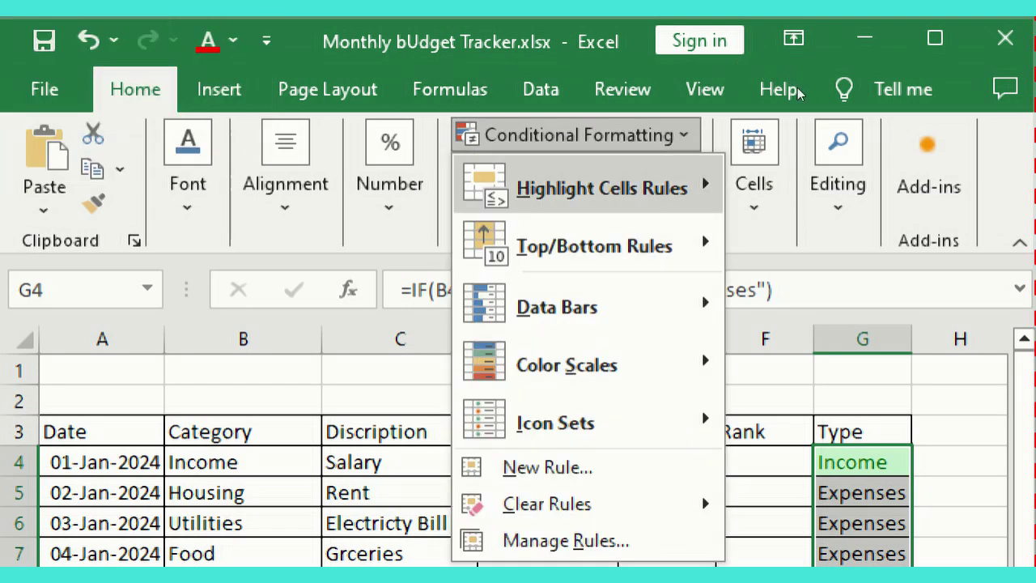
mouse_move(602, 188)
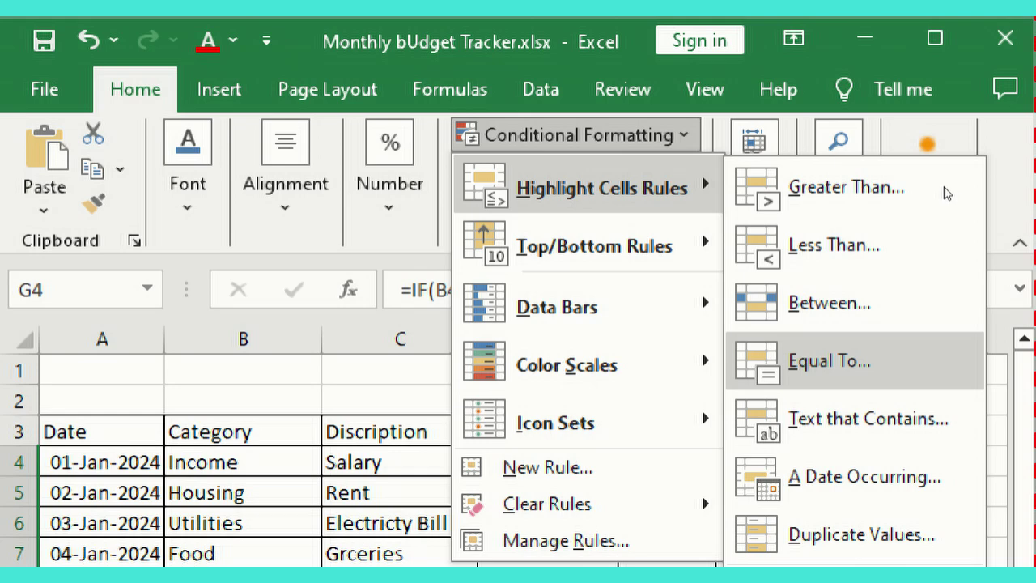
left_click(830, 361)
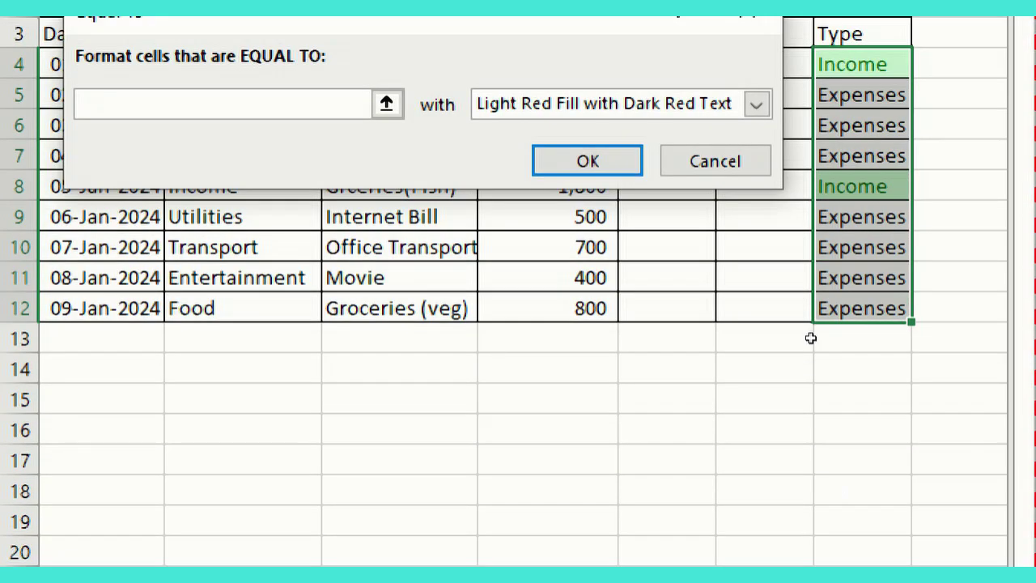
type("Ex")
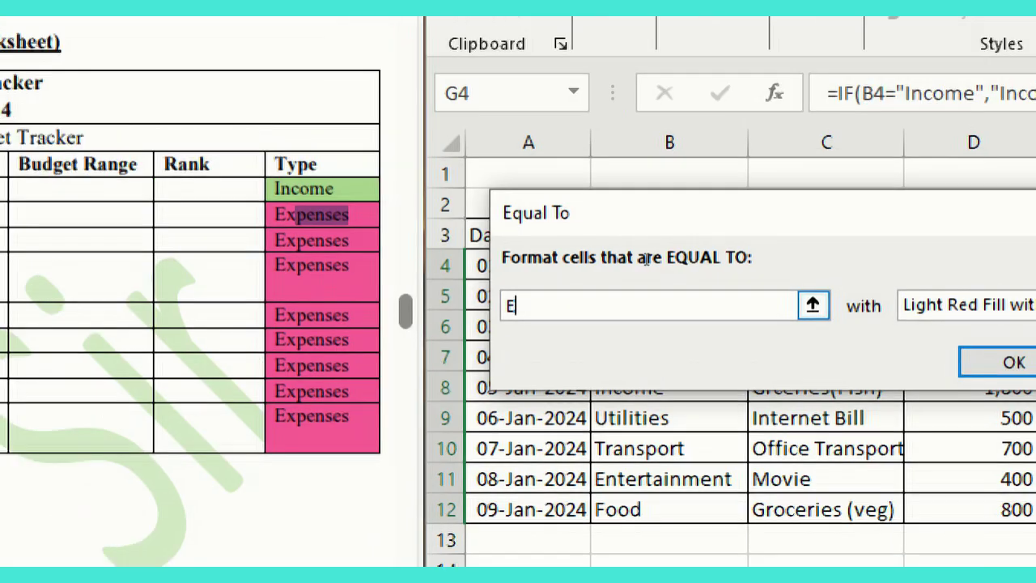
type("pens")
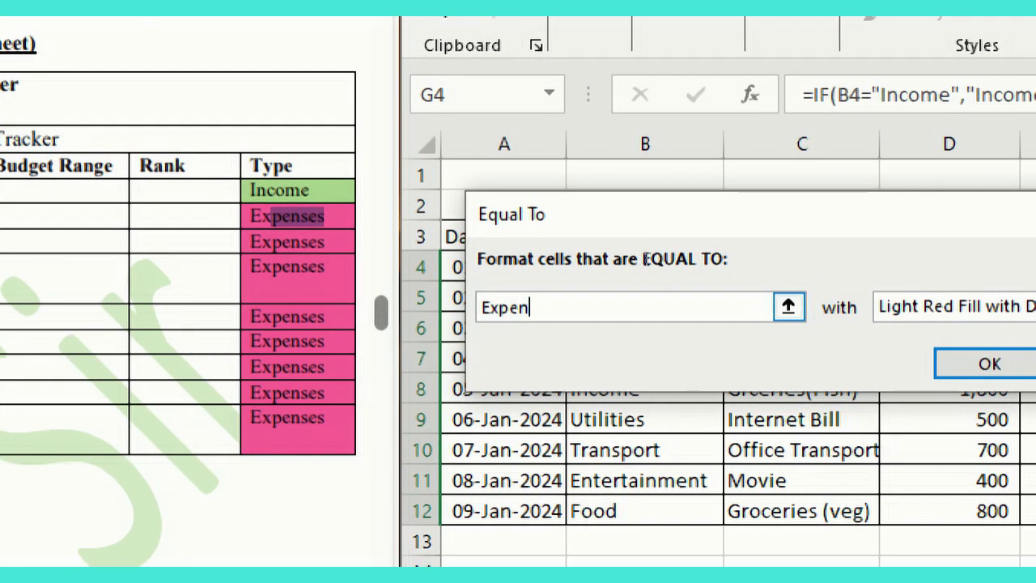
type("es")
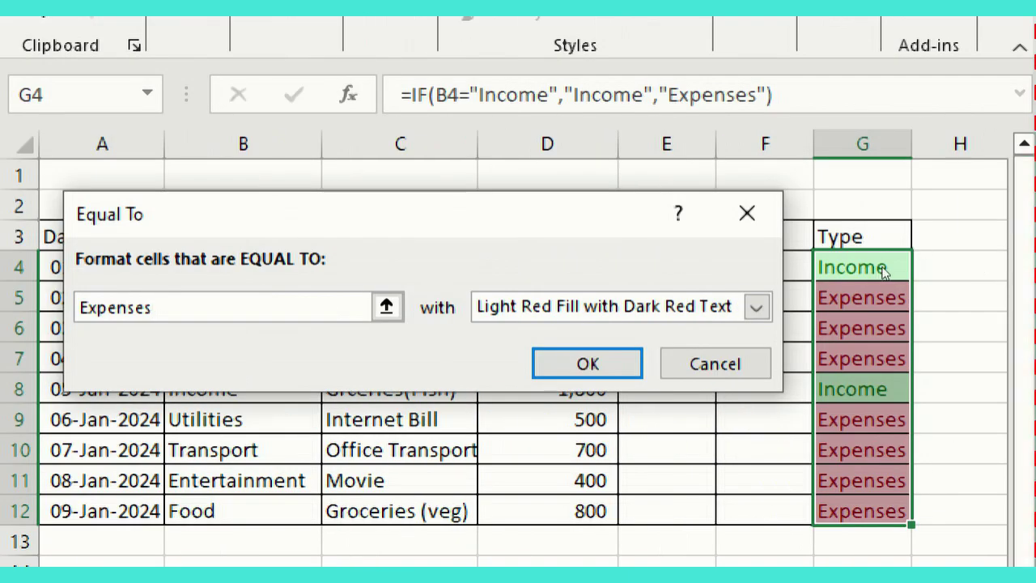
key("Return")
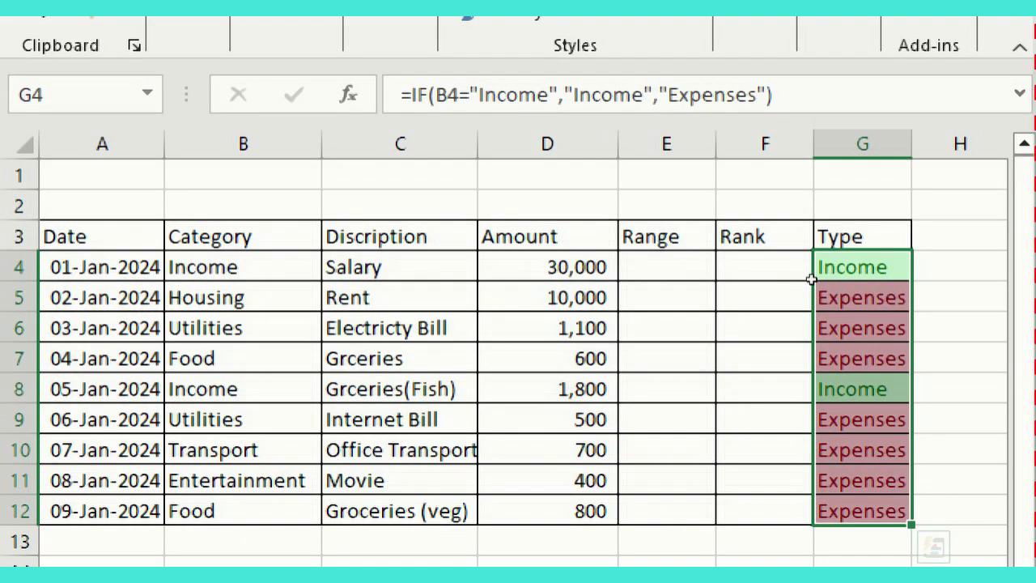
Step: Restore the category in B8 to Food
left_click(861, 419)
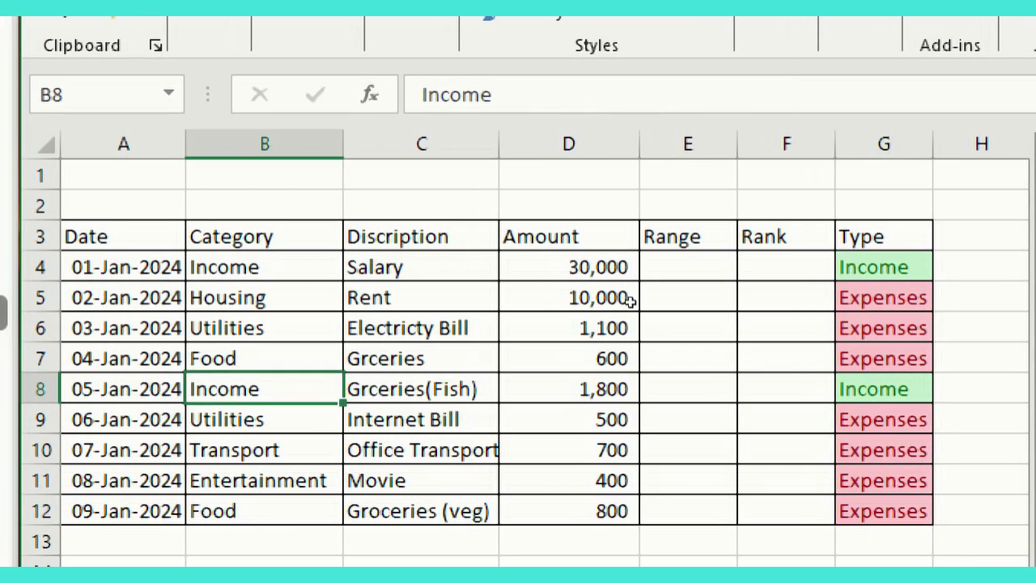
type("F")
key("Return")
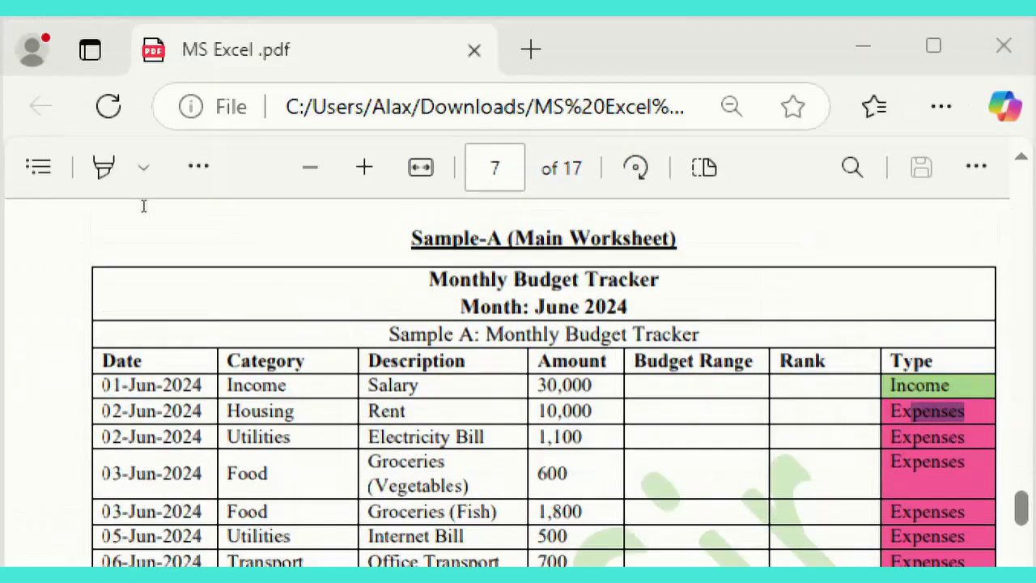
Step: Switch to the MS Excel PDF and read the conditional formatting requirement and the Total instruction under Calculation on page 6
scroll(179, 268, "up", 8)
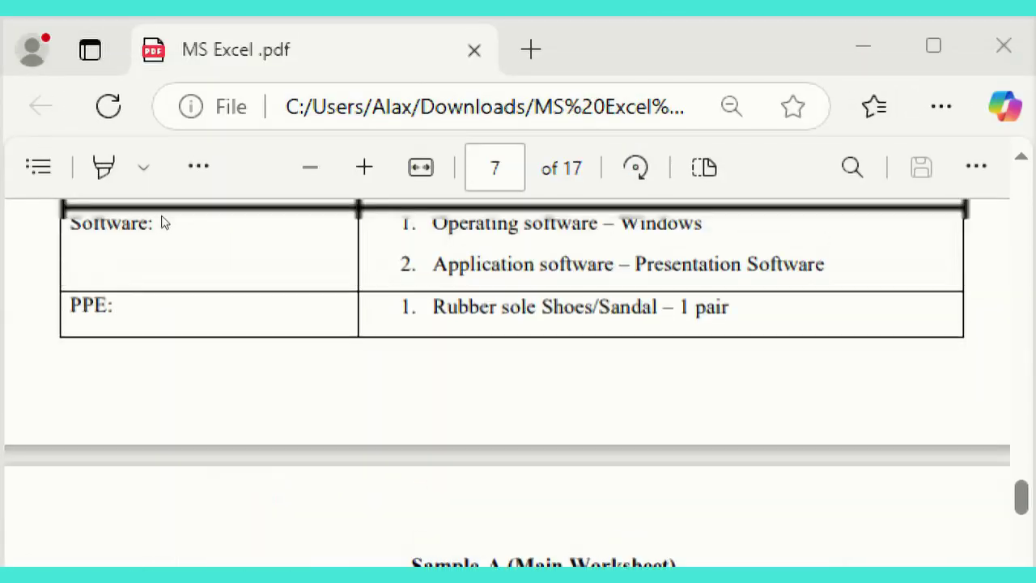
scroll(167, 222, "up", 8)
scroll(161, 271, "down", 3)
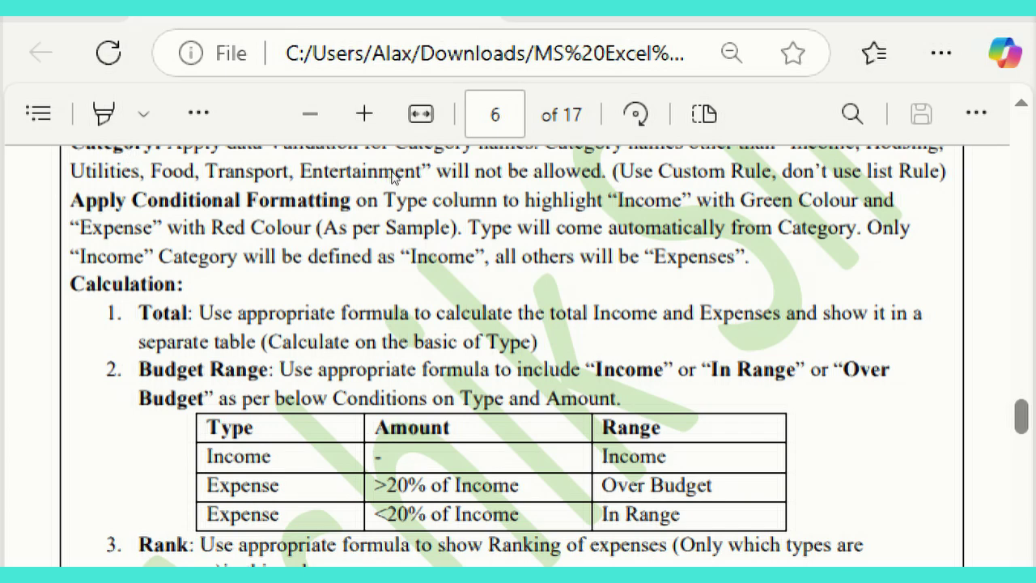
left_click_drag(751, 257, 310, 228)
left_click(141, 212)
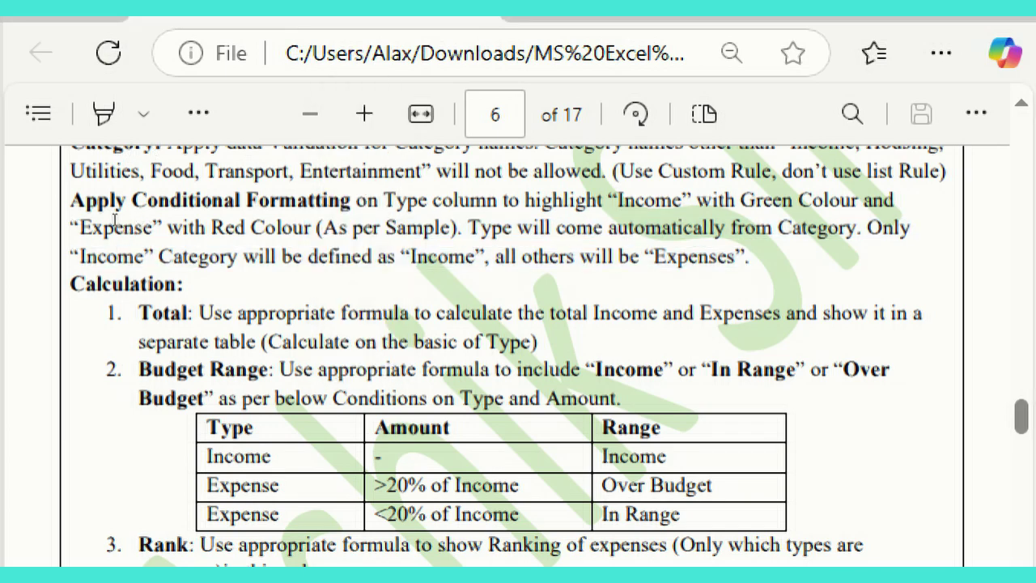
scroll(439, 335, "down", 1)
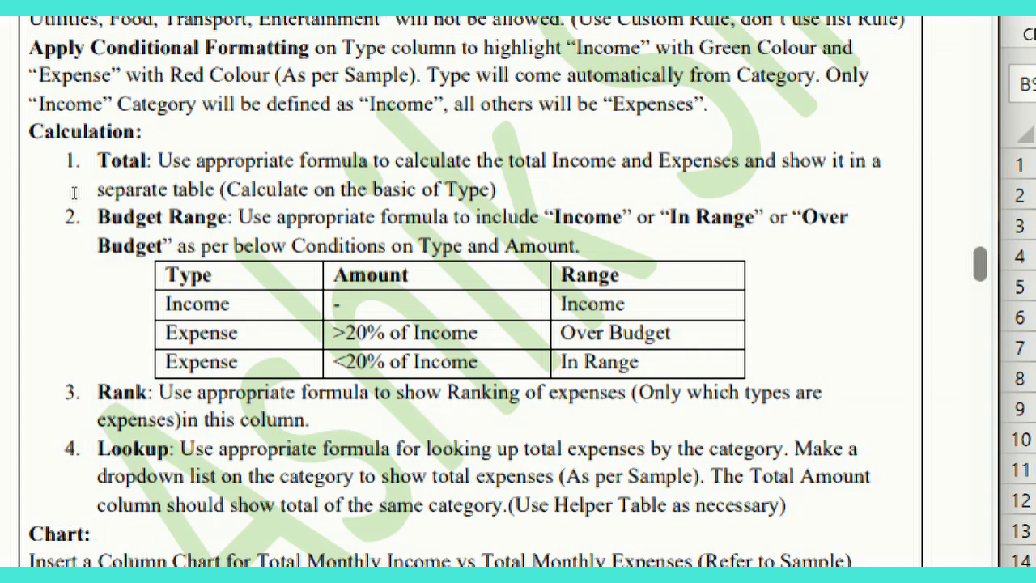
double_click(74, 192)
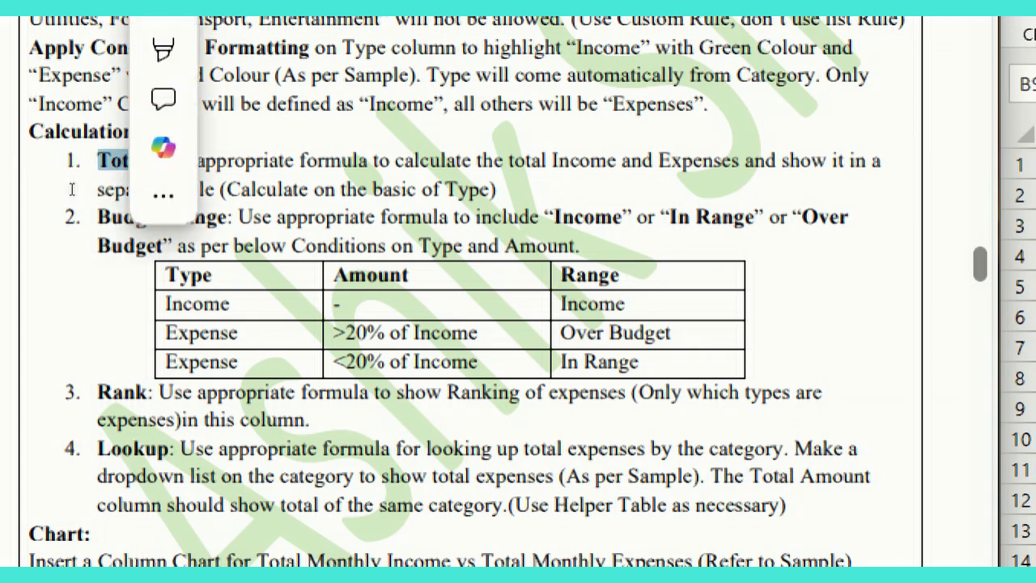
left_click(72, 190)
double_click(76, 188)
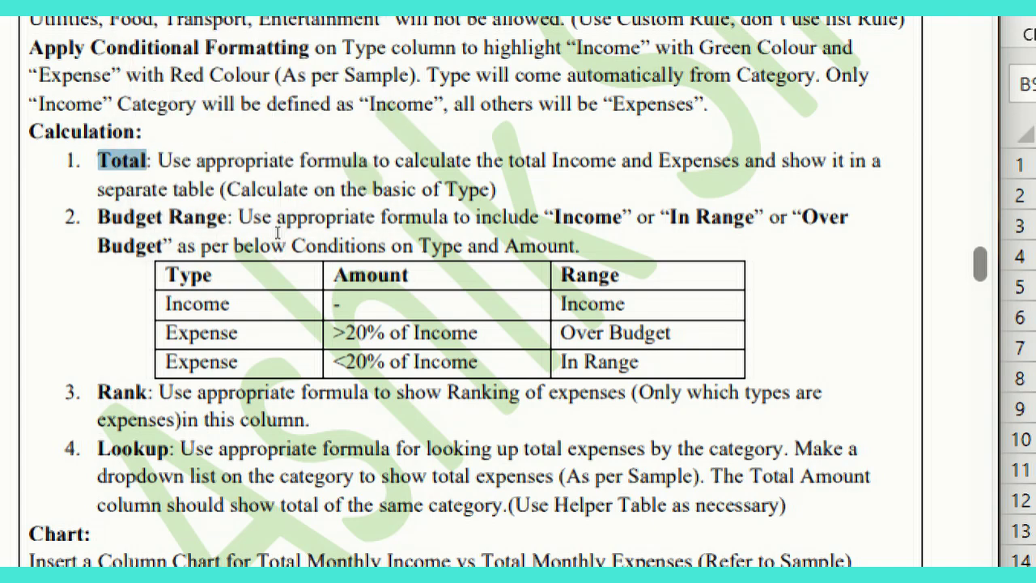
left_click(201, 223)
mouse_move(229, 189)
left_mouse_down()
mouse_move(460, 189)
mouse_move(105, 241)
mouse_move(231, 217)
mouse_move(215, 190)
left_mouse_up()
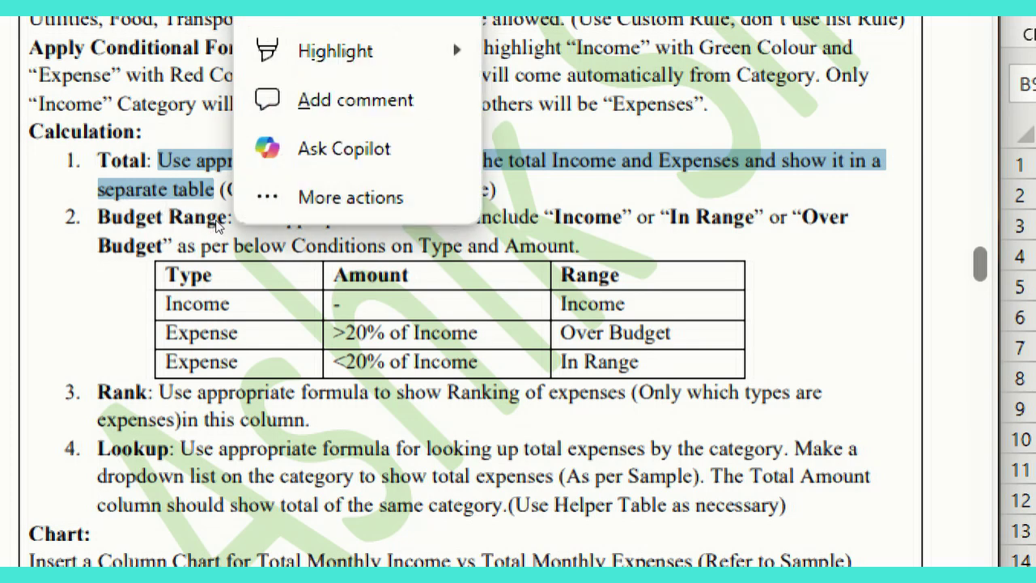
left_click(125, 272)
Step: Examine the PDF sample's summary table with its monthly income, monthly expenses and net balance rows
scroll(271, 275, "down", 15)
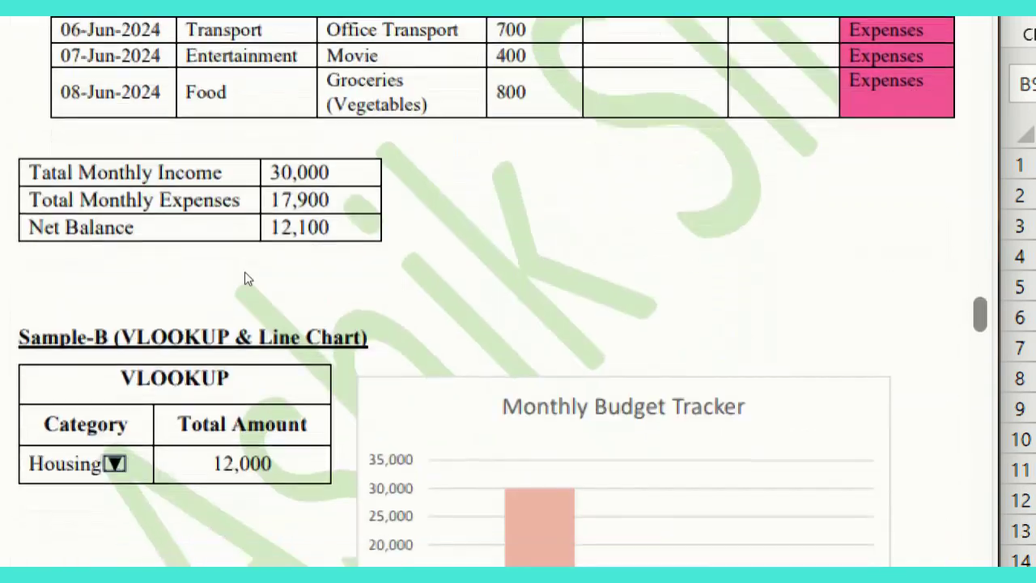
scroll(247, 278, "up", 4)
left_click_drag(95, 282, 188, 316)
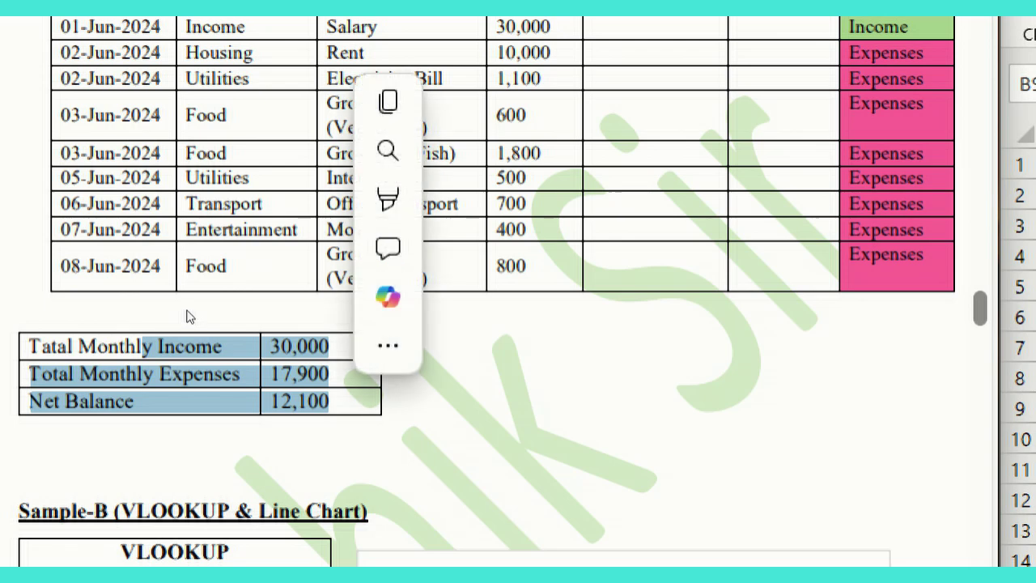
left_click(171, 312)
scroll(268, 119, "up", 2)
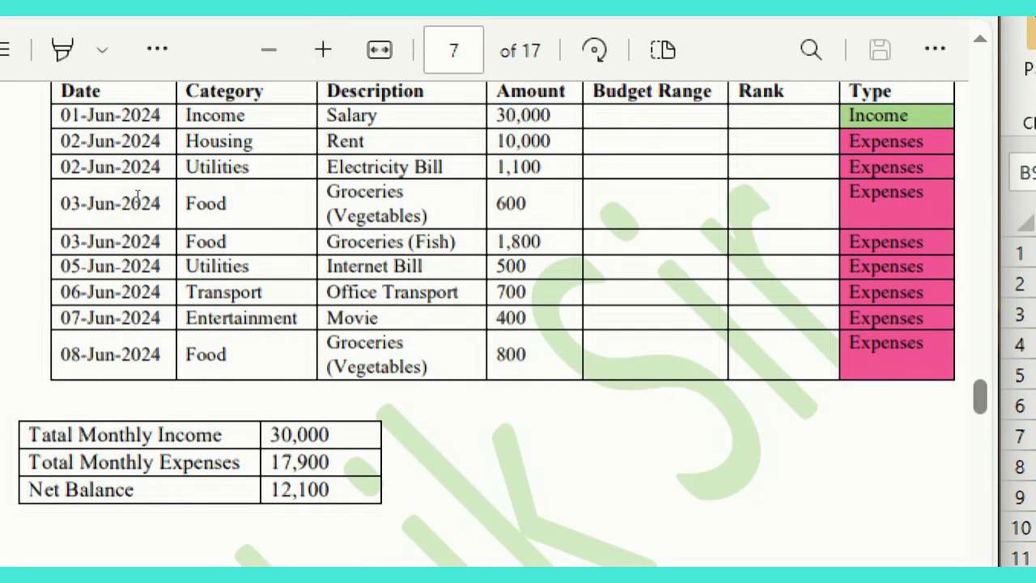
left_click_drag(189, 279, 157, 282)
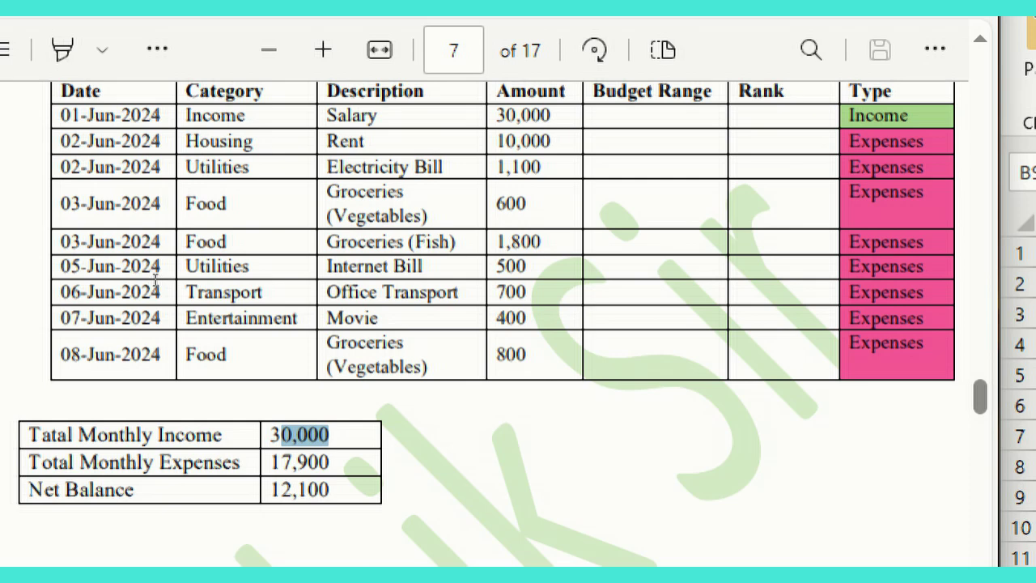
left_click(187, 293)
double_click(179, 285)
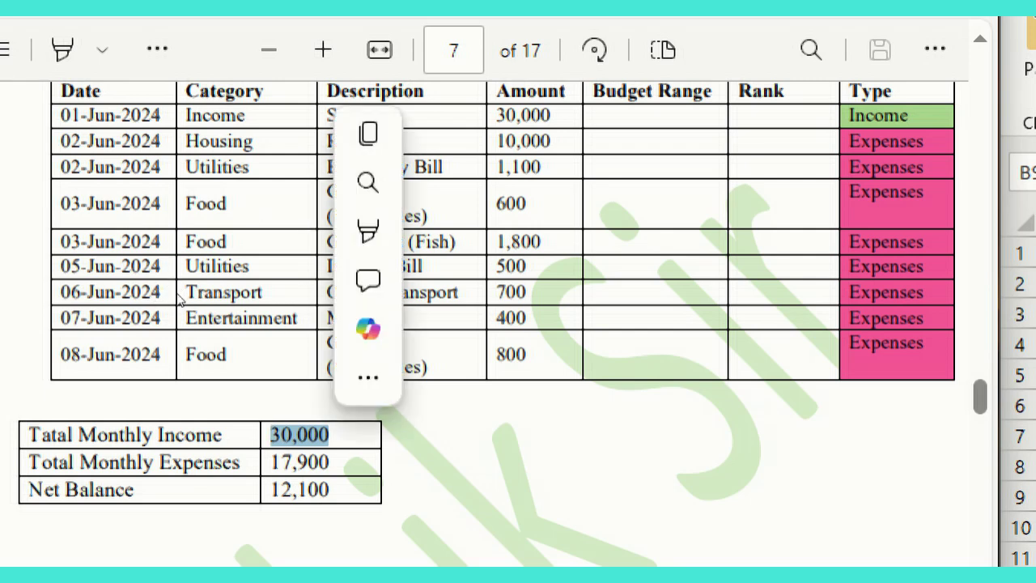
double_click(174, 295)
triple_click(174, 295)
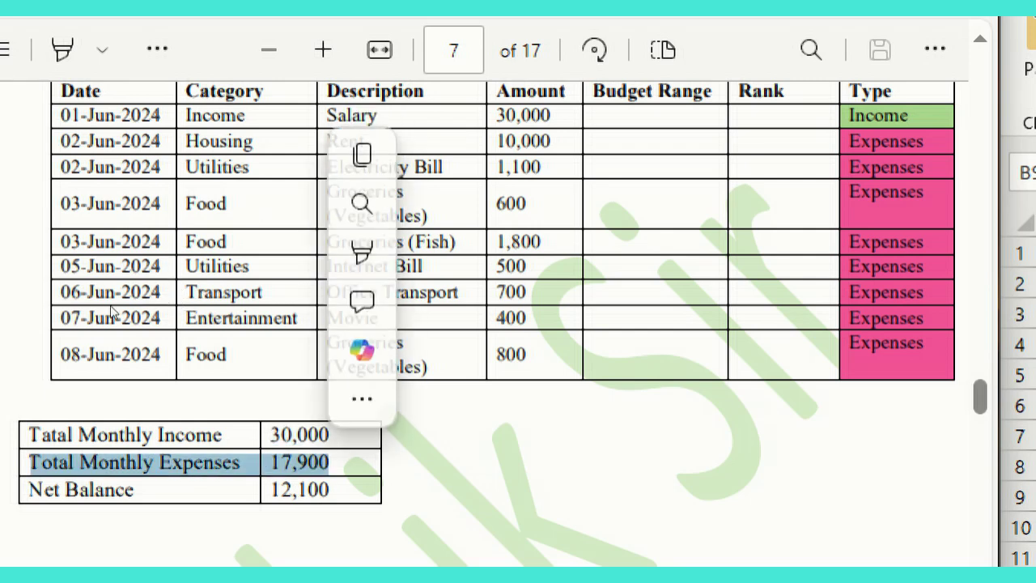
double_click(169, 315)
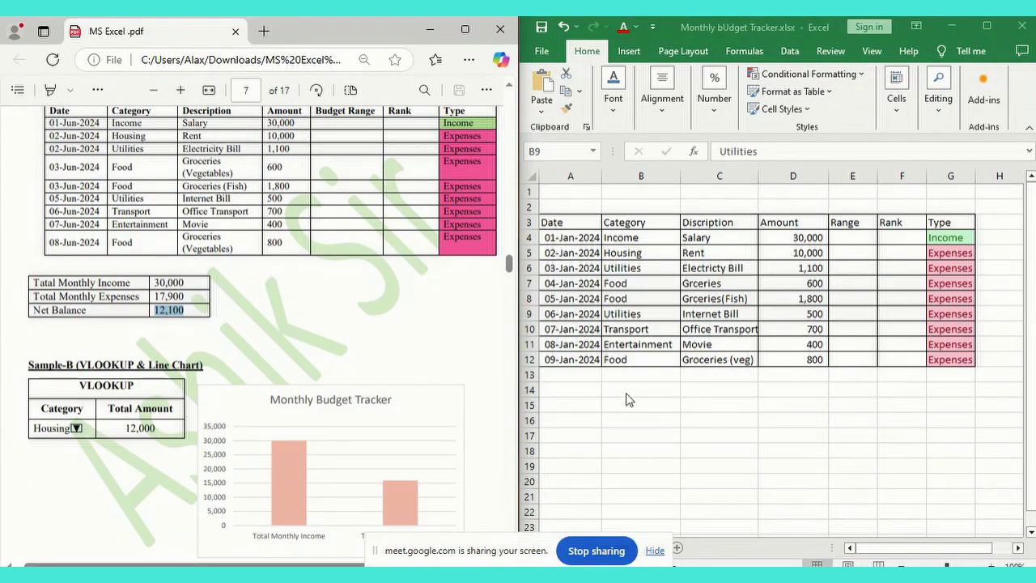
Step: Switch to the Excel worksheet and enter the label "Total Mothly Income" in A15 below the budget table
left_click(584, 400)
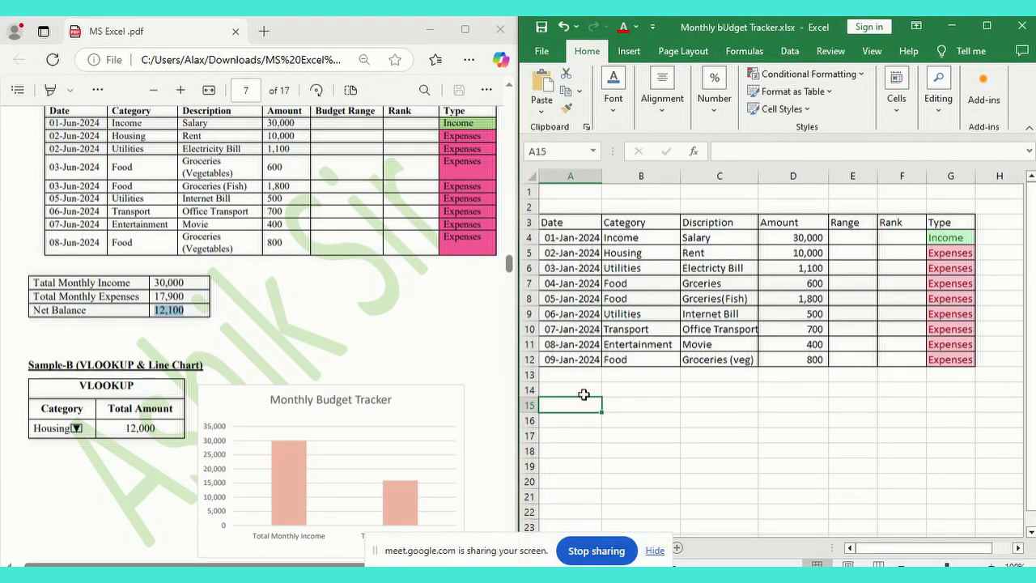
type("Tot")
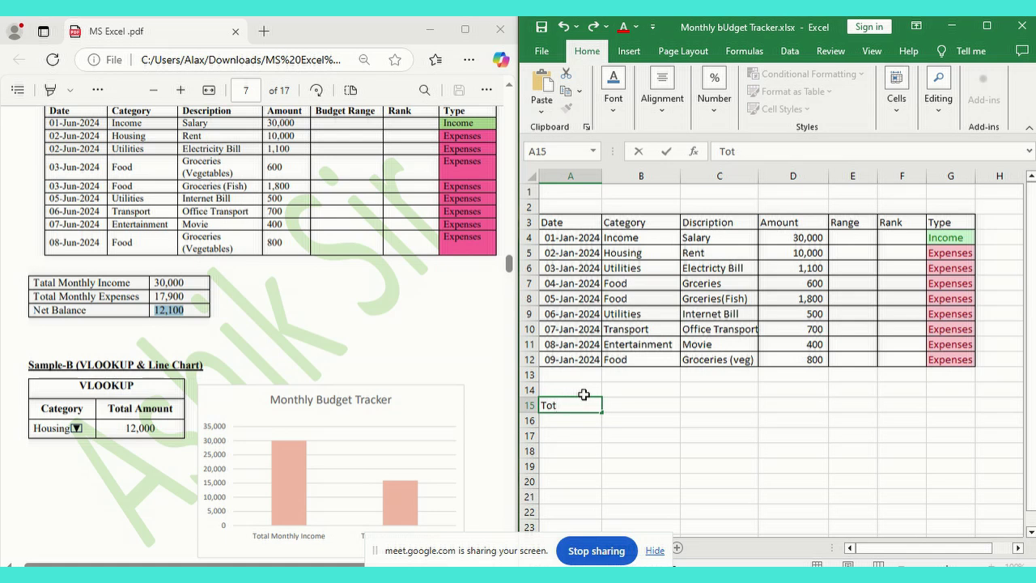
type("al Mothly Income")
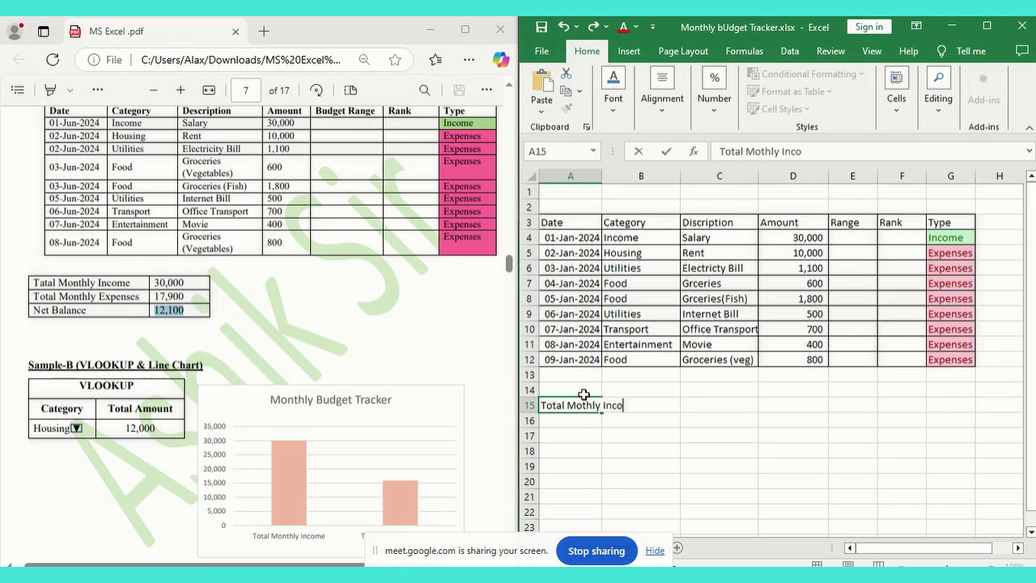
key("Tab")
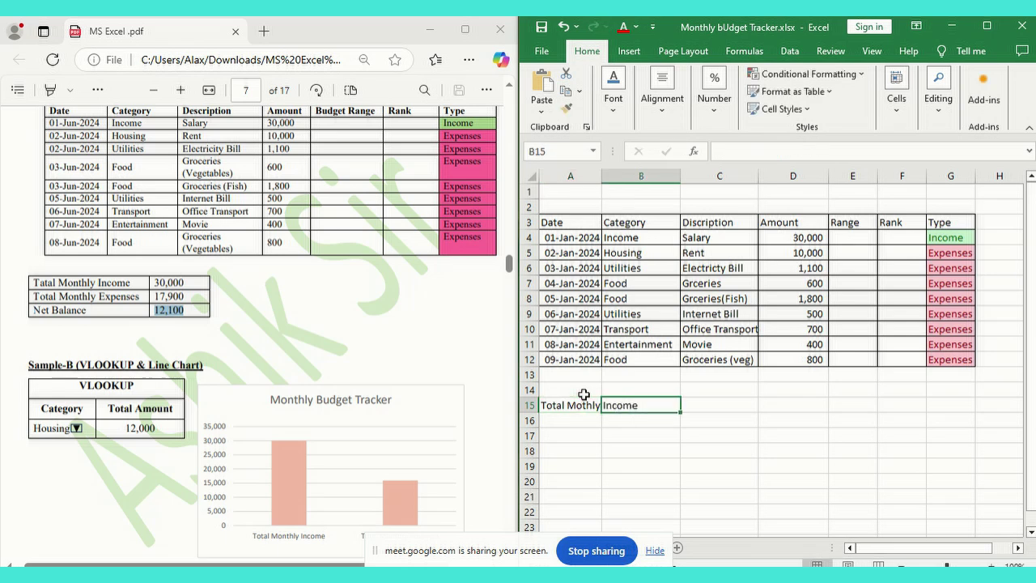
key("Tab")
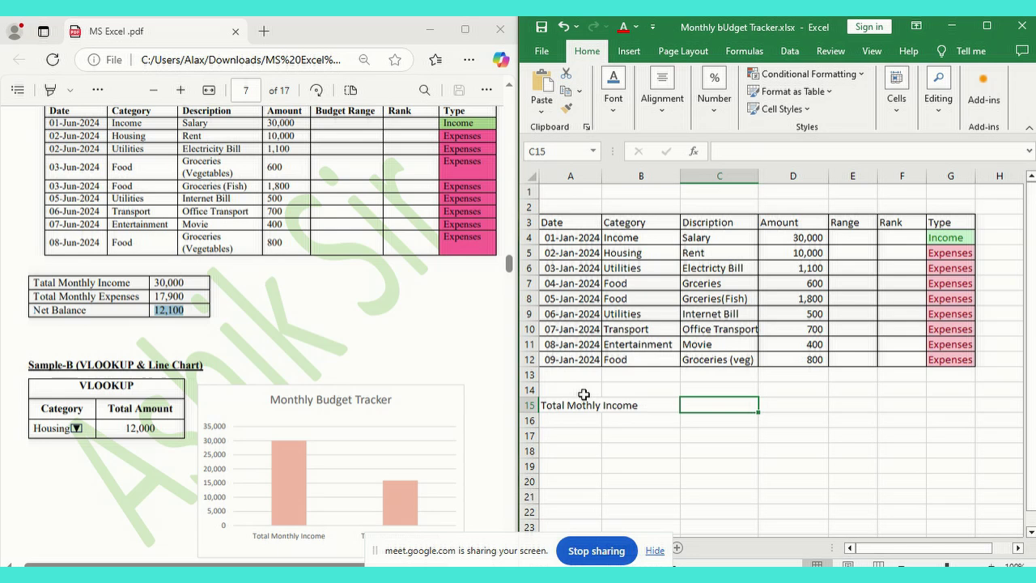
Step: Start the second summary label in A16 with the text "Total Mo"
key("Down")
key("Left")
key("Left")
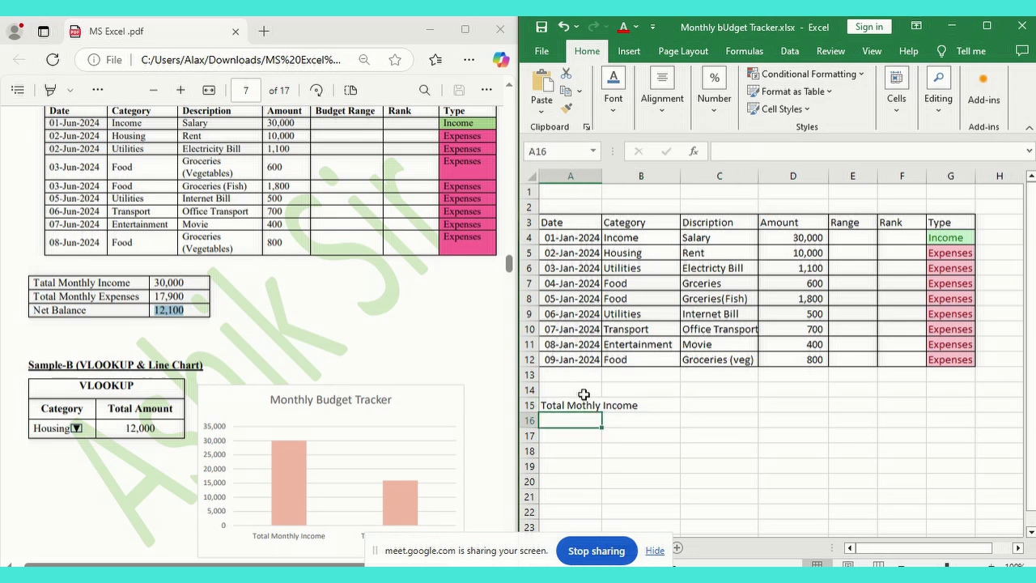
type("Total Mo")
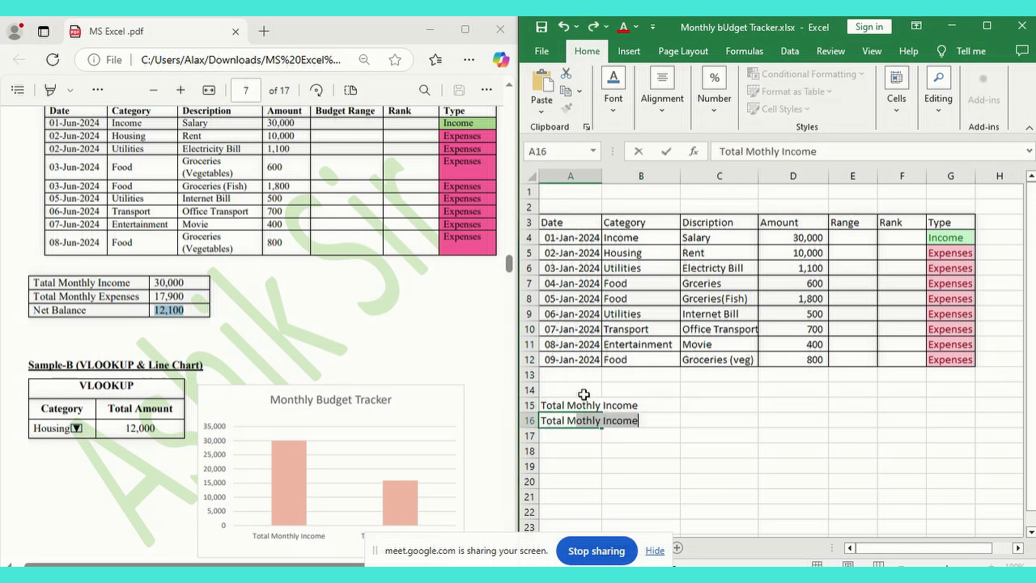
type("n")
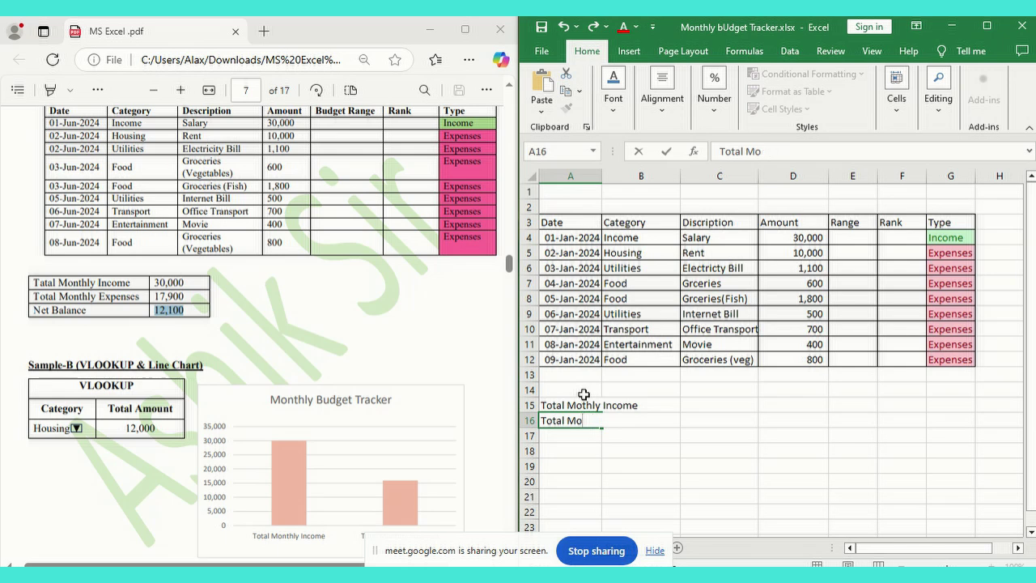
Step: Correct the spelling of the label in A15 to "Total Monthly Income"
key("Up")
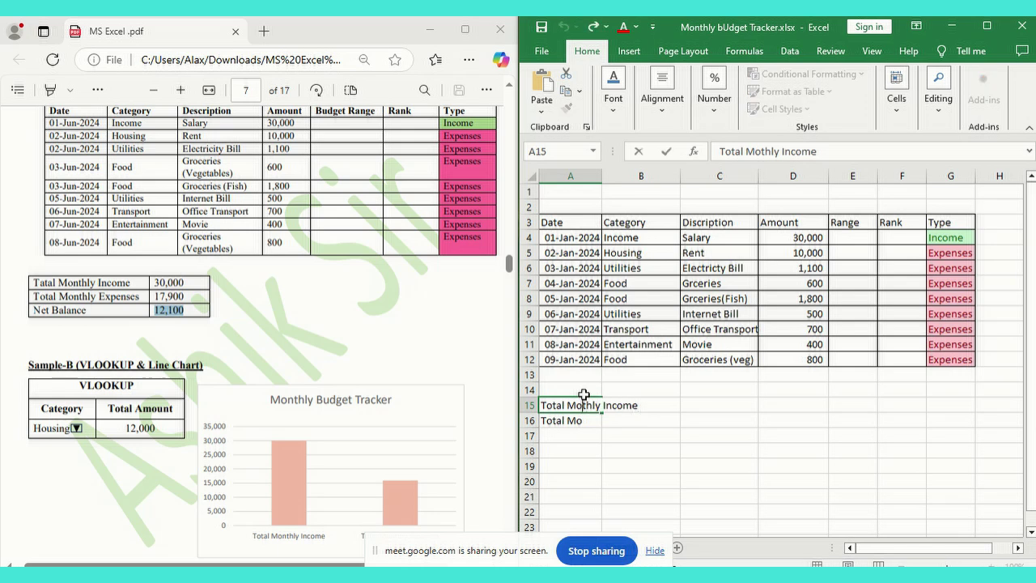
double_click(583, 395)
type("n")
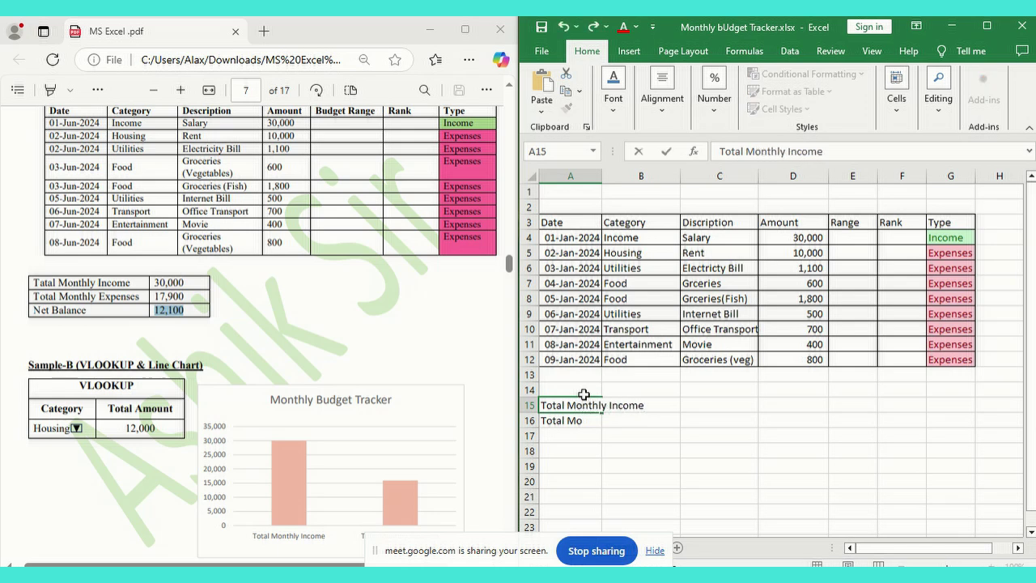
key("Return")
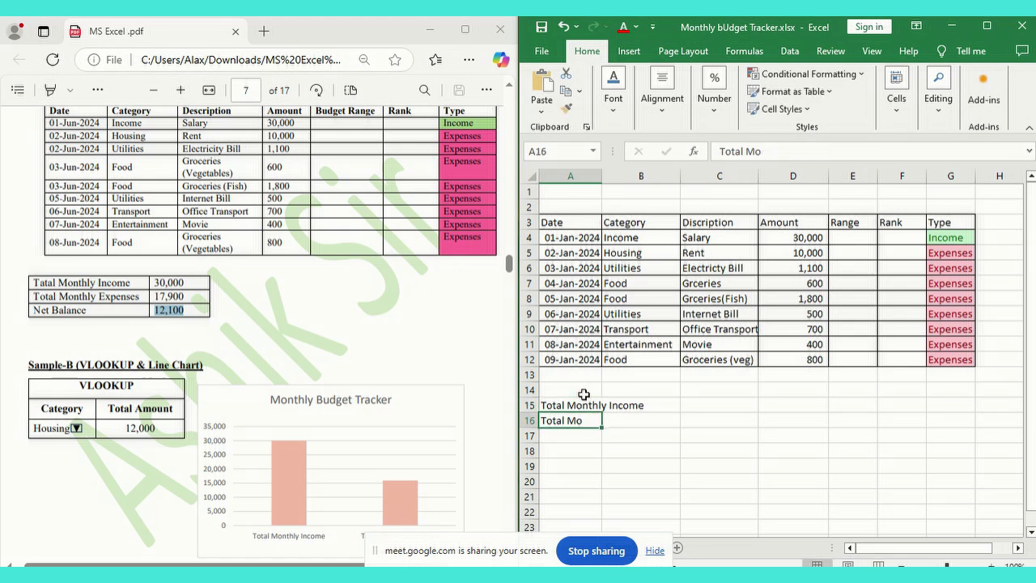
Step: Complete the label in A16 so that it reads "Total Monthly Expenses"
key("F2")
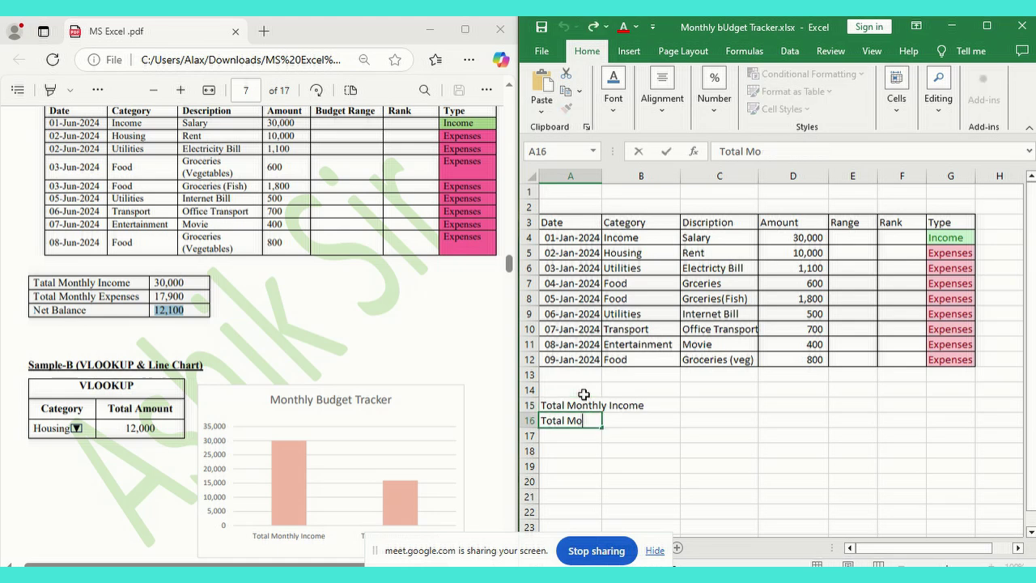
type("nthly Income")
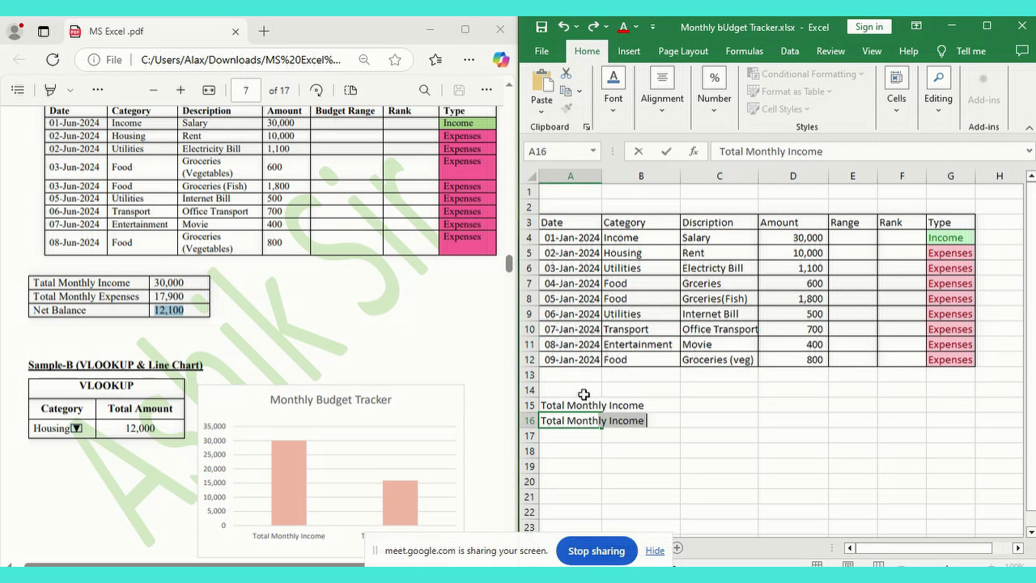
key("BackSpace")
key("BackSpace")
key("BackSpace")
key("BackSpace")
key("BackSpace")
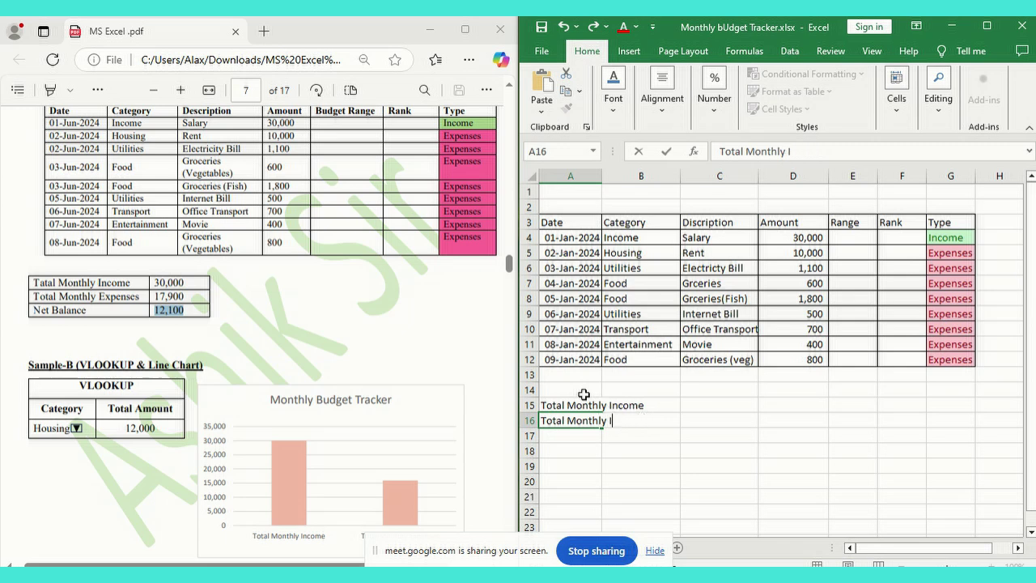
type("Expenses")
key("Return")
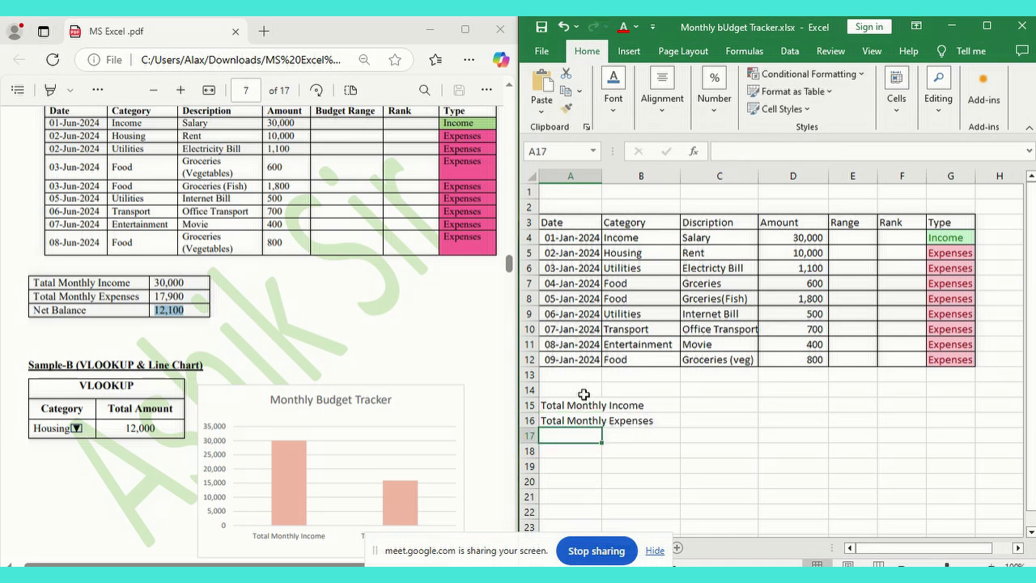
Step: Enter the third summary label "Net Balance" in A17
left_click(713, 410)
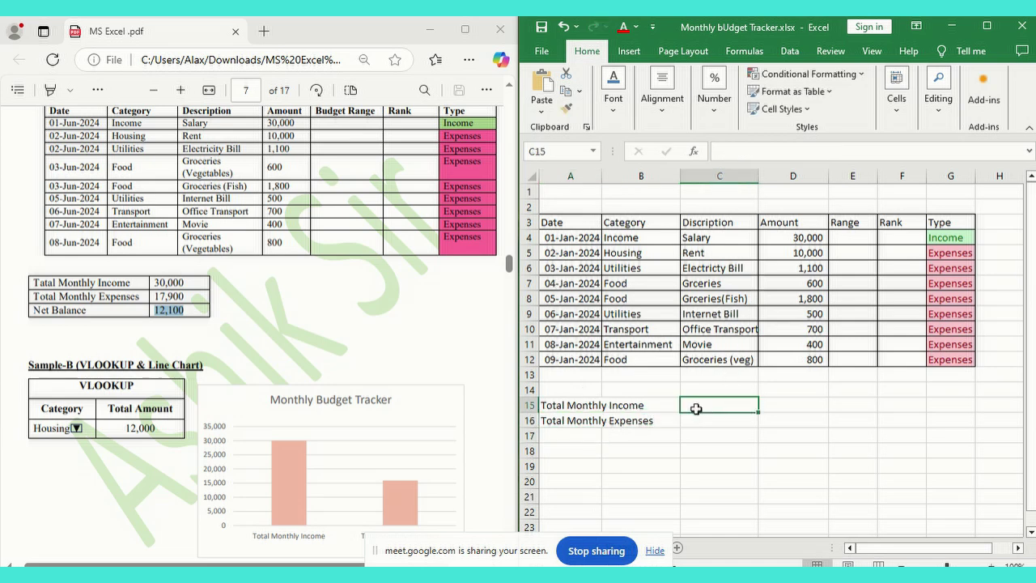
left_click(589, 437)
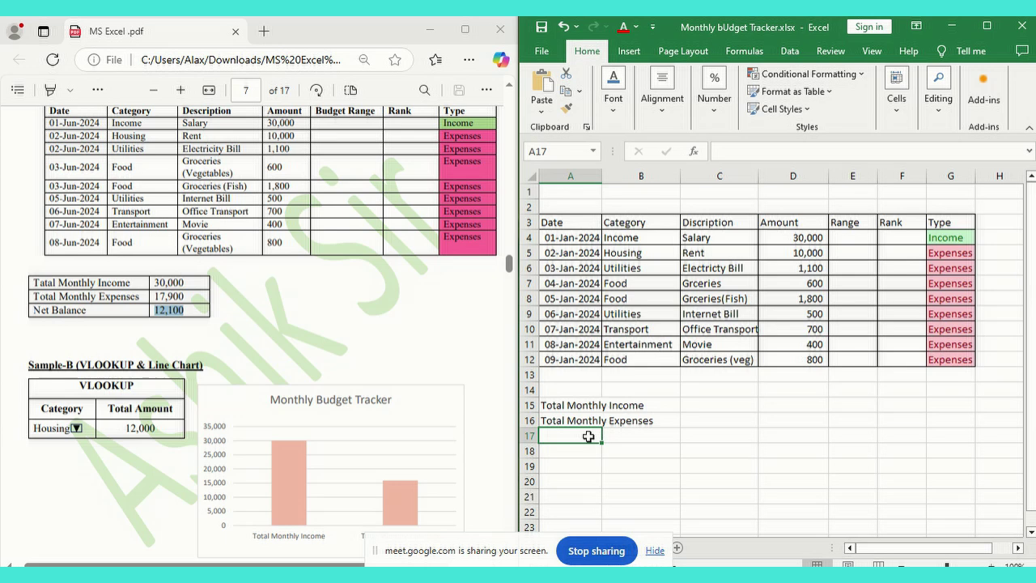
type("Net Balance")
key("Tab")
Step: Apply all borders to the summary table range A15:C17
left_click_drag(576, 404, 708, 435)
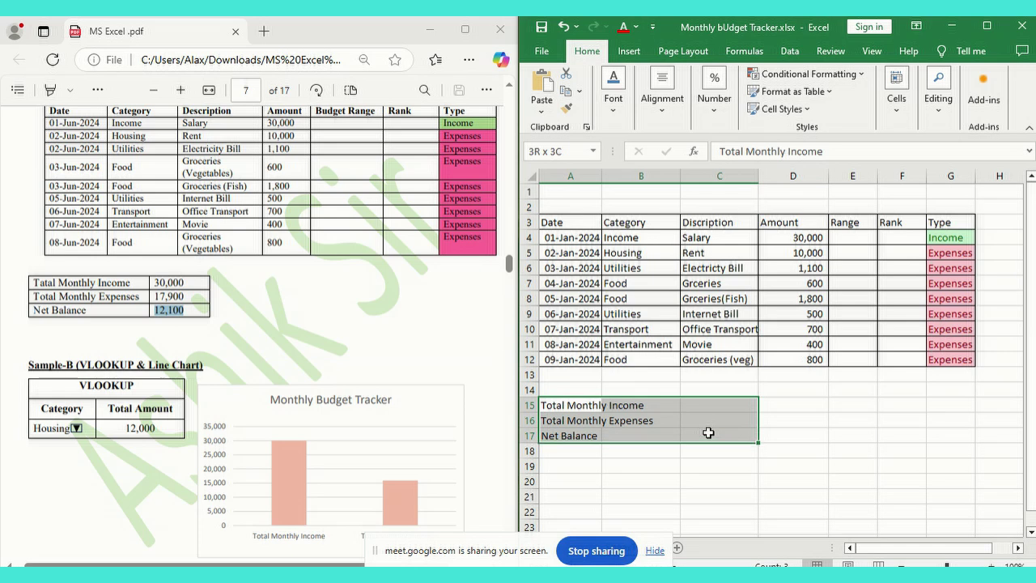
left_click(622, 119)
left_click(678, 172)
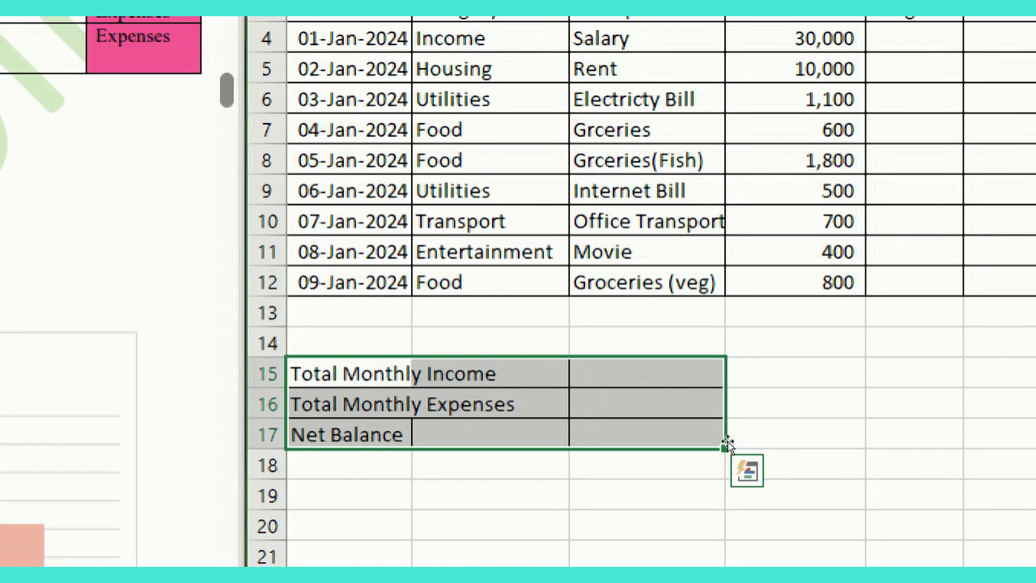
Step: Merge and center the "Total Monthly Income" label across A15:B15
key("Right")
key("Left")
key("shift+Right")
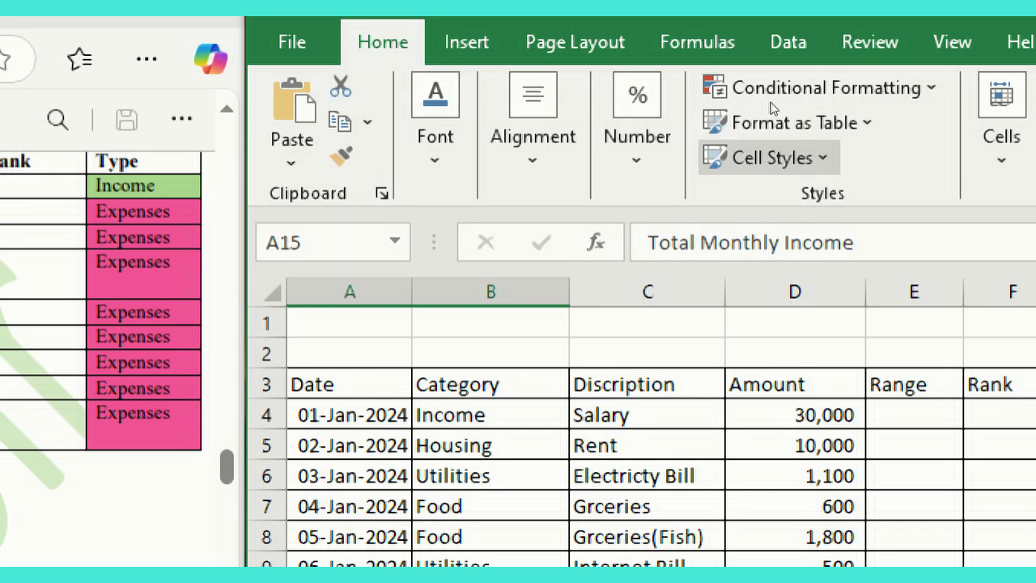
left_click(435, 136)
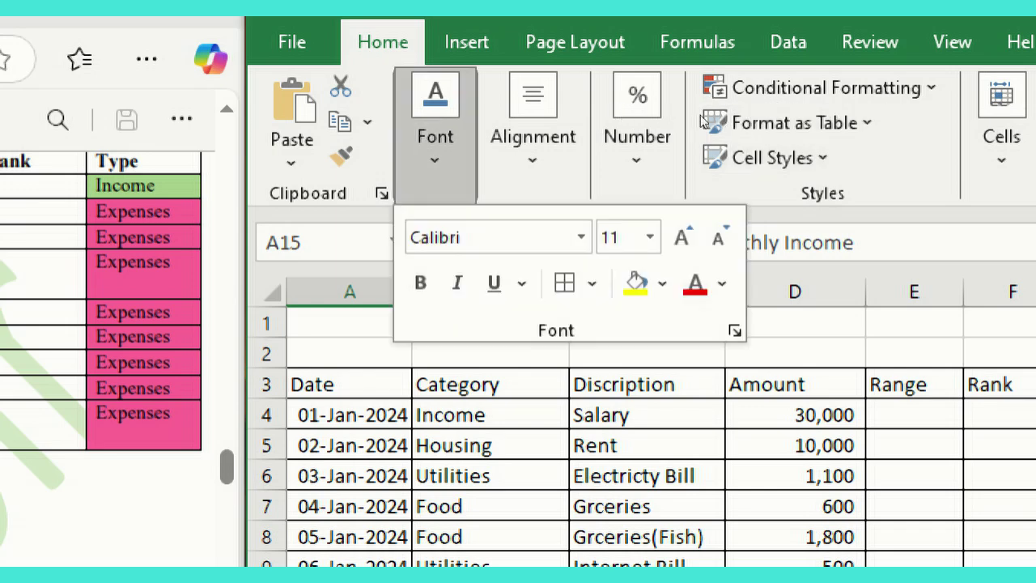
left_click(533, 136)
left_click(769, 284)
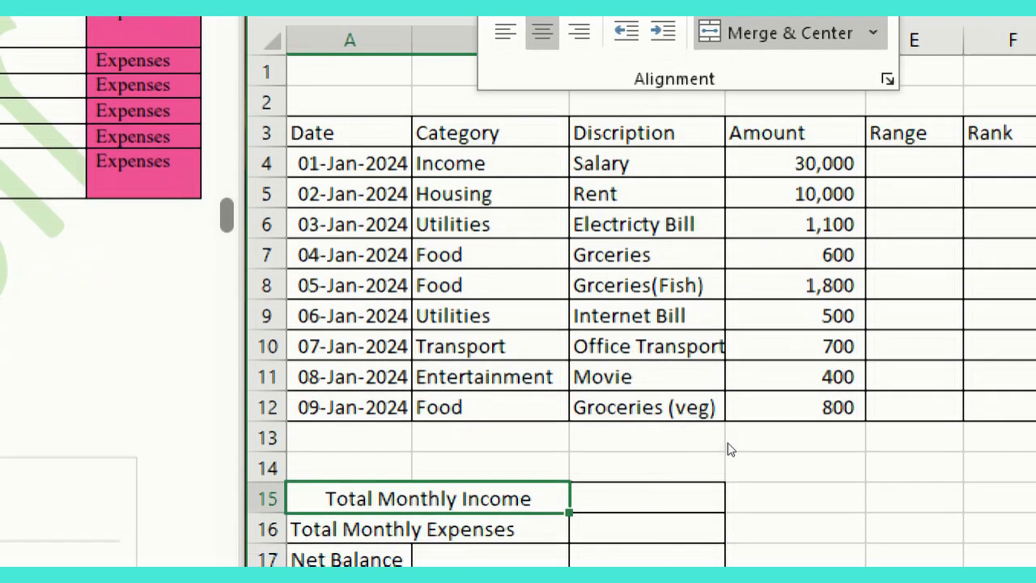
scroll(694, 438, "down", 4)
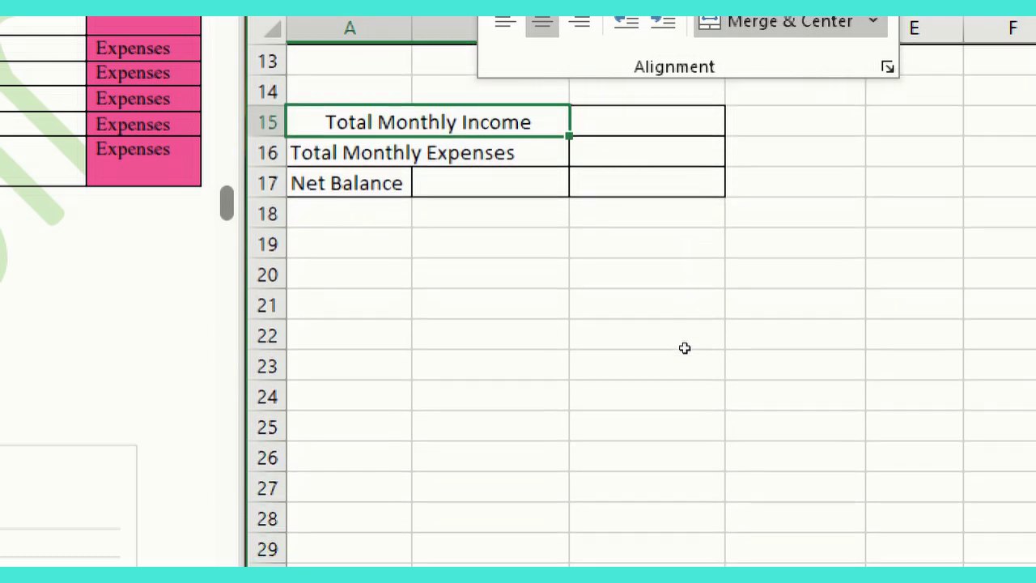
Step: Merge and center the "Total Monthly Expenses" label across A16:B16
key("Down")
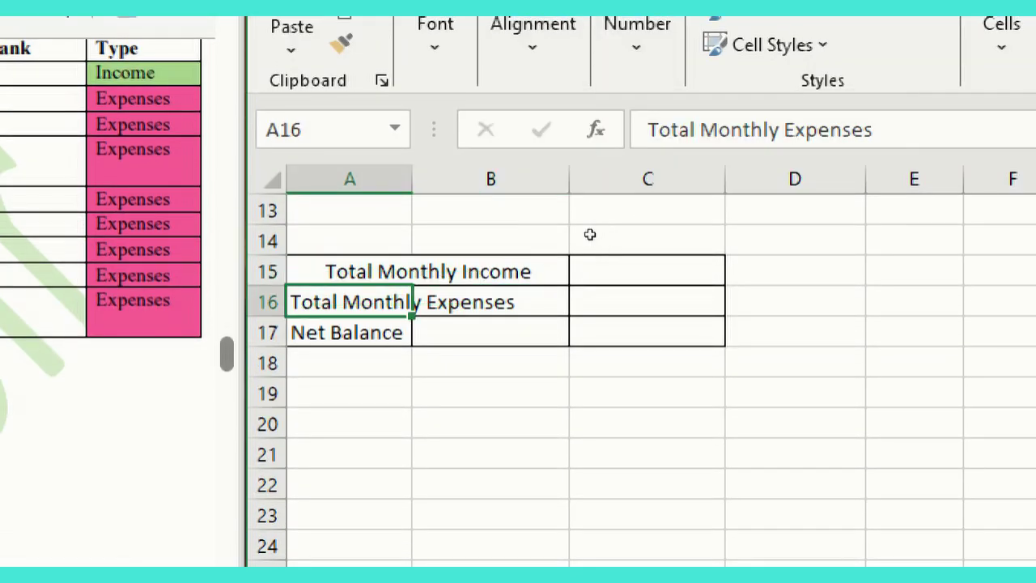
key("shift+Right")
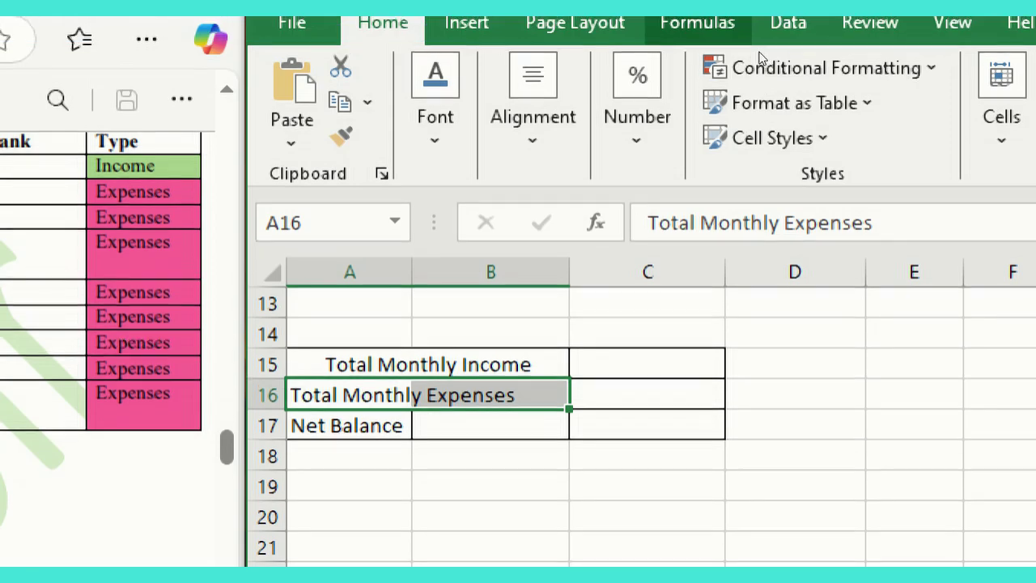
left_click(436, 116)
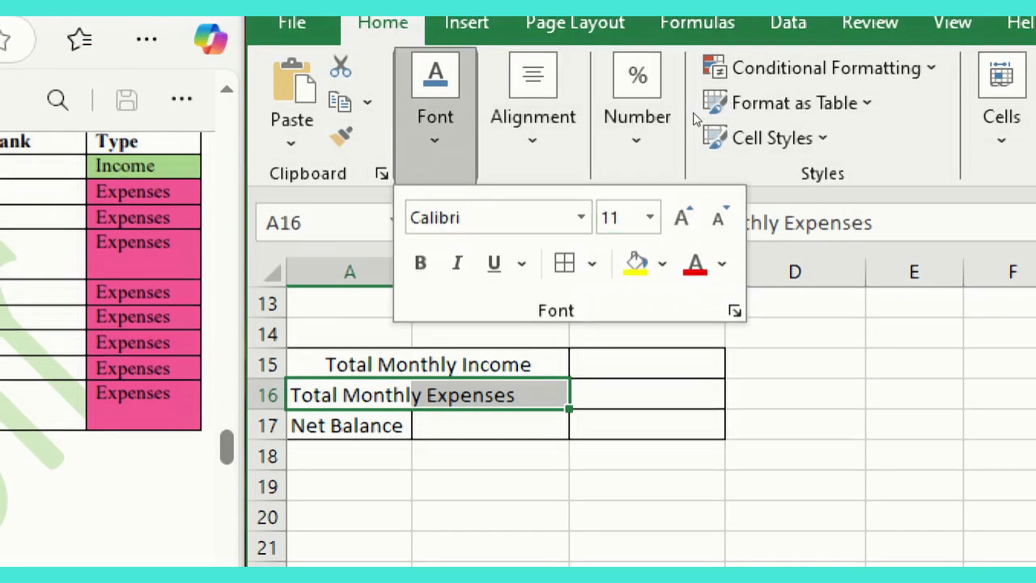
left_click(532, 117)
left_click(777, 264)
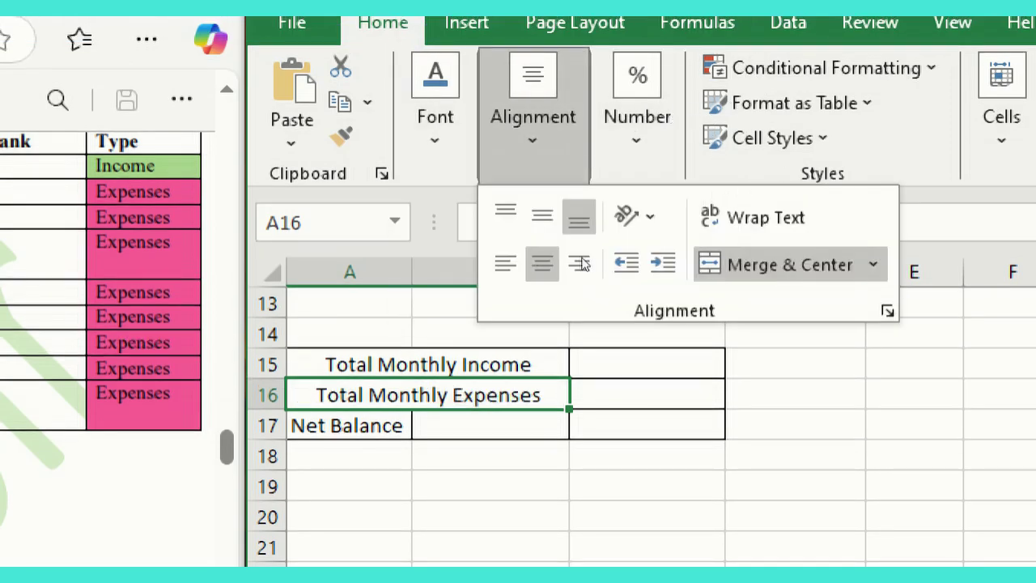
Step: Merge and center the "Net Balance" label across A17:B17
left_click_drag(350, 426, 493, 425)
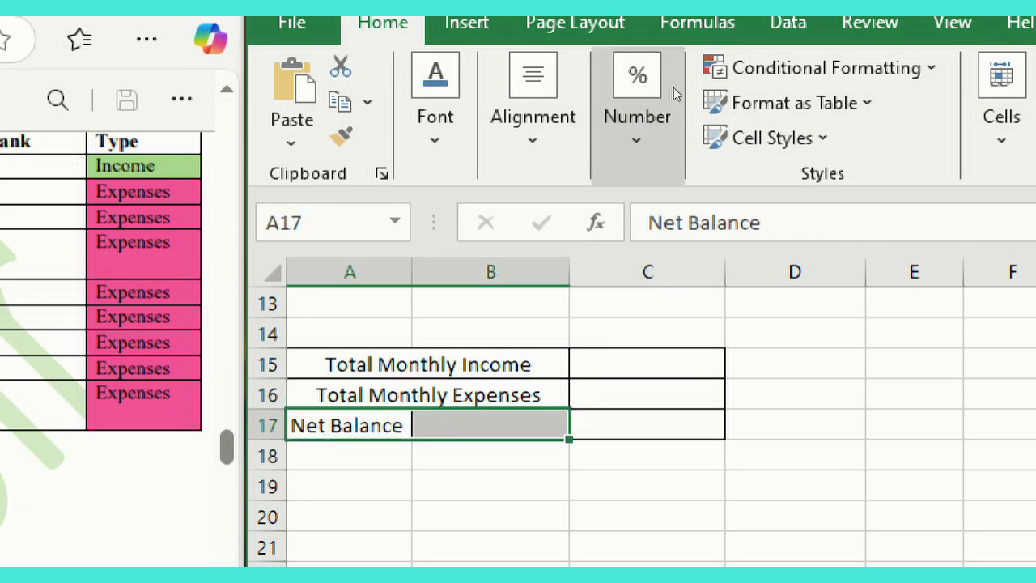
left_click(532, 116)
left_click(781, 265)
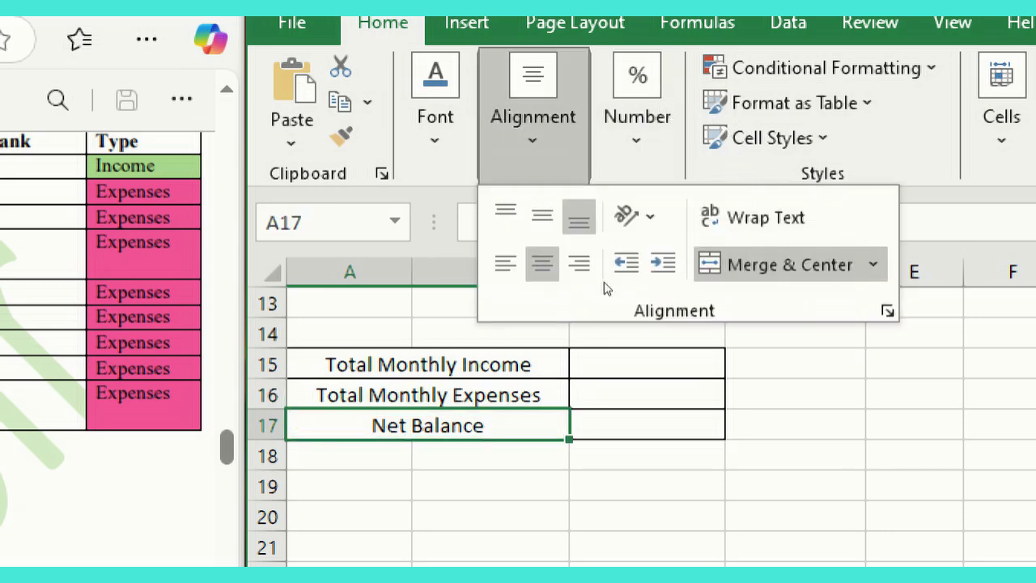
Step: Left-align the three merged summary labels in A15:B17 and align them vertically to the middle
left_click_drag(428, 364, 427, 426)
left_click(533, 117)
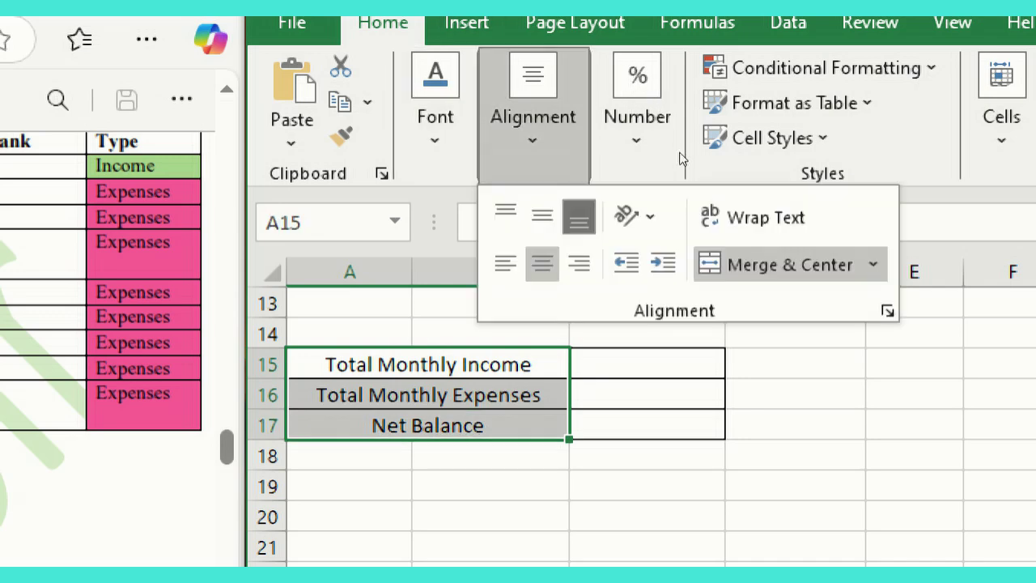
left_click(506, 263)
left_click(542, 215)
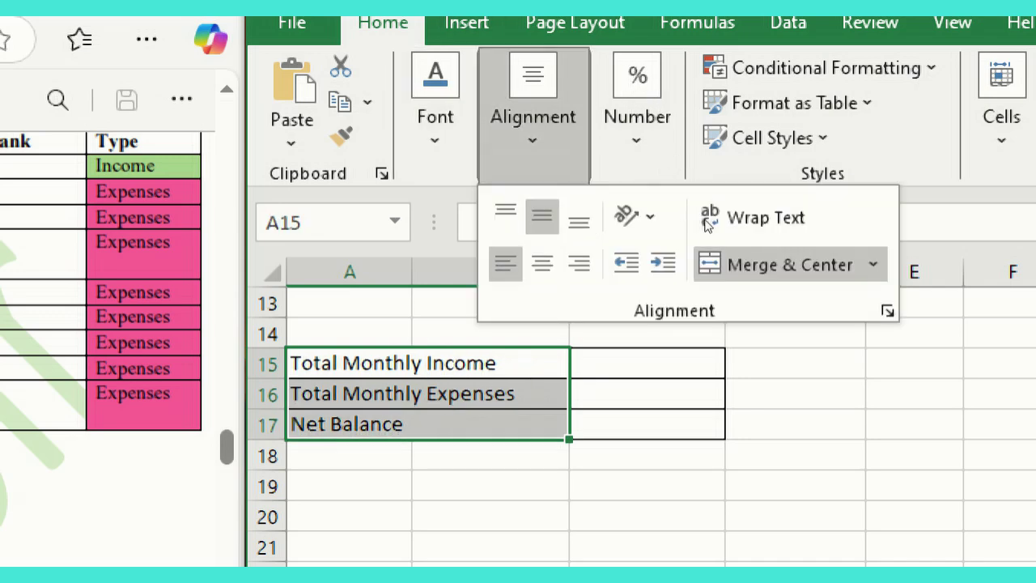
left_click(621, 364)
left_click(647, 394)
left_click(647, 364)
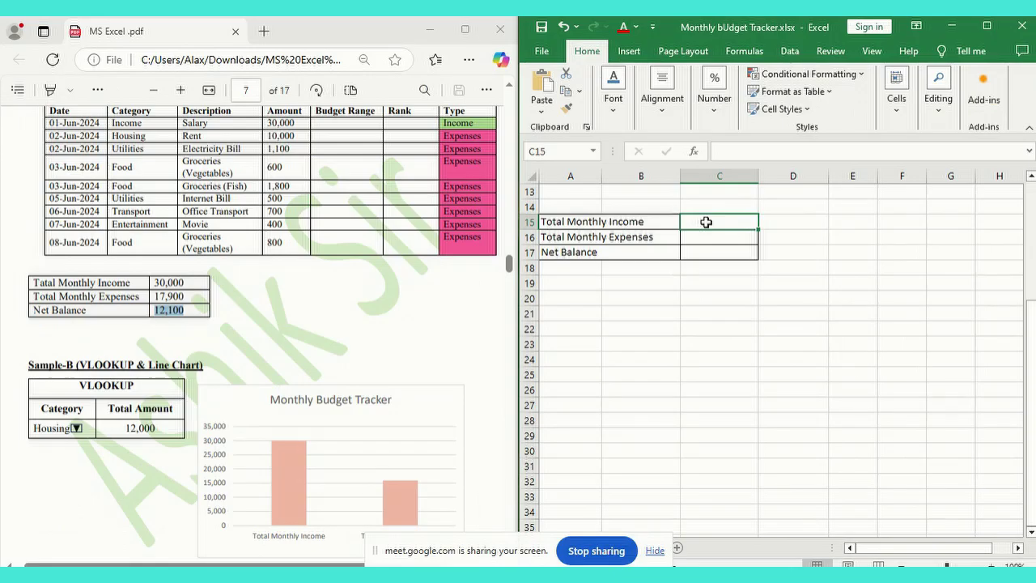
Step: Change the category in B8 to "Income" and check that row's type and amount against the salary amount
scroll(706, 221, "up", 4)
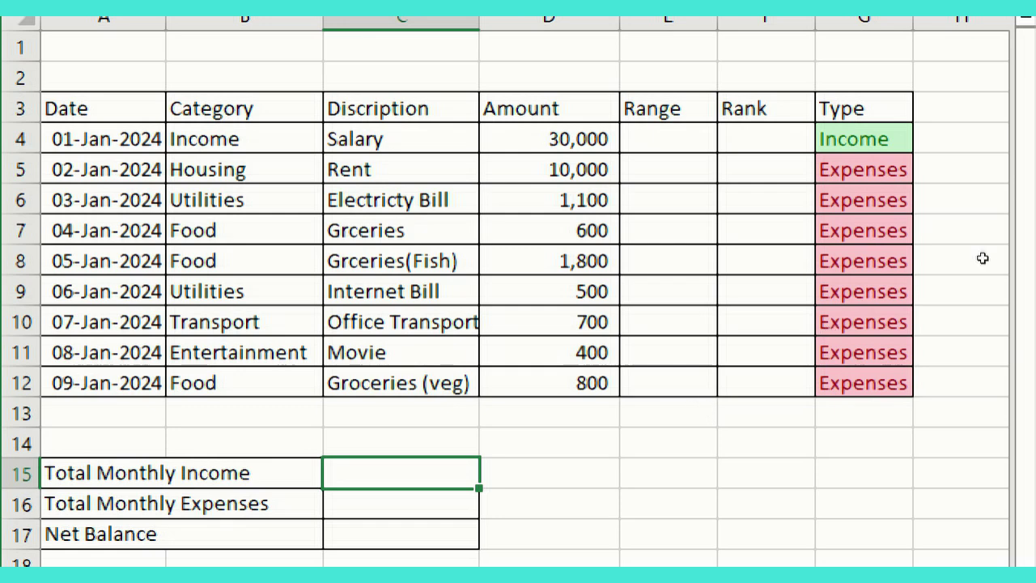
left_click_drag(862, 139, 863, 383)
key("ctrl+z")
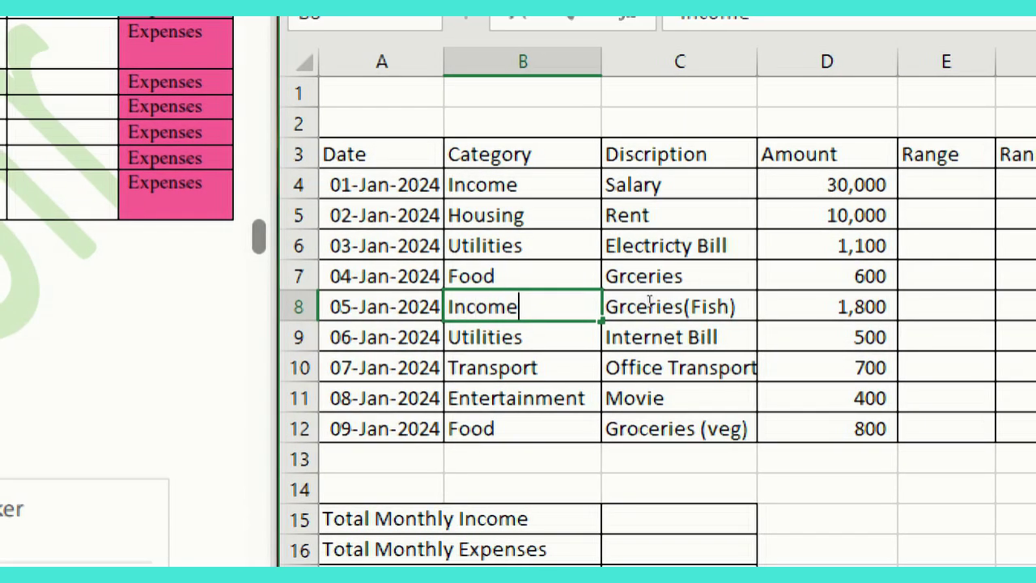
key("Return")
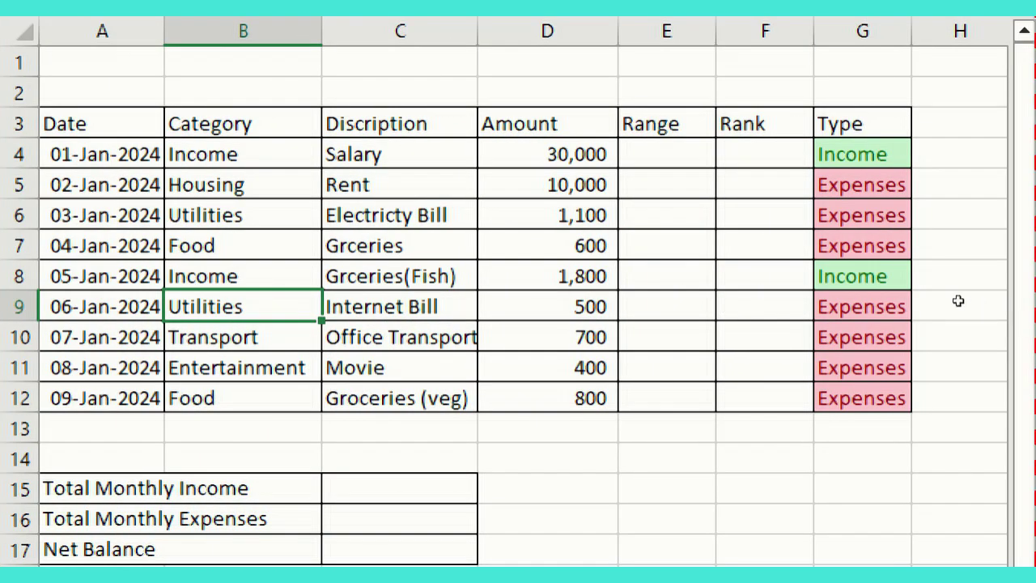
left_click(862, 275)
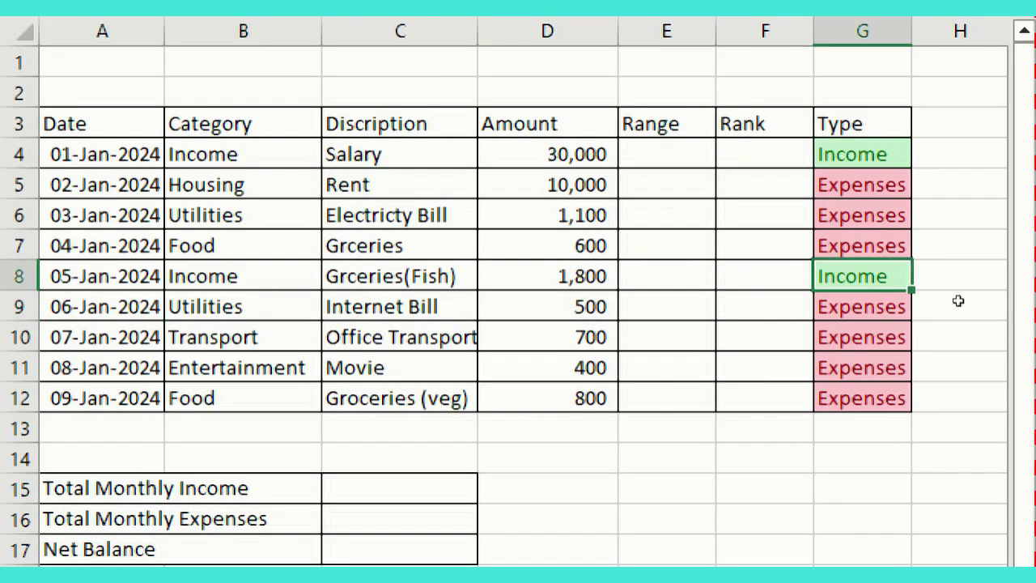
left_click(547, 276)
left_click(547, 154)
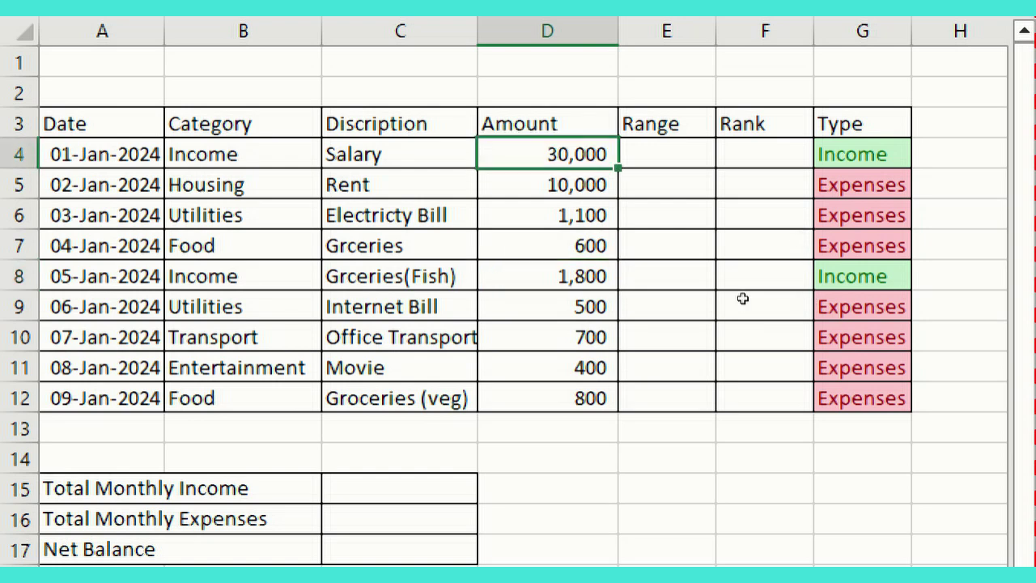
Step: Enter the beginning of the total monthly income formula, =sumif, in C15
left_click(399, 488)
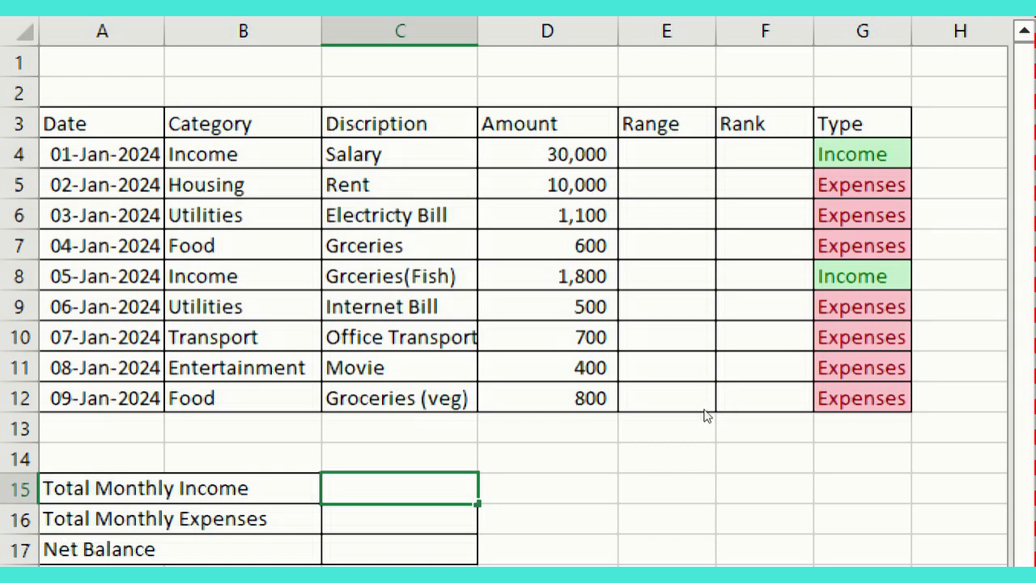
type("=sumf")
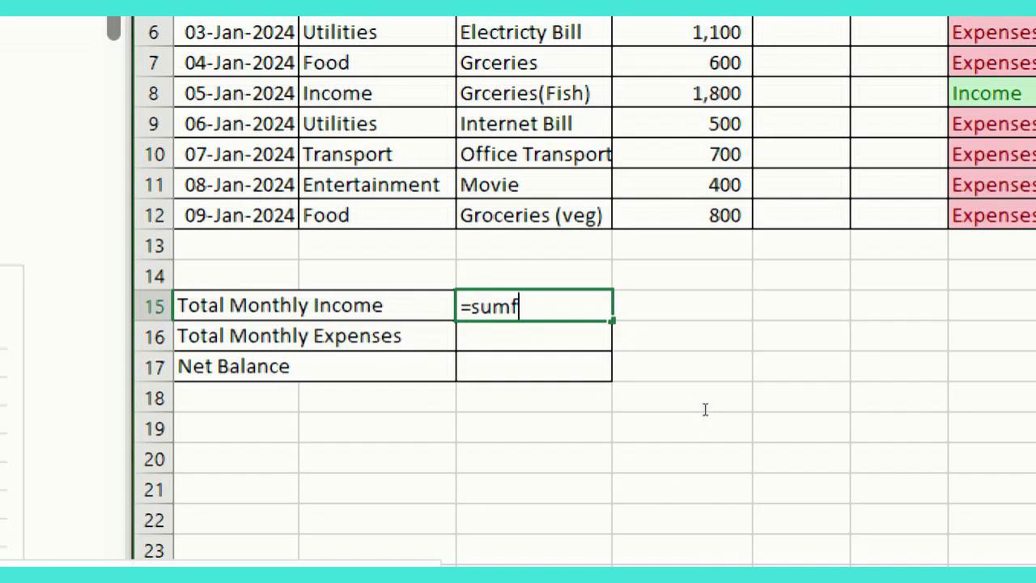
key("BackSpace")
type("i")
key("Tab")
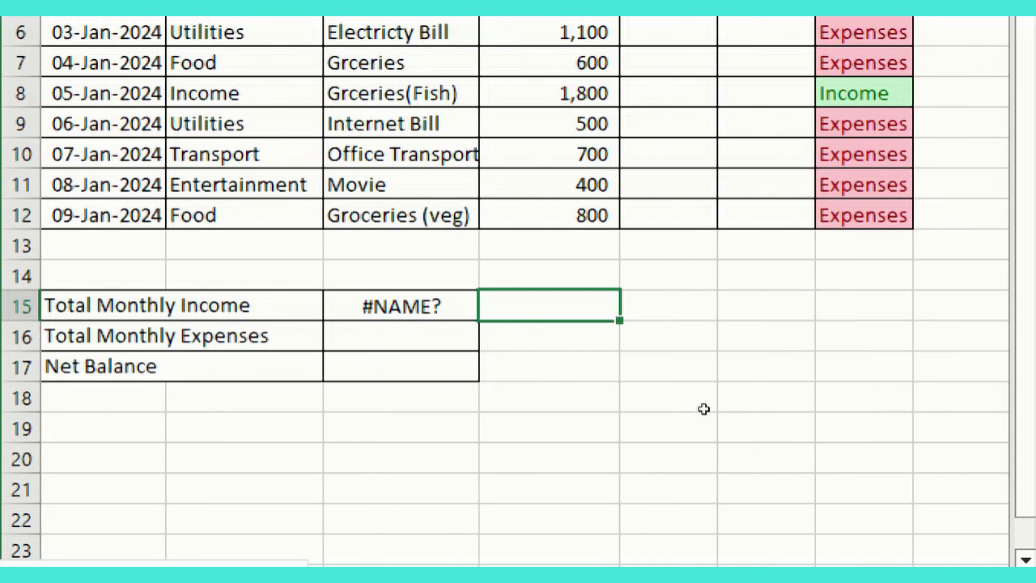
key("Left")
key("F2")
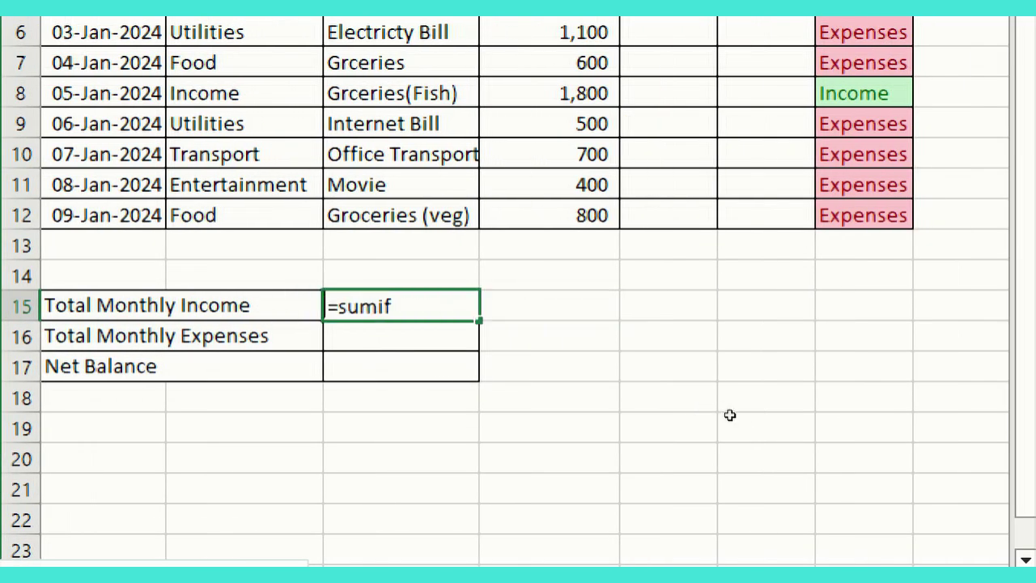
type("(")
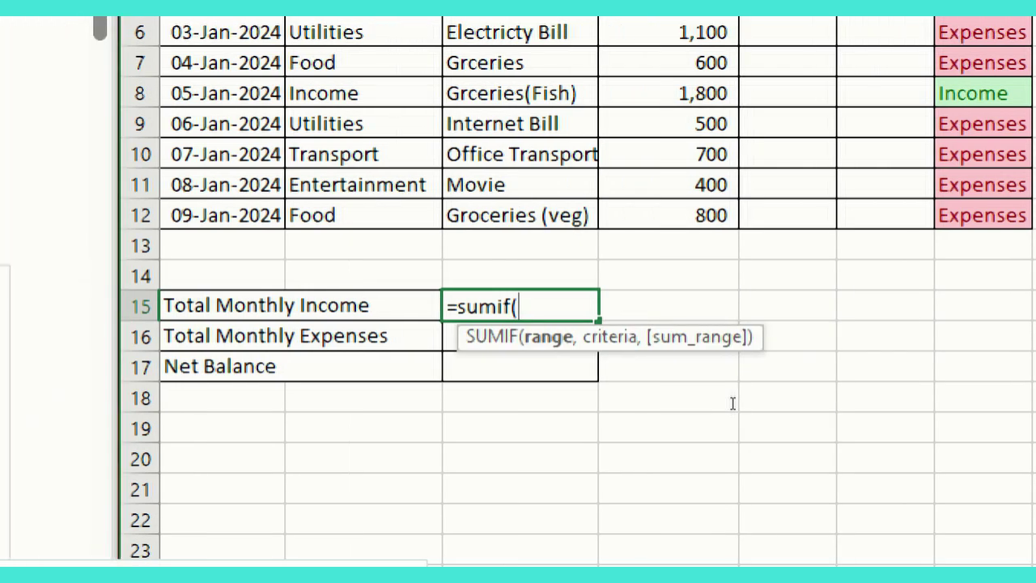
key("Return")
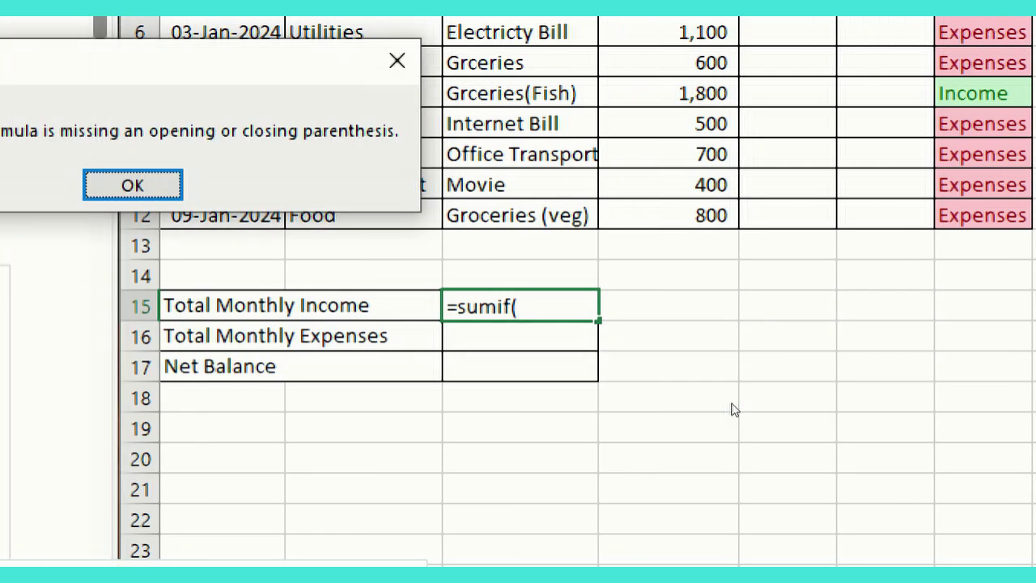
key("Return")
key("Escape")
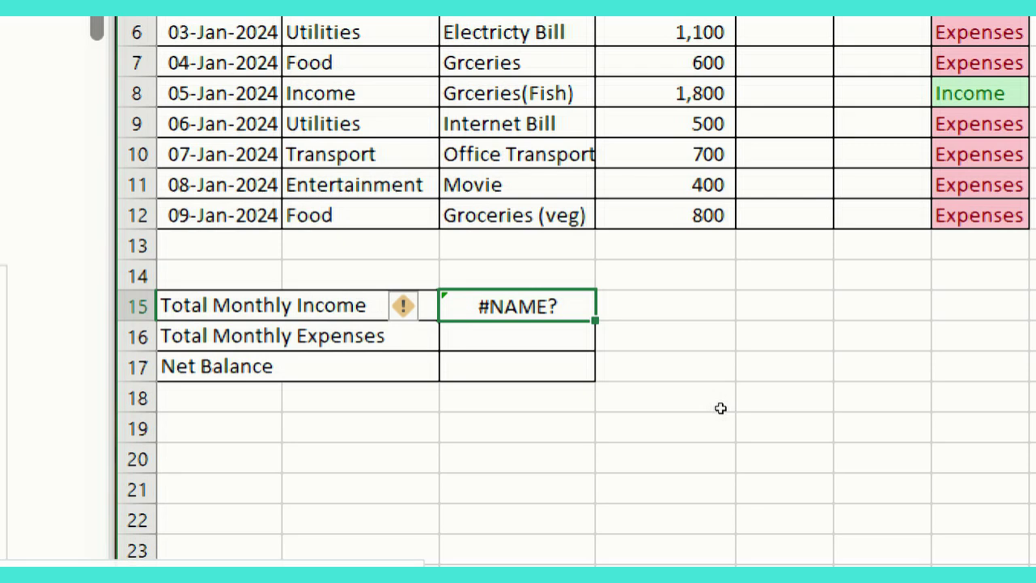
Step: Complete the total monthly income formula in C15 as =SUMIF(G4:G12,"Income",D4:D12)
key("F2")
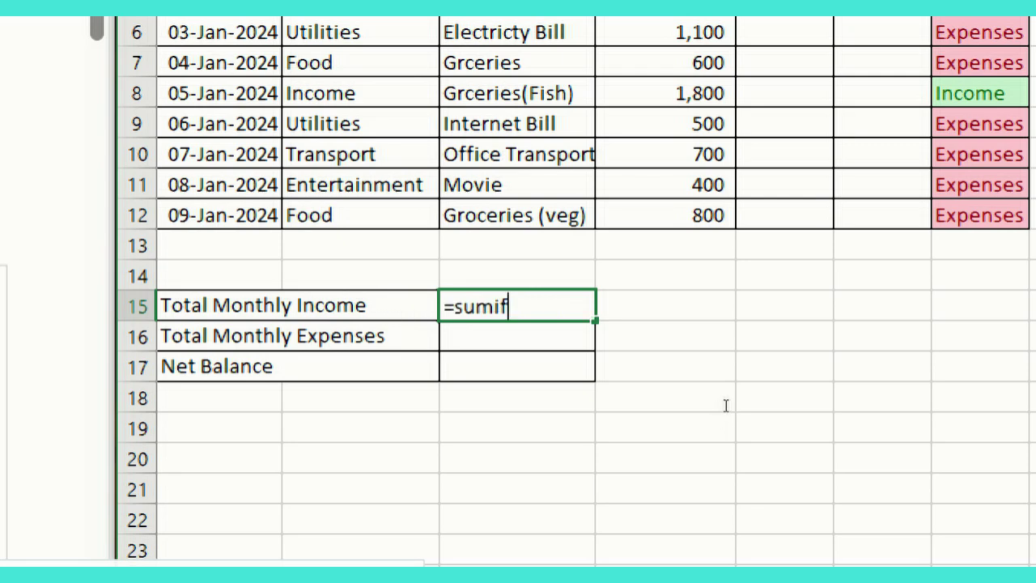
type("(")
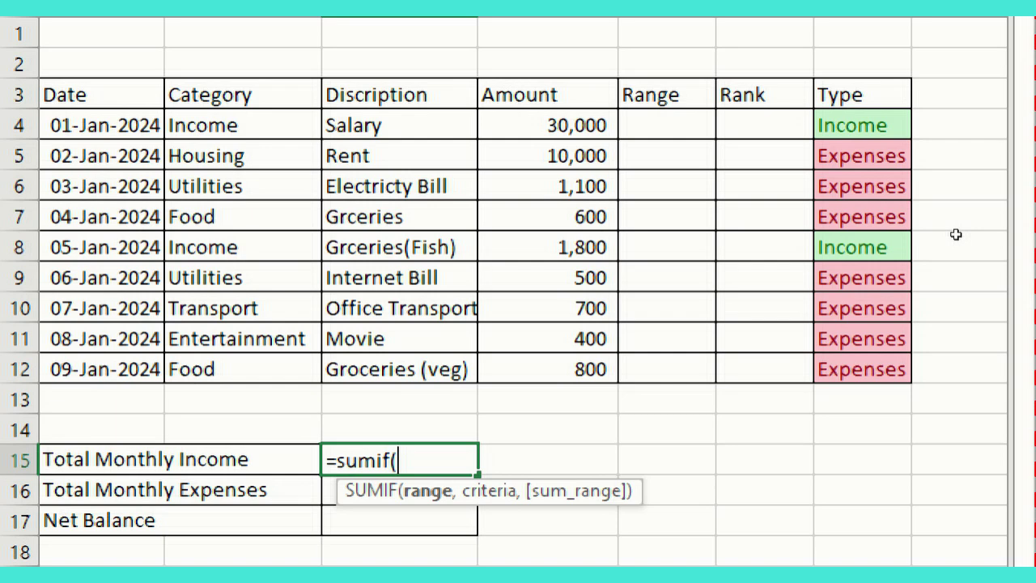
left_click_drag(956, 234, 953, 357)
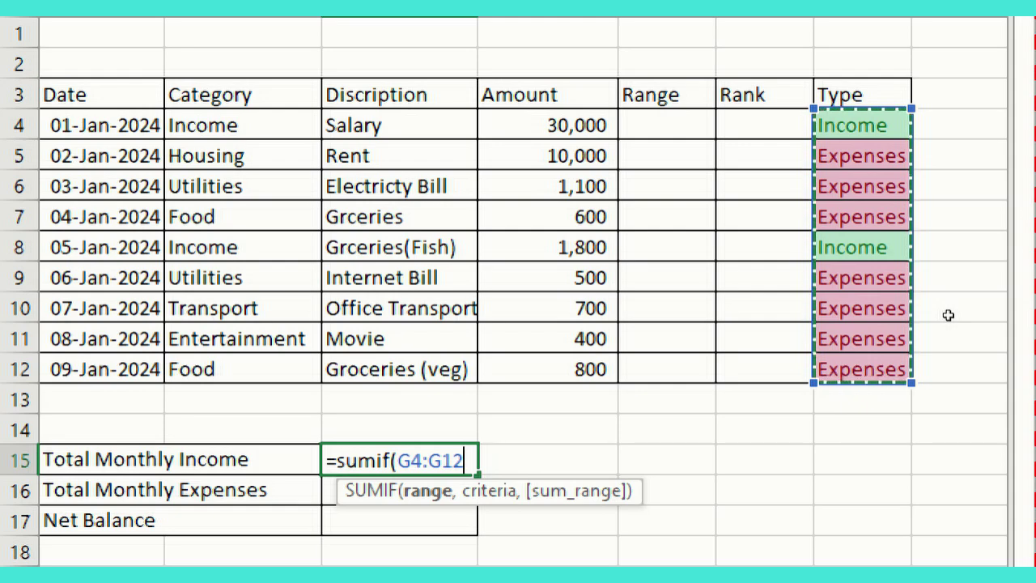
type(",")
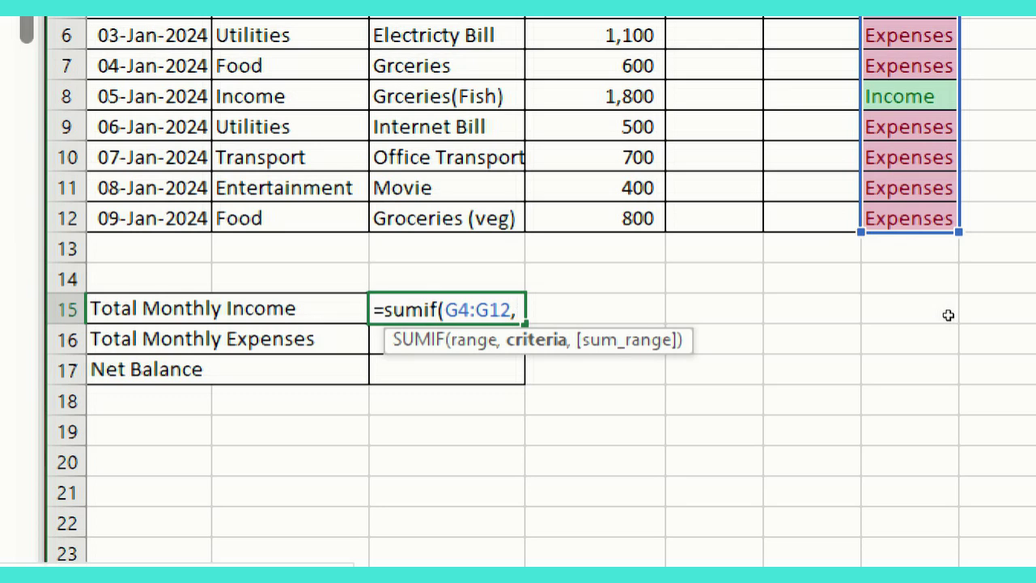
type("\"")
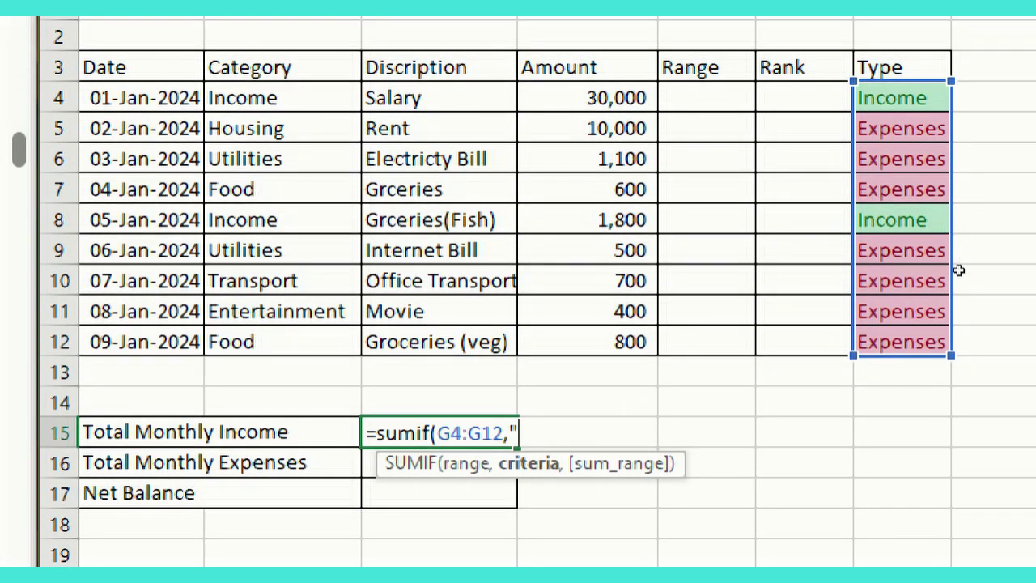
type("I")
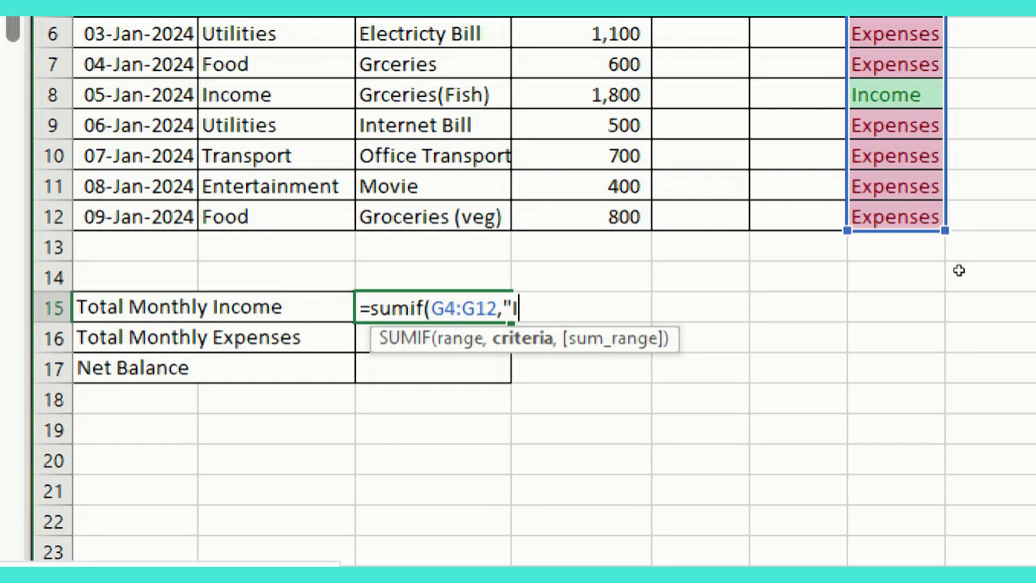
type("ncome\",")
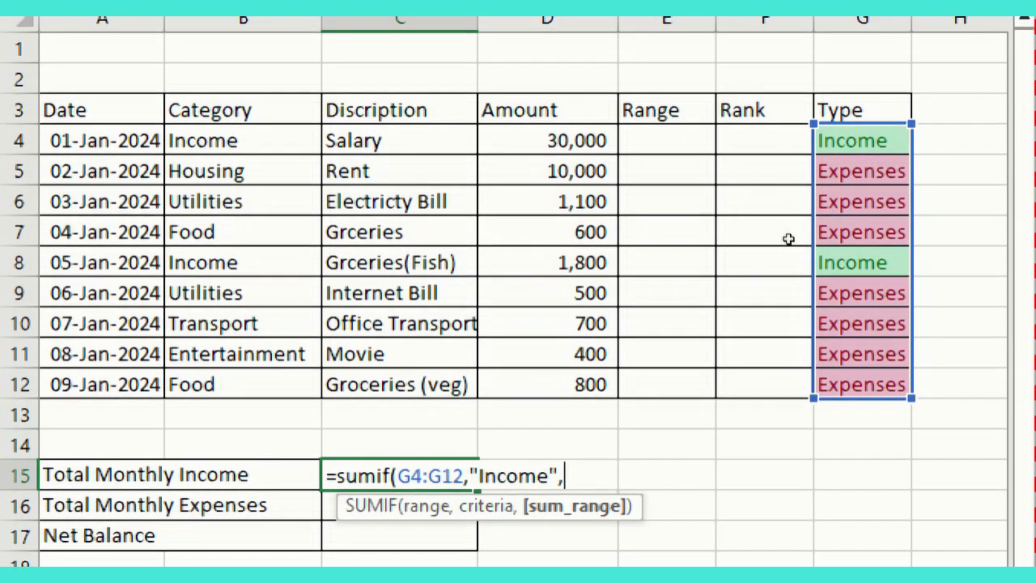
left_click_drag(559, 98, 559, 280)
left_click_drag(815, 353, 815, 360)
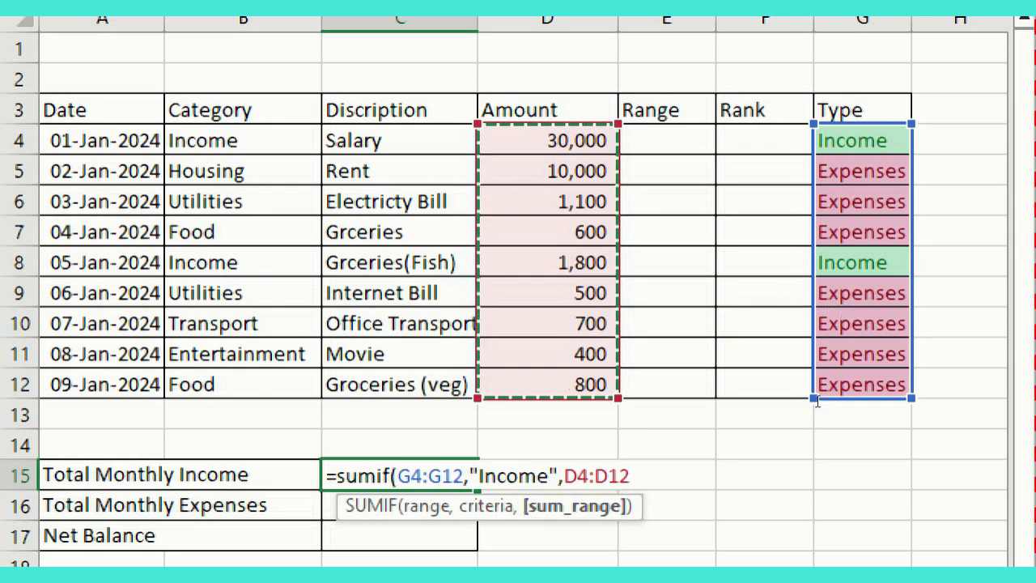
type(")")
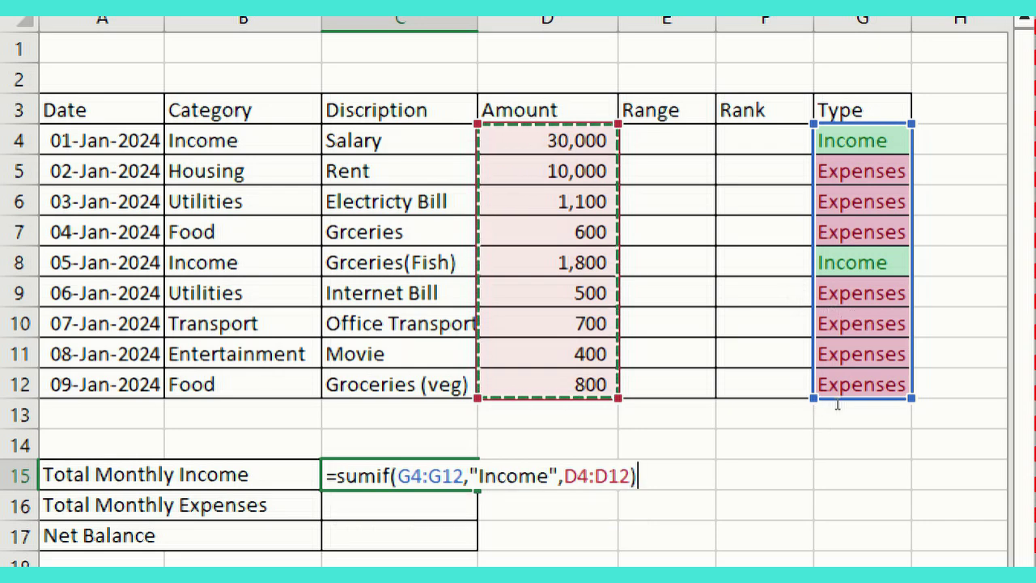
key("Return")
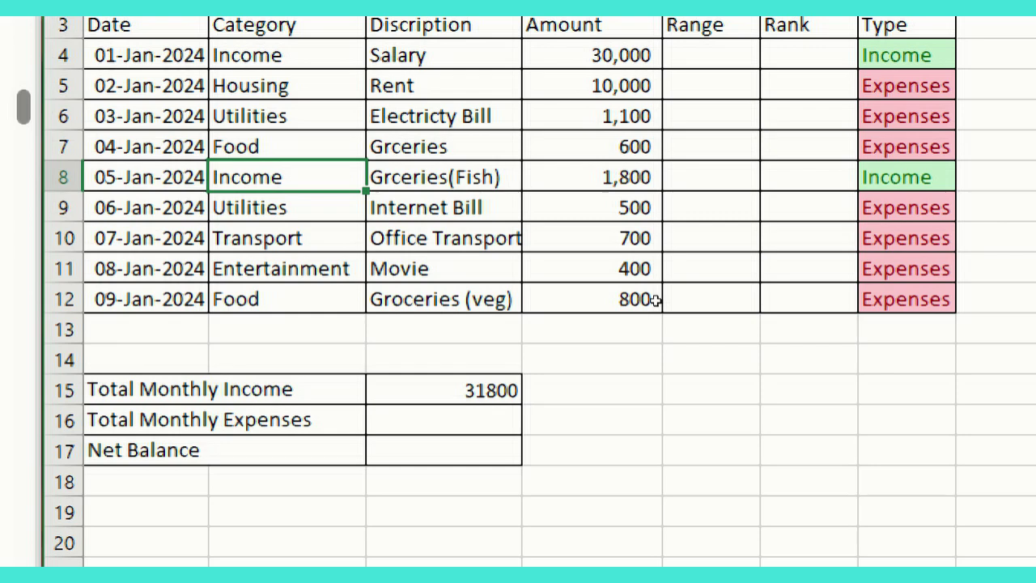
Step: Set the category in B8 to "Food" and review the total monthly income formula in C15
type("Food")
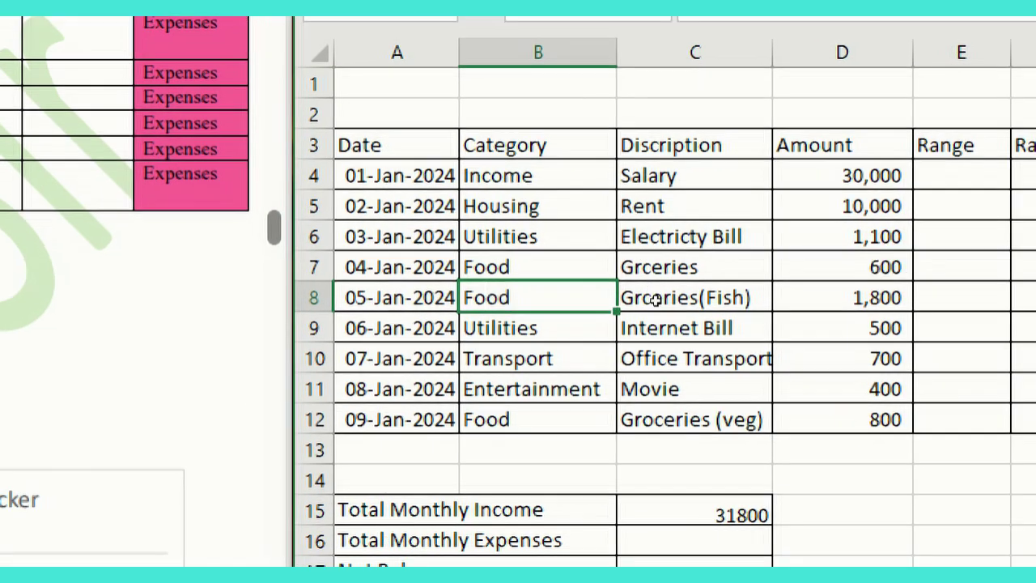
key("Return")
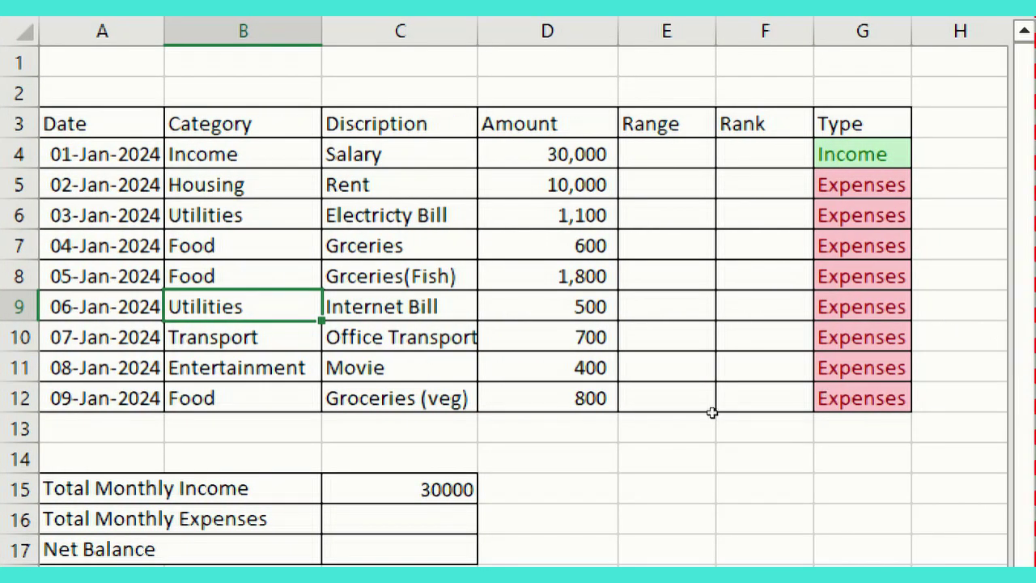
key("Right")
key("Down")
key("Down")
key("Down")
key("Down")
key("Down")
key("Down")
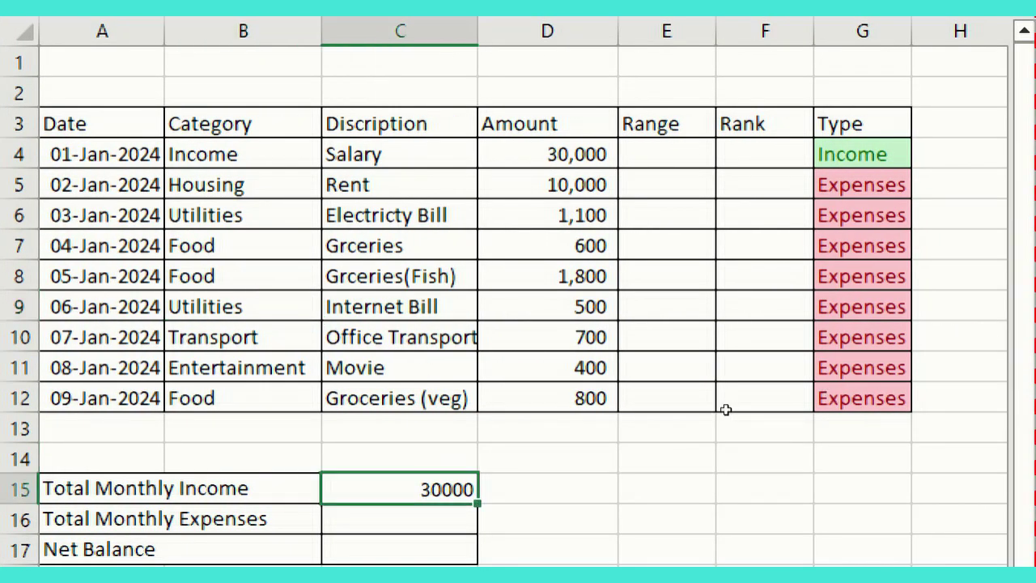
key("F2")
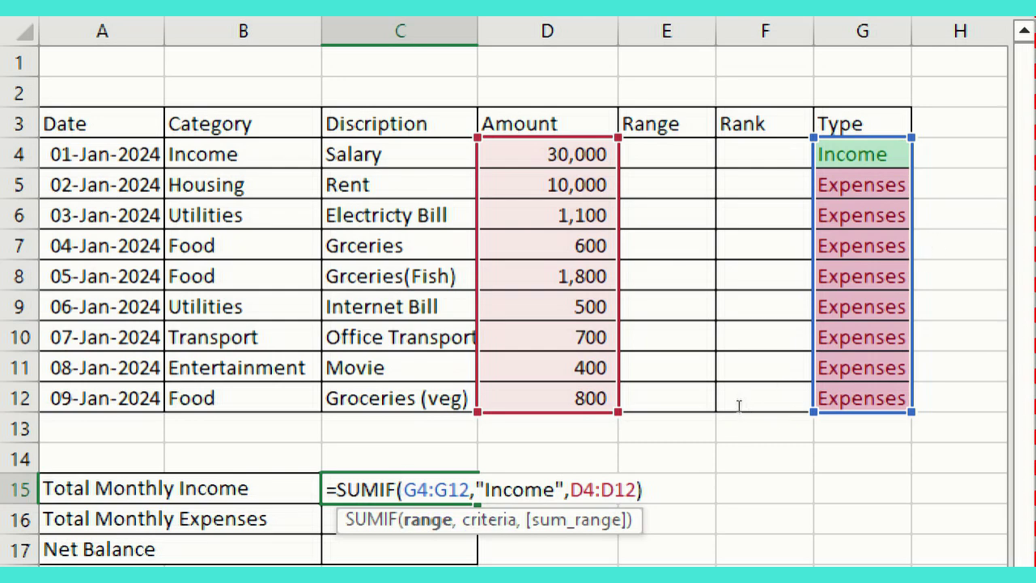
key("Return")
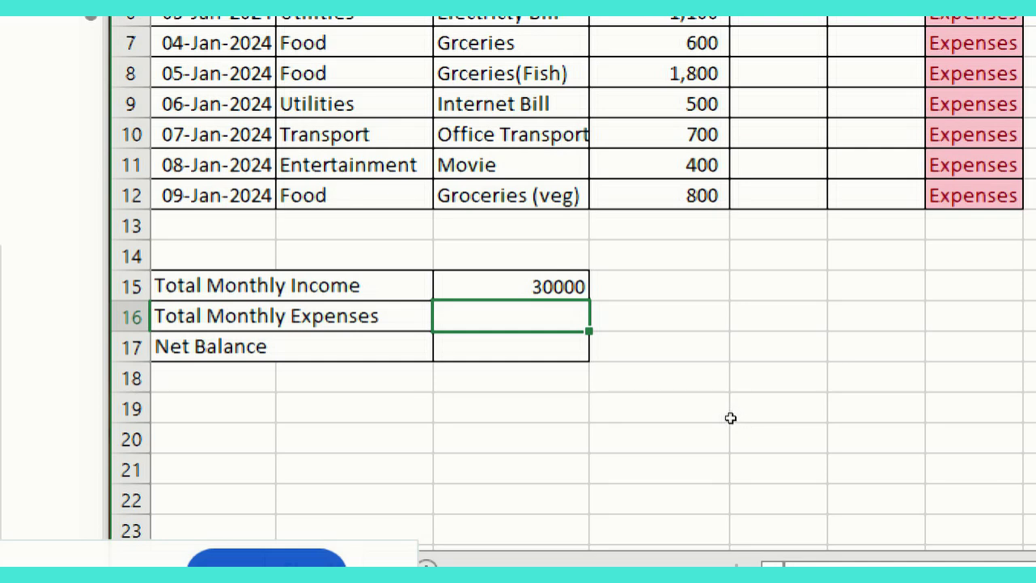
Step: Calculate total monthly expenses in C16 with =SUMIF(G4:G12,"Expenses",D4:D12)
type("=")
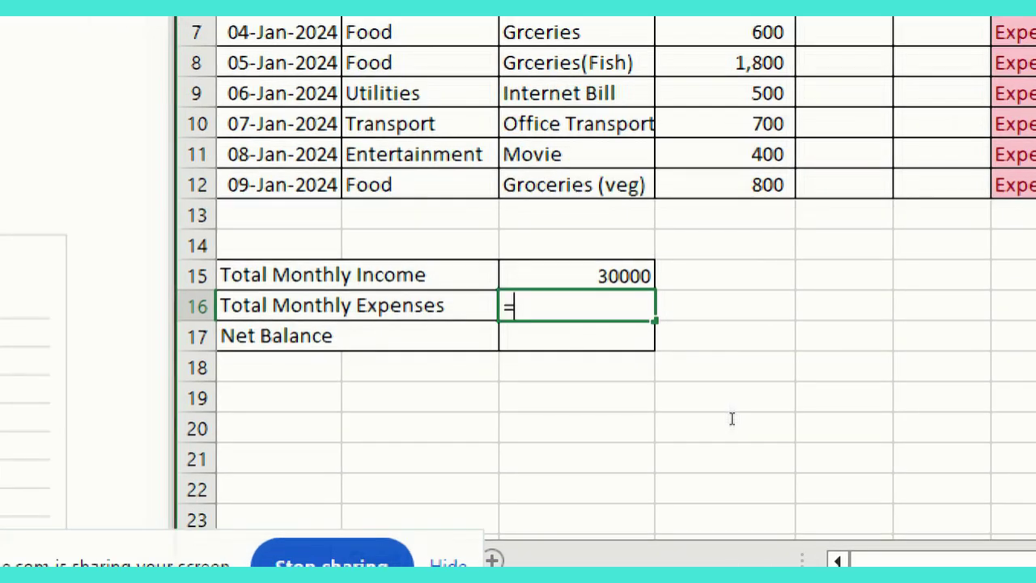
type("sum")
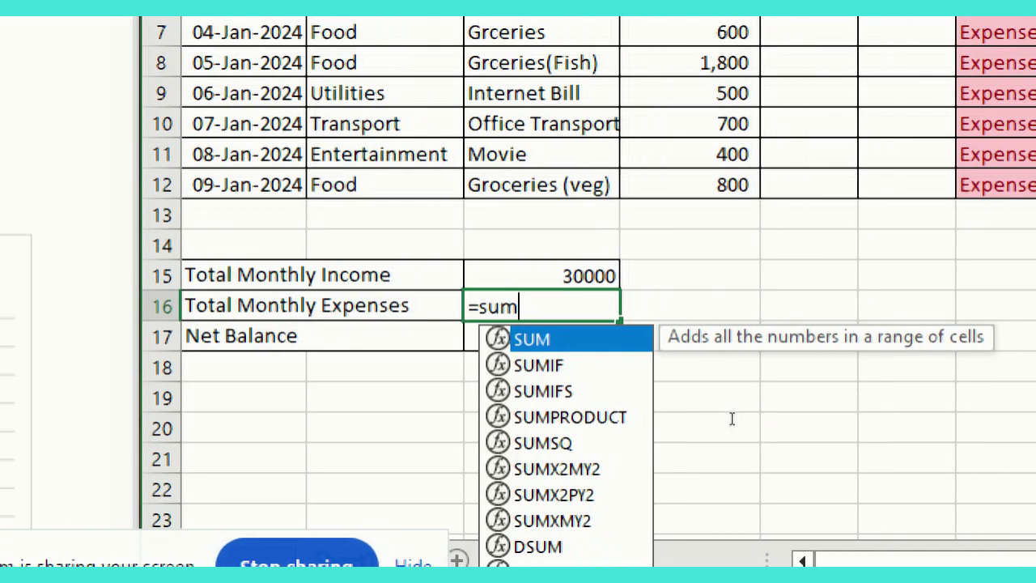
type("if")
key("Tab")
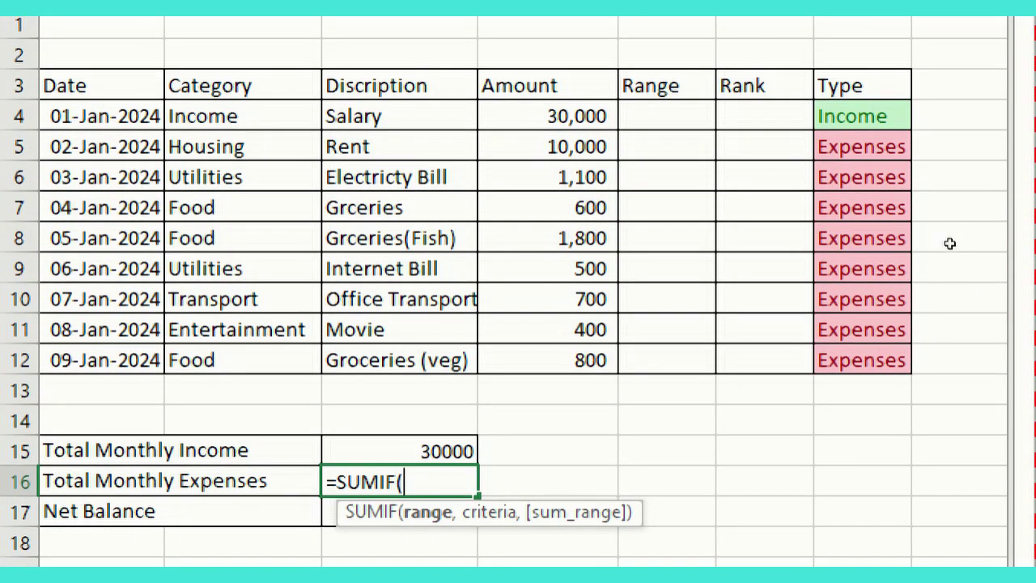
left_click_drag(861, 116, 862, 360)
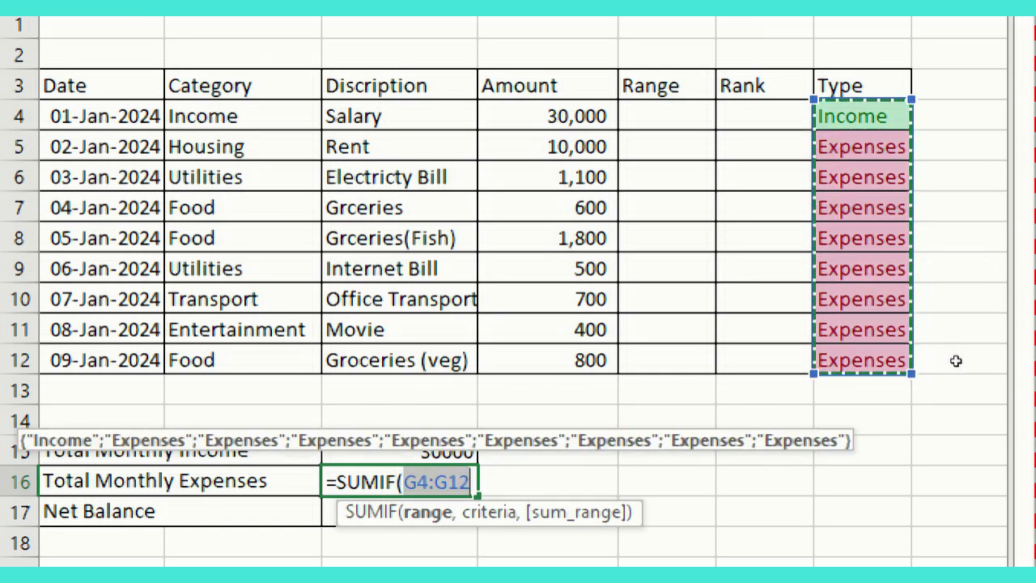
type(",\"")
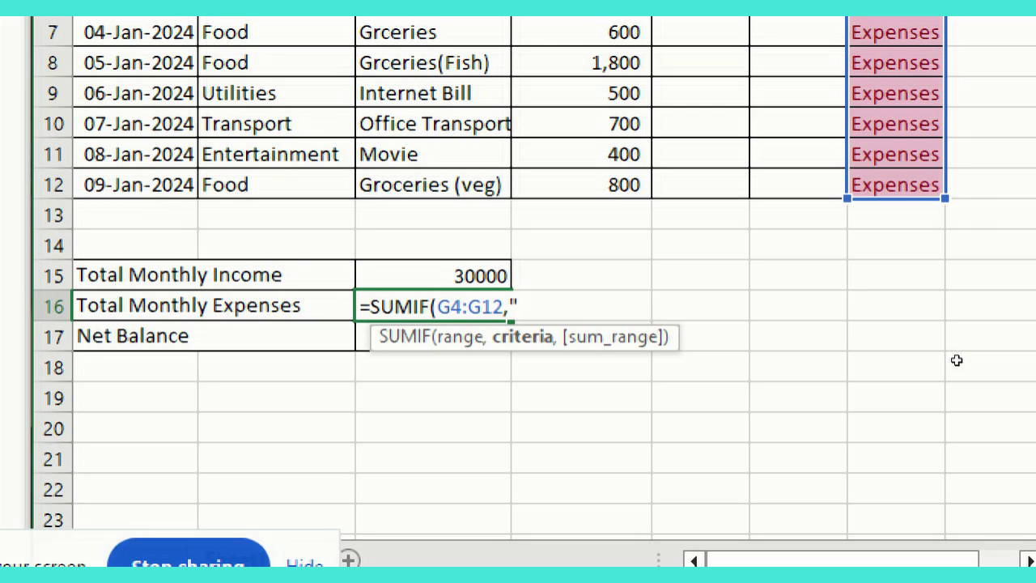
type("EE")
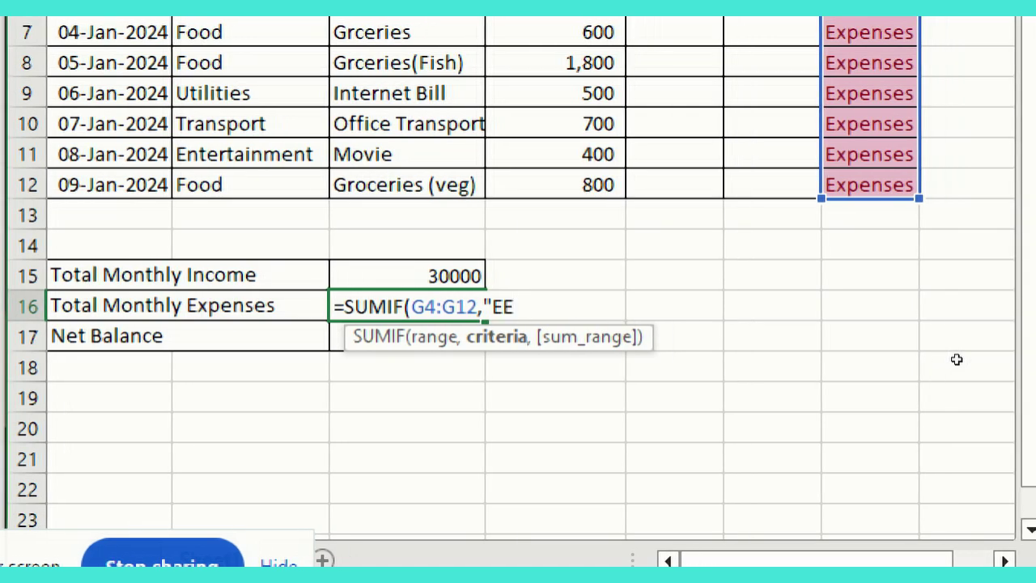
key("BackSpace")
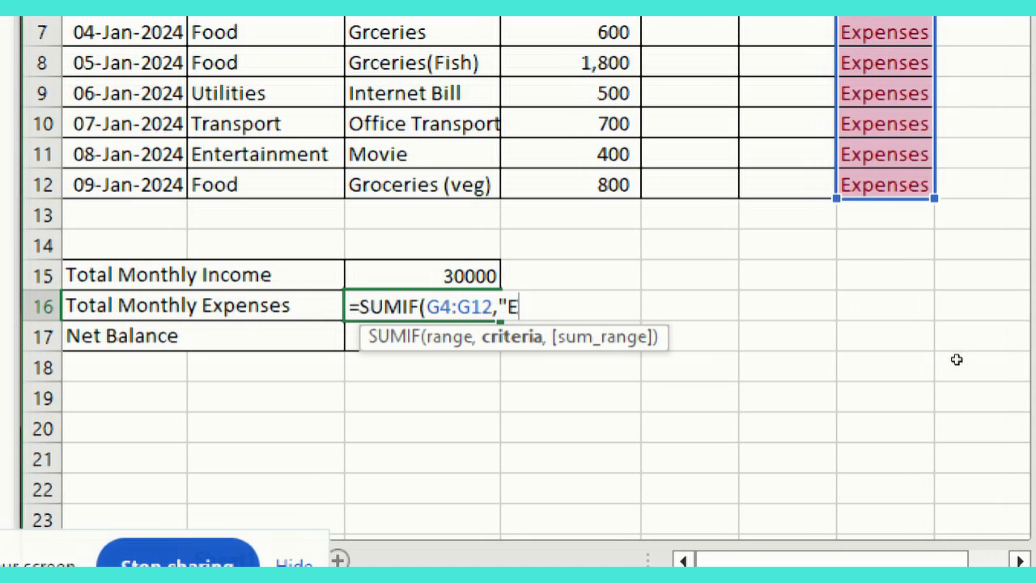
type("xpenses")
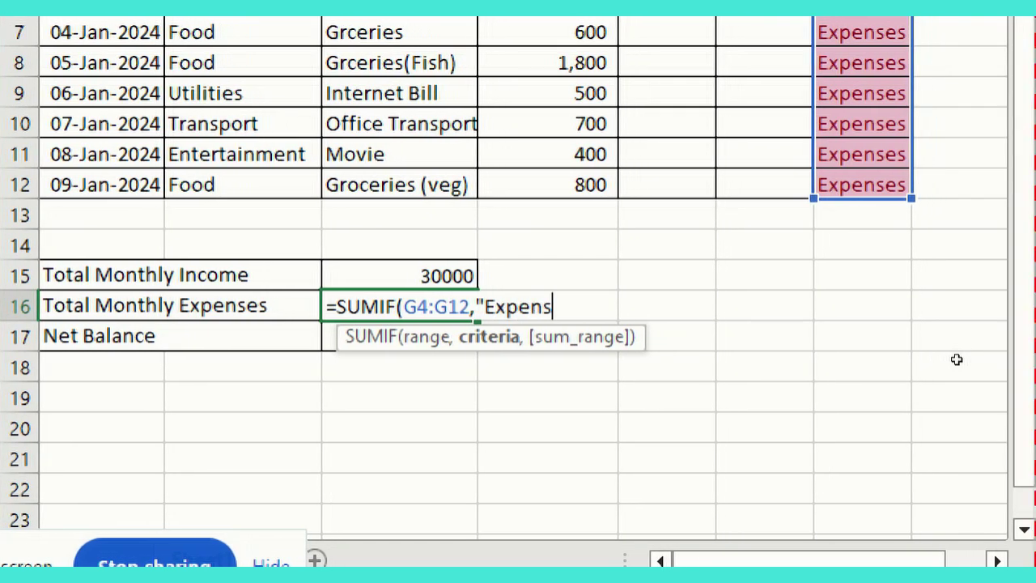
type("\",")
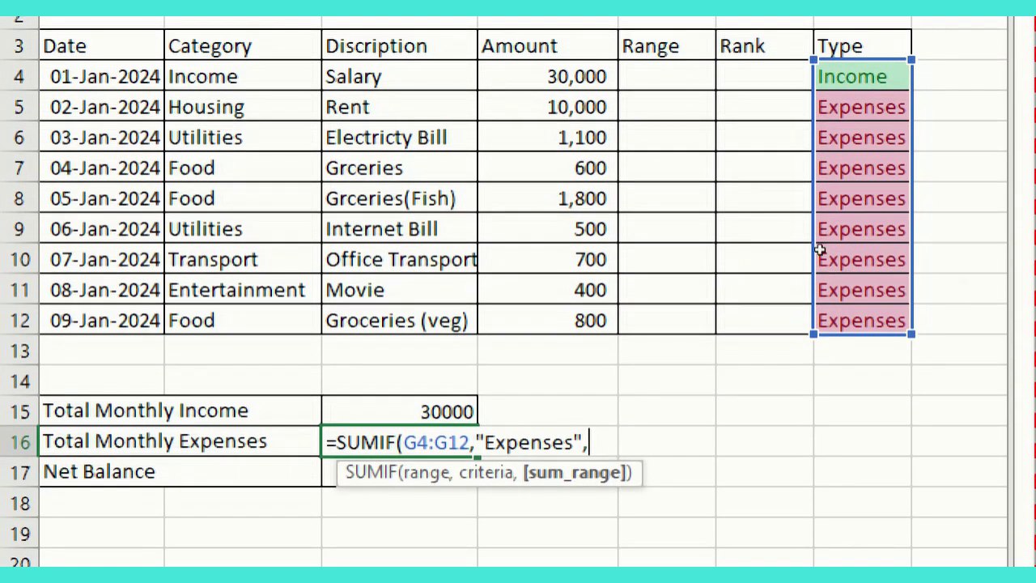
left_click_drag(547, 76, 548, 321)
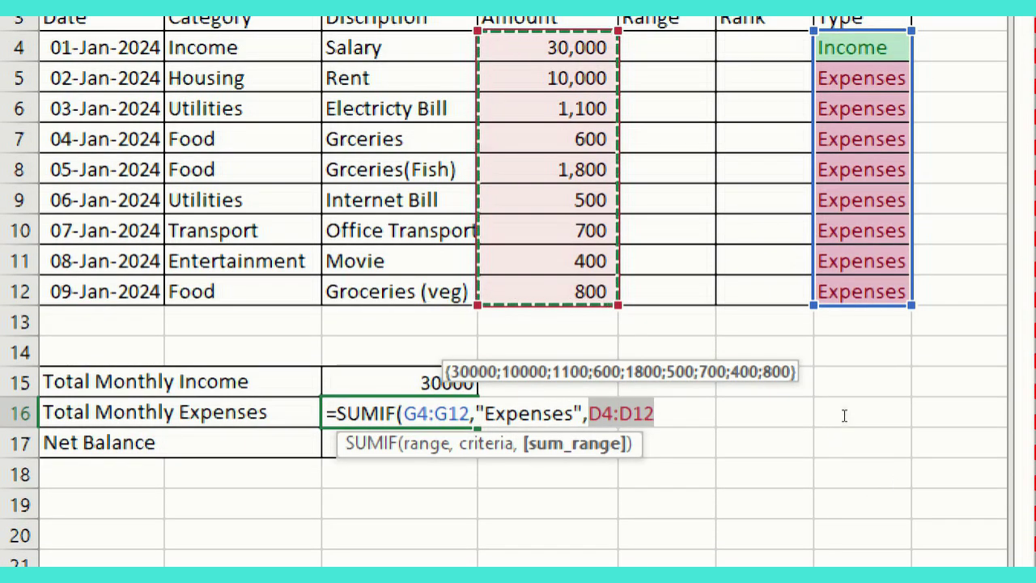
type(")")
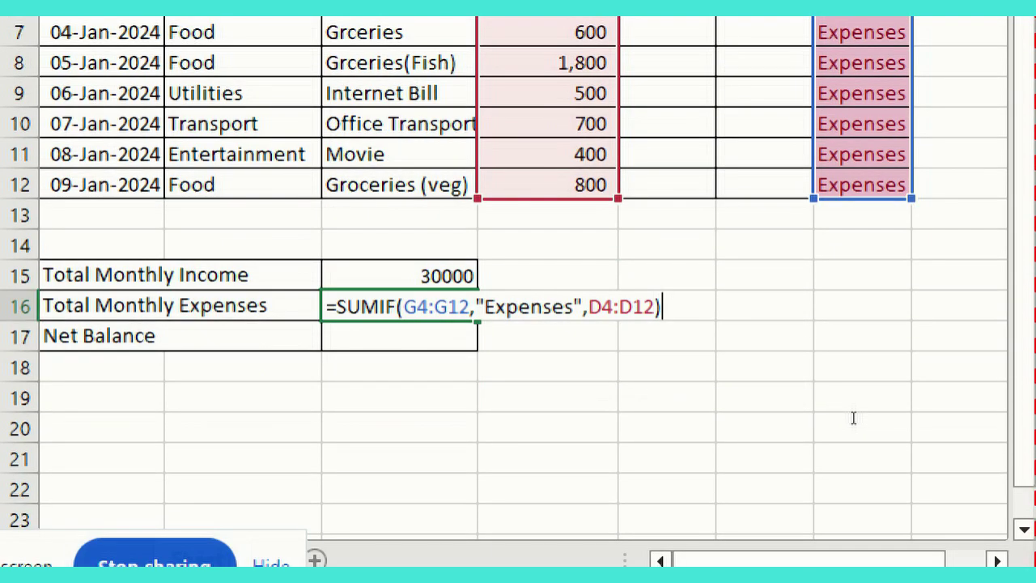
key("Return")
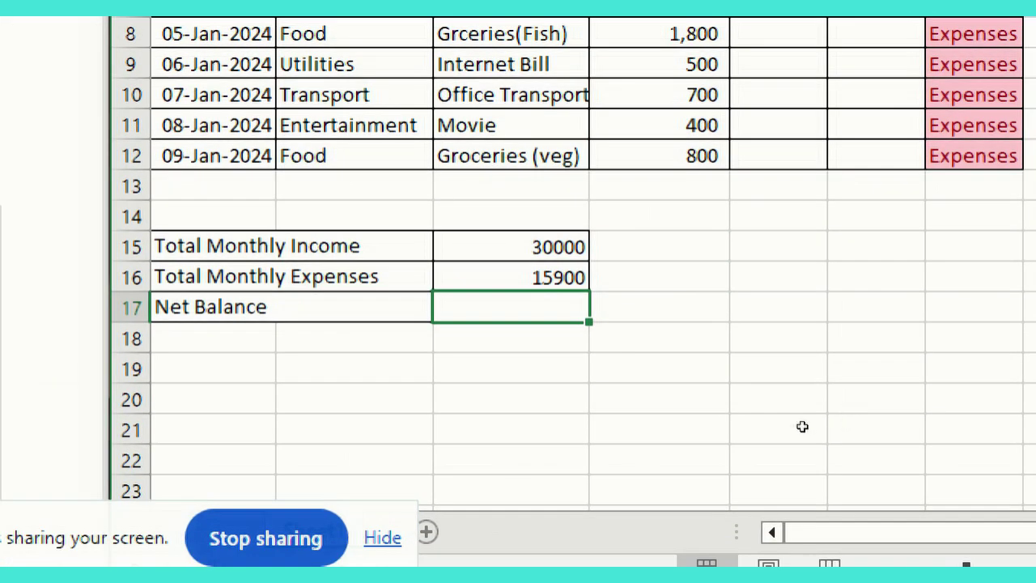
key("Up")
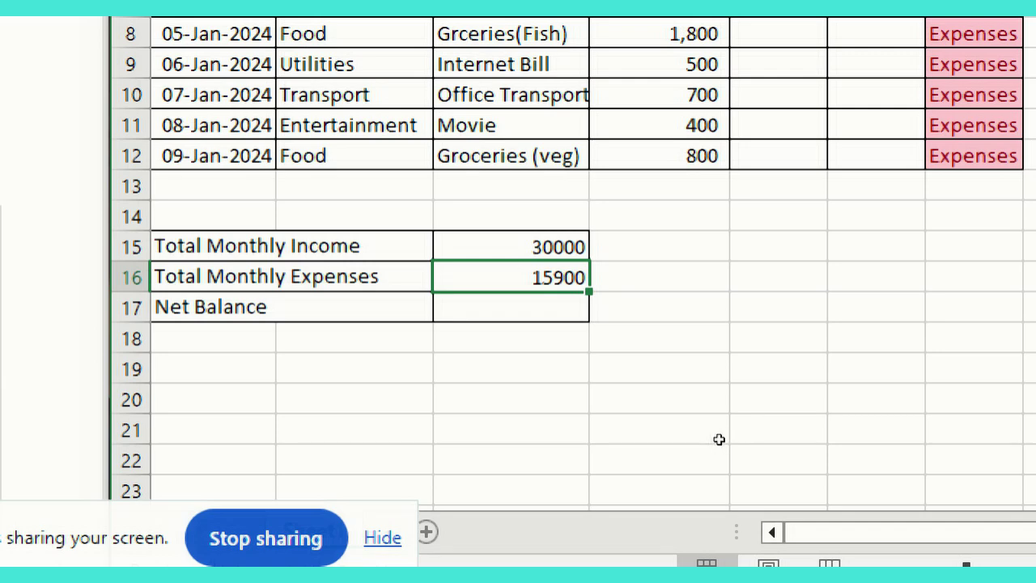
Step: Calculate the net balance in C17 with =C15-C16 and check the summary table in the Job 03 PDF
key("Down")
type("=")
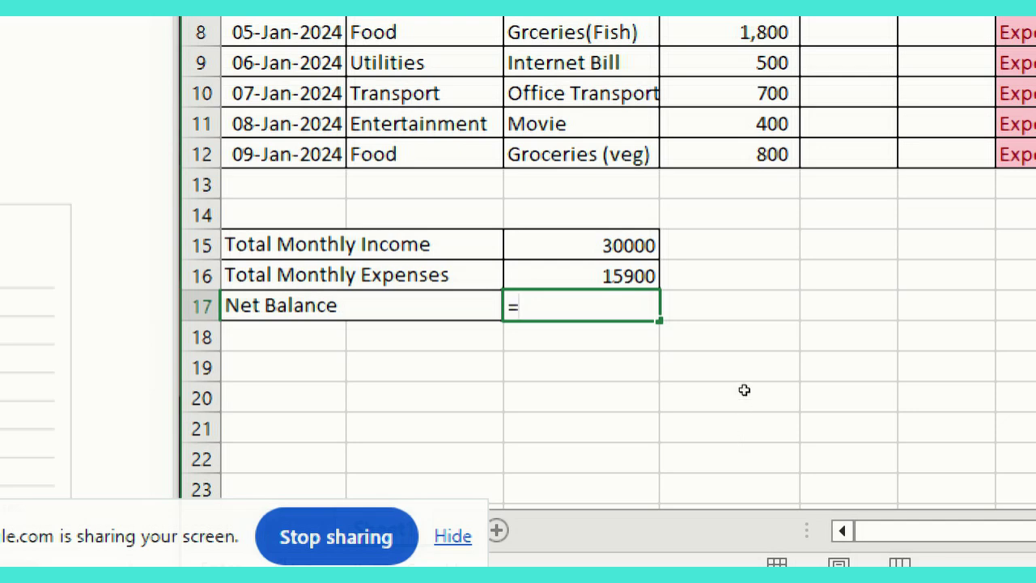
key("Up")
key("Up")
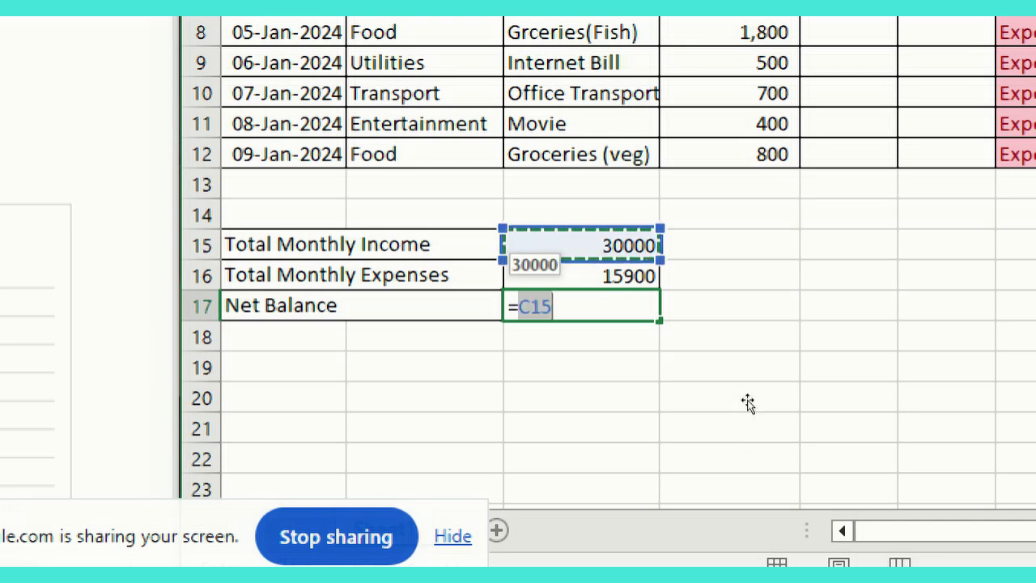
type("-")
key("Up")
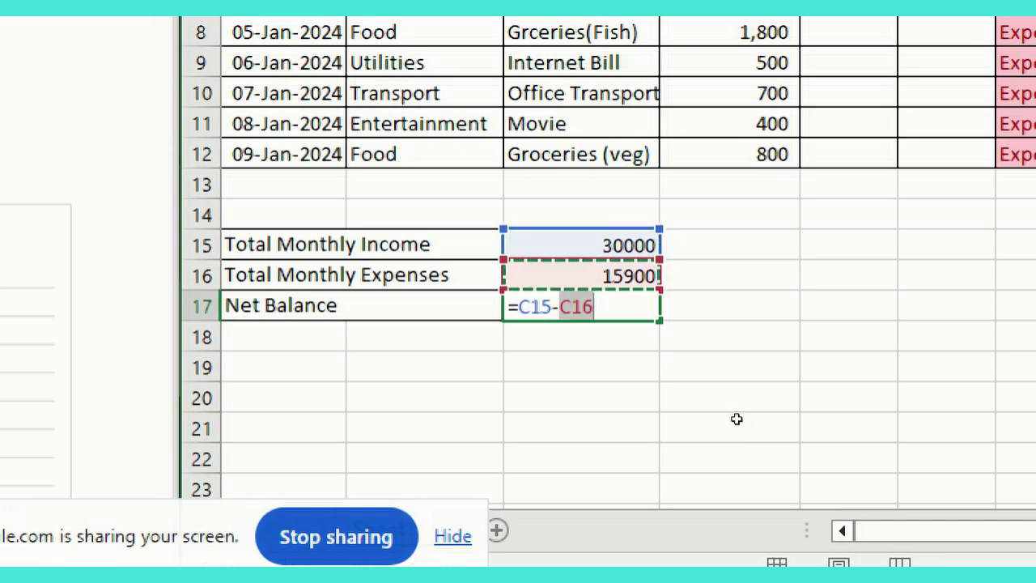
key("Return")
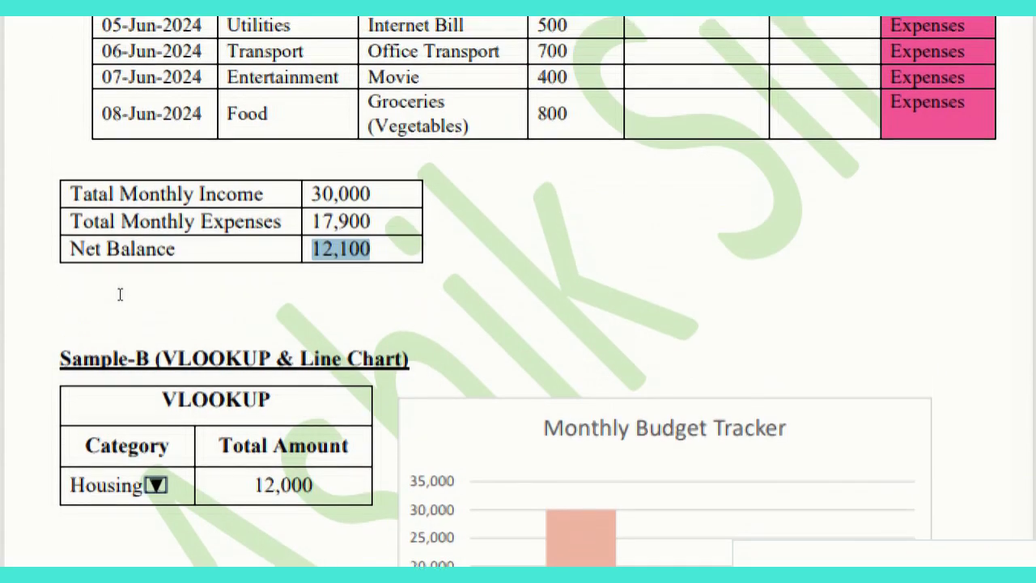
scroll(269, 394, "up", 3)
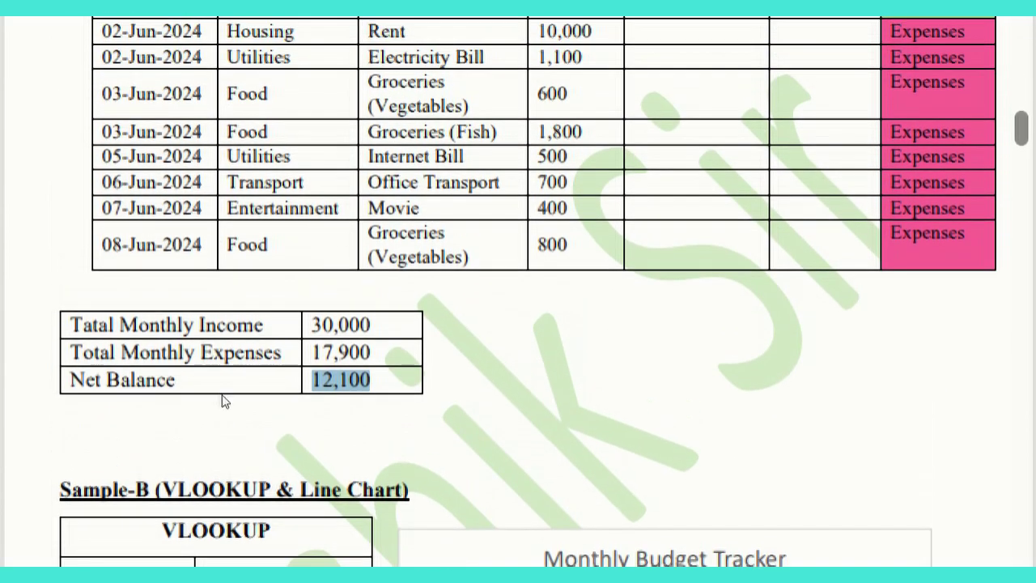
left_click(182, 379)
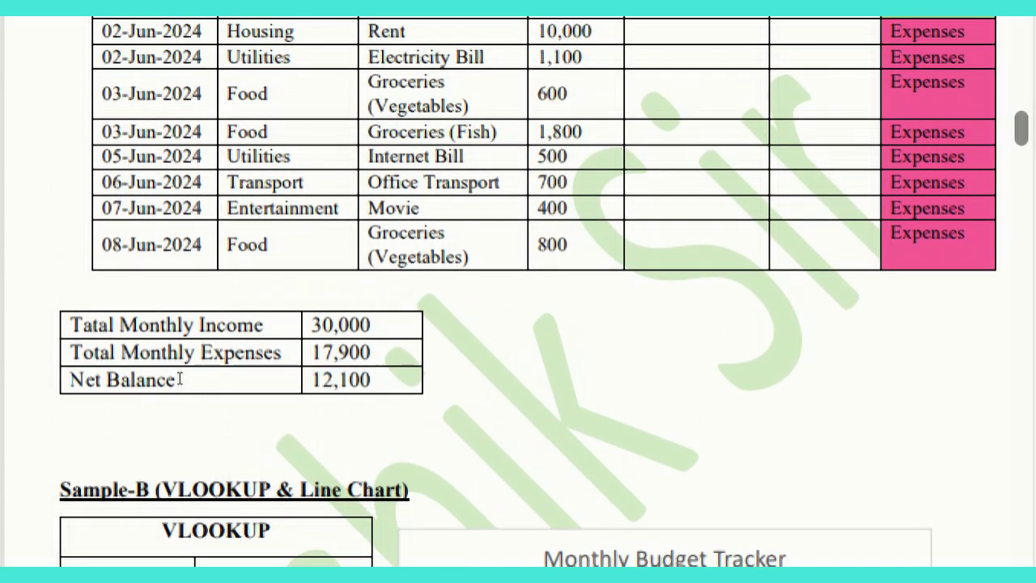
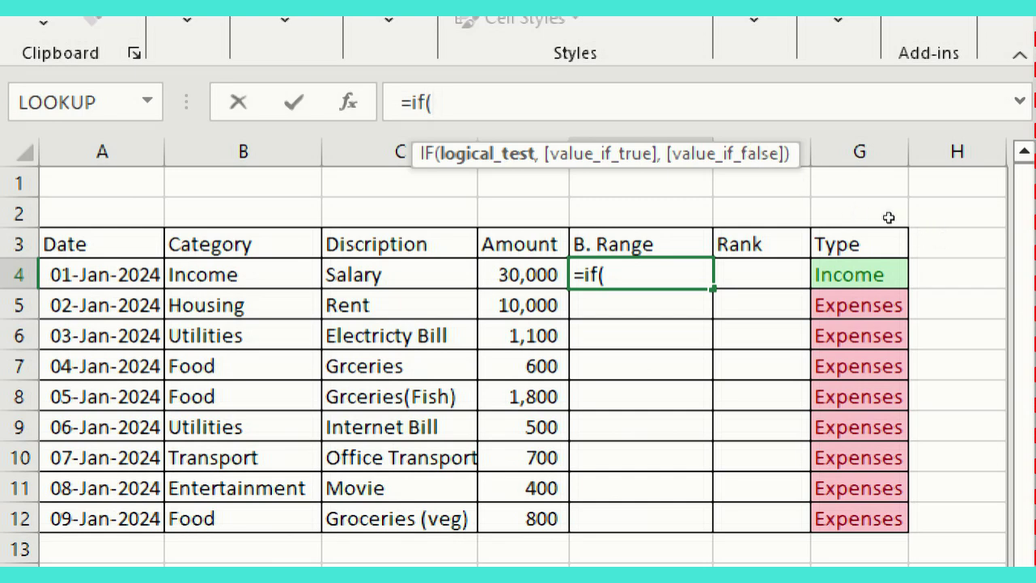
Step: In the E4 IF formula, test G4="Income" and return "Income" when it is true
left_click(858, 274)
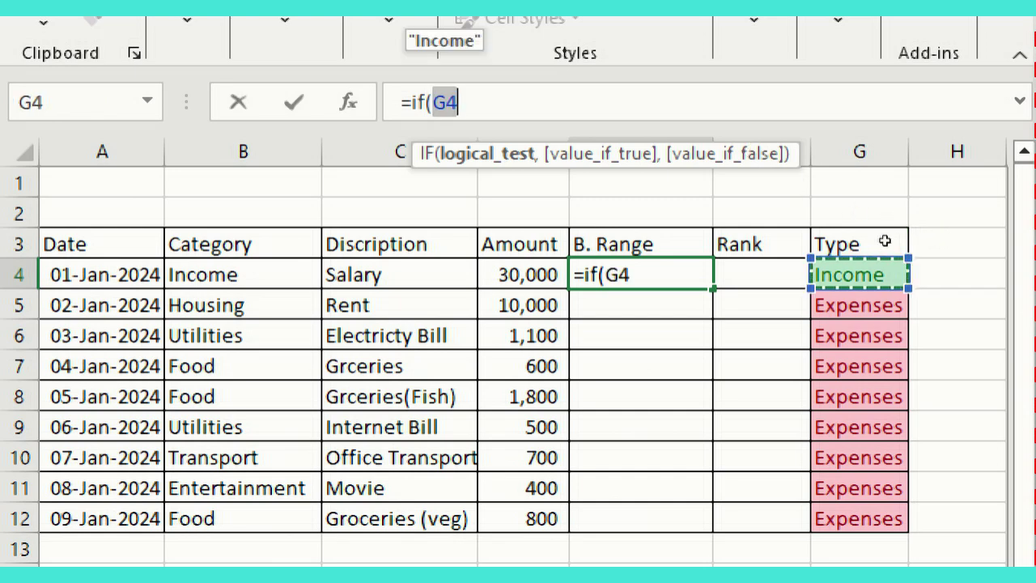
type("=\"Inc")
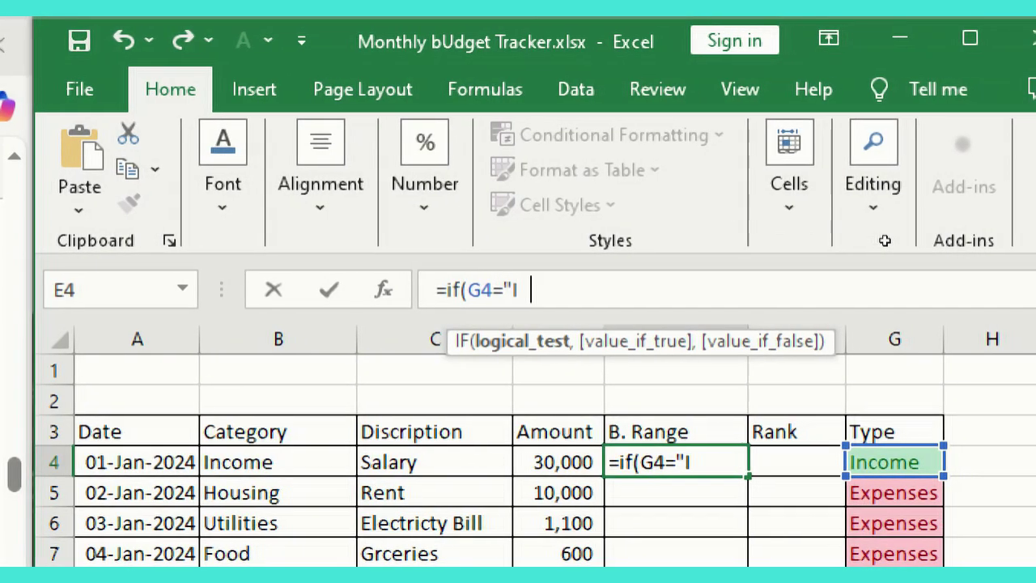
type("ome\",\"")
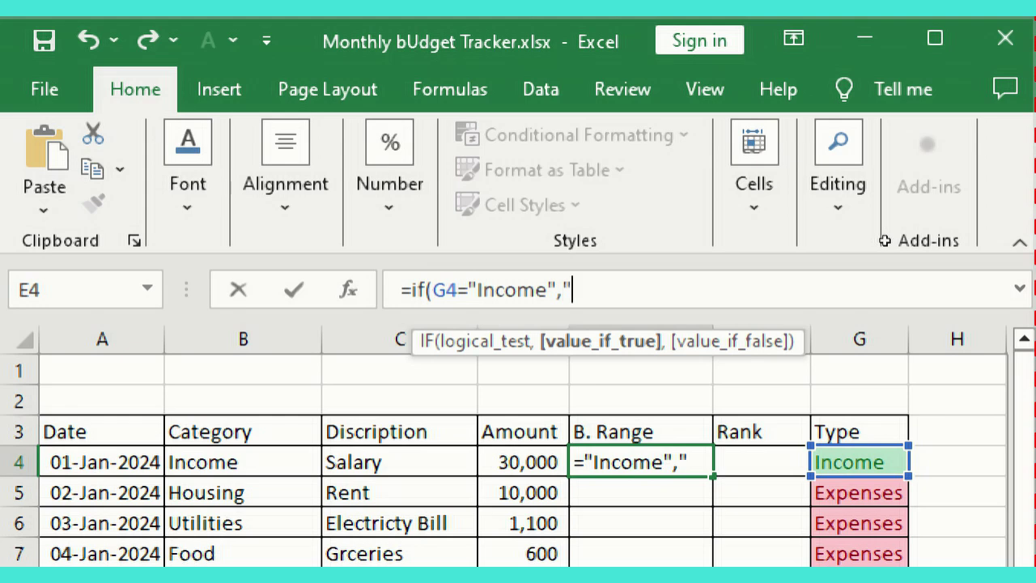
type("Income")
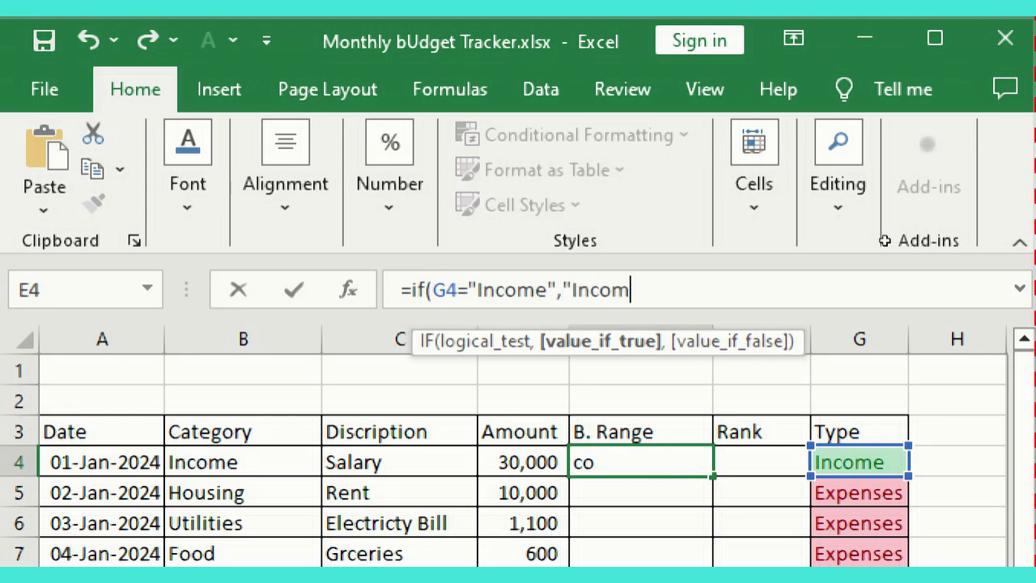
type(":")
type("\"")
type(",")
Step: Nest a second IF in the E4 formula with an AND test whose first condition is G4="Expenses"
type("if(")
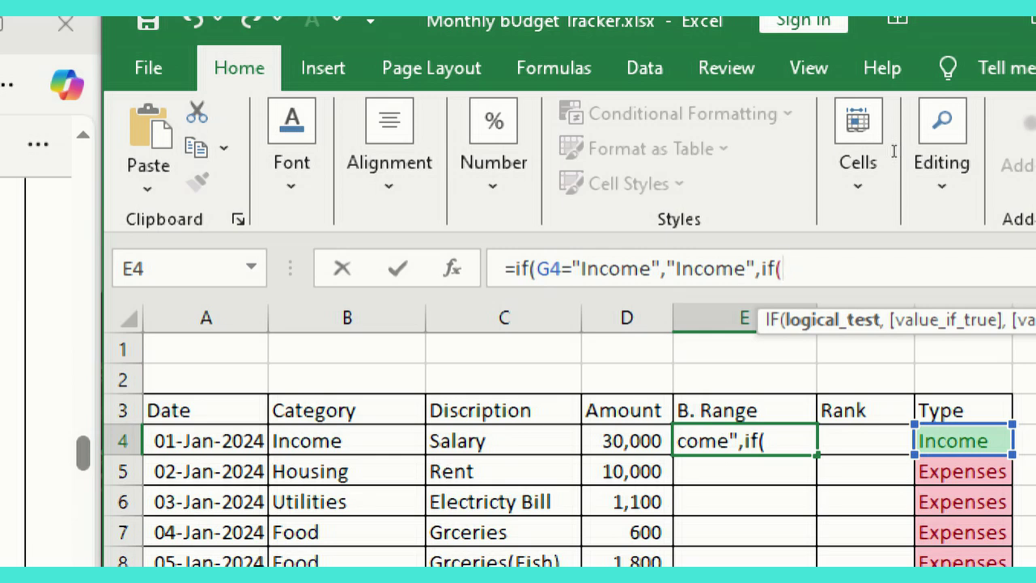
type("and")
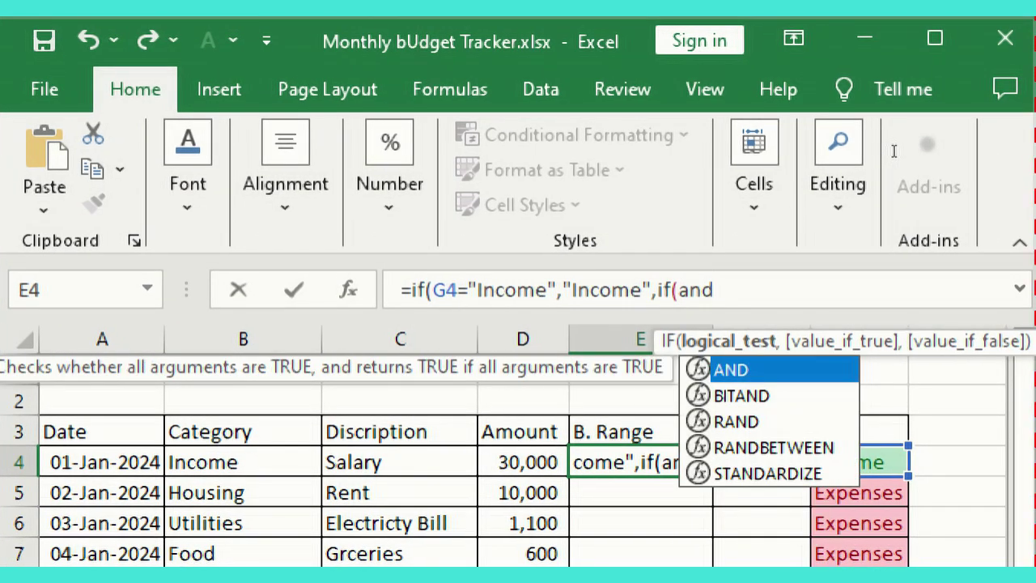
type("(")
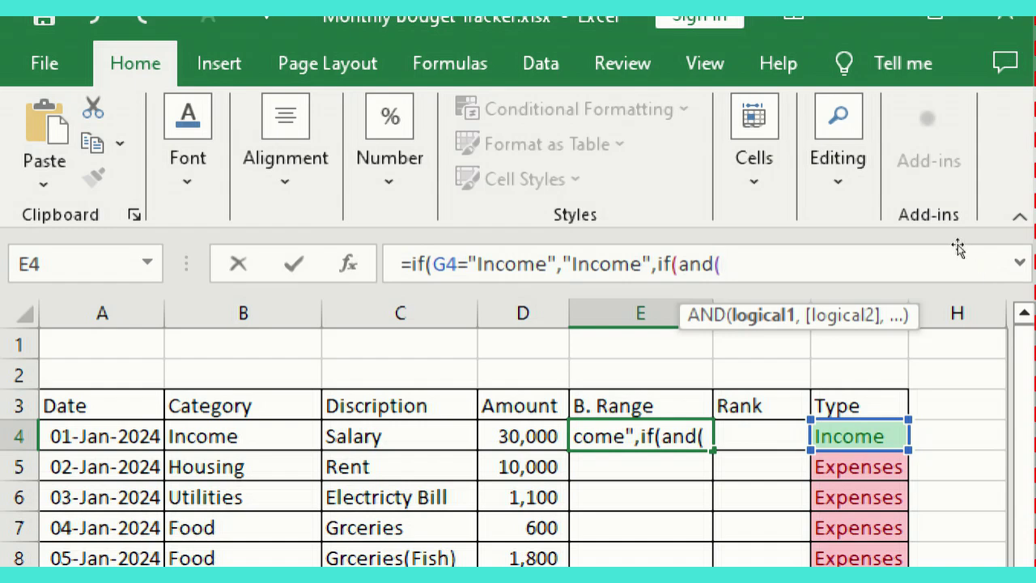
key("Right")
key("Right")
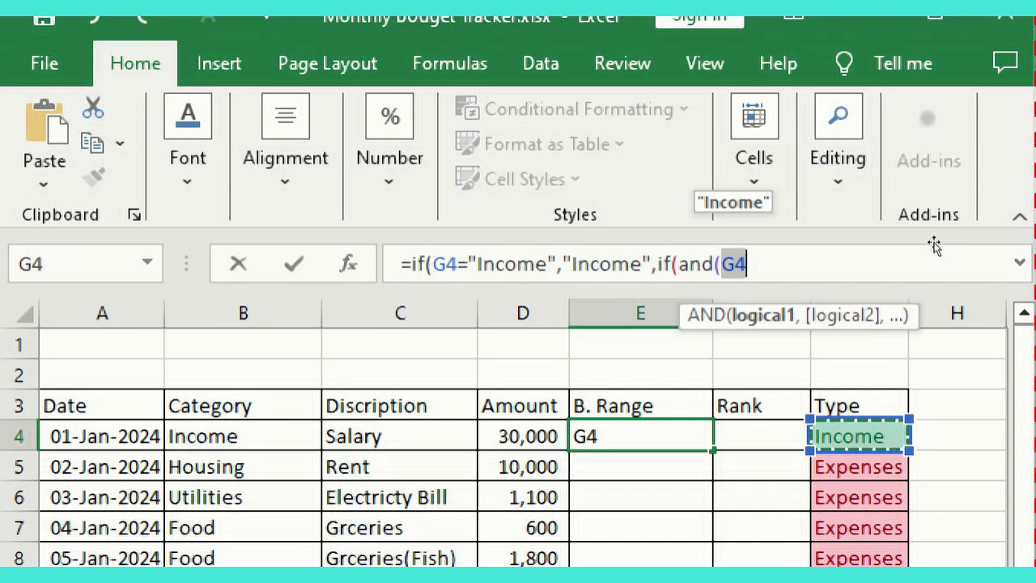
type("=")
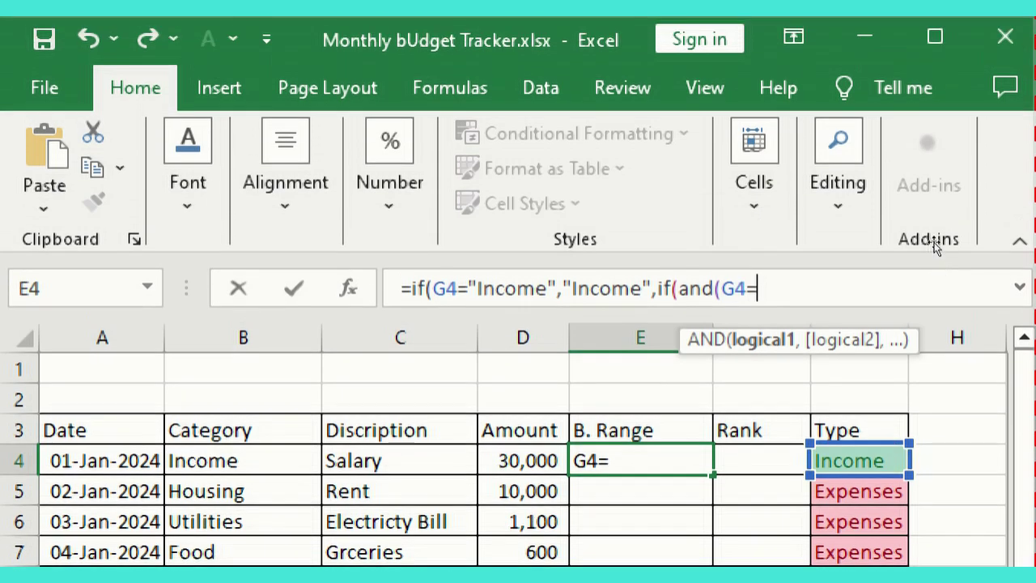
type("\"E")
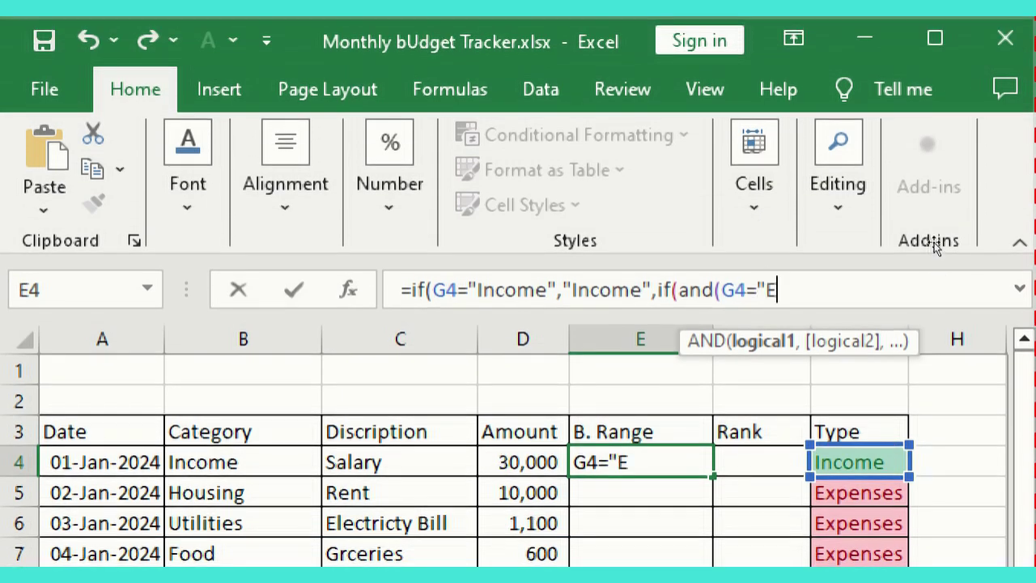
type("xpenses\"")
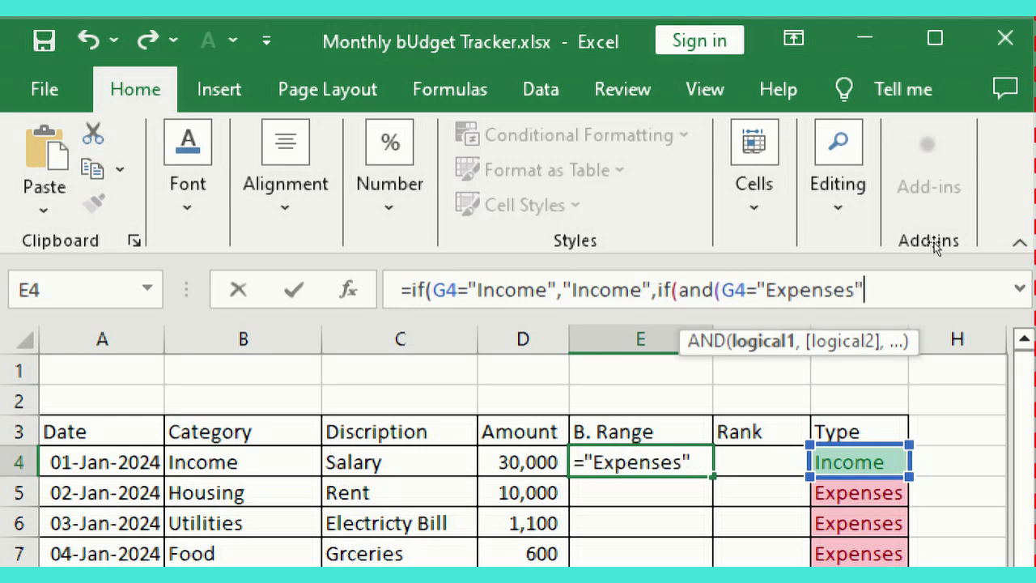
type(",")
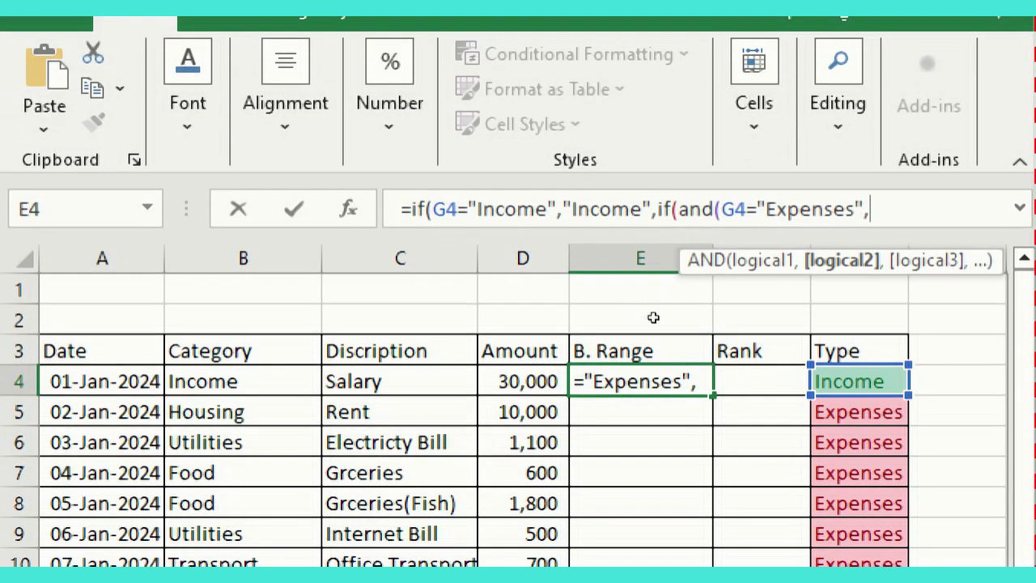
Step: Add D4>(C15*20%) as the second condition of the AND test in E4
scroll(651, 400, "down", 3)
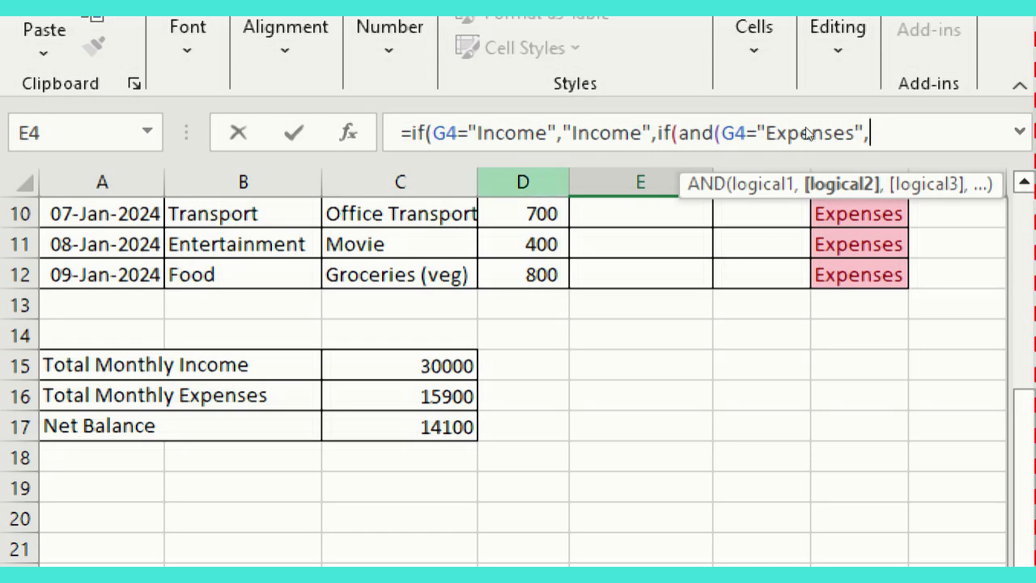
scroll(798, 261, "up", 3)
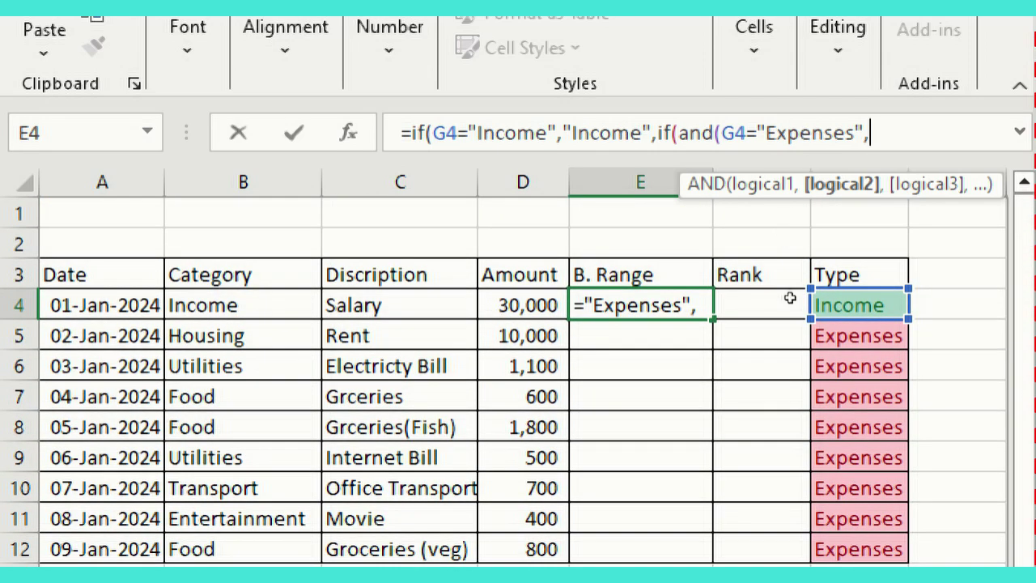
scroll(752, 365, "down", 3)
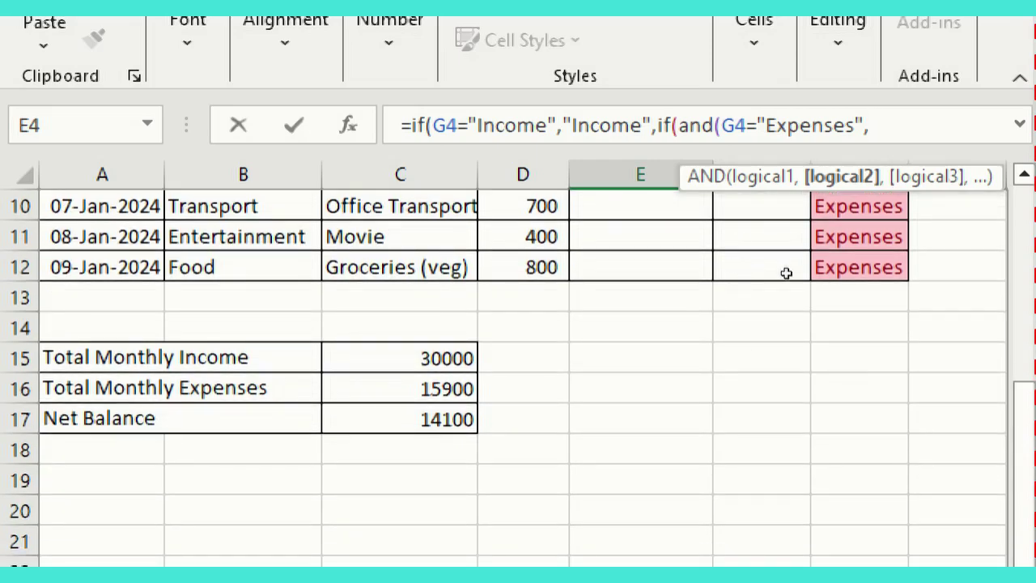
scroll(785, 270, "up", 3)
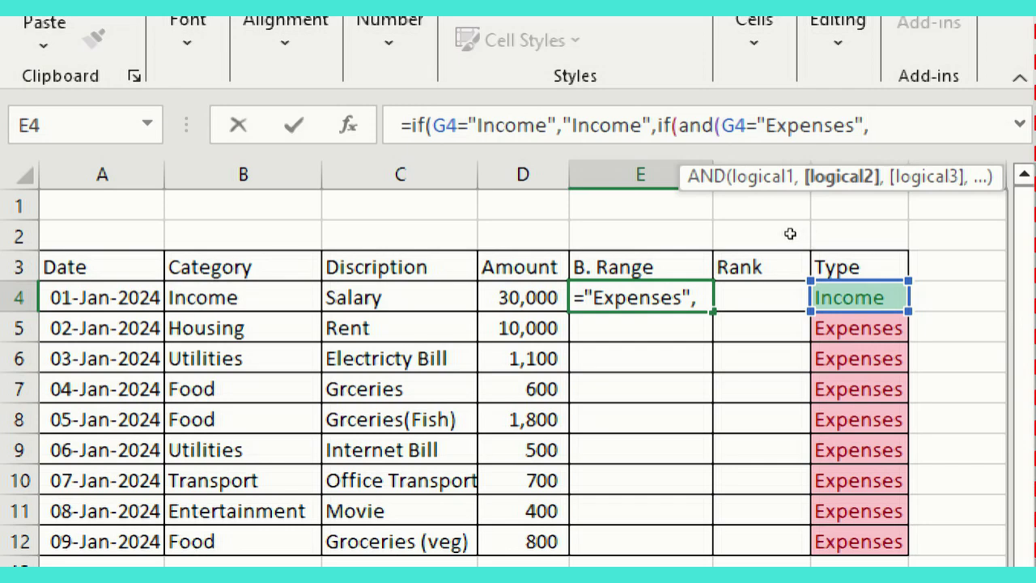
key("Left")
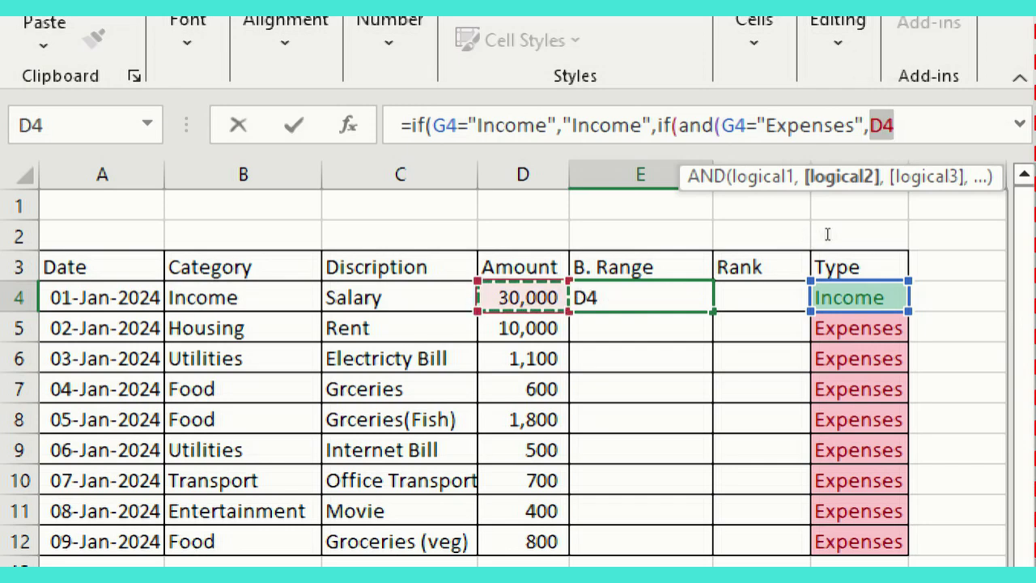
type(">")
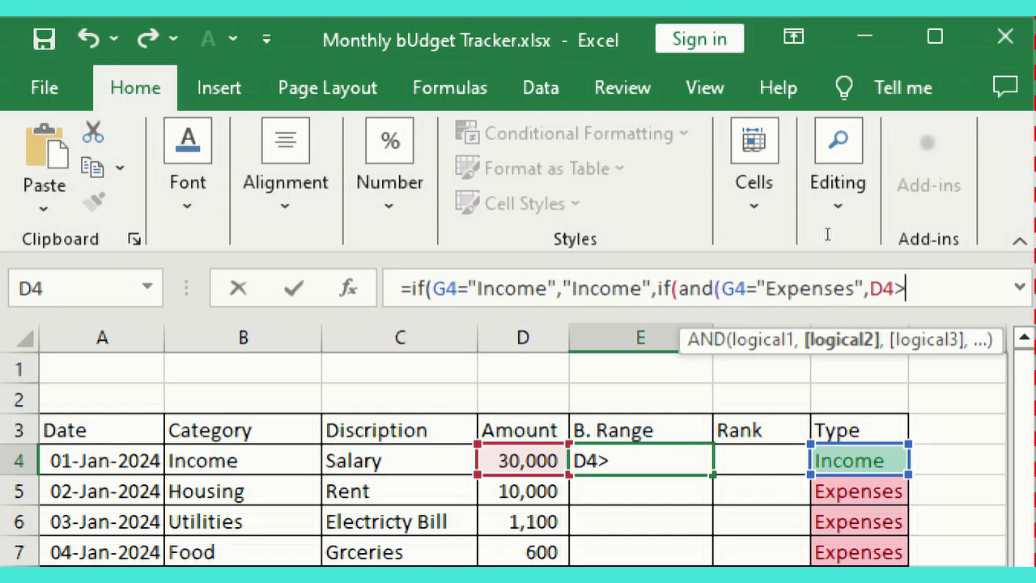
type("(")
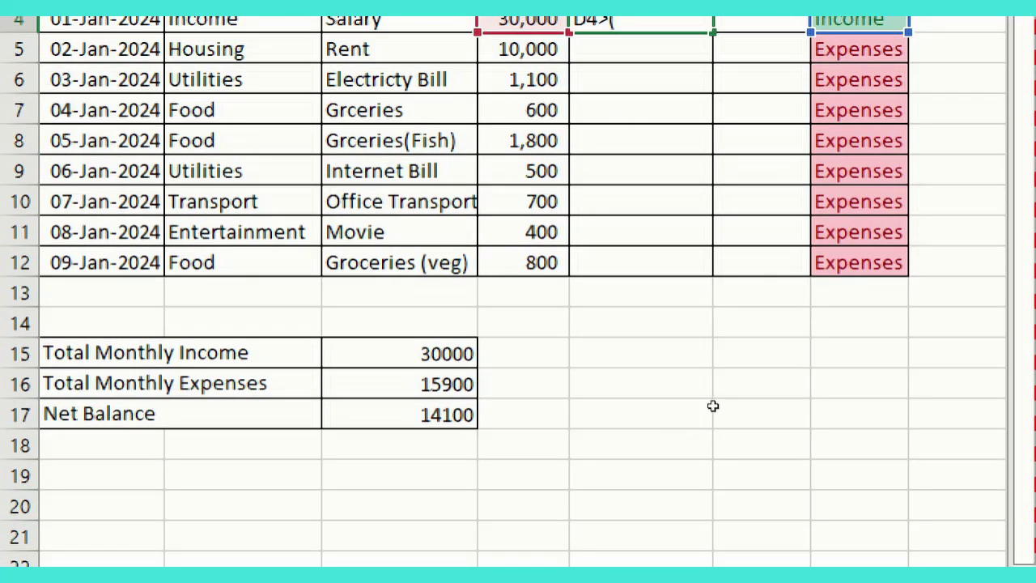
left_click(400, 354)
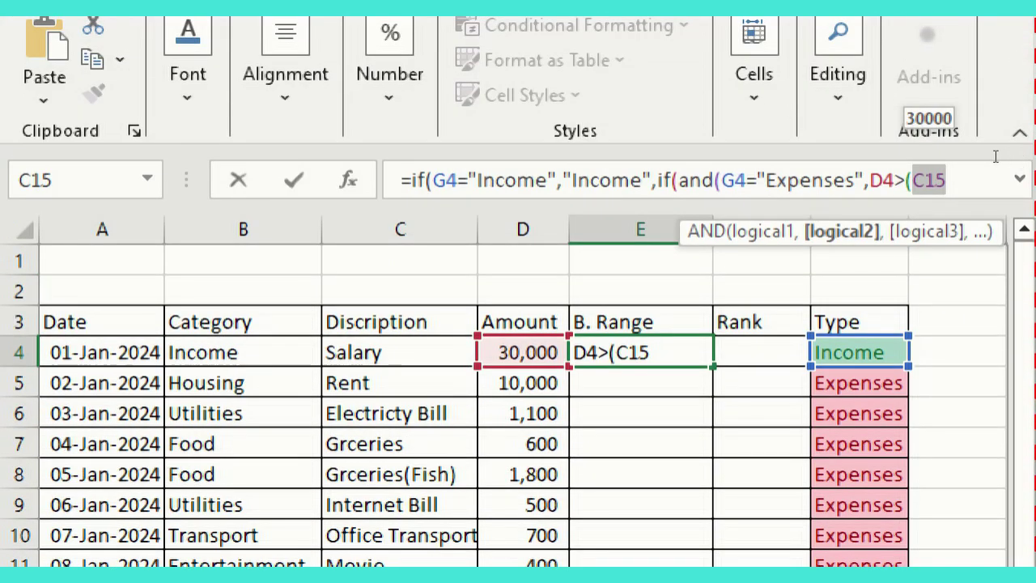
left_click(998, 155)
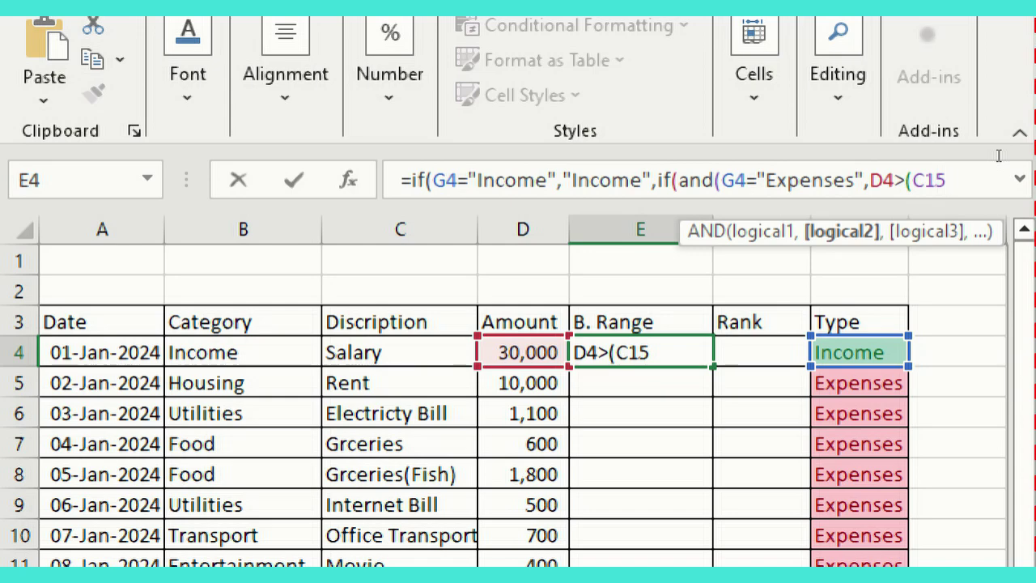
type("*20")
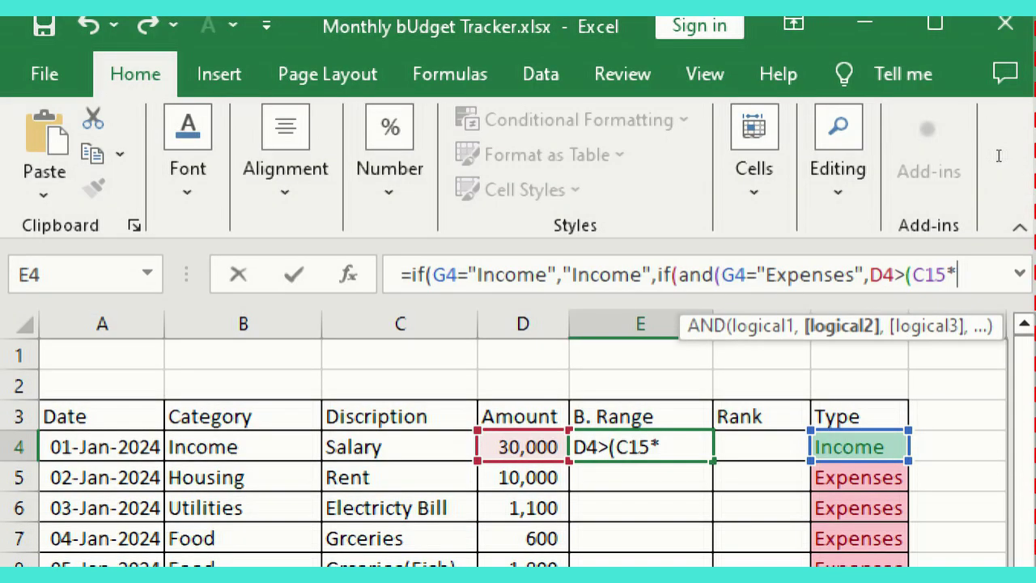
type("%")
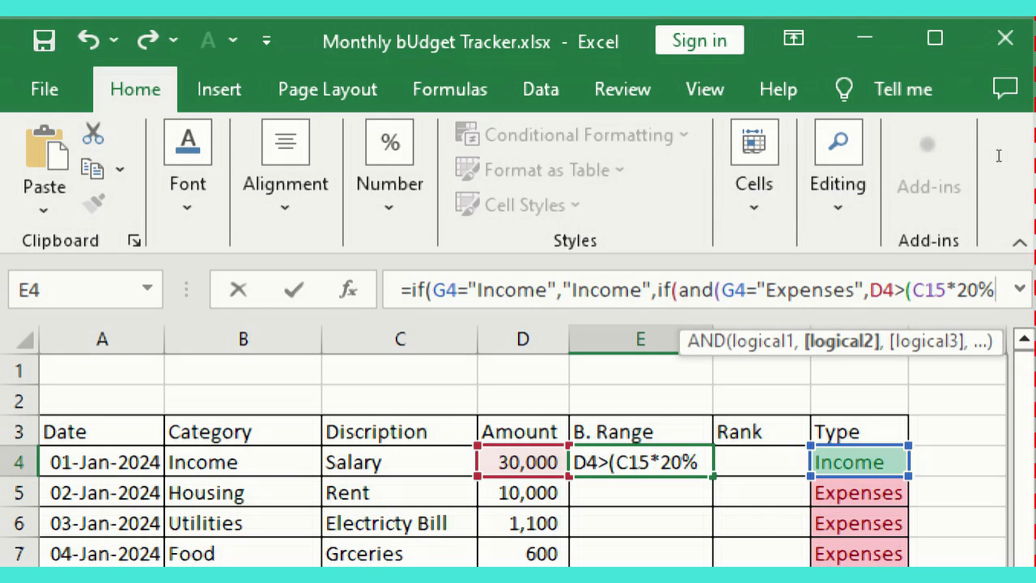
type(")")
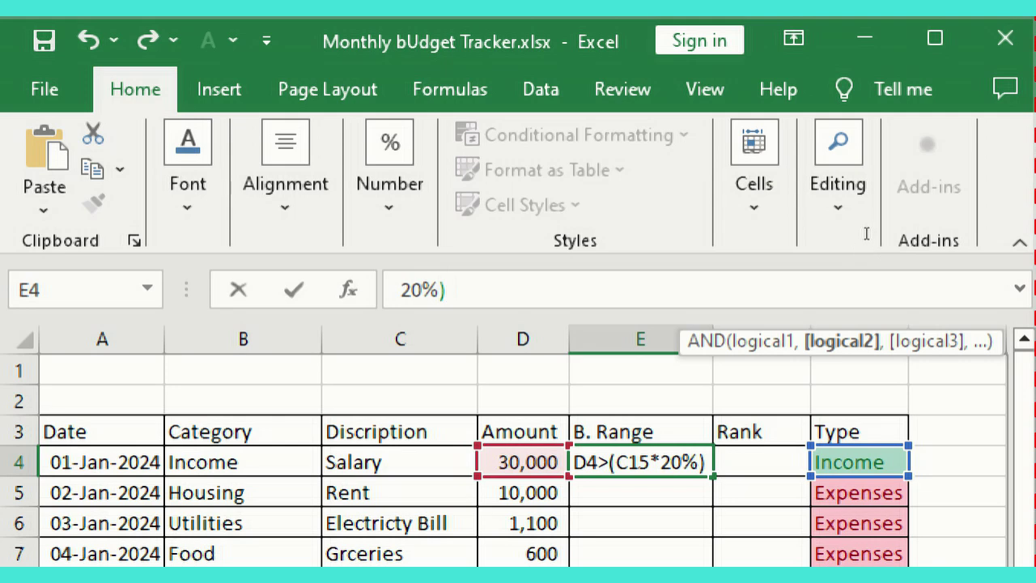
Step: Expand the formula bar to two lines and insert a line break before the nested IF in the E4 formula
triple_click(627, 463)
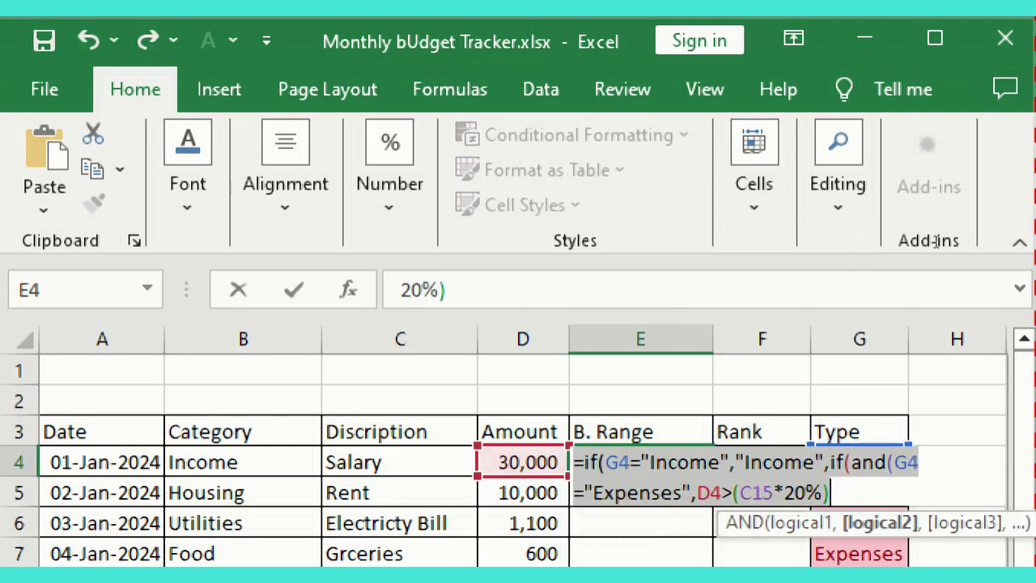
left_click(833, 493)
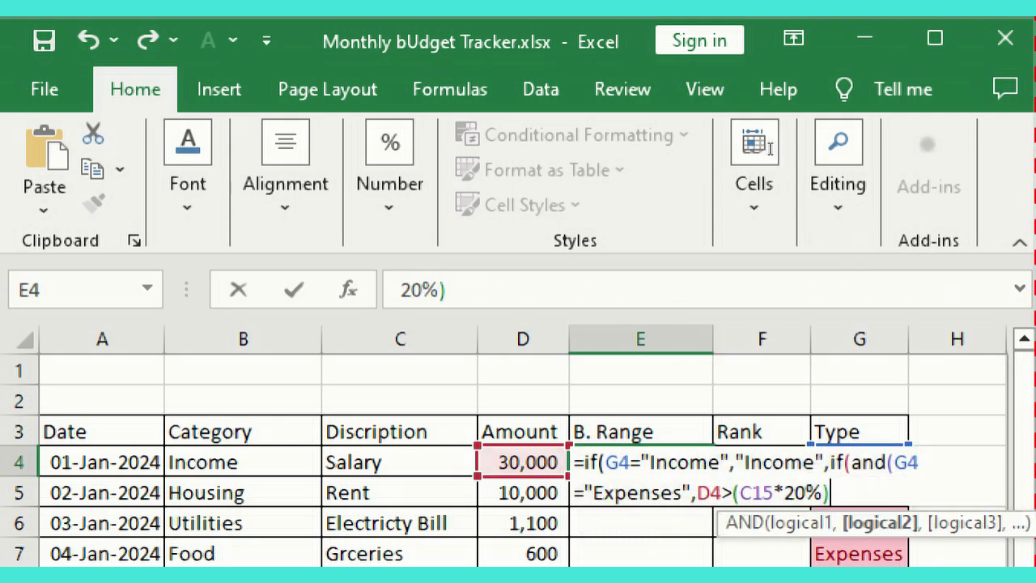
left_click_drag(768, 311, 767, 341)
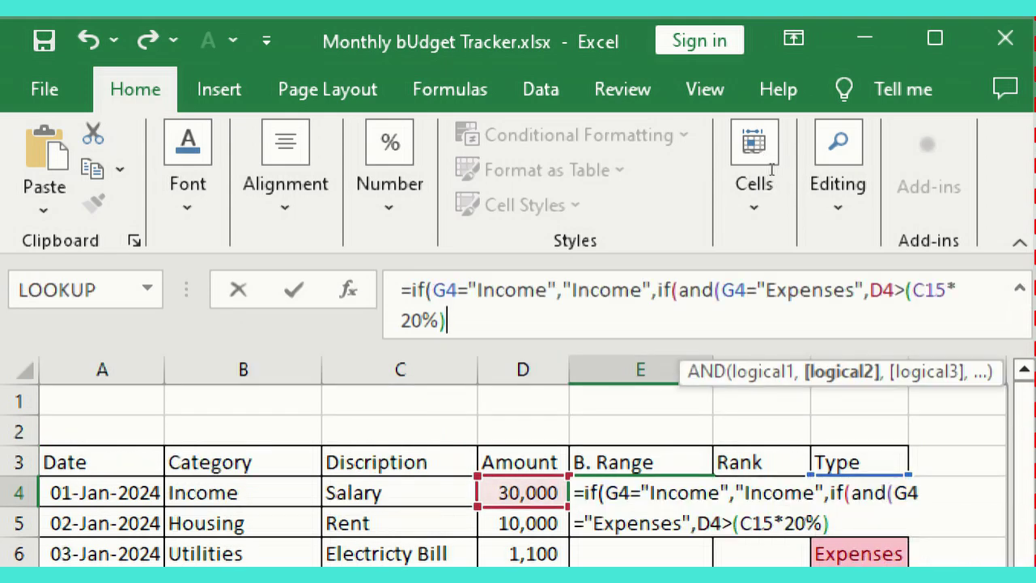
left_click(653, 290)
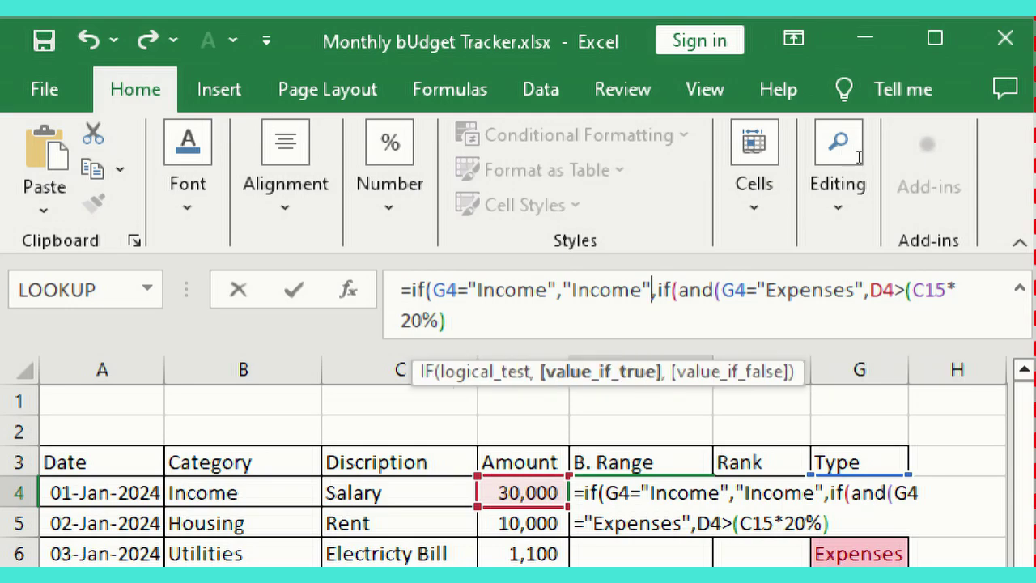
key("Right")
key("Right")
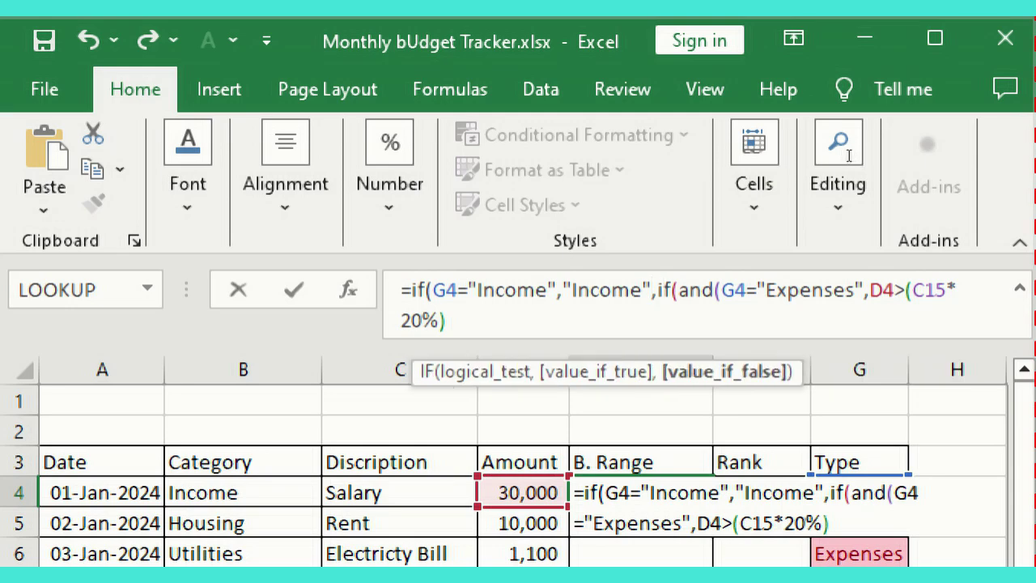
key("alt+Return")
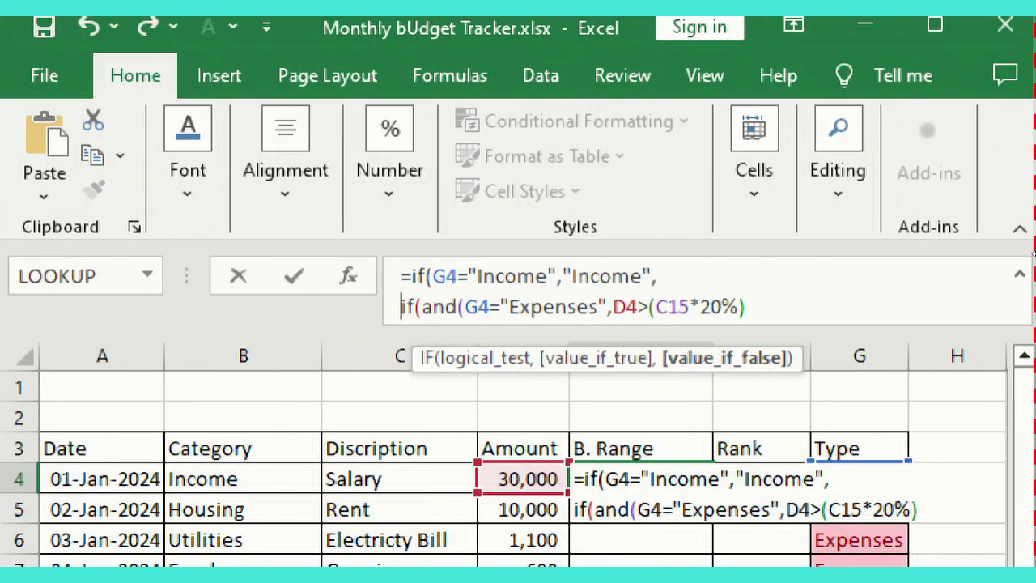
Step: Close the AND test in E4 and begin the nested IF's true-result text with "Ov
key("End")
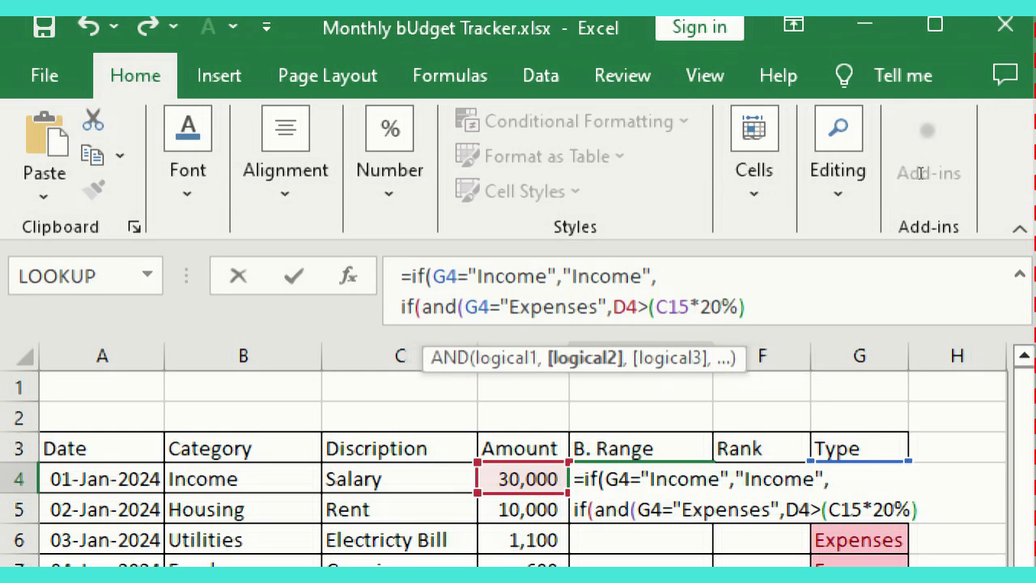
type(")")
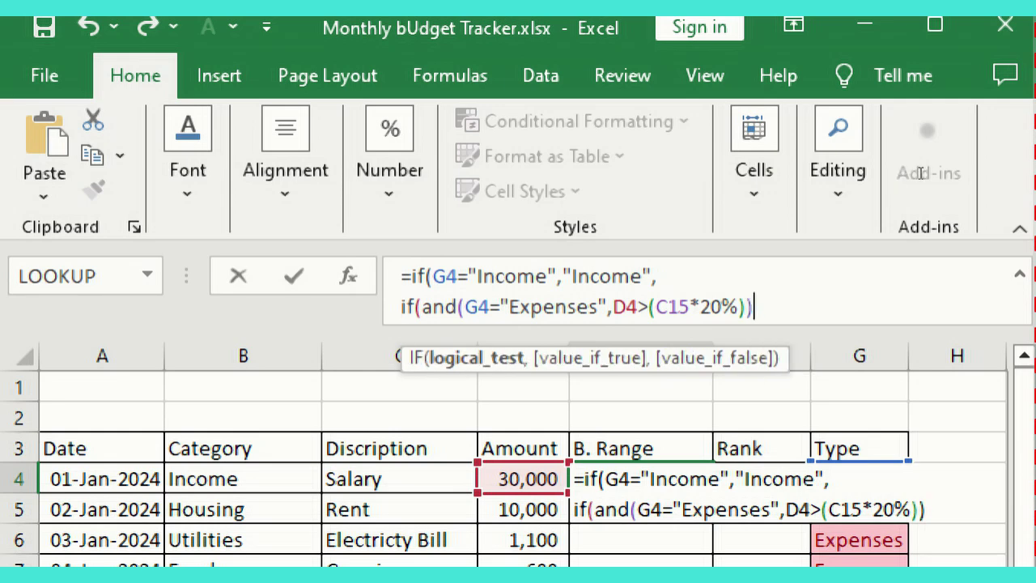
type(",\"Ove")
key("BackSpace")
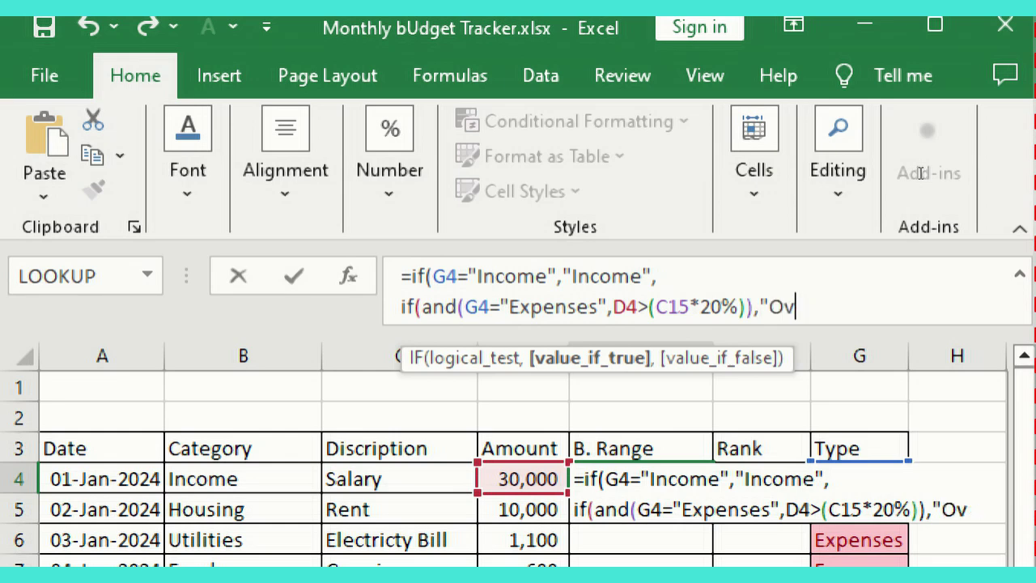
Step: Enter "Over Budget" as the nested IF's true value in the E4 formula, followed by a comma
type("er B")
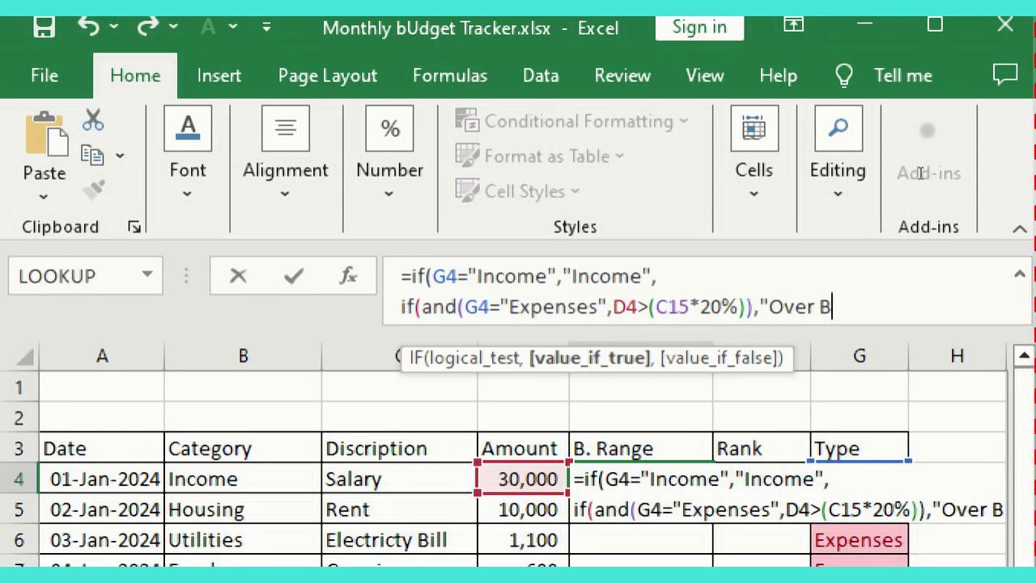
type("ug")
key("BackSpace")
type("dget")
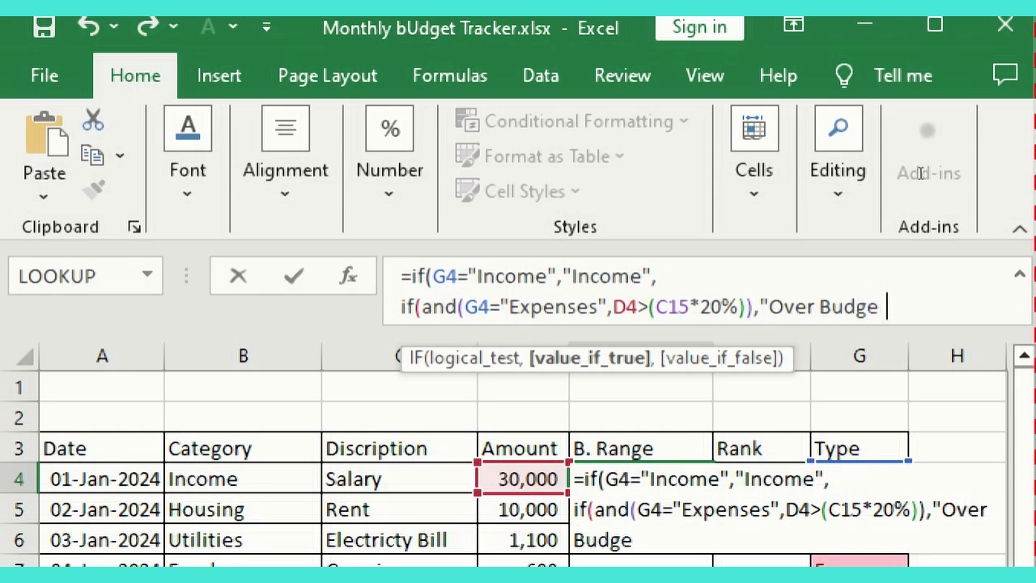
type("\",")
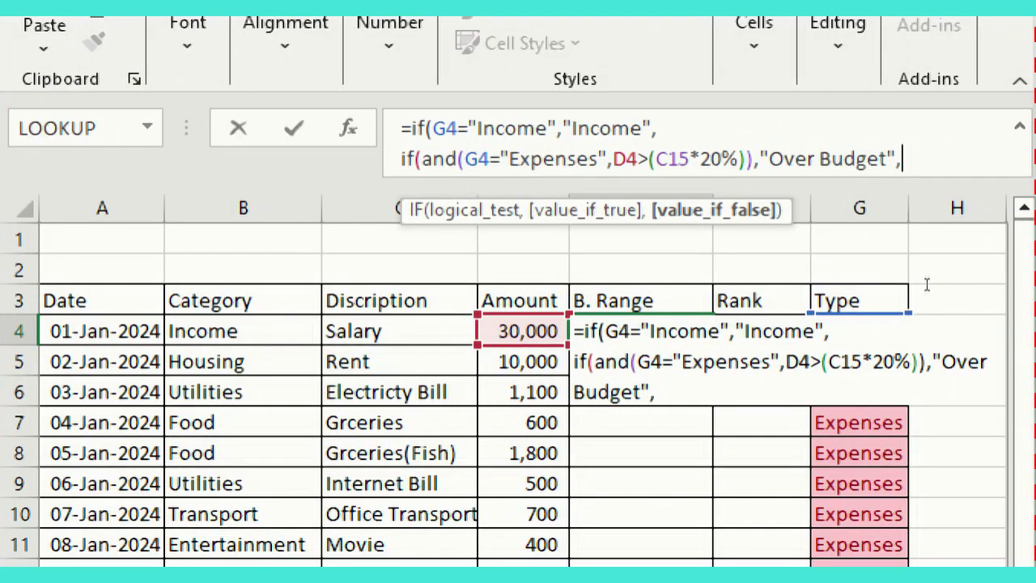
Step: Cut the formula text up to "Over Bu", cancel the cell edit, and paste the text back as E4's formula
left_click(852, 279)
left_click_drag(844, 167, 403, 131)
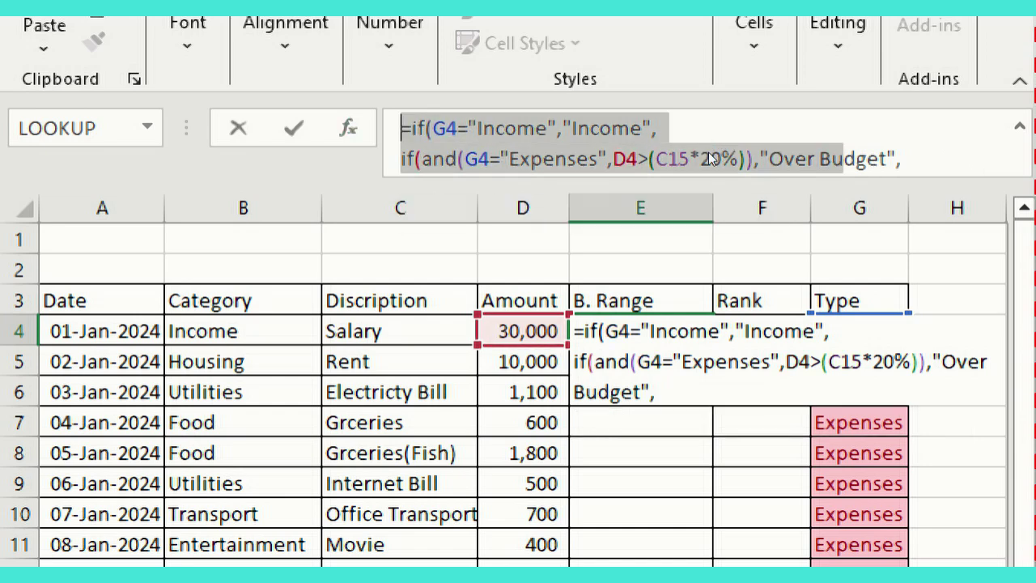
key("ctrl+x")
key("Escape")
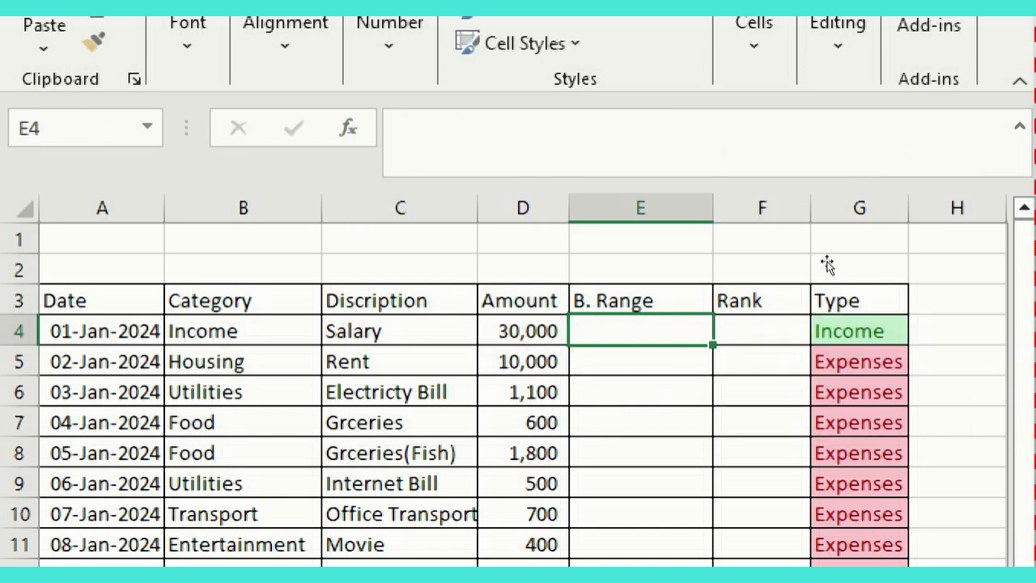
left_click(797, 157)
key("ctrl+v")
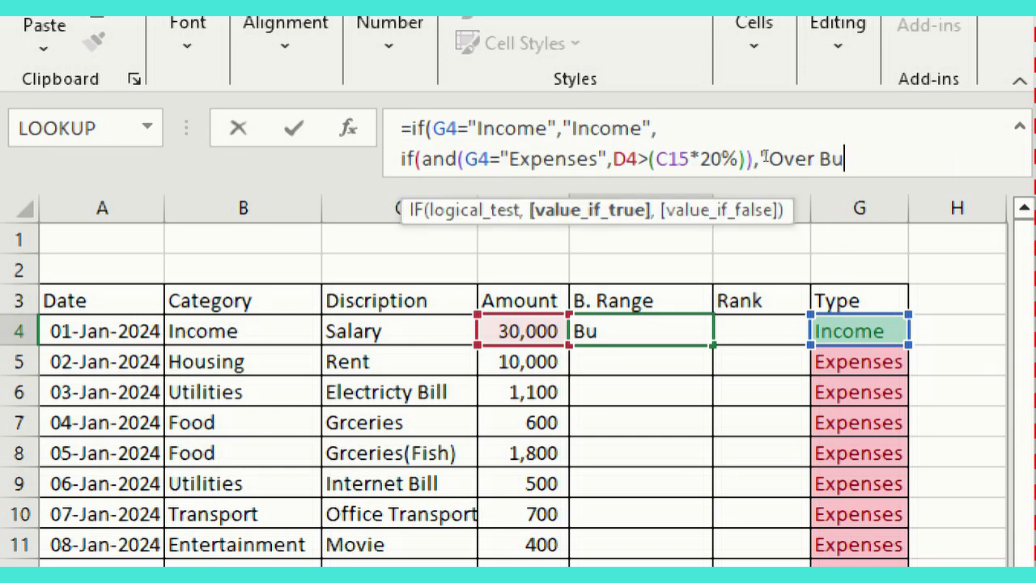
Step: Examine the formula's outer IF test and "Income" result, and the nested AND condition comparing D4 with 20% of C15
left_click(432, 127)
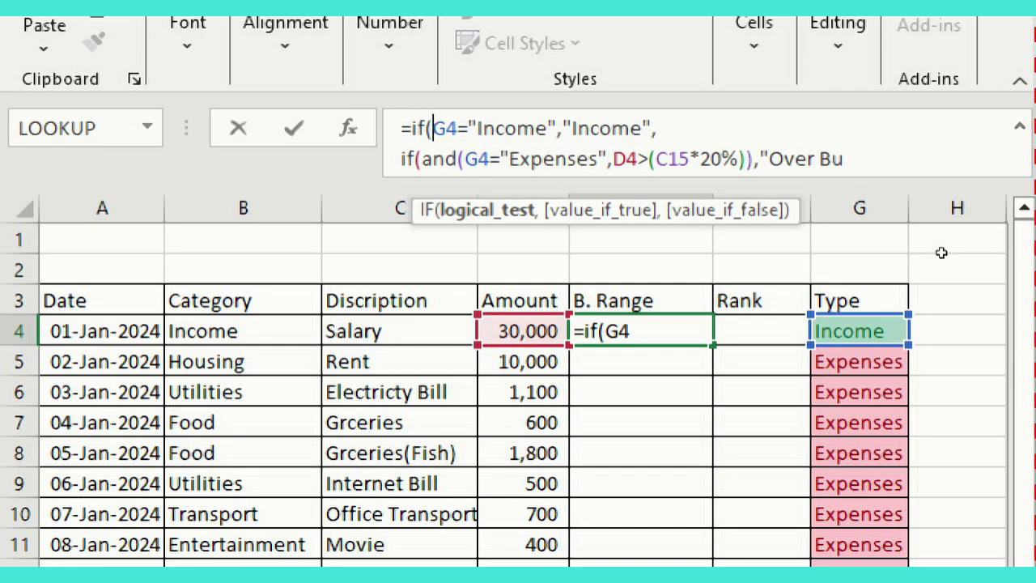
double_click(518, 127)
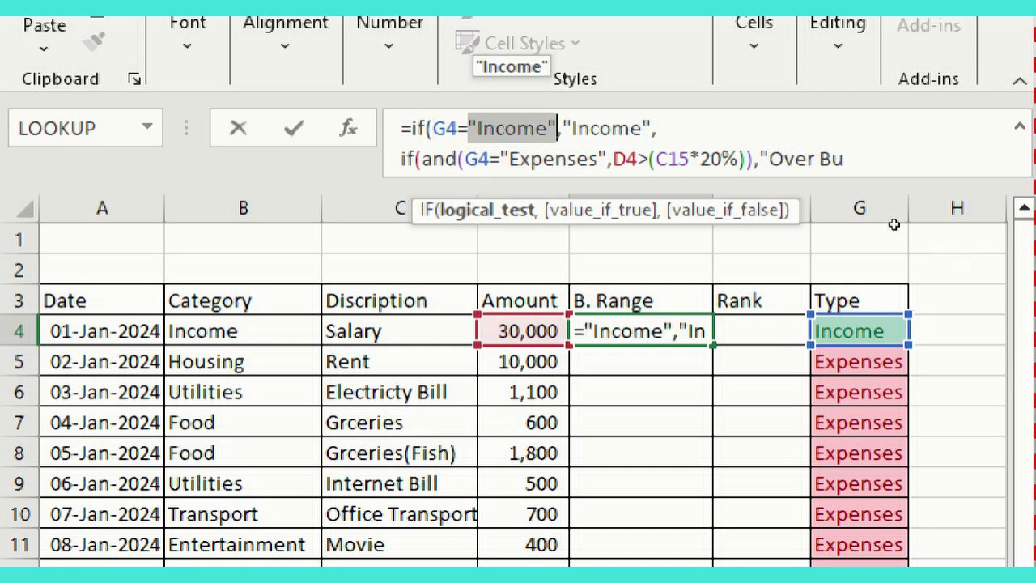
key("Right")
key("Right")
left_click_drag(657, 128, 563, 128)
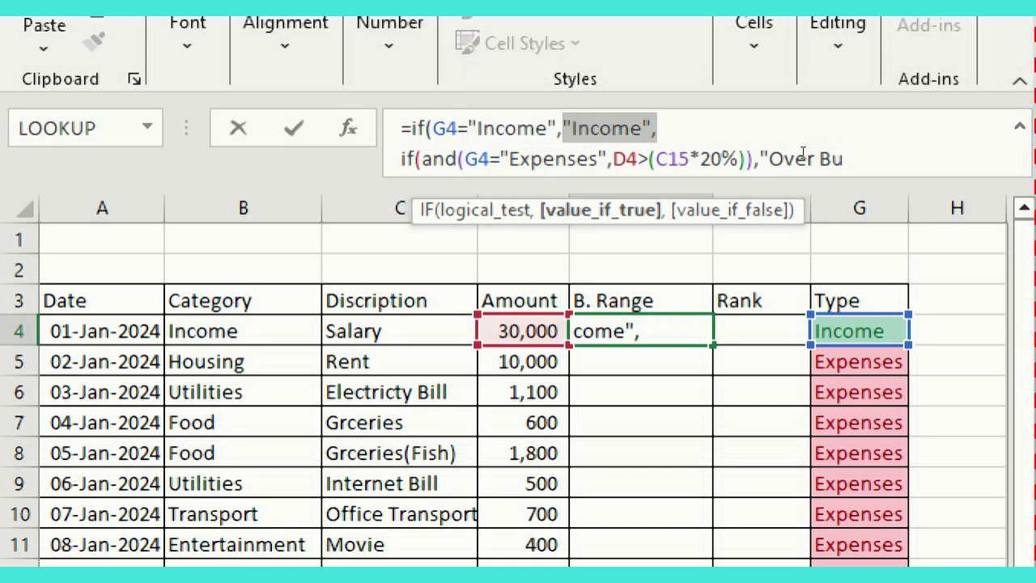
left_click_drag(400, 159, 415, 158)
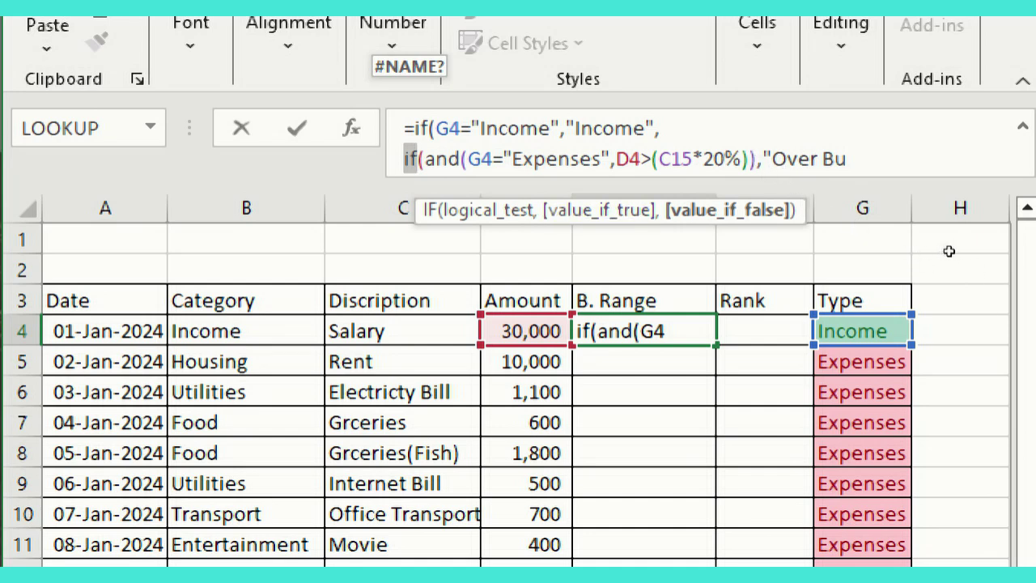
left_click(826, 166)
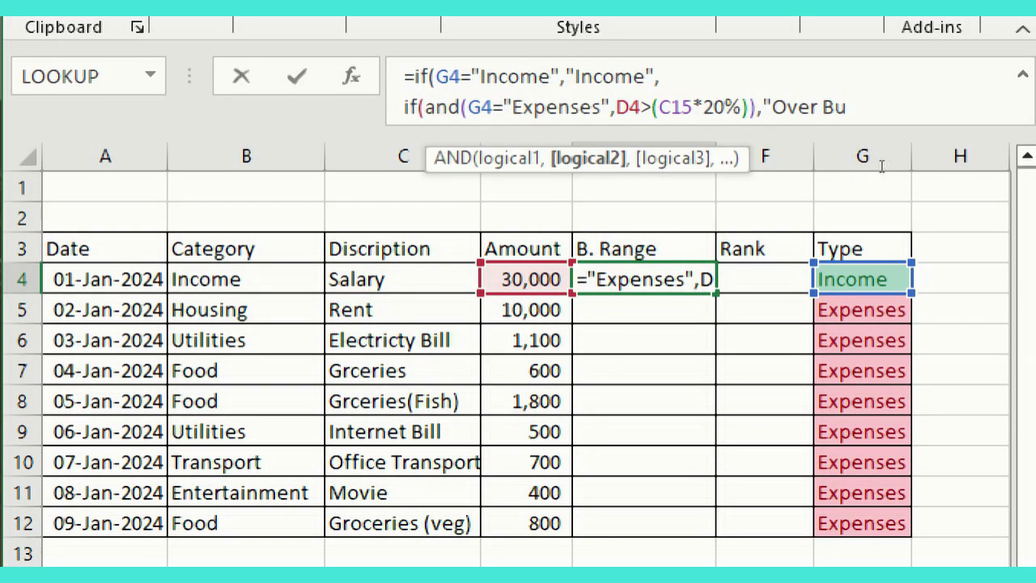
key("Right")
key("Right")
key("Right")
key("Right")
key("Right")
key("Right")
key("Right")
key("Right")
key("Right")
key("Right")
key("Right")
key("shift+Left")
key("shift+Left")
key("shift+Left")
key("shift+Left")
key("shift+Left")
key("shift+Left")
key("shift+Left")
key("shift+Left")
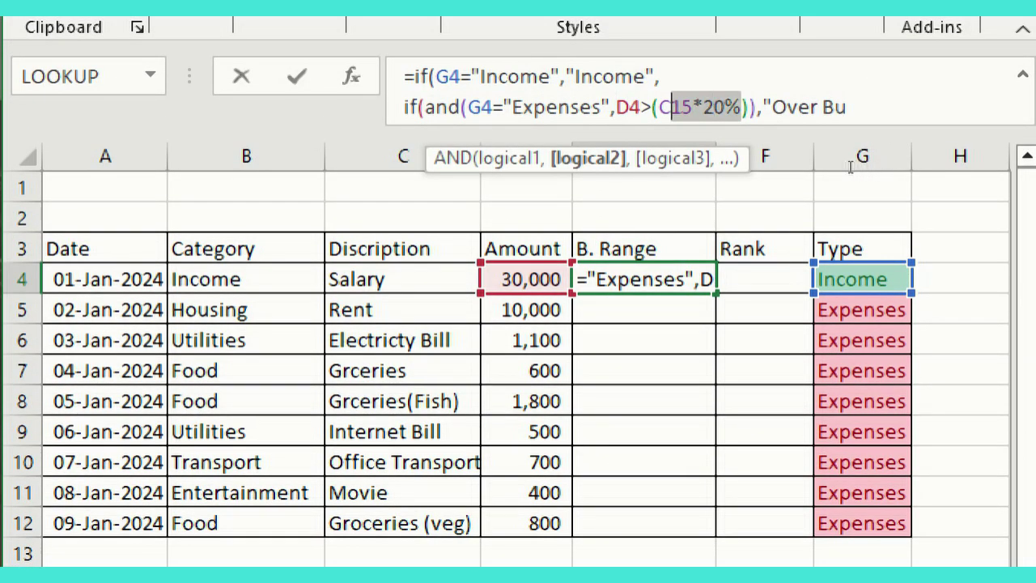
key("Left")
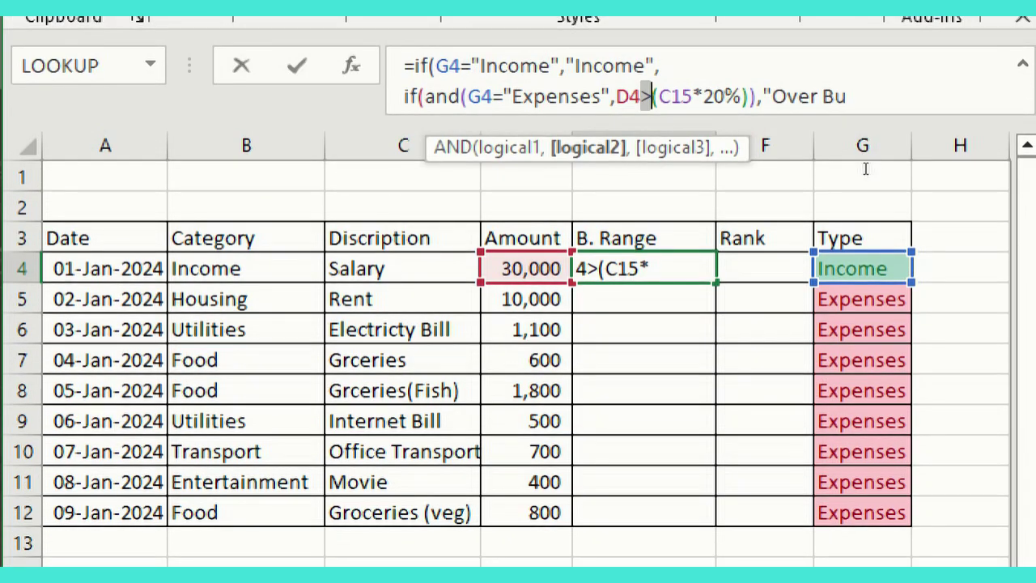
Step: Complete the nested IF's true value as "Over Budget" and begin another nested IF with an AND test on a new line
key("End")
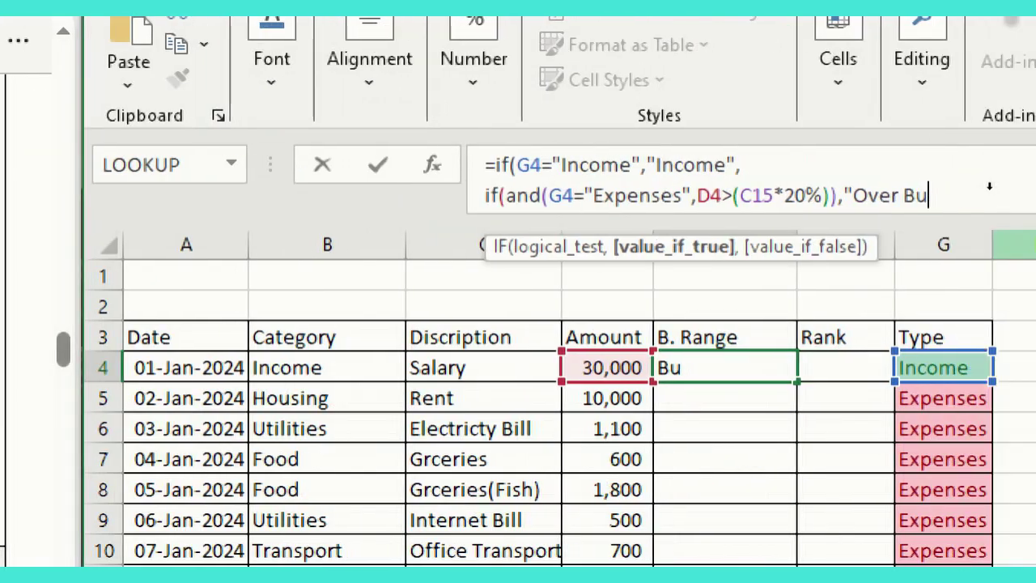
type("dget\",")
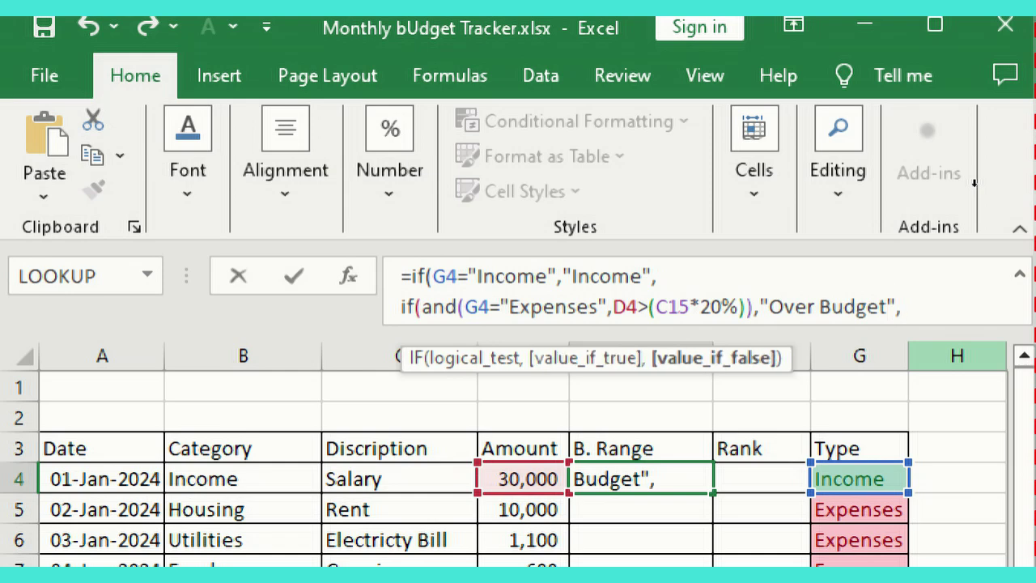
key("alt+Return")
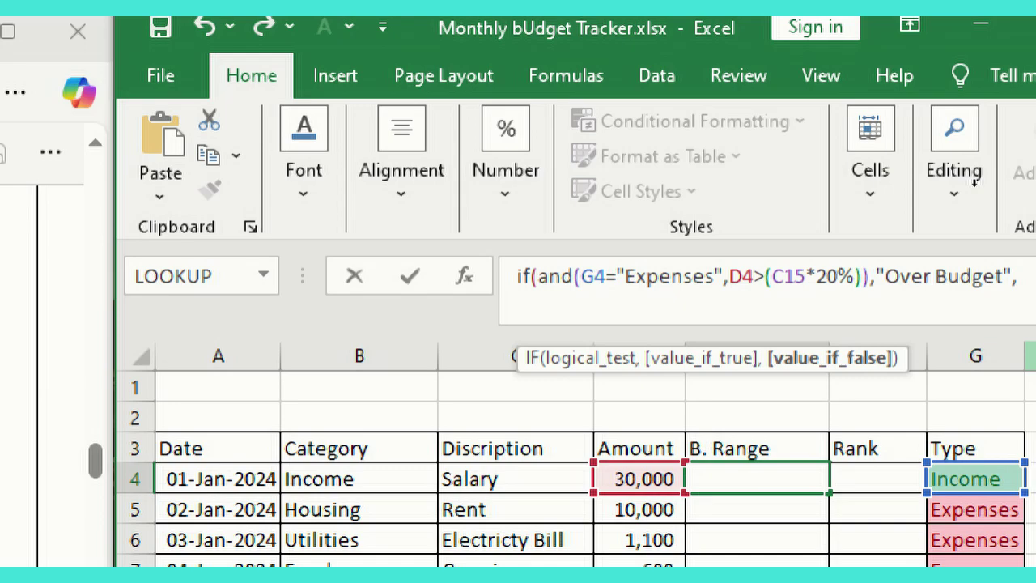
type("if(")
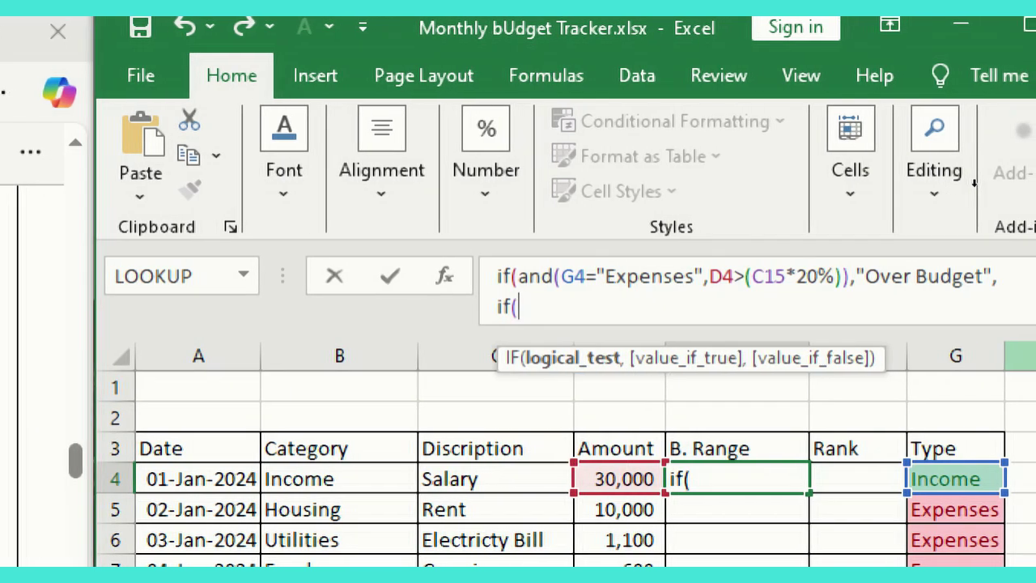
type("and")
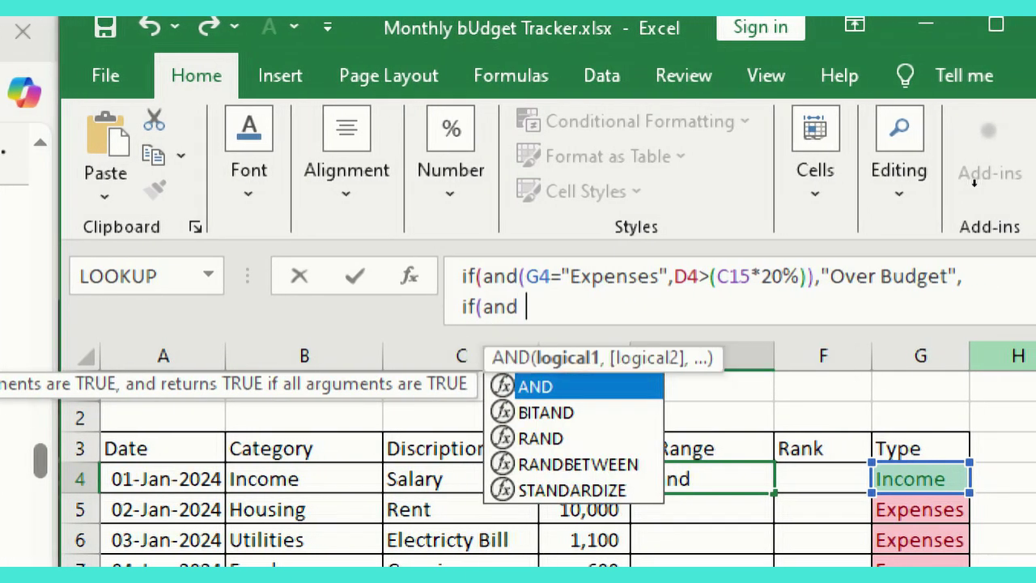
type("(")
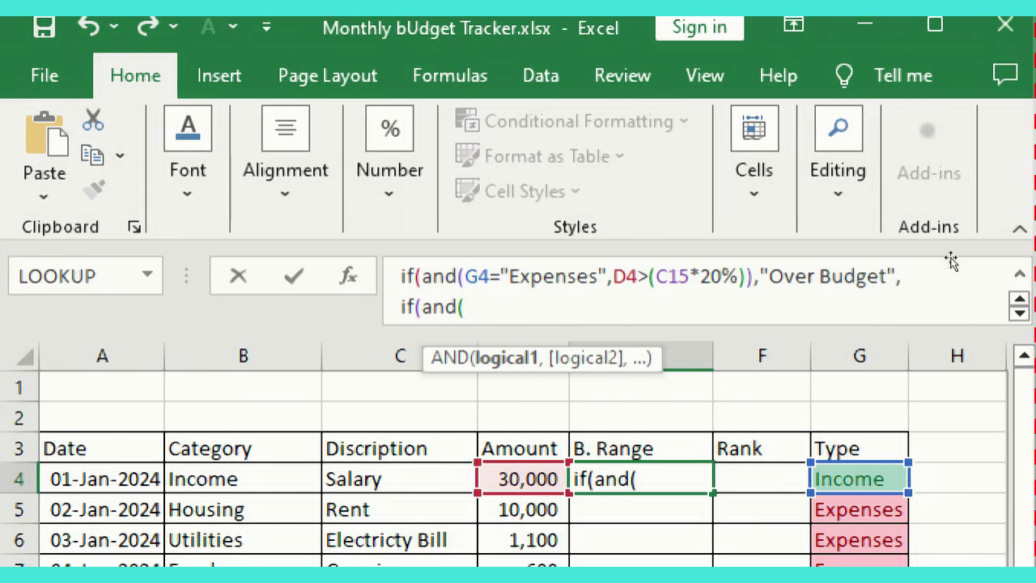
Step: Add G4="Expenses" as the first condition of the new AND test
left_click(913, 478)
type("=\"E")
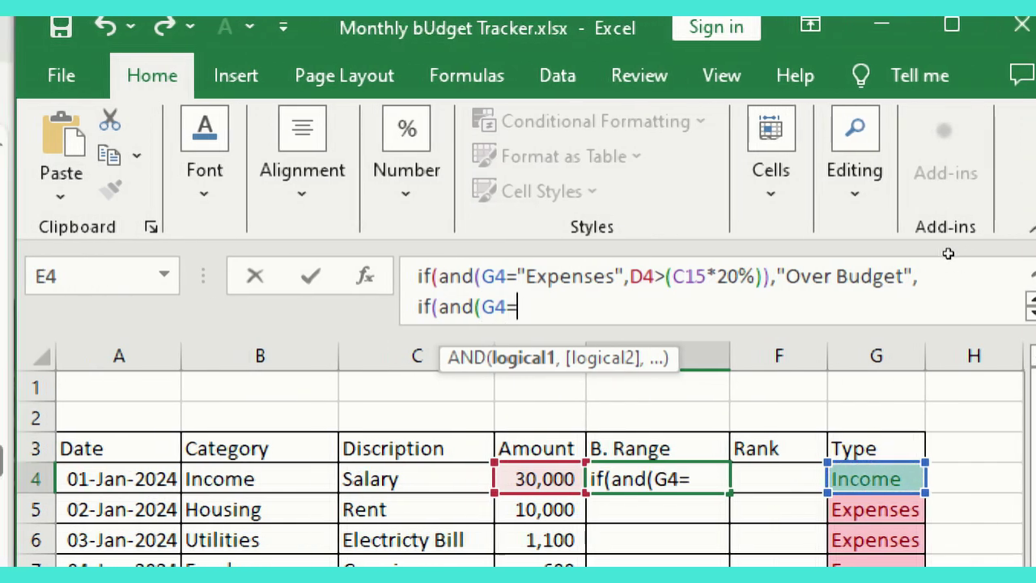
type("xpen")
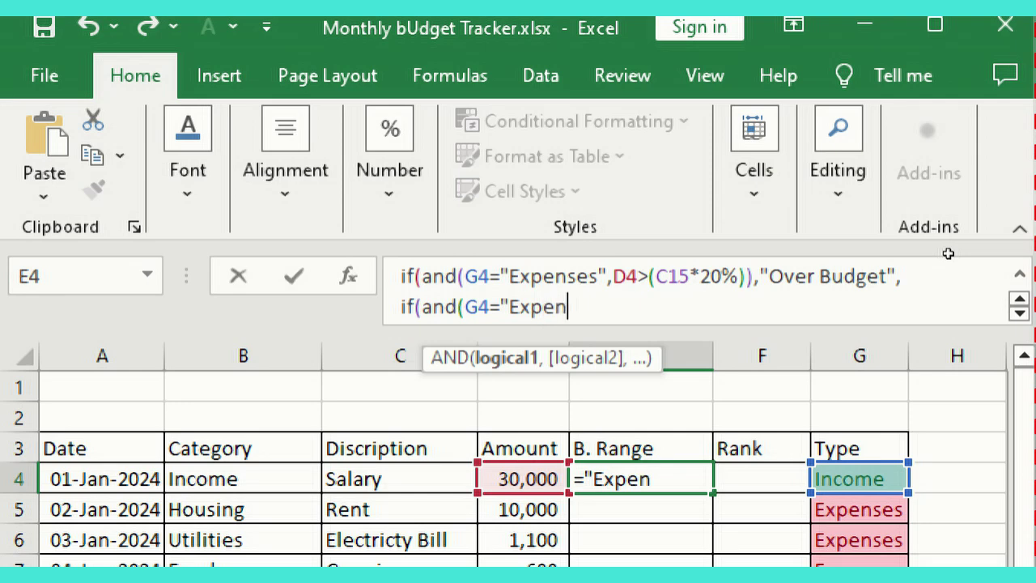
type("ses")
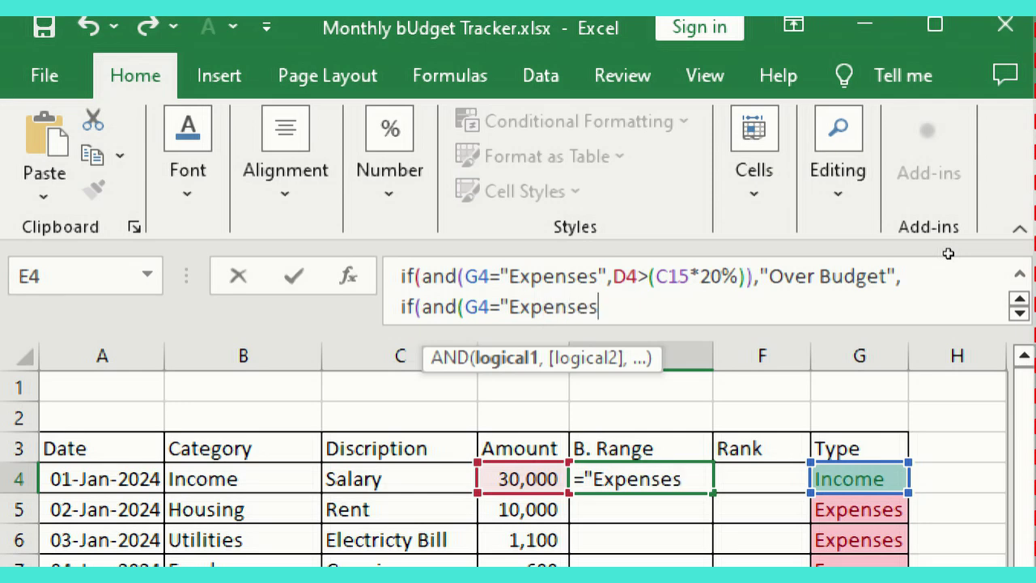
type("\",")
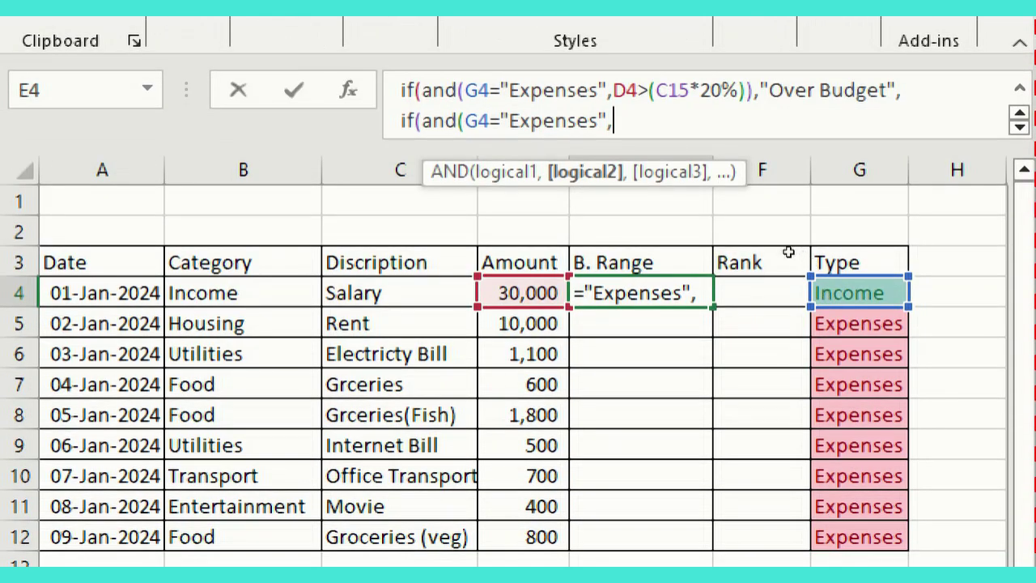
Step: Add D4<(C15*20%) as the second condition of the new AND test
key("Left")
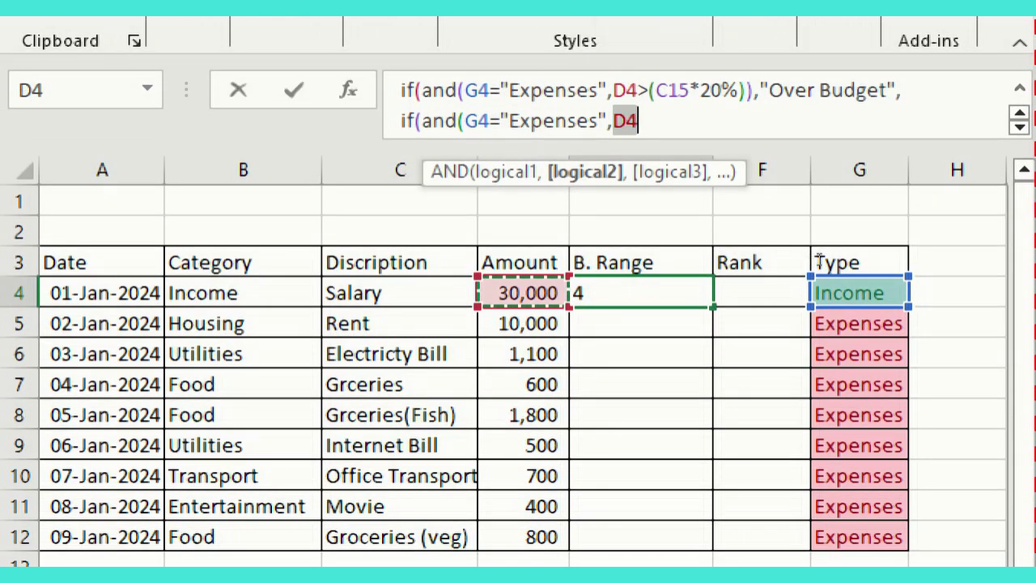
type("<")
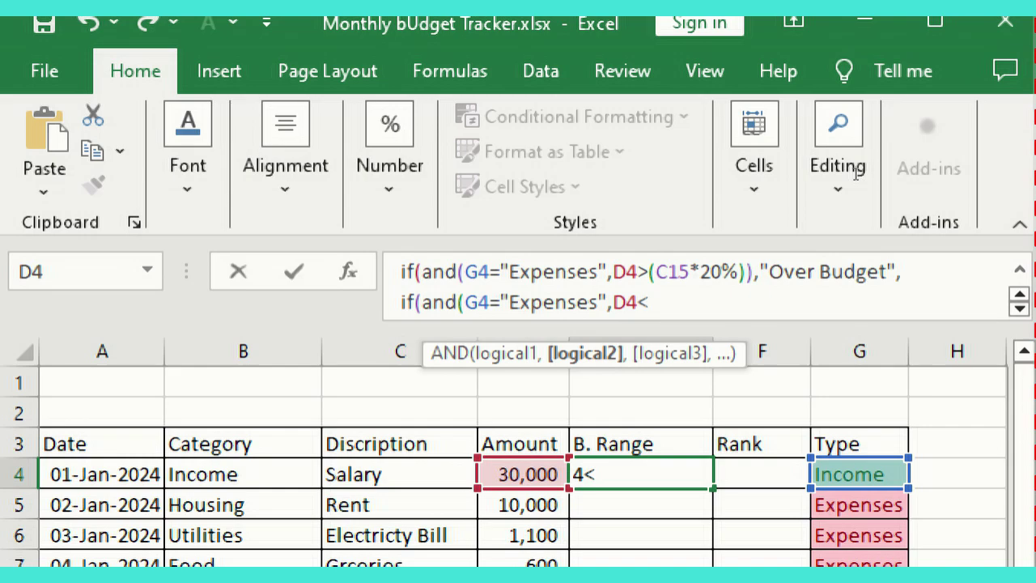
type("(")
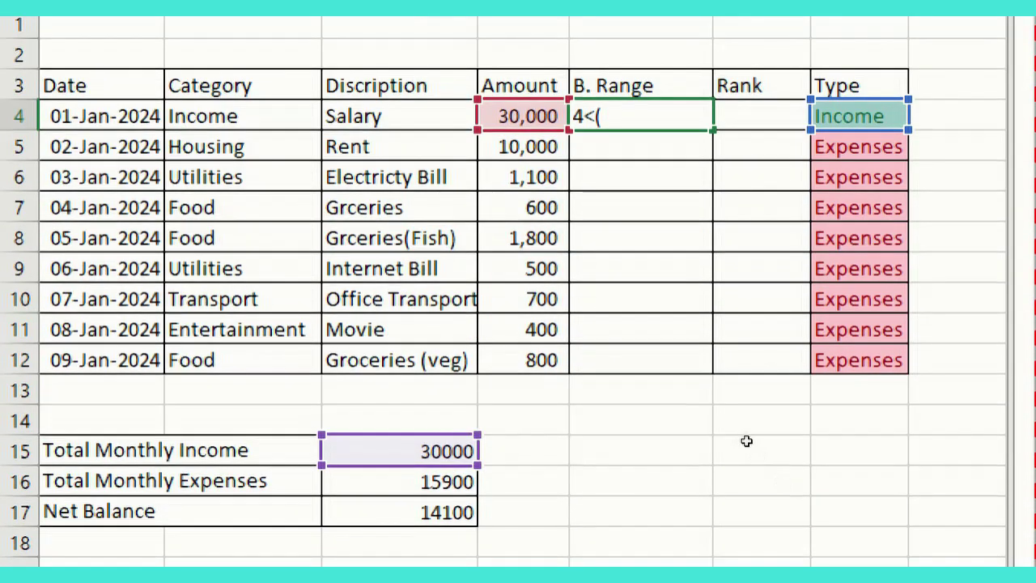
left_click(457, 451)
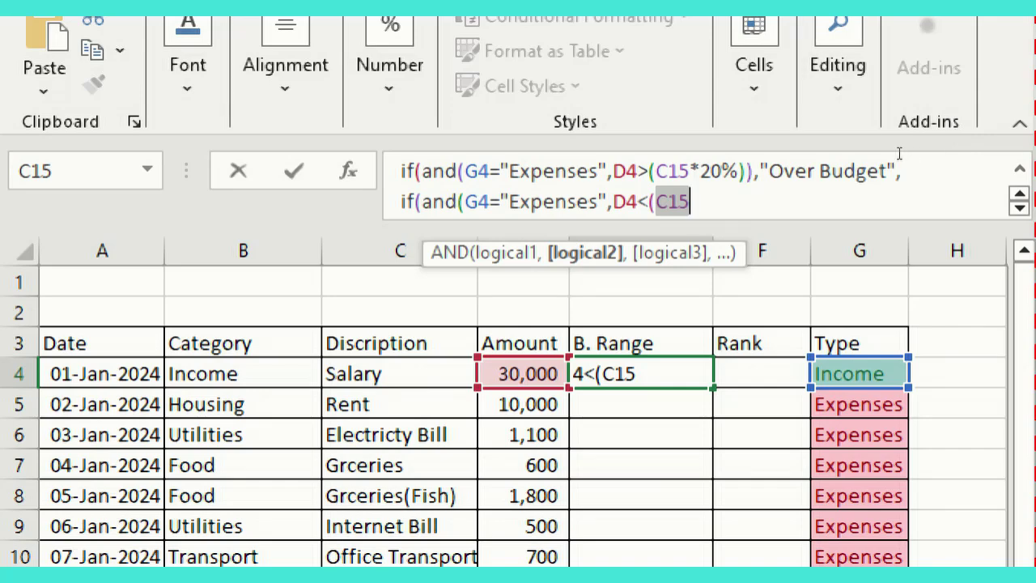
type("*")
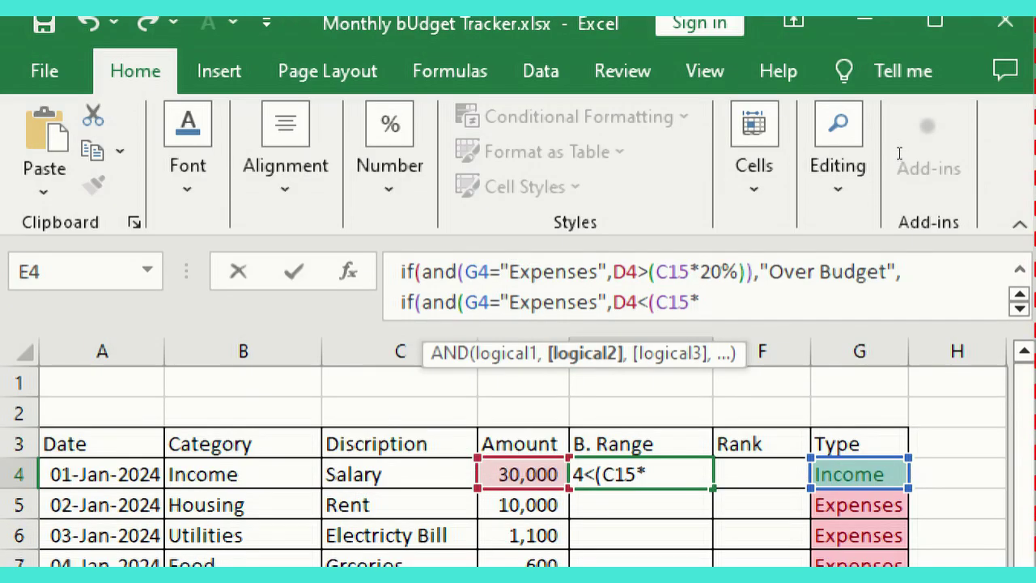
type("20")
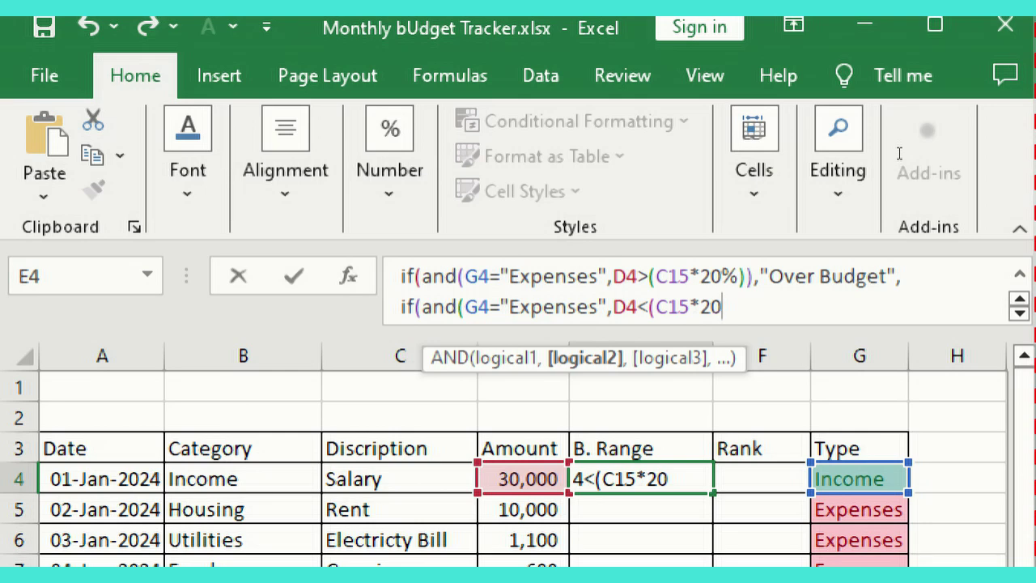
type("%)")
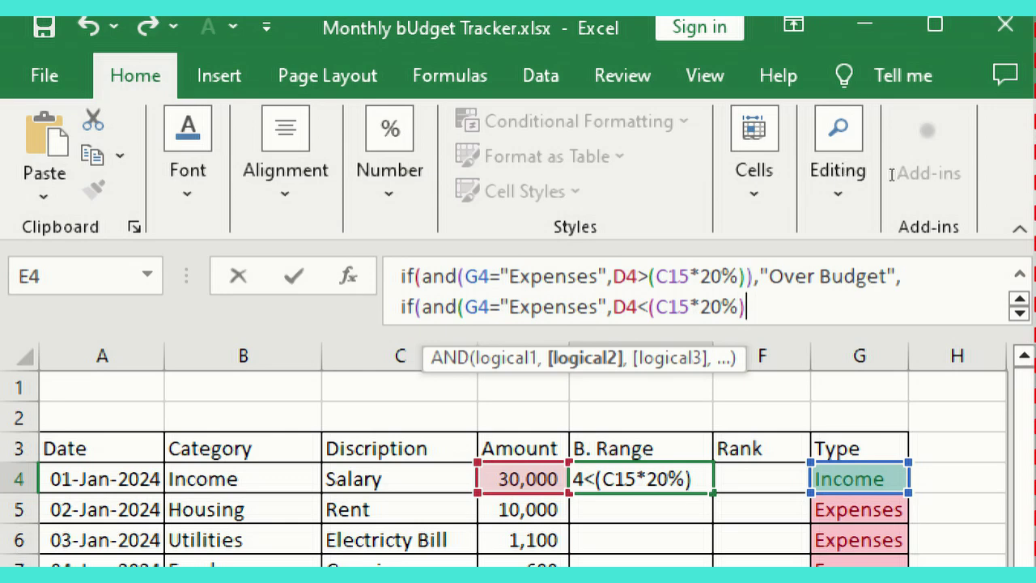
Step: Enter "IN Range" as the last IF's true value, close all parentheses, and enlarge the formula bar to show all three formula lines
type("),\"IN")
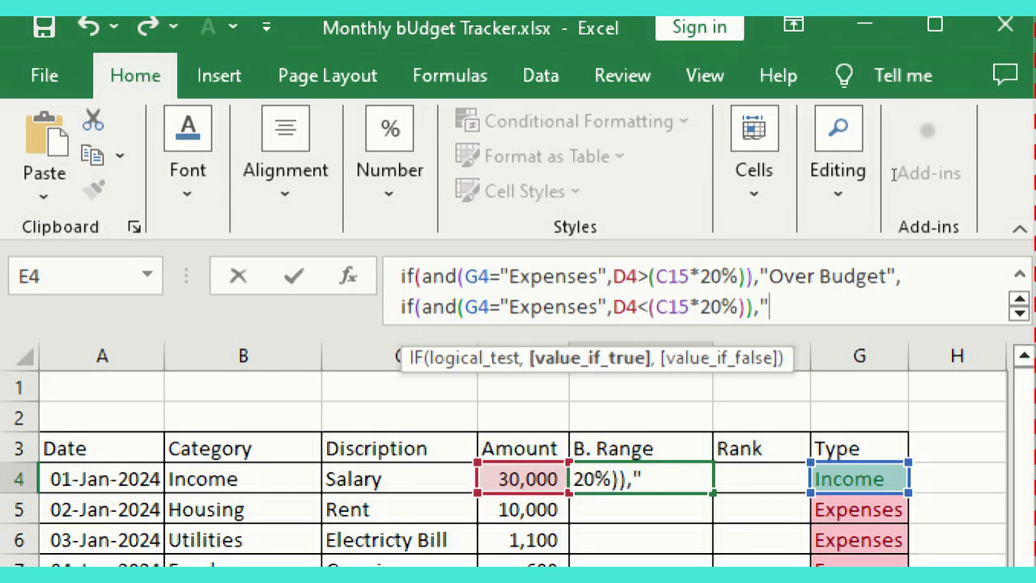
type(" Ra")
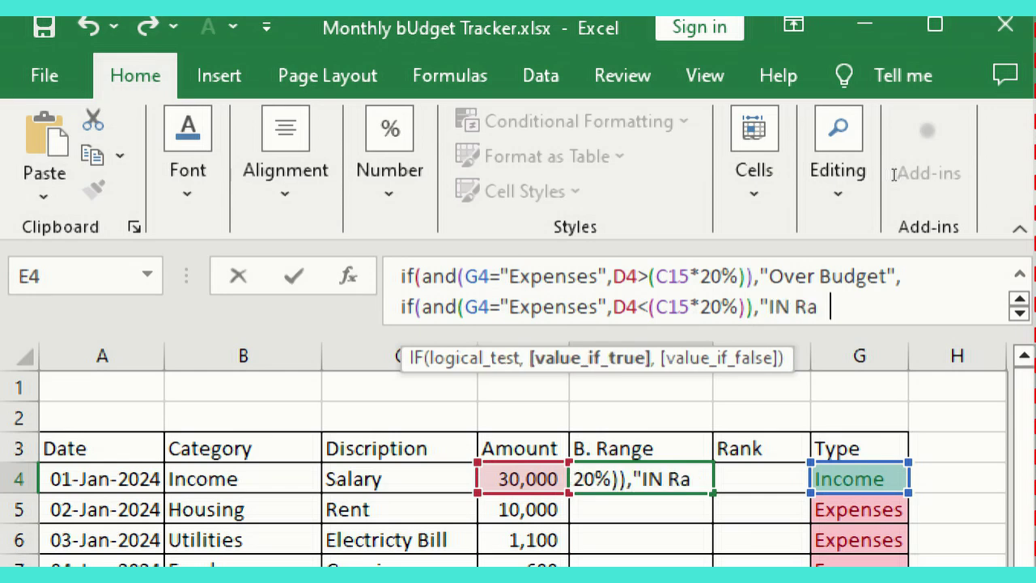
type("nge\")))")
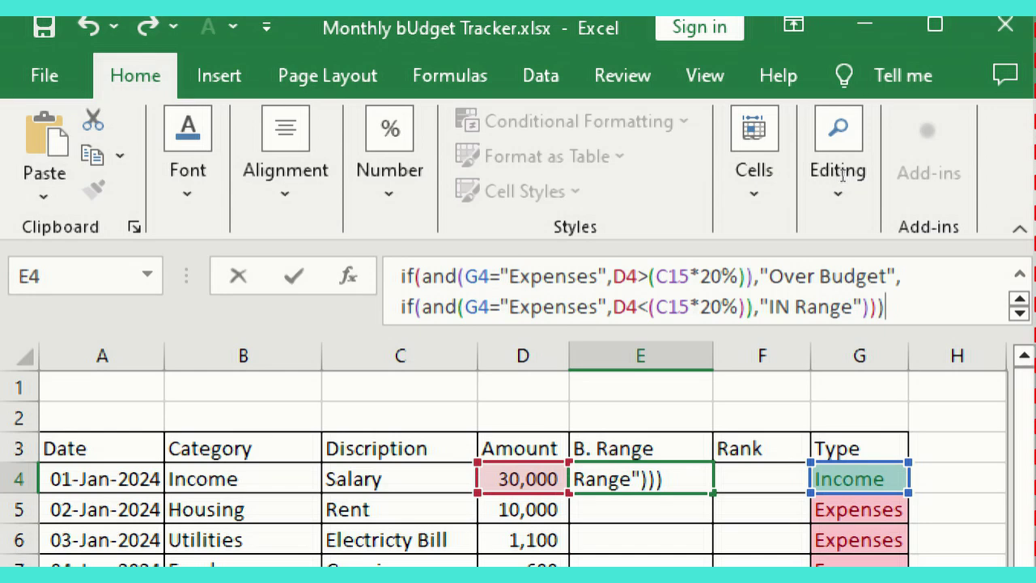
scroll(843, 174, "up", 1)
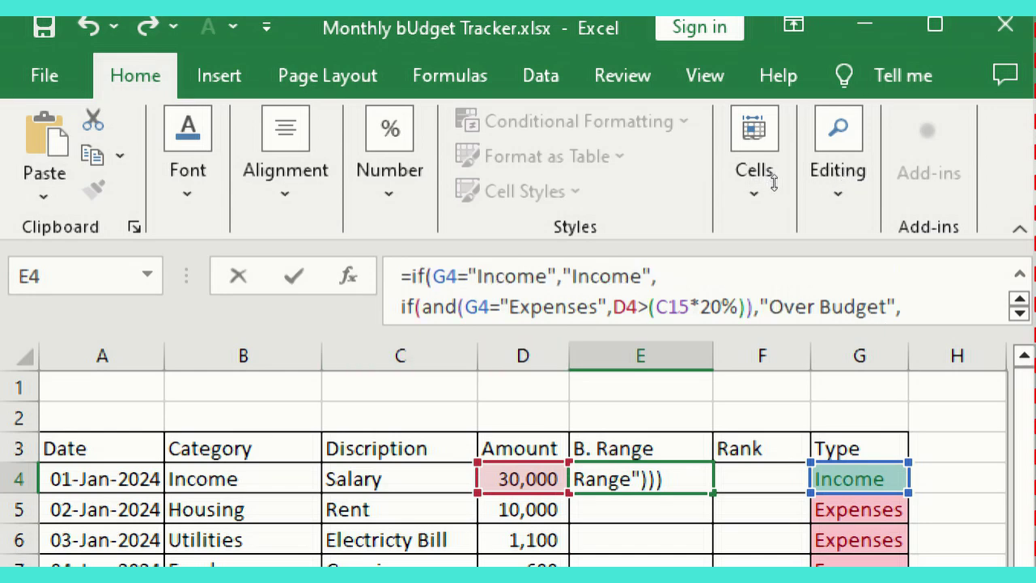
left_click_drag(773, 183, 774, 194)
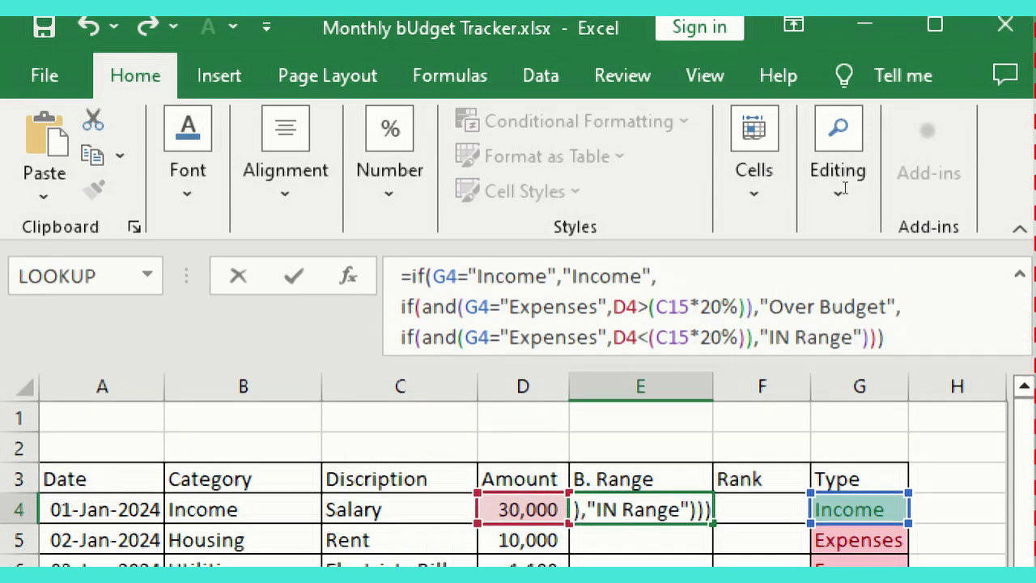
Step: Review the Income, Over Budget and IN Range branches of the nested IF against the Type column and Total Monthly Income
double_click(773, 151)
double_click(830, 151)
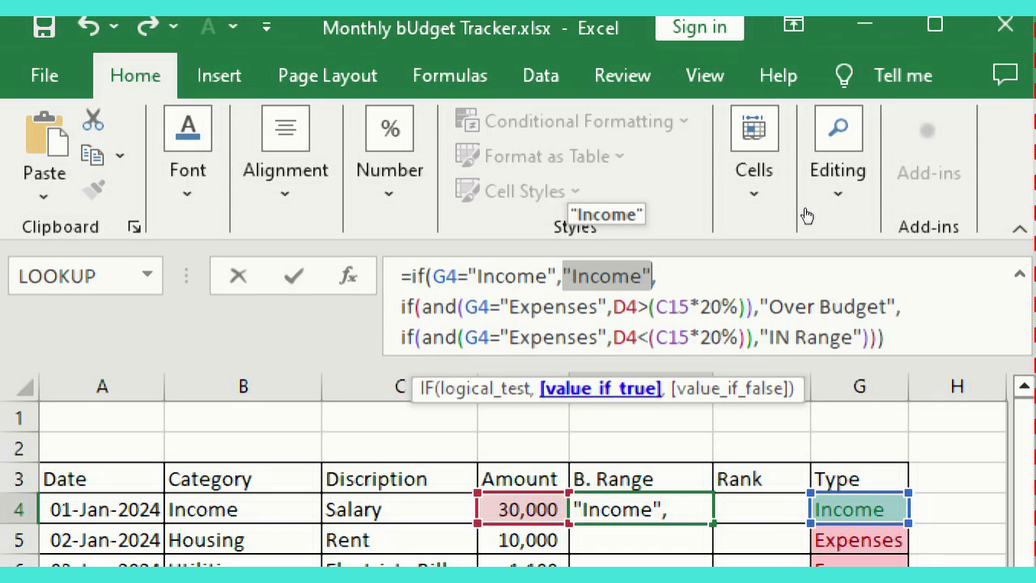
double_click(784, 171)
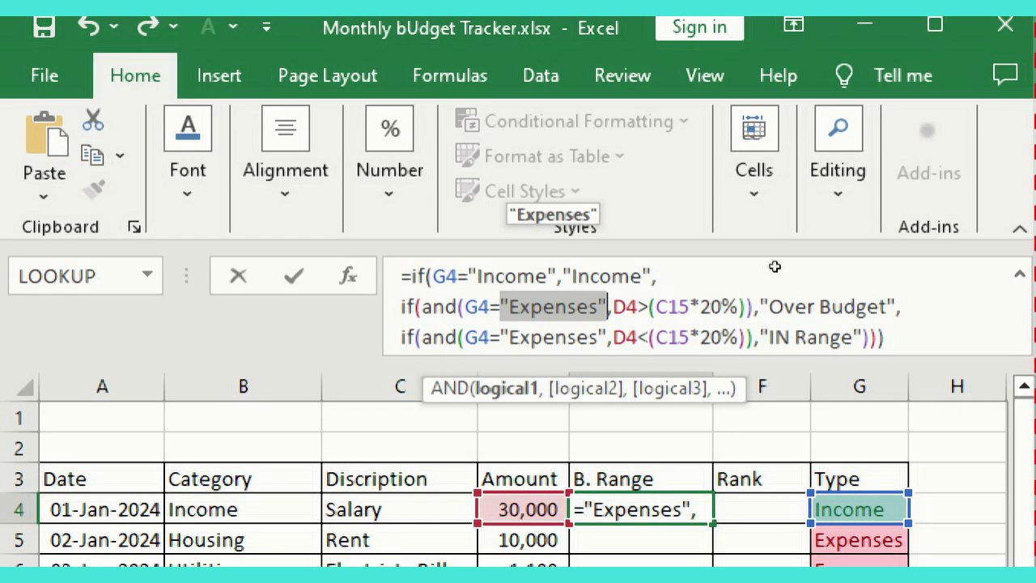
scroll(772, 275, "down", 3)
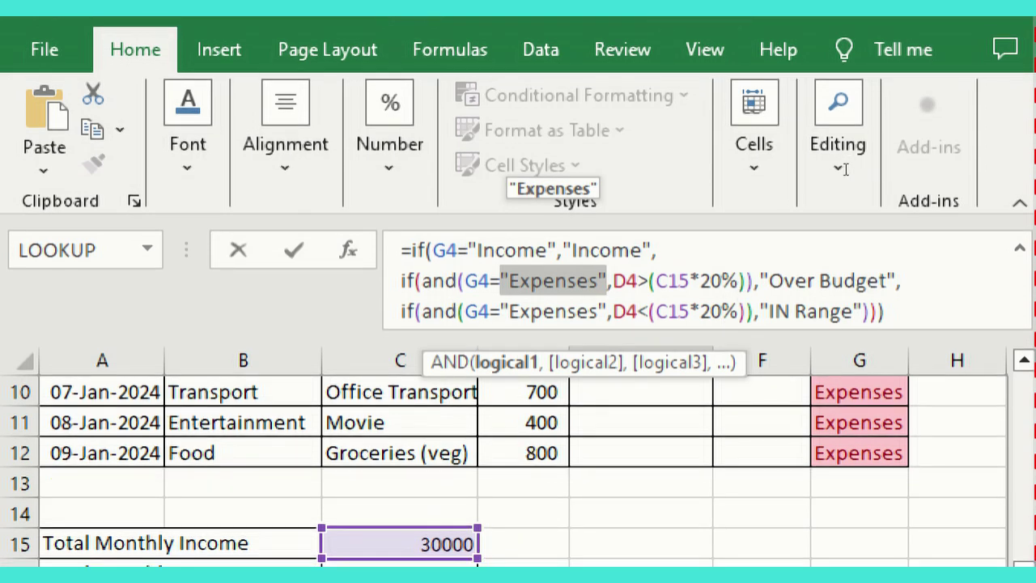
key("Right")
key("Right")
key("Right")
key("Right")
key("Right")
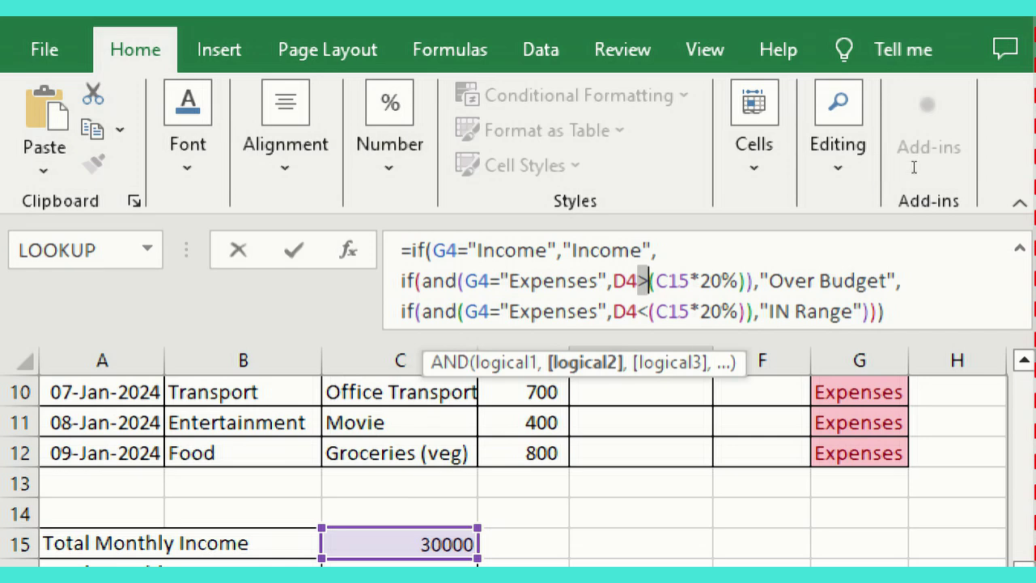
key("Right")
key("Right")
key("Right")
key("Right")
key("Right")
key("Right")
key("Right")
key("Right")
key("Right")
key("Right")
key("Right")
key("shift+Right")
key("shift+Right")
key("shift+Right")
key("shift+Right")
key("shift+Right")
key("shift+Right")
key("shift+Right")
key("shift+Right")
key("shift+Right")
key("shift+Right")
key("shift+Right")
key("shift+Right")
key("shift+Right")
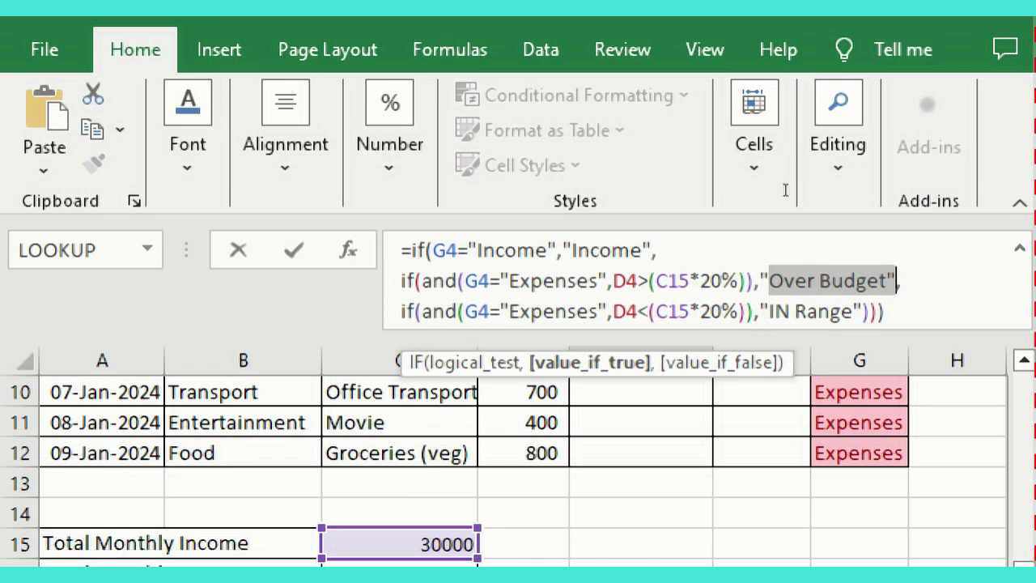
scroll(855, 256, "up", 3)
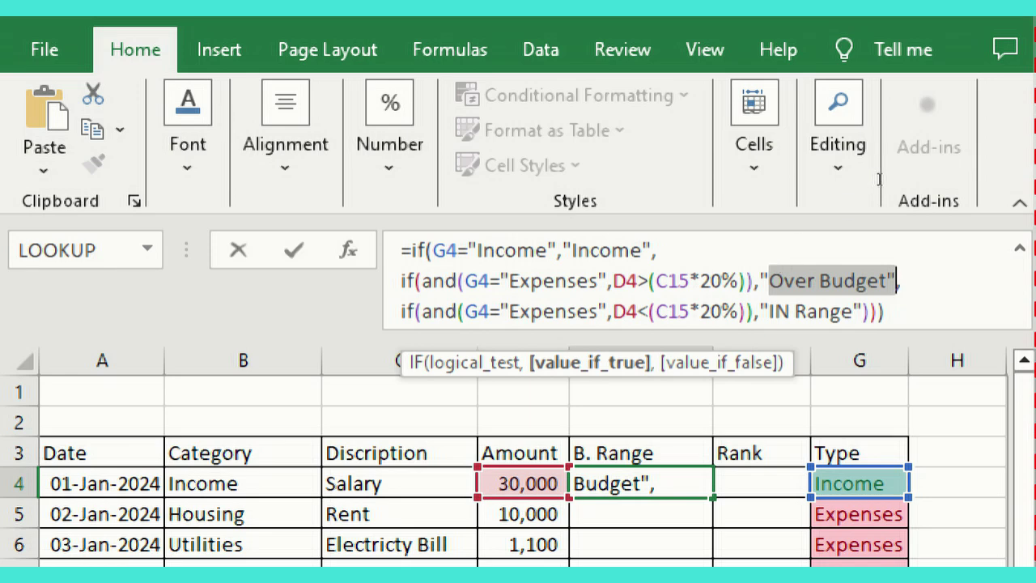
scroll(775, 352, "down", 4)
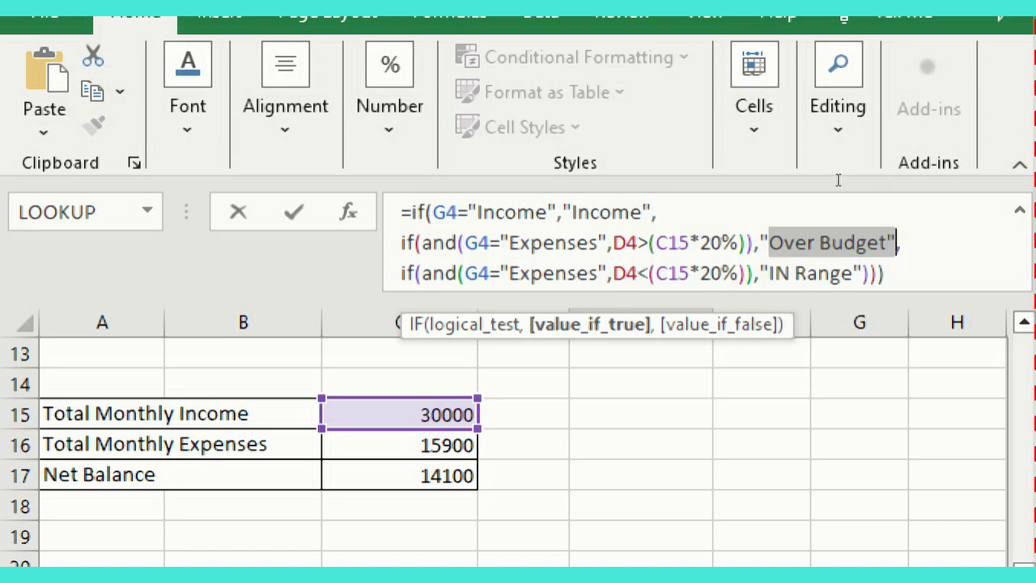
left_click_drag(638, 274, 648, 274)
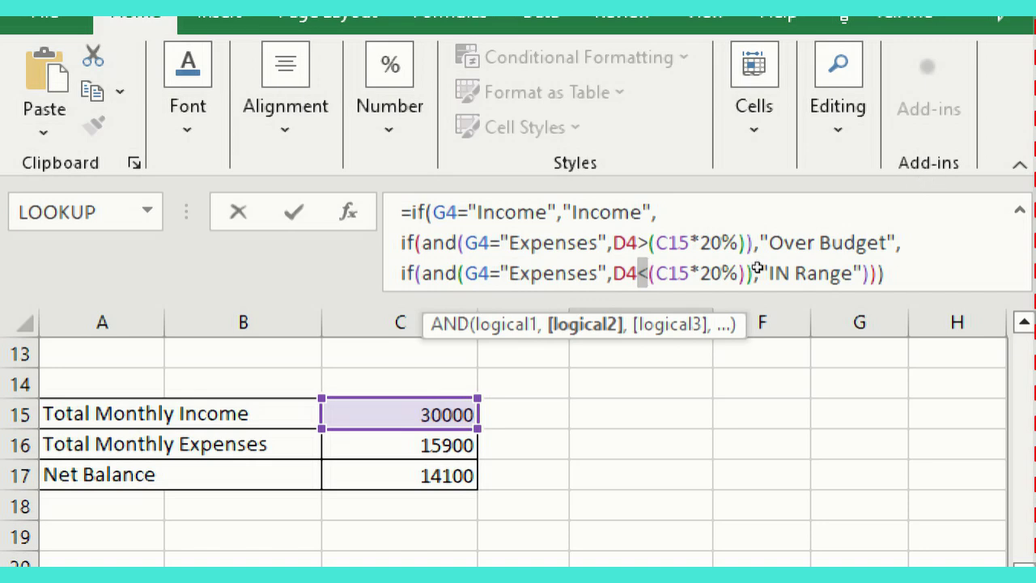
Step: Commit the completed nested IF formula in cell E4 of the B. Range column
key("End")
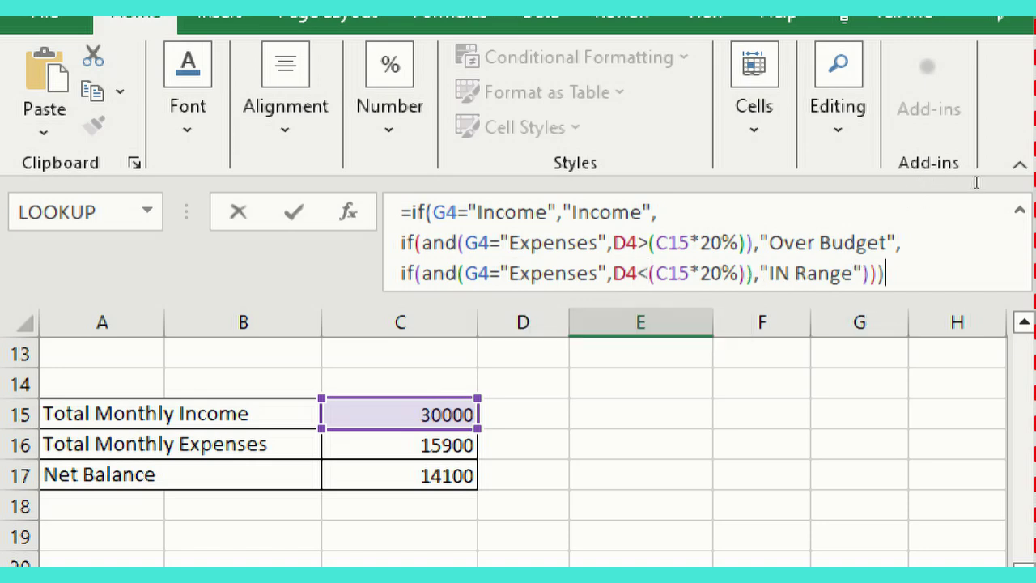
key("Return")
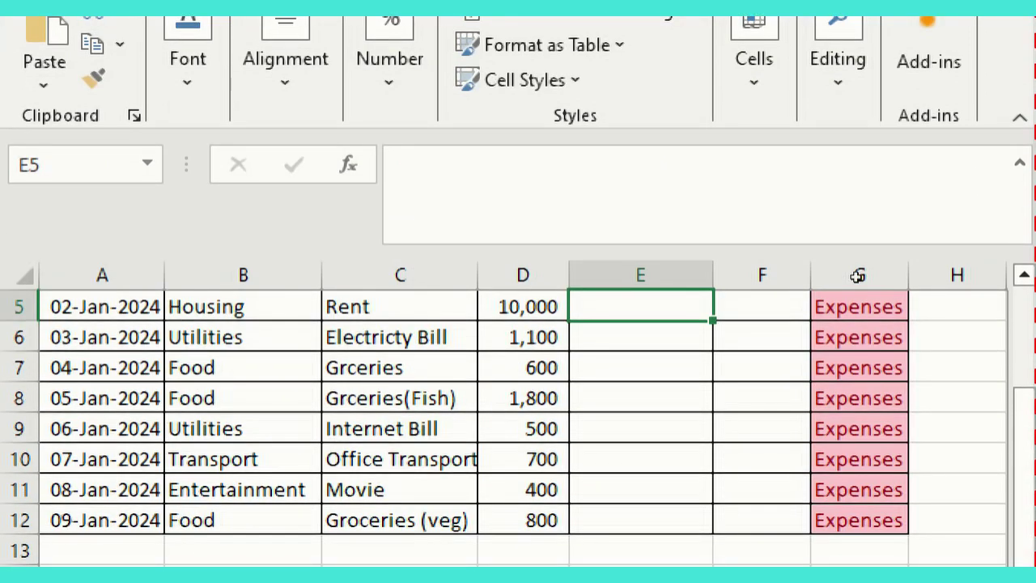
scroll(856, 322, "up", 1)
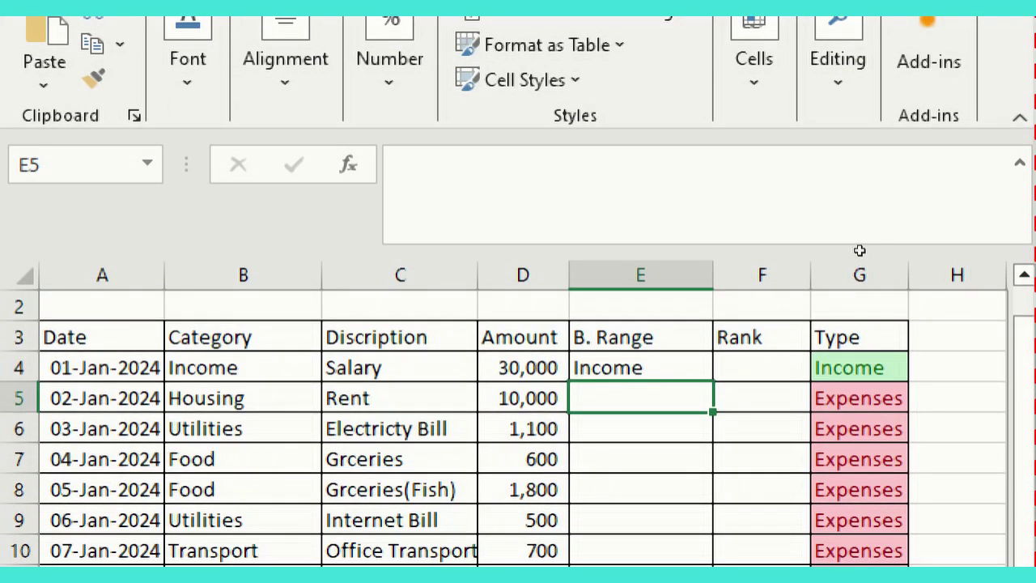
Step: Fill the formula from E4 down through E12 and narrow column E slightly
key("Up")
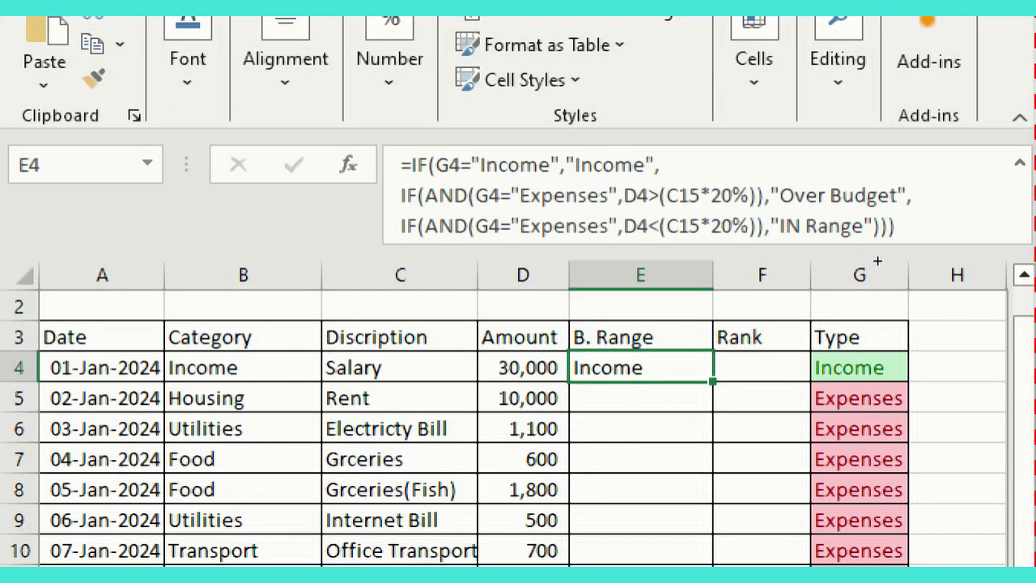
left_click_drag(712, 381, 712, 551)
left_click_drag(713, 200, 704, 200)
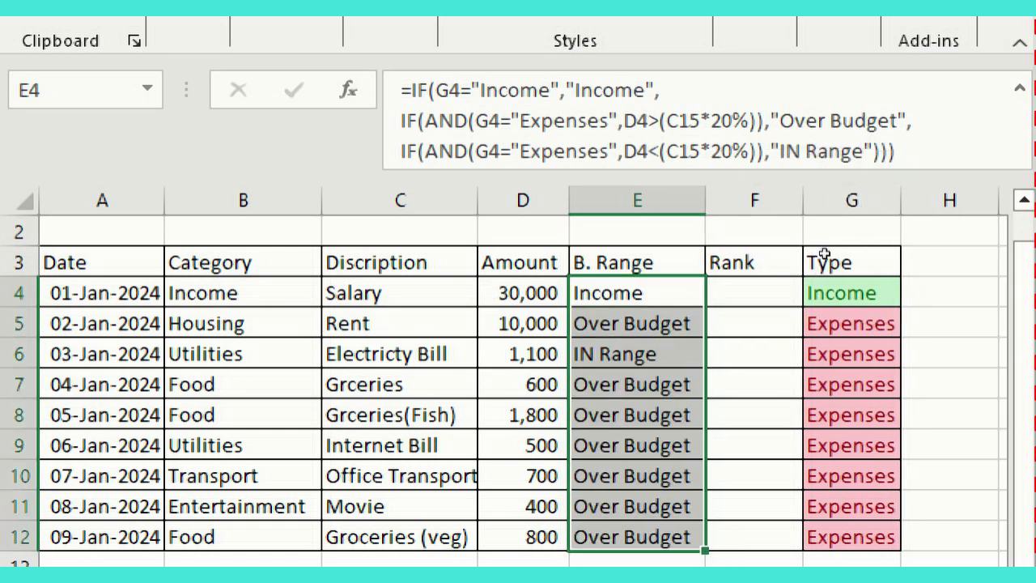
Step: Examine the copied formulas in E5 and E7 against the original in E4, and refill E5 from E4
left_click(853, 168)
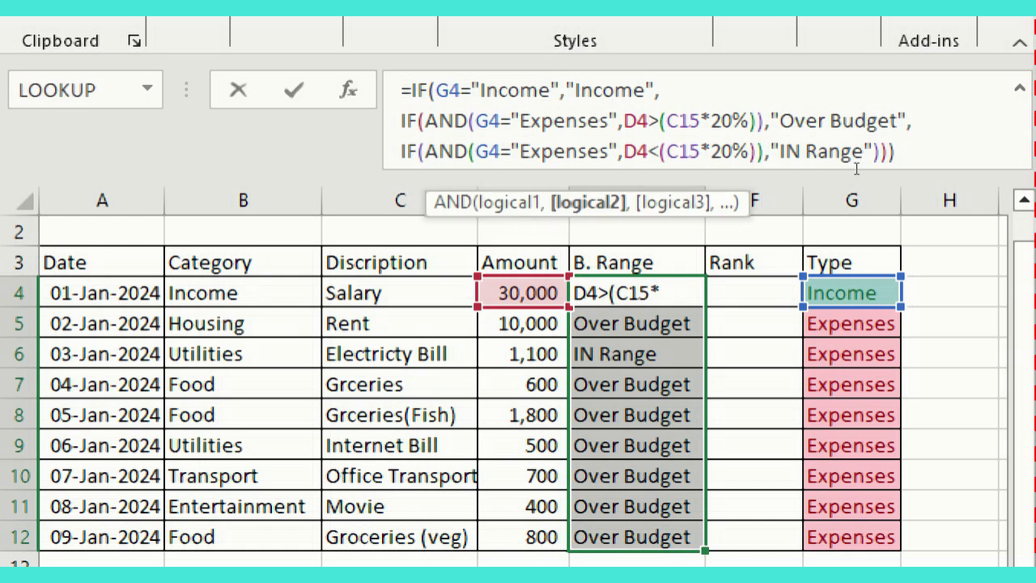
key("Return")
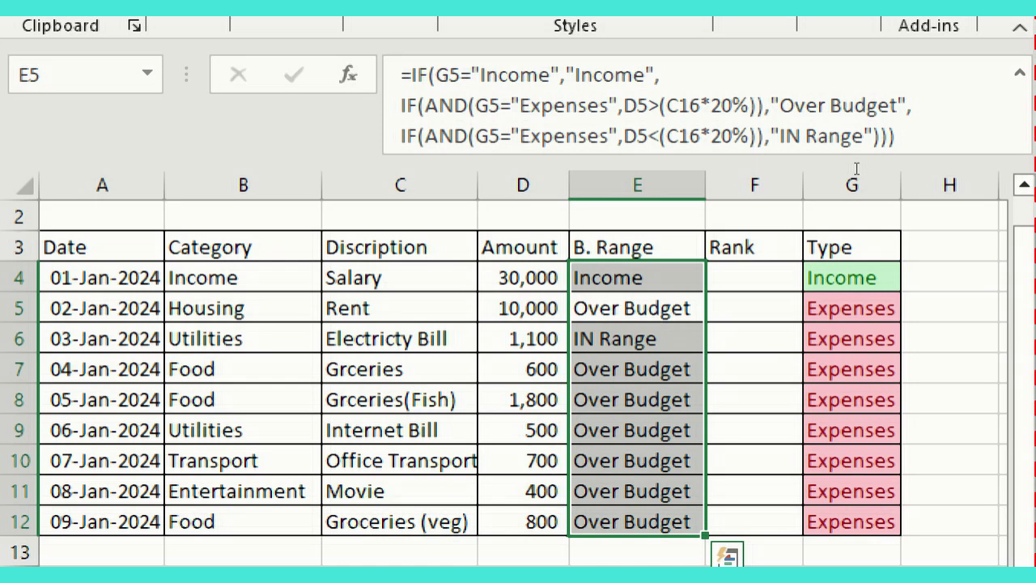
left_click(754, 460)
left_click(637, 369)
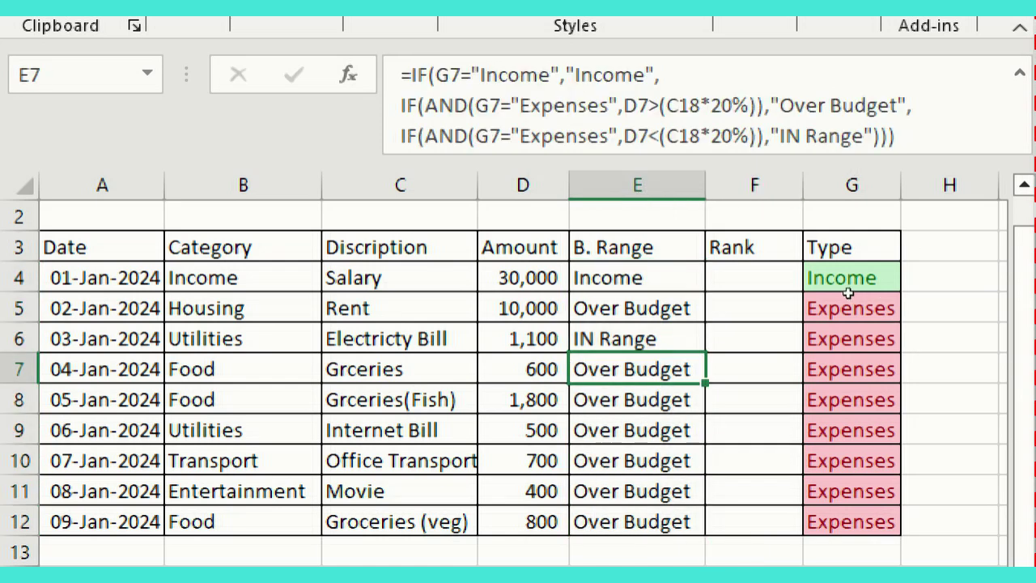
left_click(710, 106)
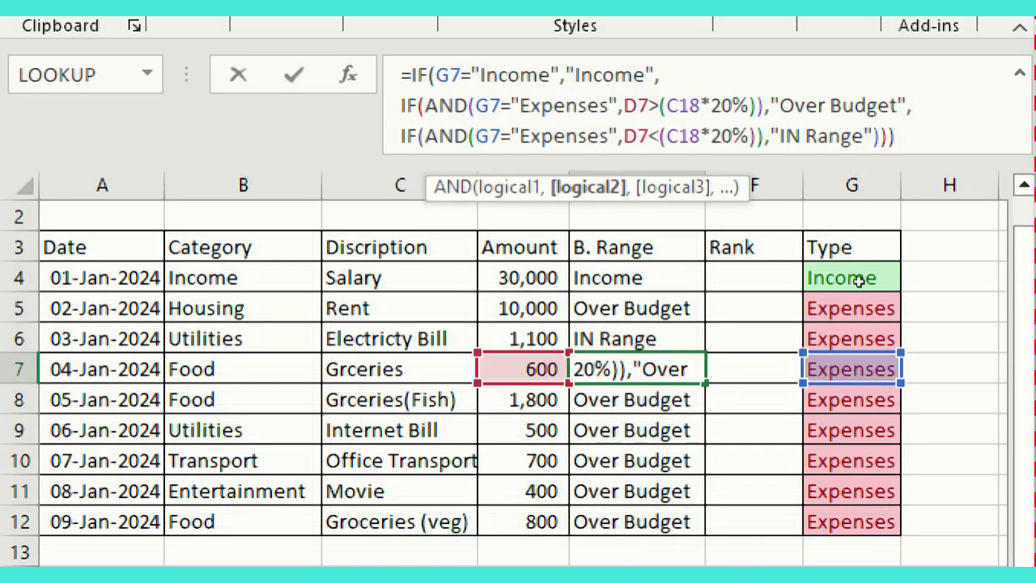
left_click(637, 278)
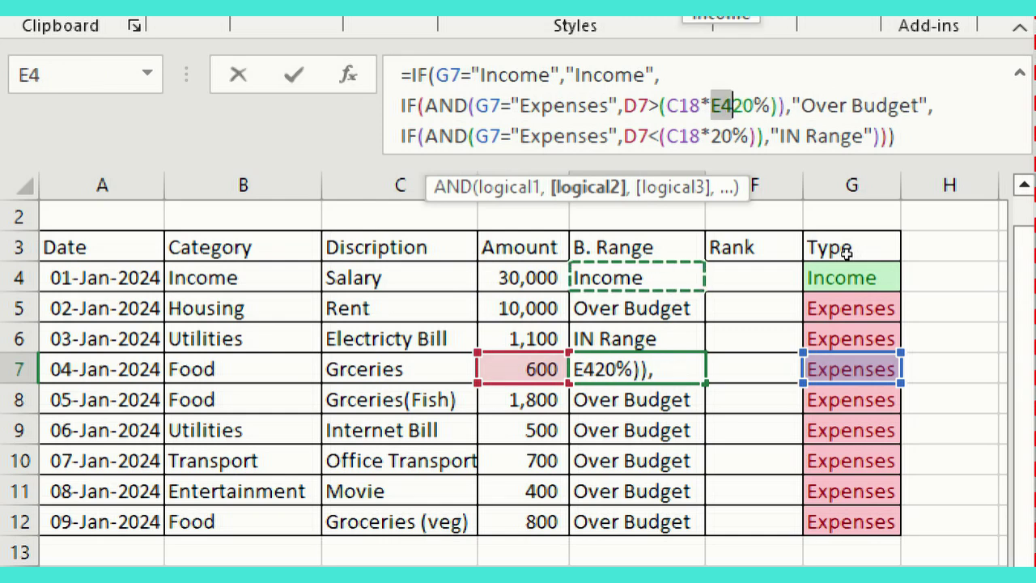
key("Escape")
left_click(637, 277)
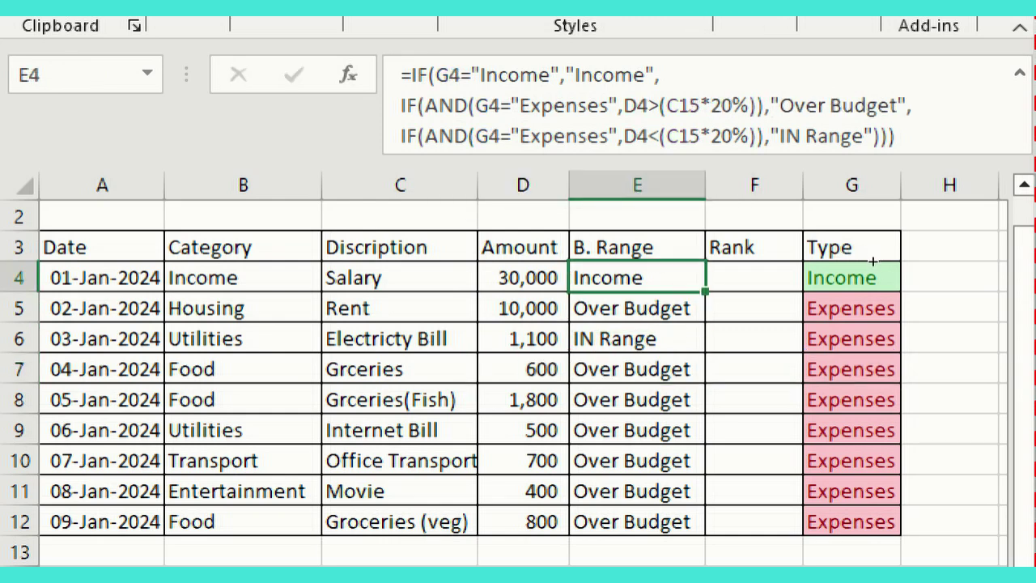
left_click_drag(705, 291, 705, 312)
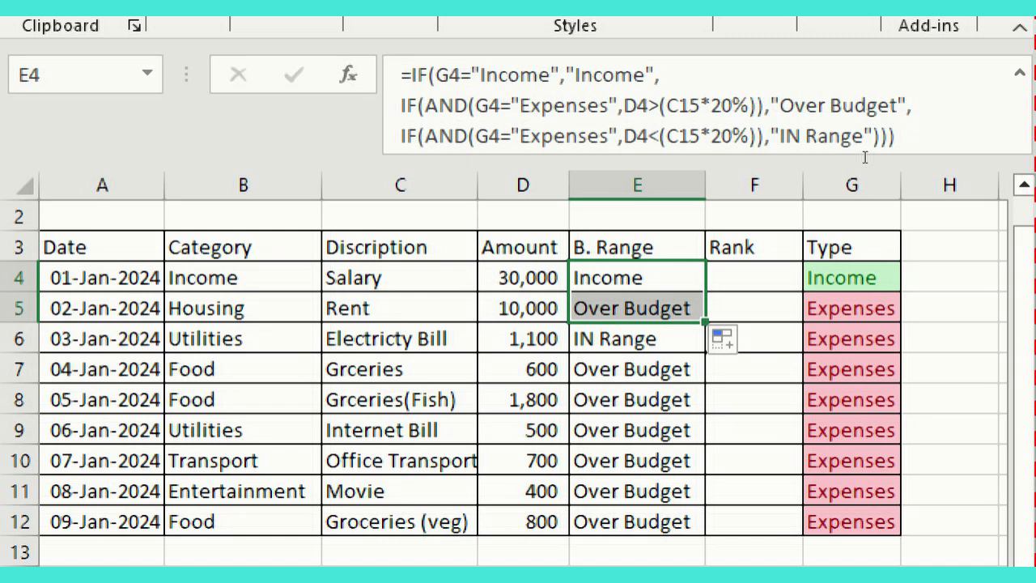
Step: Compare the Total Monthly Income reference in E4's Over Budget test with the matching reference in E12
double_click(683, 106)
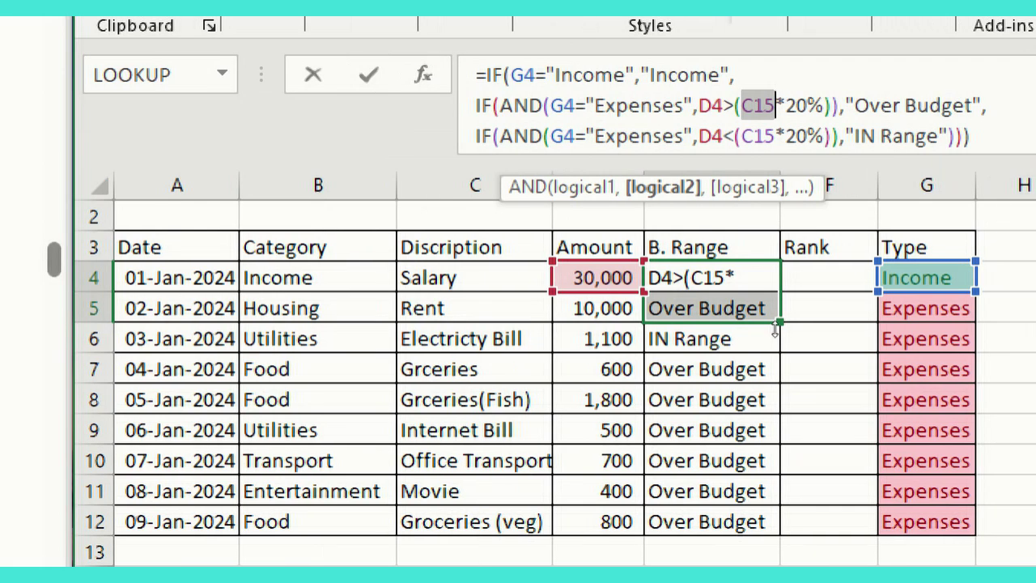
key("Escape")
left_click(949, 338)
left_click(712, 278)
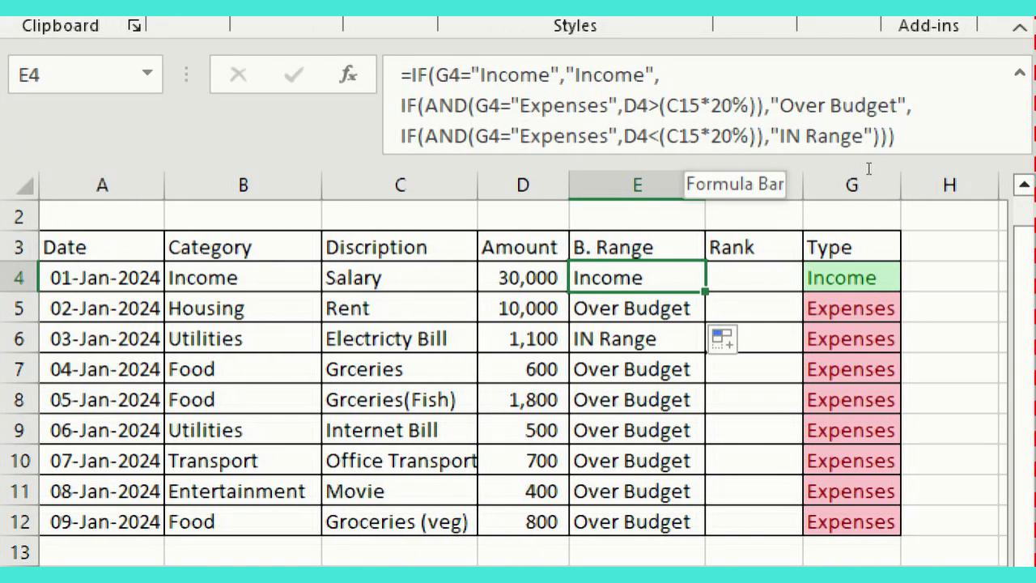
left_click(690, 106)
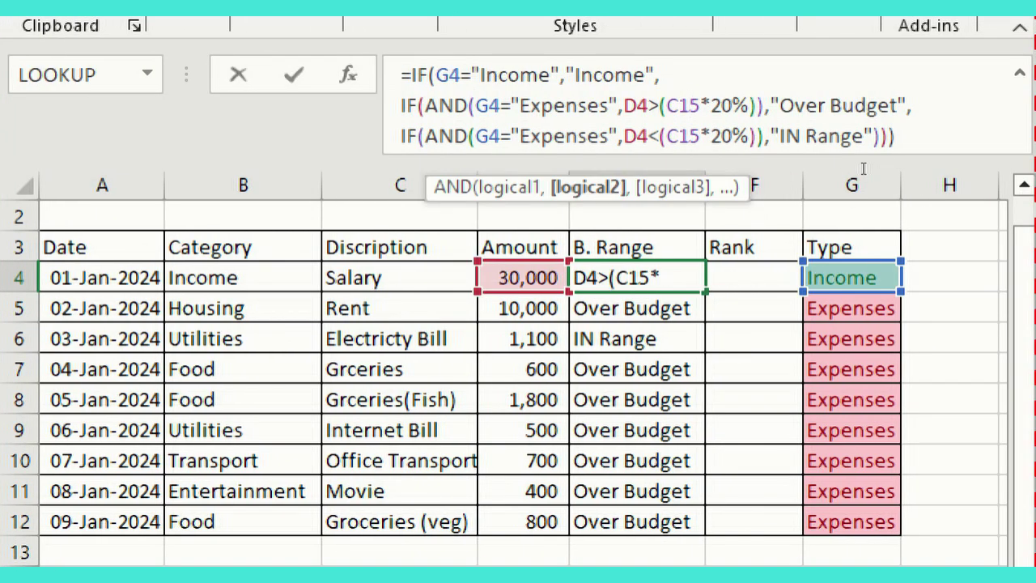
key("Escape")
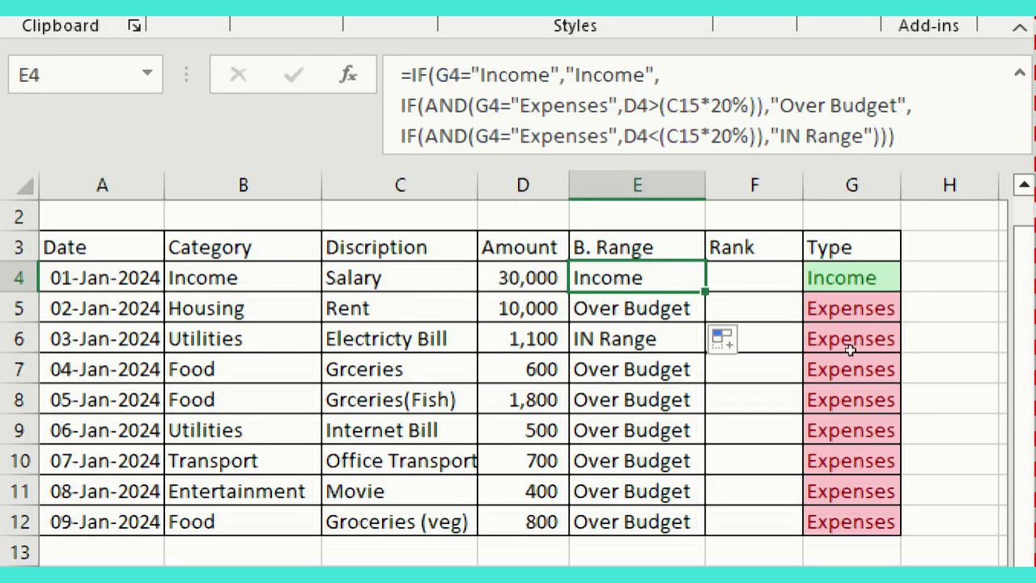
key("ctrl+Down")
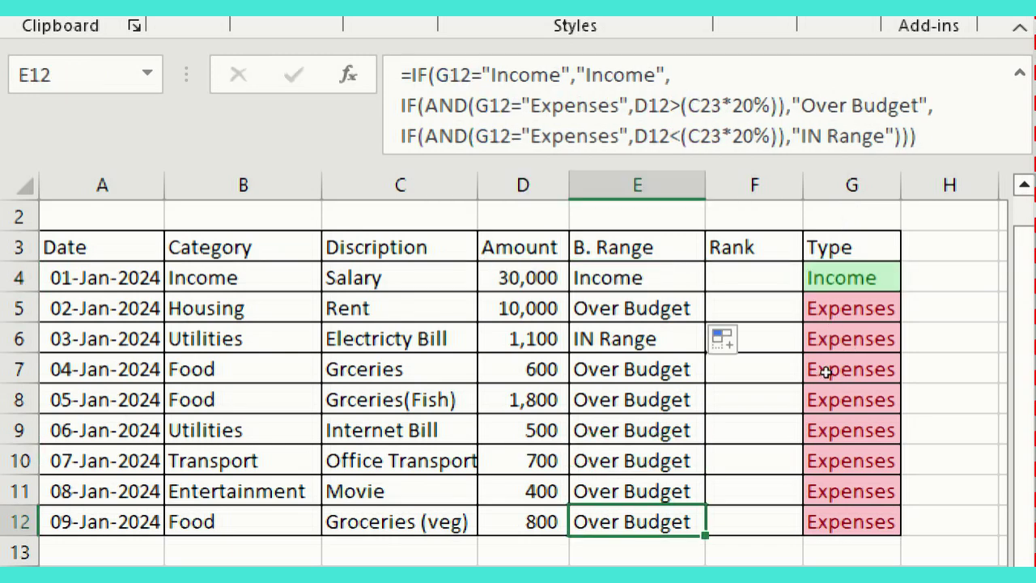
key("F2")
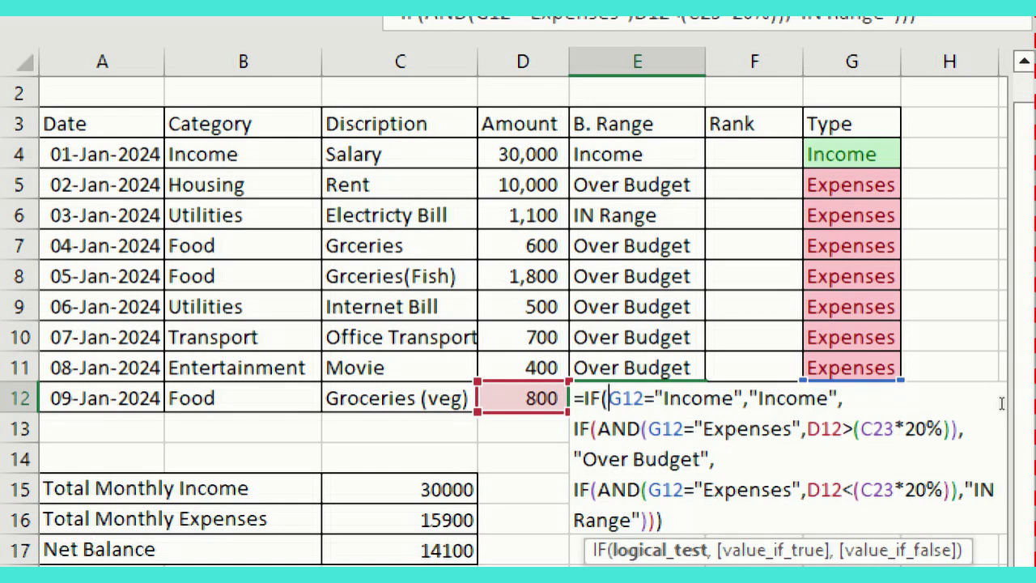
double_click(876, 428)
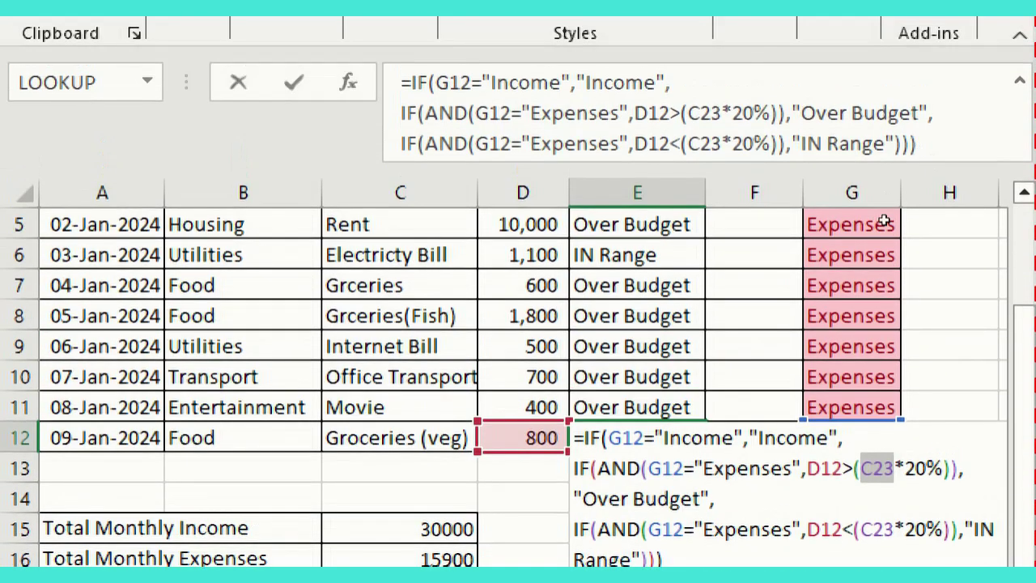
scroll(865, 288, "up", 1)
key("Escape")
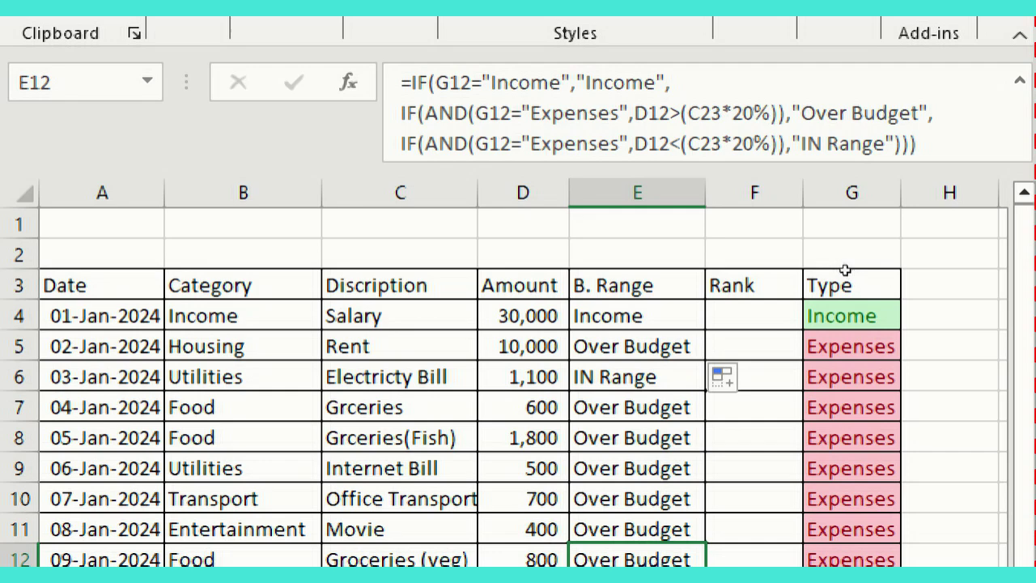
Step: Make both C15 references in the E4 formula absolute as $C$15
double_click(653, 313)
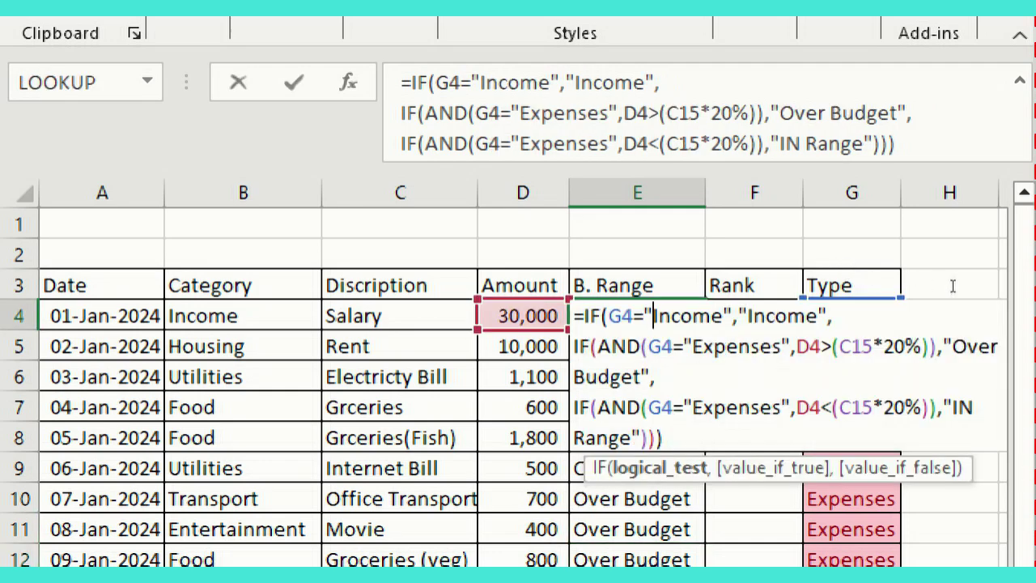
left_click(861, 347)
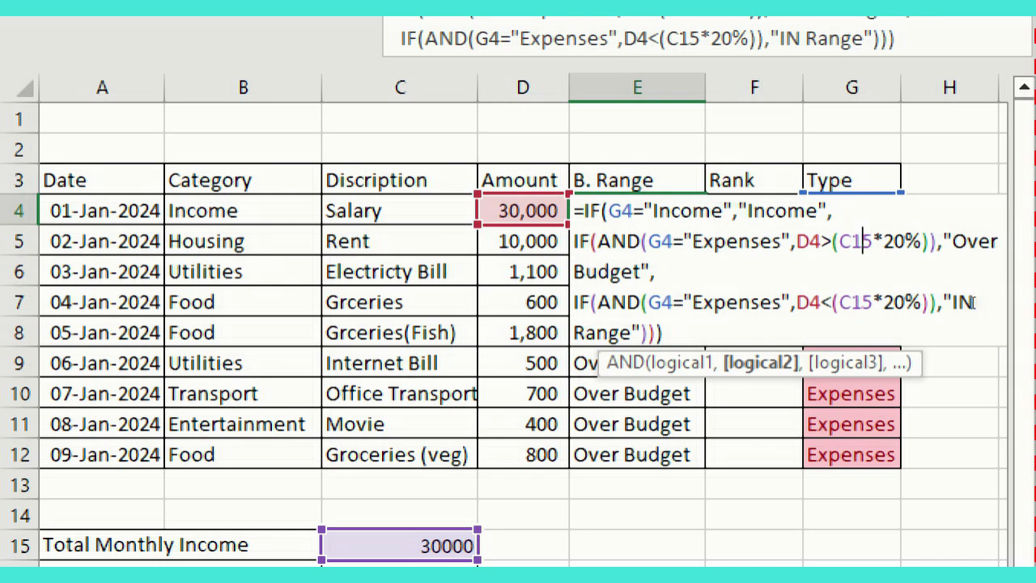
key("F4")
left_click(861, 302)
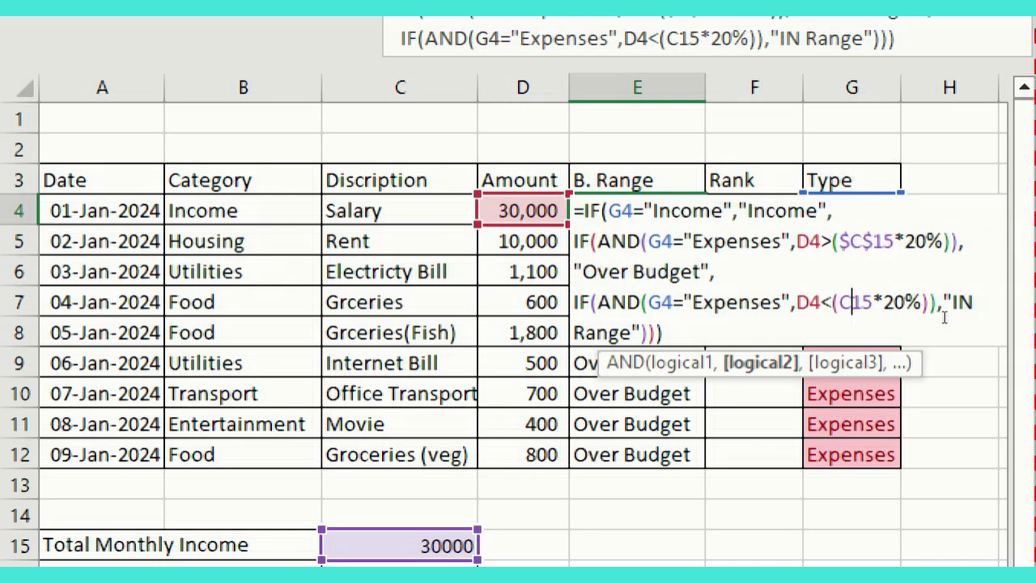
key("F4")
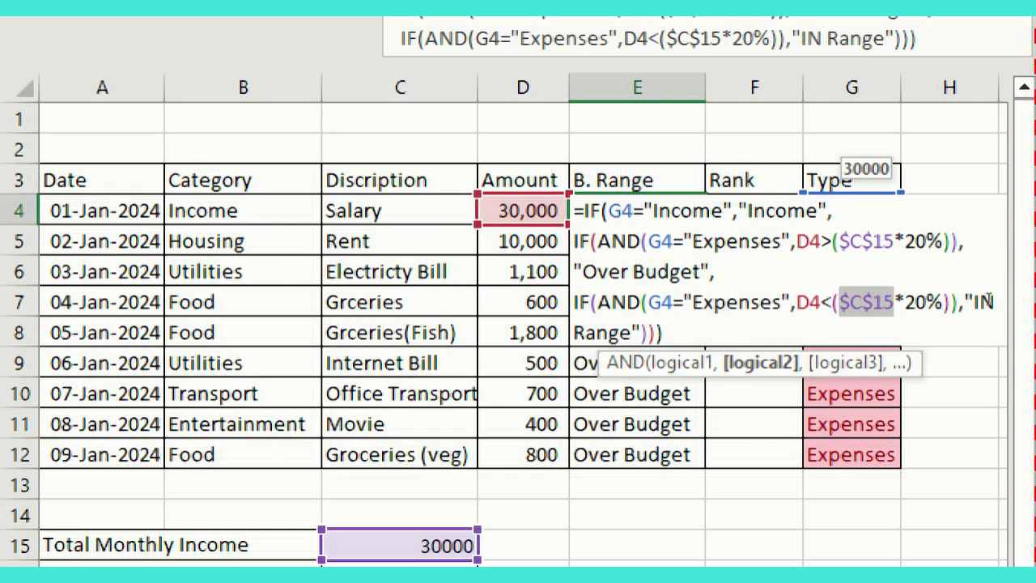
key("Return")
Step: Fill the corrected formula from E4 down through E12 in the B. Range column
key("Up")
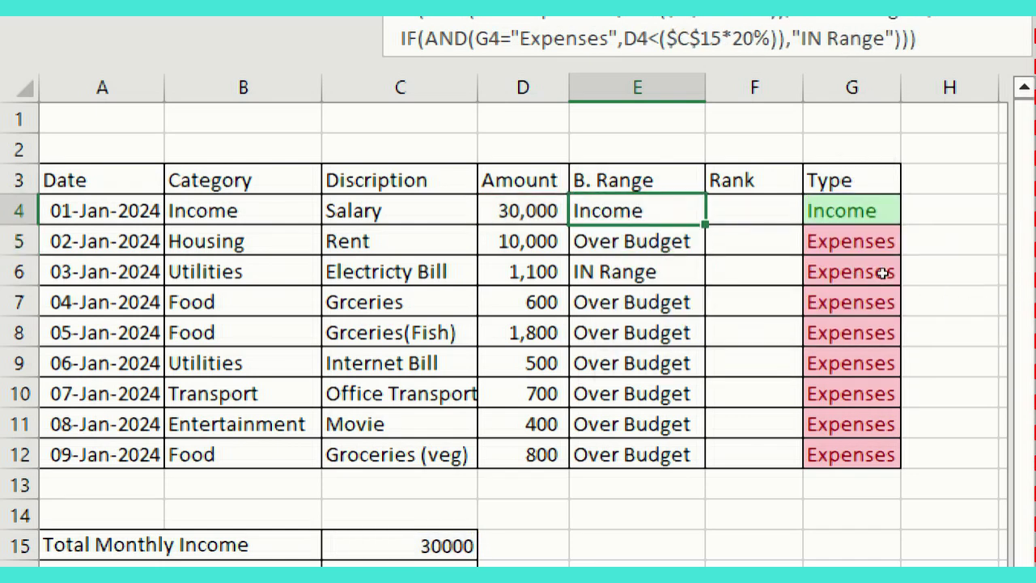
key("shift+Down")
key("shift+Down")
key("shift+Down")
key("shift+Down")
key("shift+Down")
key("shift+Down")
key("shift+Down")
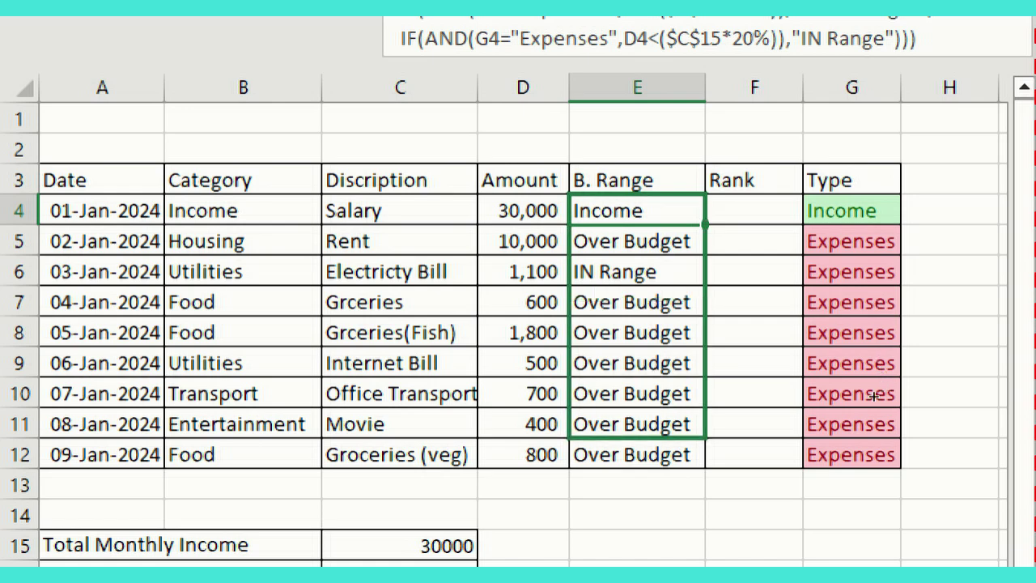
key("shift+Down")
key("ctrl+d")
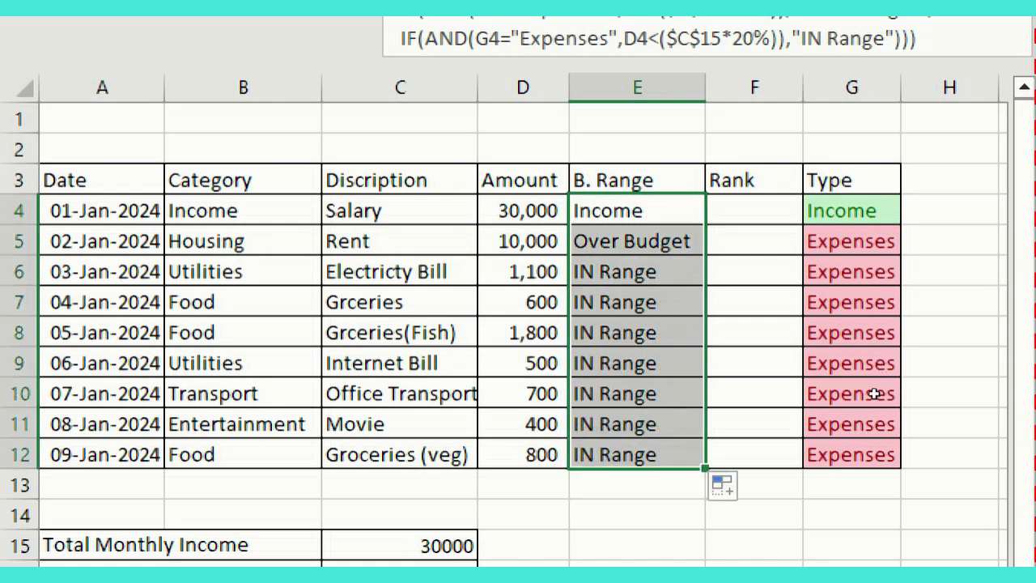
Step: Compare the Rent amount in D5 with Total Monthly Income in C15, and review the labels in E6 through E12
key("Left")
key("Down")
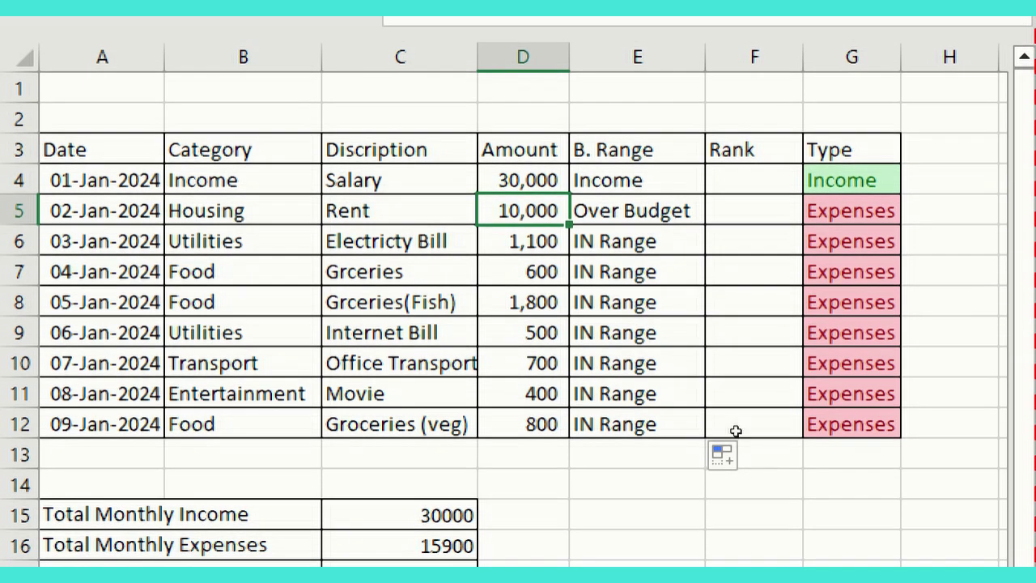
left_click(400, 545)
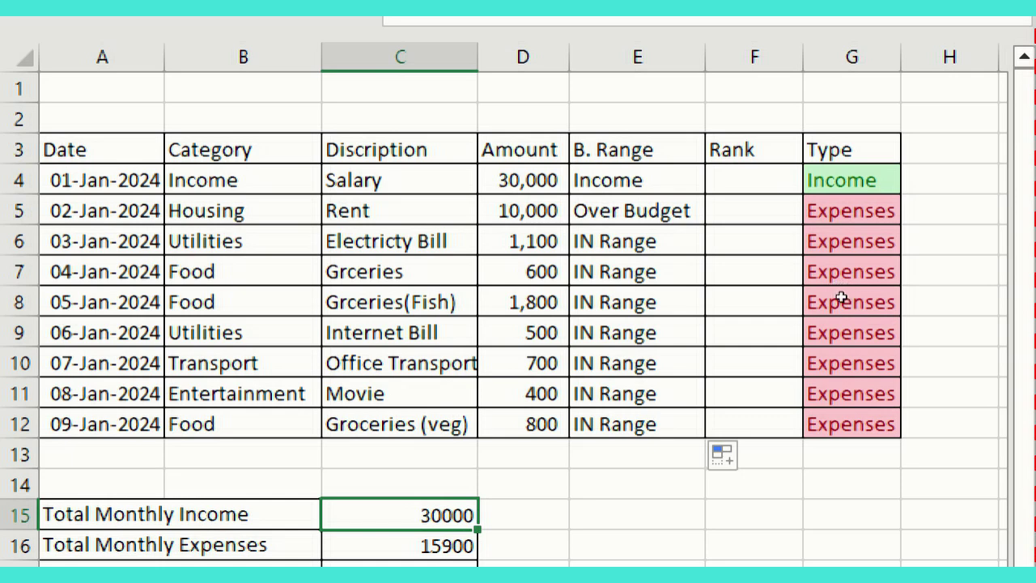
left_click_drag(637, 241, 636, 422)
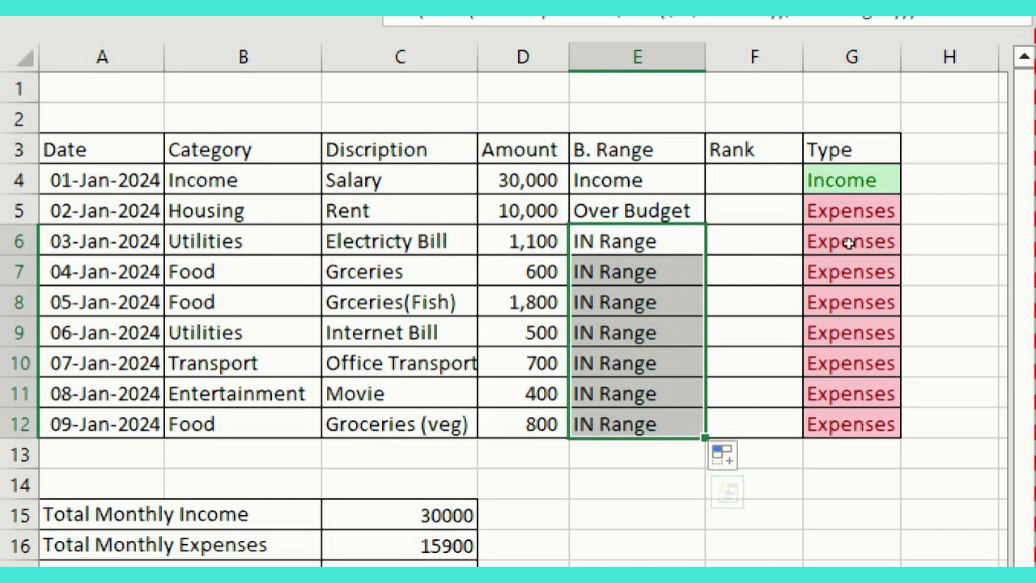
Step: Clear the B. Range formulas from E4 through E9
key("Up")
key("Up")
key("Delete")
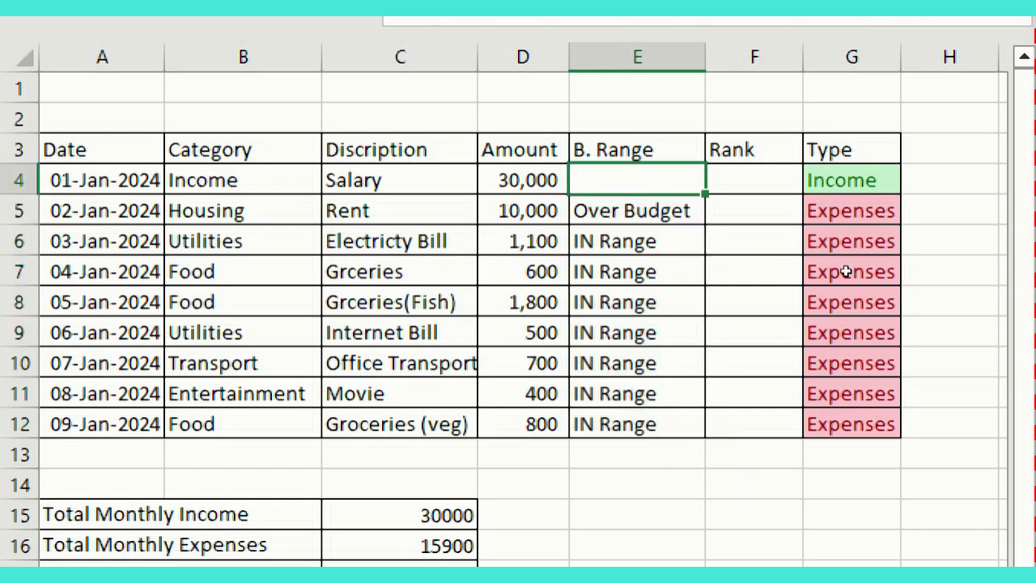
key("shift+Down")
key("shift+Down")
key("shift+Down")
key("shift+Down")
key("shift+Down")
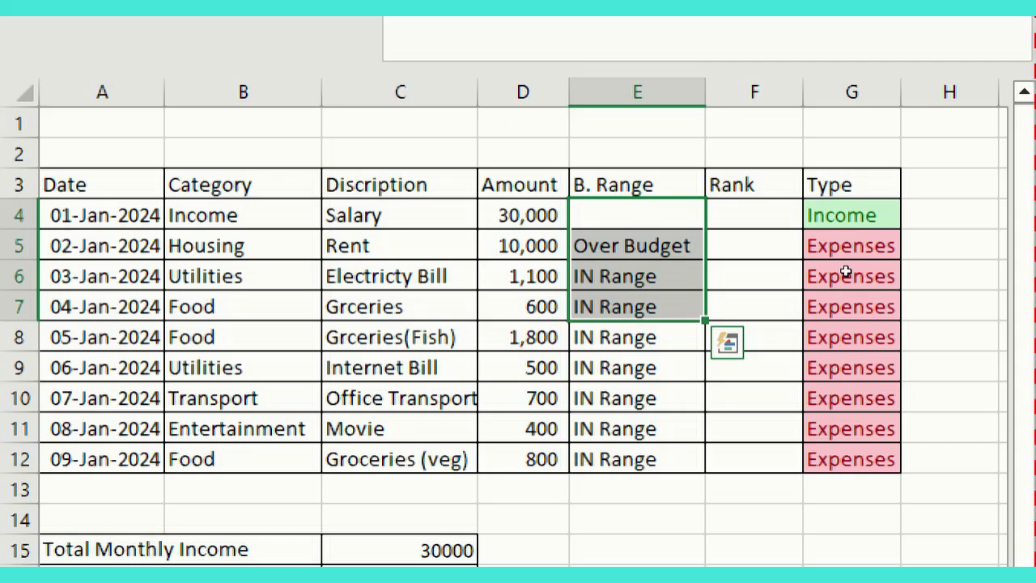
key("ctrl+c")
key("Delete")
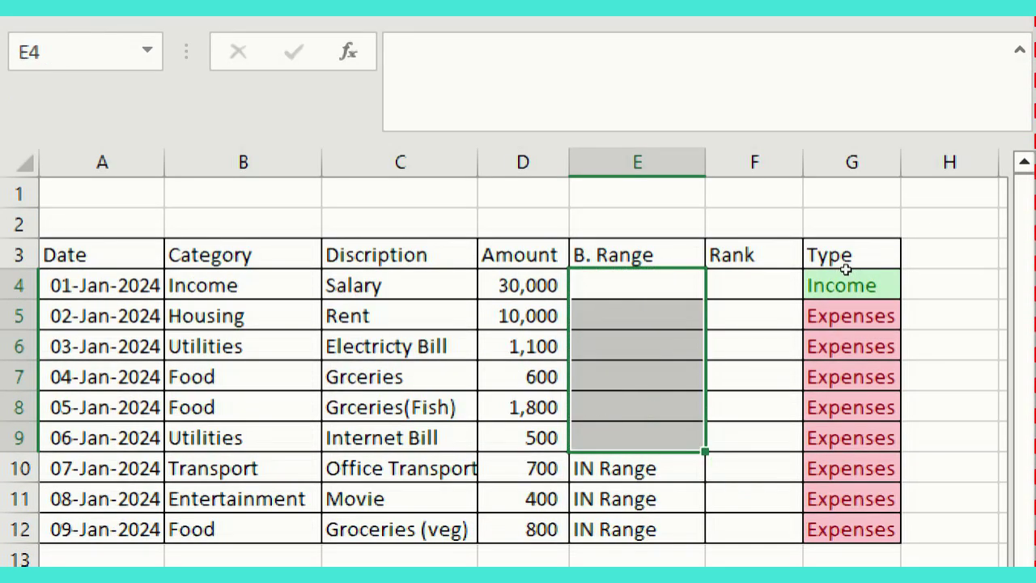
Step: Start an IF formula in E4 that returns "Income" when G4="Income", leaving its false argument open
key("Down")
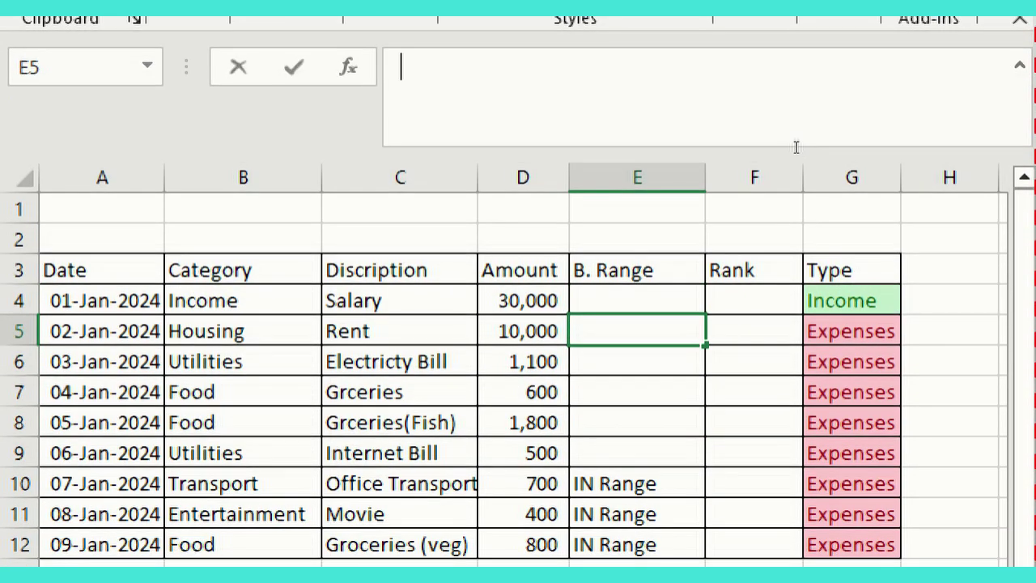
key("Up")
left_click(780, 142)
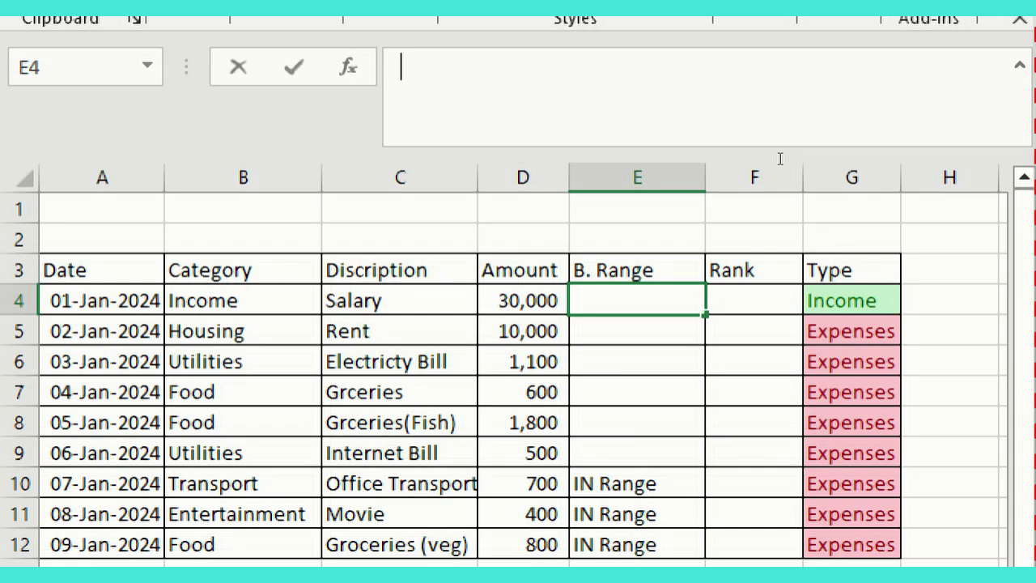
type("=if")
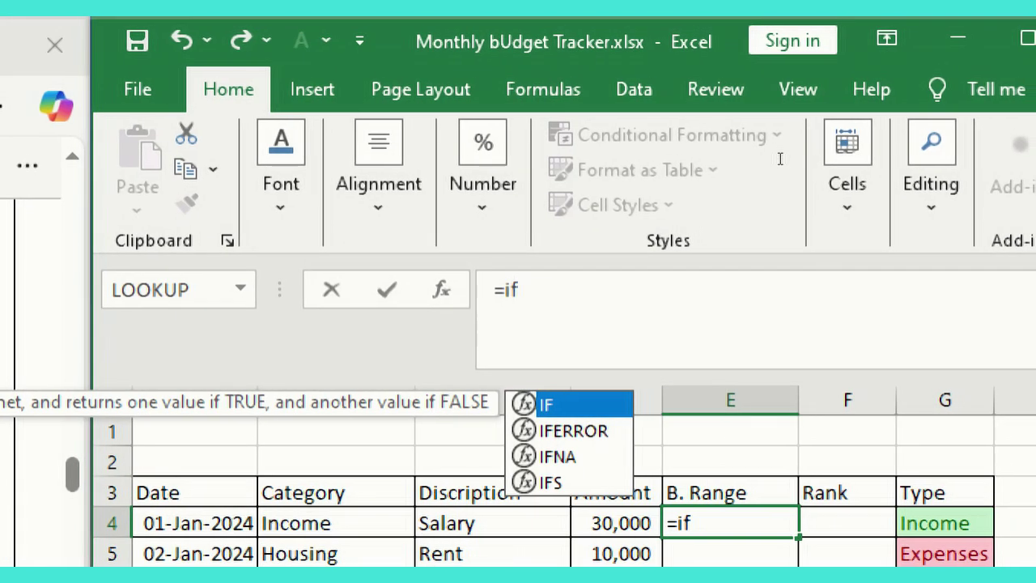
type("(")
key("Right")
key("Right")
type("=\"in")
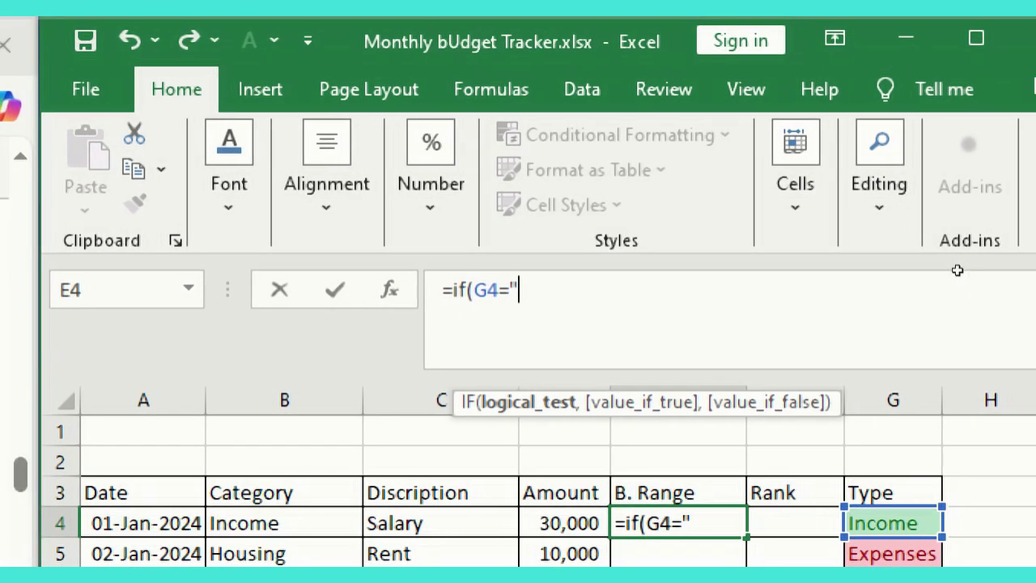
key("BackSpace")
key("BackSpace")
type("Income")
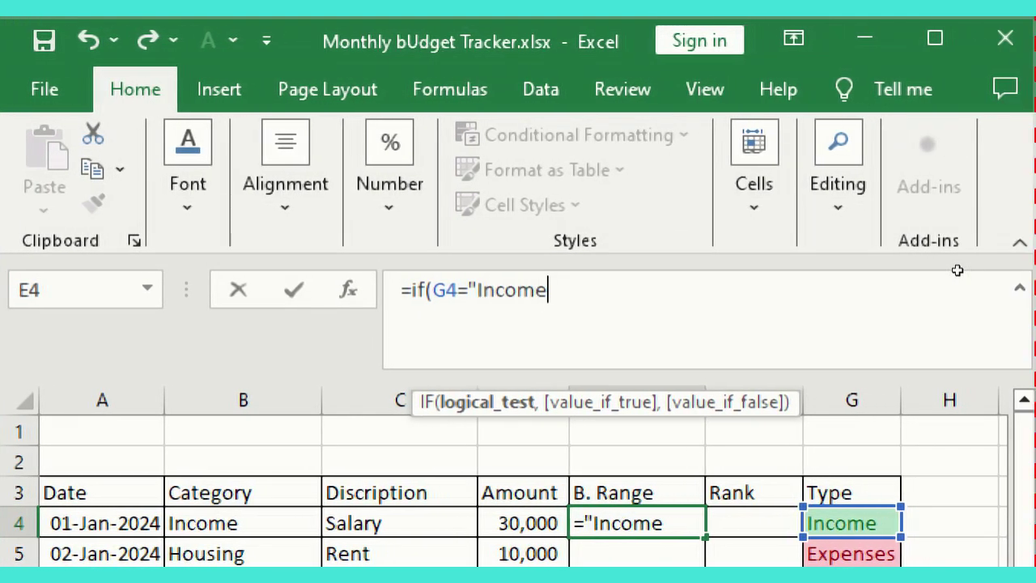
type("\",")
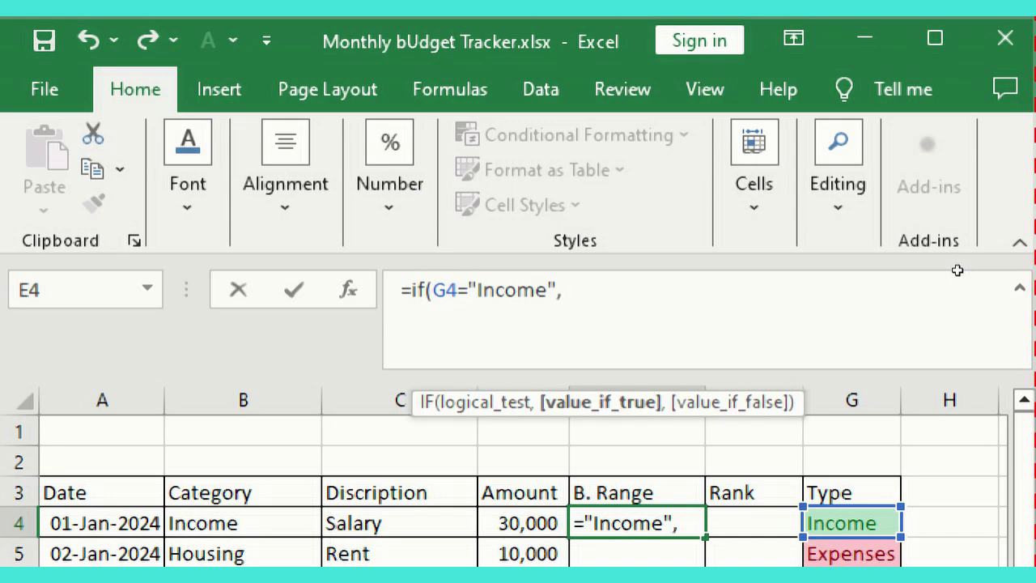
key("BackSpace")
type("\"Income\"")
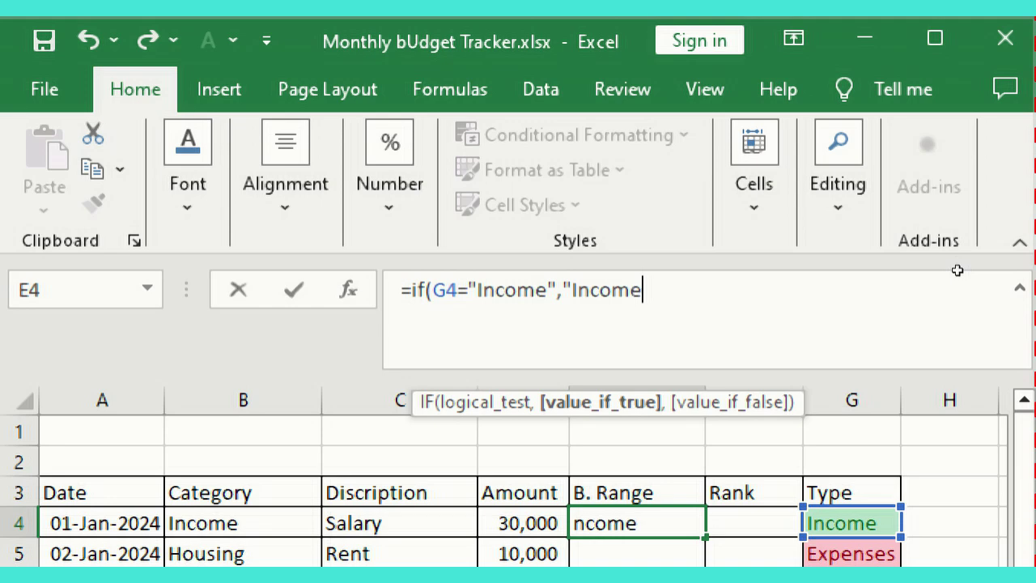
type(",")
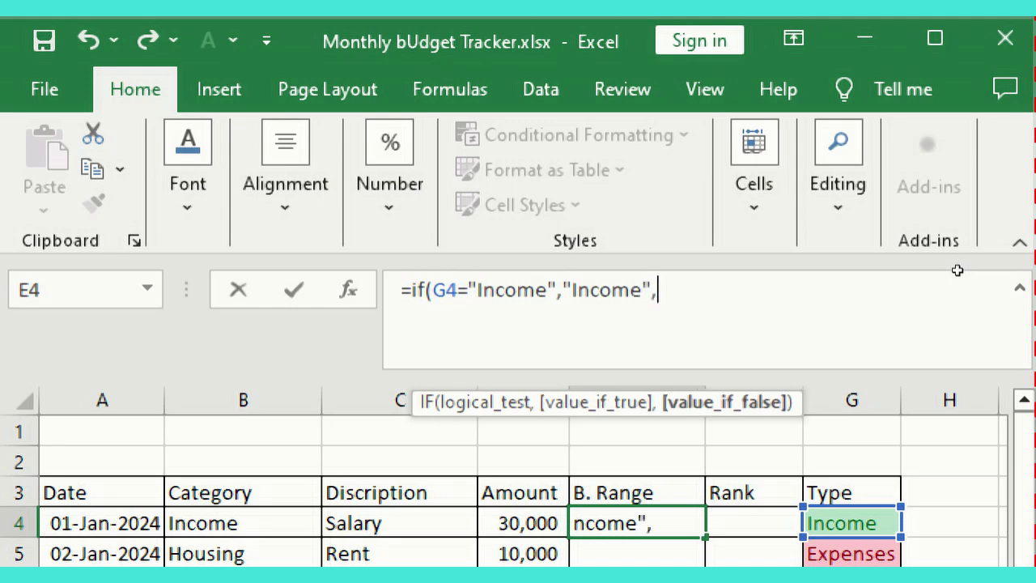
Step: On a new line of the E4 formula, nest an IF with an AND whose first condition is G4="Expenses"
key("alt+Return")
type("if(")
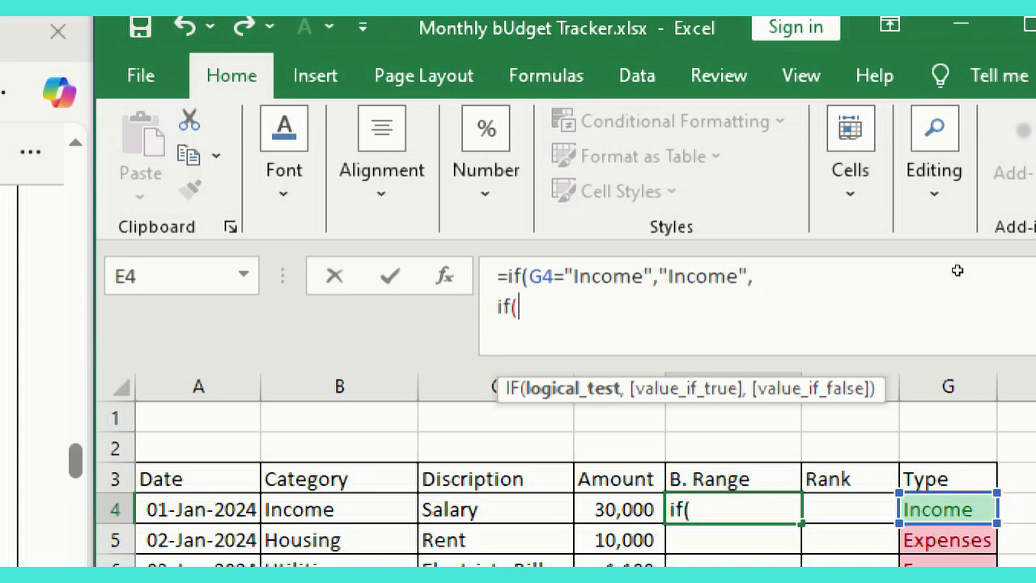
type("and")
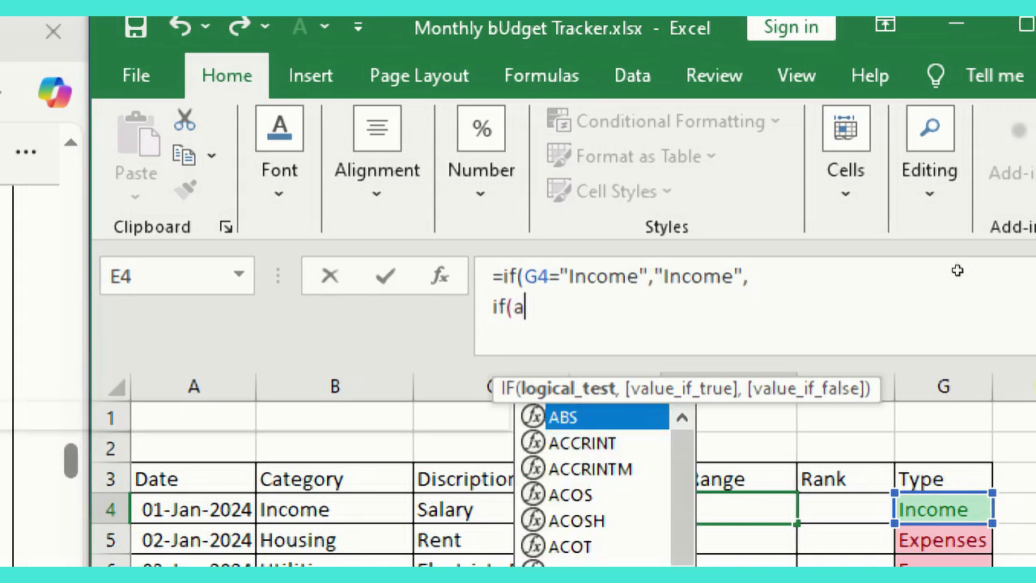
type("(")
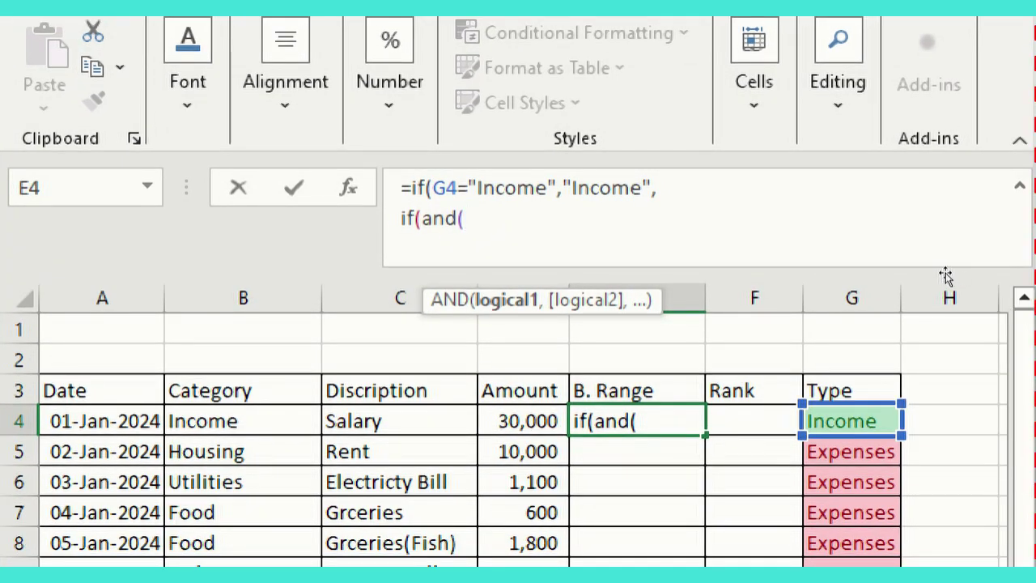
left_click(852, 424)
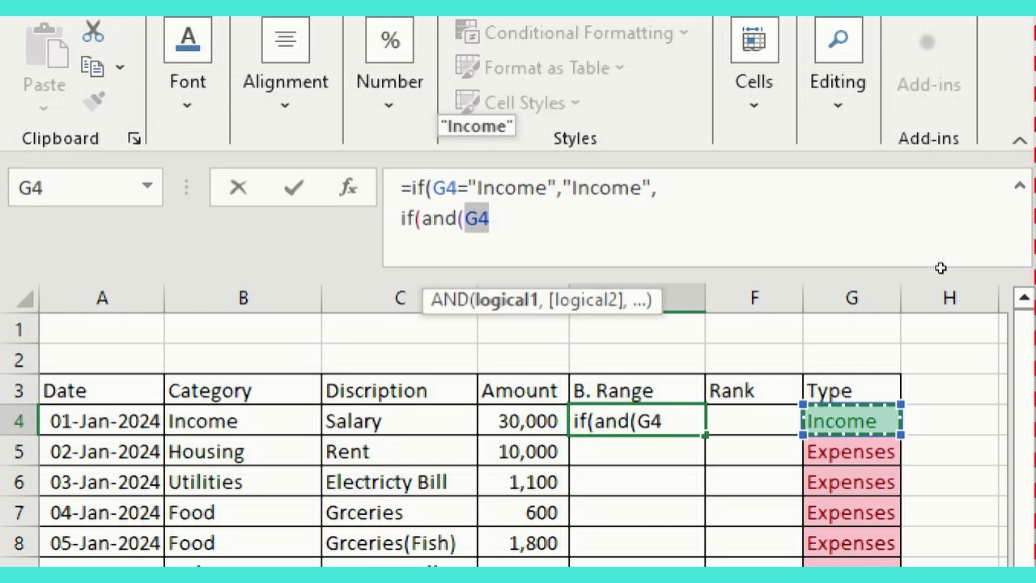
type("=\"Ex")
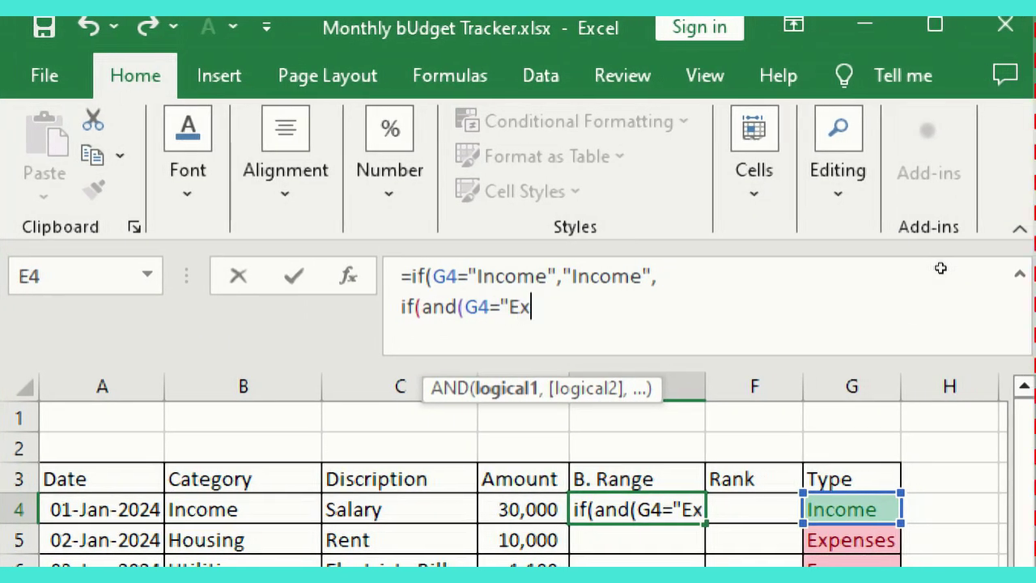
type("pen")
type("ses")
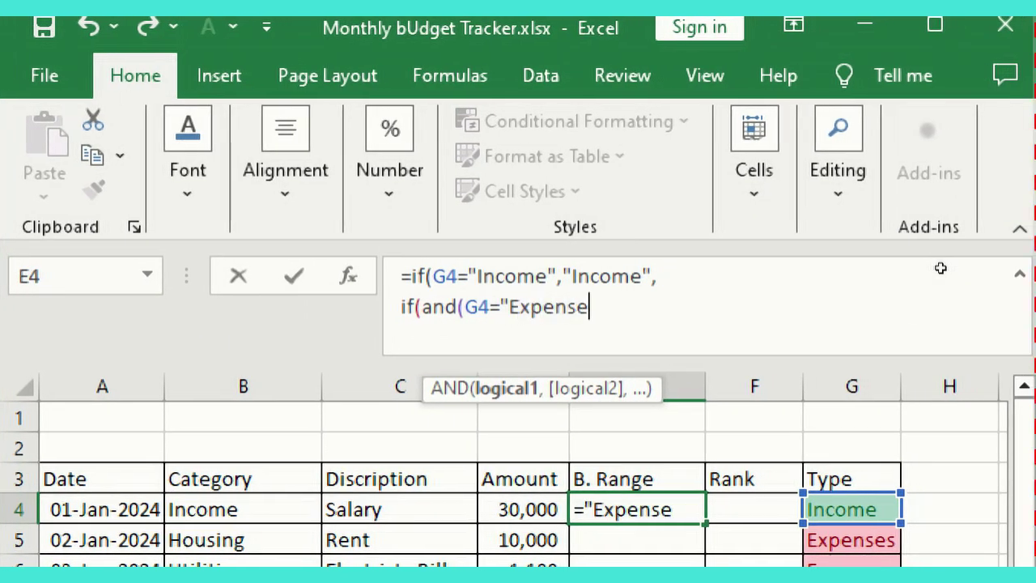
type("\",")
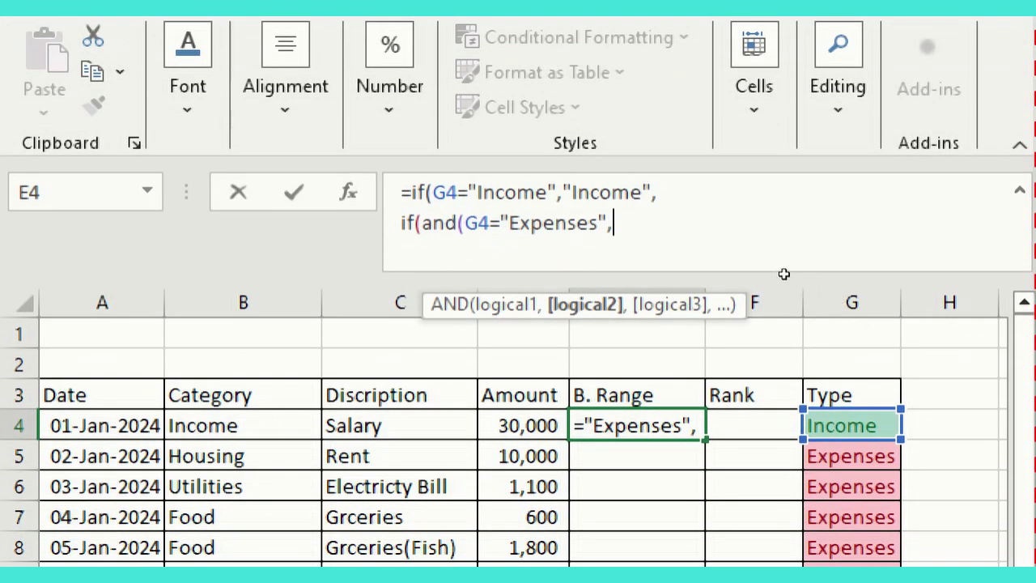
Step: Complete the AND test in E4 with the condition D4>($C$15*20%), using an absolute reference to Total Monthly Income
key("Left")
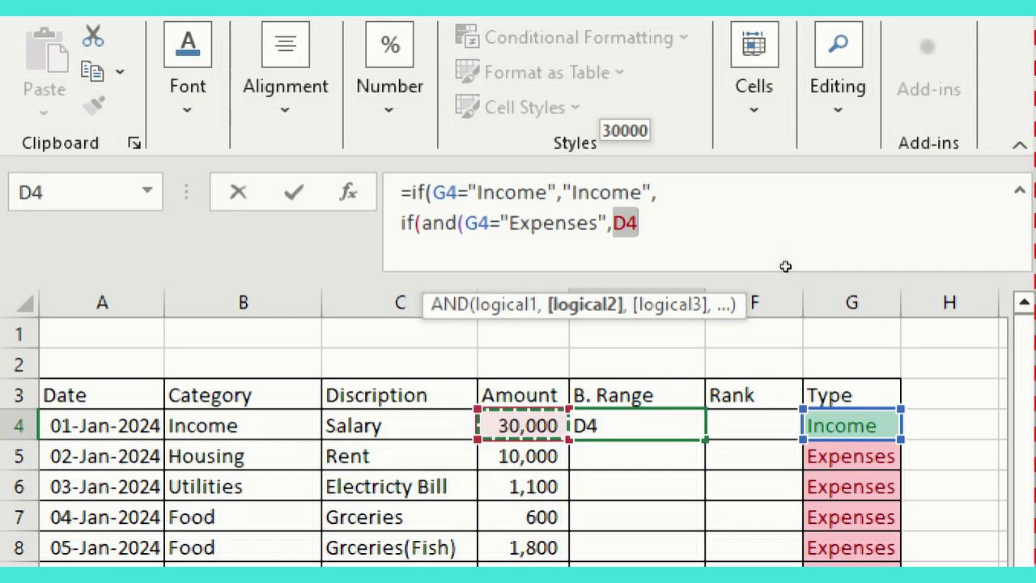
type(">")
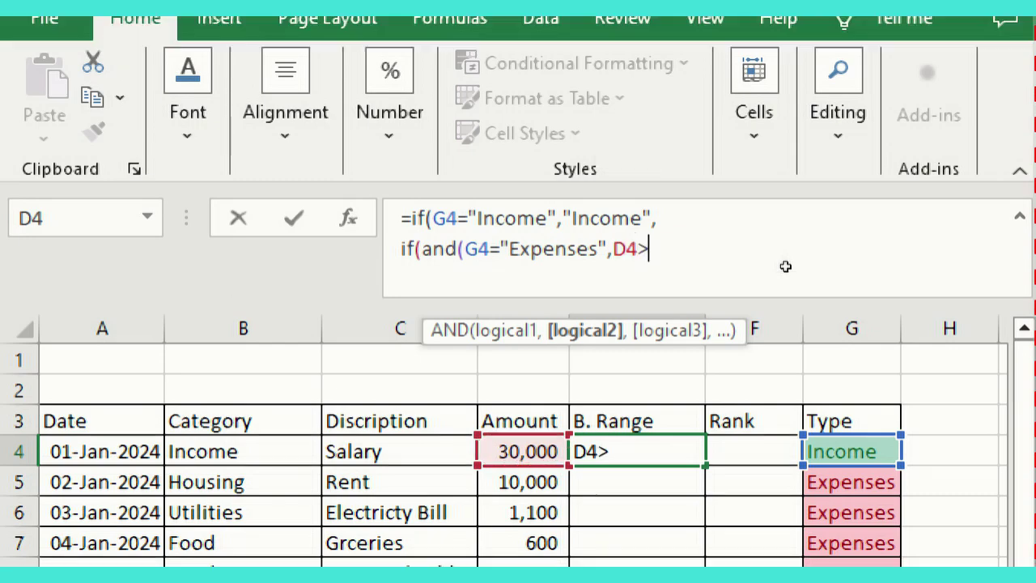
type("(")
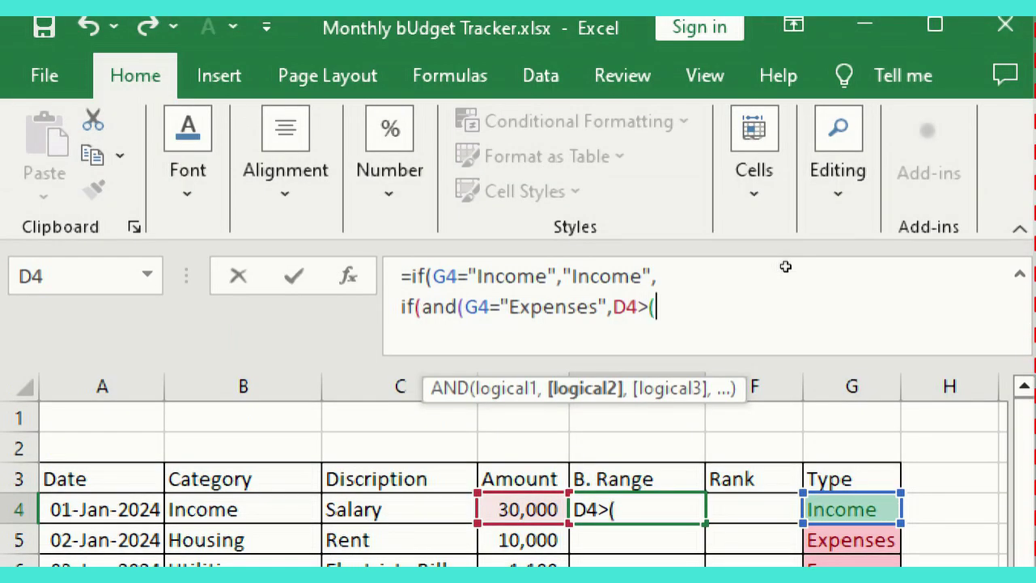
key("Down")
key("Down")
key("Down")
key("Down")
key("Down")
key("Down")
key("Down")
key("Down")
key("Down")
key("Down")
key("Down")
key("Left")
key("Left")
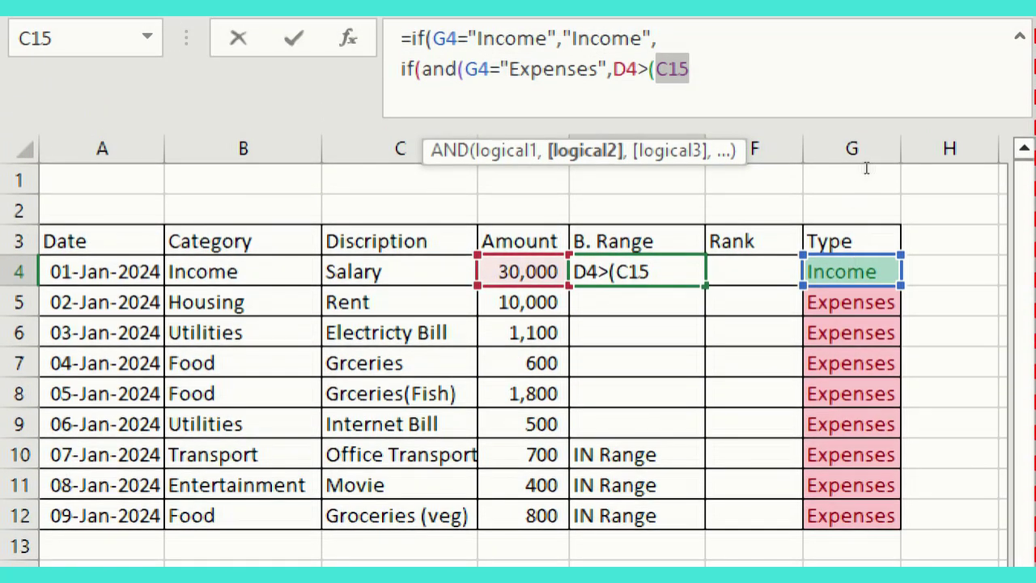
key("F4")
left_click(884, 174)
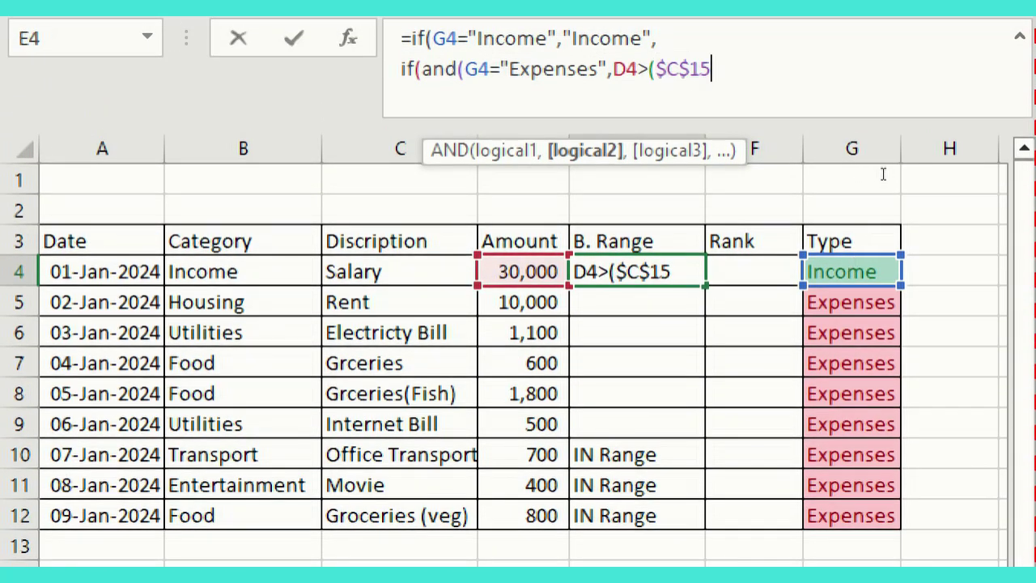
type("*20")
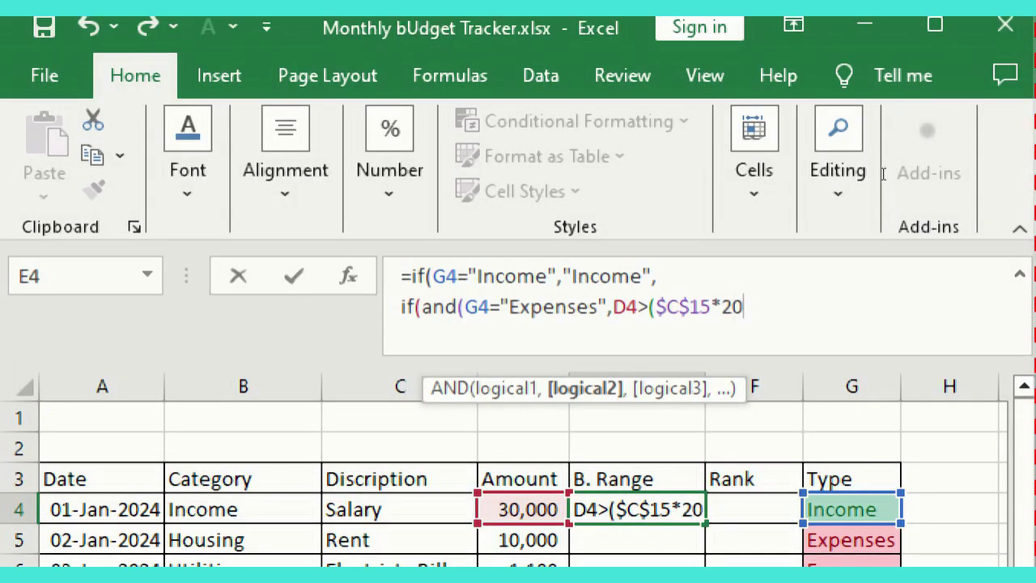
type("%")
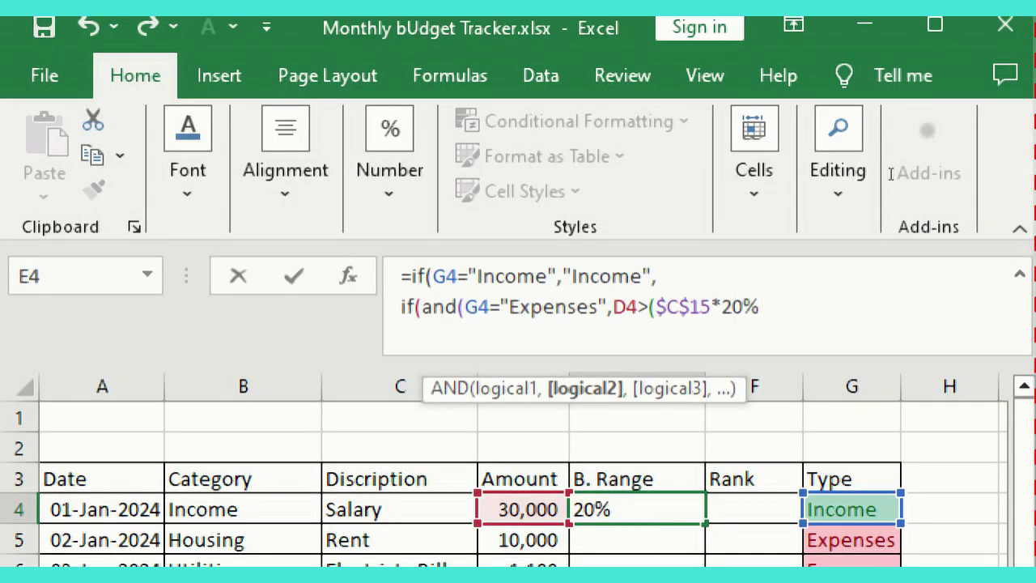
type(")),")
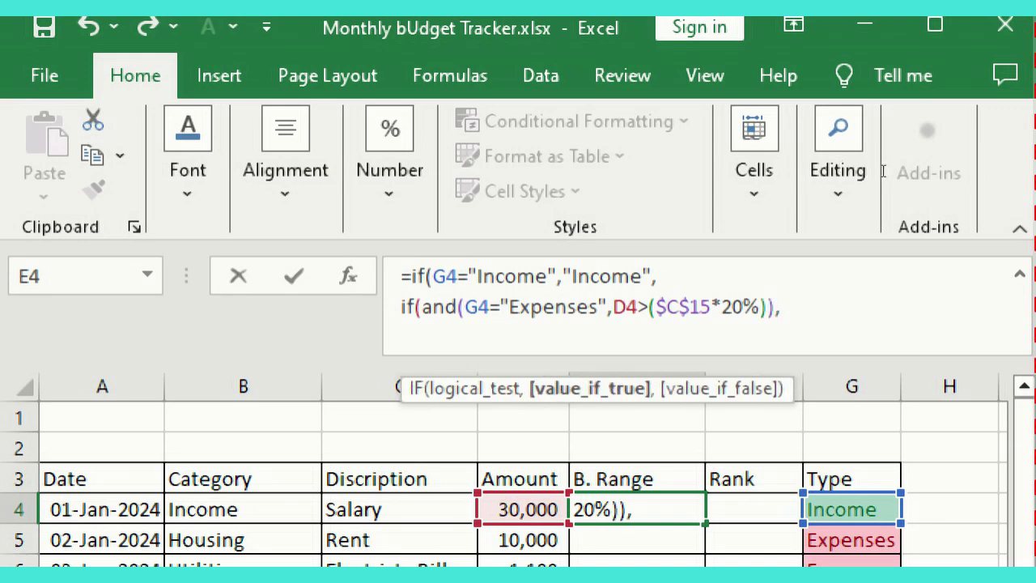
Step: Make the nested IF in E4 return "Over Budget" when its test is true, leaving its false argument open
type("\"Overt")
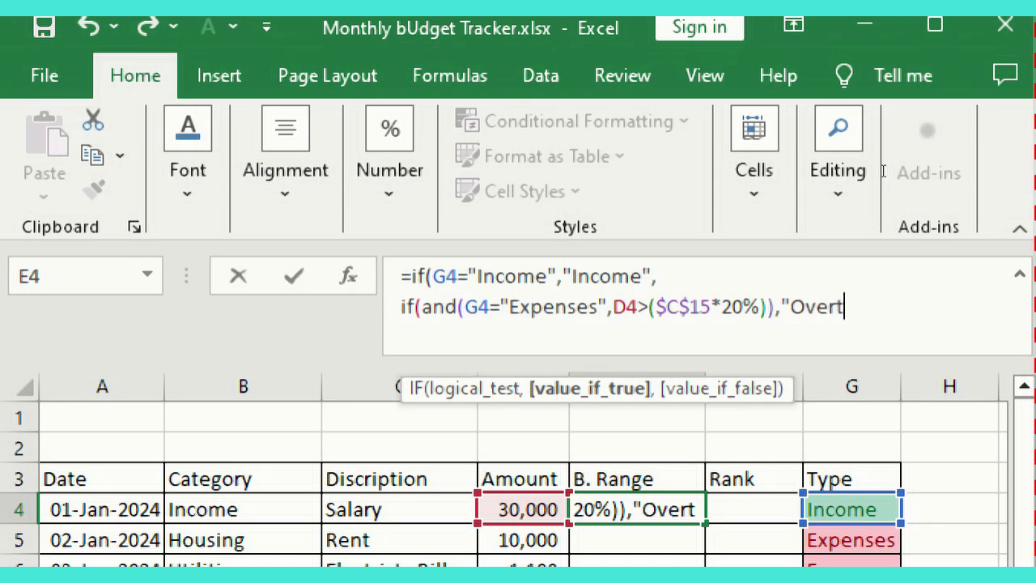
key("BackSpace")
key("BackSpace")
type("r Budget")
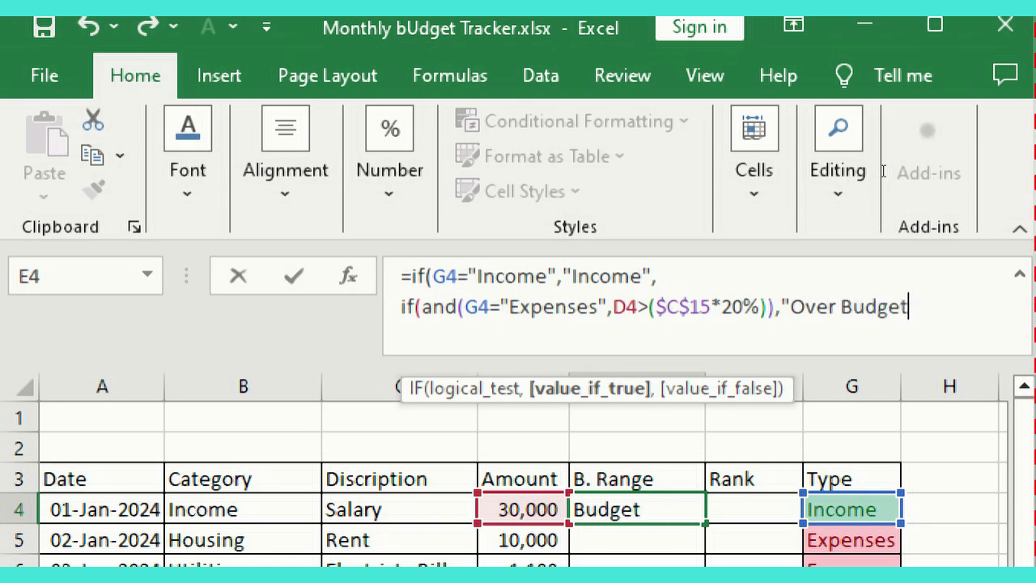
type("\",")
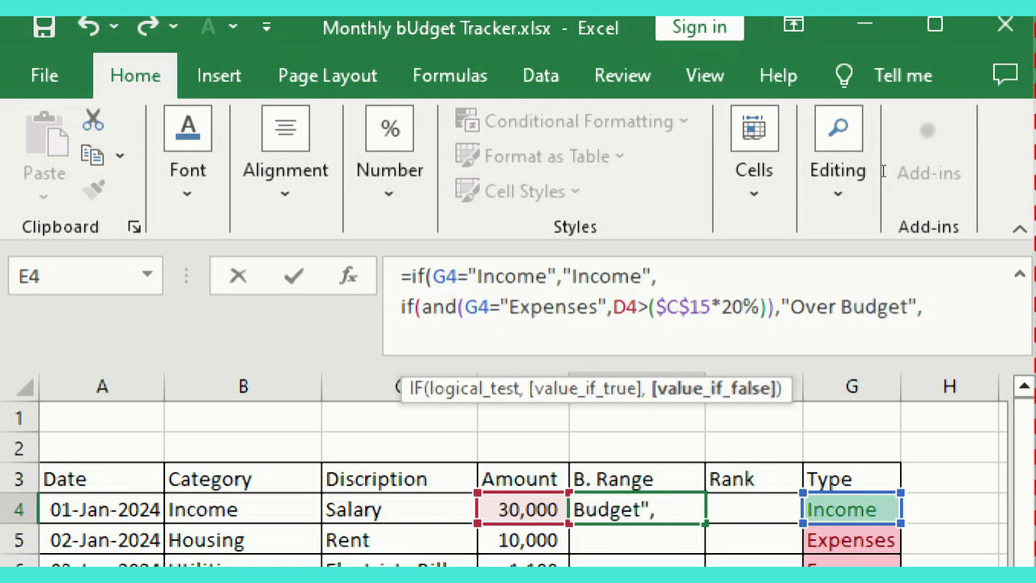
Step: On a third line of the E4 formula, nest another IF whose logical test opens with an AND function
key("alt+Return")
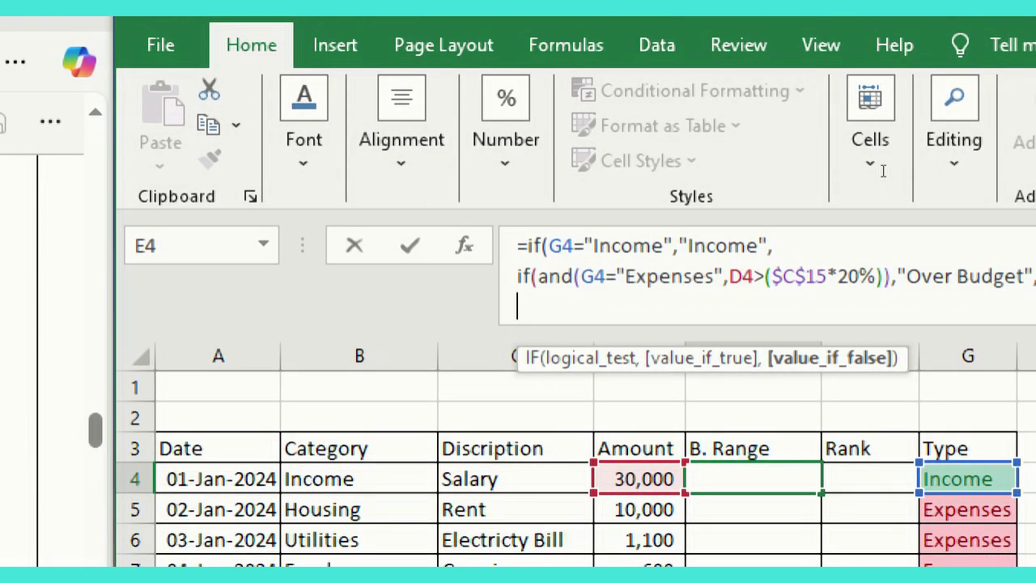
type("inf")
key("BackSpace")
key("BackSpace")
type("f")
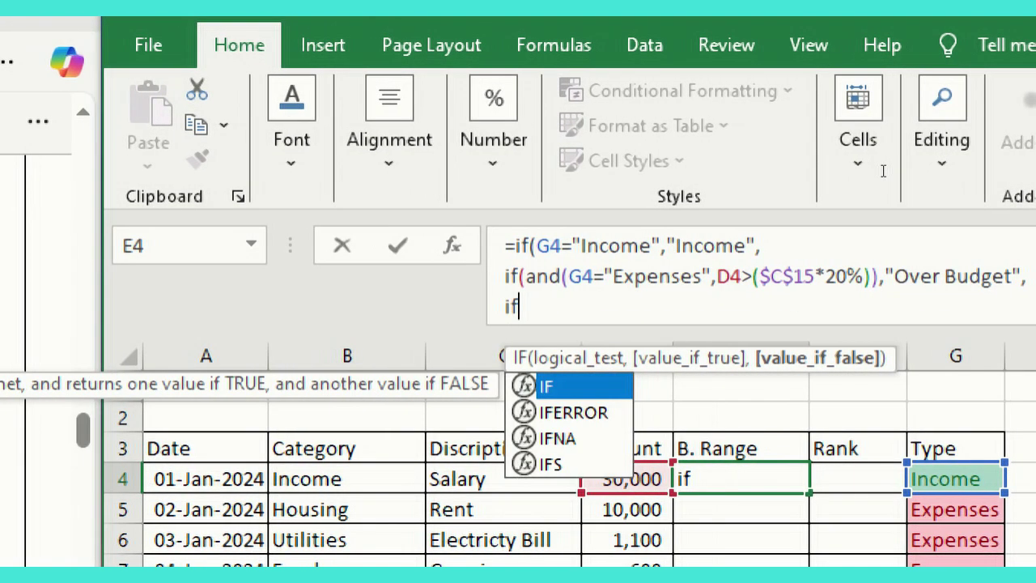
type("(and")
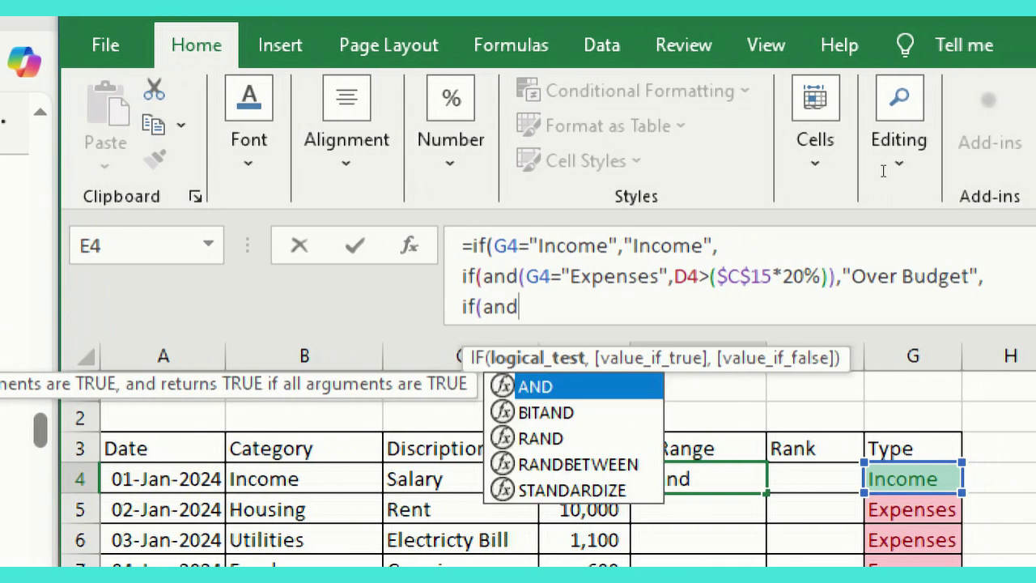
type("(")
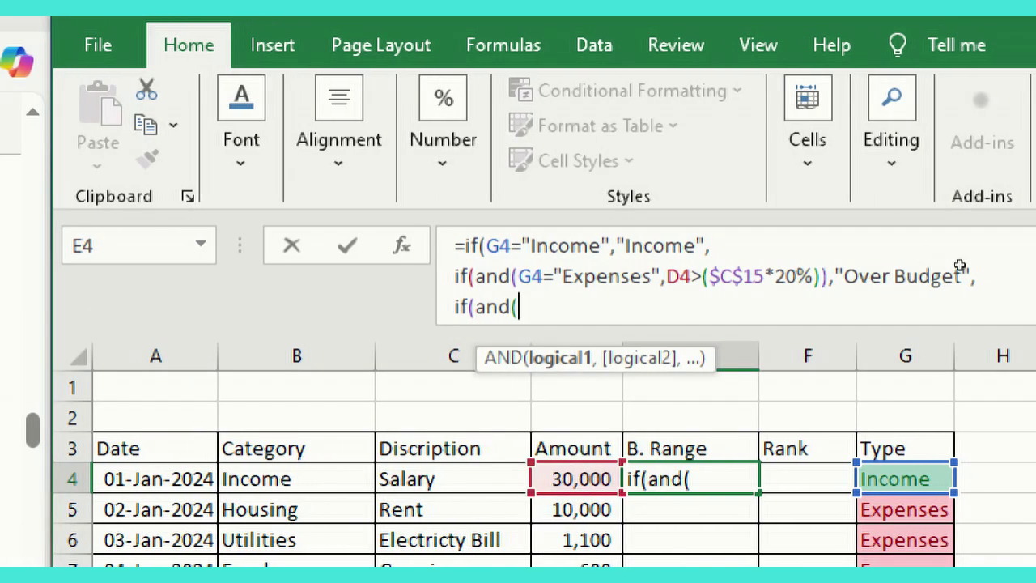
Step: Enter G4="Expenses" as the first condition of the second AND in the E4 formula
key("Right")
key("Right")
type("=\"E")
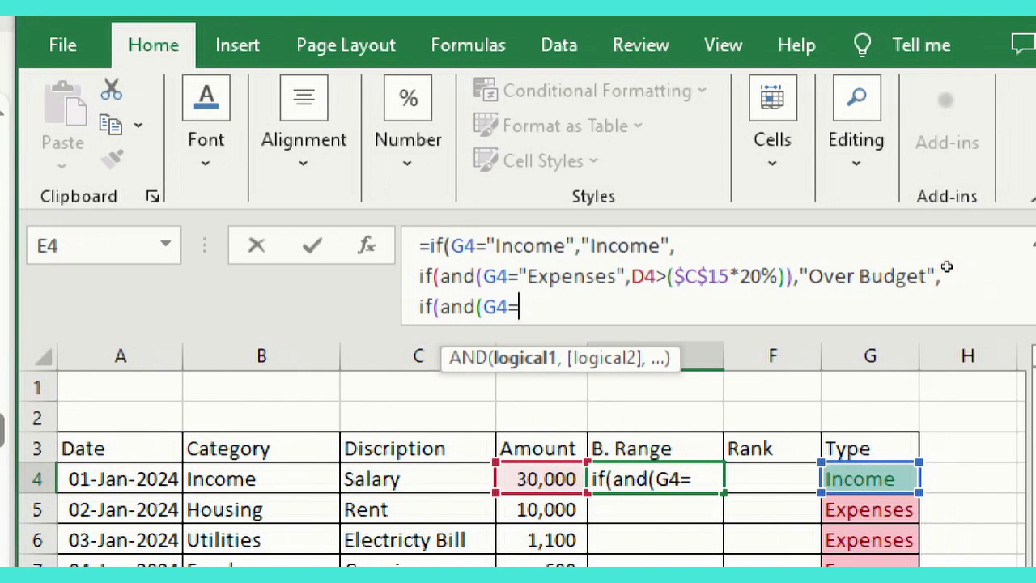
type("x")
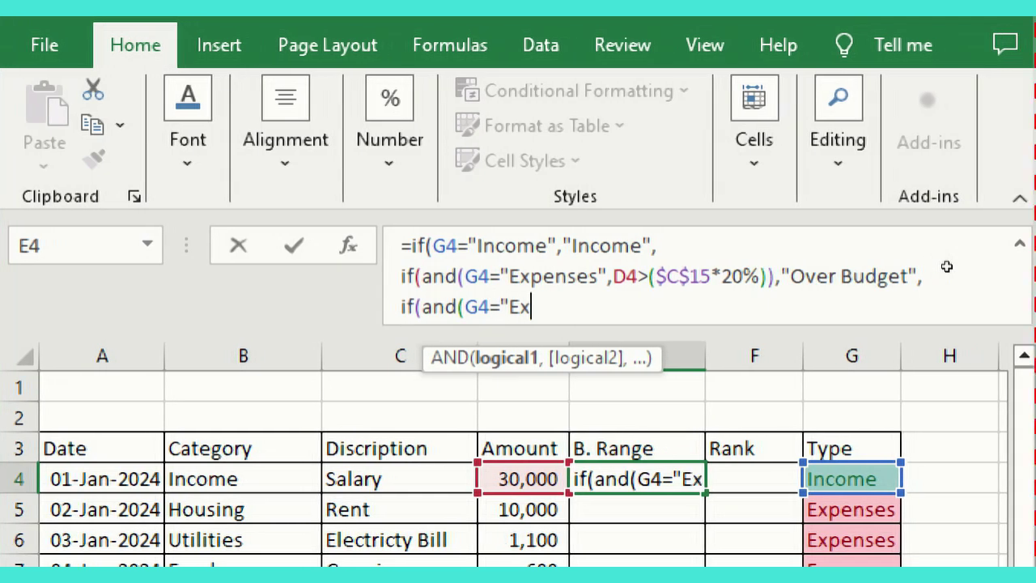
type("penses")
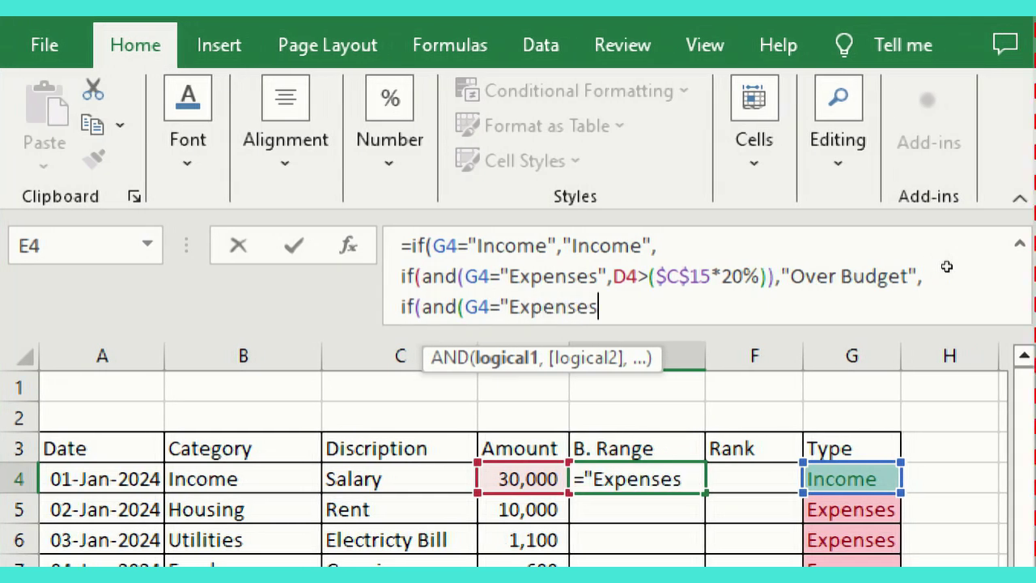
type(":")
type("\"<")
key("BackSpace")
type(",")
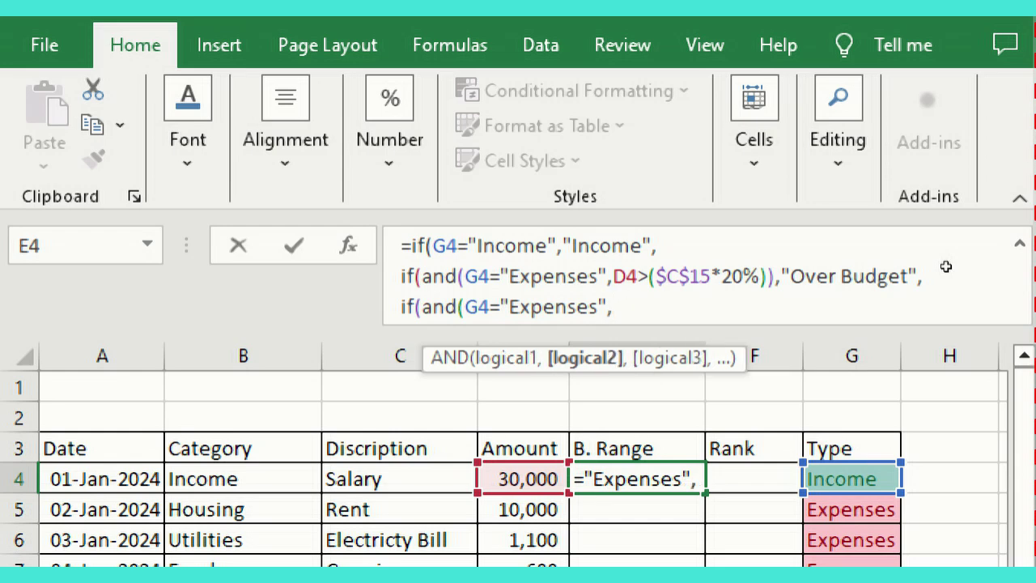
Step: Add D4<($C$15*20%) as the AND's second condition, with an absolute reference to Total Monthly Income
key("Left")
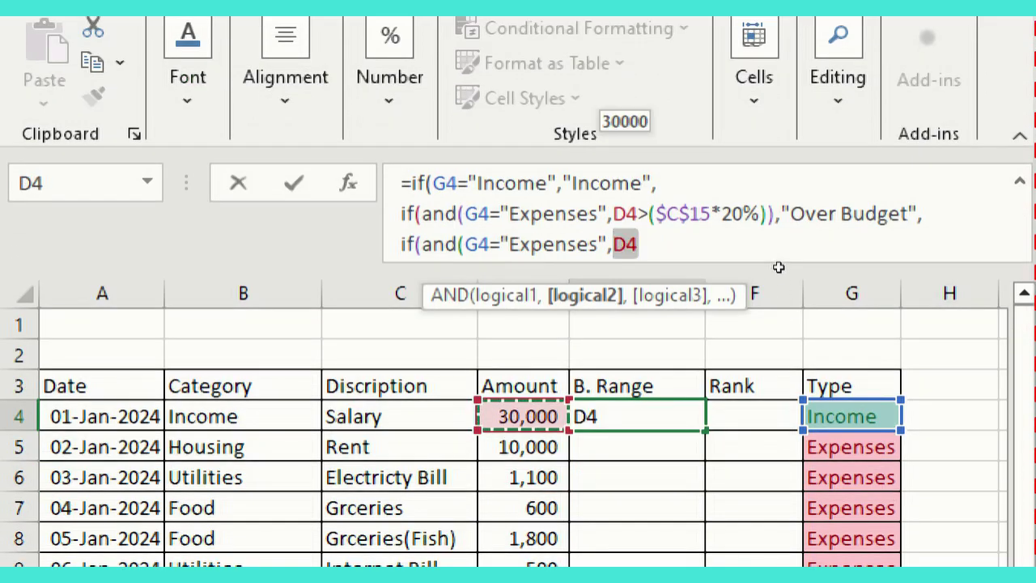
type("<")
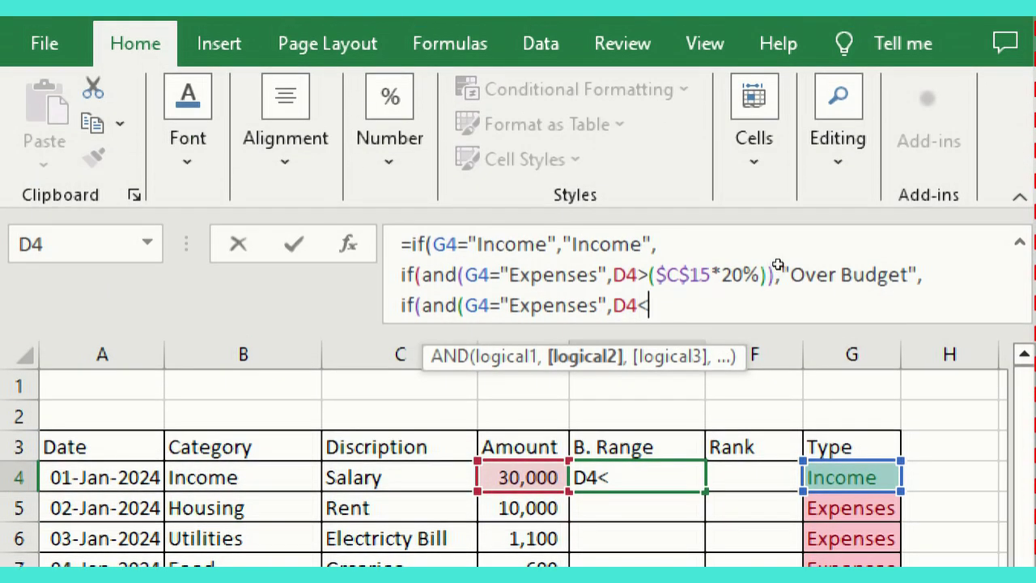
type("(")
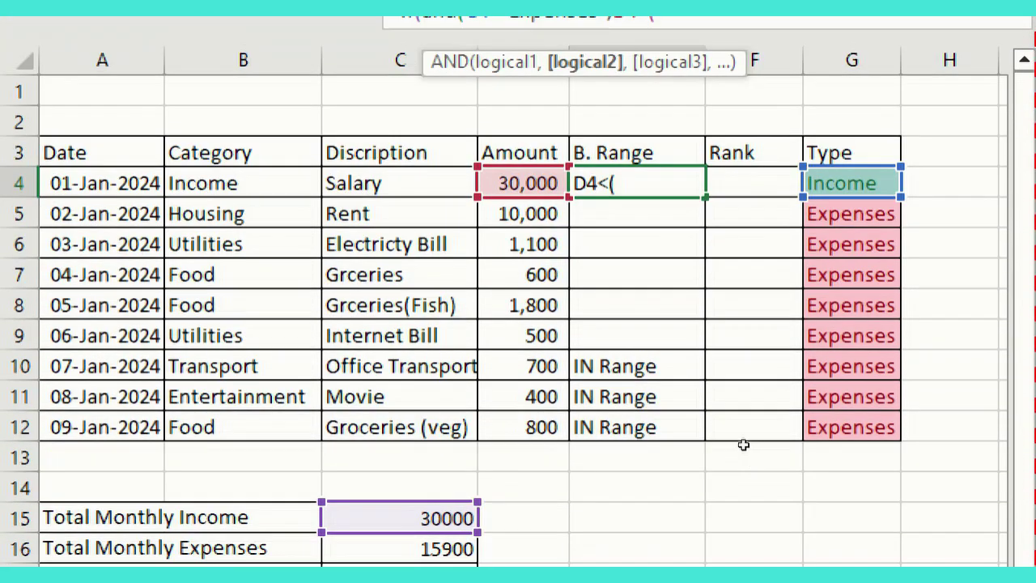
left_click(400, 518)
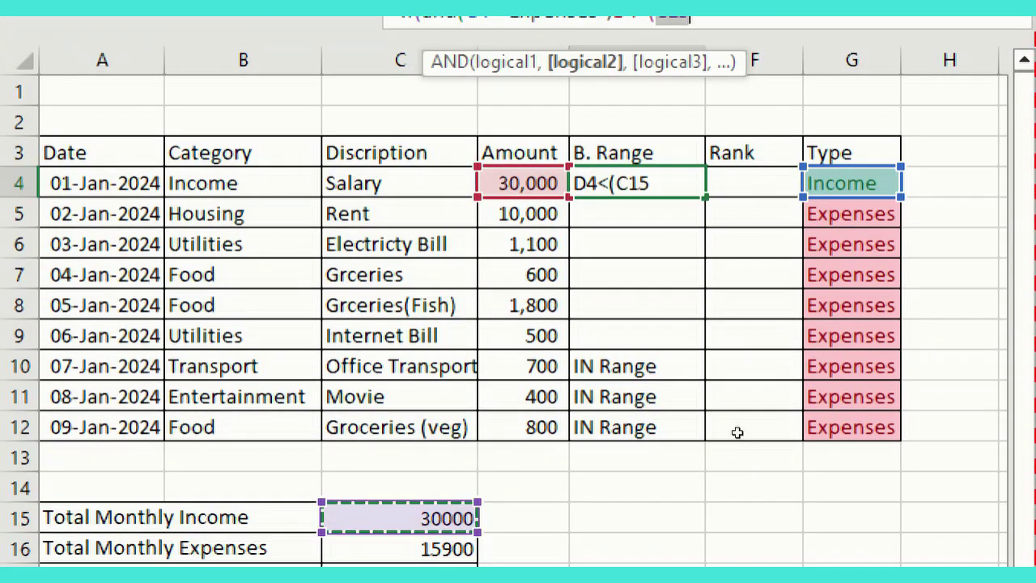
key("F4")
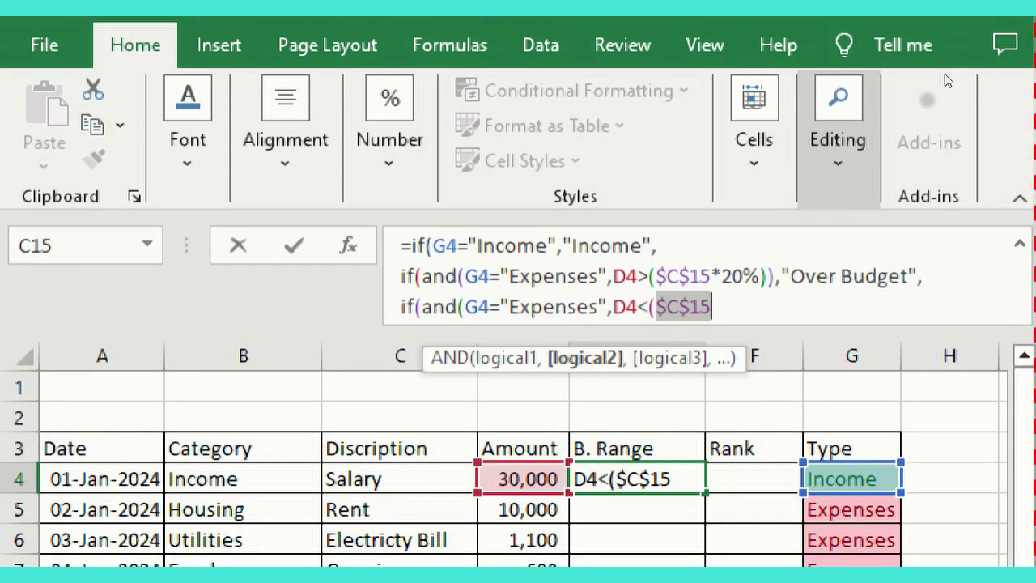
type("*20")
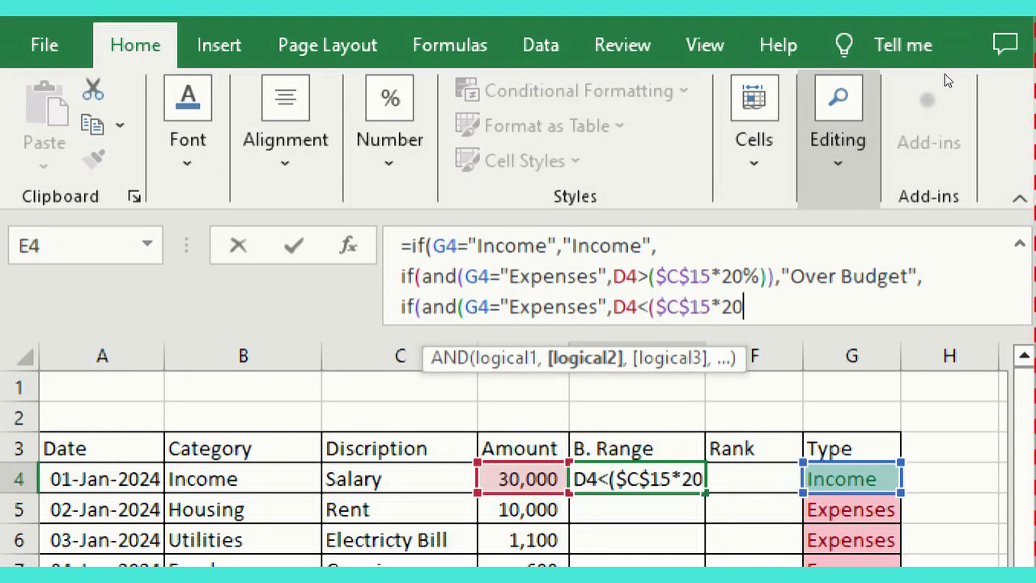
type("%)")
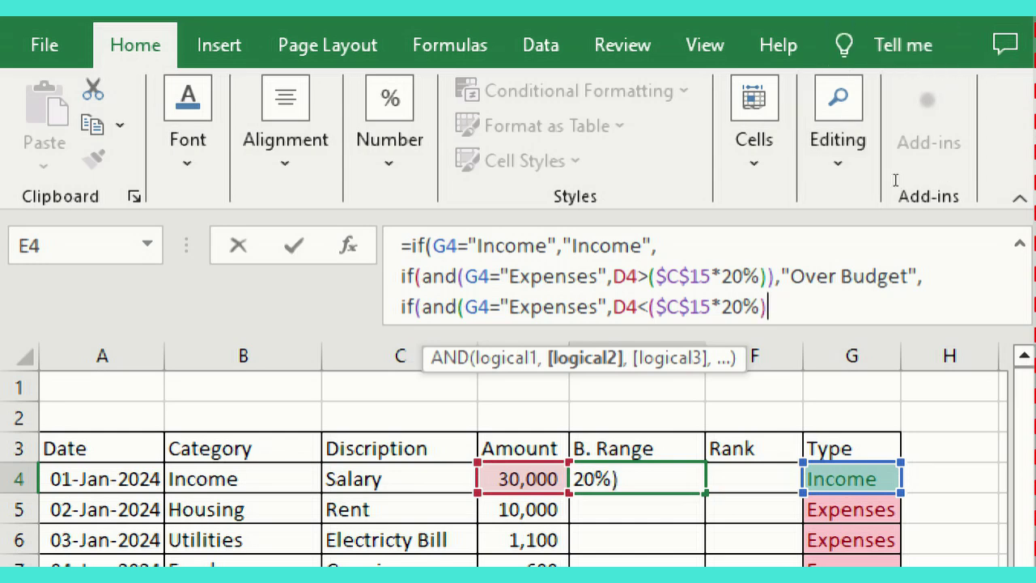
Step: Examine the $C$15*20% threshold expression in the last condition of the E4 formula
key("Left")
key("shift+Left")
key("shift+Left")
key("shift+Left")
key("shift+Left")
key("shift+Left")
key("shift+Left")
key("shift+Left")
key("shift+Left")
key("shift+Left")
key("shift+Left")
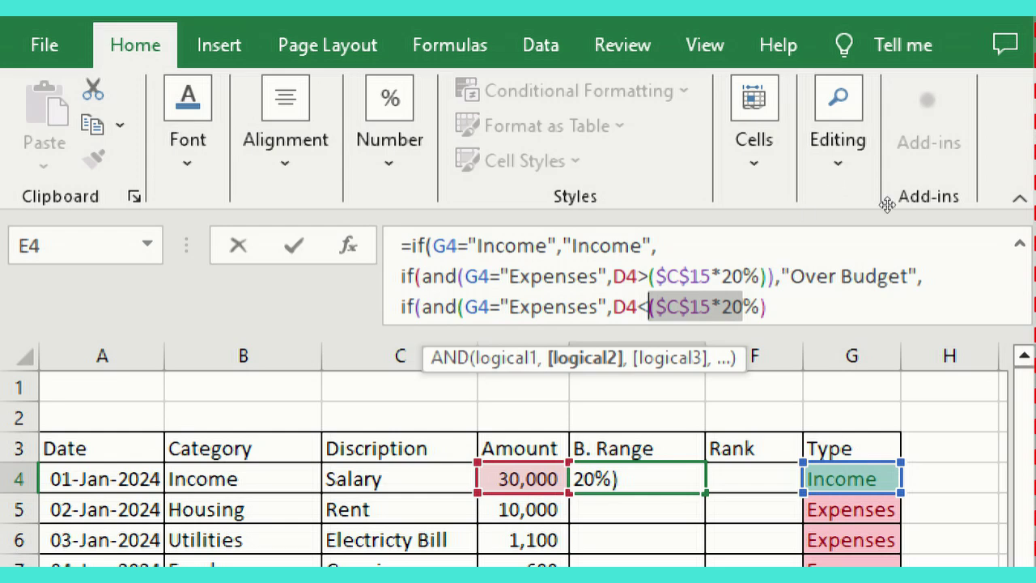
key("End")
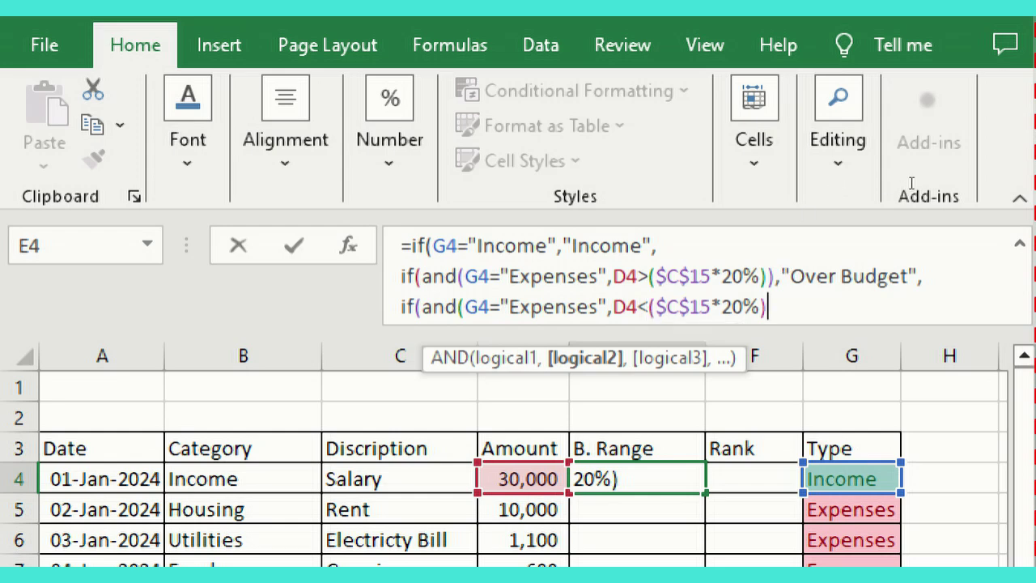
Step: Close the AND test, make the third IF return "In Range", and commit the E4 formula, accepting the proposed parenthesis correction
type(")")
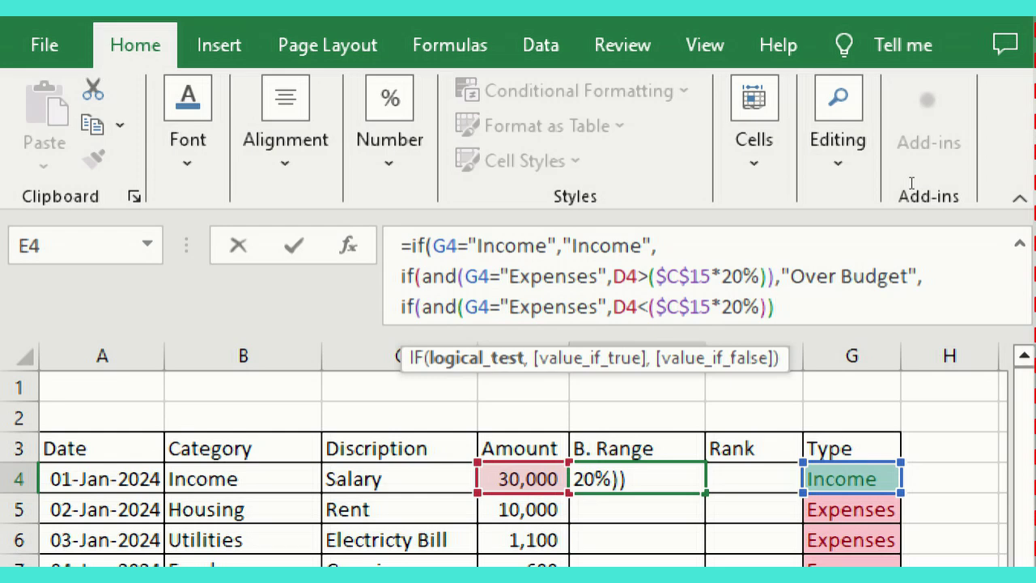
type(",\"In Rag")
key("BackSpace")
type("nge\"")
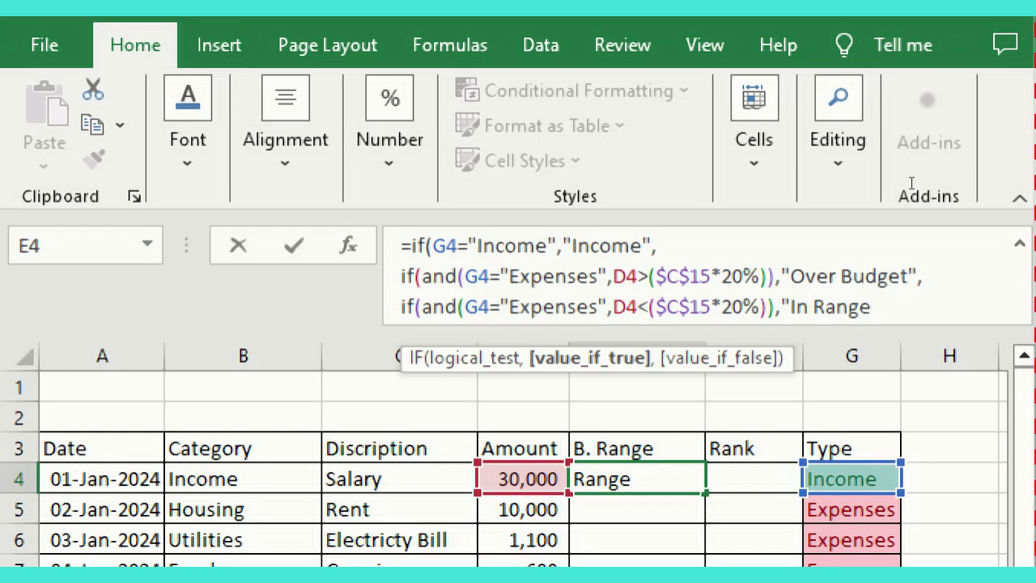
type("))))")
key("Return")
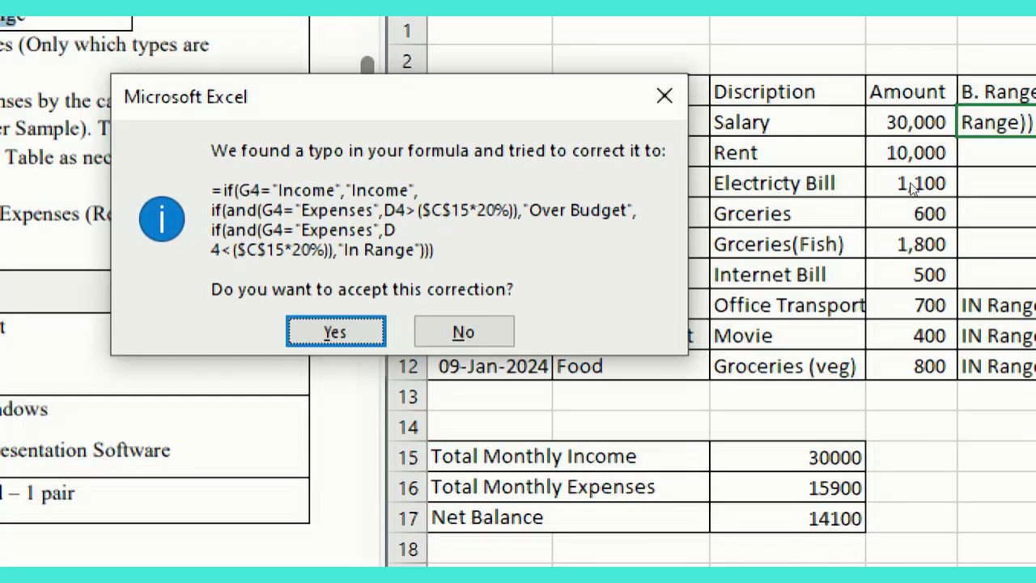
key("Return")
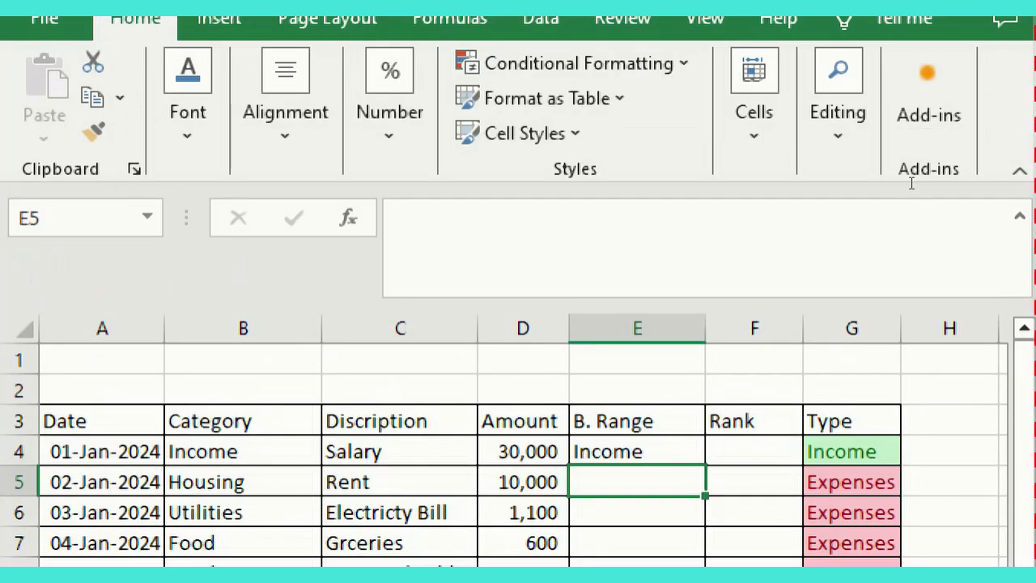
Step: Fill the B. Range formula from E4 down through E9
key("Up")
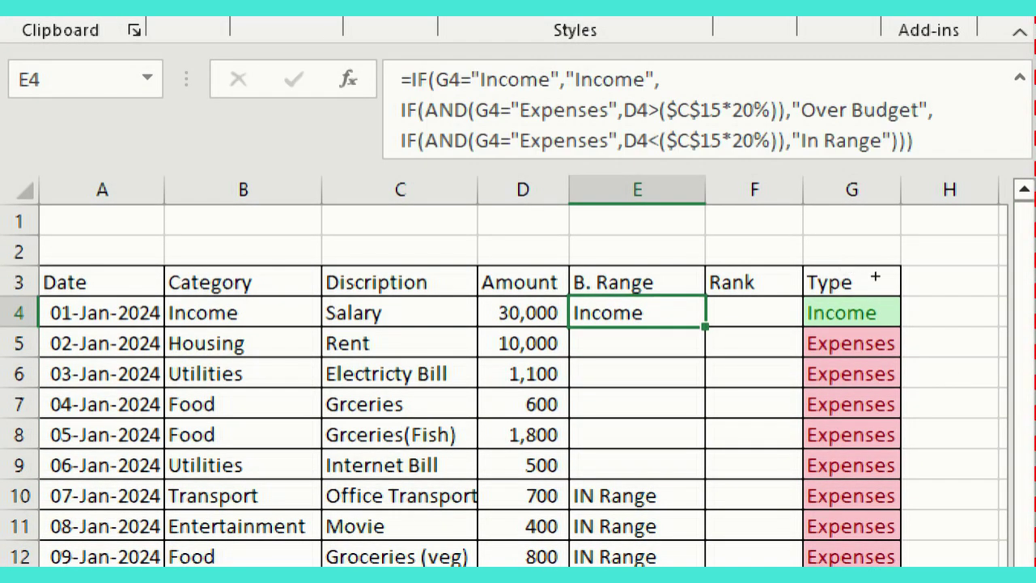
key("shift+Down")
key("shift+Down")
key("shift+Down")
key("shift+Down")
key("ctrl+d")
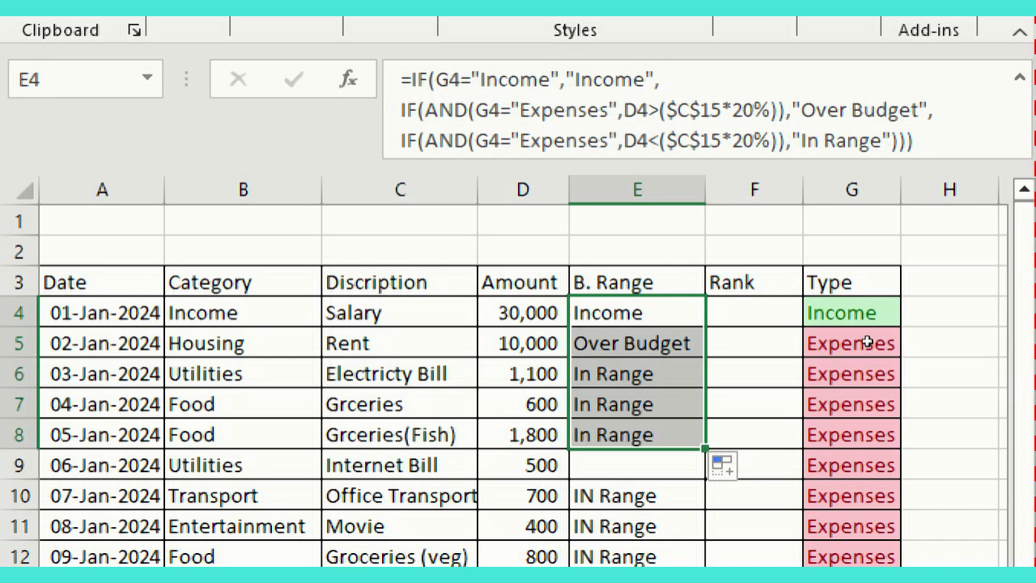
key("shift+Down")
key("ctrl+d")
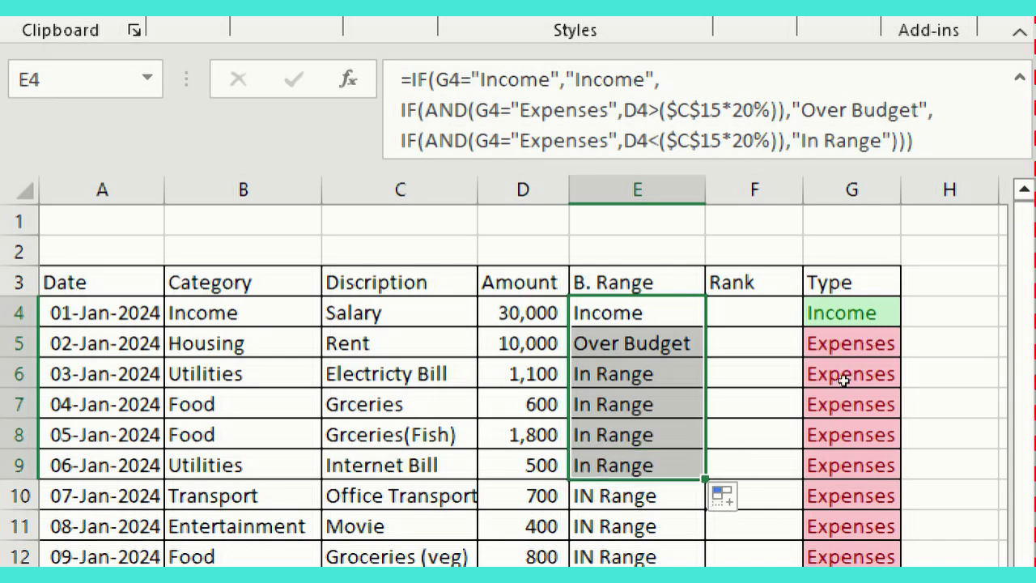
Step: Switch to the assignment document and read the Rank instruction about ranking only the entries of type expenses
key("ctrl+Down")
key("alt+Tab")
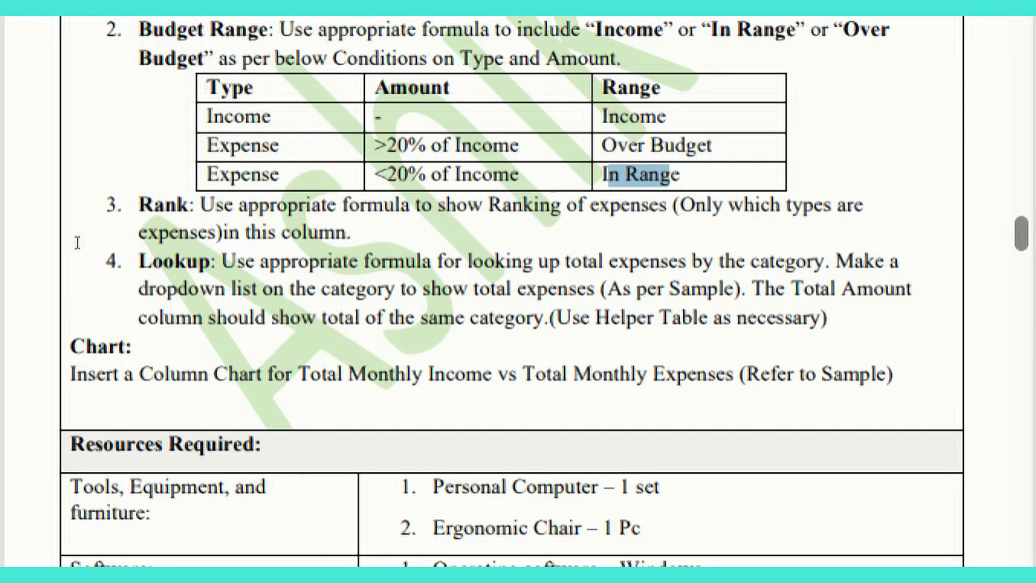
left_click_drag(104, 232, 327, 233)
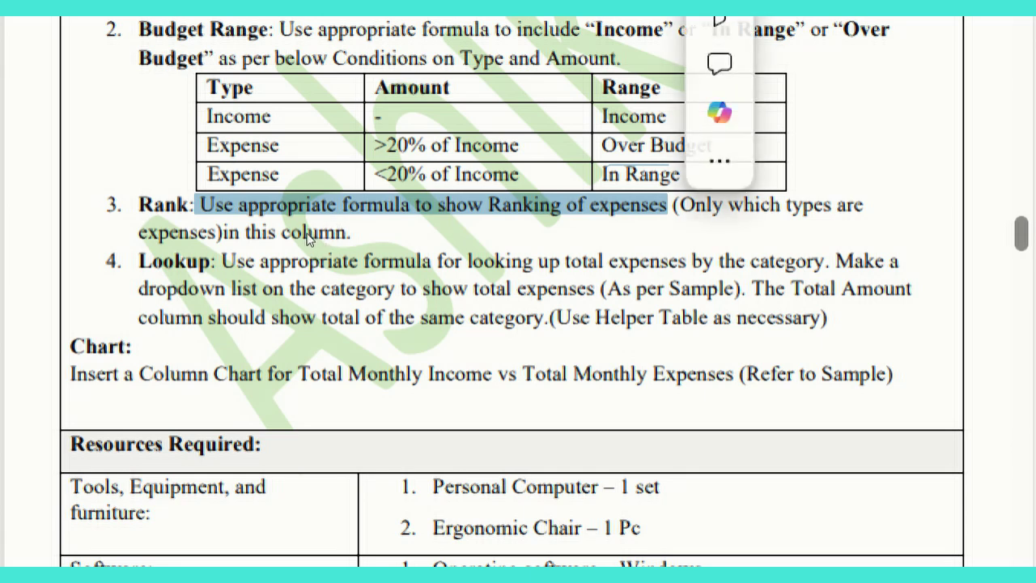
left_click(355, 239)
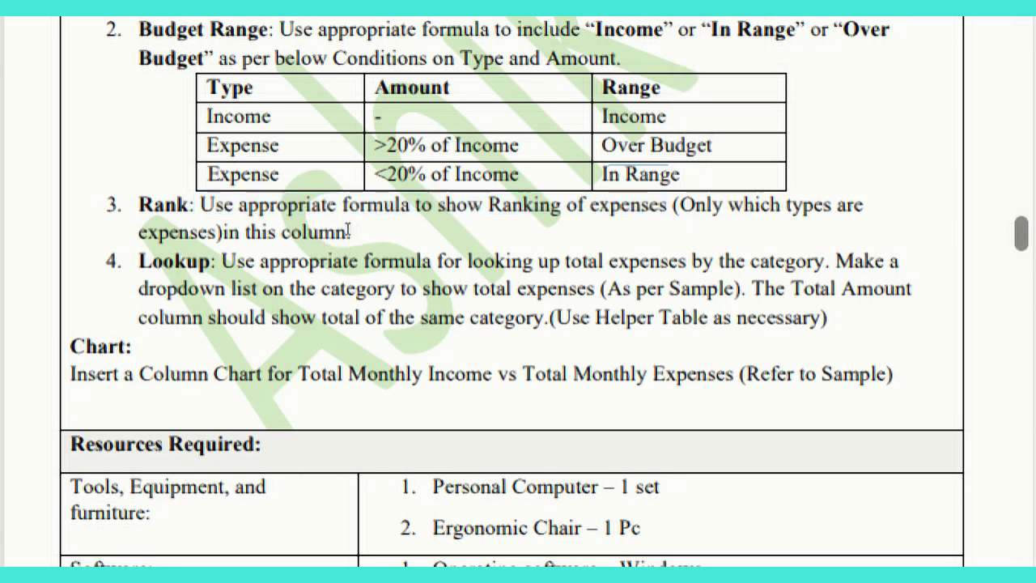
left_click_drag(343, 232, 113, 254)
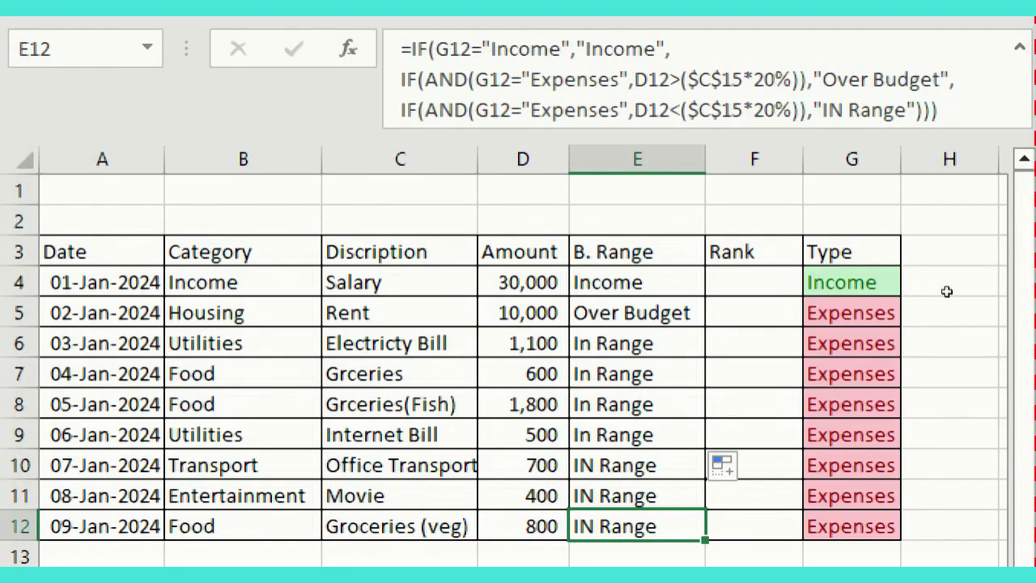
Step: Return to the budget workbook and examine the Rank cells F5:F12 beside the Expenses entries, ending on F4
left_click(890, 280)
key("Left")
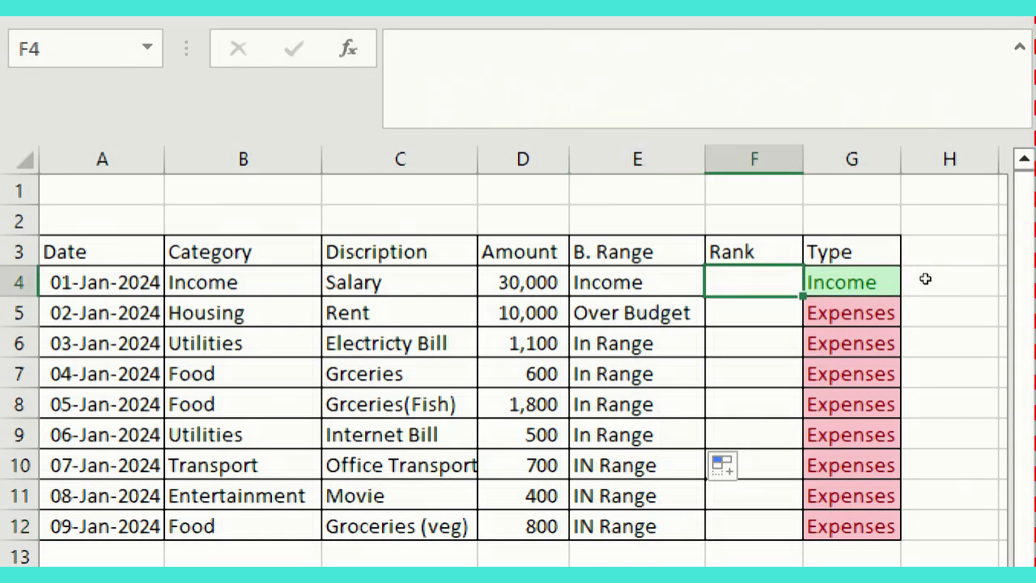
key("Right")
key("Down")
key("Left")
key("shift+Down")
key("shift+Down")
key("shift+Down")
key("shift+Down")
key("shift+Down")
key("shift+Down")
key("shift+Down")
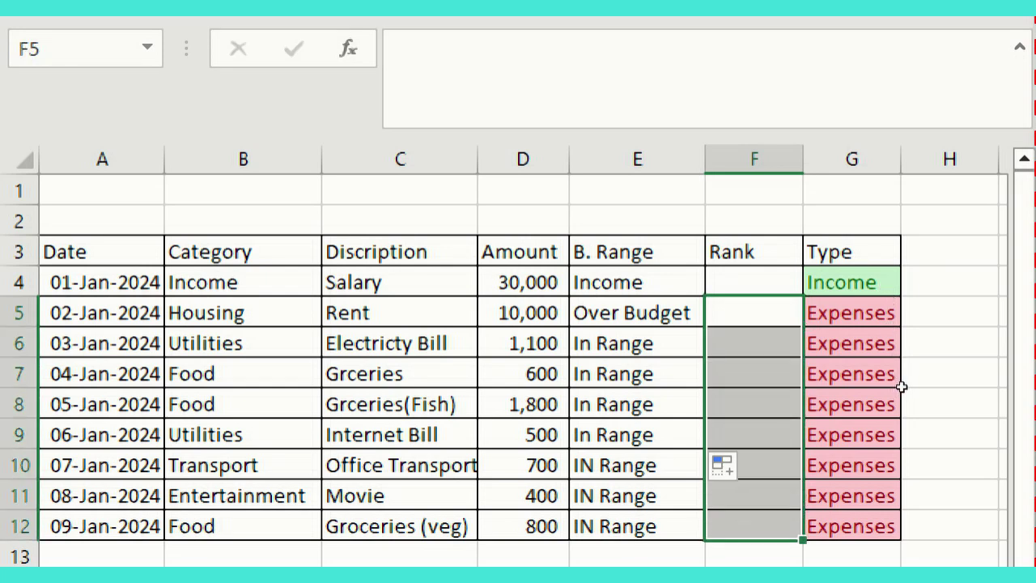
key("Up")
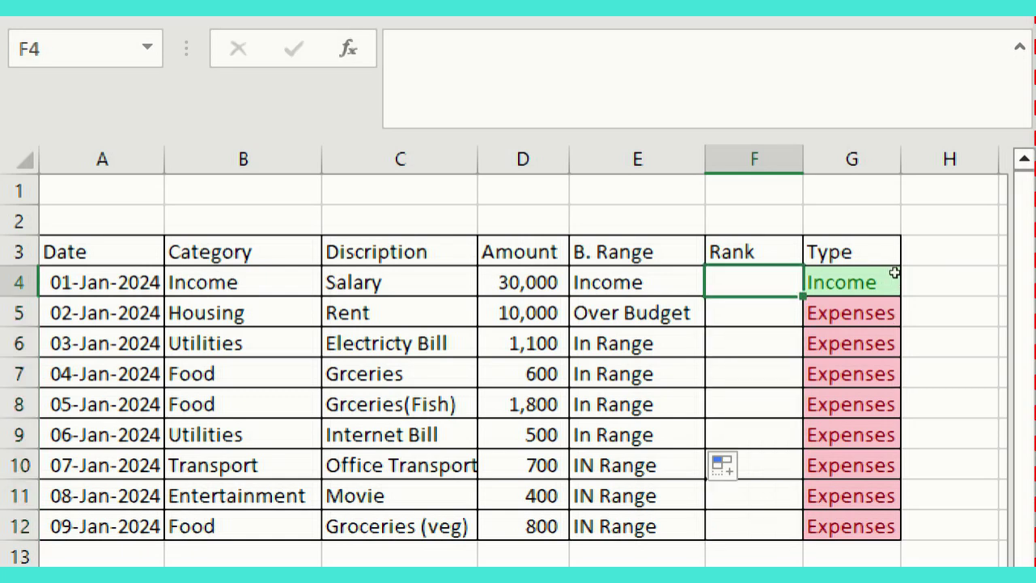
Step: Start an IF formula in F4 that tests whether G4 equals "Income" and returns empty text ("") when true
type("=")
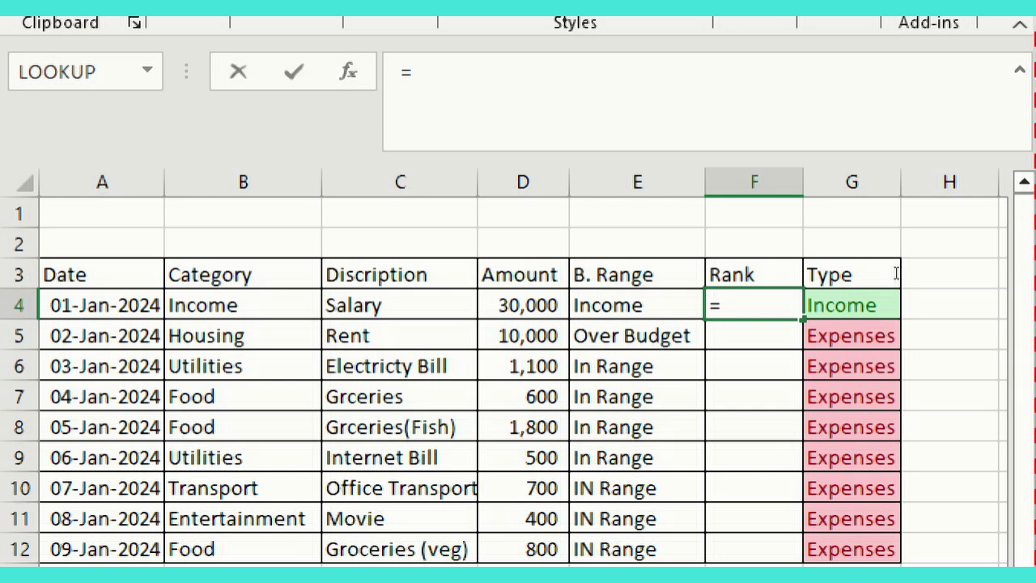
type("inf")
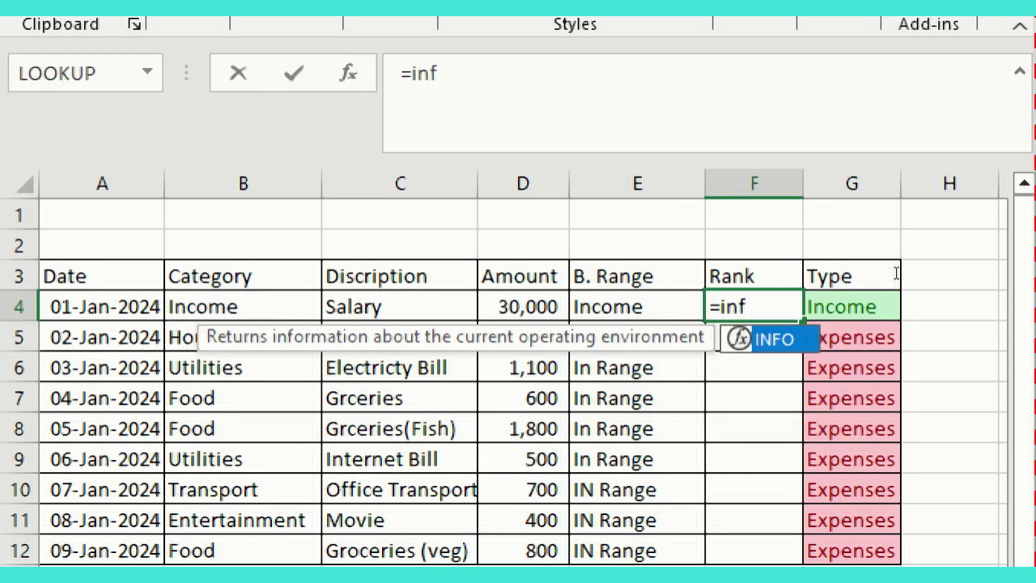
key("BackSpace")
key("BackSpace")
type("f")
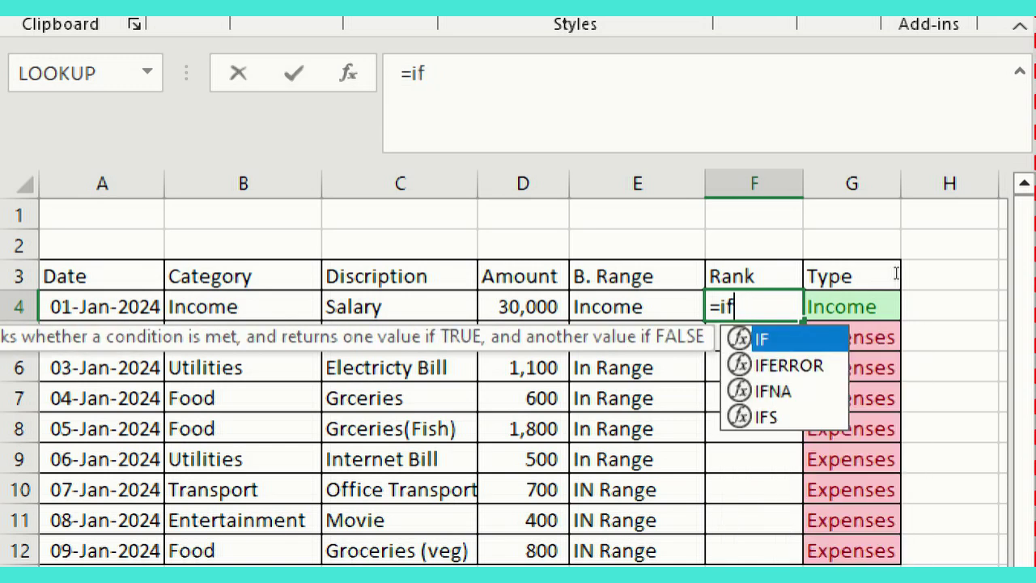
type("(")
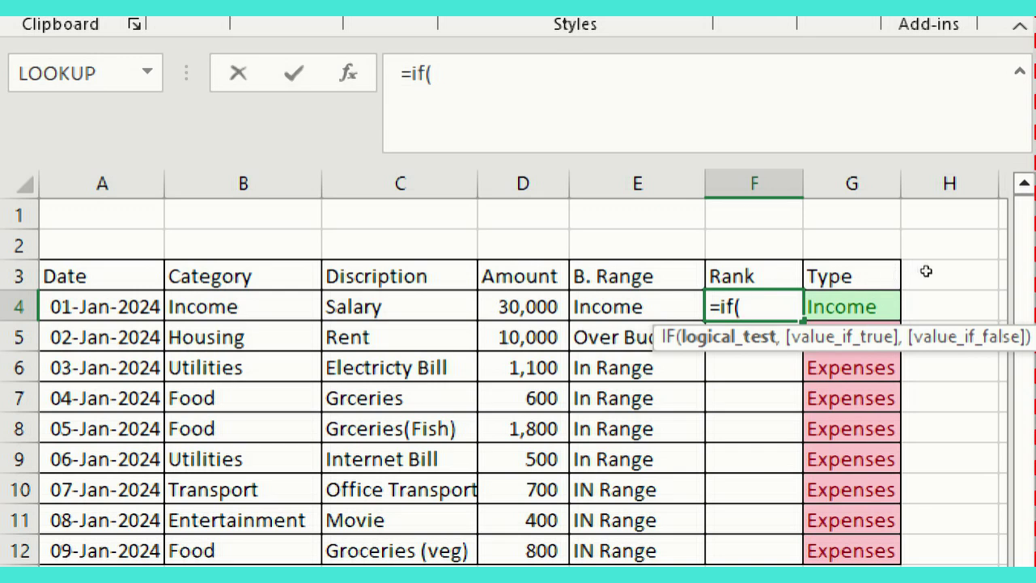
key("Right")
type("=\"in")
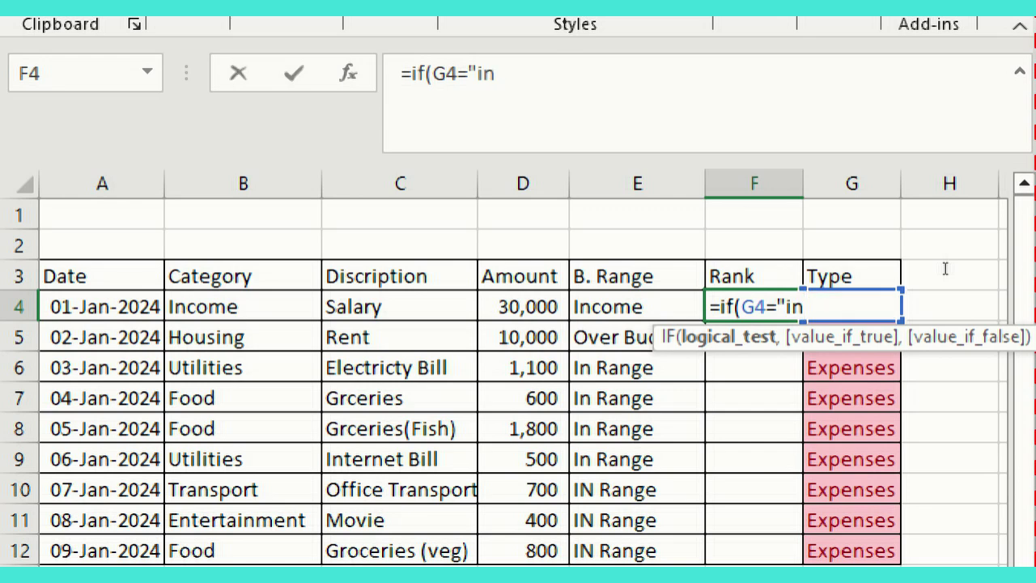
key("BackSpace")
key("BackSpace")
type("Income\"")
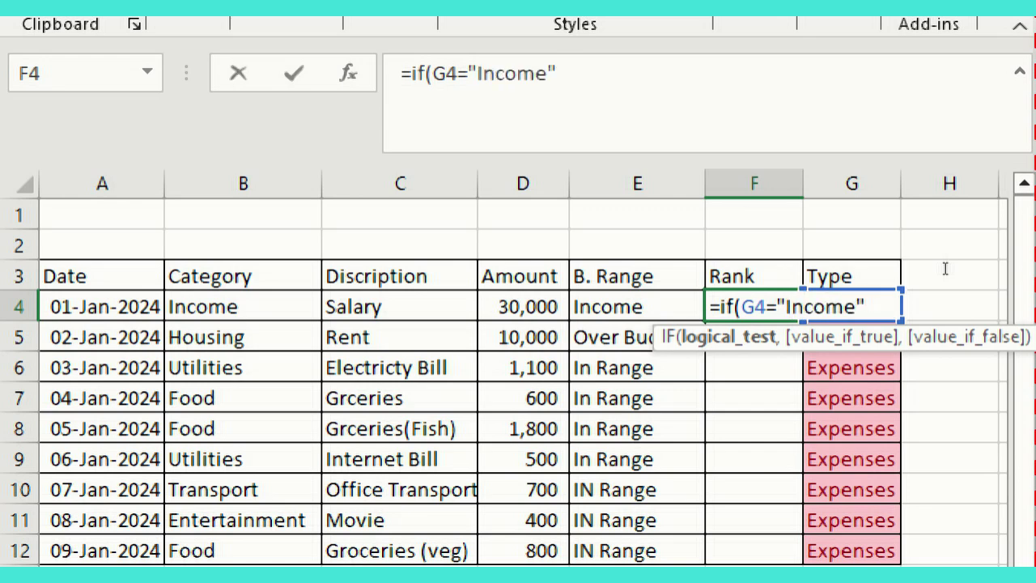
type(",")
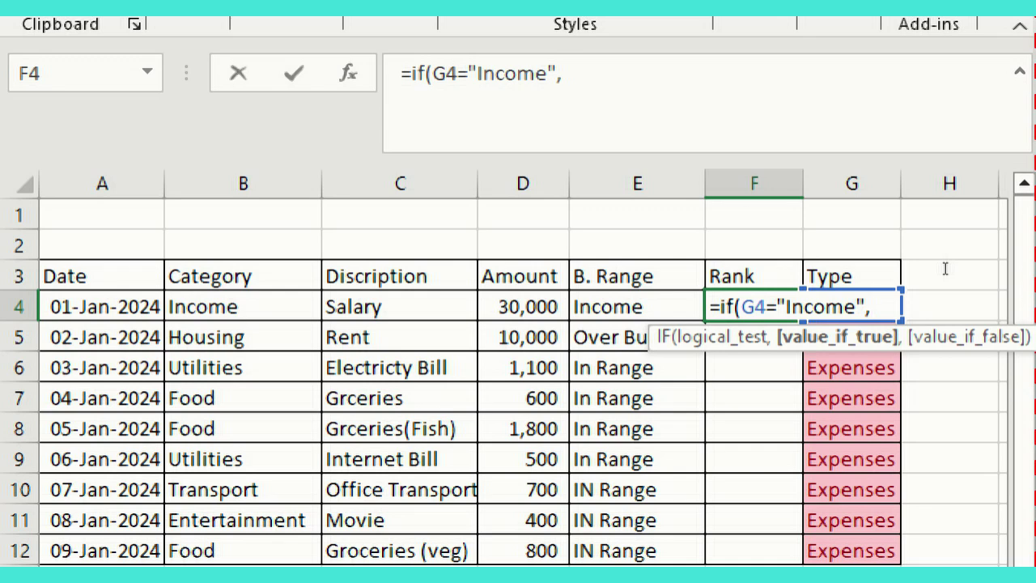
type("\"\"")
type(",")
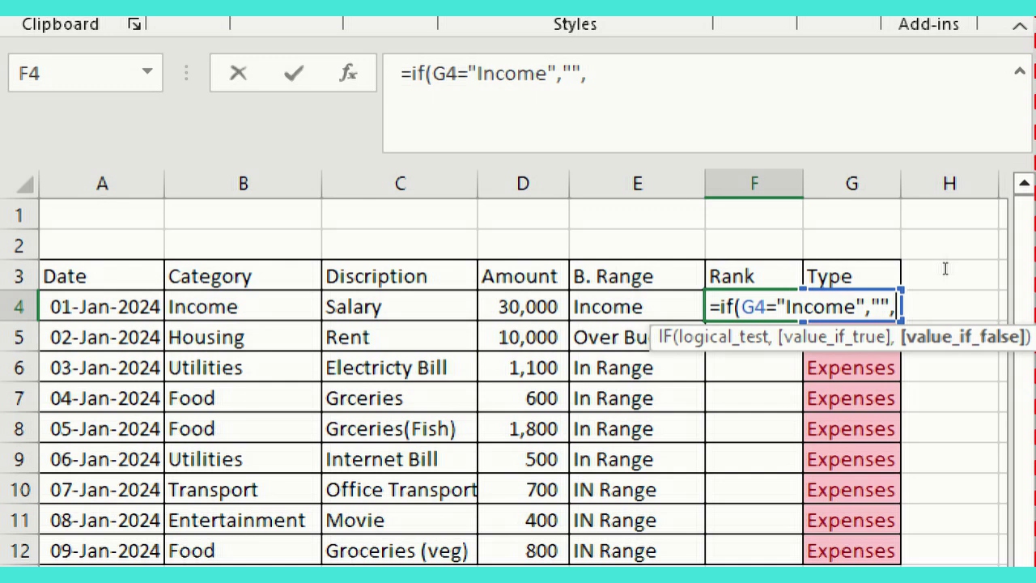
Step: Nest a RANK function as the IF's value-if-false argument, with only D4 as the number to rank
type("Ra")
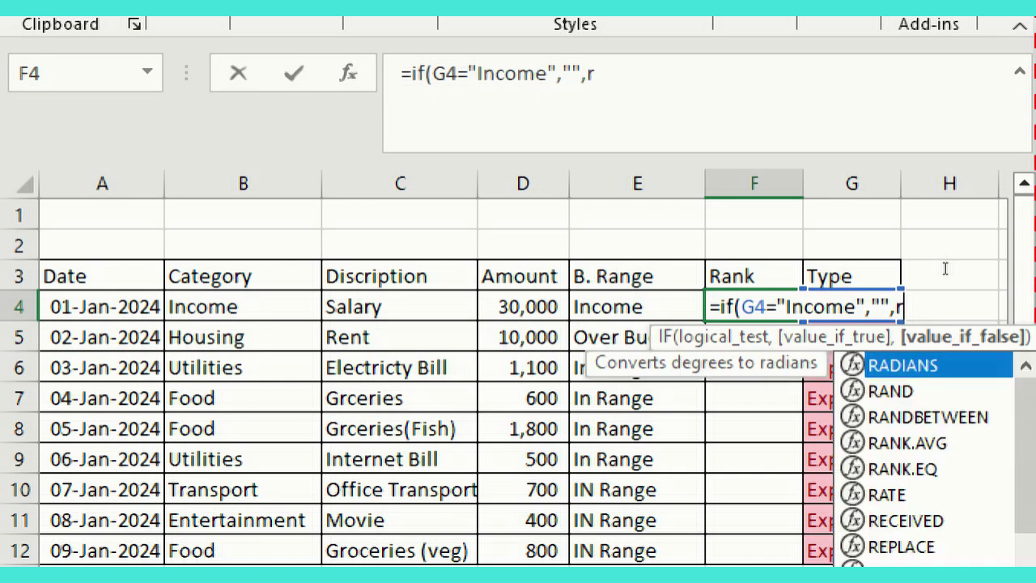
type("nk")
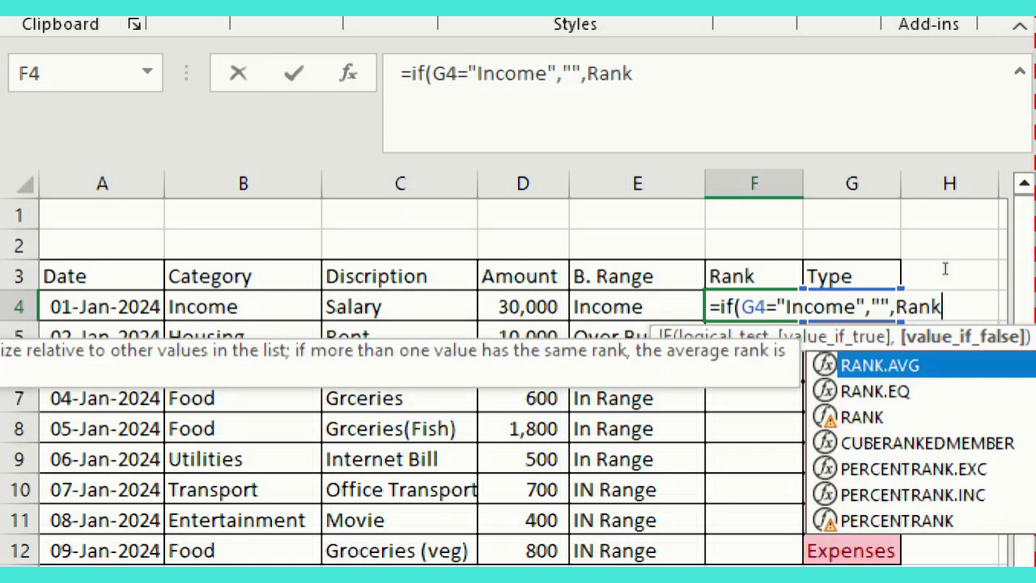
type("(")
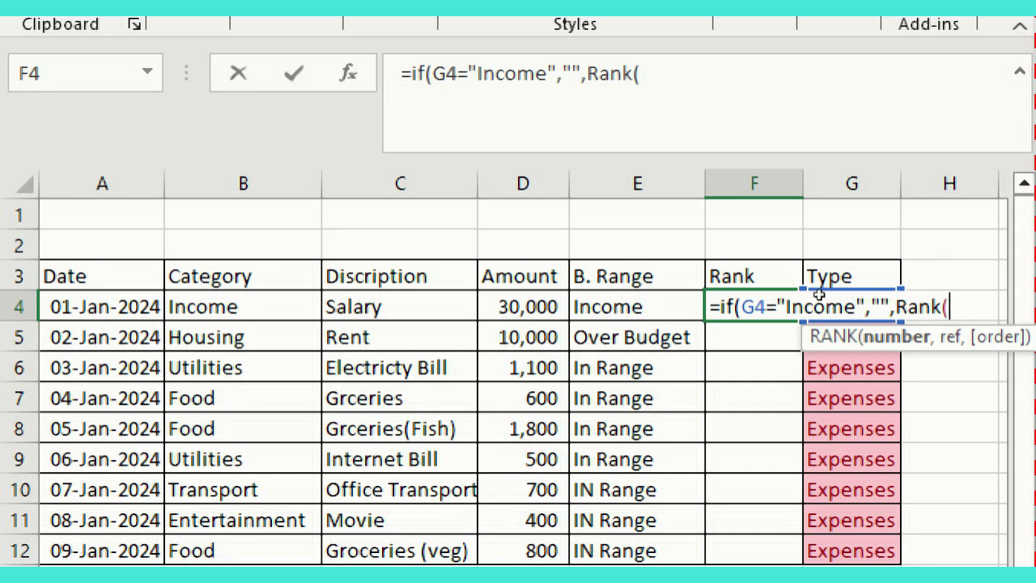
left_click_drag(523, 307, 523, 550)
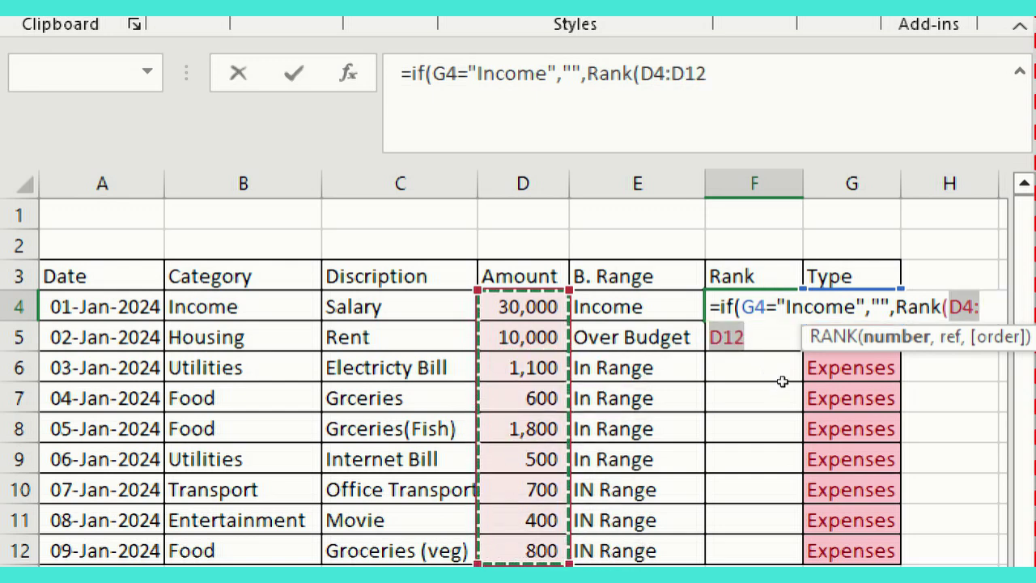
key("shift+Up")
key("shift+Up")
key("shift+Up")
key("shift+Up")
key("shift+Up")
key("shift+Up")
key("shift+Up")
key("shift+Up")
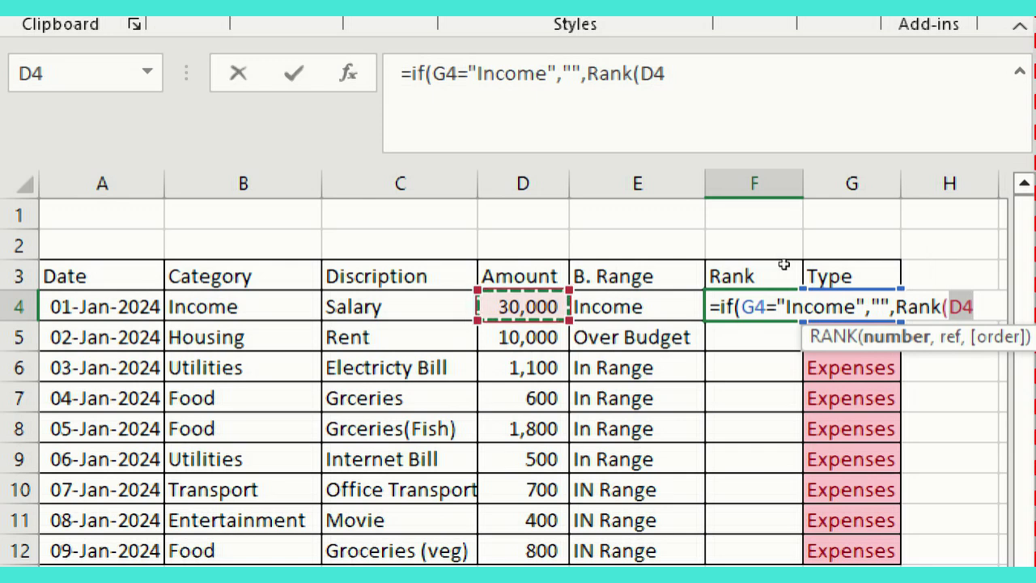
type(",")
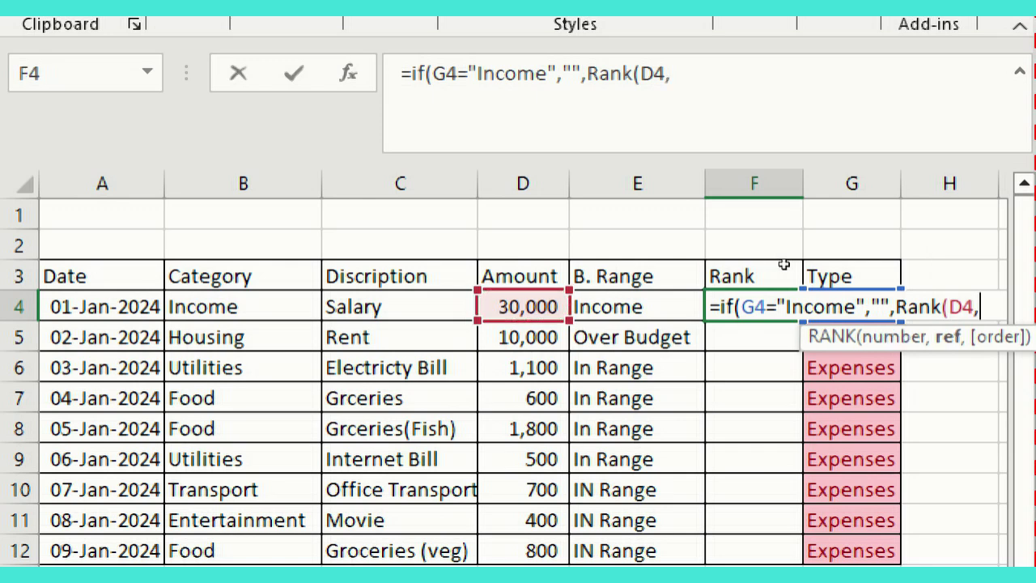
Step: Set the RANK reference to the Amount range D4:D12 and make it absolute as $D$4:$D$12
left_click_drag(522, 306, 523, 337)
key("shift+Down")
key("shift+Down")
key("shift+Down")
key("shift+Down")
key("shift+Down")
key("shift+Down")
key("shift+Down")
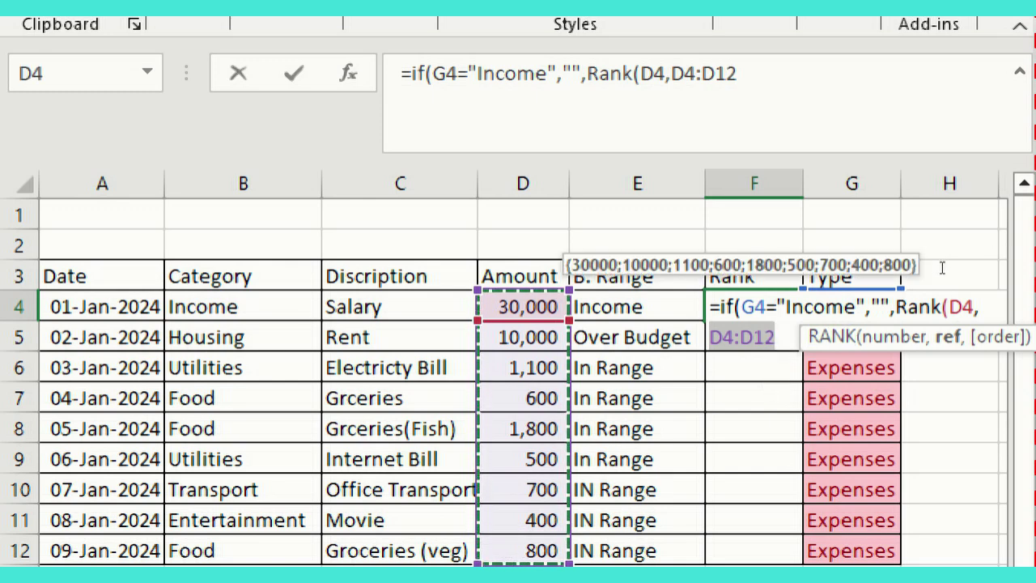
key("F4")
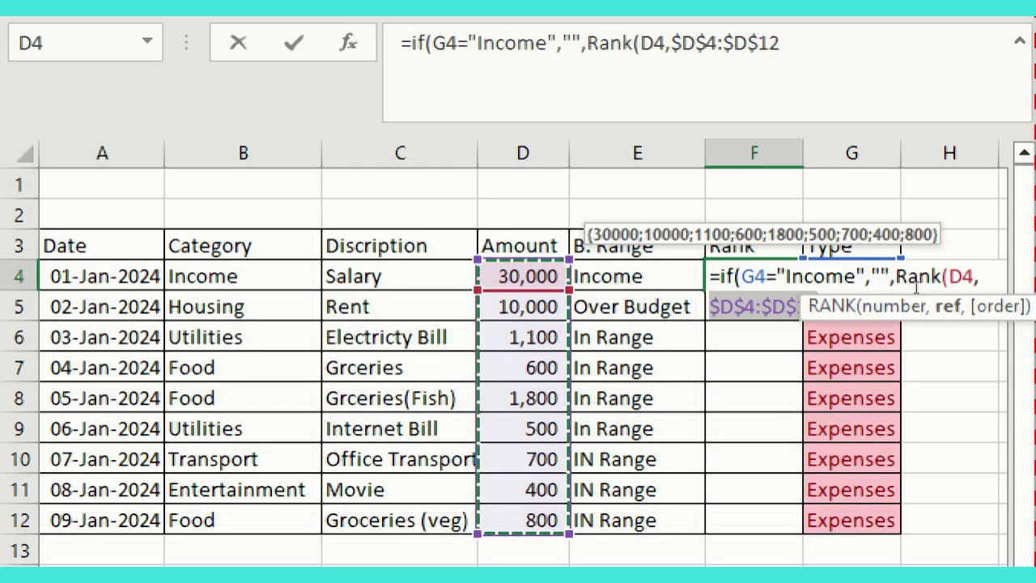
Step: Set the RANK order to 0 for descending, close both functions, and commit the F4 formula
type(",")
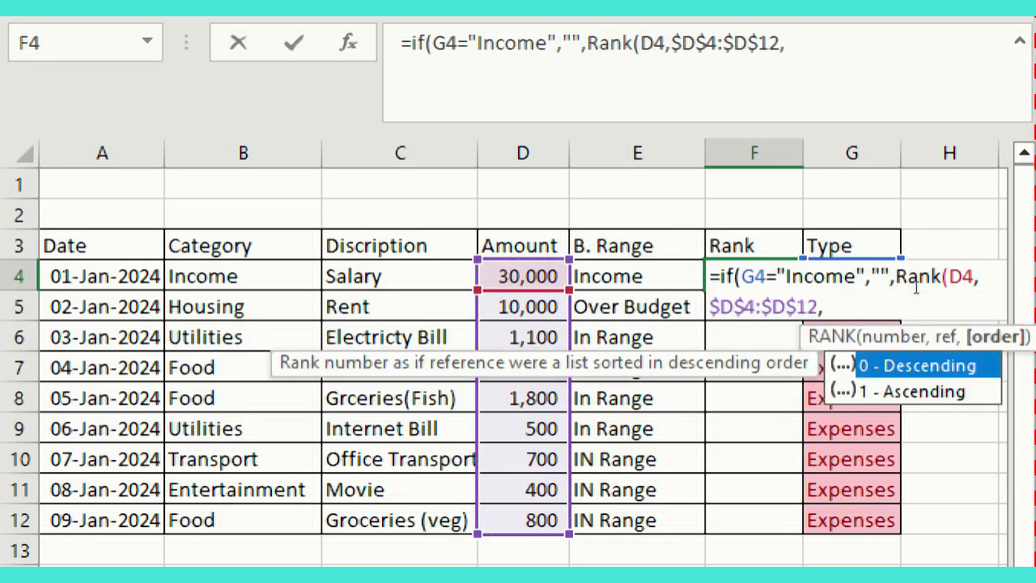
type("0")
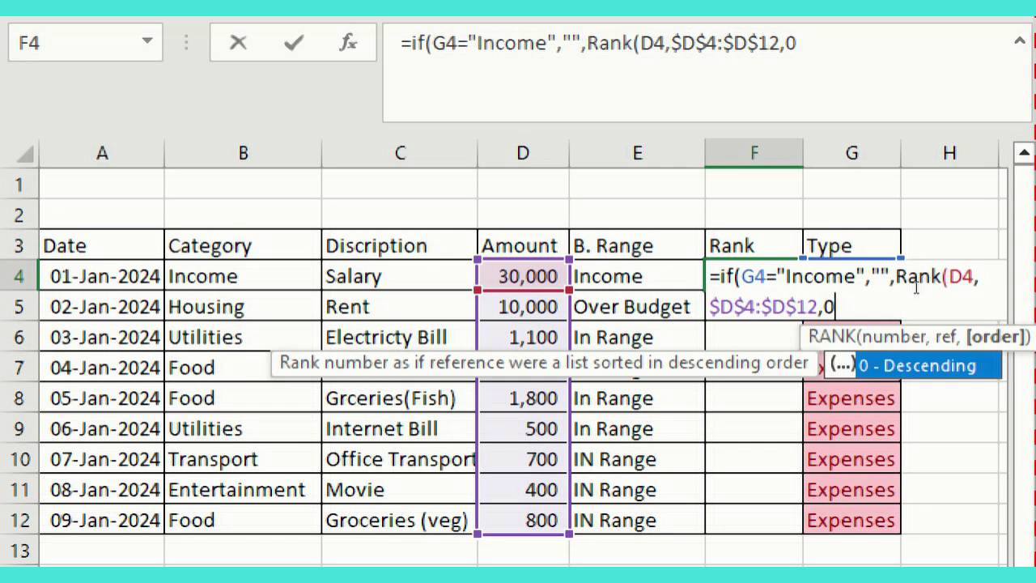
type(")")
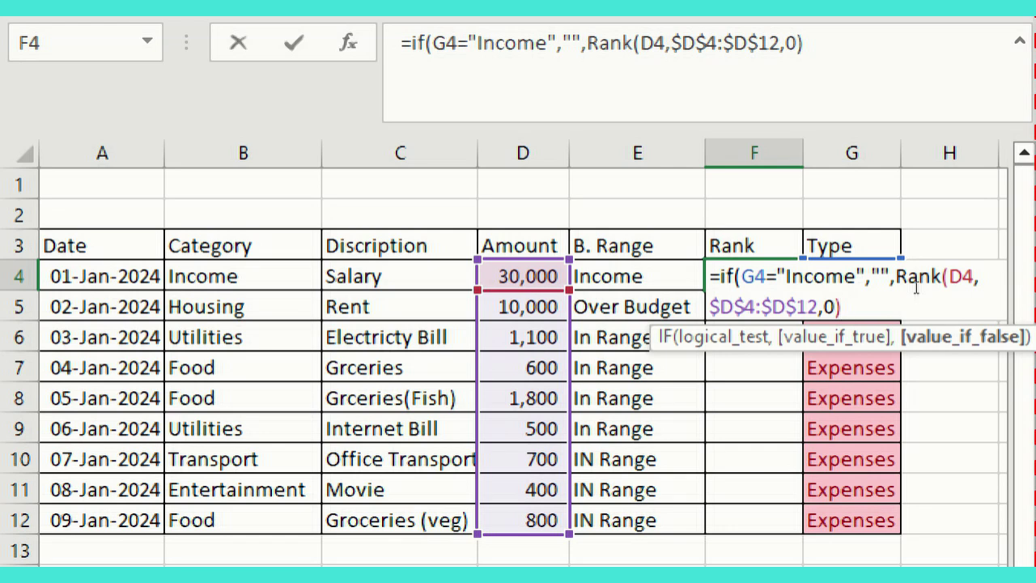
type(")")
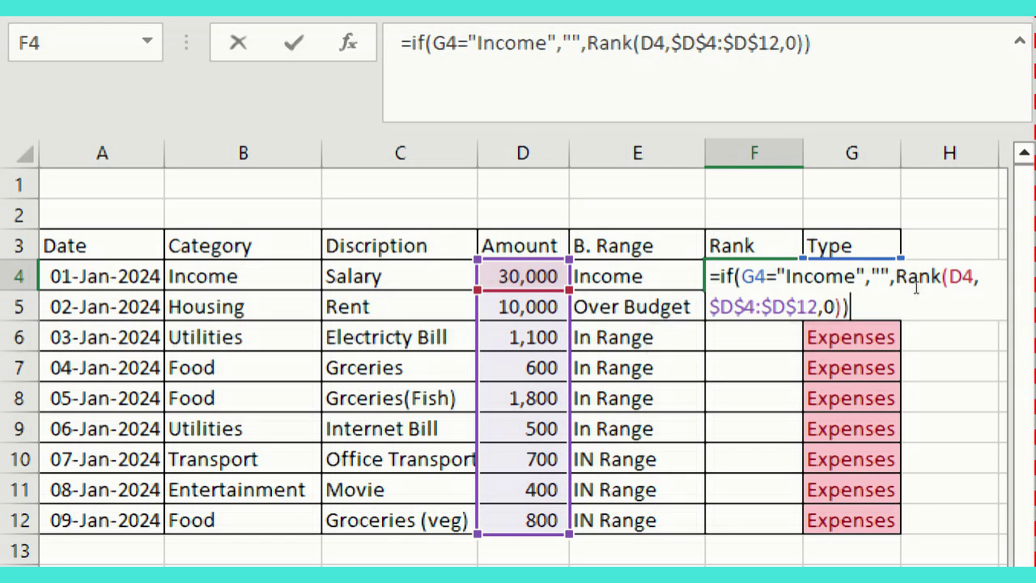
key("Return")
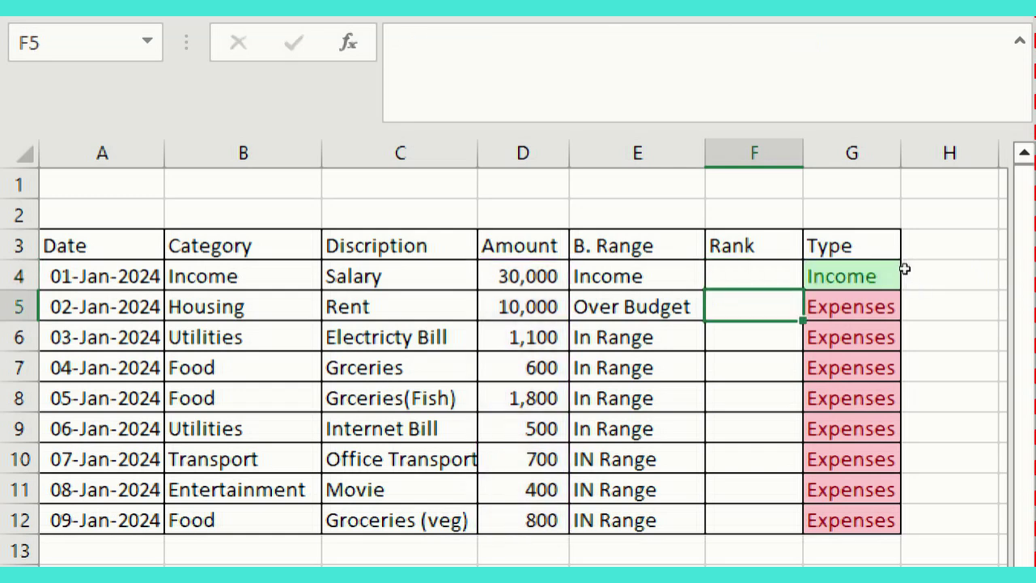
Step: Fill the Rank formula from F4 down through F12 and check the ranks against the salary amount in D4
key("Up")
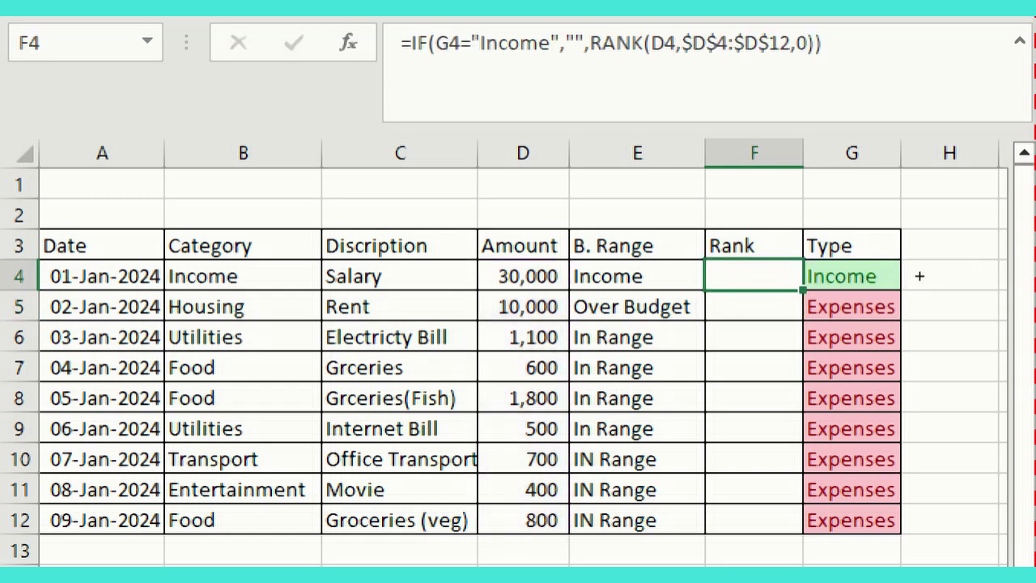
double_click(803, 289)
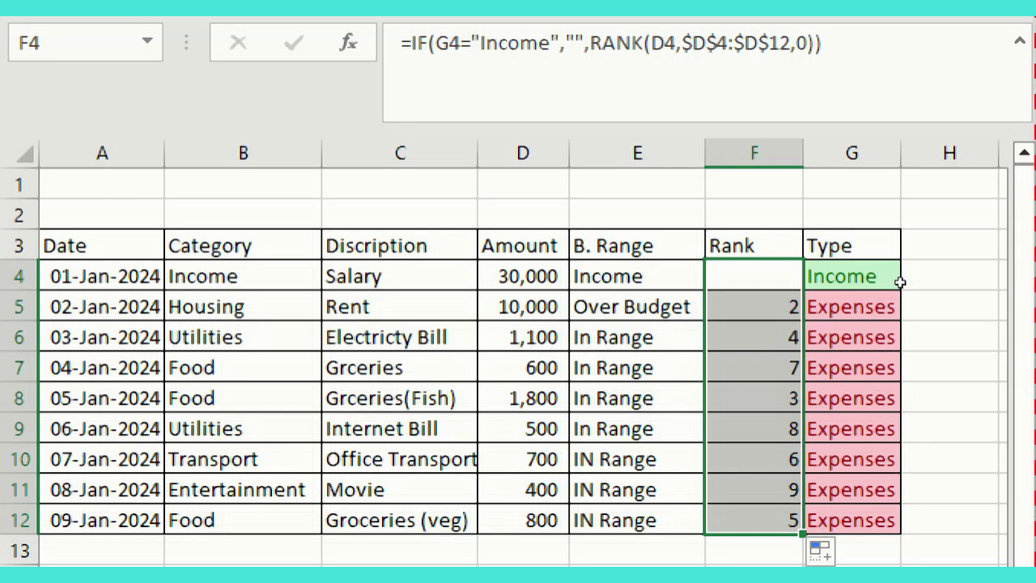
key("Down")
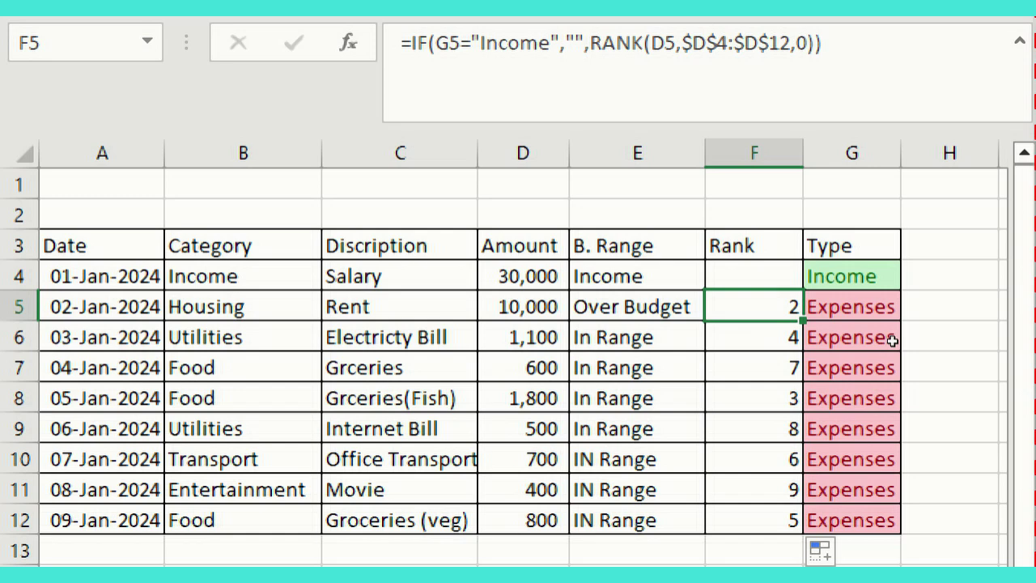
key("Up")
key("Left")
key("Left")
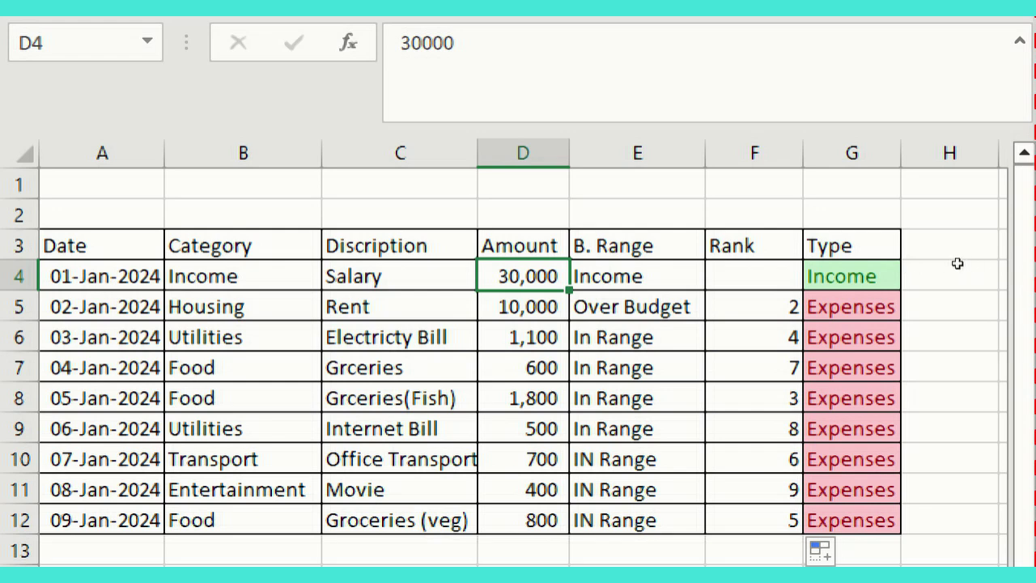
key("Right")
key("Right")
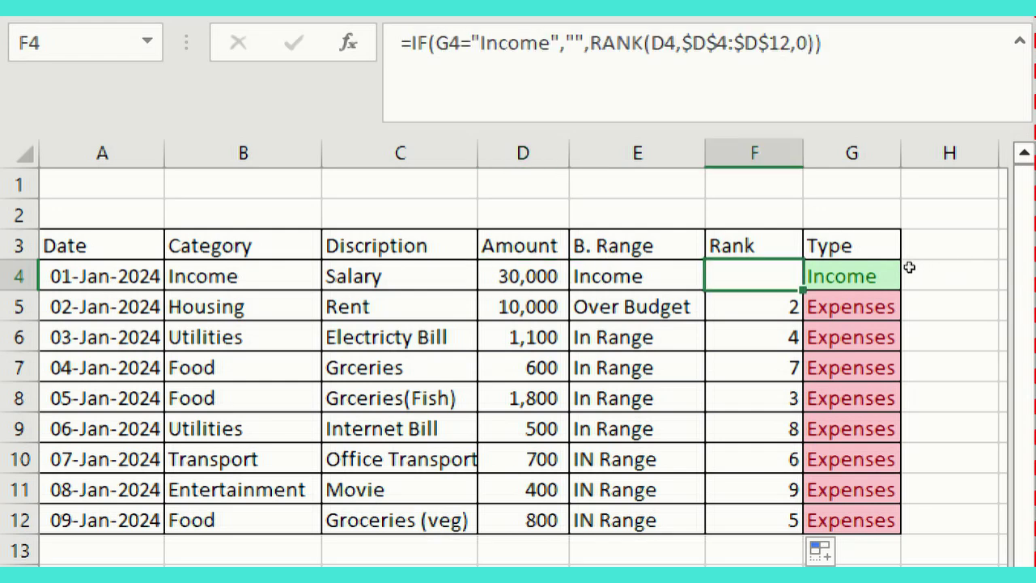
Step: Edit the F4 formula so the IF's false result subtracts 1 from the rank: RANK(D4,$D$4:$D$12,0)-1
key("F2")
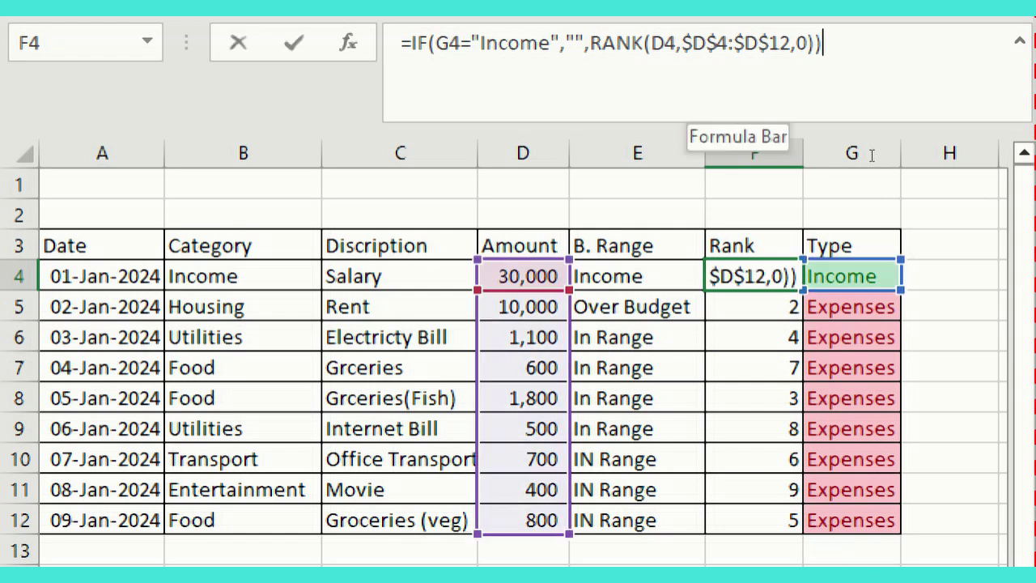
key("Left")
key("Left")
key("Left")
key("Left")
key("Left")
key("Left")
key("Left")
key("Left")
key("Left")
key("Left")
key("Left")
key("Left")
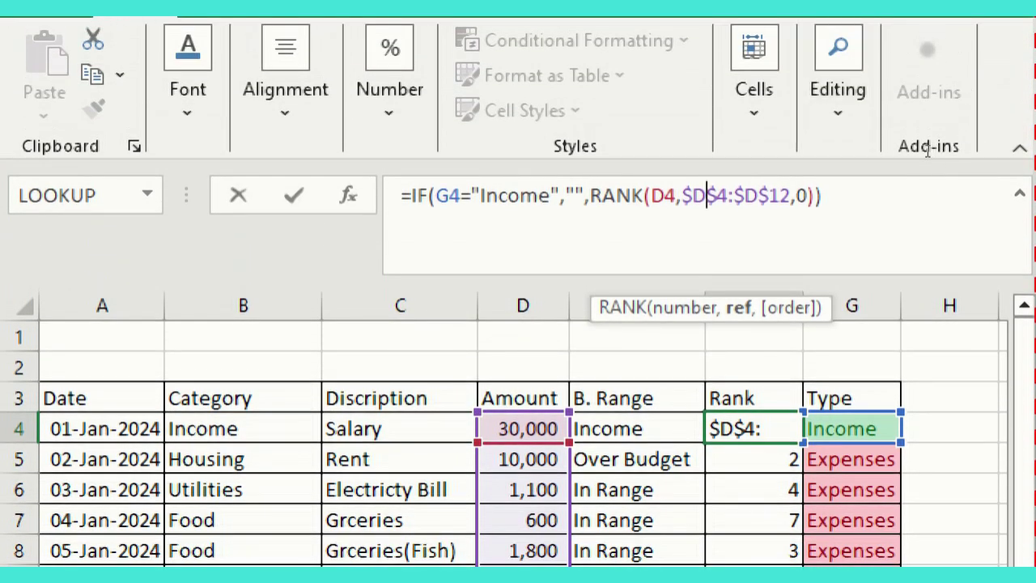
left_click(816, 103)
key("Delete")
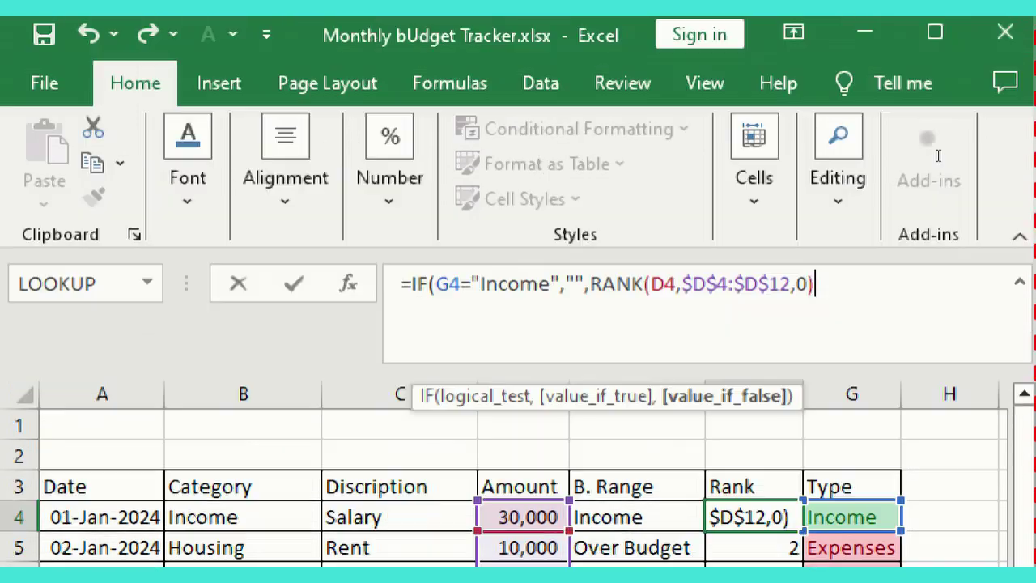
type("-")
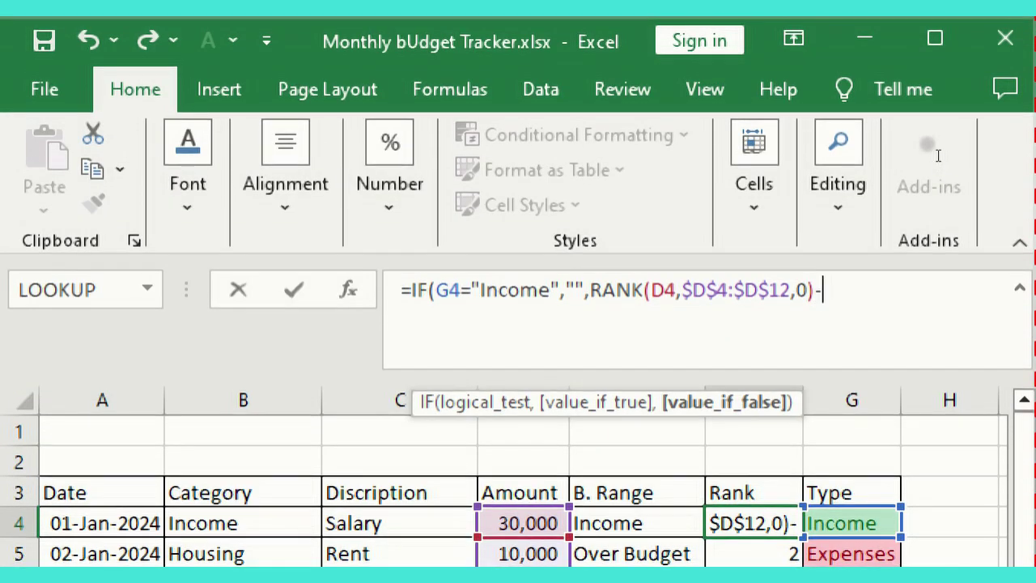
type("1")
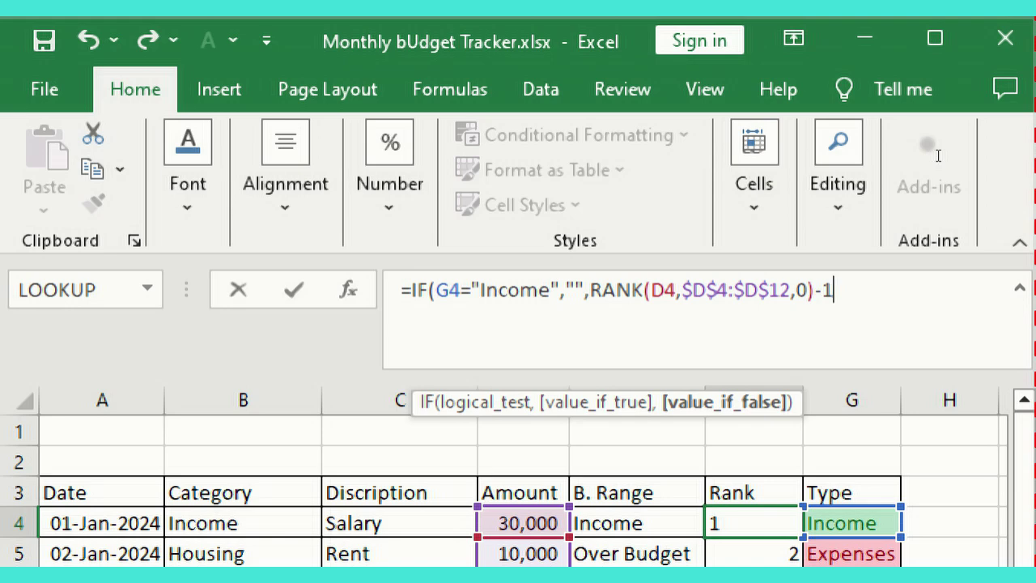
type(")")
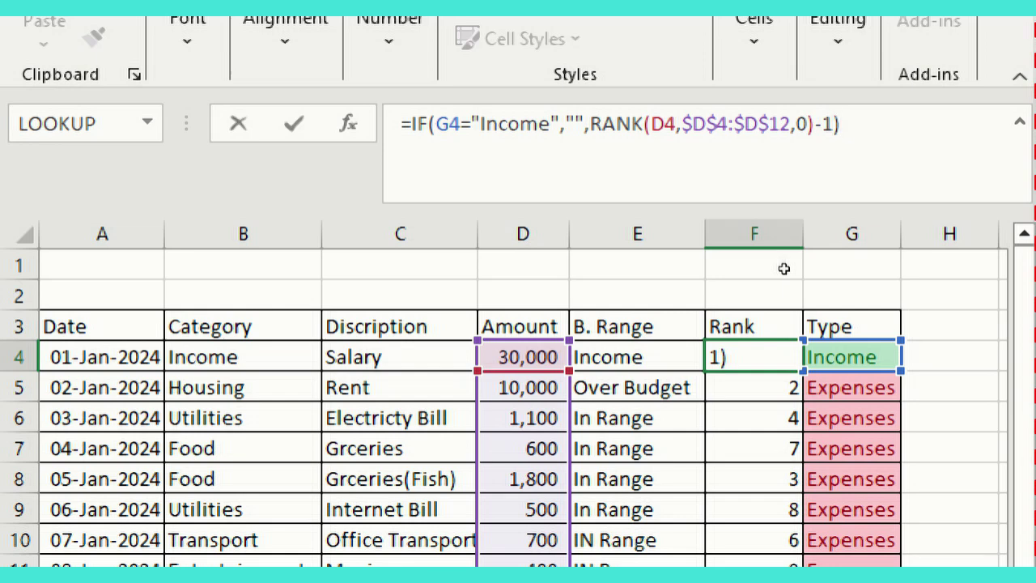
Step: Highlight the RANK portion of the formula for review, commit the edited formula, and reselect F4
left_click_drag(590, 124, 729, 123)
left_click_drag(894, 163, 928, 153)
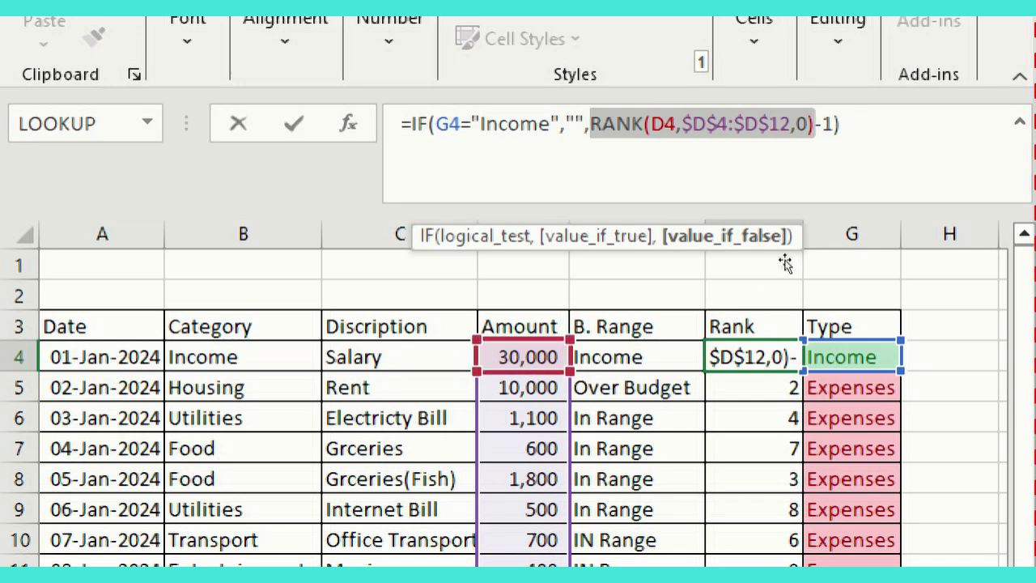
key("Return")
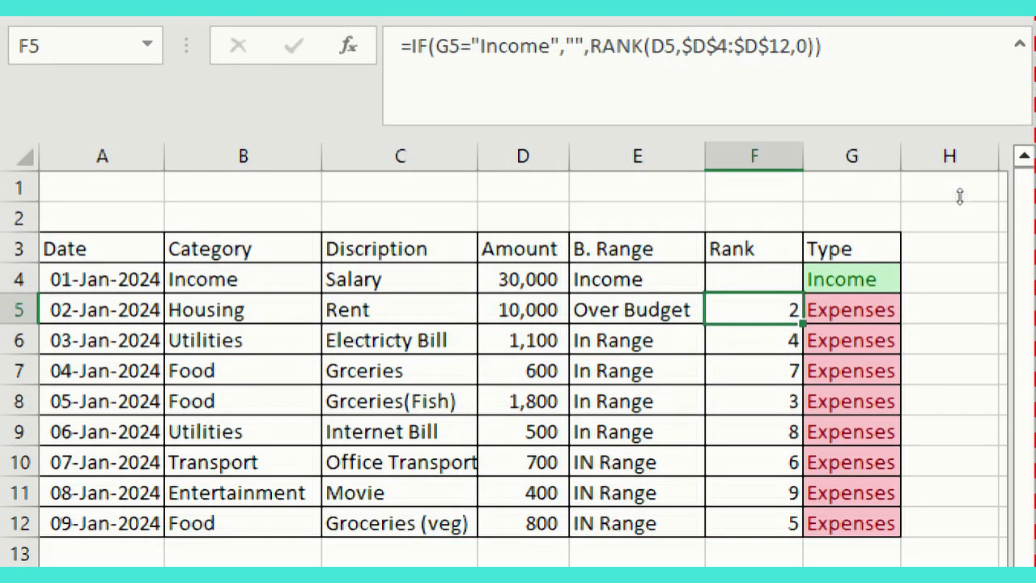
key("Up")
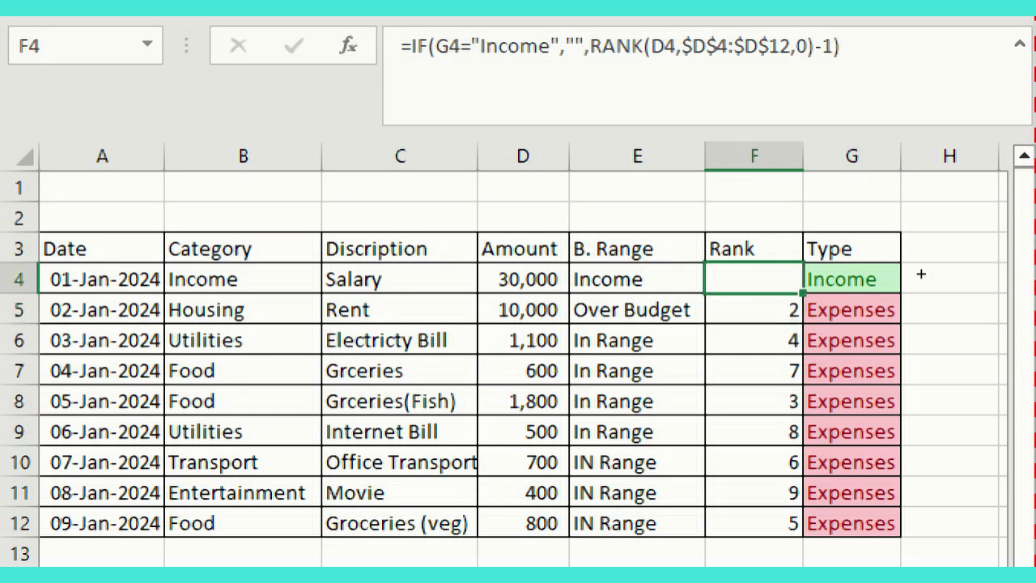
Step: Fill the edited Rank formula from F4 down through F12 and centre the column's values horizontally and vertically
double_click(803, 293)
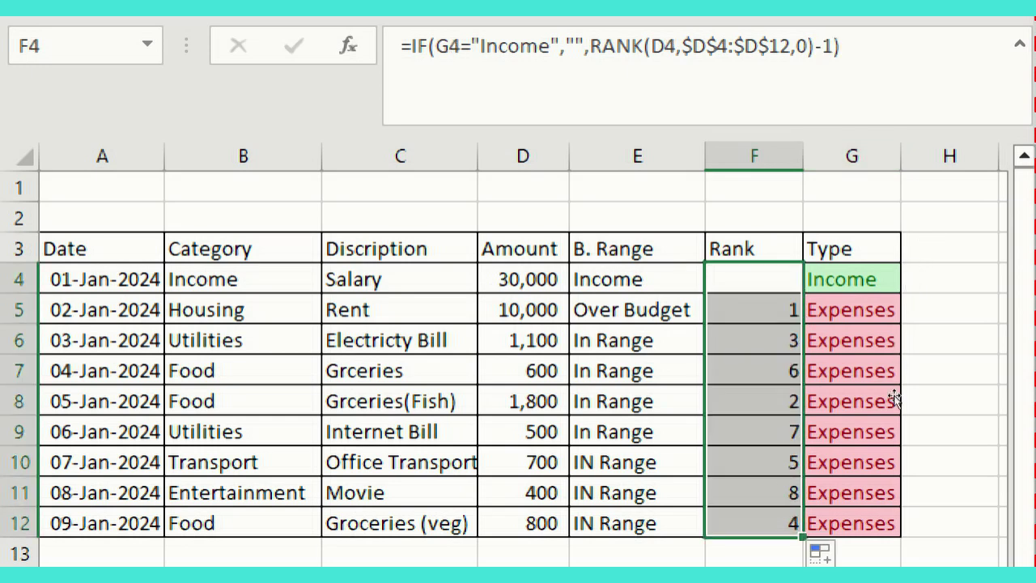
left_click(987, 455)
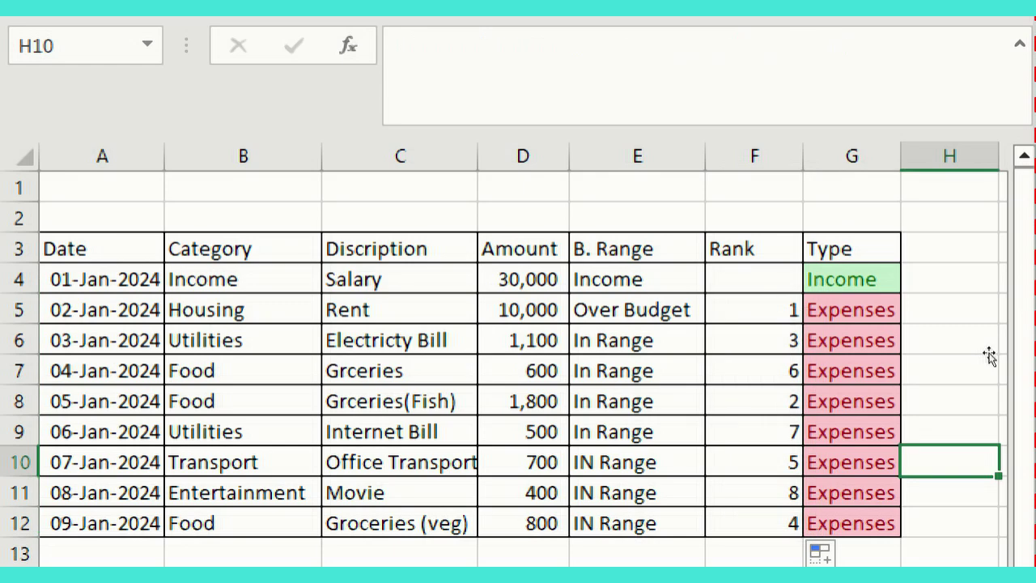
left_click_drag(754, 279, 754, 522)
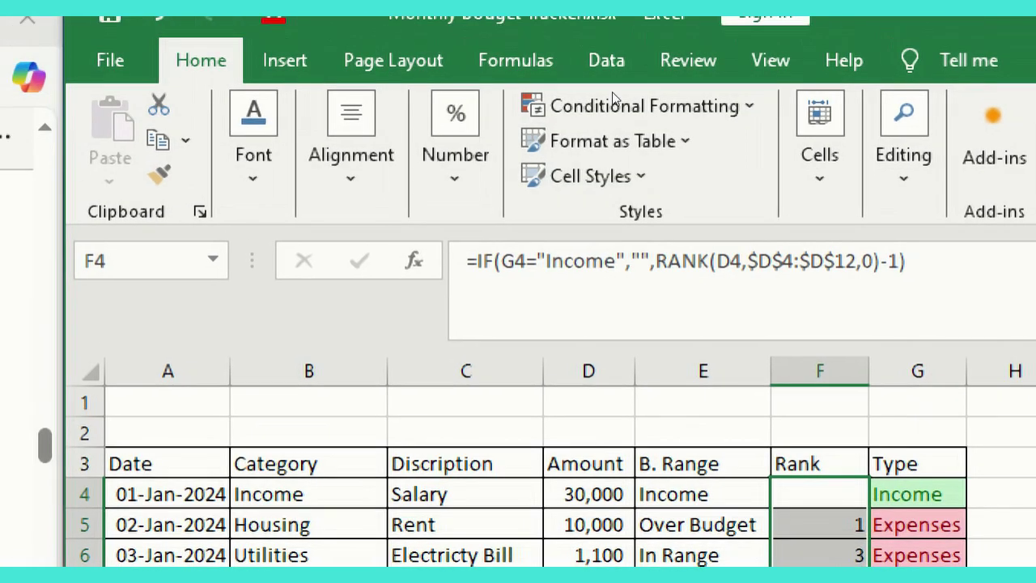
left_click(350, 154)
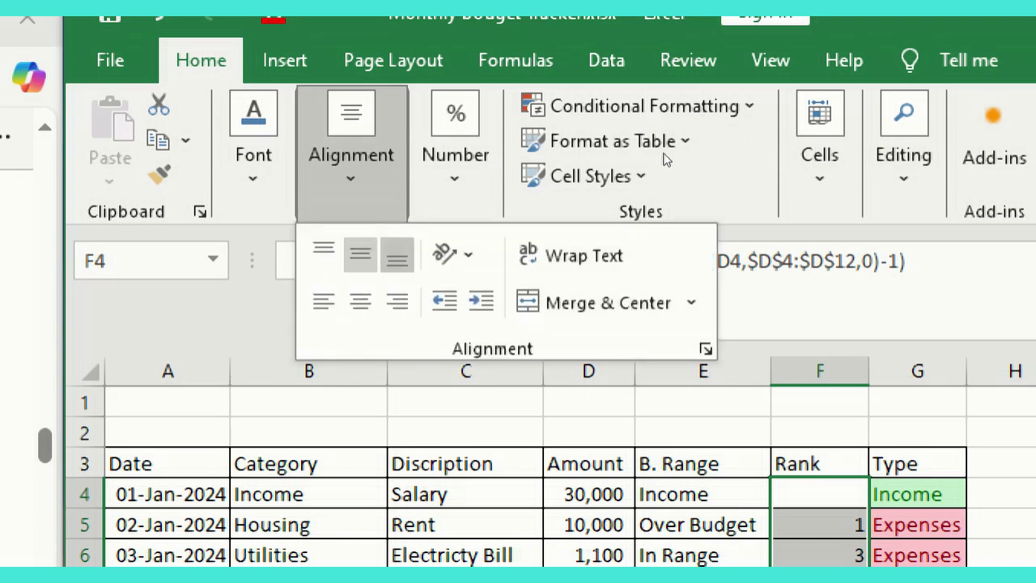
left_click(361, 255)
left_click(360, 301)
left_click(1028, 245)
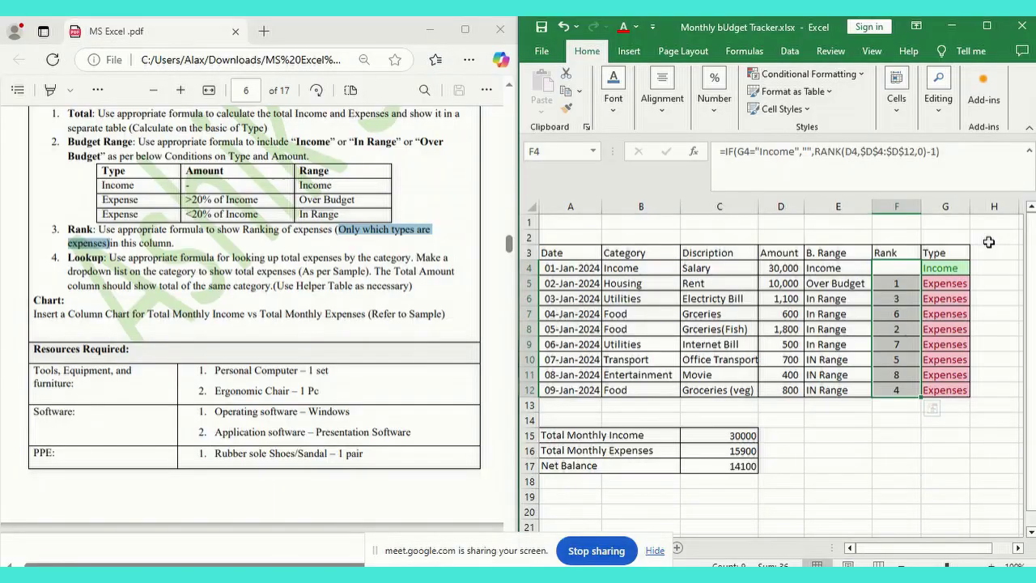
Step: Switch to the MS Excel PDF and read the Lookup task along with its sample worksheet and VLOOKUP table
left_click(209, 248)
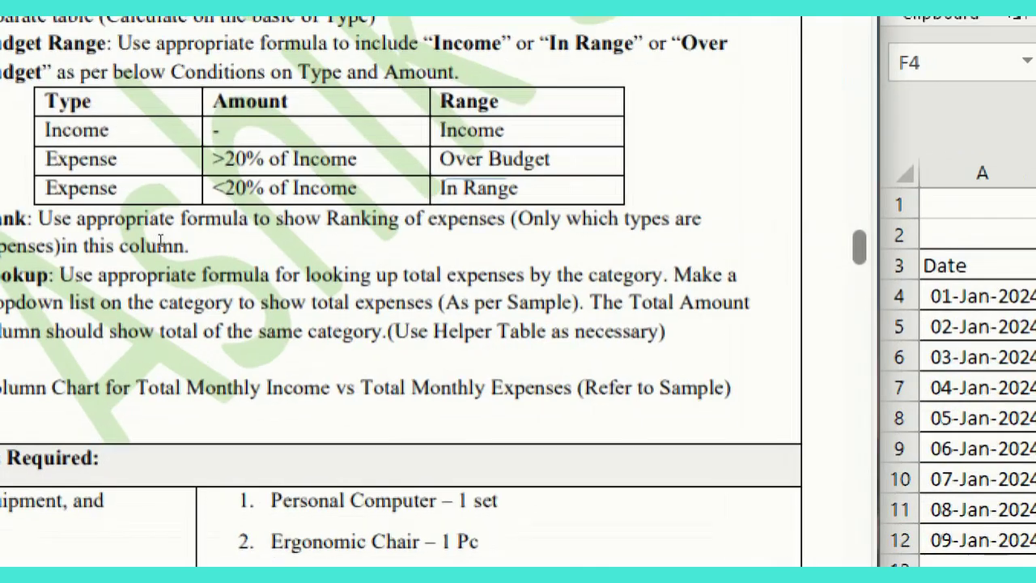
scroll(122, 267, "down", 10)
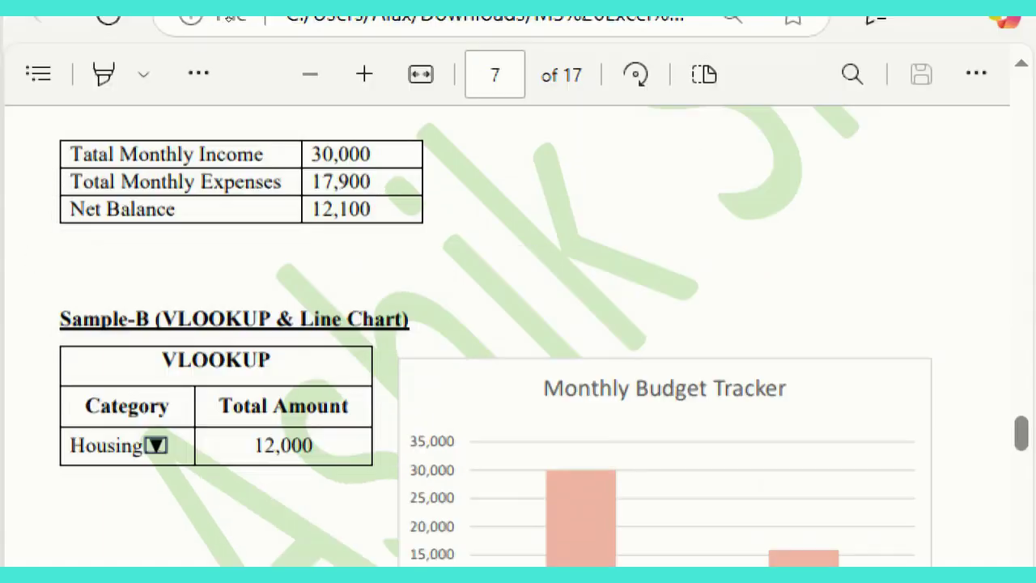
scroll(180, 235, "up", 10)
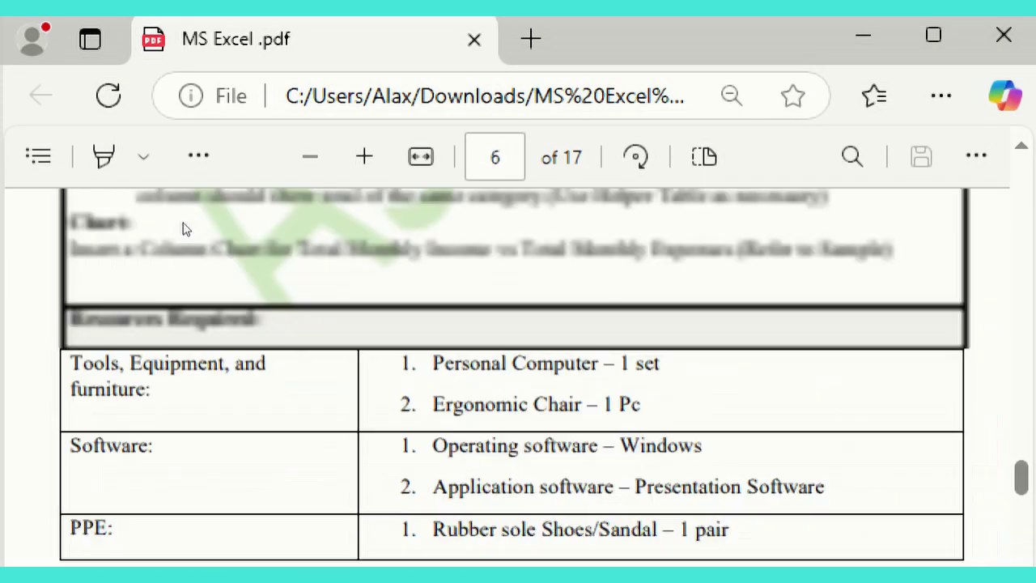
scroll(180, 232, "up", 1)
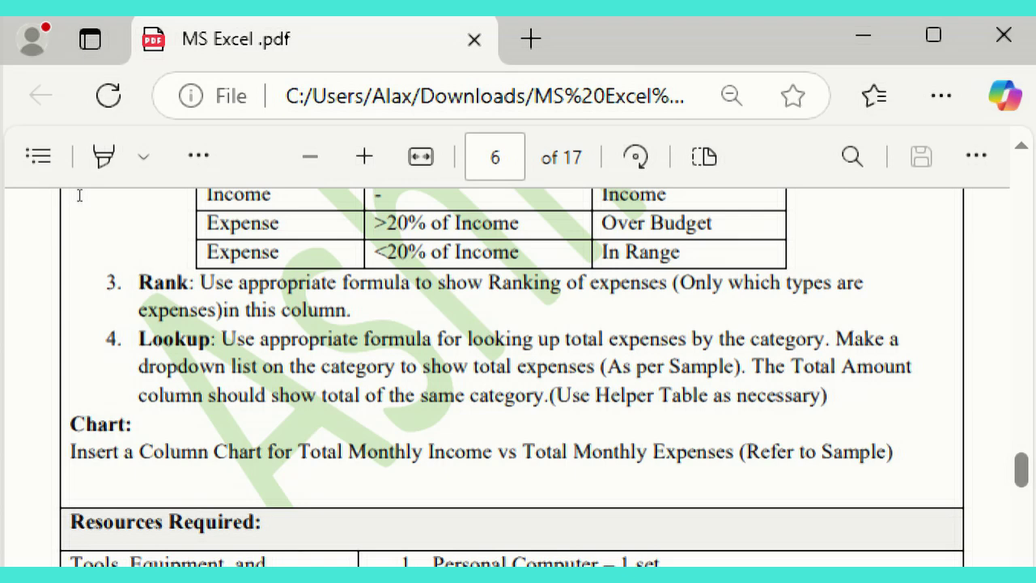
left_click_drag(221, 339, 493, 338)
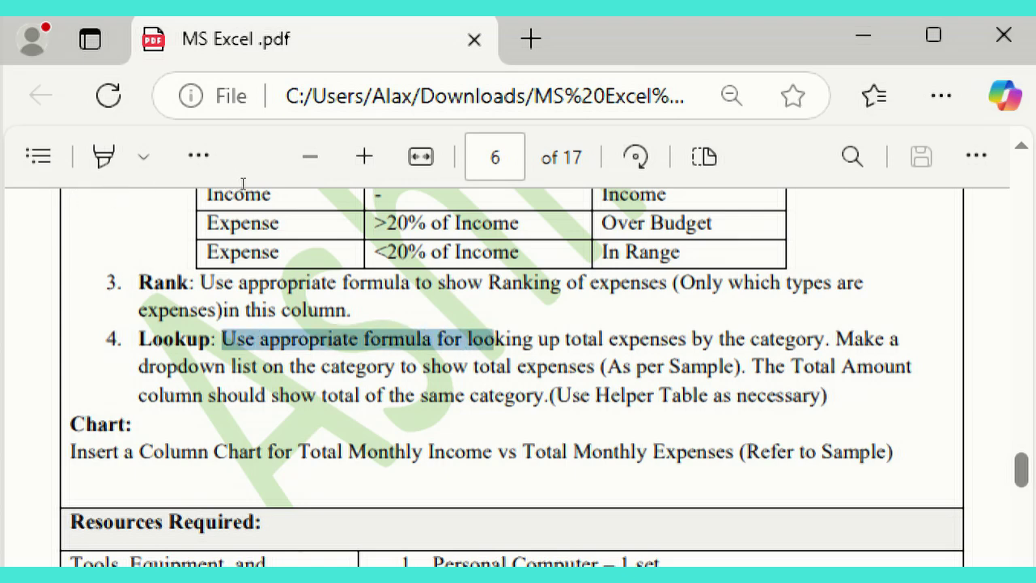
left_click(387, 247)
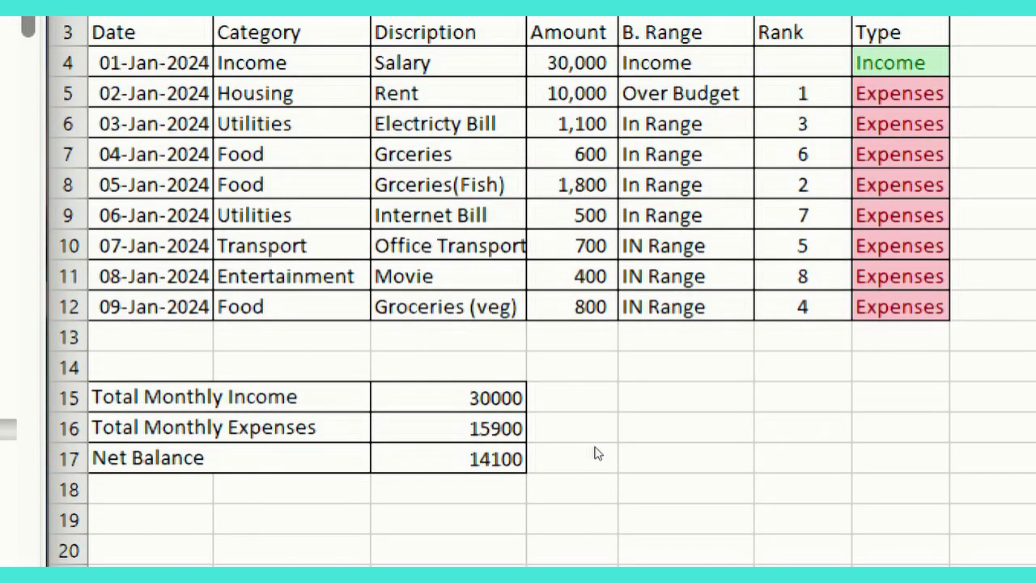
scroll(594, 454, "down", 2)
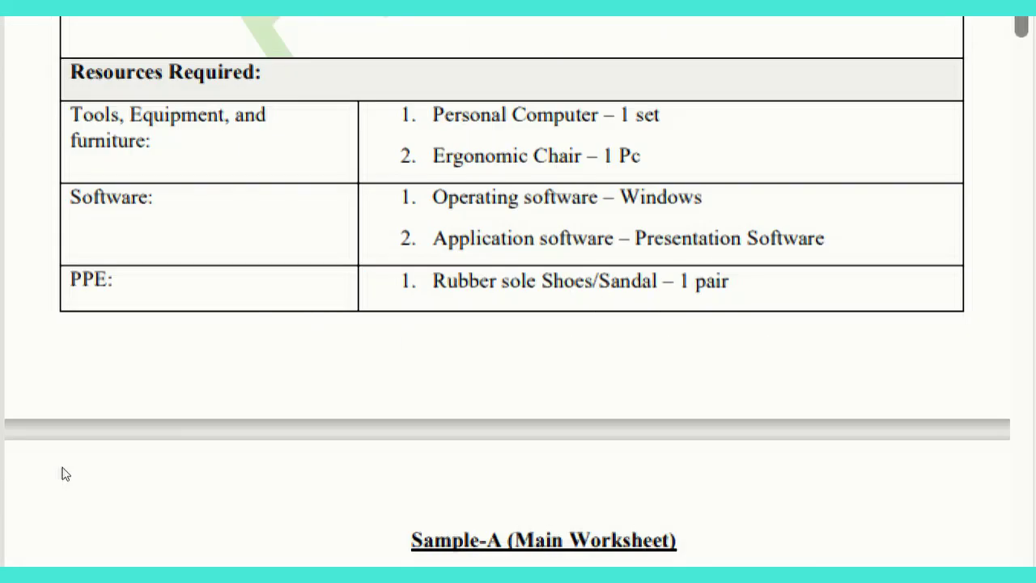
scroll(59, 472, "down", 5)
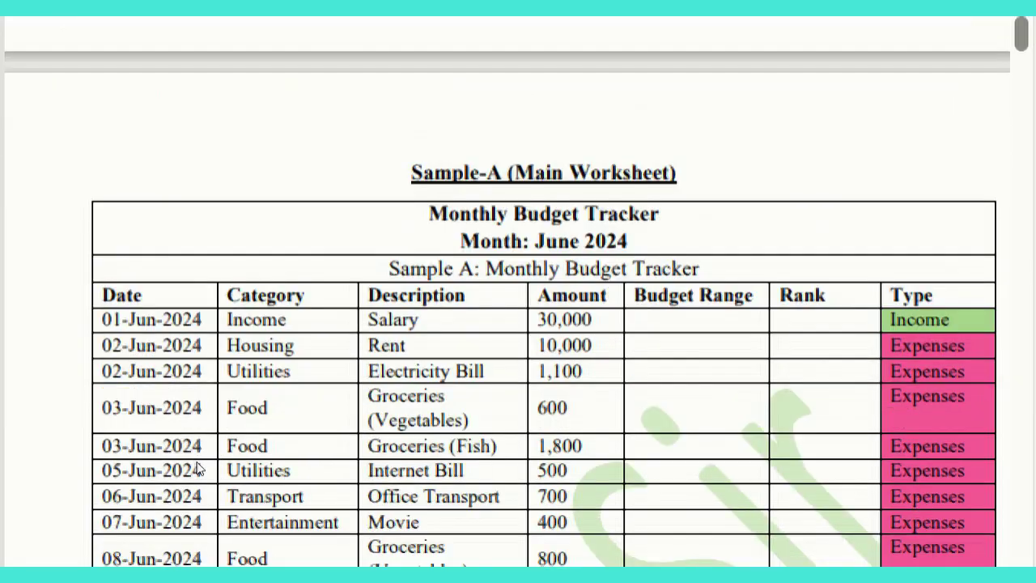
scroll(198, 469, "down", 5)
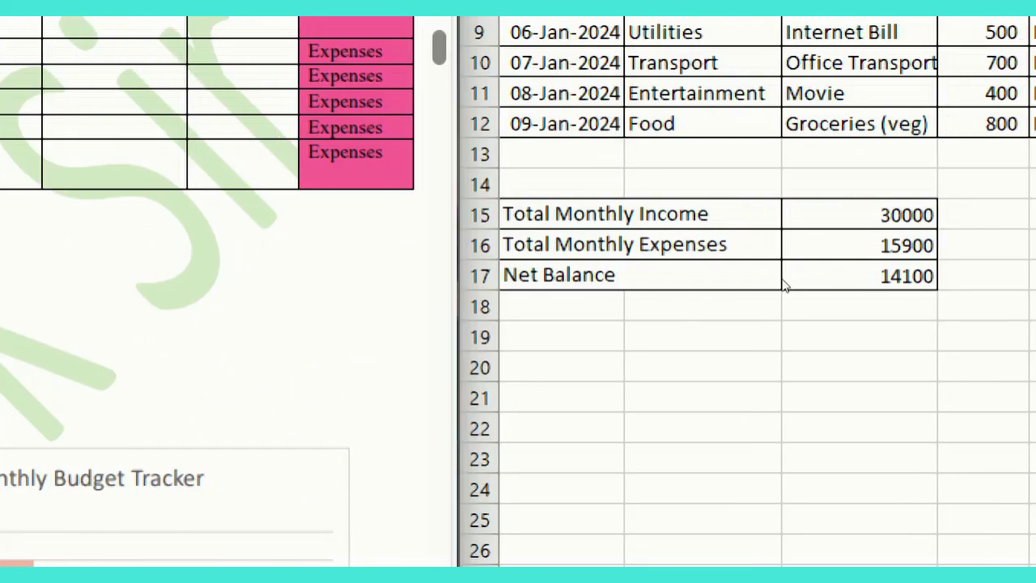
Step: Switch back to the budget workbook and enter the heading Lookup in B19
left_click(712, 340)
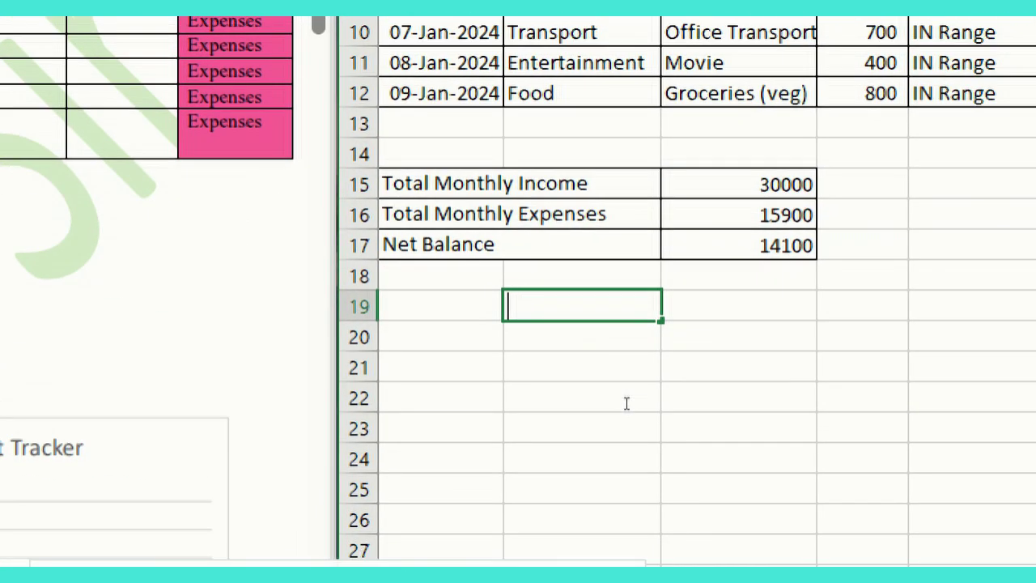
type("Look")
key("BackSpace")
type("up")
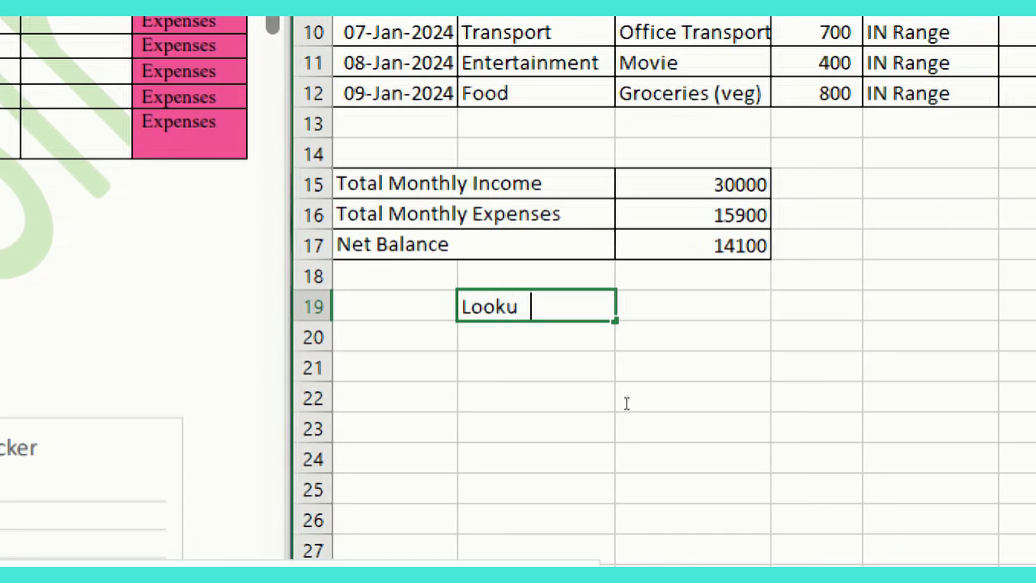
key("Return")
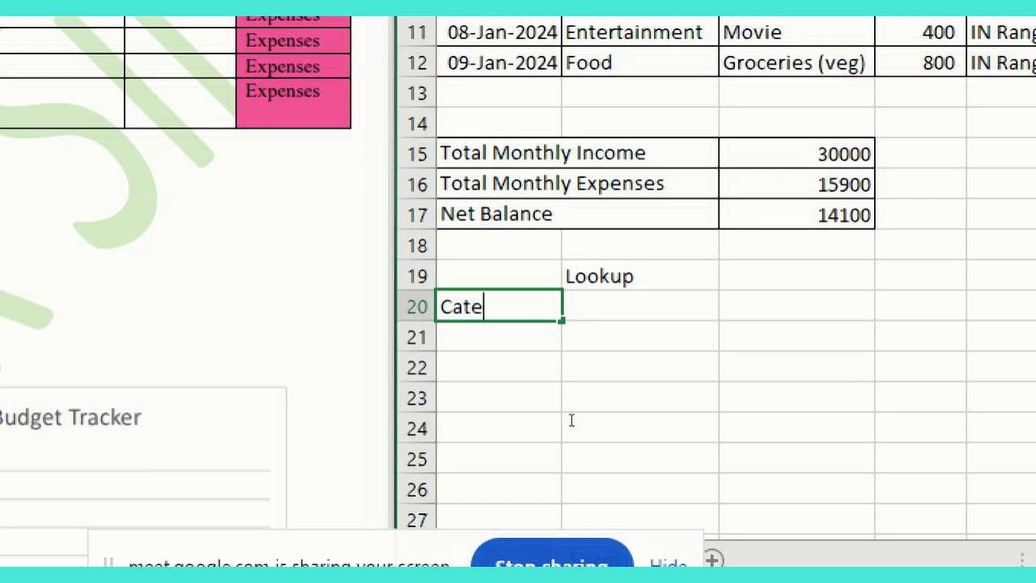
Step: Enter the lookup table headers Category in A20 and Total Amount in B20
key("BackSpace")
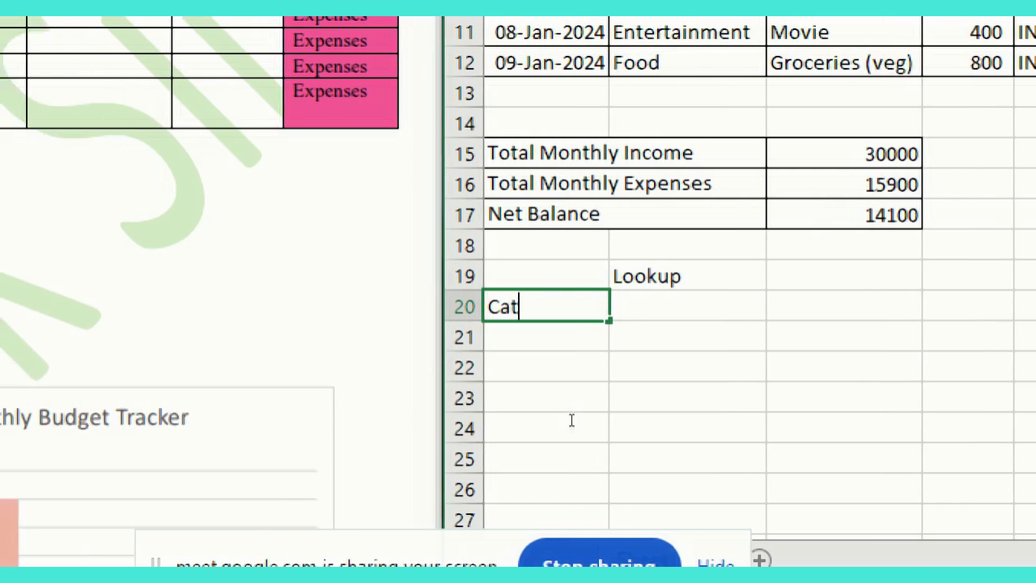
type("ag ory")
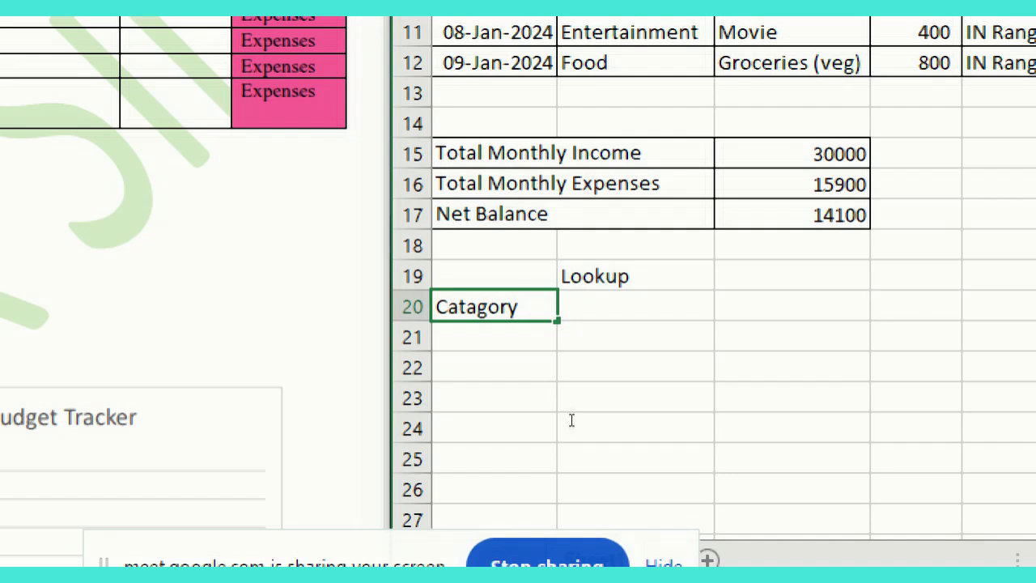
key("Tab")
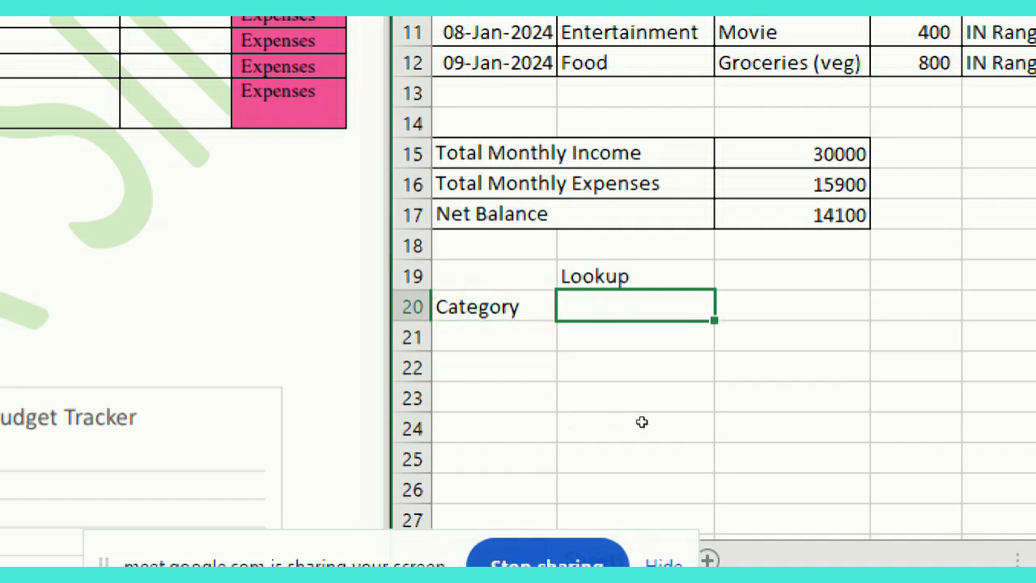
type("a")
key("BackSpace")
type("Amoi")
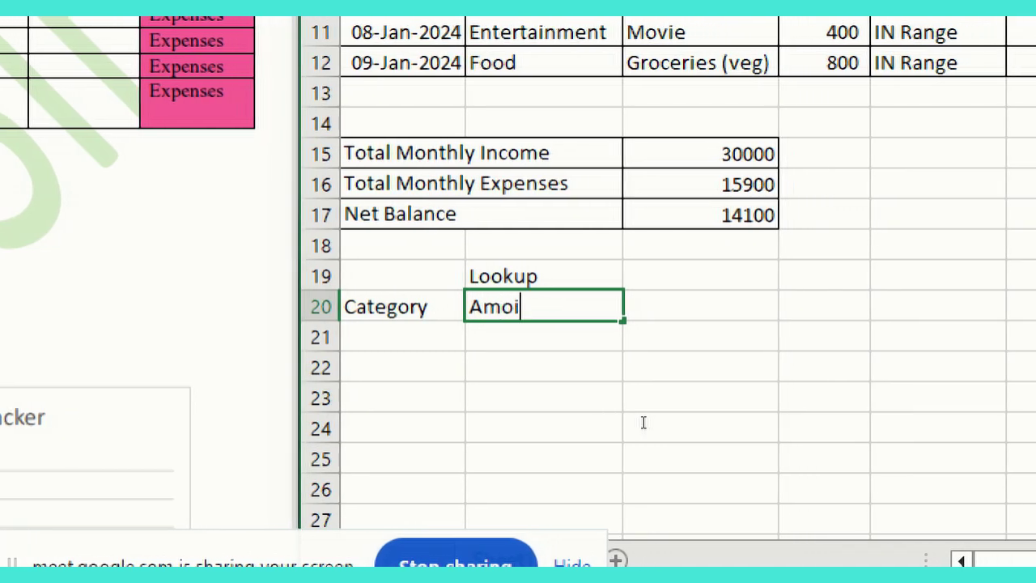
key("BackSpace")
type("unt")
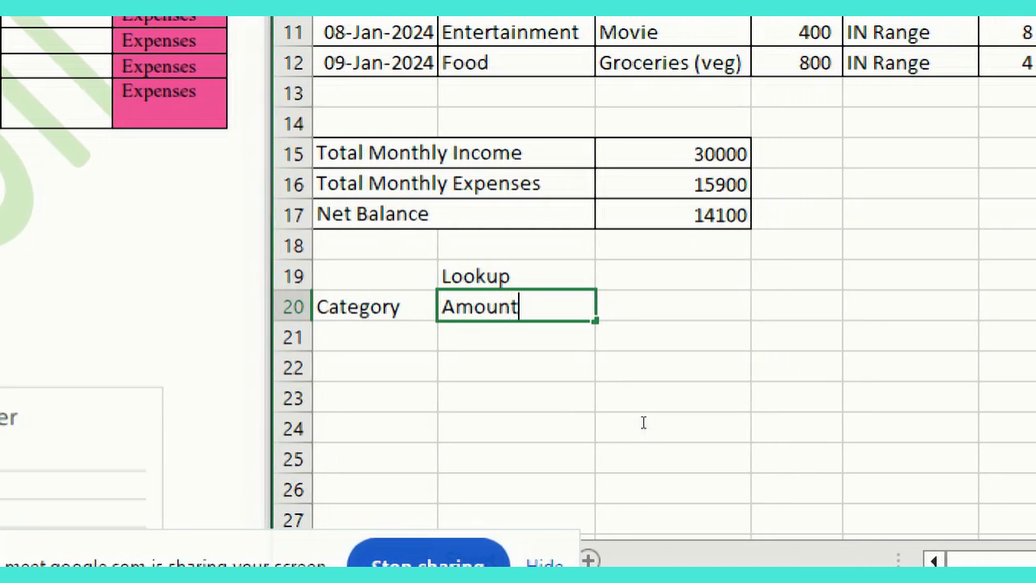
key("Return")
key("Left")
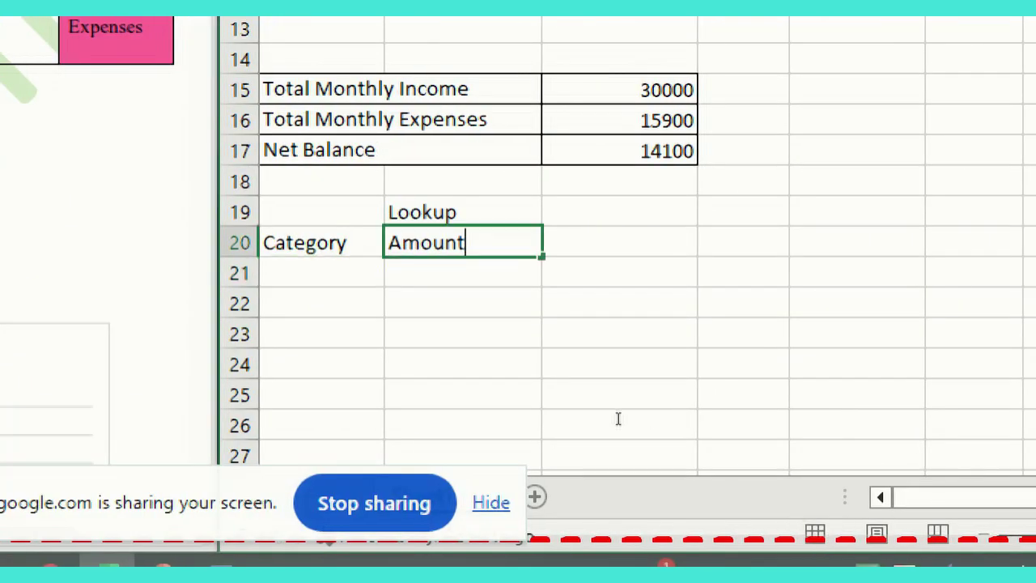
type("Total")
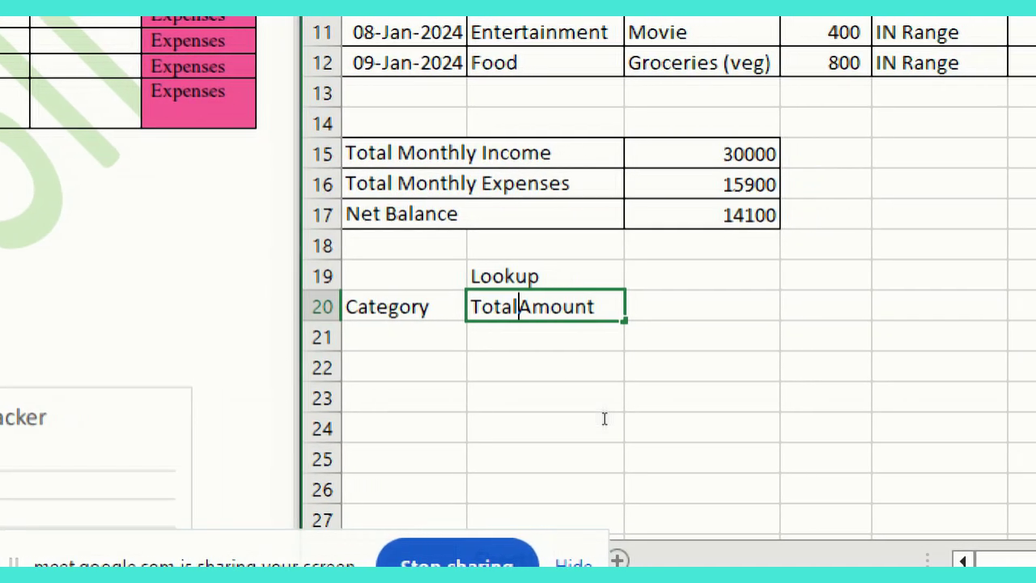
key("Return")
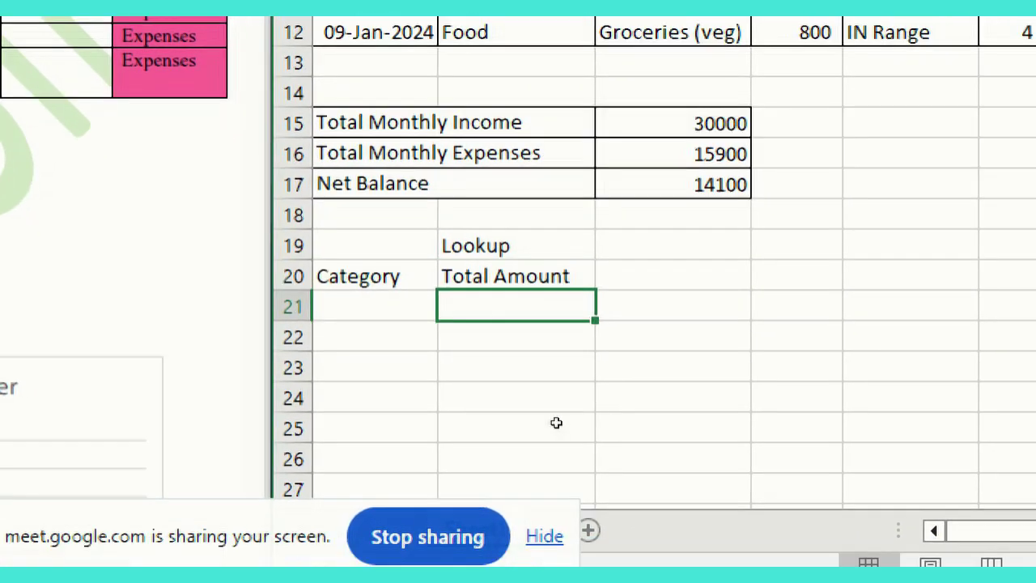
Step: Apply borders to all cells of the lookup table range A19:B22
key("Left")
key("Up")
key("Up")
key("shift+Right")
key("shift+Down")
key("shift+Down")
key("shift+Down")
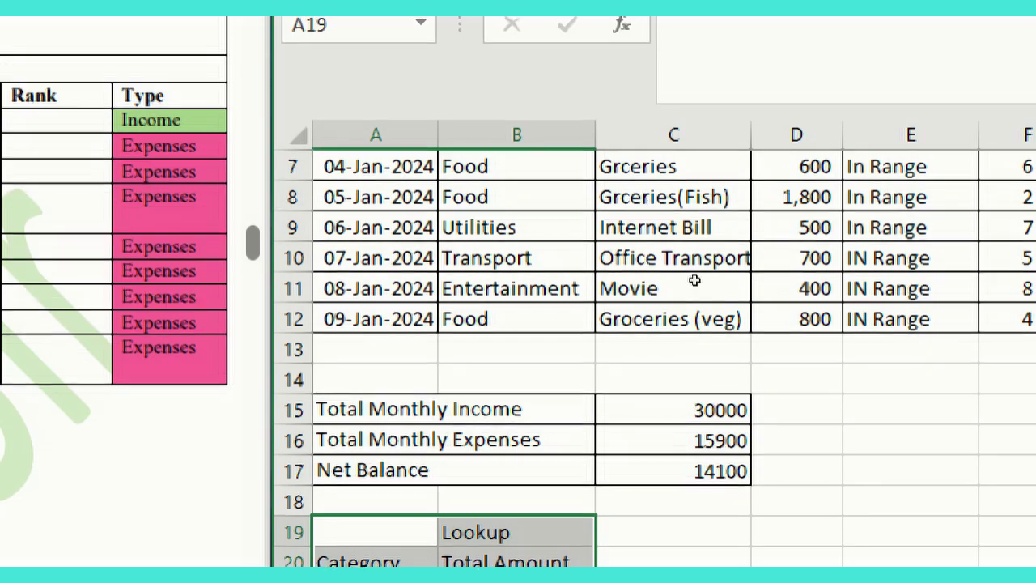
scroll(693, 280, "down", 3)
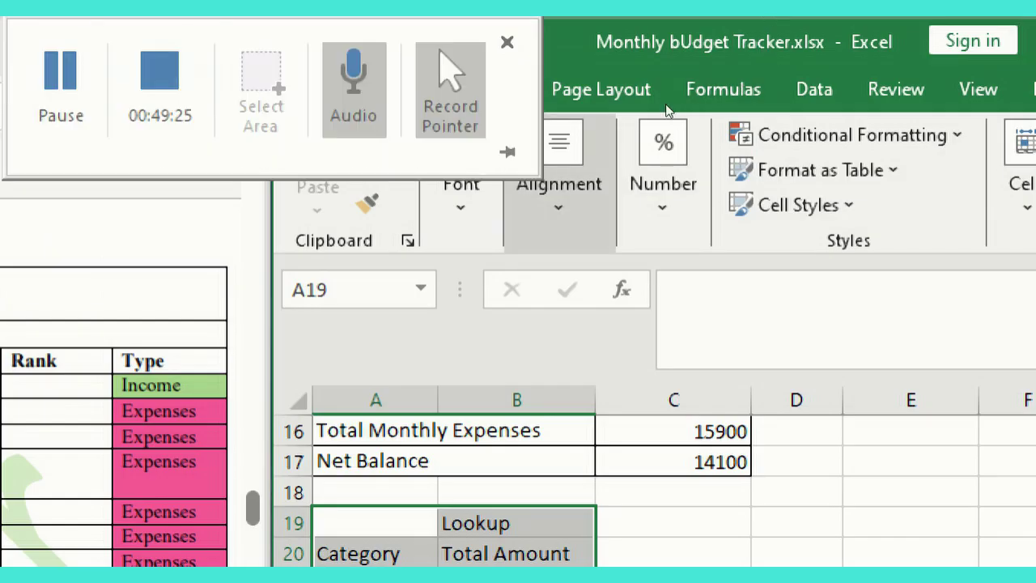
left_click(463, 195)
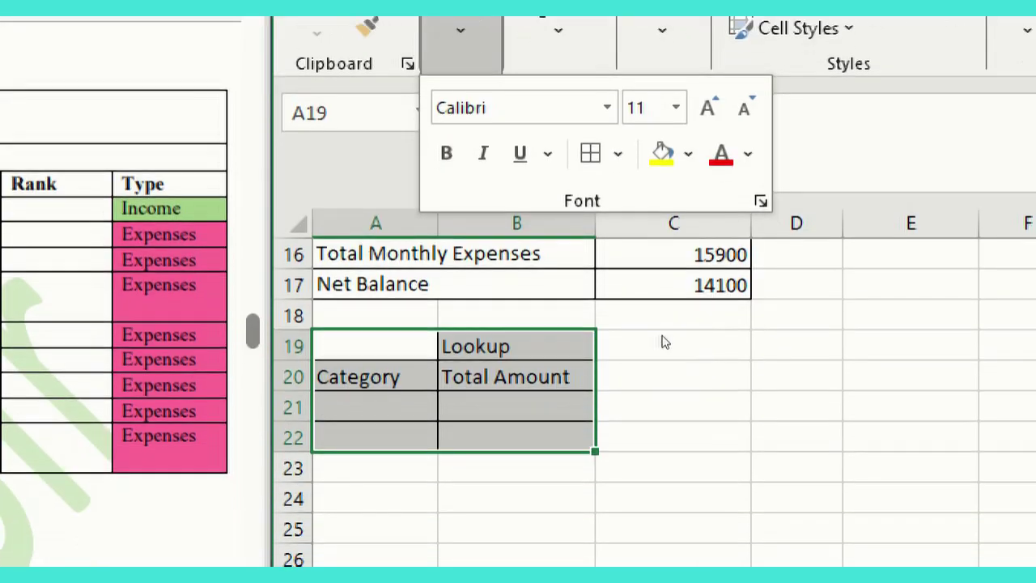
key("Escape")
key("Down")
key("Down")
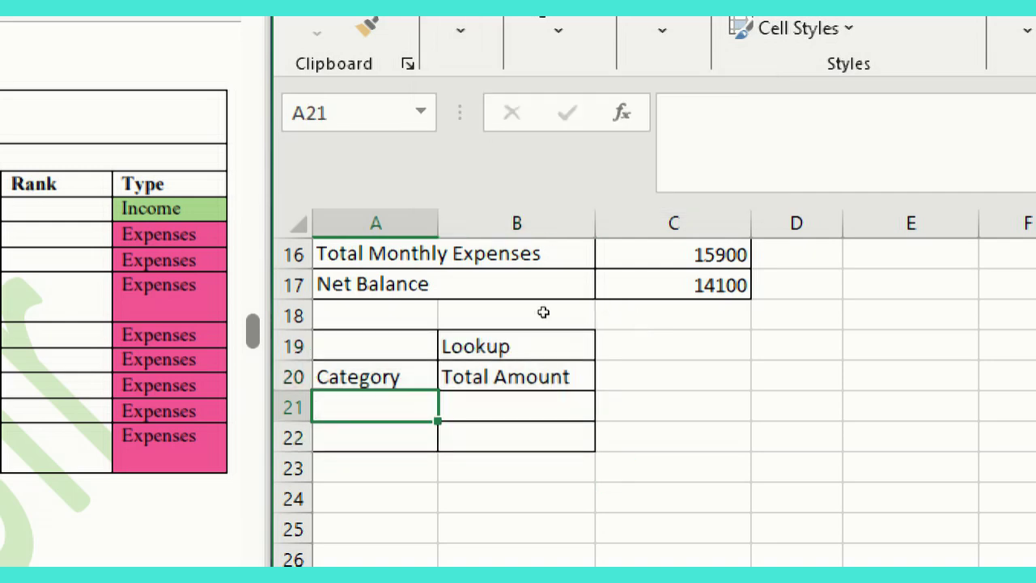
key("Down")
key("shift+space")
key("shift+F10")
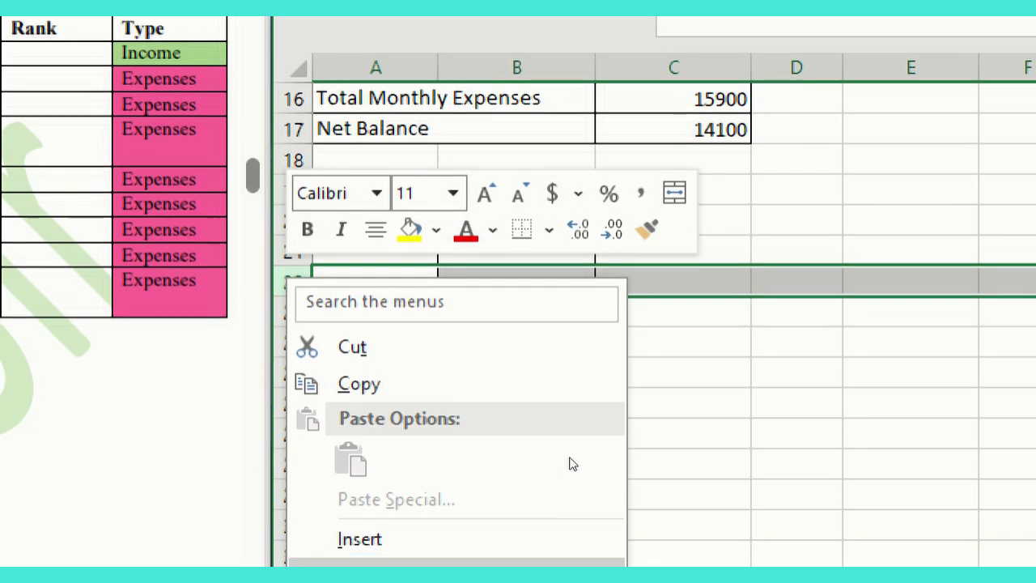
key("Escape")
key("Up")
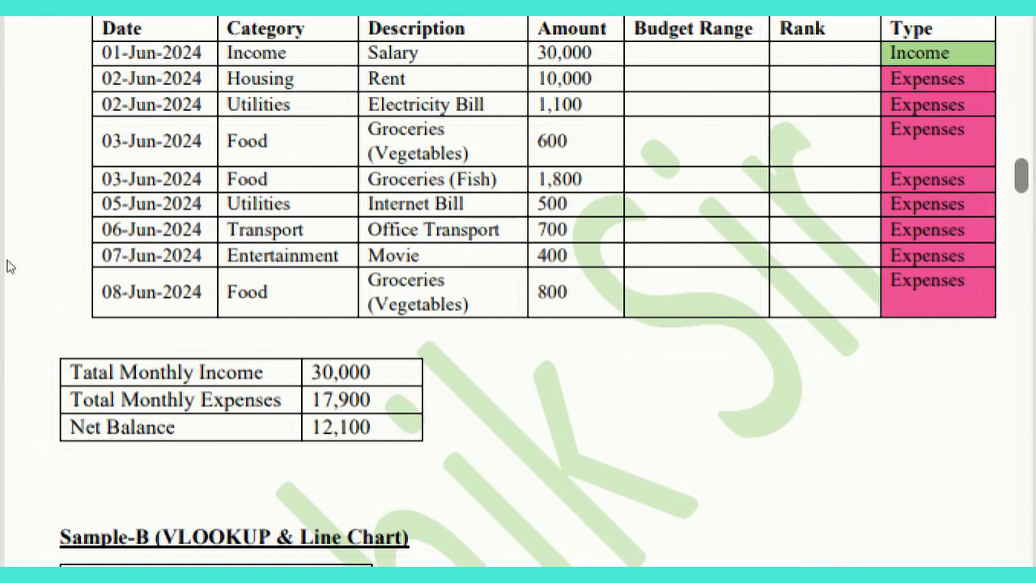
Step: Return to the PDF and read the Lookup instruction about totalling expenses by category and making a category dropdown list
scroll(202, 242, "up", 8)
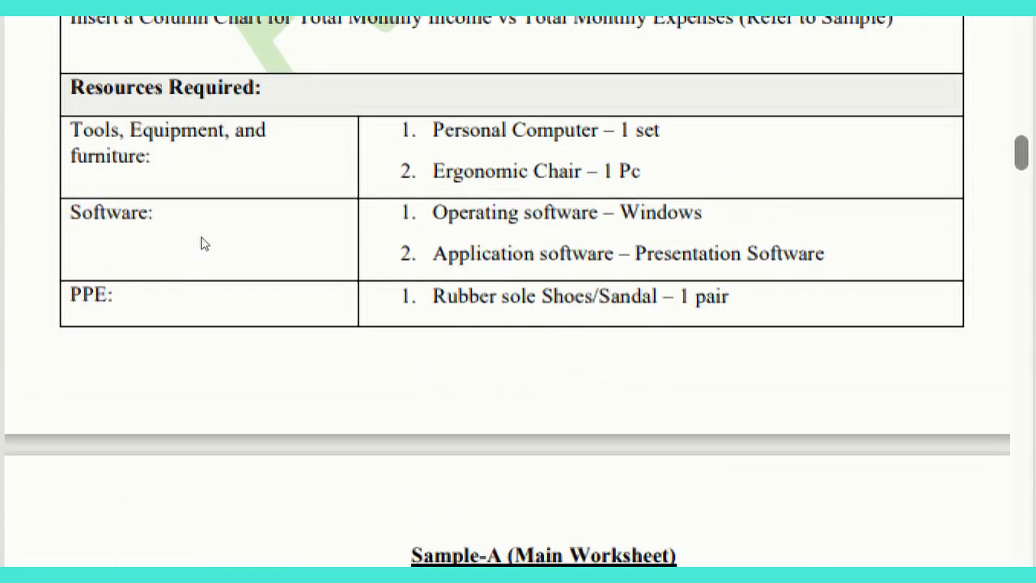
scroll(204, 243, "up", 6)
scroll(151, 356, "down", 3)
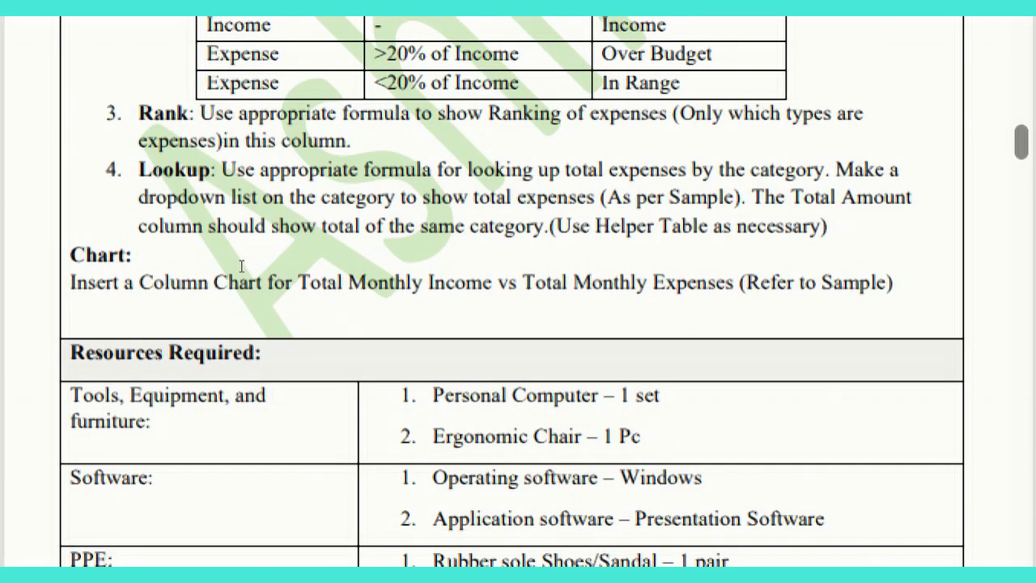
left_click_drag(141, 258, 411, 259)
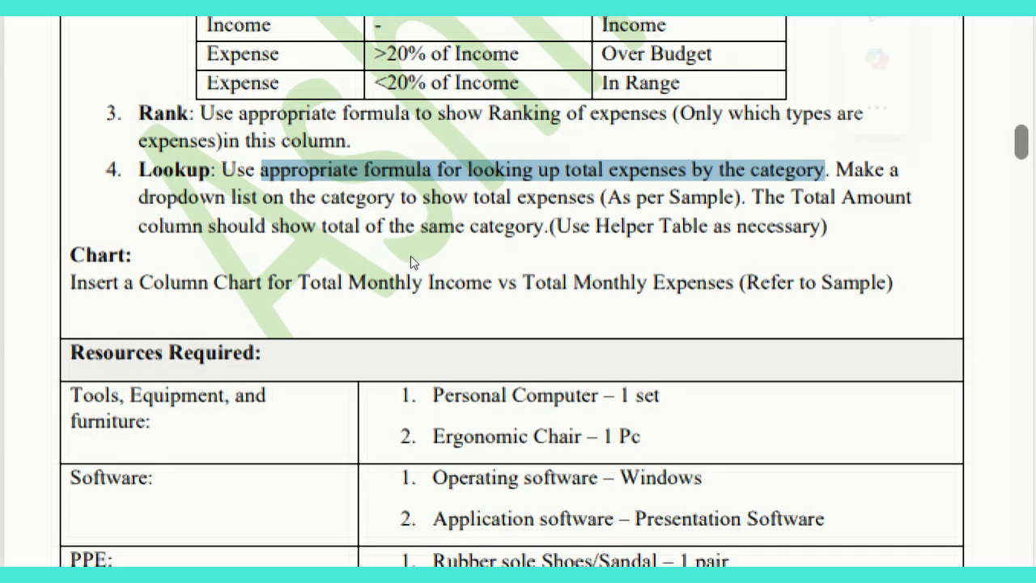
left_click_drag(67, 272, 196, 278)
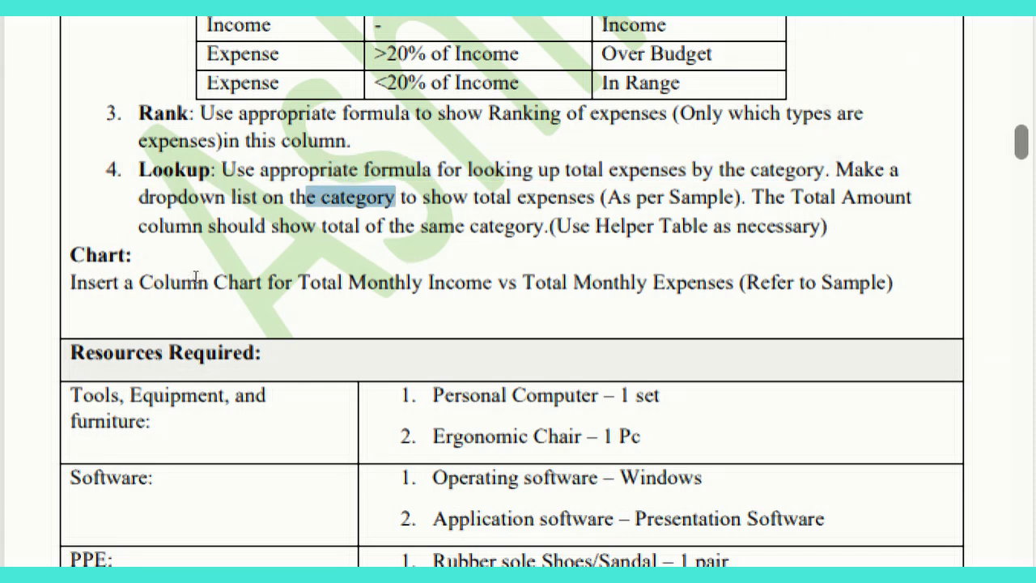
Step: Return to the budget workbook and set the data validation of cell A21 to allow a List
left_click_drag(70, 272, 113, 272)
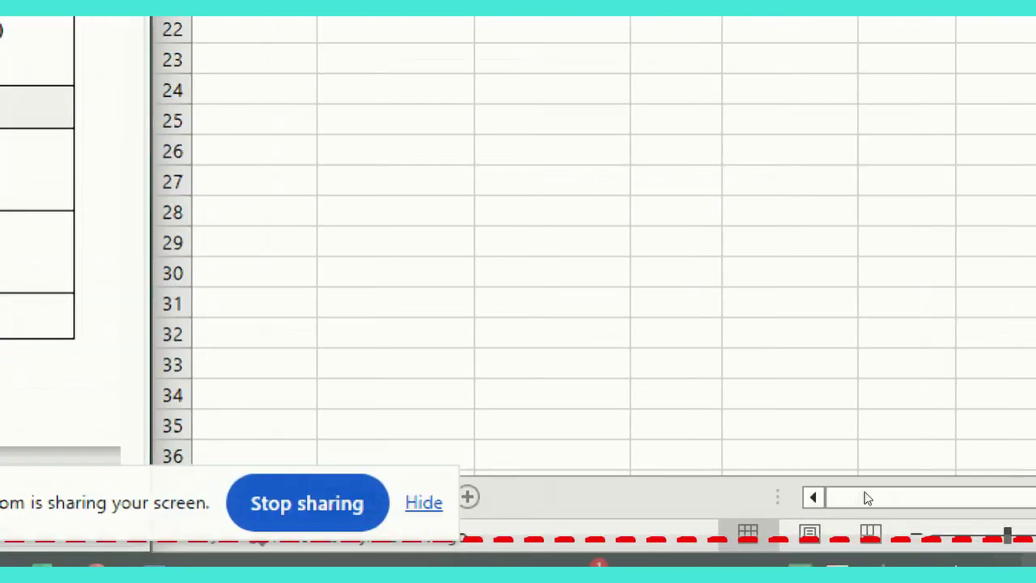
left_click(573, 69)
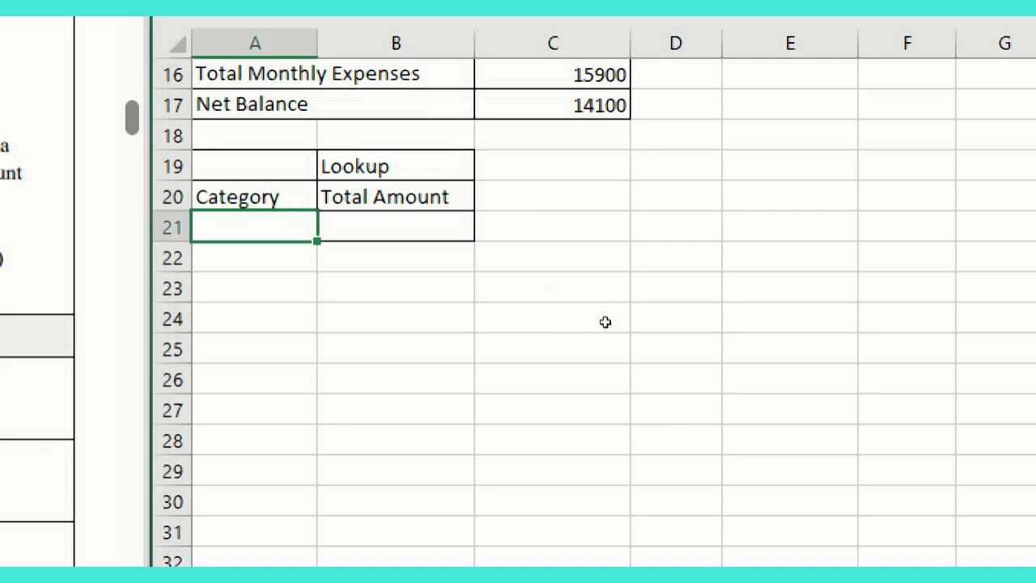
scroll(671, 324, "up", 2)
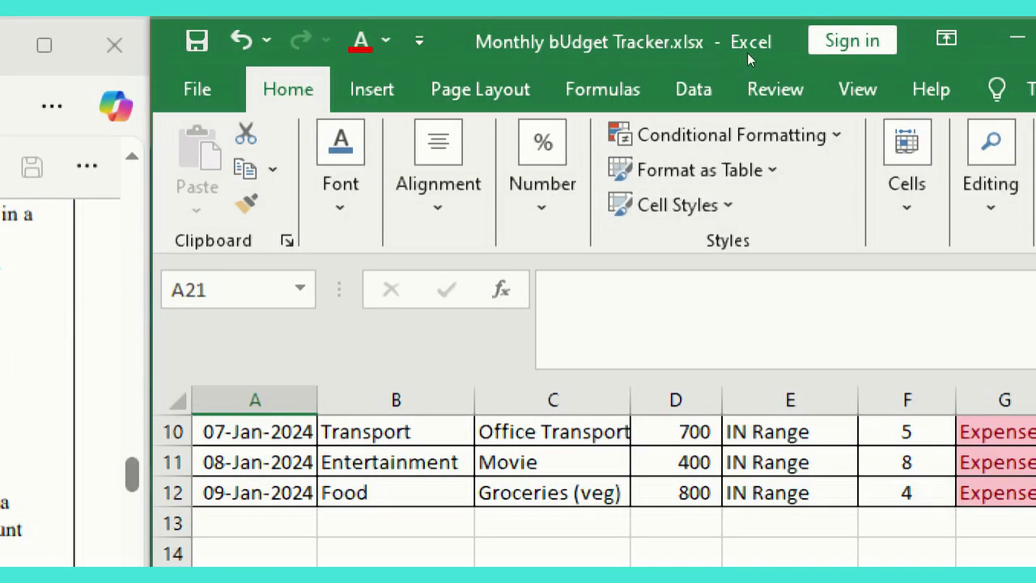
left_click(694, 89)
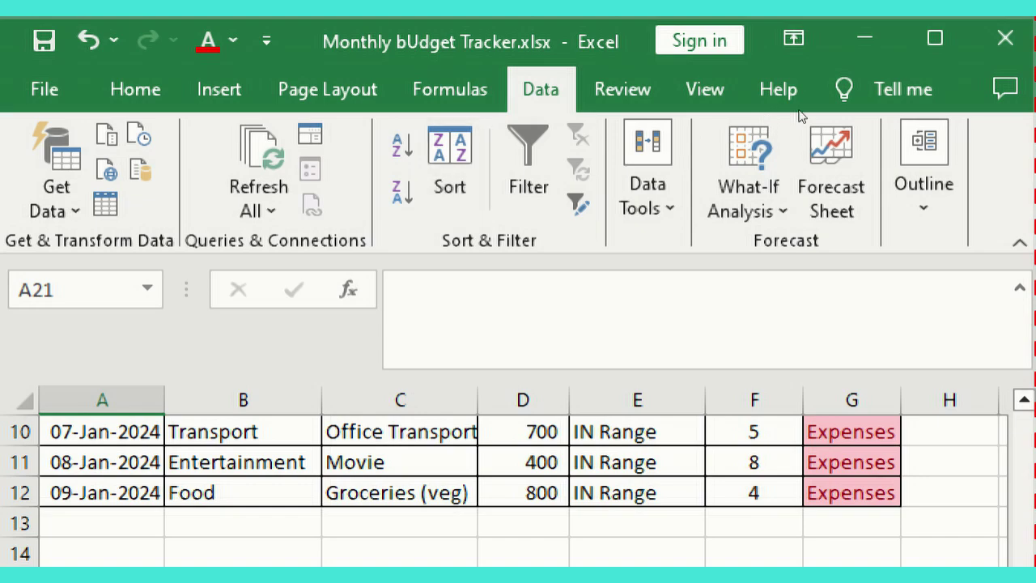
left_click(648, 174)
left_click(792, 291)
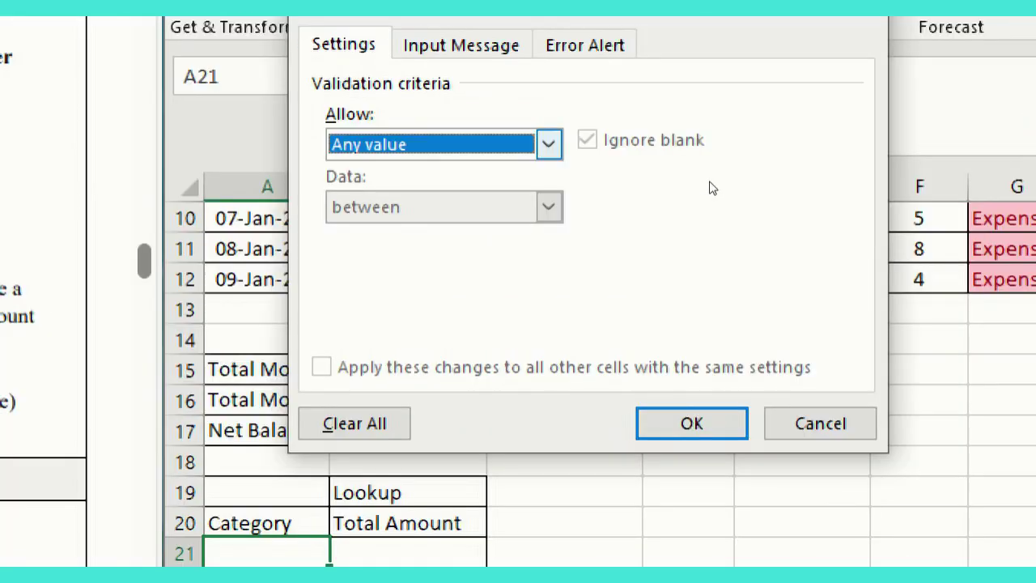
left_click(548, 144)
left_click(479, 231)
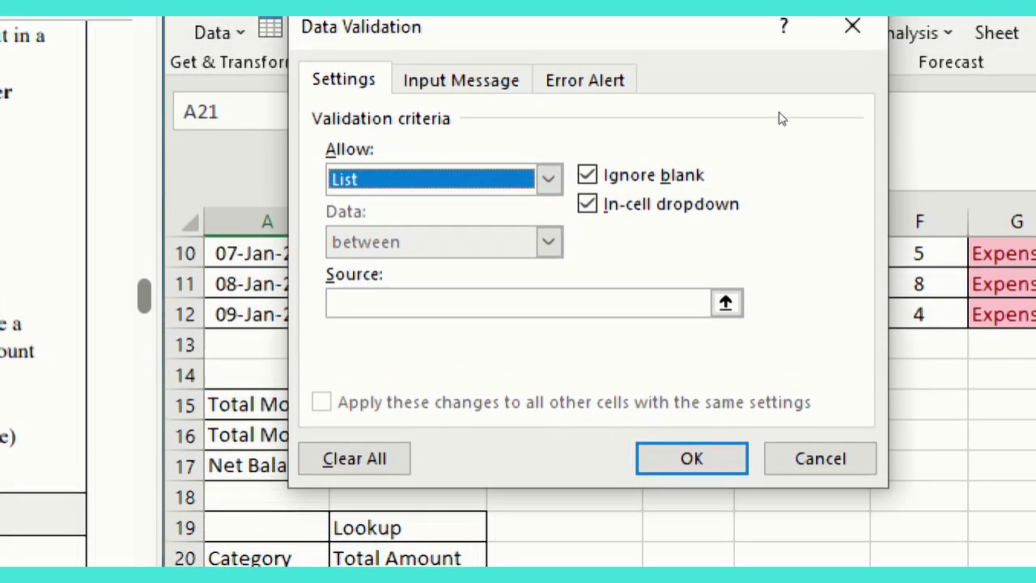
Step: Set the validation list source to the category cells B4:B12 and apply the rule
left_click_drag(623, 62, 934, 166)
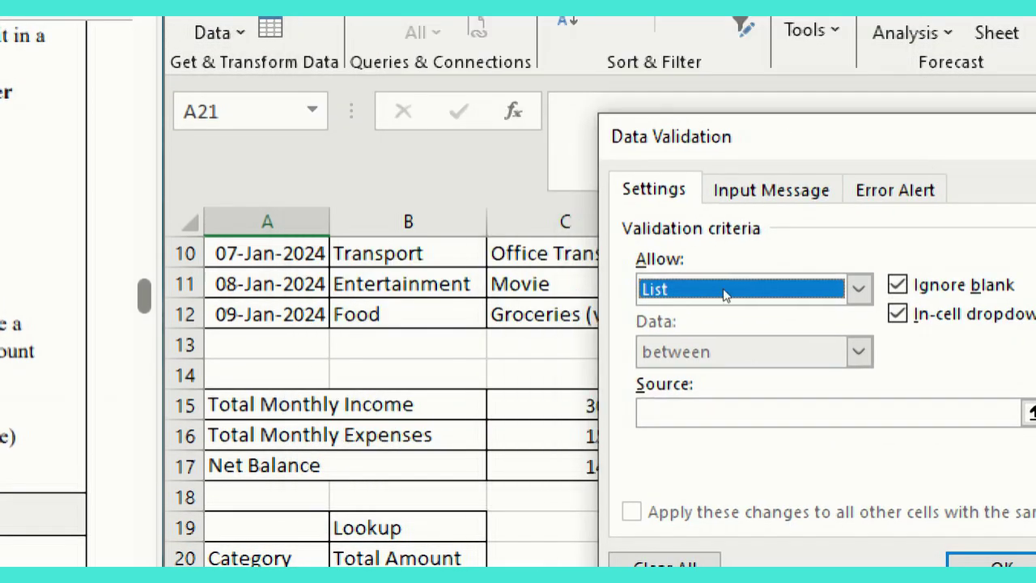
left_click(780, 412)
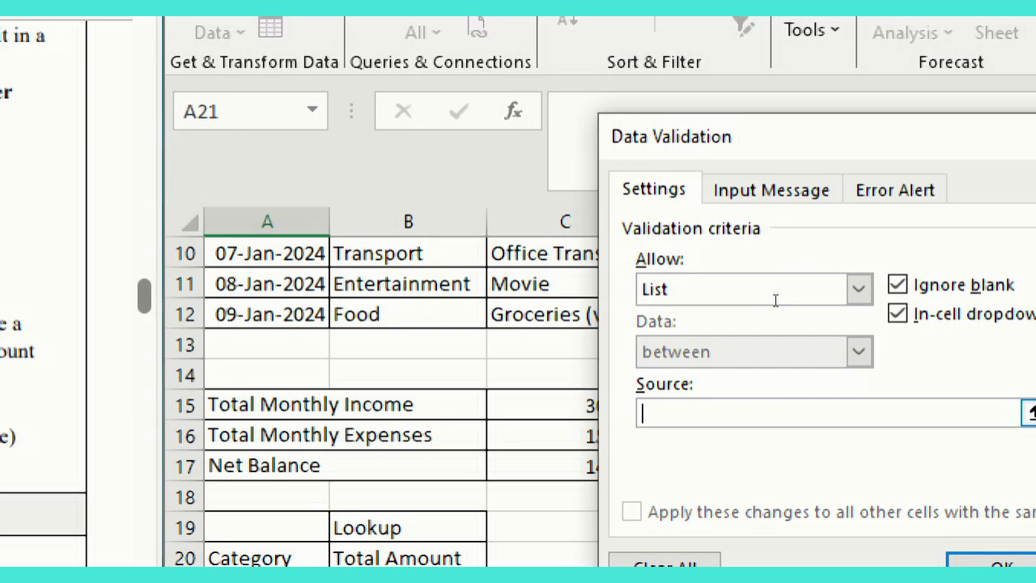
scroll(576, 382, "up", 3)
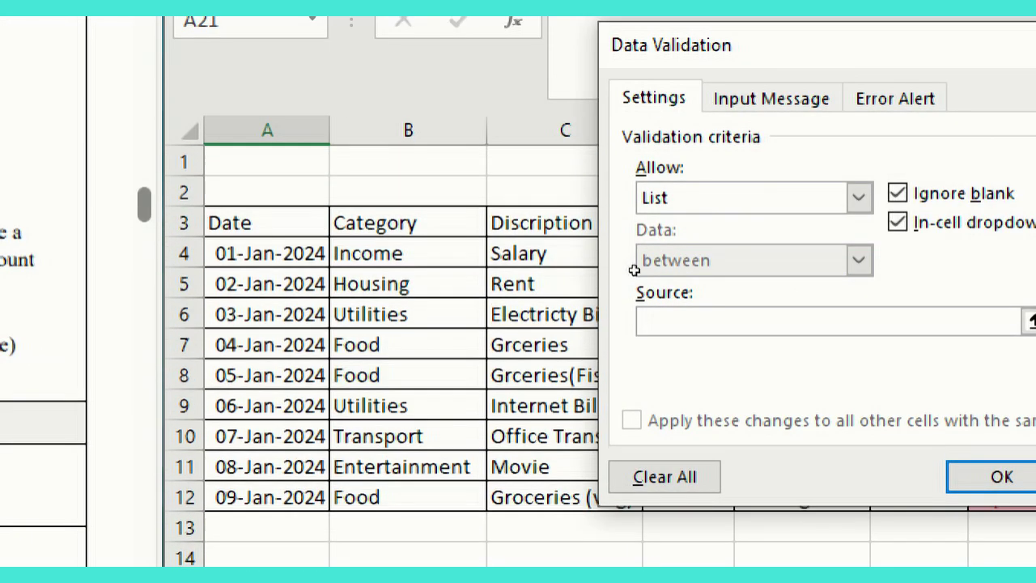
left_click_drag(405, 253, 477, 503)
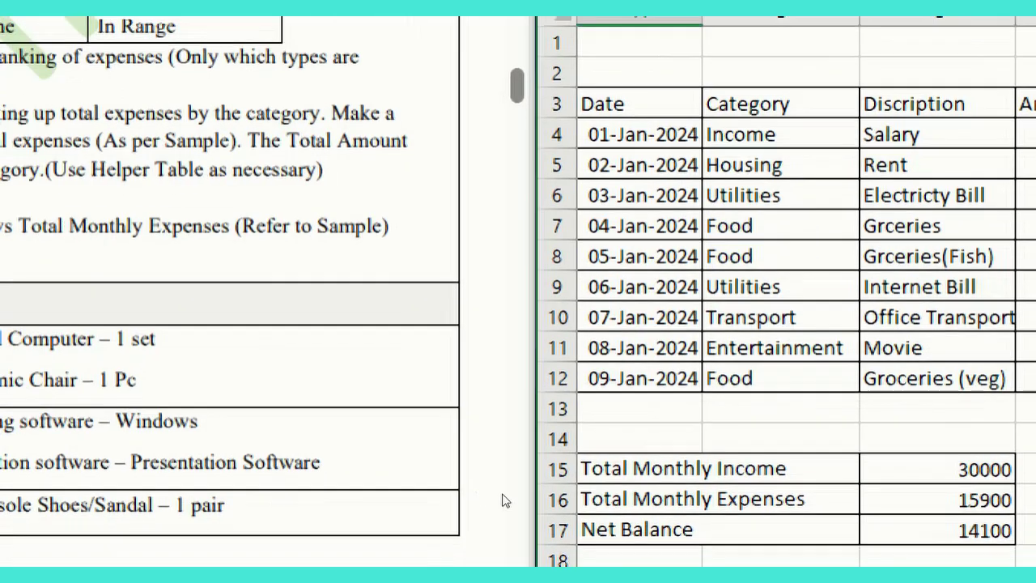
Step: Choose Food from the category dropdown in A21
scroll(739, 512, "down", 2)
scroll(645, 465, "down", 2)
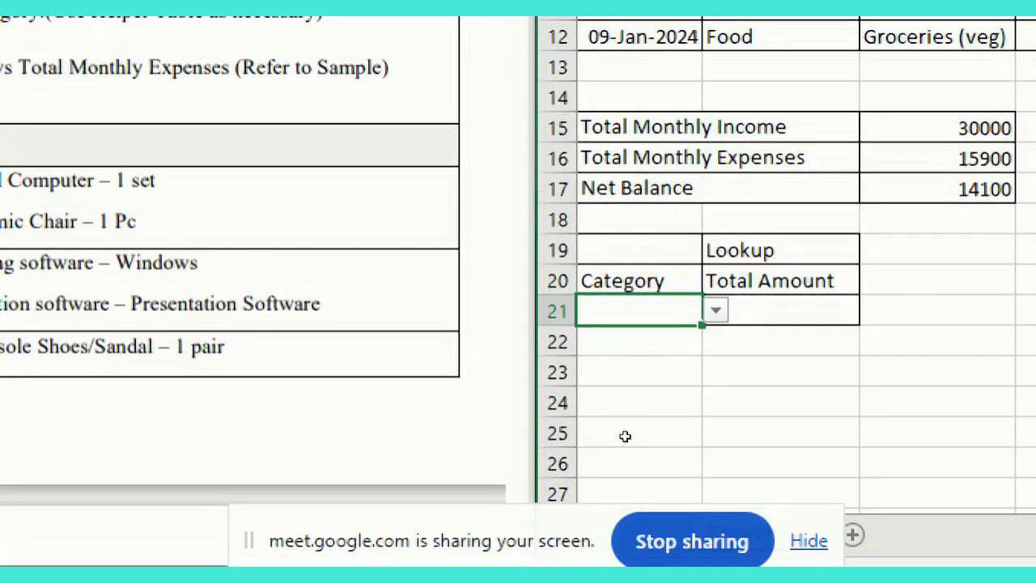
key("alt+Down")
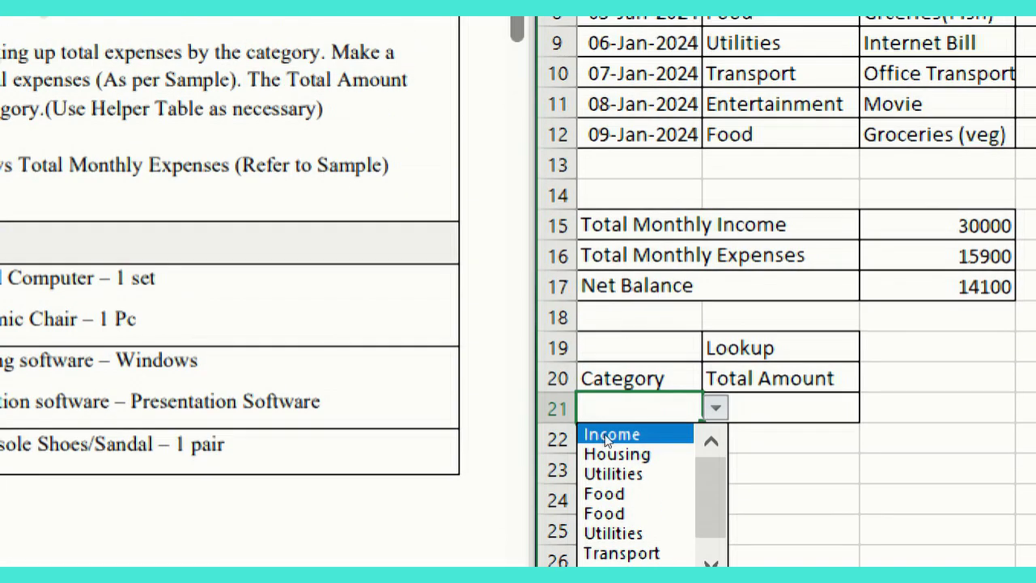
key("Down")
key("Down")
key("Down")
key("Down")
key("Return")
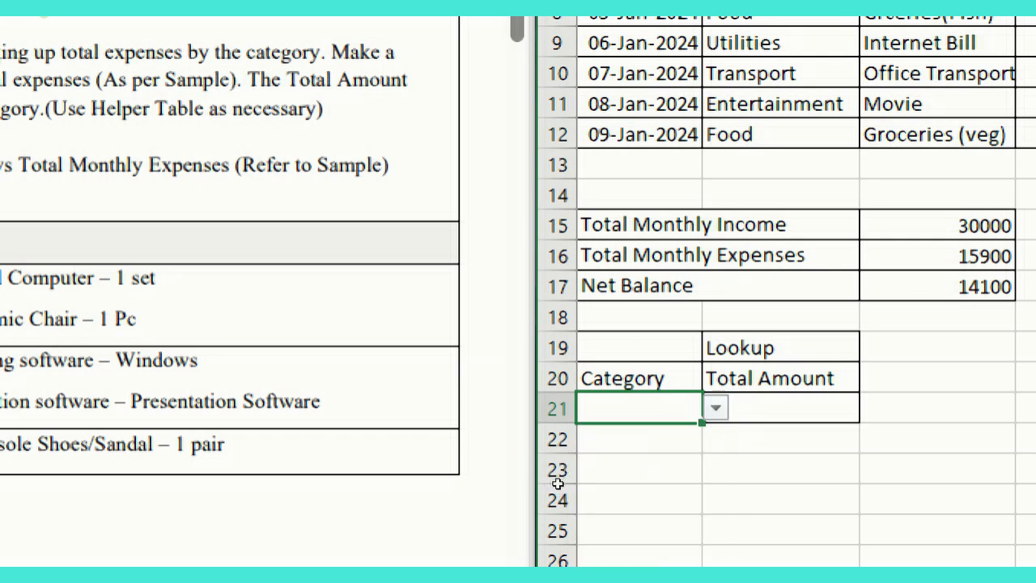
Step: Test the A21 category dropdown by switching it to Housing, to Income and back to Food
key("alt+Down")
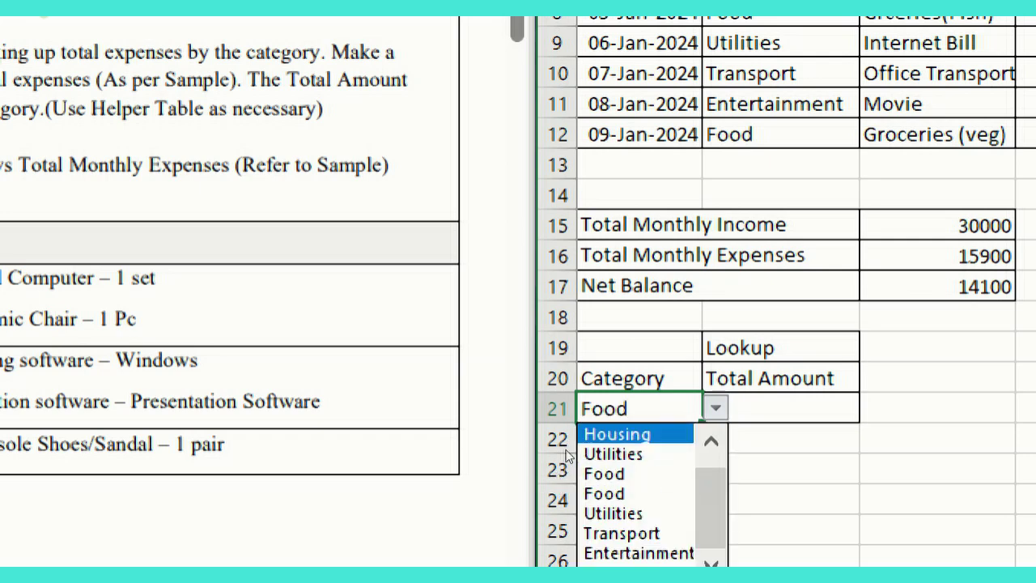
left_click(597, 436)
key("alt+Down")
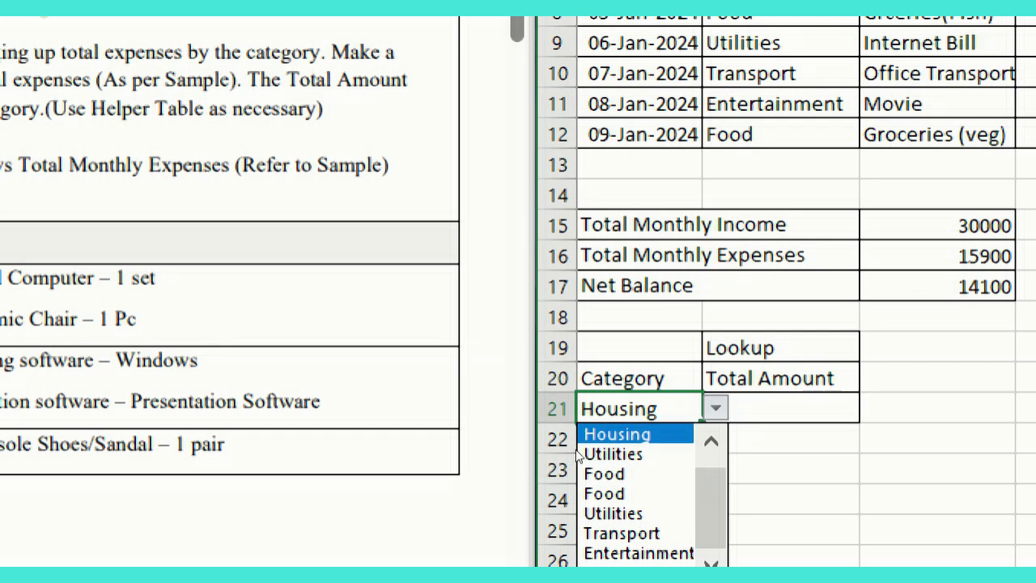
scroll(613, 477, "up", 1)
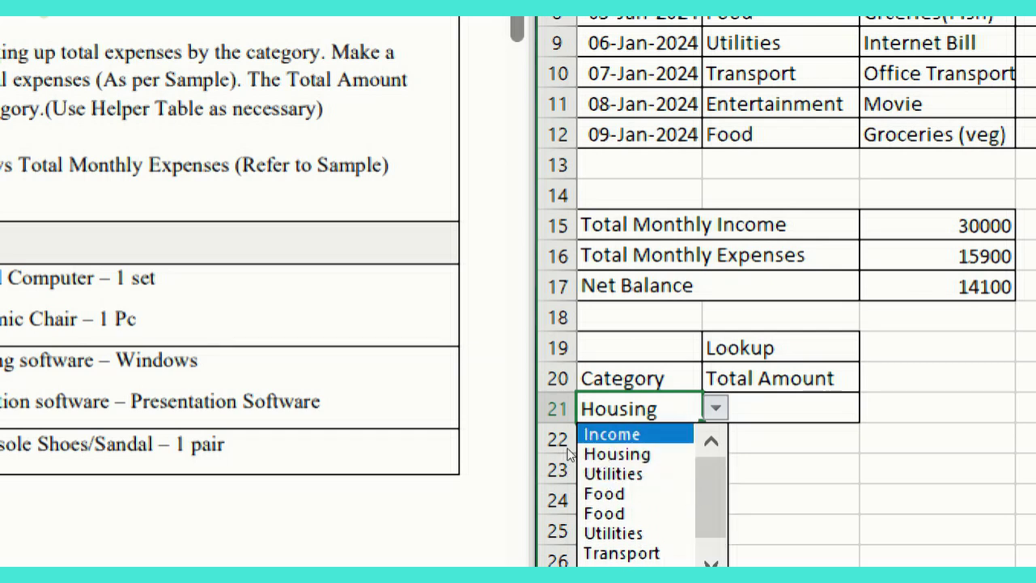
left_click(601, 436)
key("alt+Down")
left_click(603, 491)
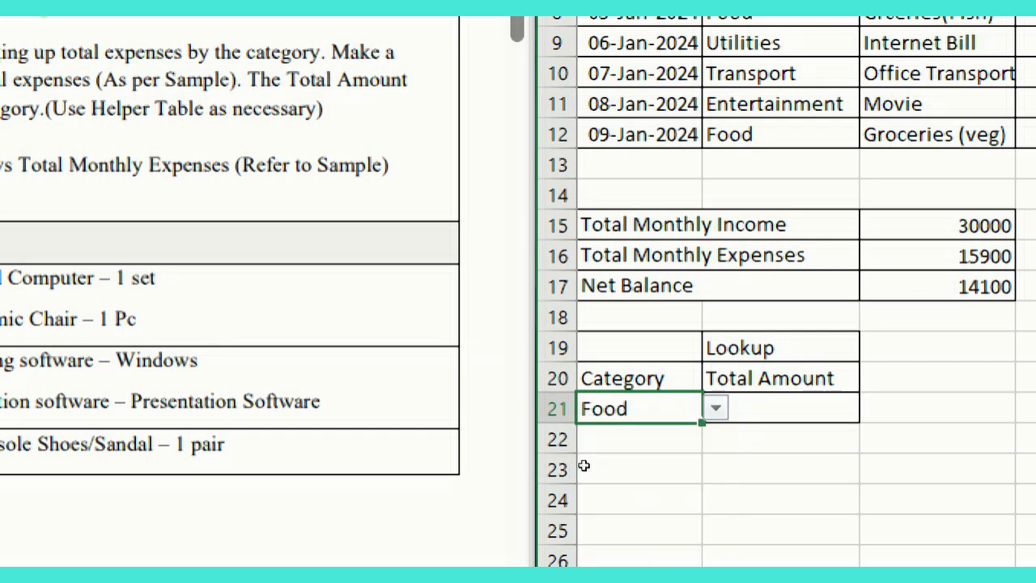
Step: Read the PDF's Lookup instruction about what the Total Amount column should show
key("Right")
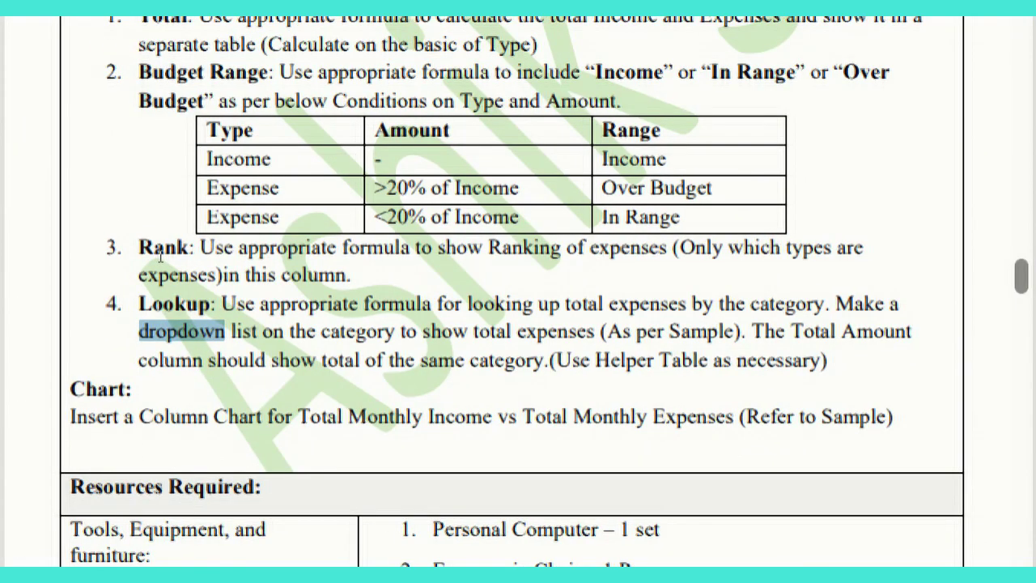
left_click(269, 291)
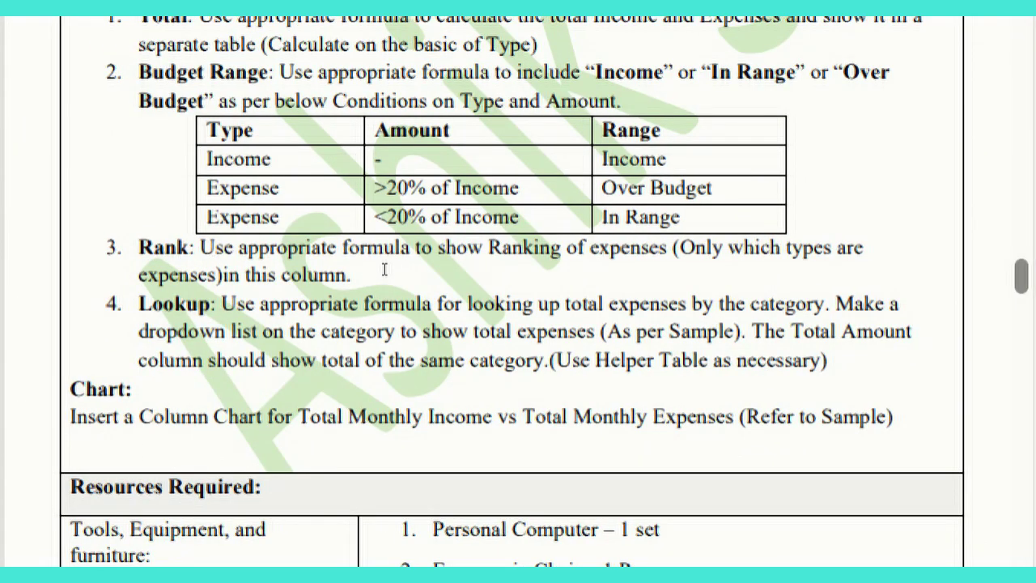
left_click_drag(401, 270, 274, 285)
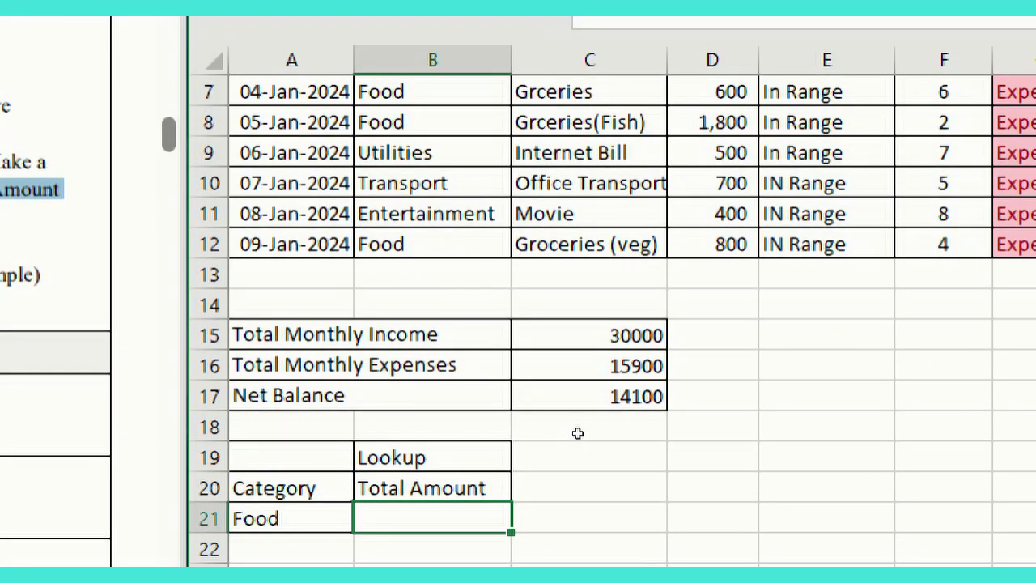
Step: Examine the Food entries in the Category column and their matching amounts in column D
key("Left")
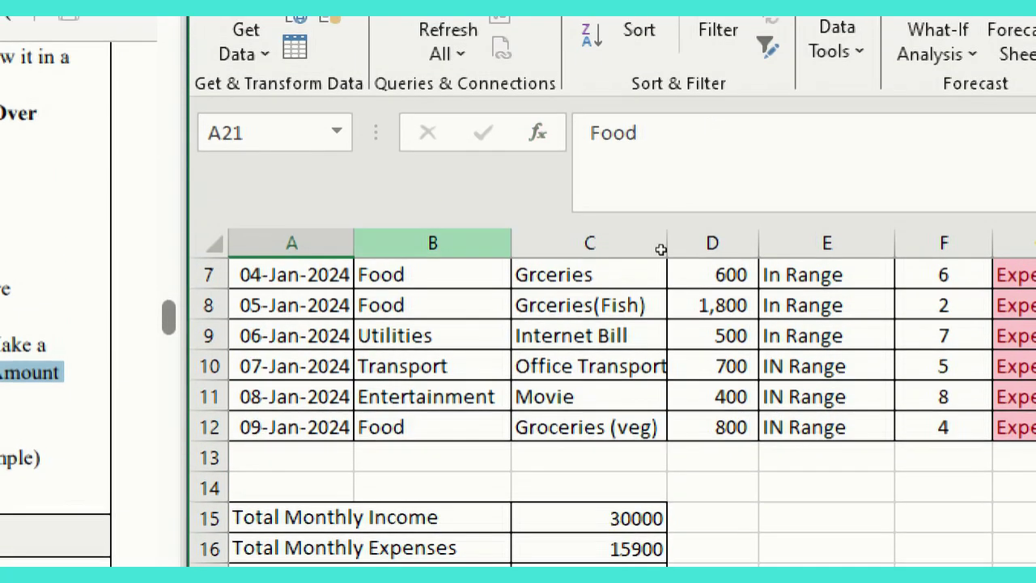
scroll(656, 272, "up", 1)
scroll(637, 286, "down", 1)
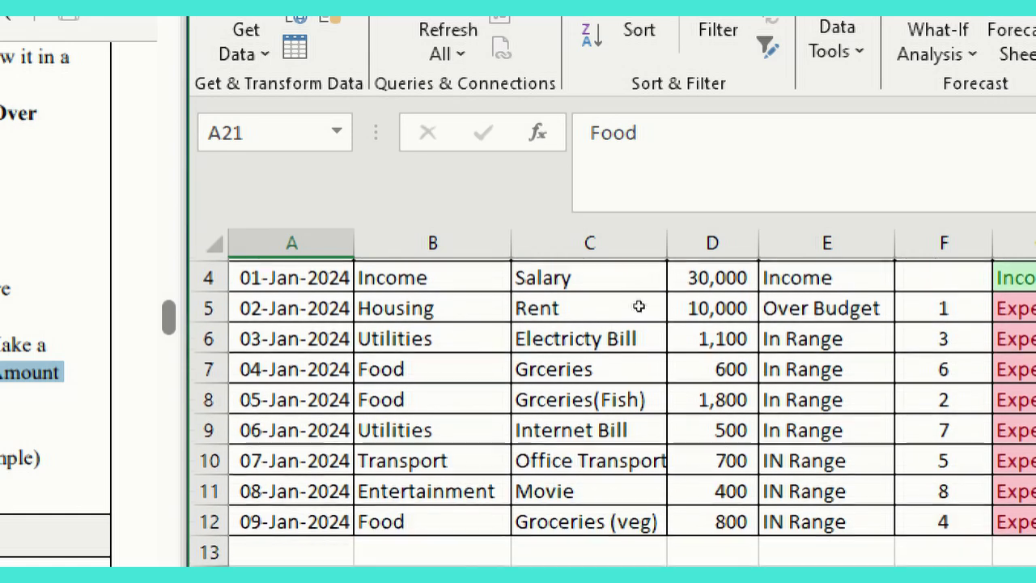
left_click(432, 369)
left_click(432, 394)
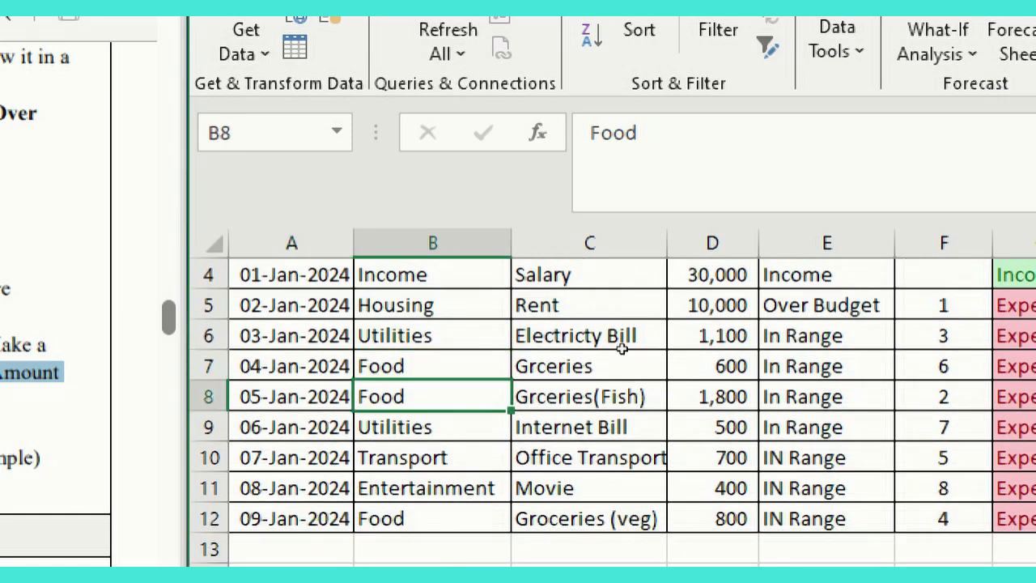
left_click(432, 518)
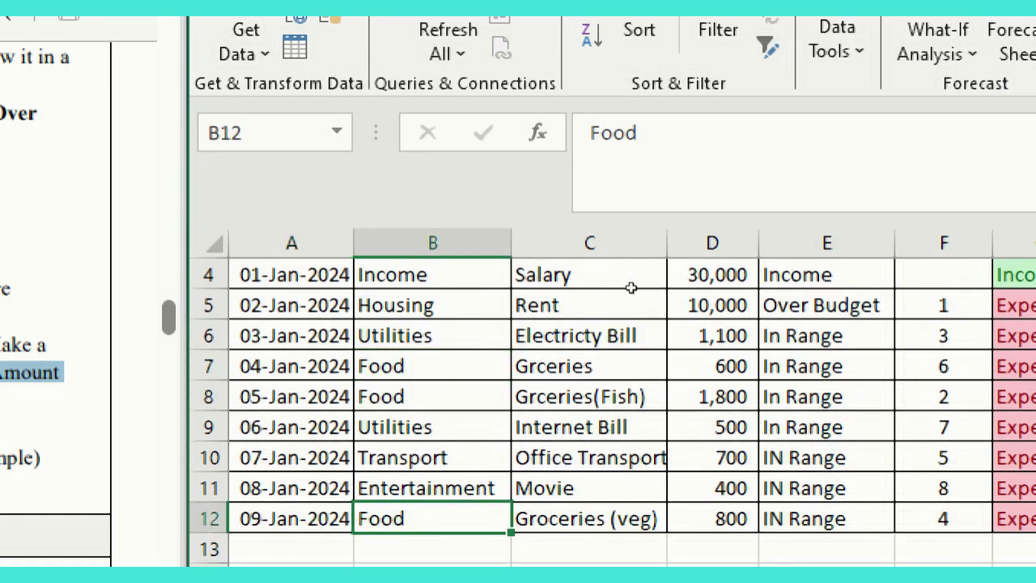
left_click(713, 366)
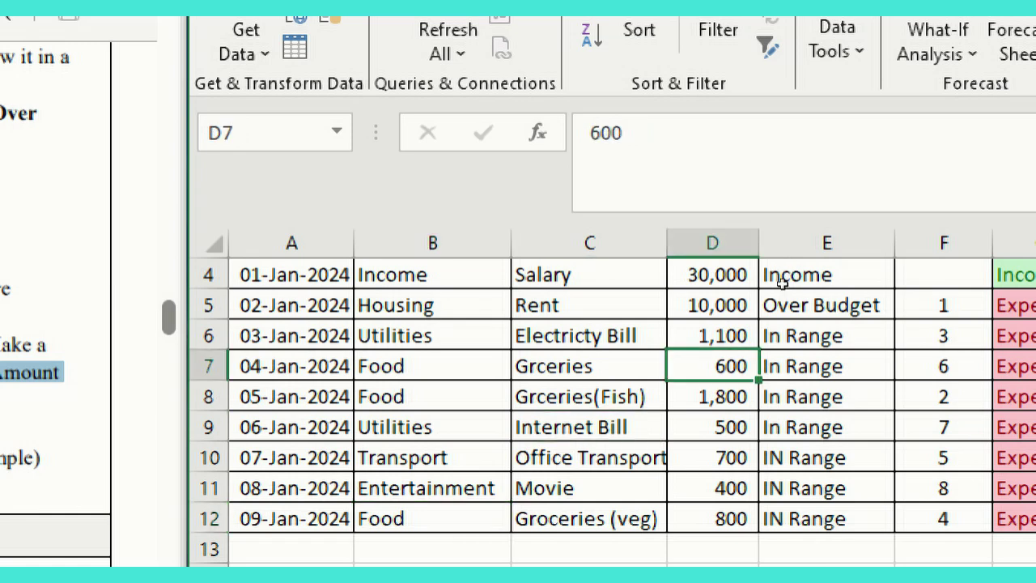
key("Down")
key("Down")
key("Down")
key("Down")
key("Down")
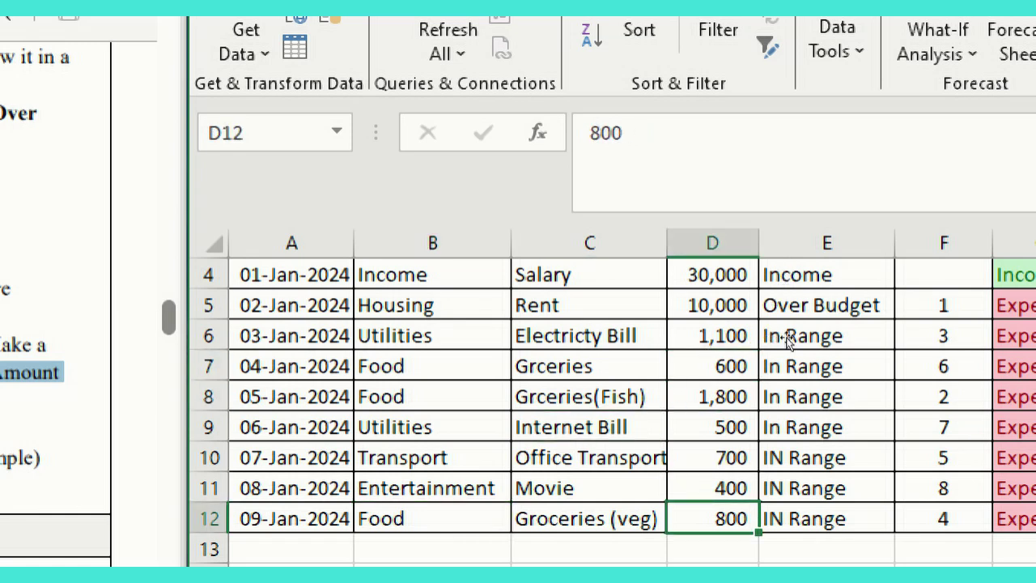
scroll(697, 336, "down", 3)
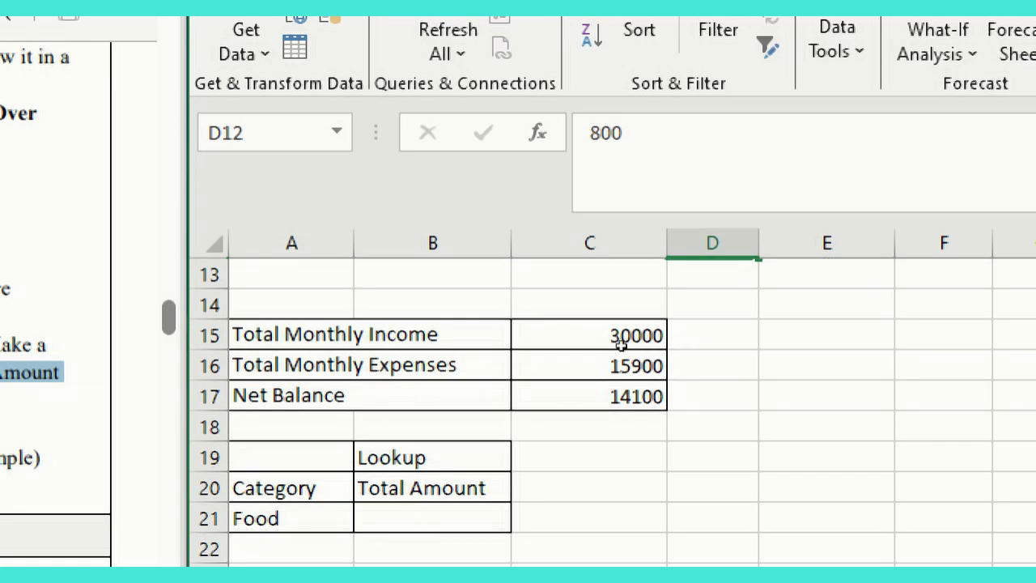
Step: Start a SUMIF formula in B21 under Total Amount, with the category cells B4:B12 as its range
left_click(432, 517)
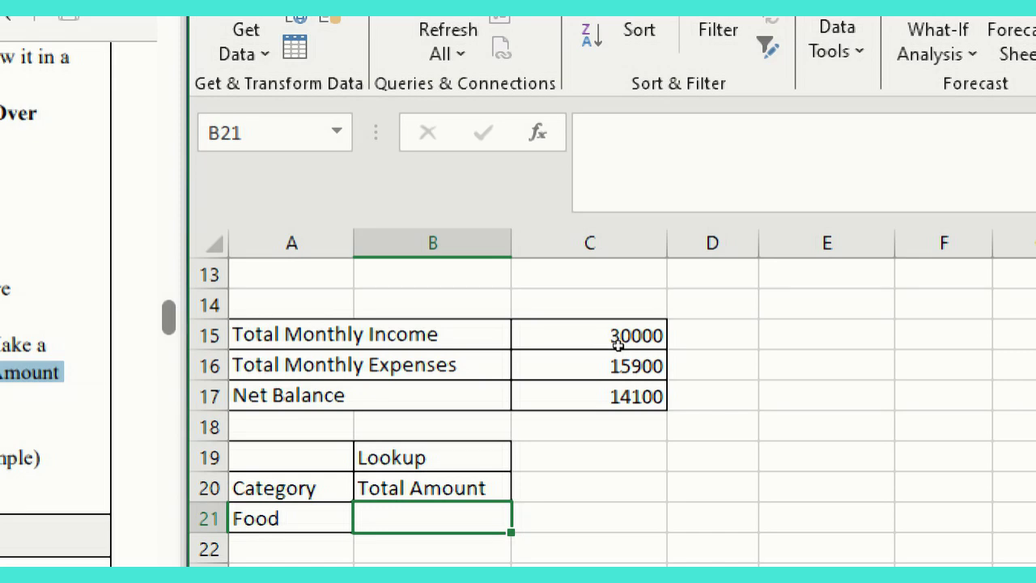
type("=")
type("sumf")
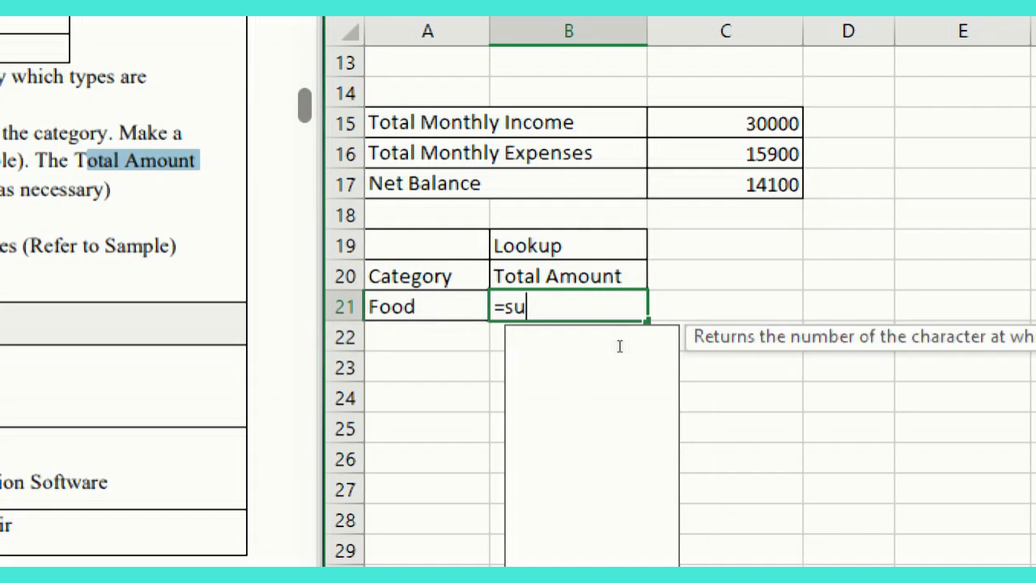
key("BackSpace")
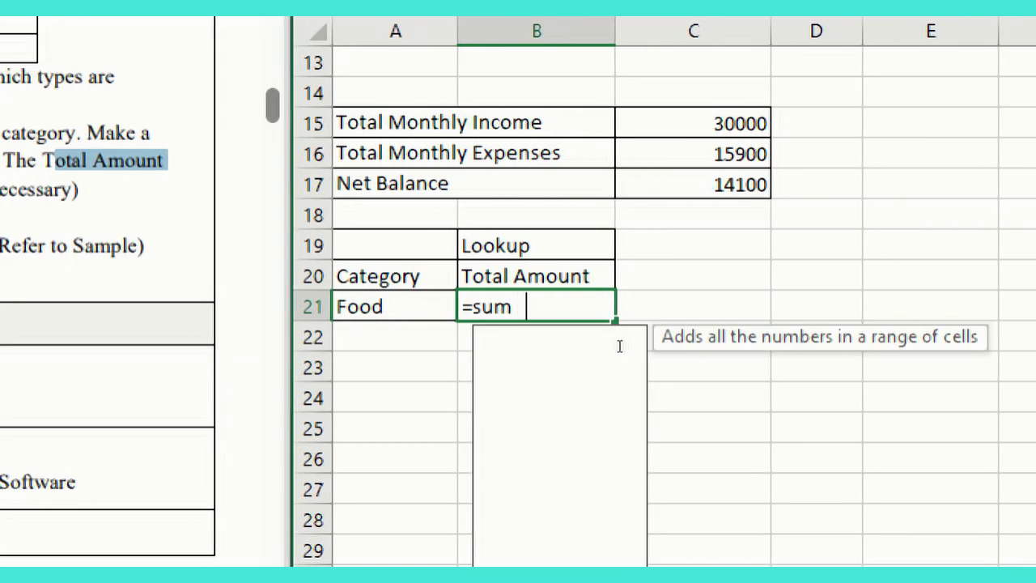
type("i")
key("Tab")
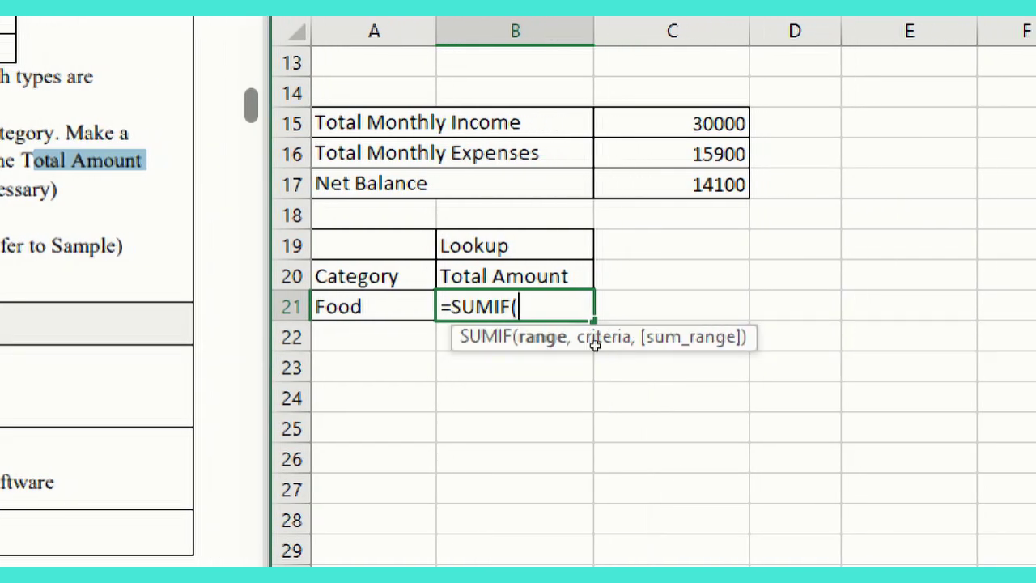
scroll(666, 259, "up", 4)
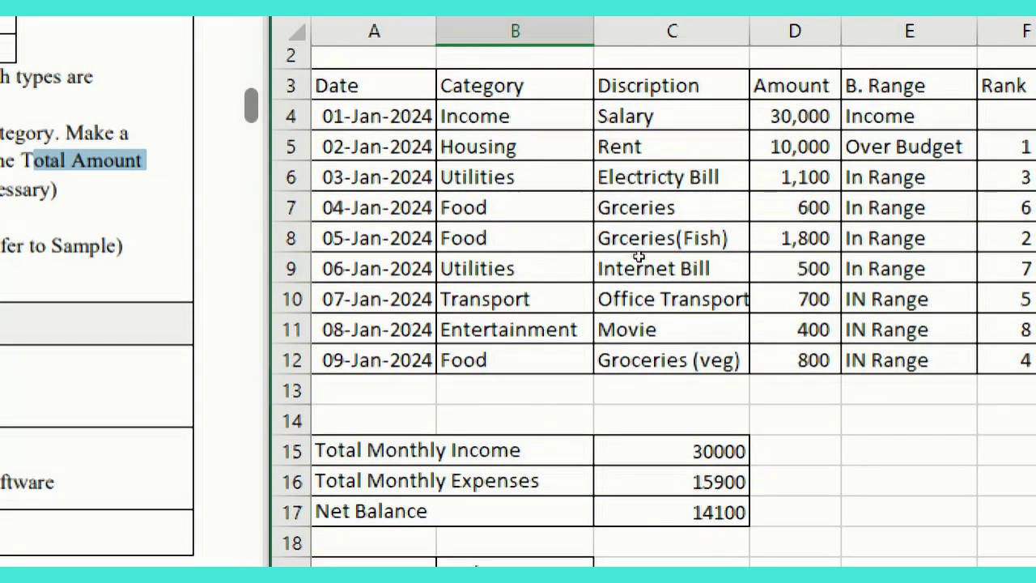
left_click_drag(514, 154, 514, 398)
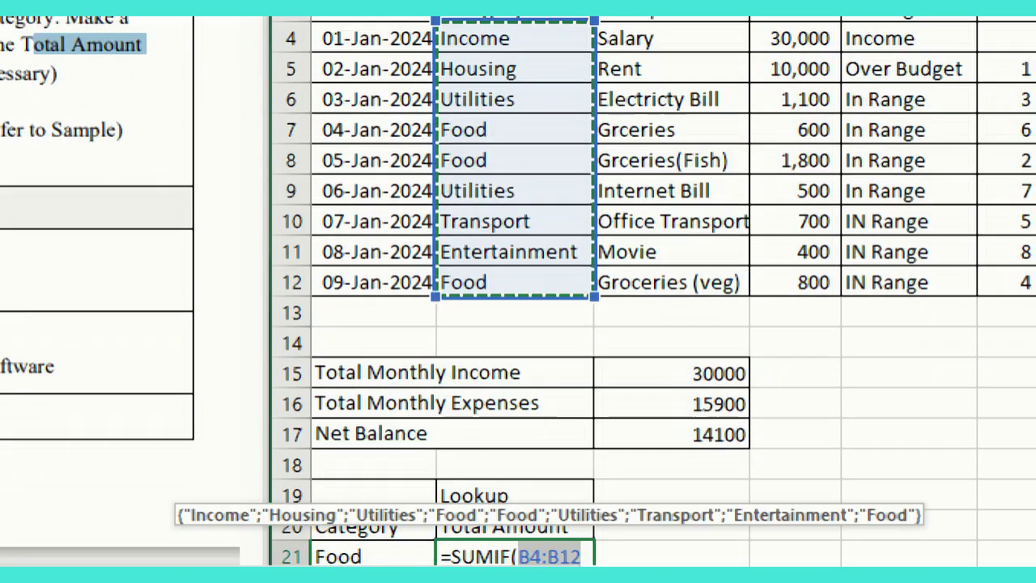
scroll(680, 502, "down", 1)
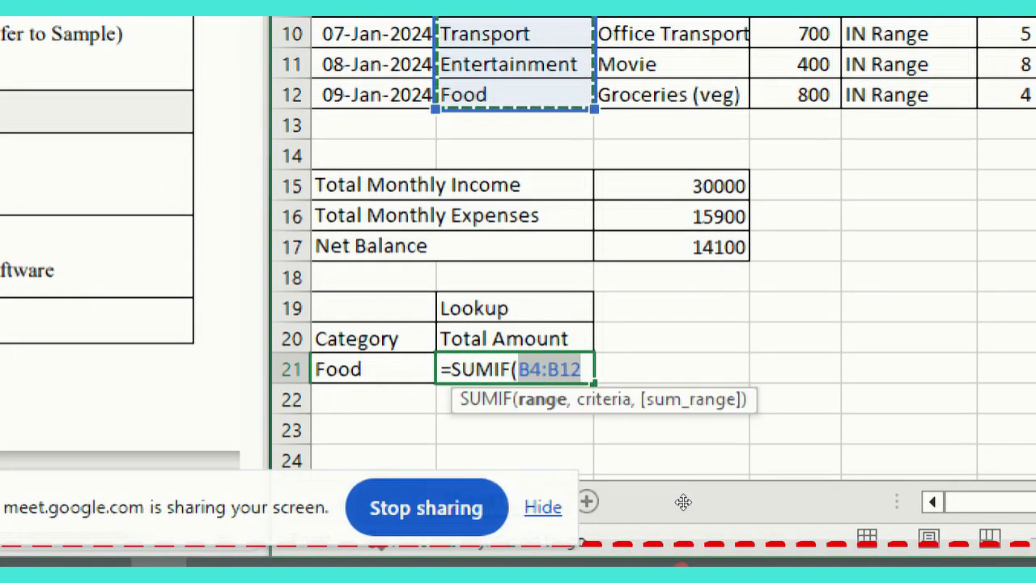
Step: Complete the B21 SUMIF formula with A21 as the criteria and the amounts D4:D12 as the sum range
type(",")
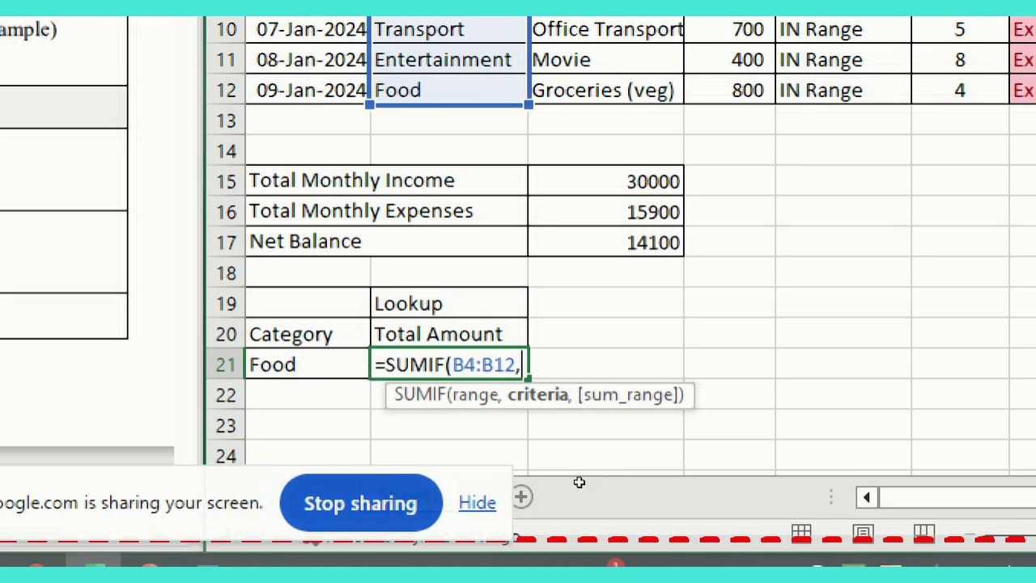
key("Left")
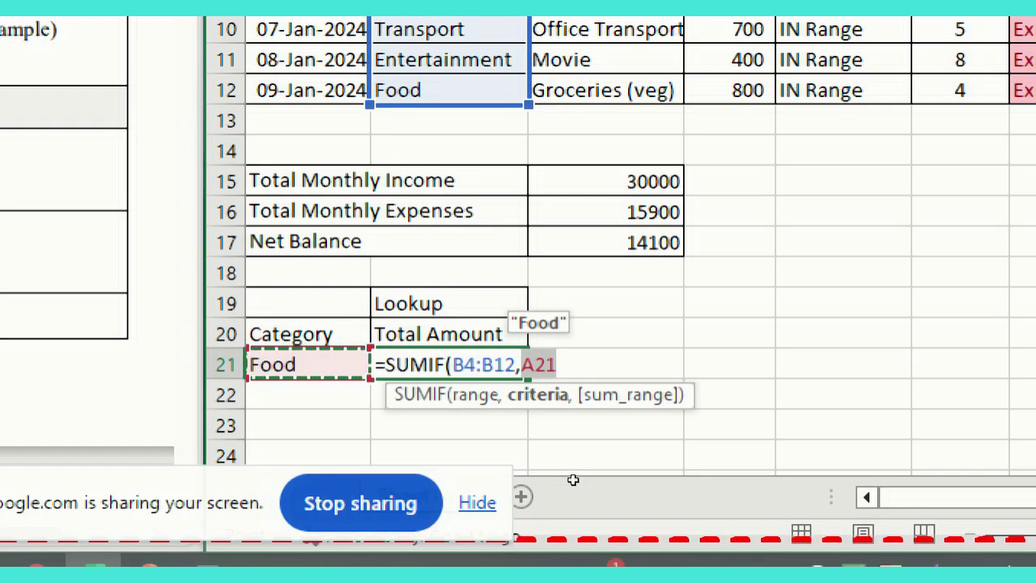
type(",")
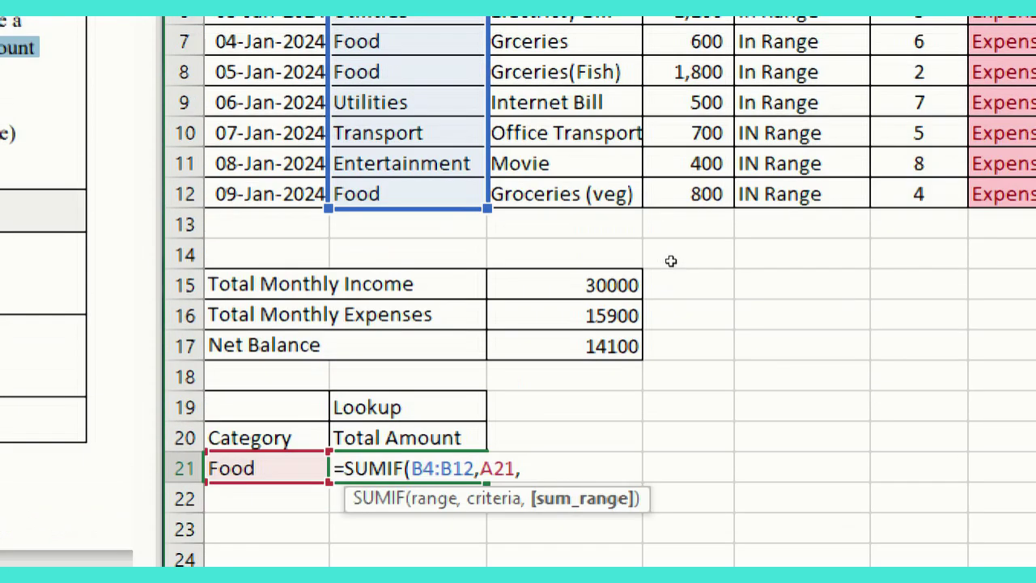
scroll(622, 345, "up", 1)
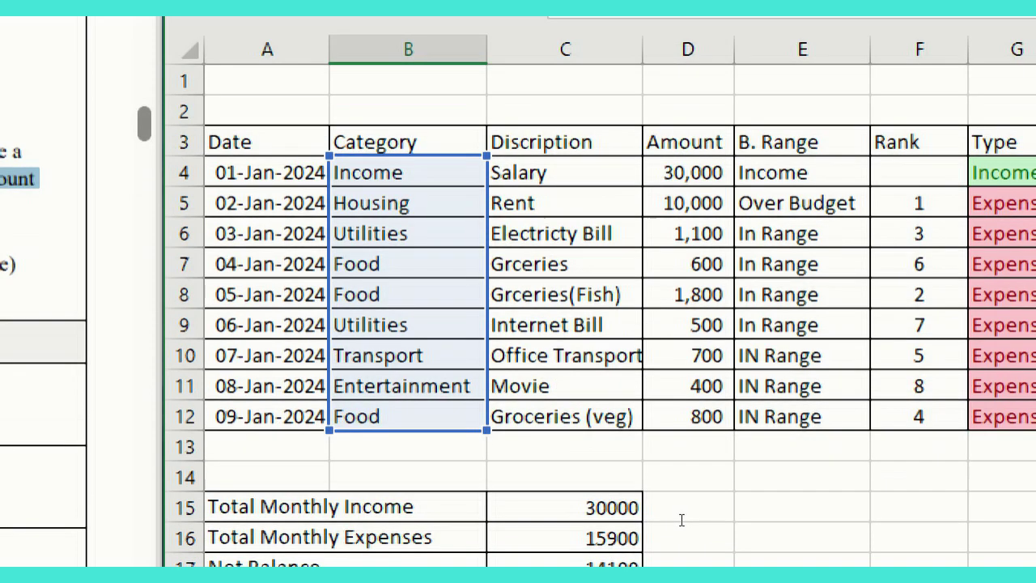
scroll(717, 492, "down", 2)
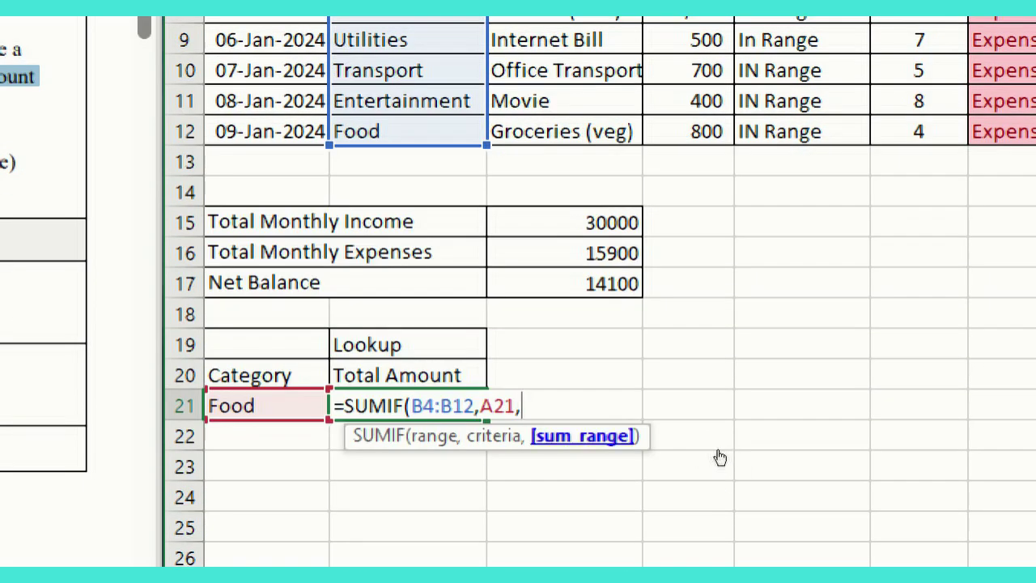
scroll(757, 328, "up", 1)
scroll(758, 328, "up", 2)
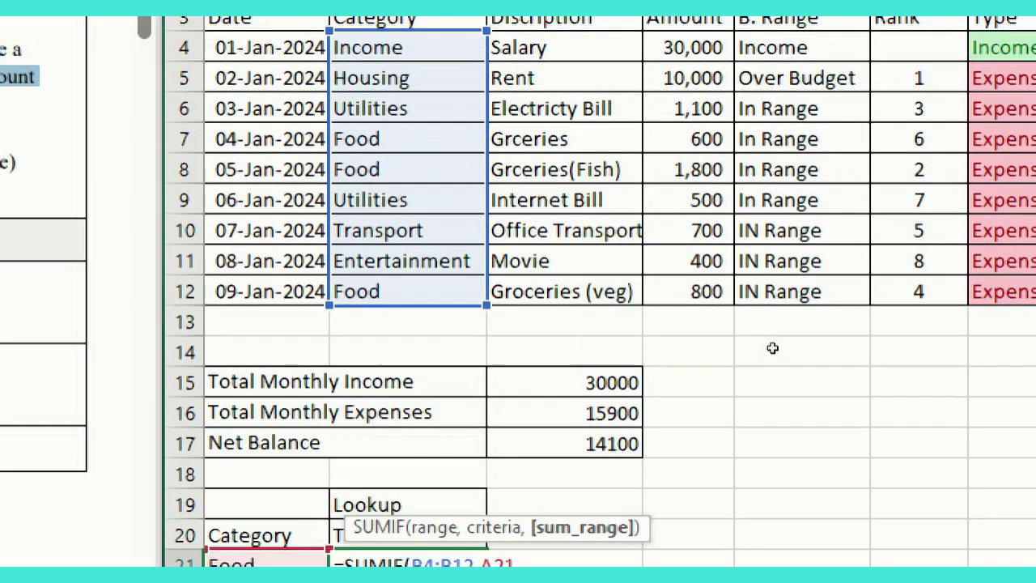
left_click_drag(688, 70, 687, 314)
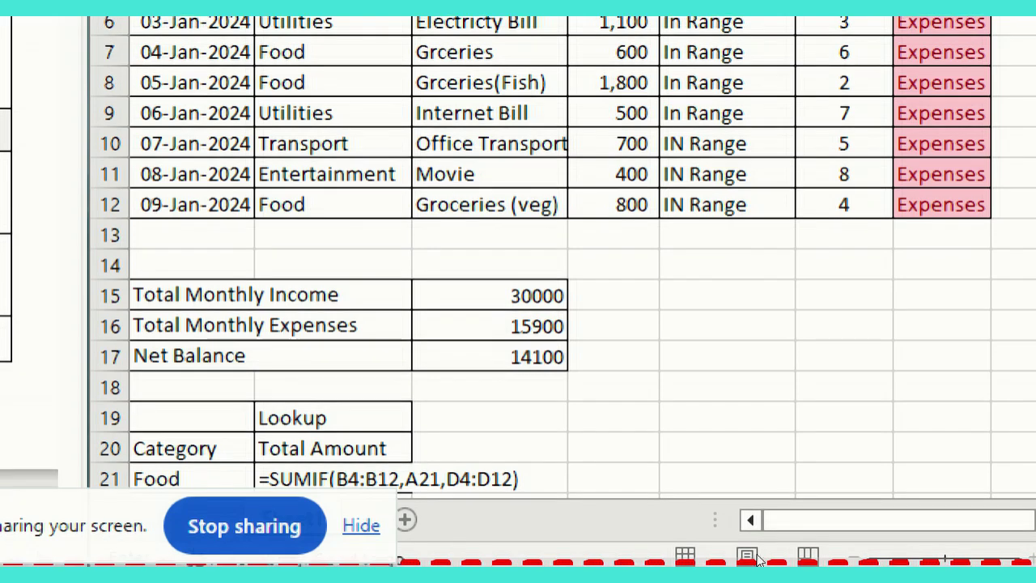
scroll(728, 483, "down", 2)
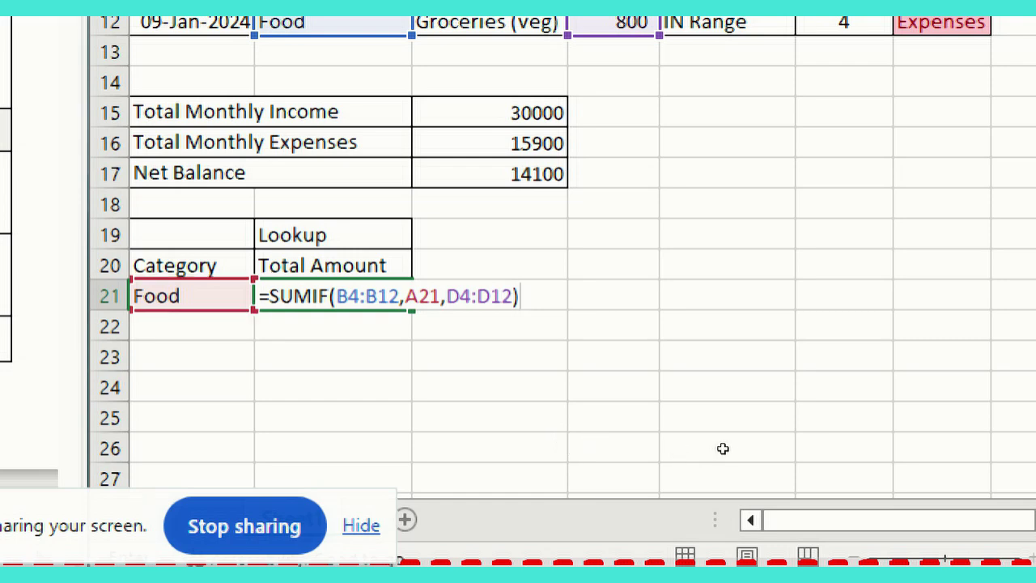
key("Return")
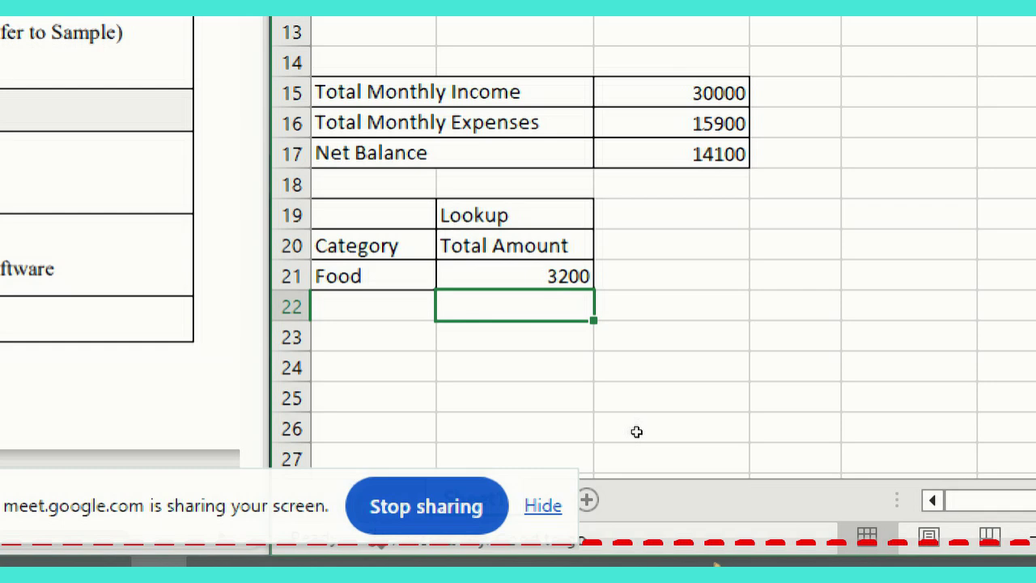
Step: Switch the A21 category to Utilities and check the B21 total against the Utilities amounts in the data table
key("Up")
key("Left")
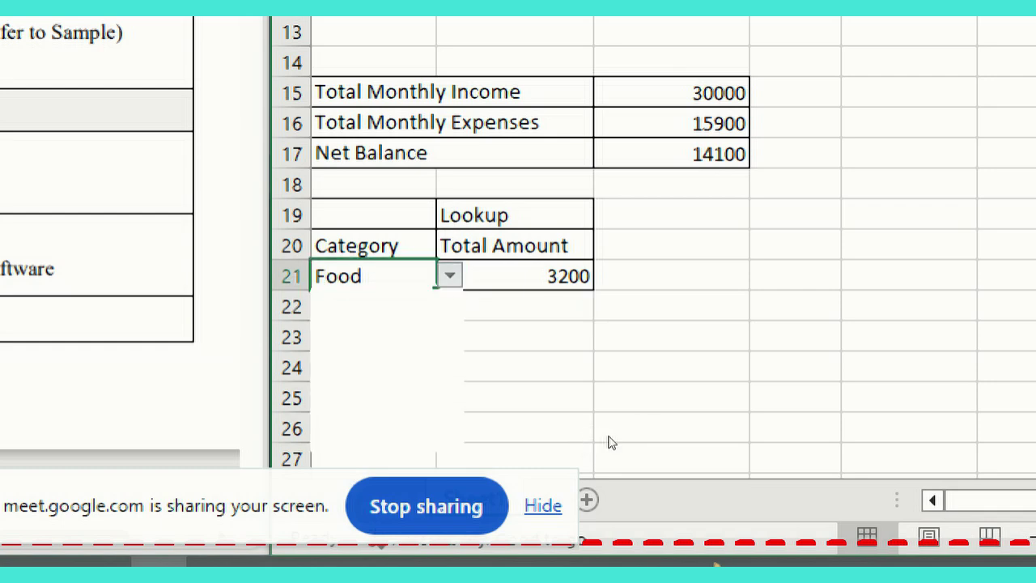
key("alt+Down")
key("Down")
key("Down")
key("Down")
key("Down")
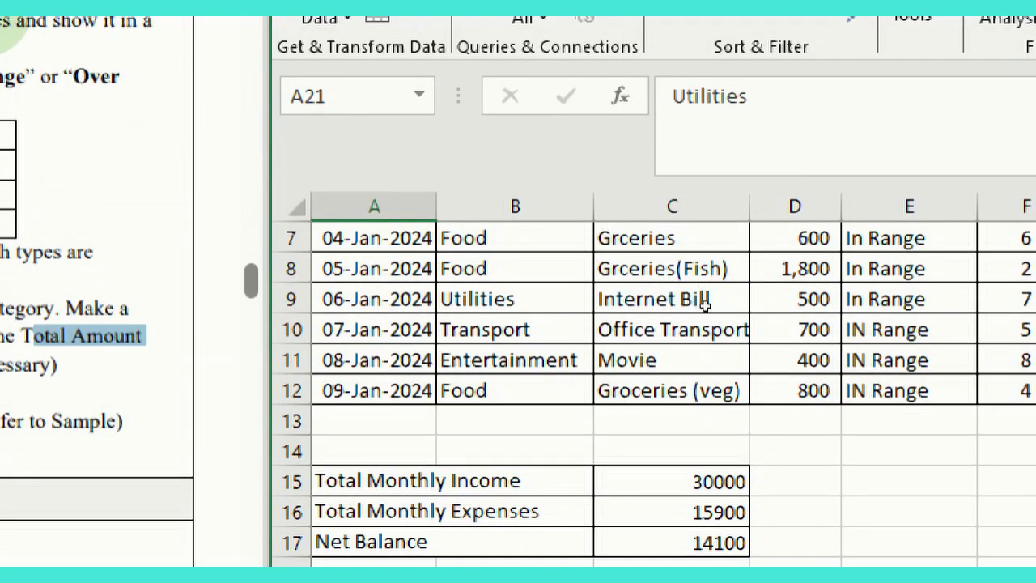
scroll(702, 303, "up", 1)
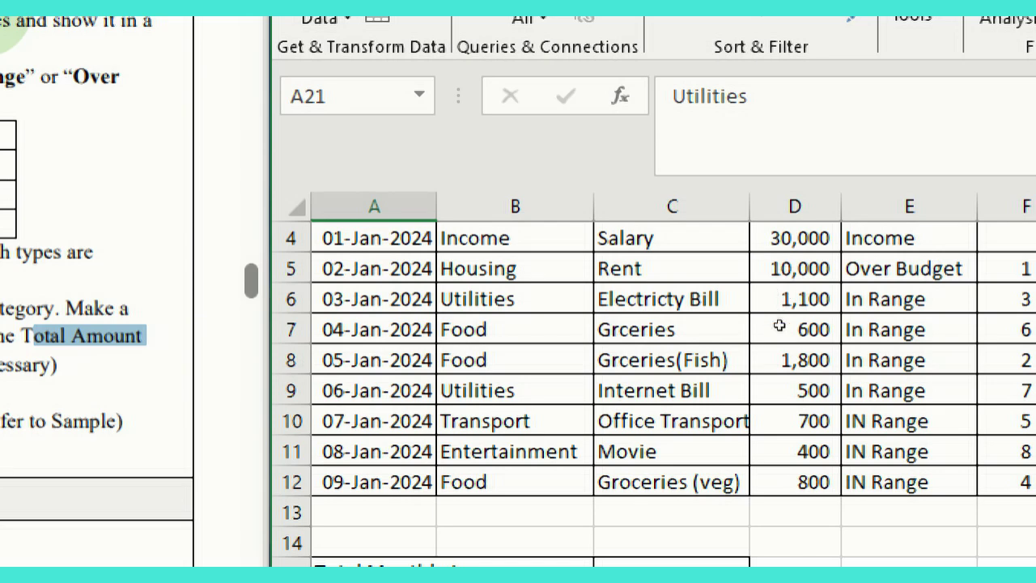
scroll(676, 347, "down", 2)
scroll(676, 346, "down", 2)
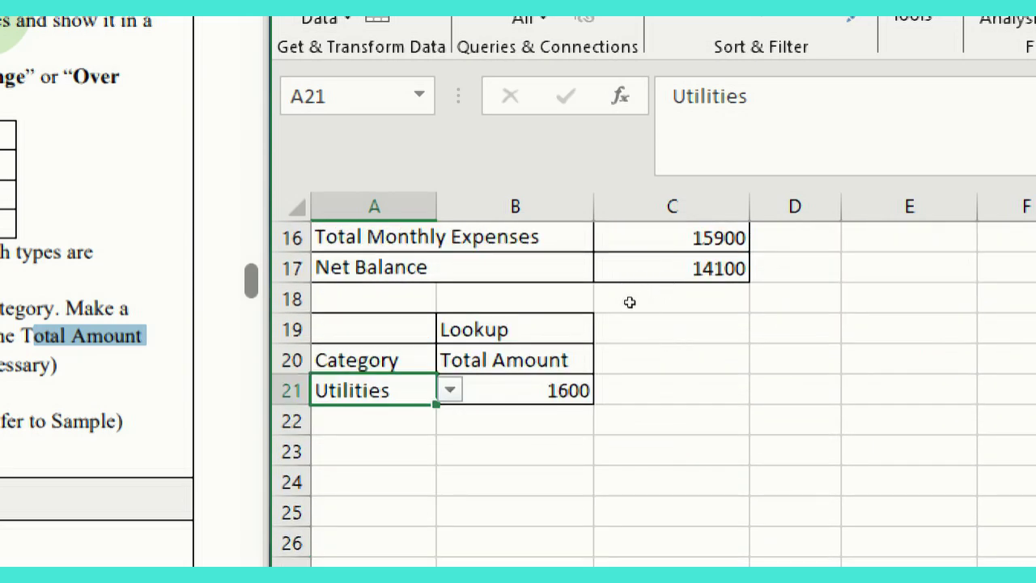
Step: Review the VLOOKUP table in the PDF's Sample-B and compare it with the SUMIF formula in B21
key("Right")
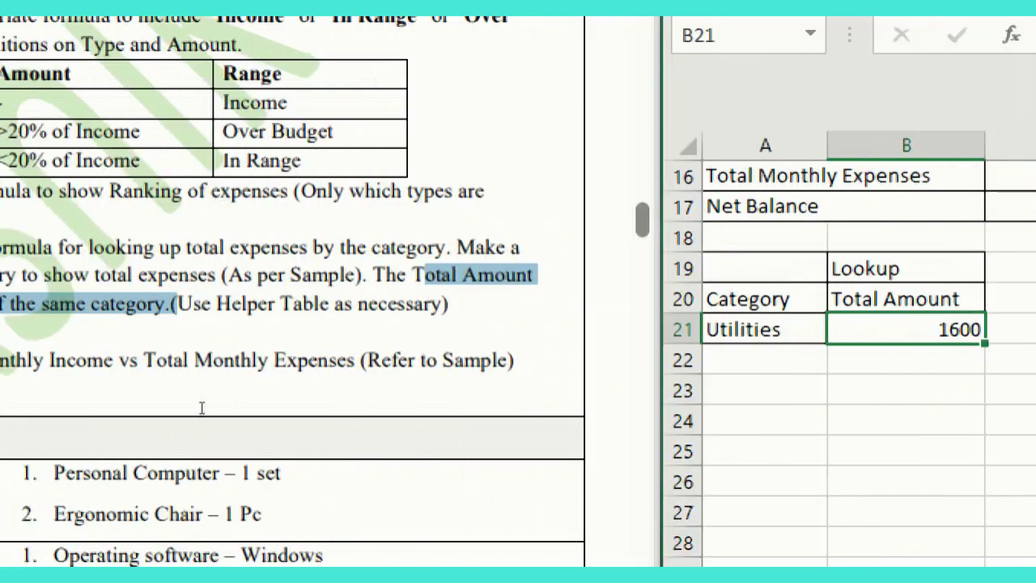
scroll(102, 407, "down", 15)
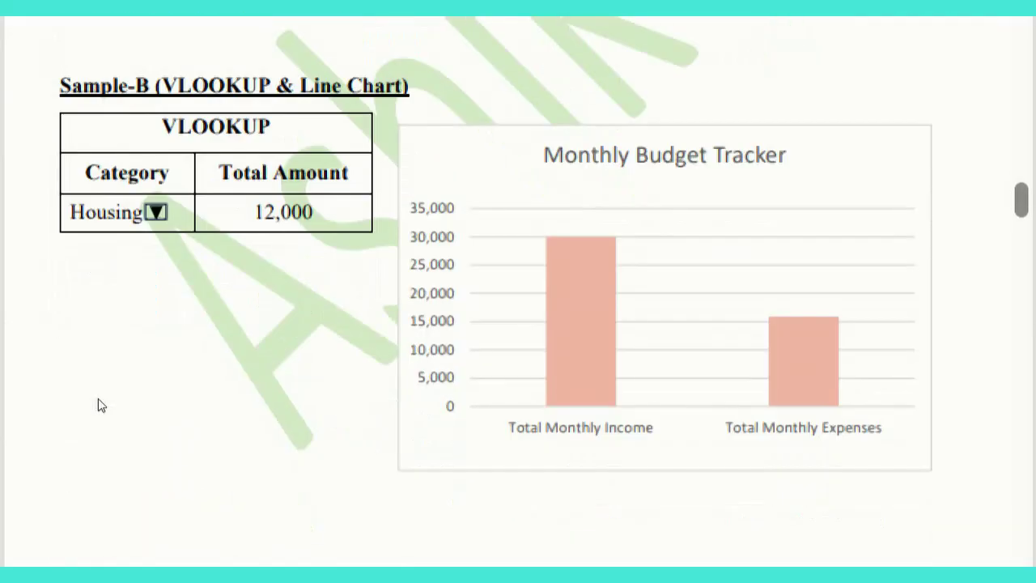
scroll(98, 399, "up", 3)
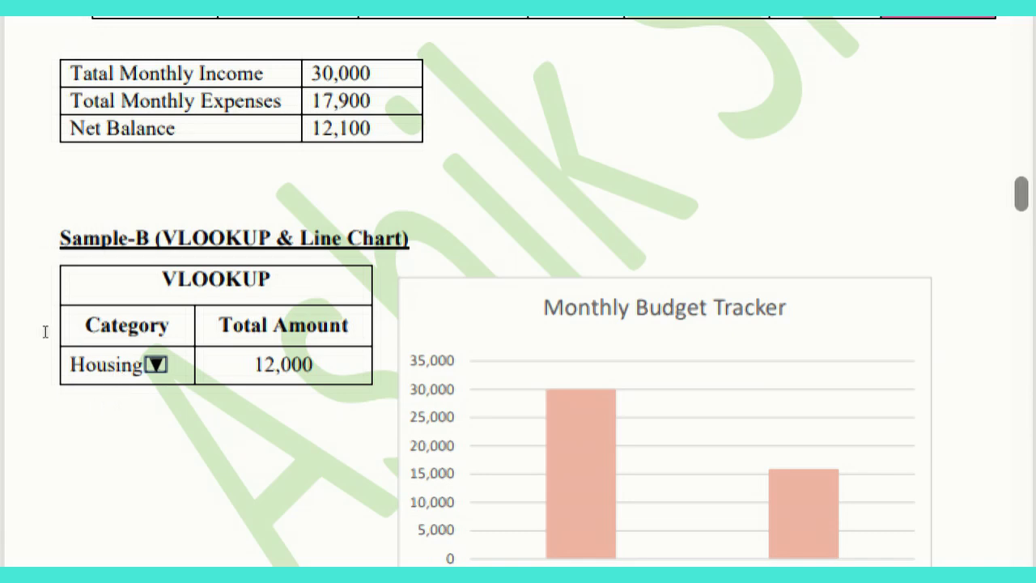
double_click(89, 311)
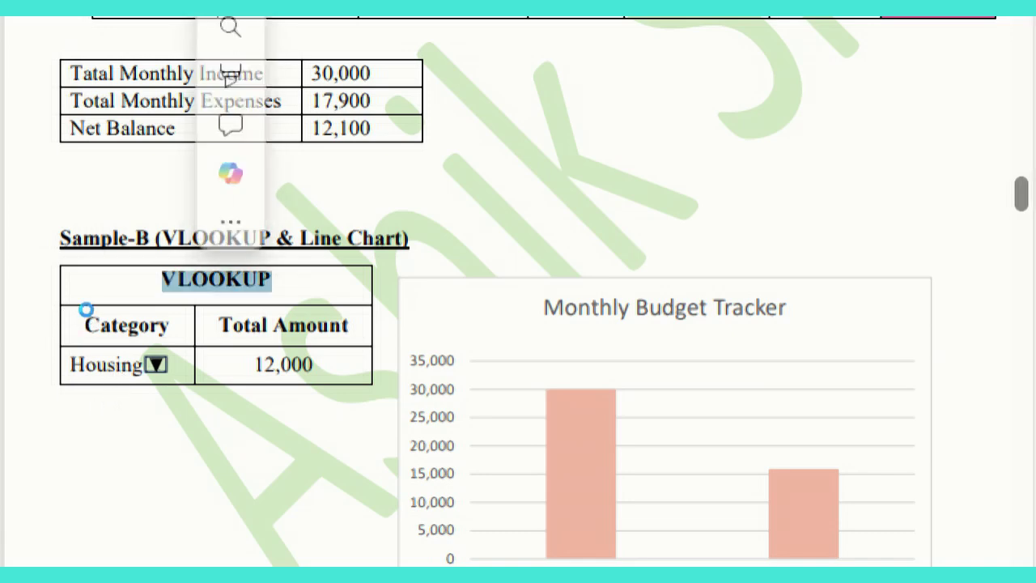
left_click(140, 311)
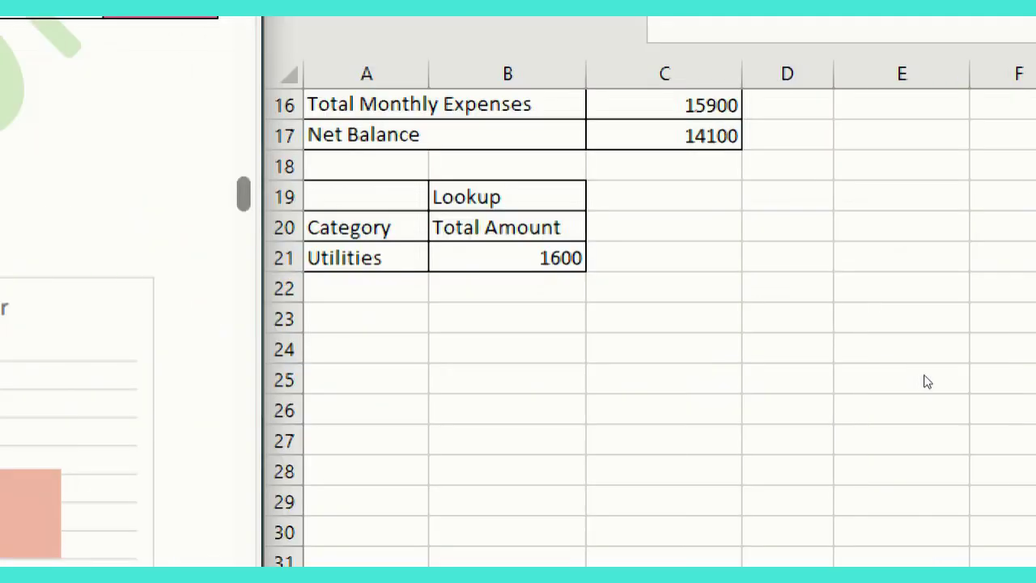
key("F2")
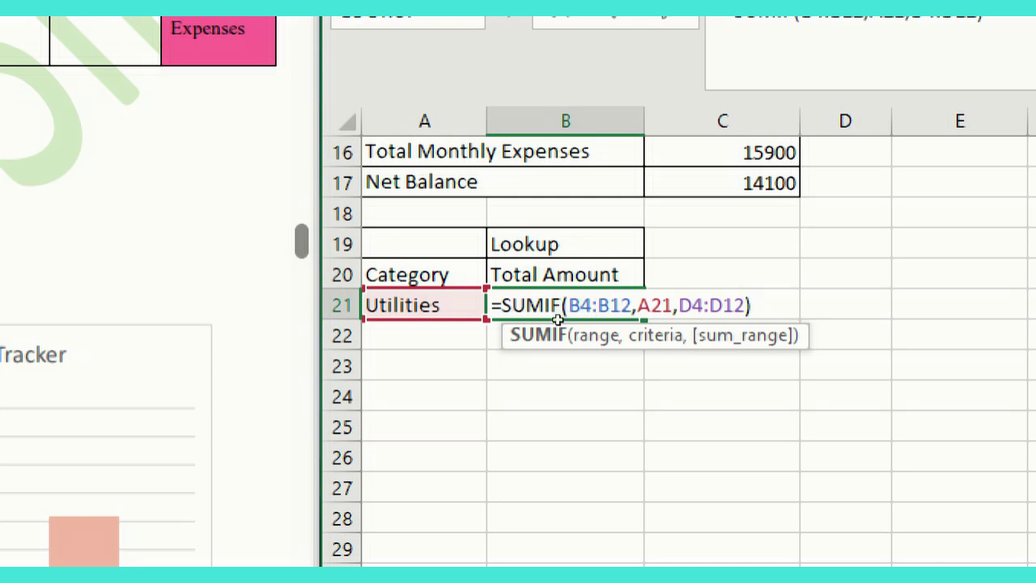
key("Escape")
Step: Fill the lookup row A21:B21 down into row 22
key("Left")
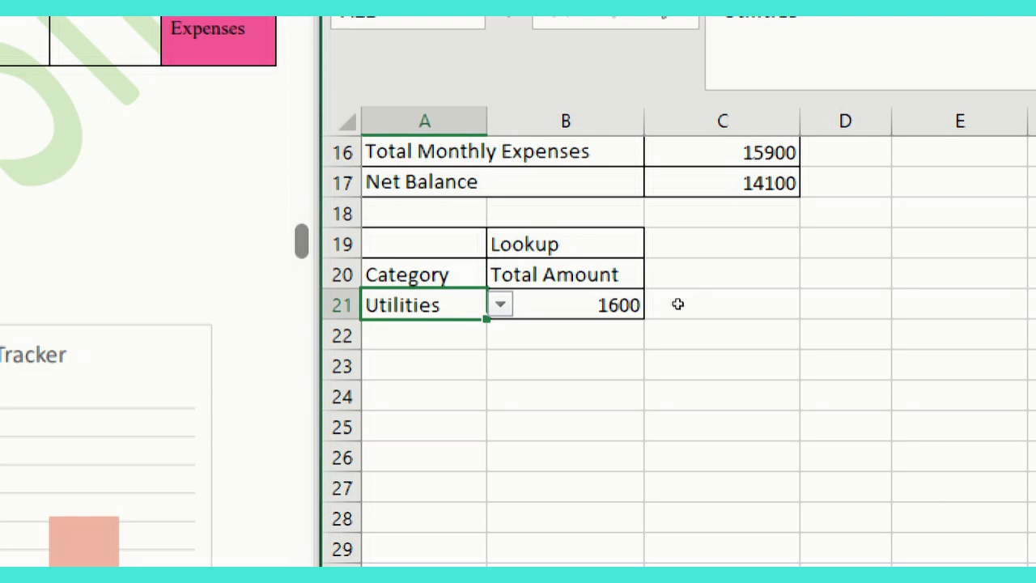
key("shift+Right")
mouse_move(680, 312)
left_mouse_down()
mouse_move(675, 332)
mouse_move(669, 324)
left_mouse_up()
Step: Remove the A22 criteria argument from the SUMIF formula in B22, keeping its range and sum range
key("Down")
key("Right")
key("F2")
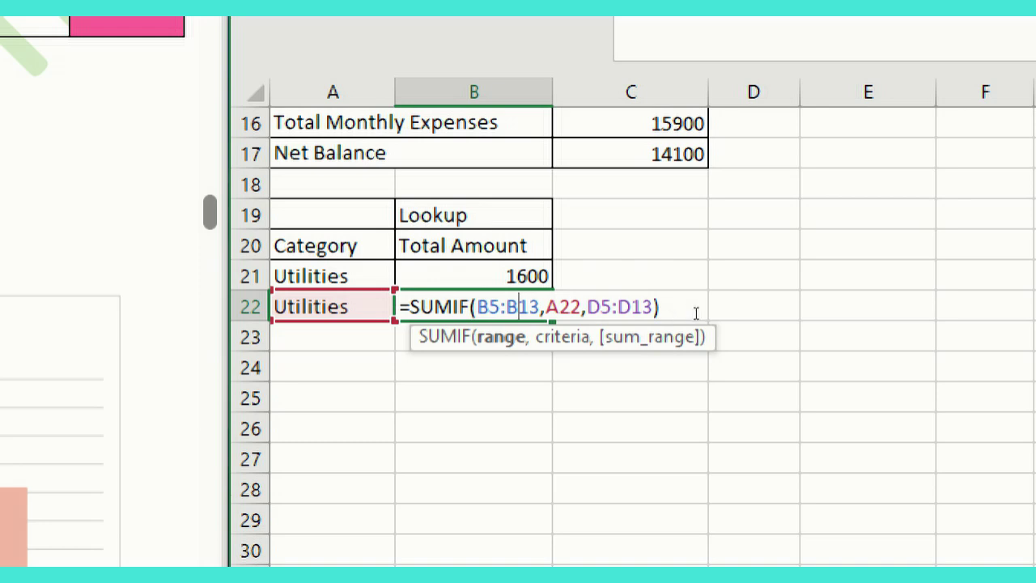
key("Right")
key("Right")
key("Right")
key("Right")
key("Right")
key("Right")
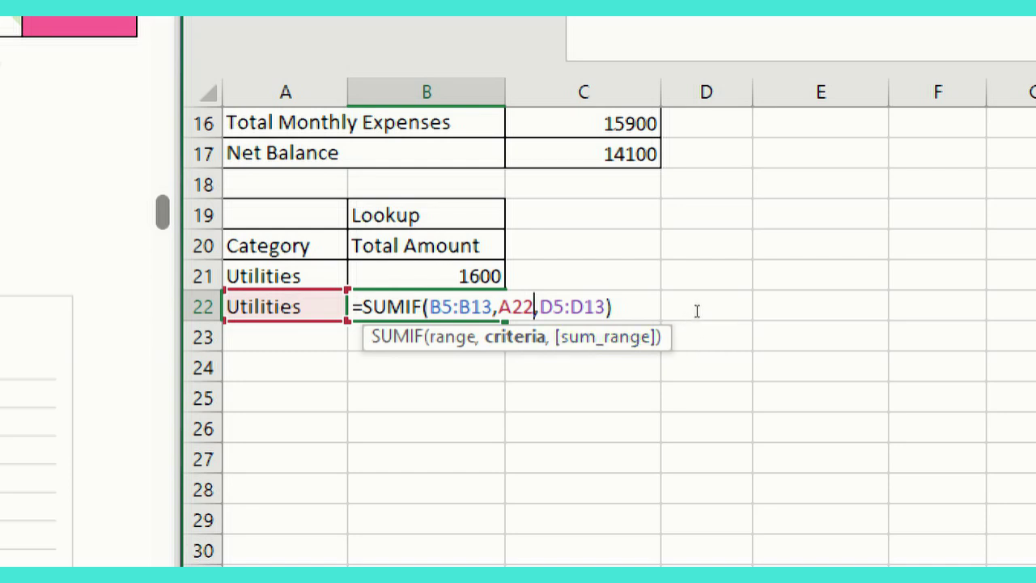
key("BackSpace")
key("BackSpace")
key("BackSpace")
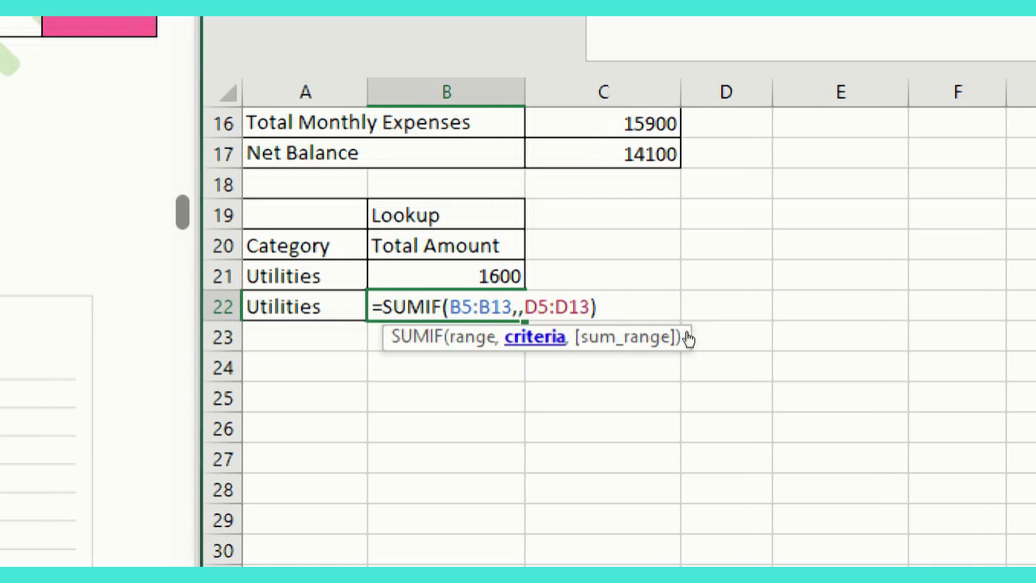
Step: Nest a VLOOKUP as the SUMIF criteria in B22, with lookup value A22 and table array B4:D12
type("vl")
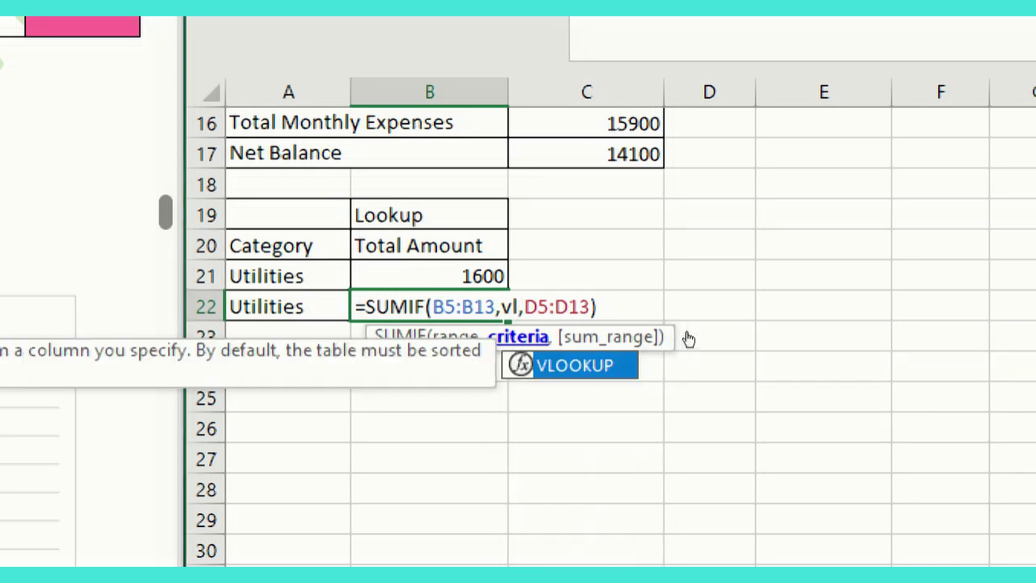
key("Tab")
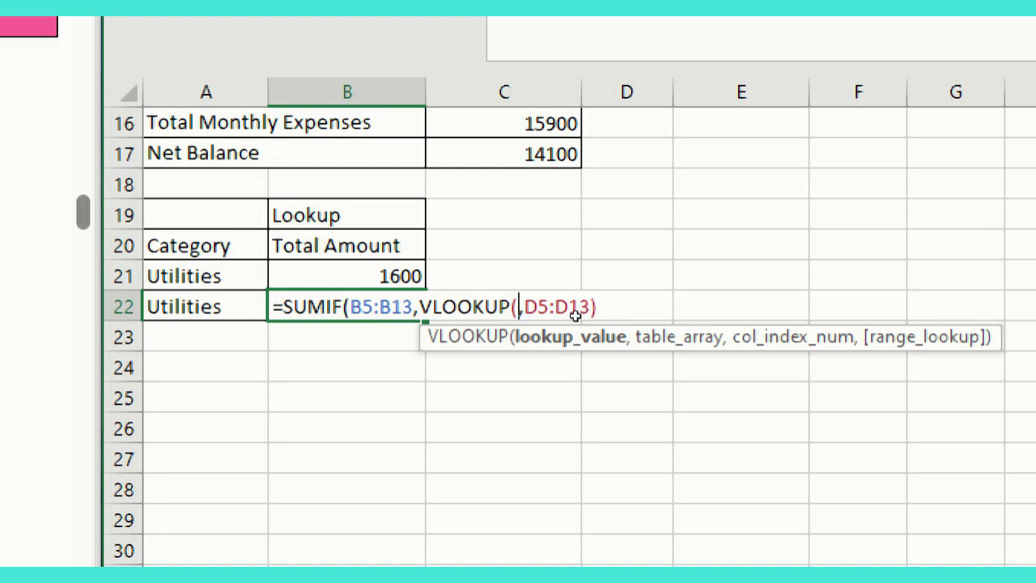
key("Left")
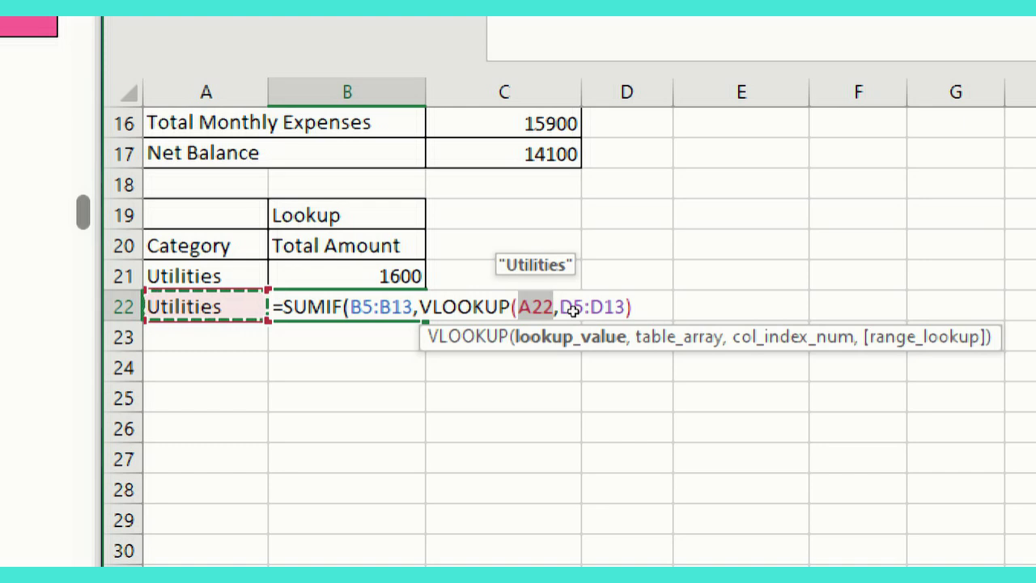
type(",")
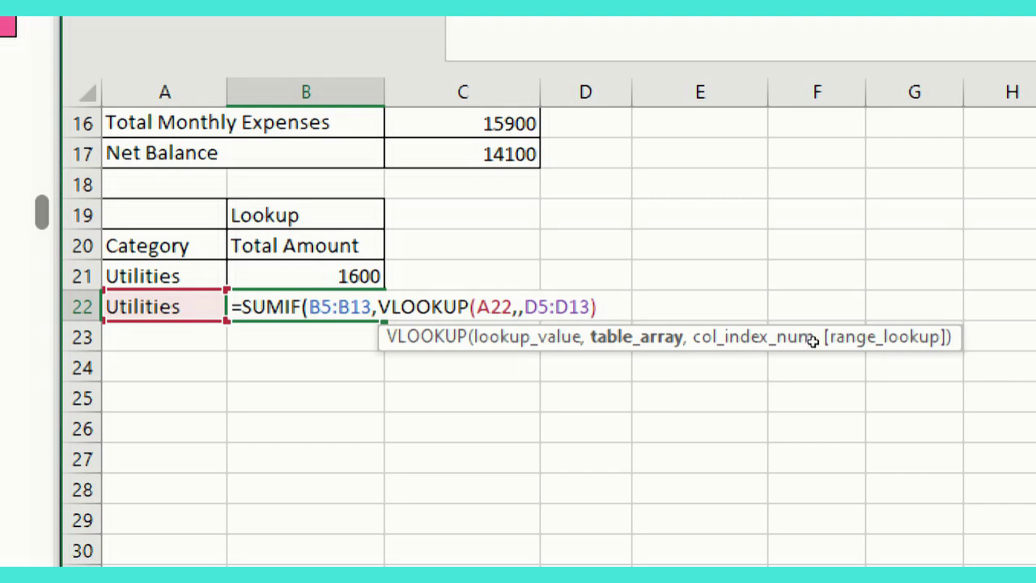
scroll(812, 340, "up", 5)
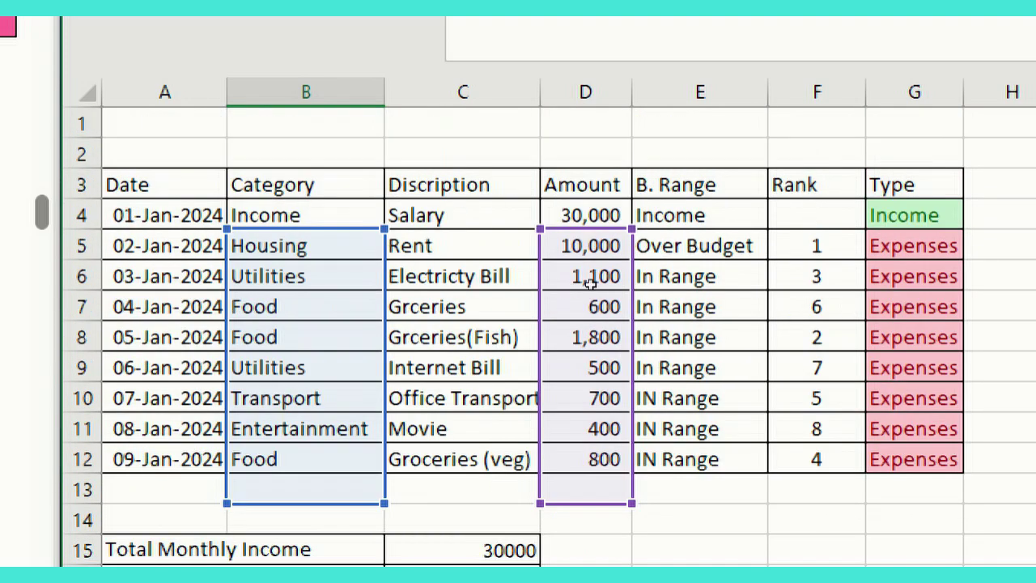
left_click_drag(623, 267, 785, 392)
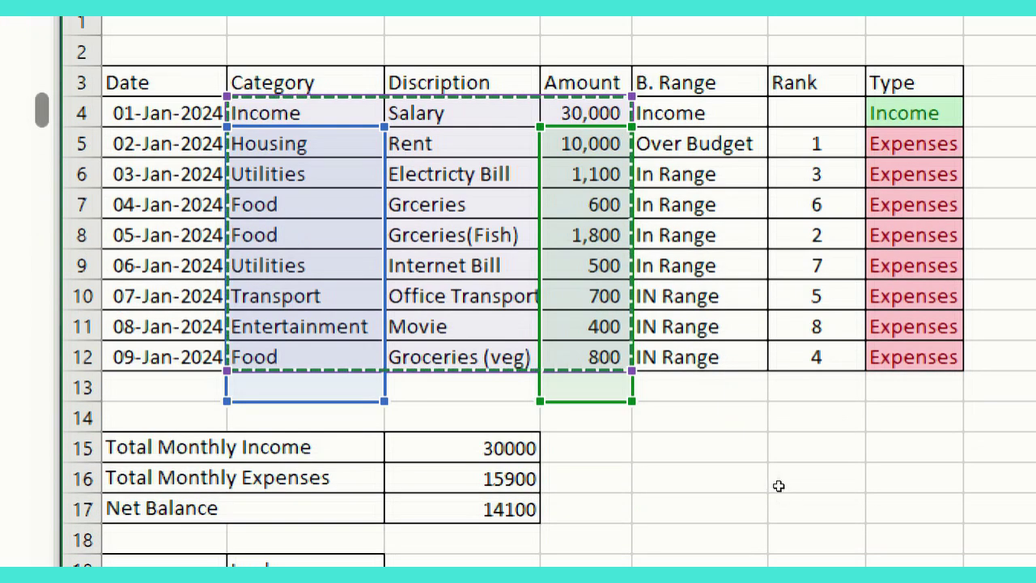
scroll(768, 482, "down", 5)
scroll(761, 392, "up", 1)
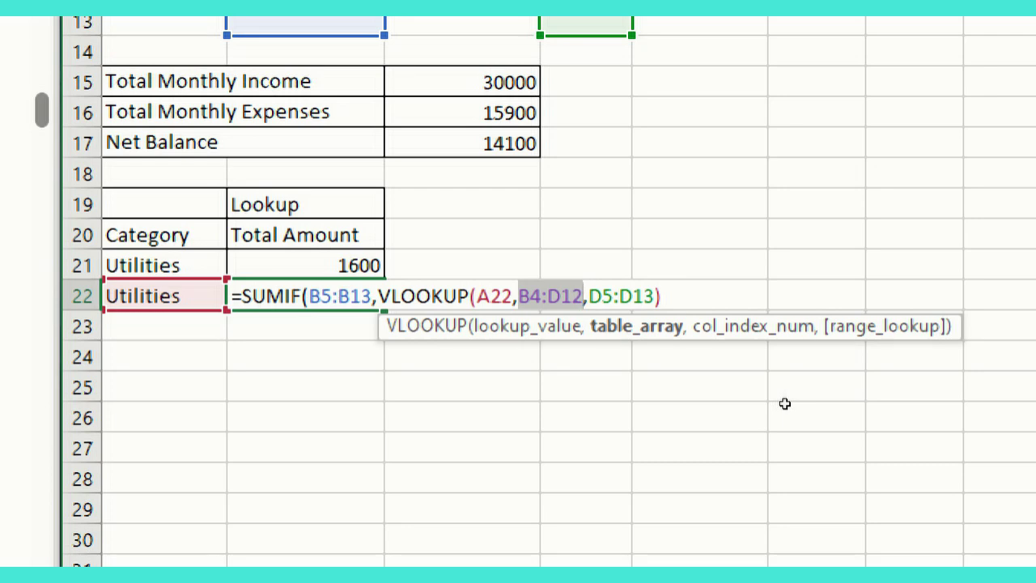
Step: Complete the nested VLOOKUP in B22 with column index 1 and range lookup 0, and close its parenthesis
type(",")
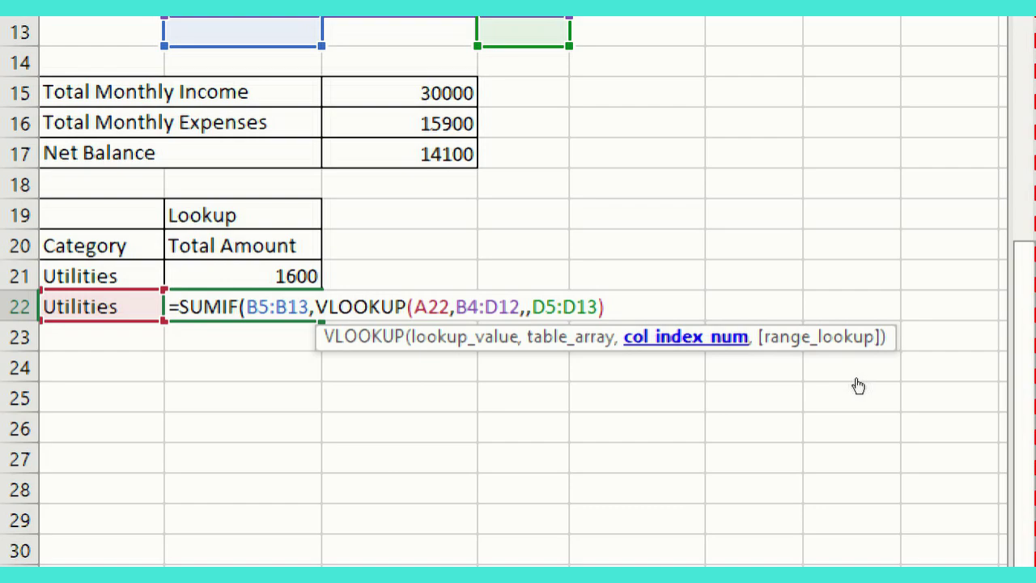
scroll(680, 195, "up", 3)
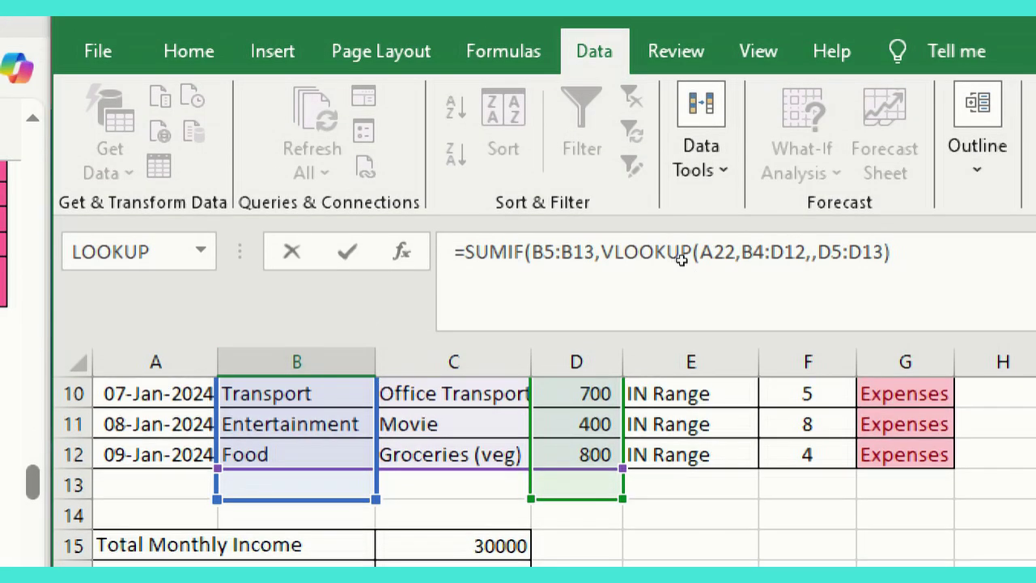
scroll(814, 409, "down", 4)
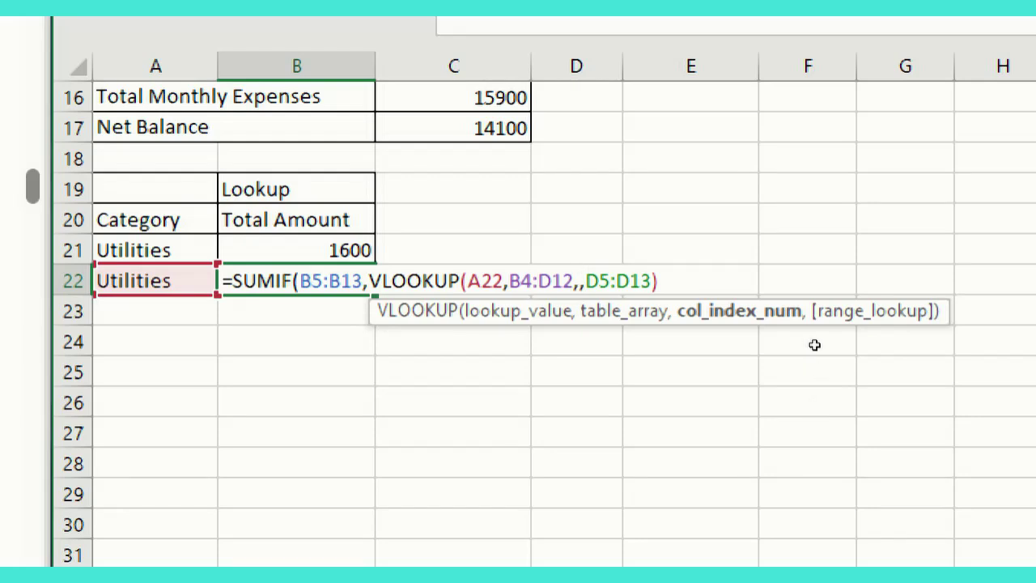
type("1,")
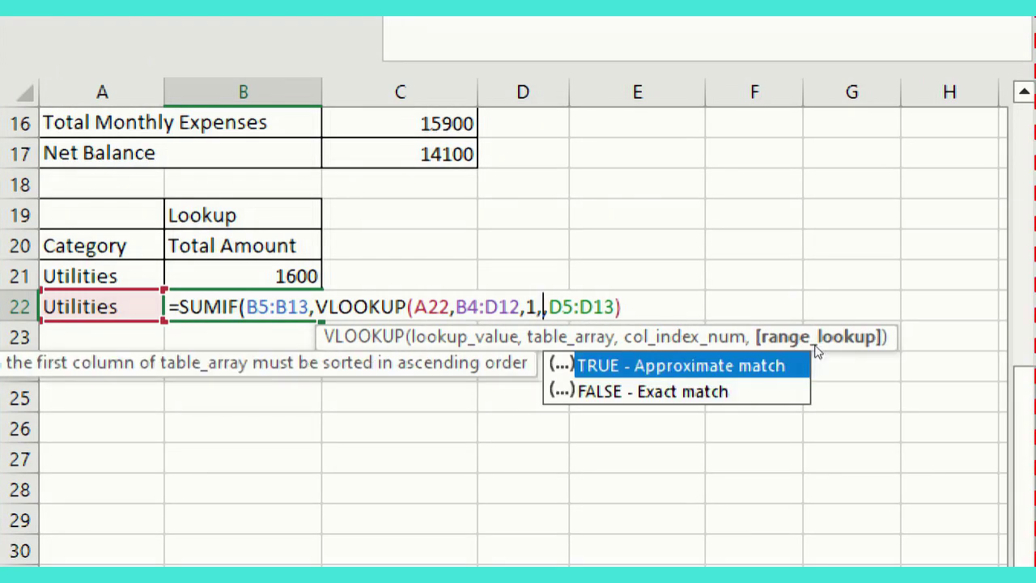
type("0")
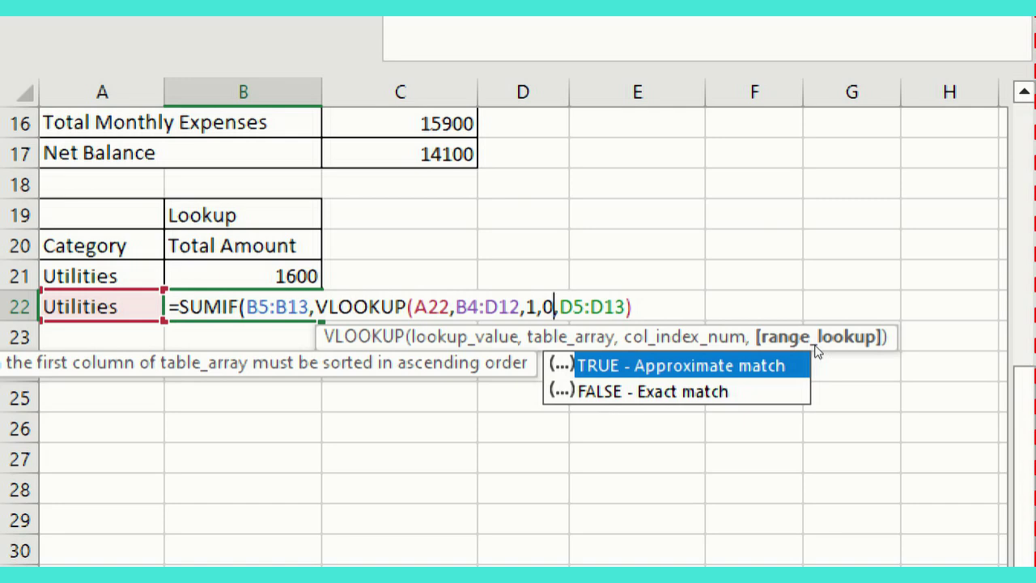
type(")")
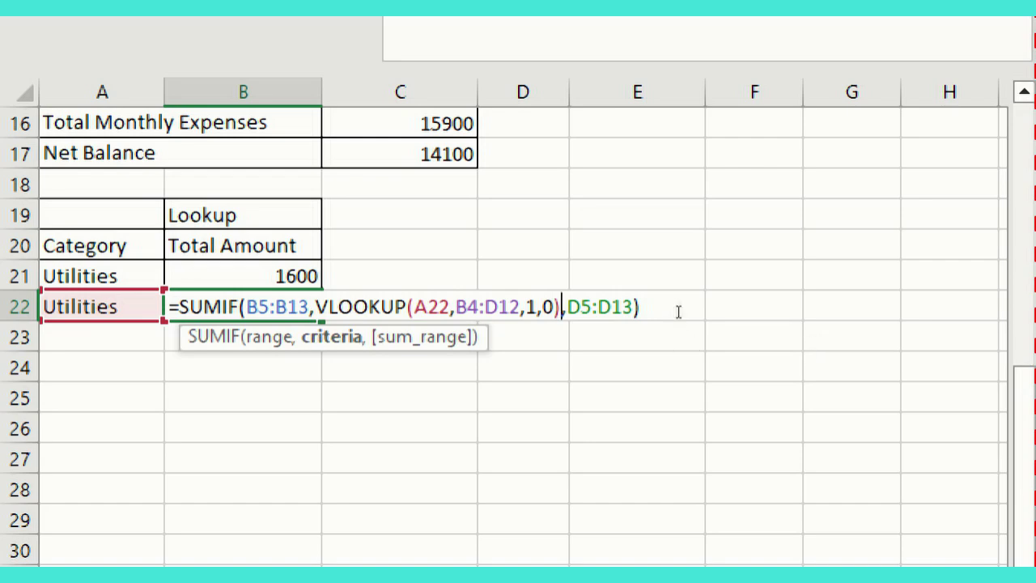
Step: Replace the SUMIF range in the B22 formula with the category cells B4:B12
key("shift+Left")
key("shift+Left")
key("shift+Left")
key("shift+Left")
key("shift+Left")
key("shift+Left")
key("BackSpace")
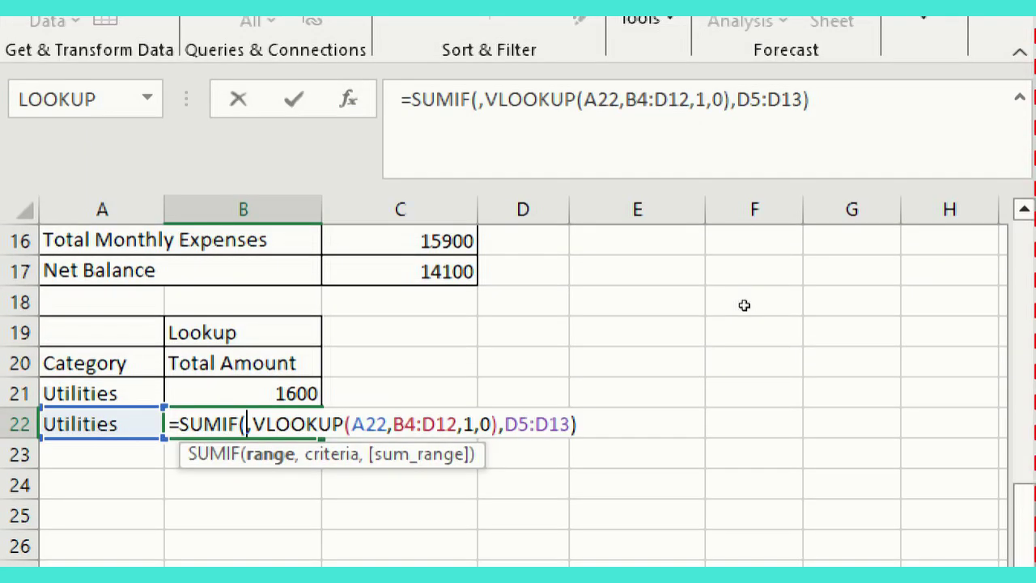
scroll(712, 203, "up", 5)
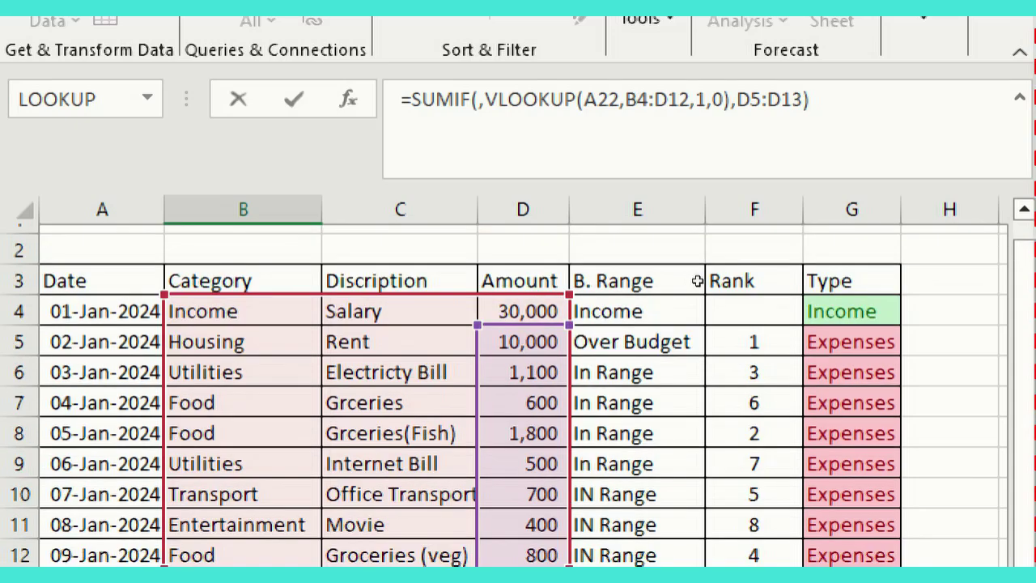
left_click_drag(244, 332, 245, 577)
scroll(802, 498, "down", 2)
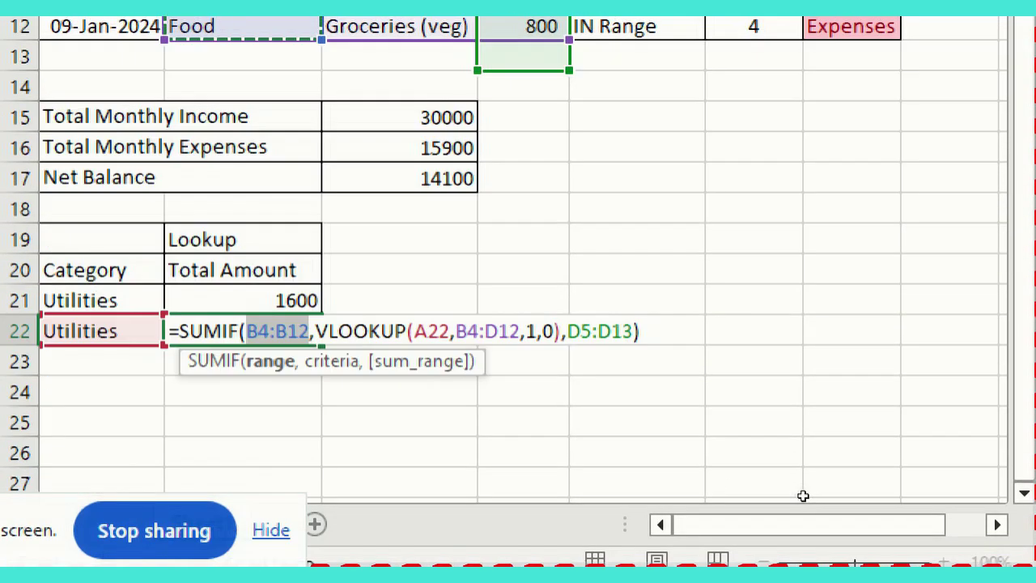
Step: Replace the sum range in the B22 formula with the amount cells D4:D12 and enter the formula
left_click_drag(561, 331, 623, 331)
key("Right")
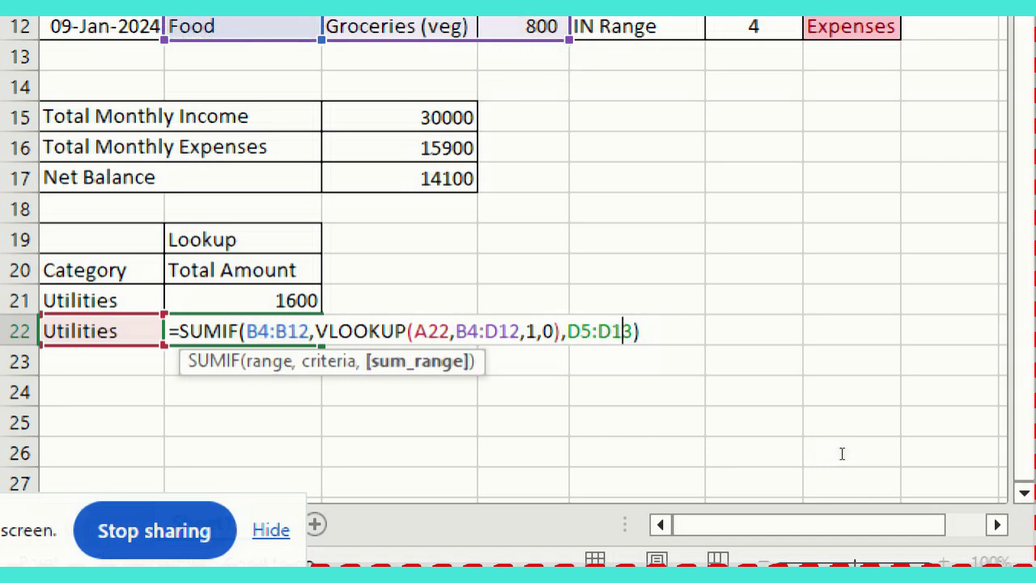
key("BackSpace")
key("BackSpace")
key("BackSpace")
key("BackSpace")
key("BackSpace")
key("BackSpace")
scroll(831, 413, "up", 1)
scroll(831, 414, "up", 2)
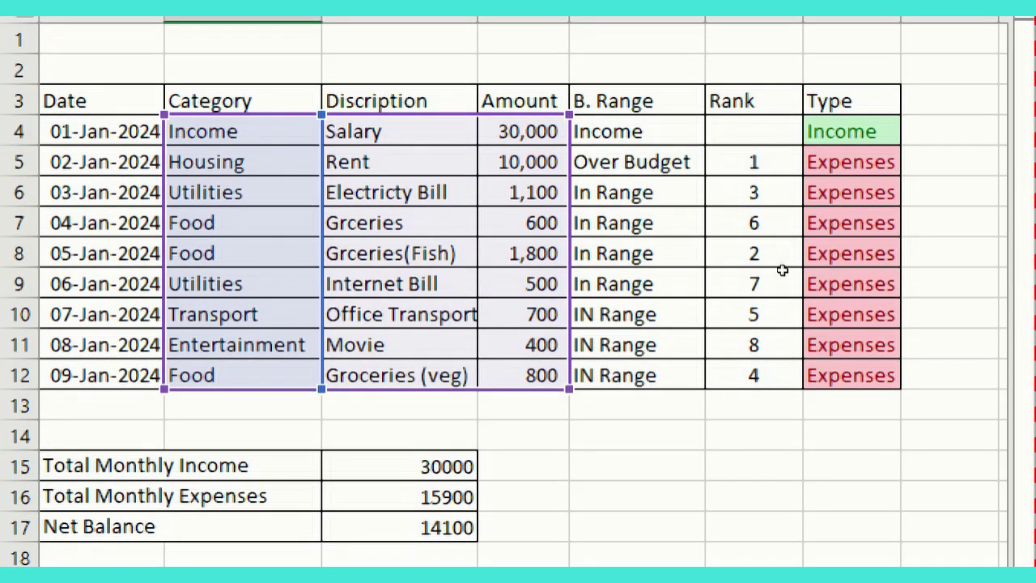
left_click_drag(522, 131, 522, 375)
scroll(850, 515, "down", 2)
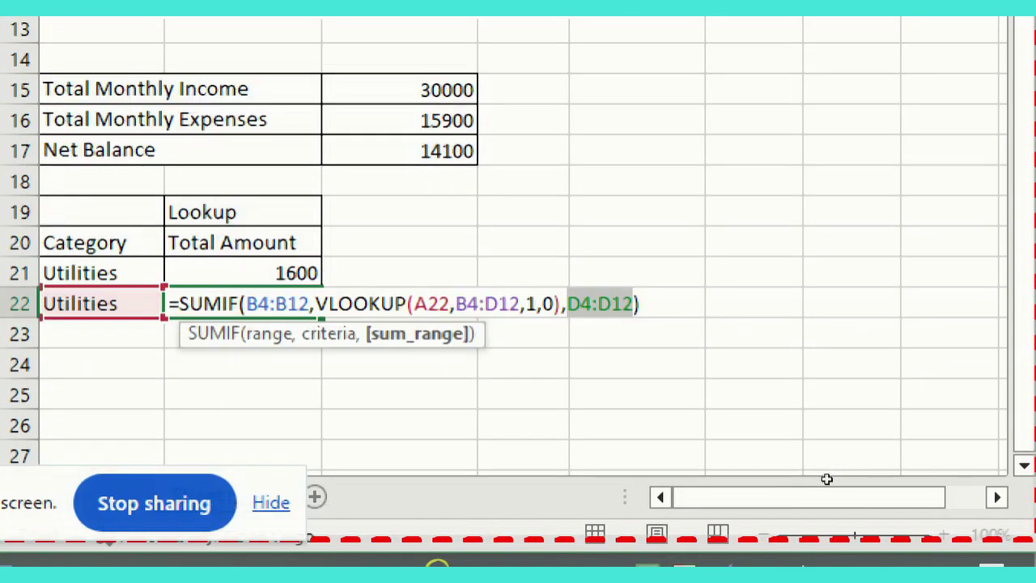
key("Return")
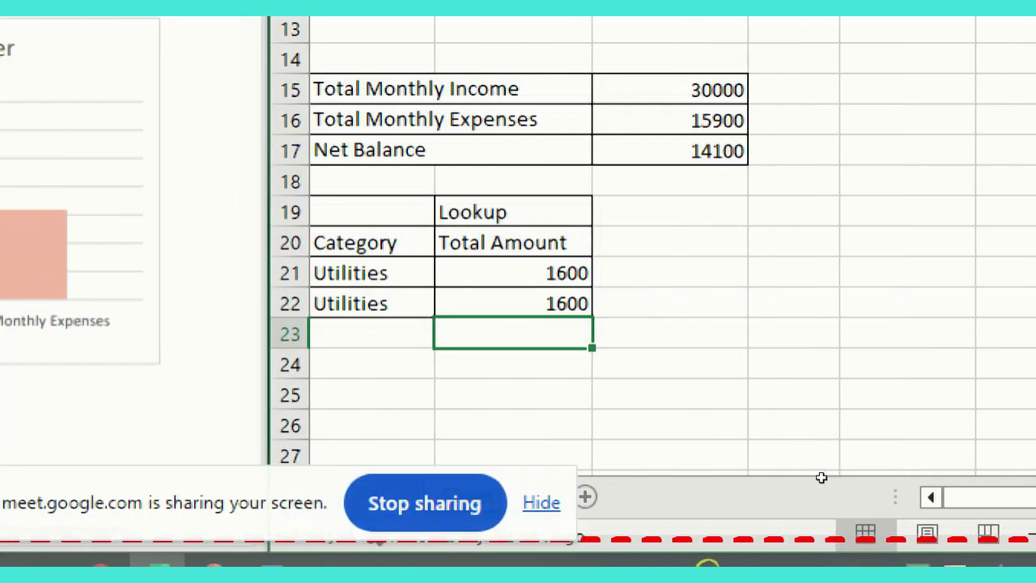
Step: Set the categories in A21 and A22 to Food
key("Up")
key("Up")
key("Left")
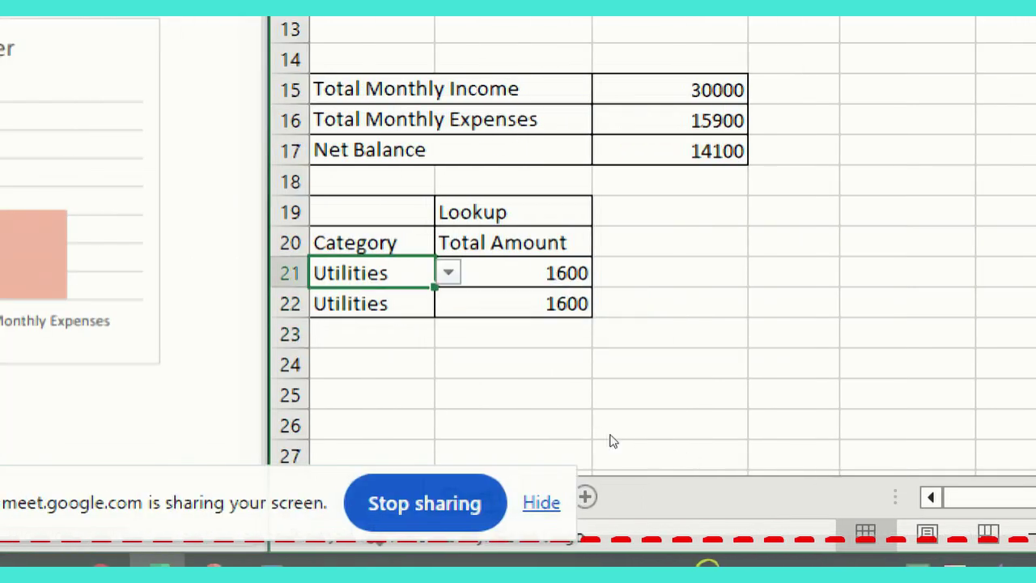
key("alt+Down")
key("Down")
key("Down")
key("Return")
key("Down")
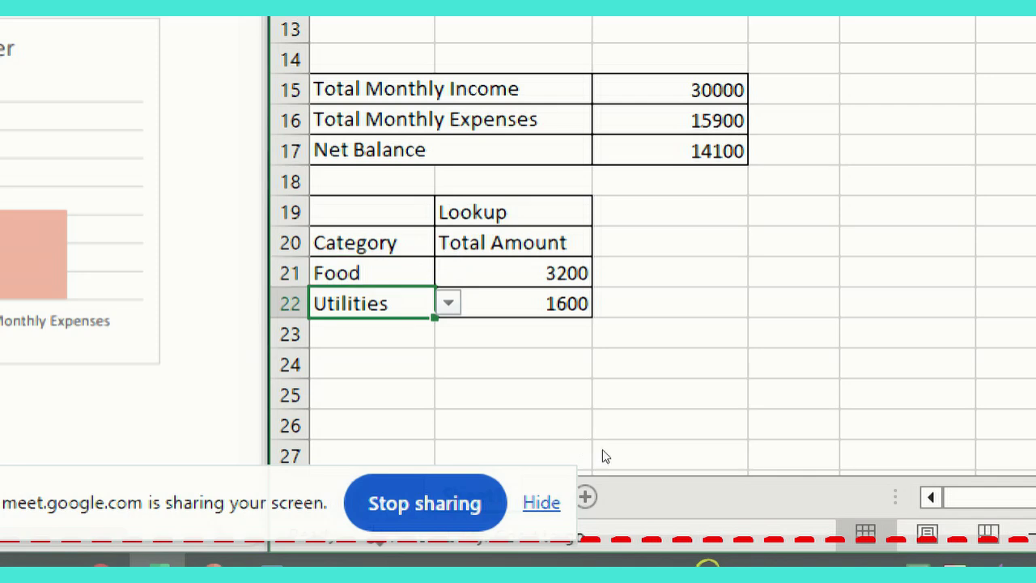
key("alt+Down")
key("Down")
key("Return")
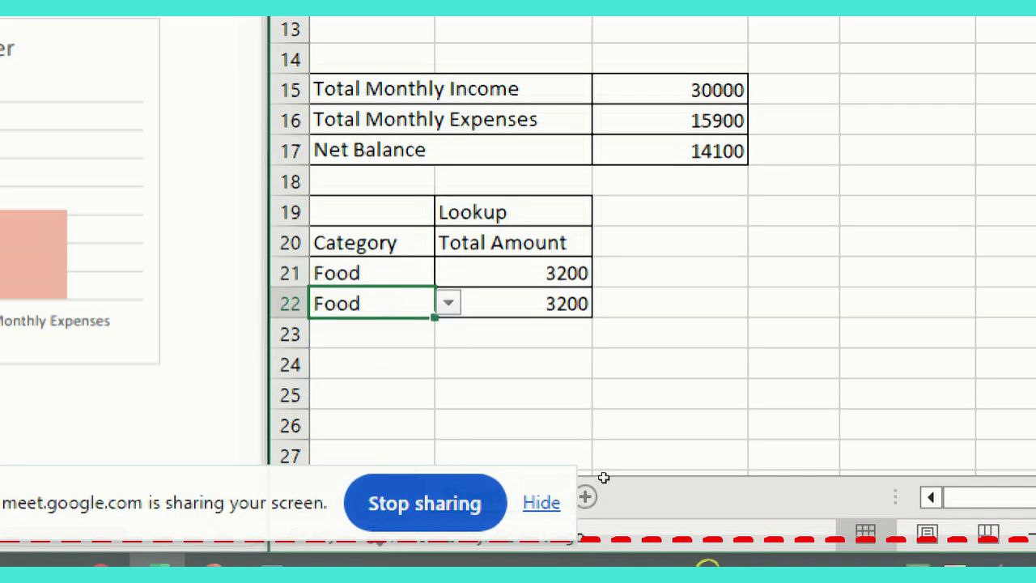
Step: Compare the plain SUMIF formula in B21 with the SUMIF and nested VLOOKUP formula in B22
key("Right")
key("Up")
key("F2")
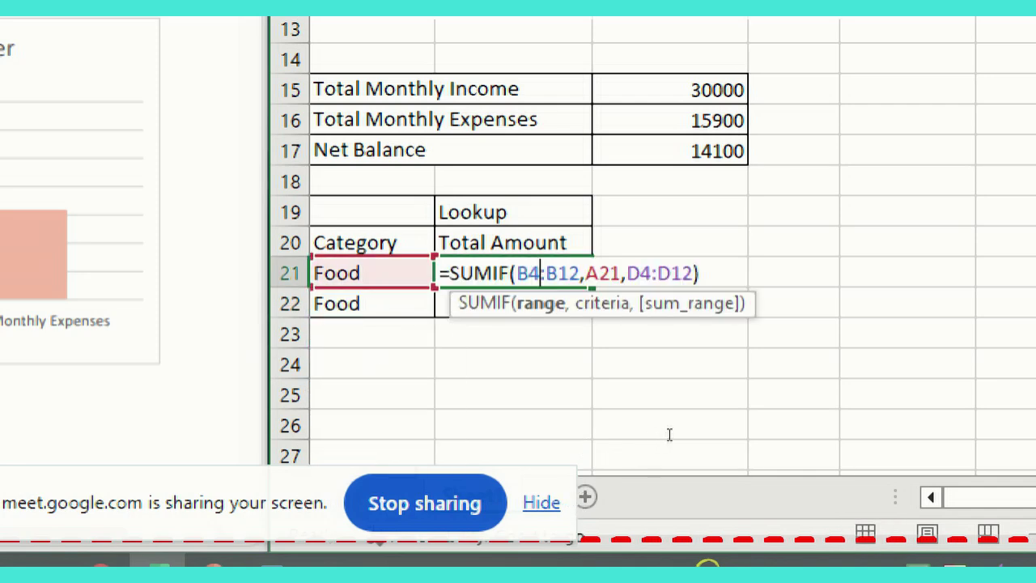
key("Return")
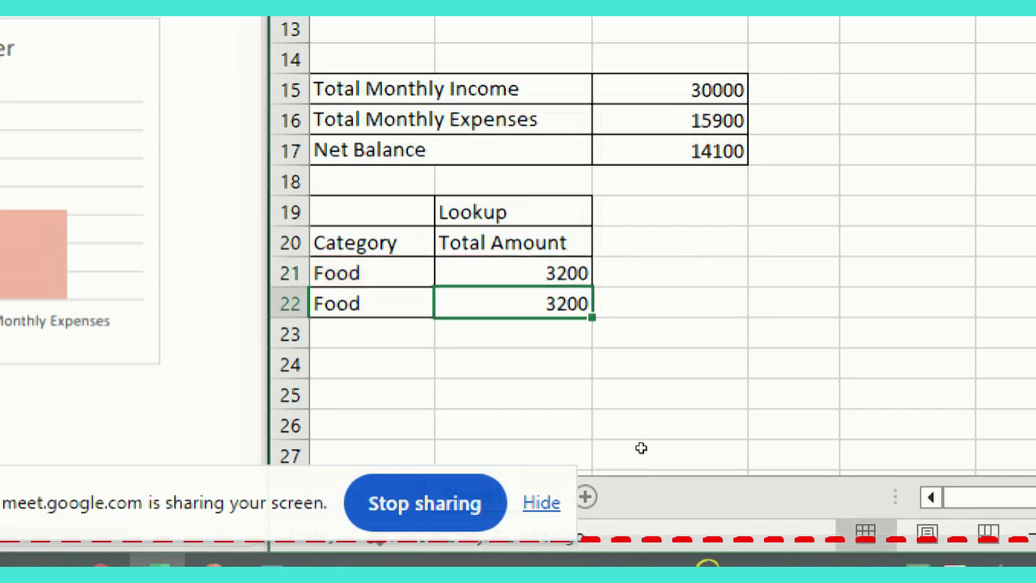
key("F2")
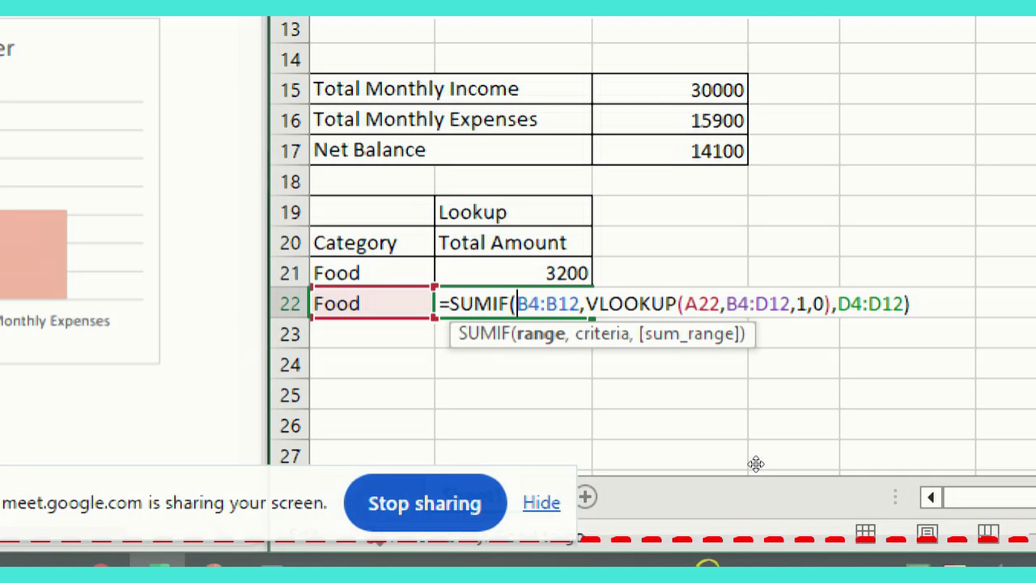
key("Return")
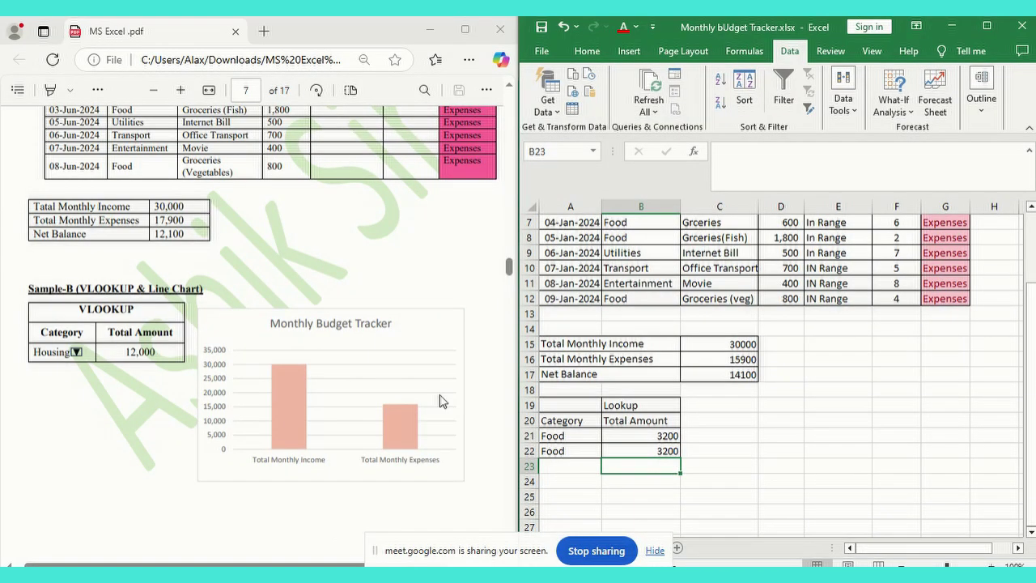
scroll(389, 369, "up", 5)
scroll(387, 381, "down", 5)
scroll(296, 452, "up", 5)
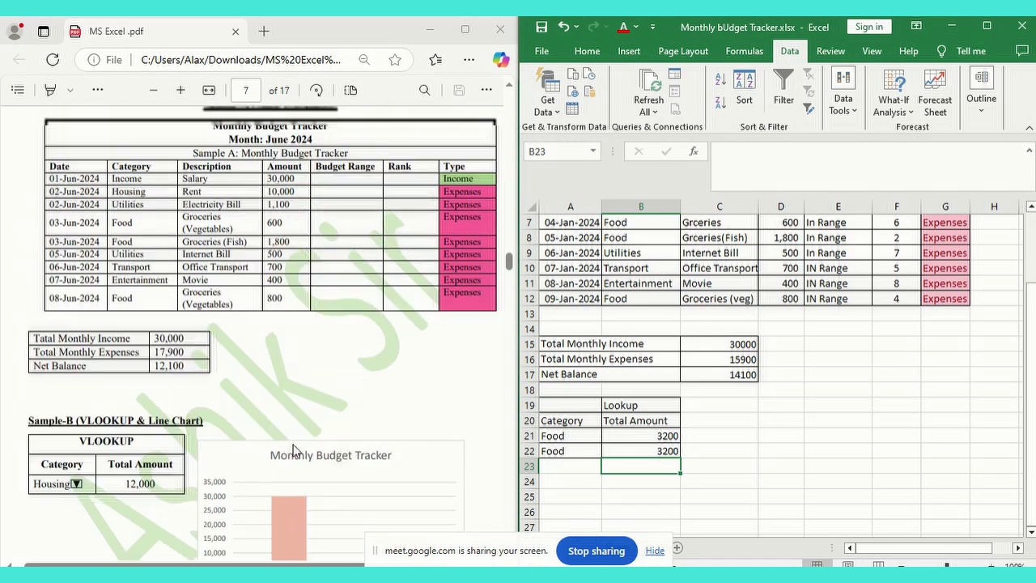
scroll(292, 443, "up", 2)
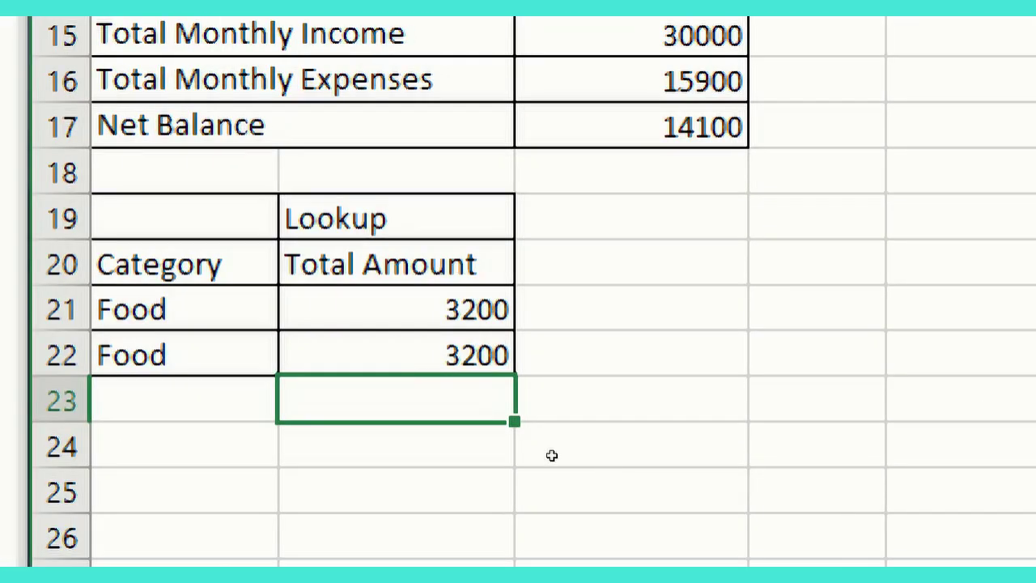
Step: Clear cell B22 and start a SUMIF formula there with the category cells B4:B12 as its range
key("Up")
key("Delete")
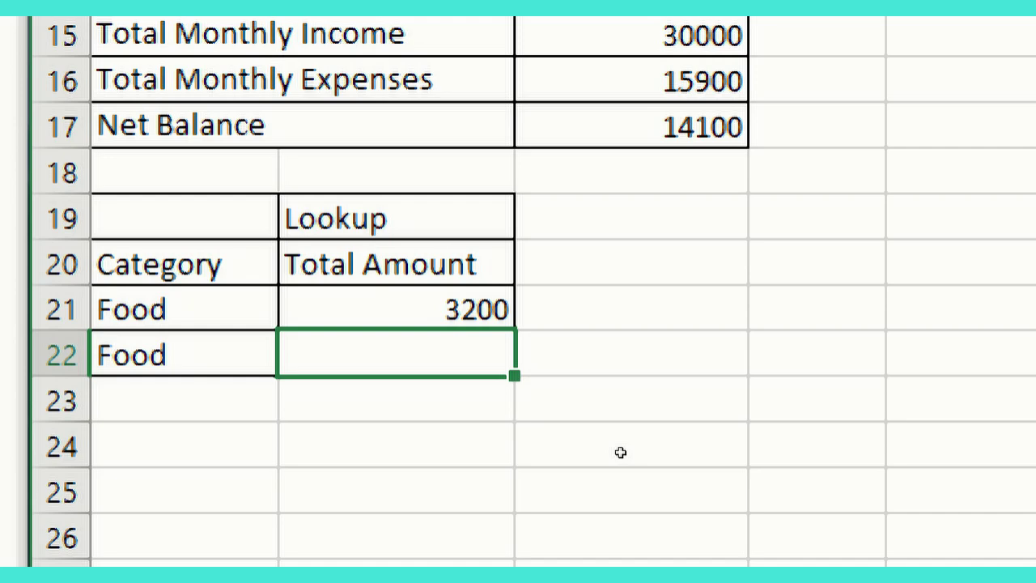
type("=")
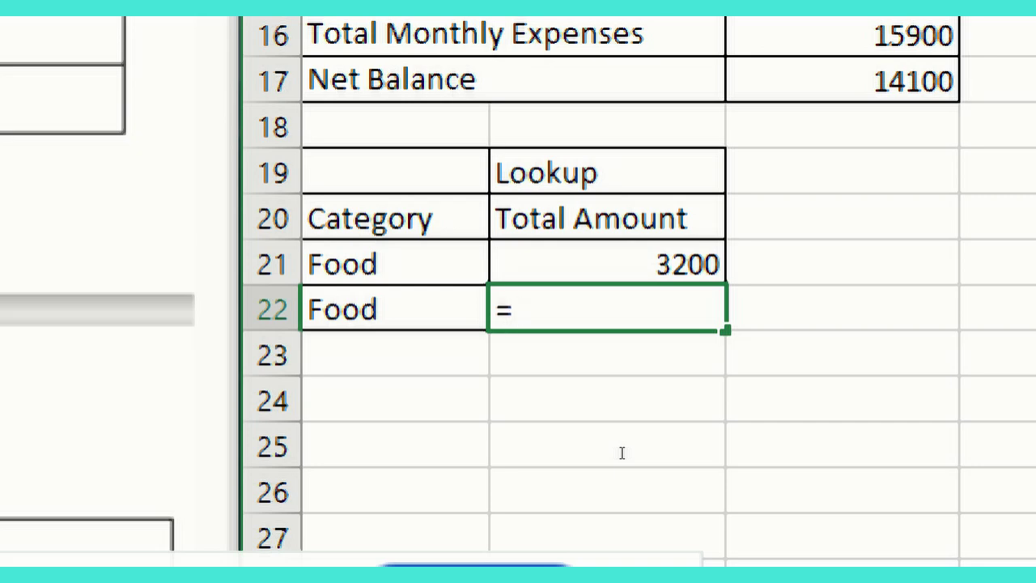
type("sumif")
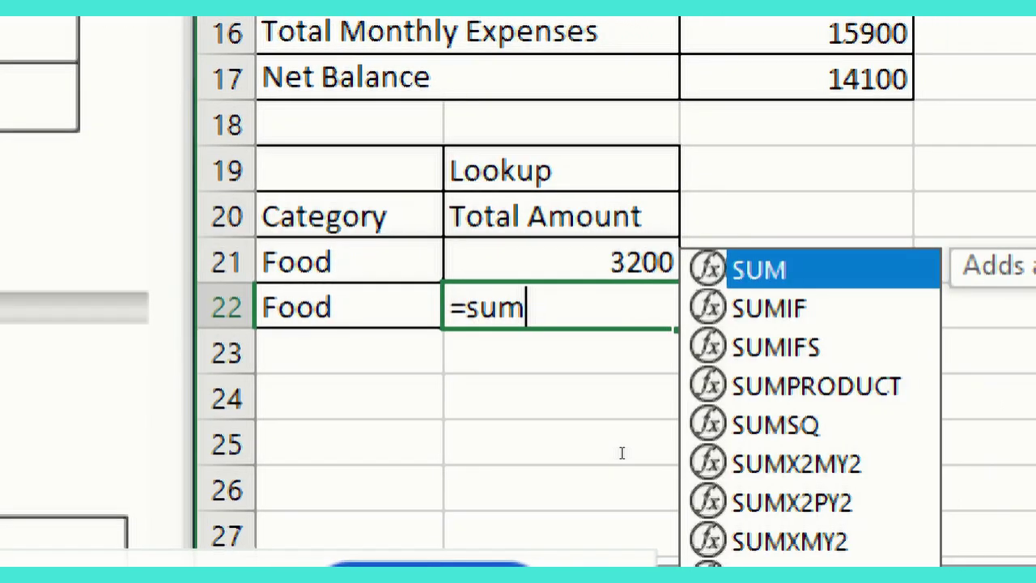
key("Tab")
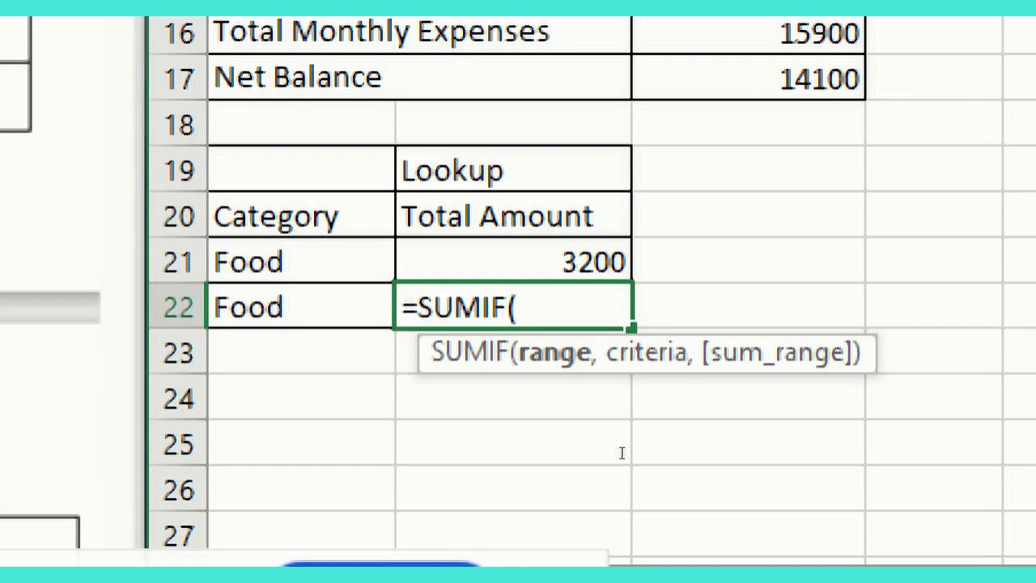
scroll(670, 440, "up", 2)
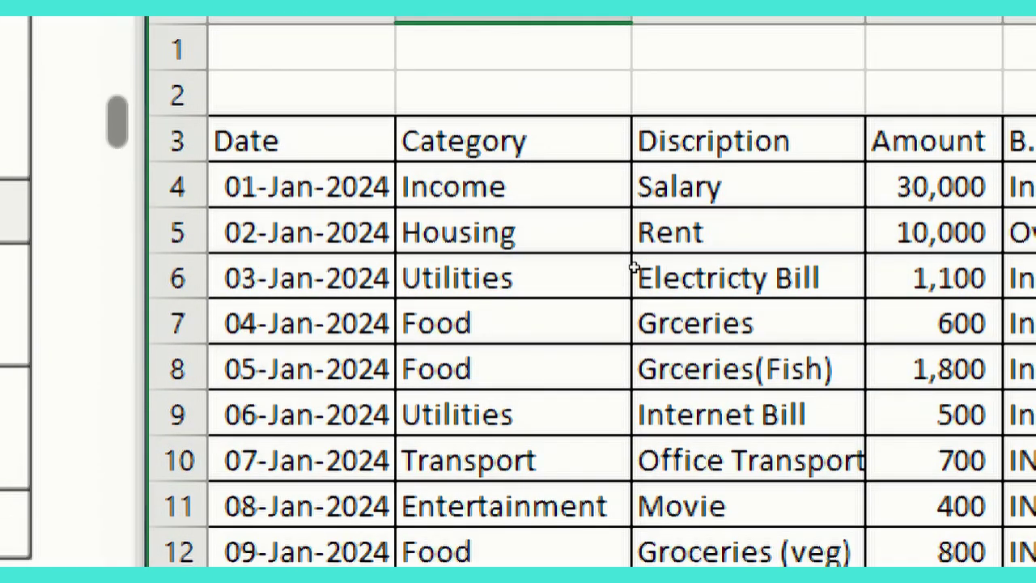
left_click_drag(518, 187, 518, 552)
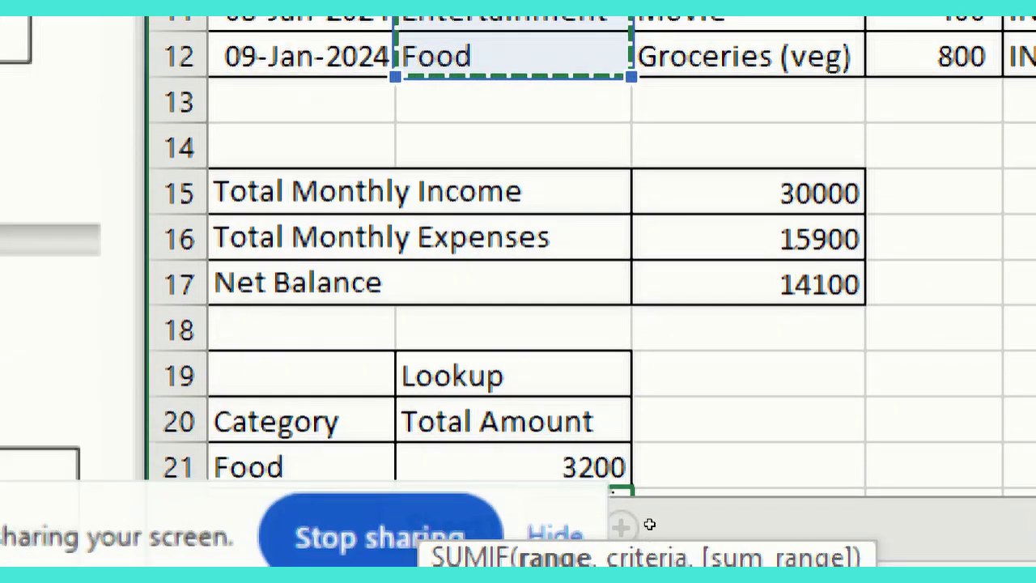
scroll(676, 480, "down", 1)
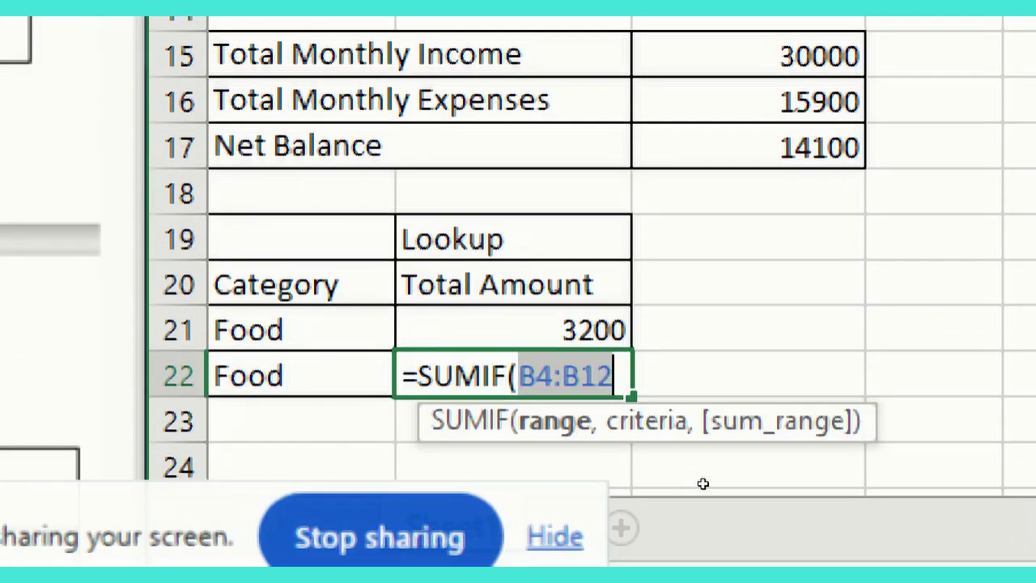
Step: Nest a VLOOKUP as the SUMIF criteria in B22, with A22 as lookup value and B4:E12 as table array
type(",vlo")
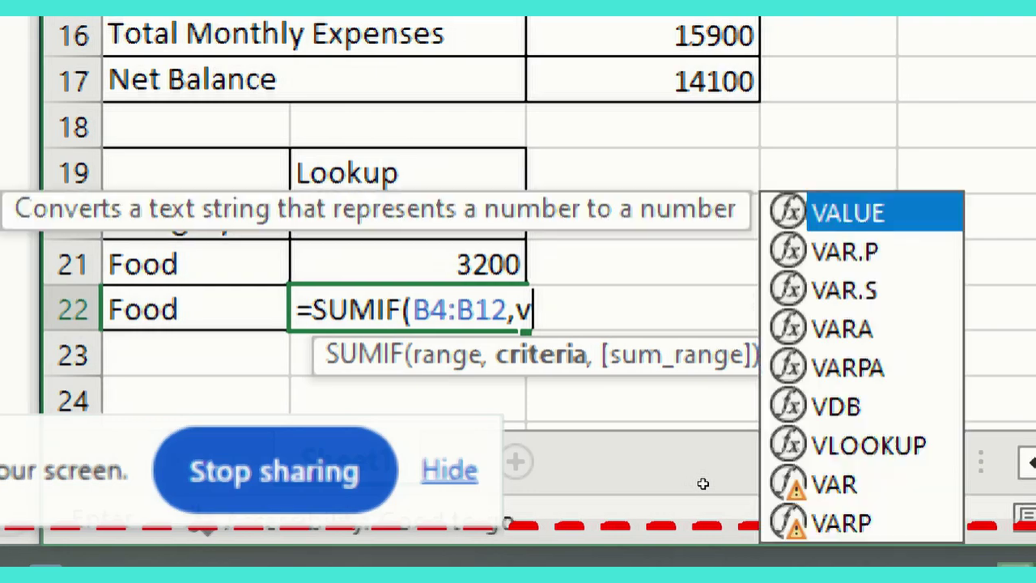
key("Tab")
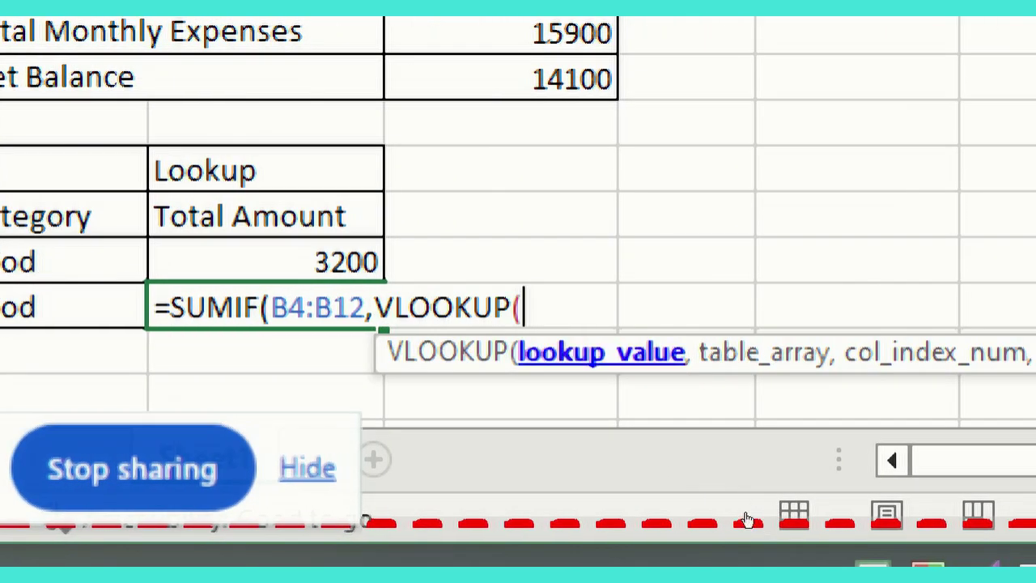
key("Left")
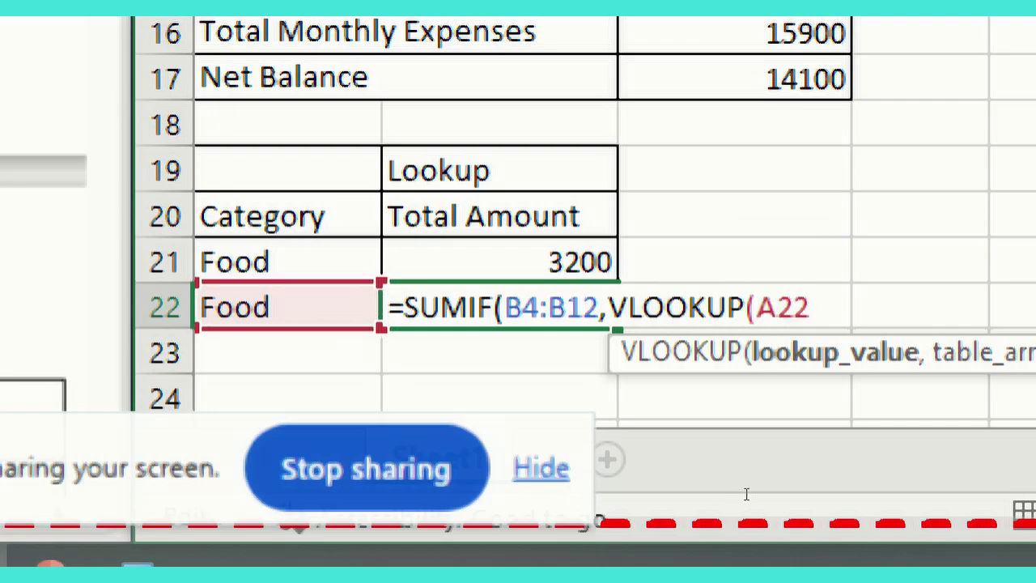
type(",")
scroll(648, 470, "up", 1)
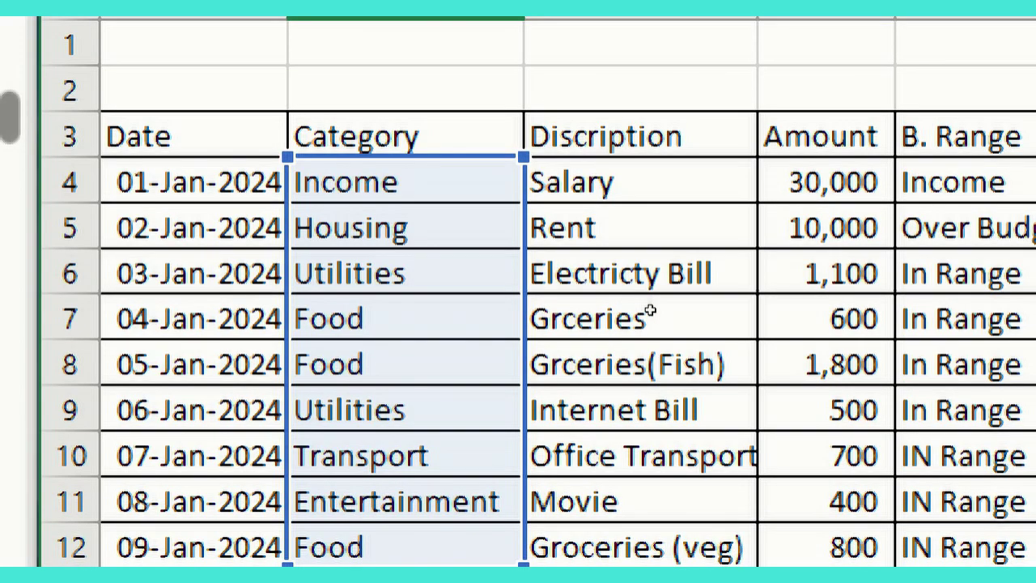
left_click_drag(405, 182, 963, 547)
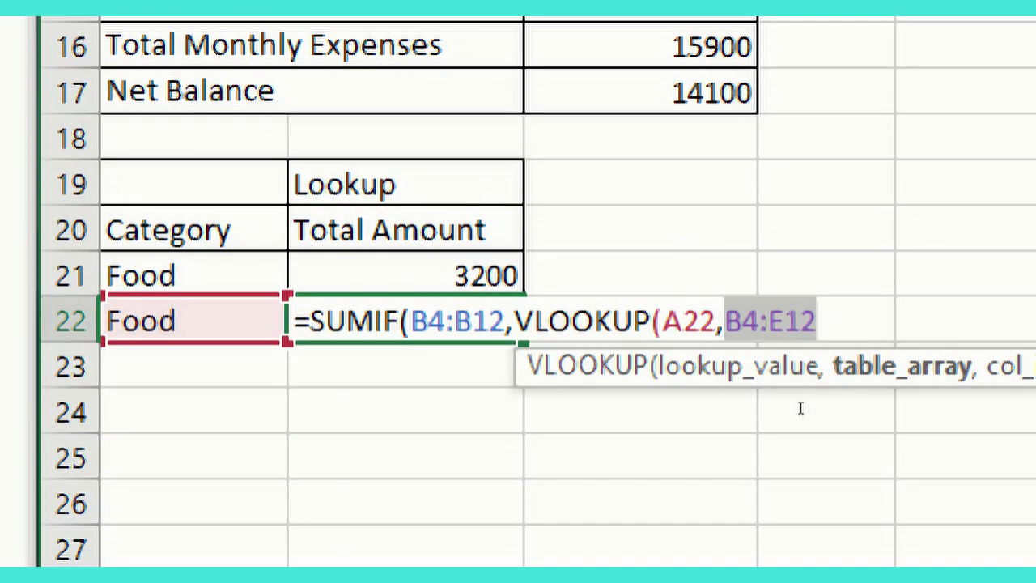
left_click(795, 408)
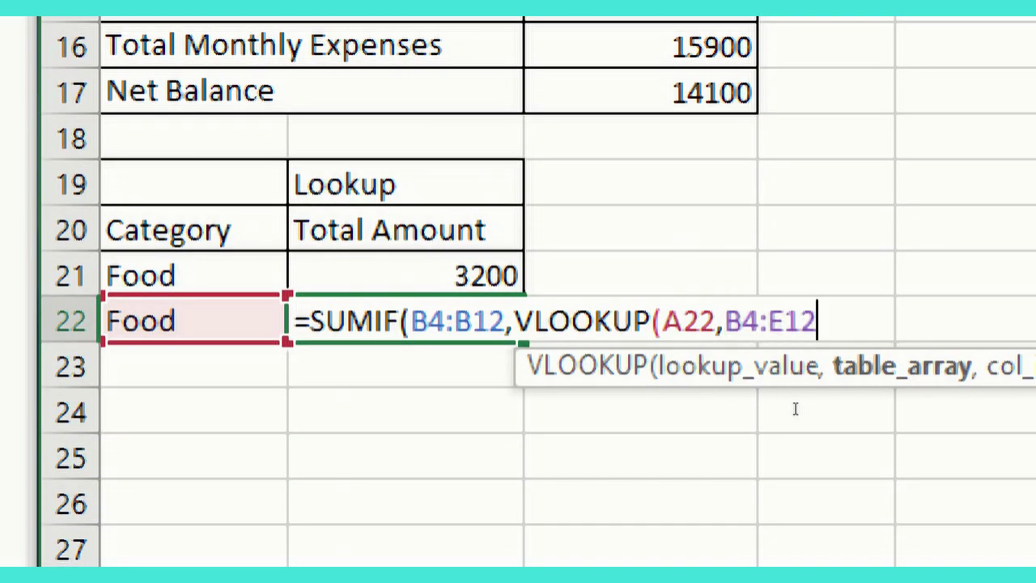
Step: Complete the nested VLOOKUP in B22 with column index 1 and exact match 0
type(",")
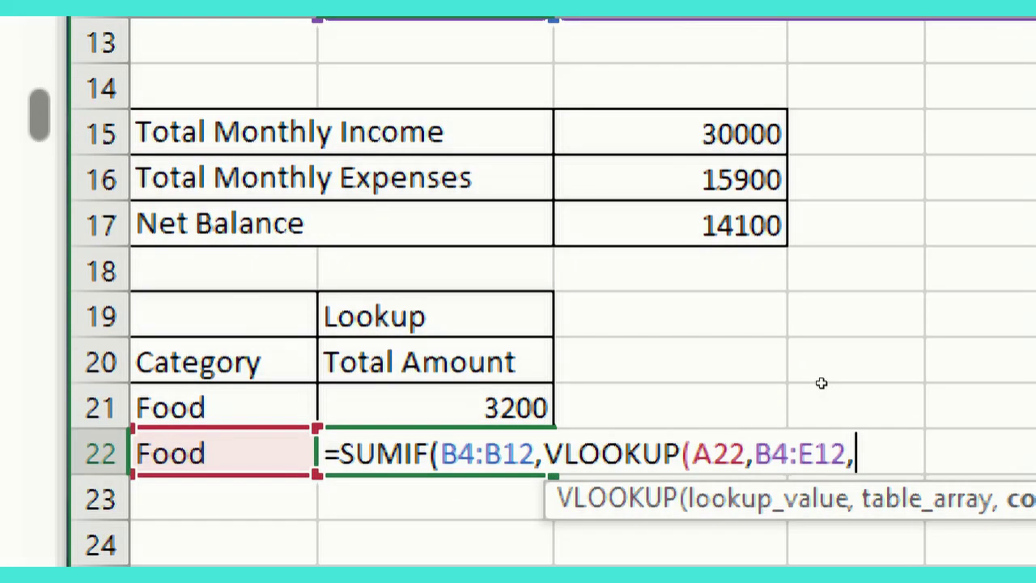
type("1")
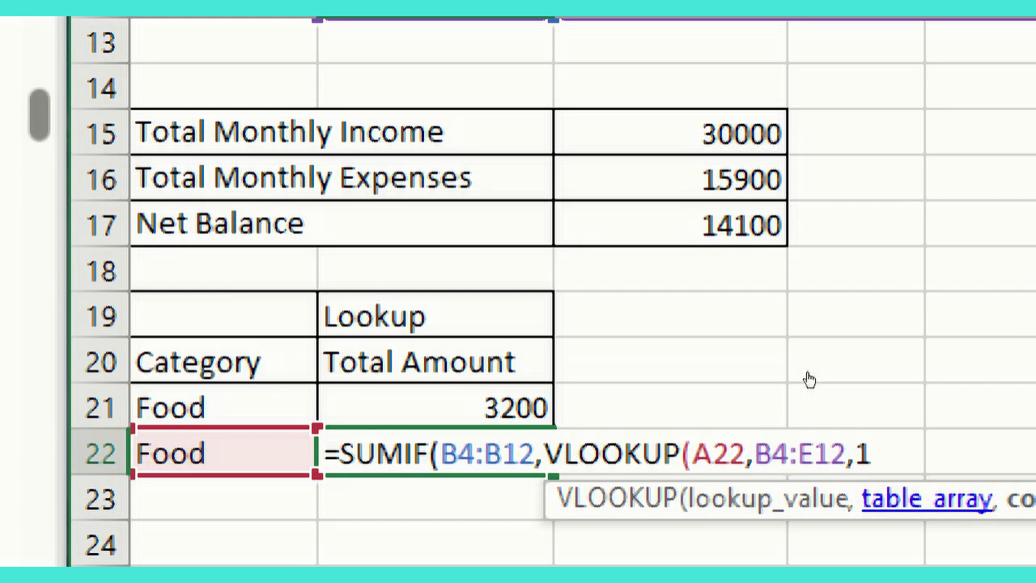
type(",0")
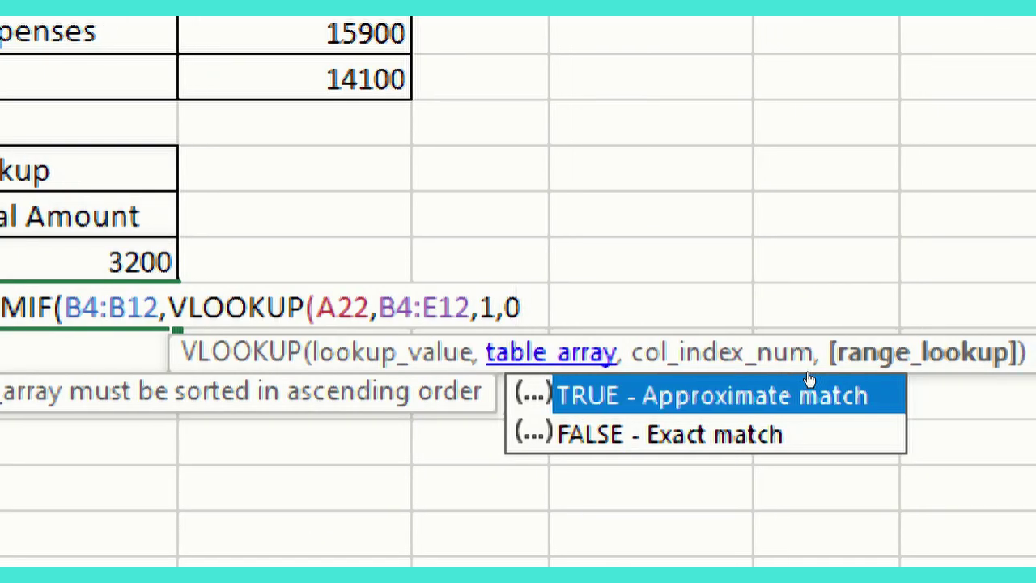
type(")")
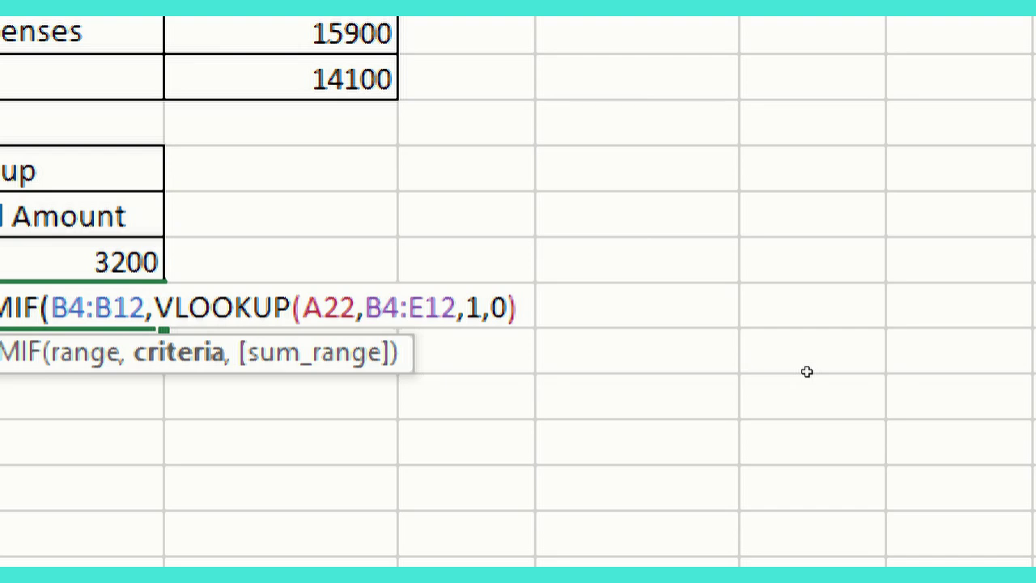
Step: Add the amount cells D4:D12 as the sum range of the B22 formula and enter it
type(",")
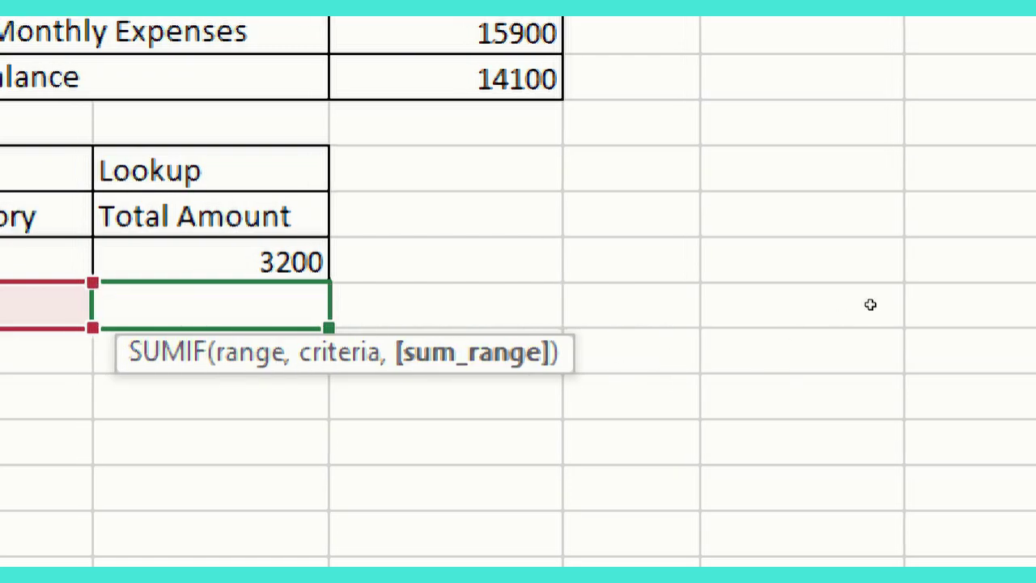
scroll(866, 296, "up", 4)
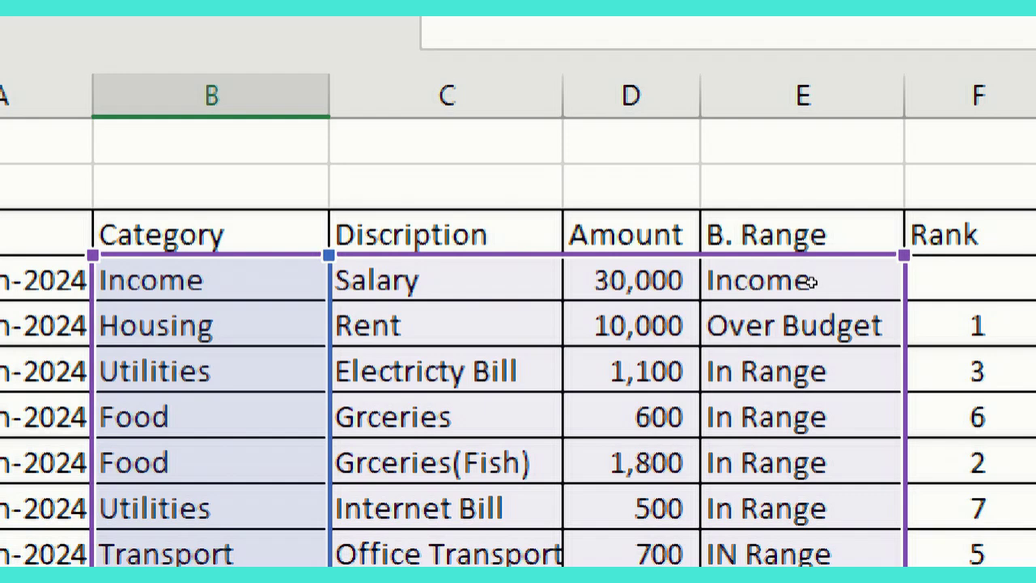
left_click_drag(793, 267, 793, 577)
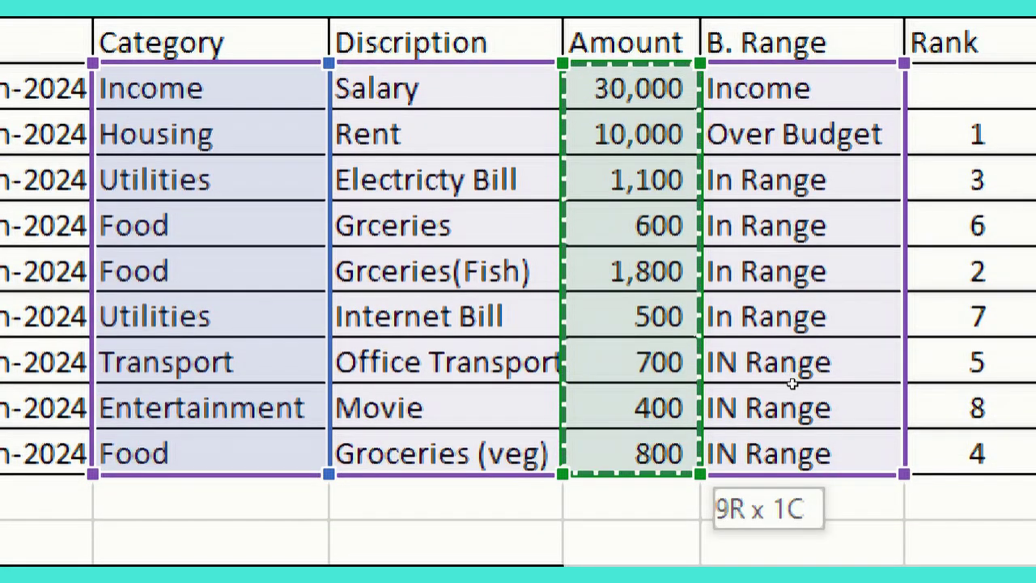
left_click_drag(792, 383, 791, 386)
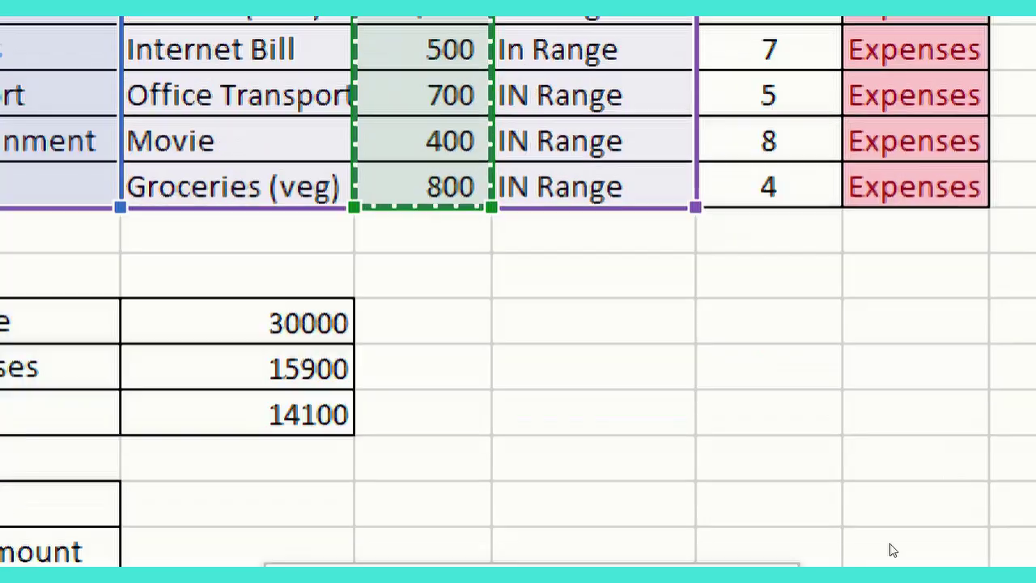
scroll(682, 479, "down", 2)
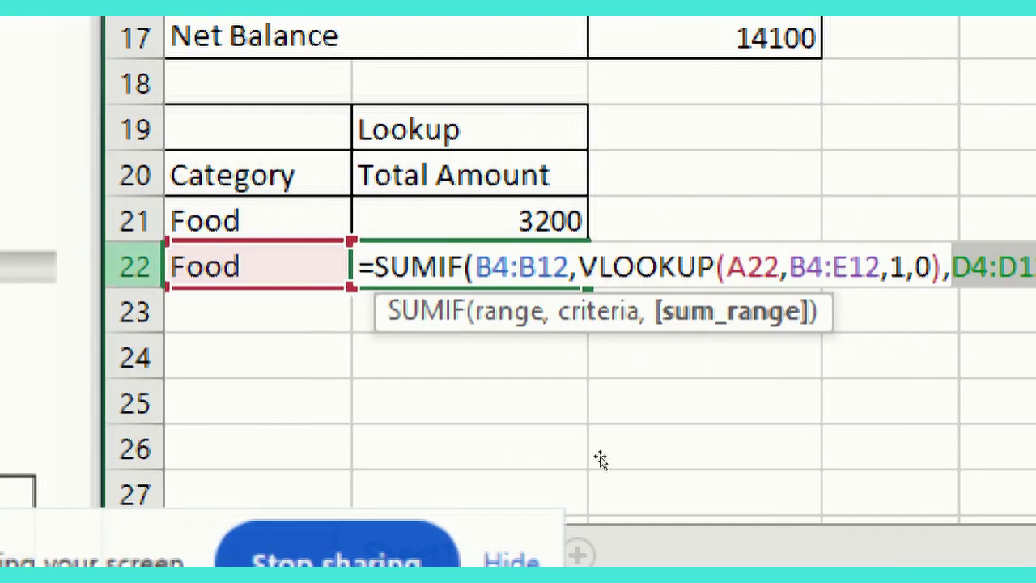
type(")")
key("Return")
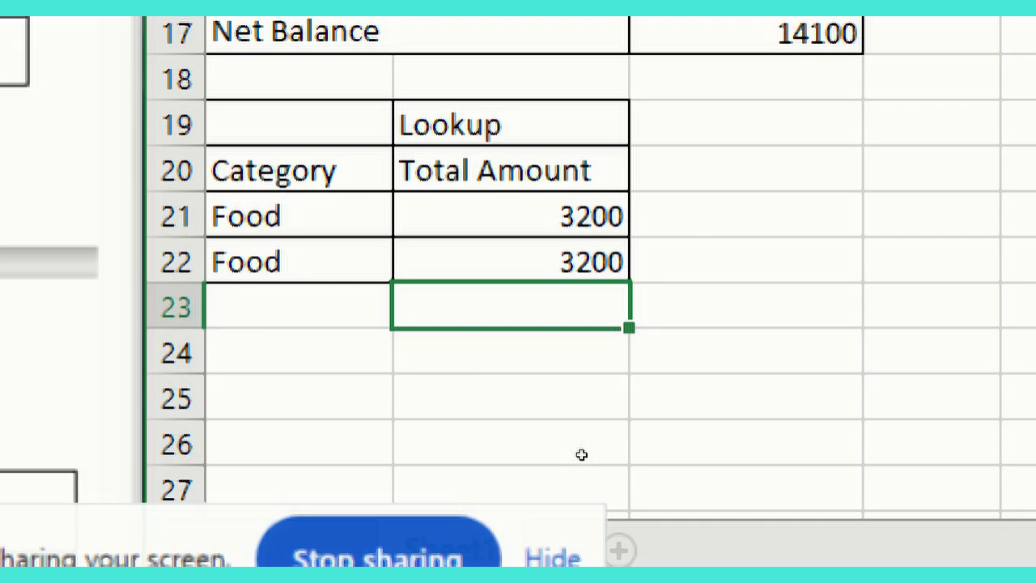
Step: Change the category in A21 to Housing using its dropdown list
key("Left")
key("Up")
key("Up")
key("alt+Down")
key("Up")
key("Up")
key("Return")
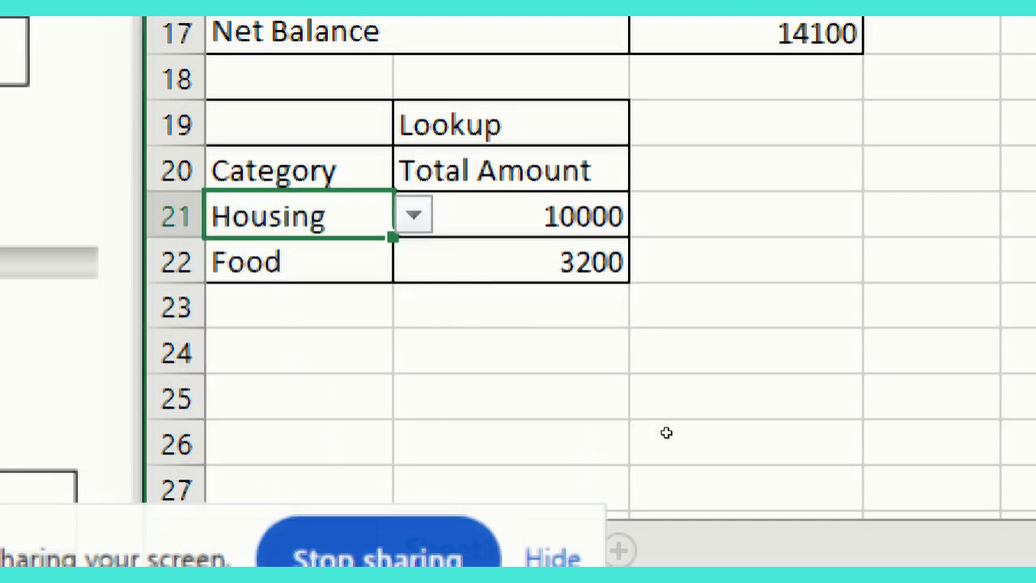
Step: Check the formula in B22 and change the category in A22 to Housing
key("Down")
key("Right")
key("F2")
key("Return")
key("Up")
key("Left")
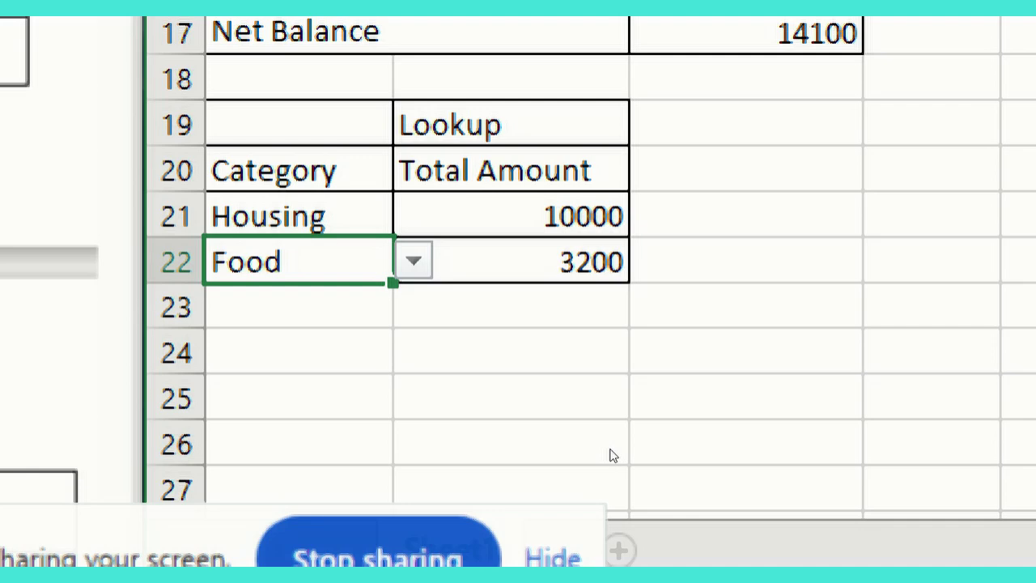
key("alt+Down")
key("Down")
key("Up")
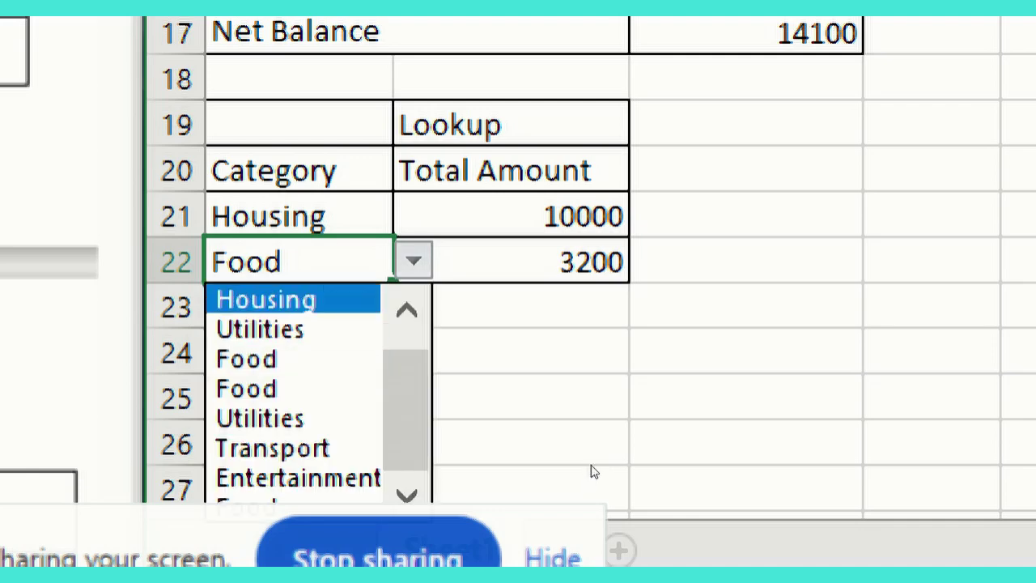
key("Return")
key("Down")
key("Down")
key("Right")
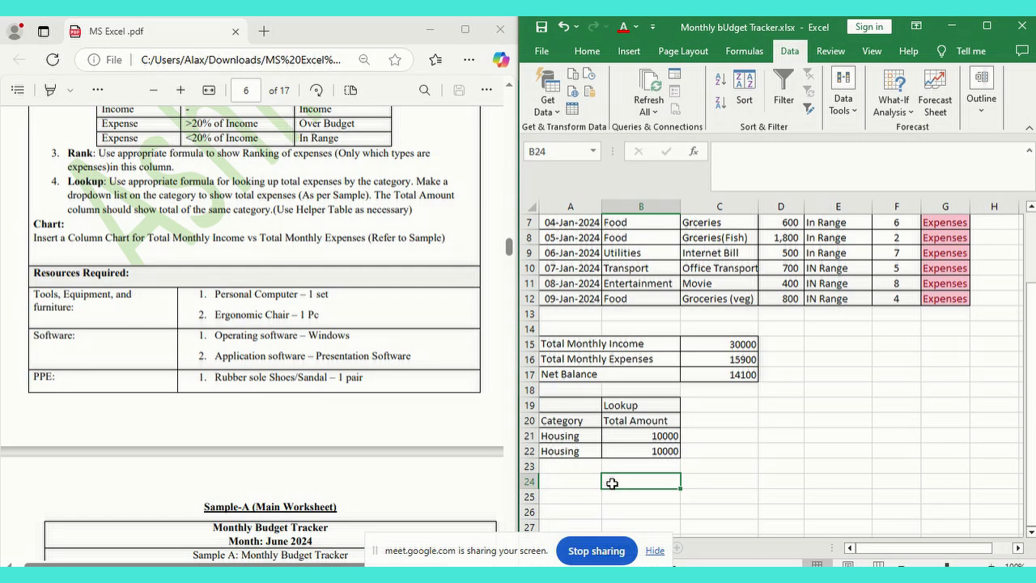
Step: Switch to the assignment PDF and examine its sample worksheet, sample column chart, and Lookup and Chart instructions
scroll(404, 455, "down", 4)
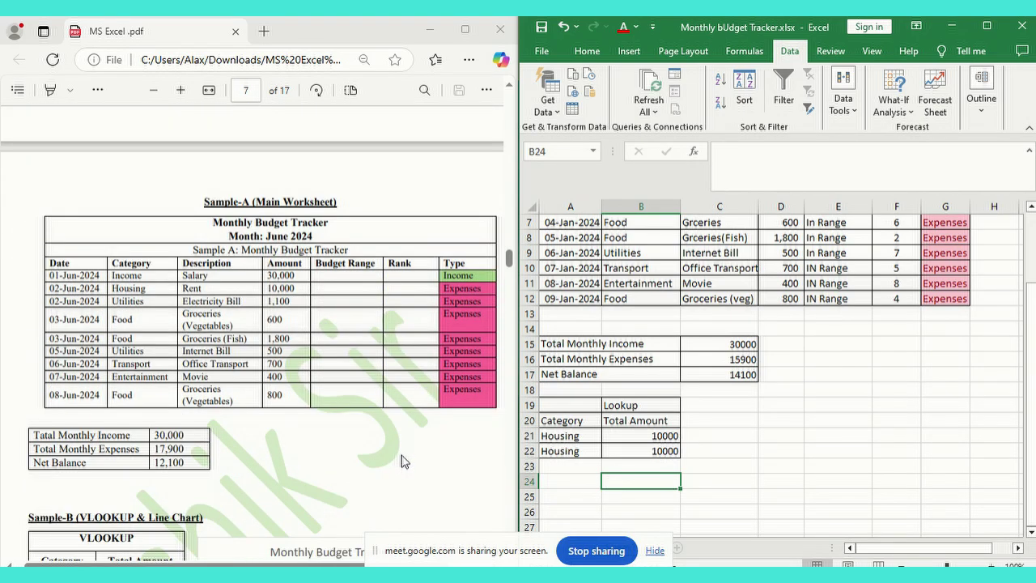
scroll(404, 461, "down", 3)
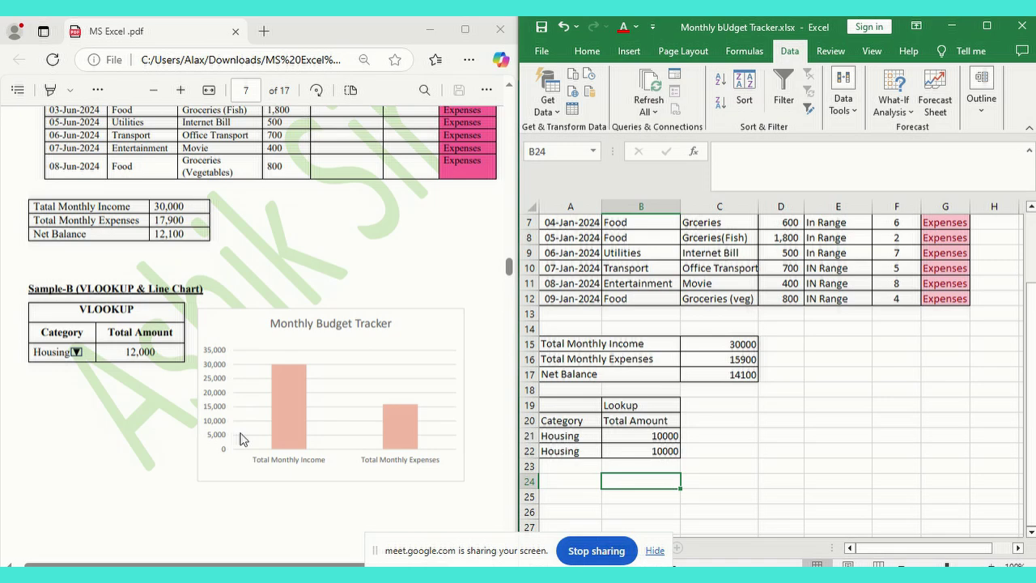
scroll(241, 439, "up", 8)
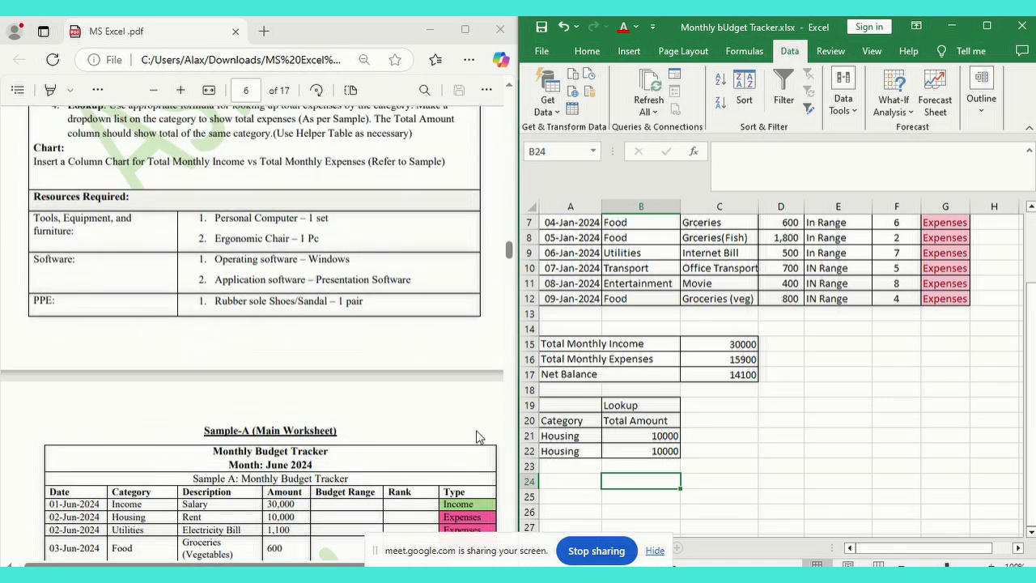
scroll(620, 404, "up", 2)
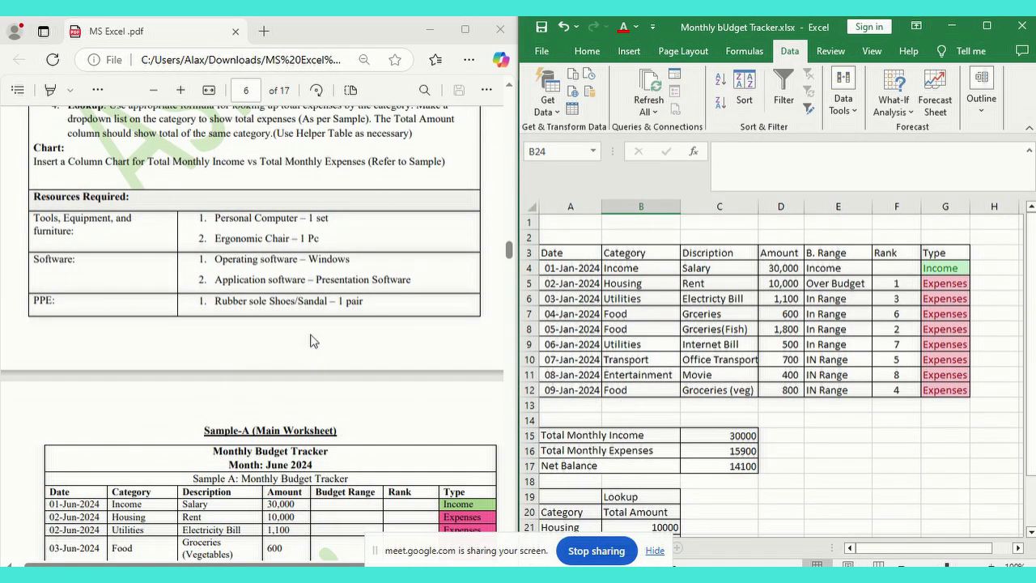
scroll(314, 341, "up", 3)
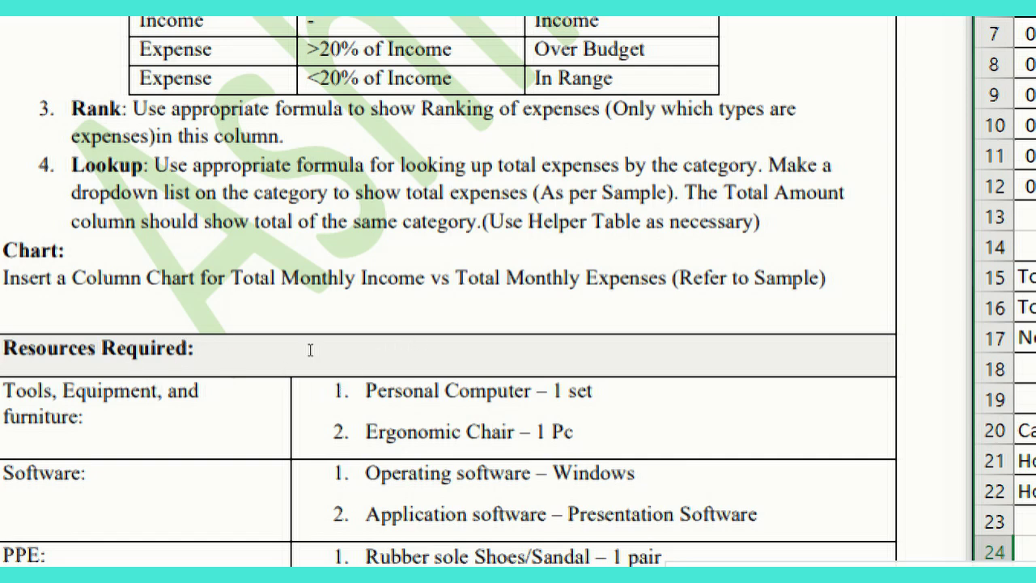
left_click_drag(375, 351, 417, 370)
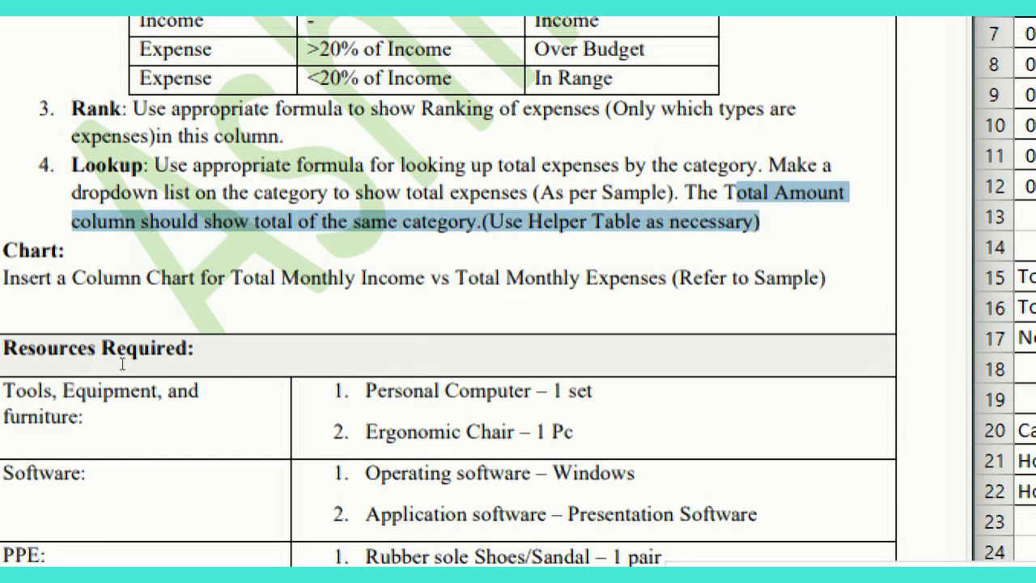
left_click_drag(171, 367, 270, 364)
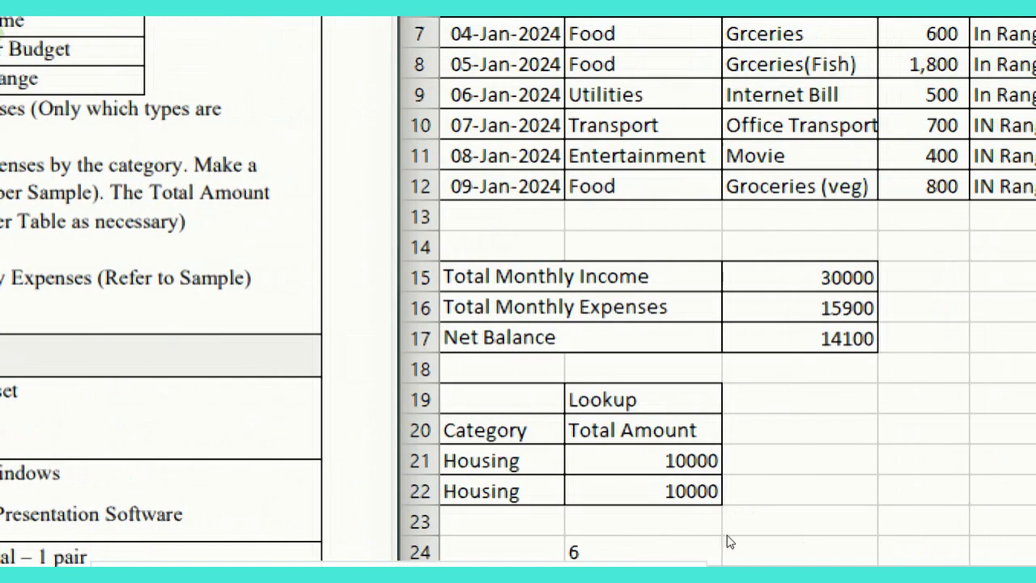
left_click(590, 484)
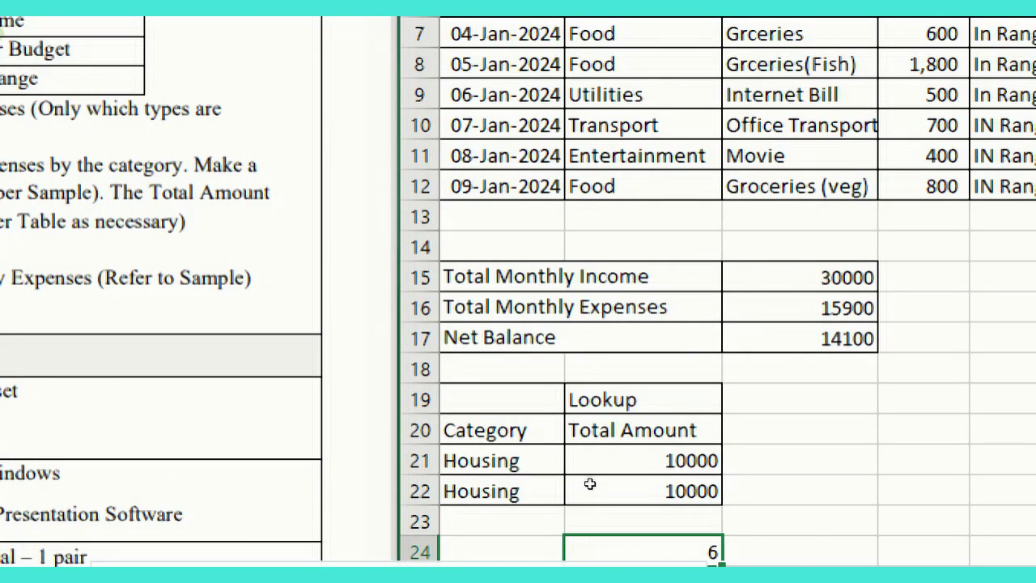
Step: Examine the category and description entries of the budget table, comparing the Food rows with the other expense rows
left_click(538, 463)
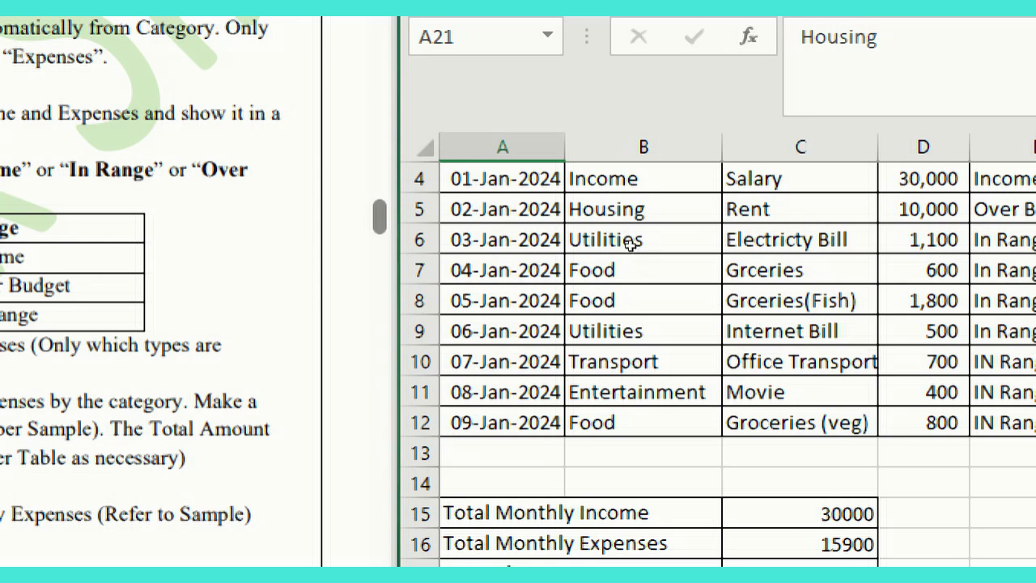
left_click(631, 245)
left_click(638, 308)
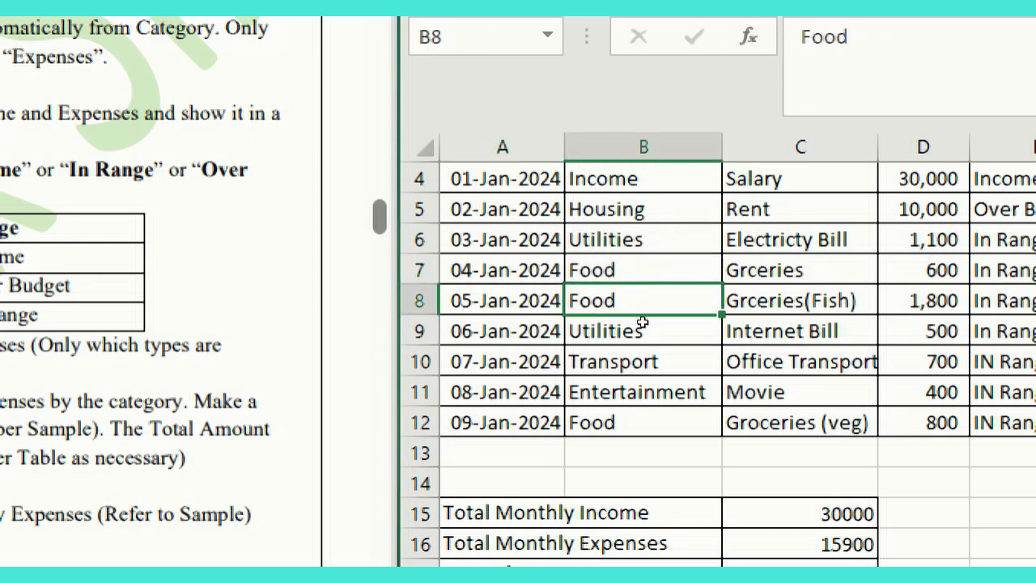
left_click(626, 269)
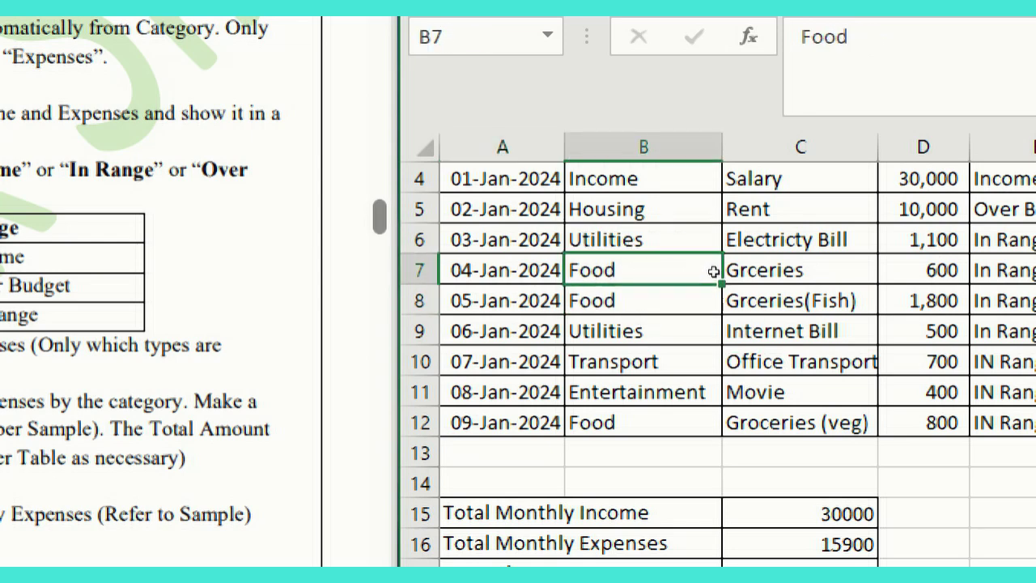
key("Right")
key("Down")
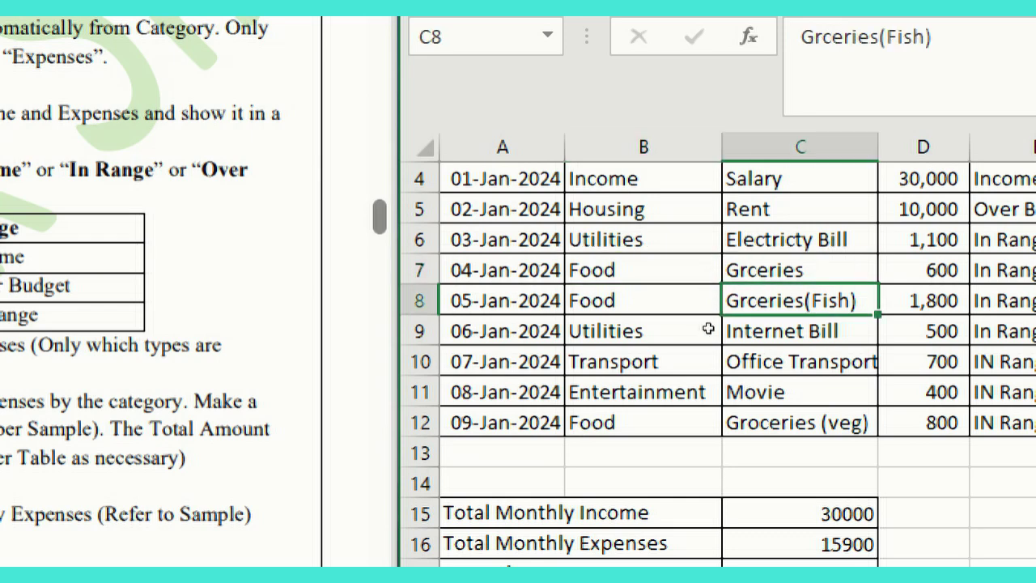
key("ctrl+Down")
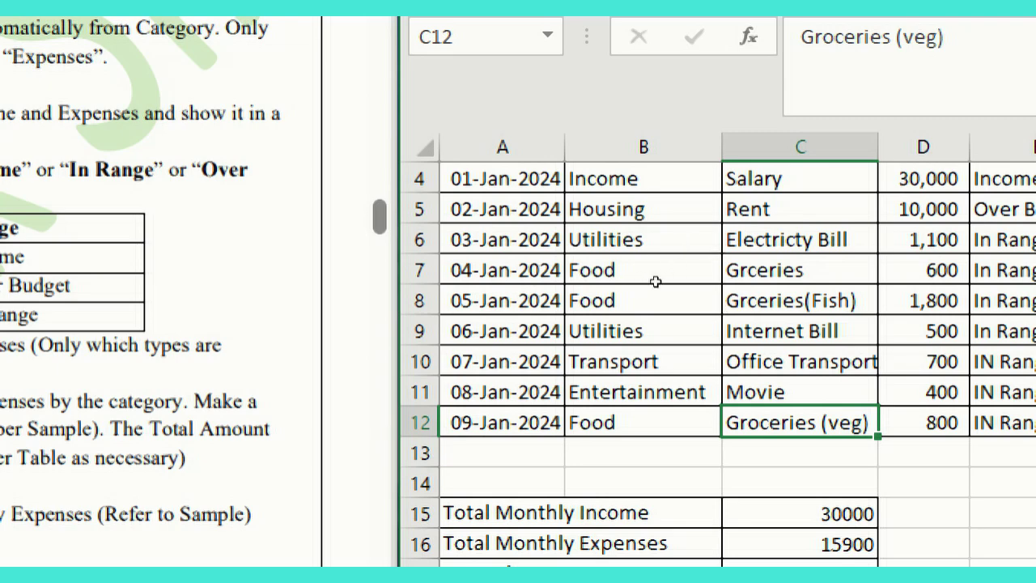
scroll(704, 275, "up", 1)
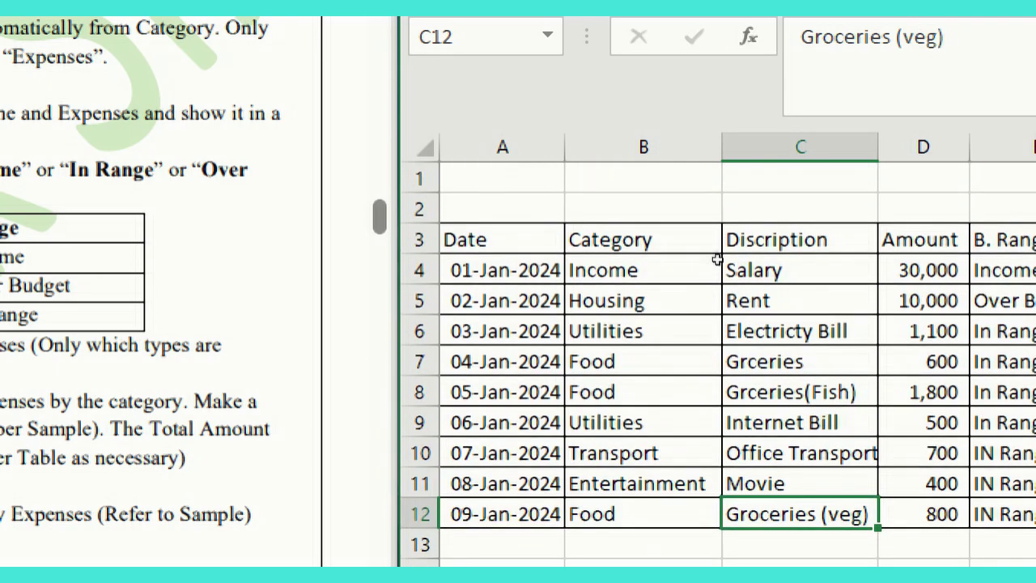
left_click(638, 360)
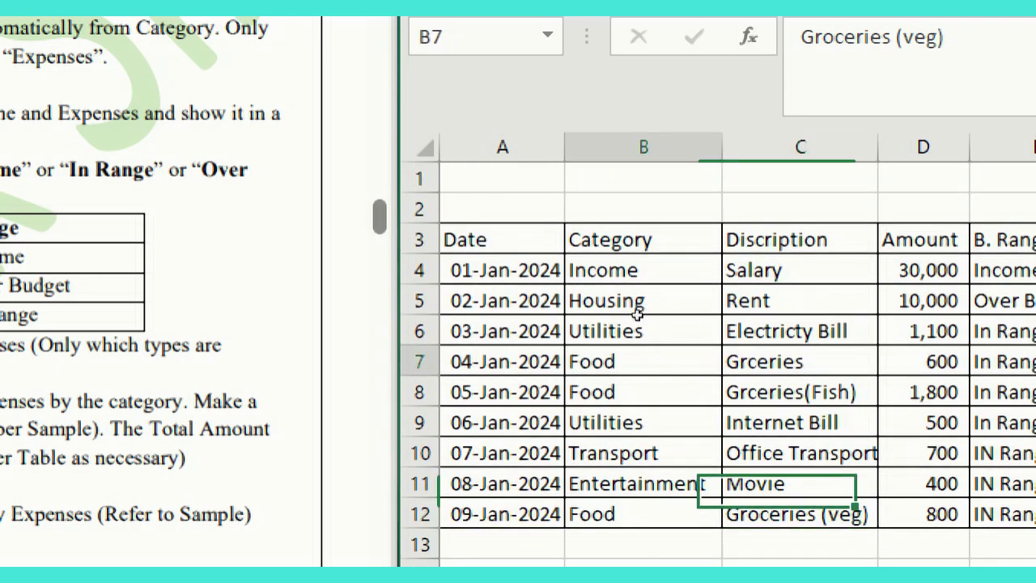
left_click(637, 390)
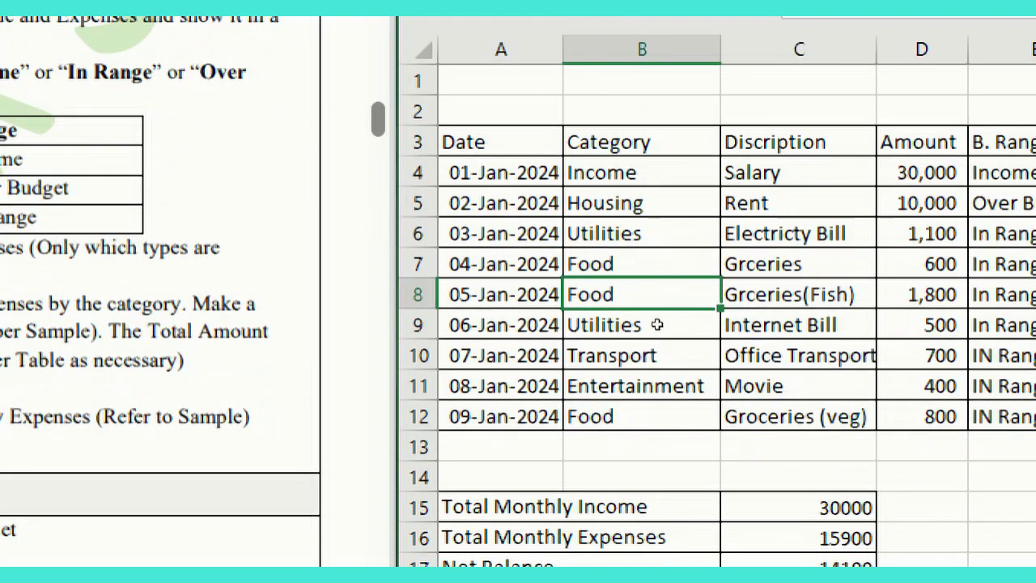
key("Up")
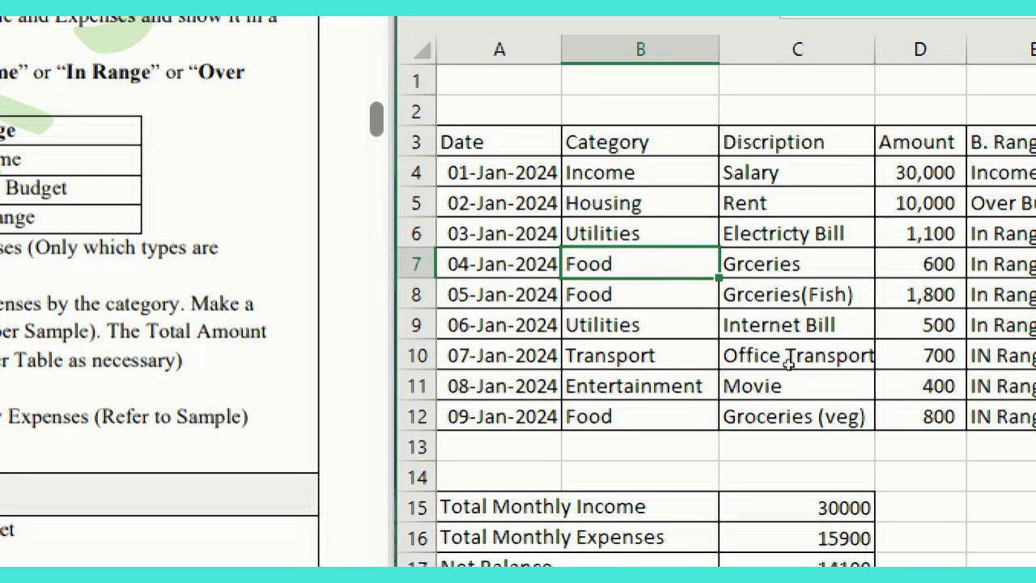
Step: Change the category in A21 to Food using its dropdown list and check the matching Food rows in the budget table
key("ctrl+z")
key("ctrl+z")
scroll(720, 403, "down", 6)
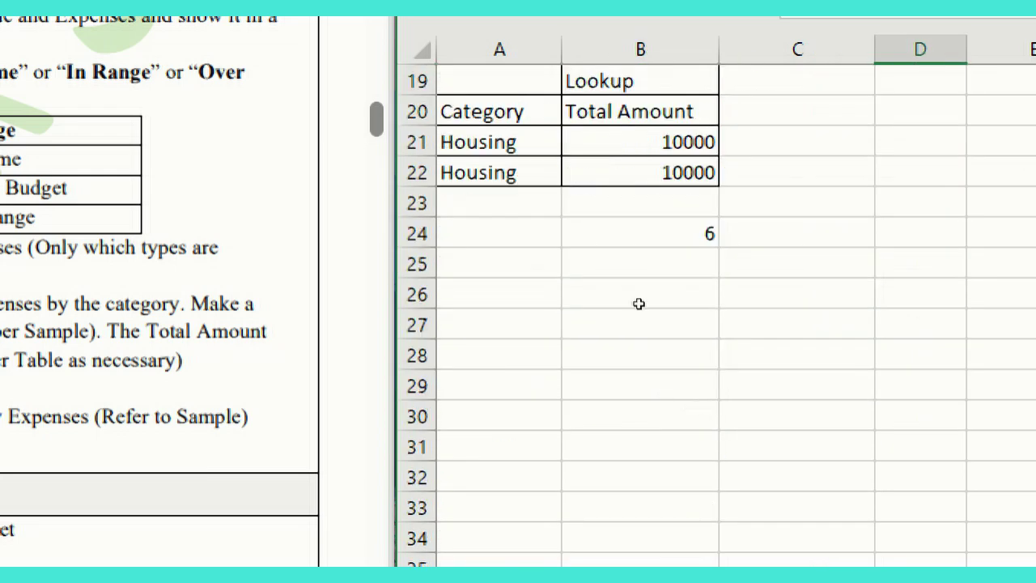
left_click(618, 142)
left_click(534, 142)
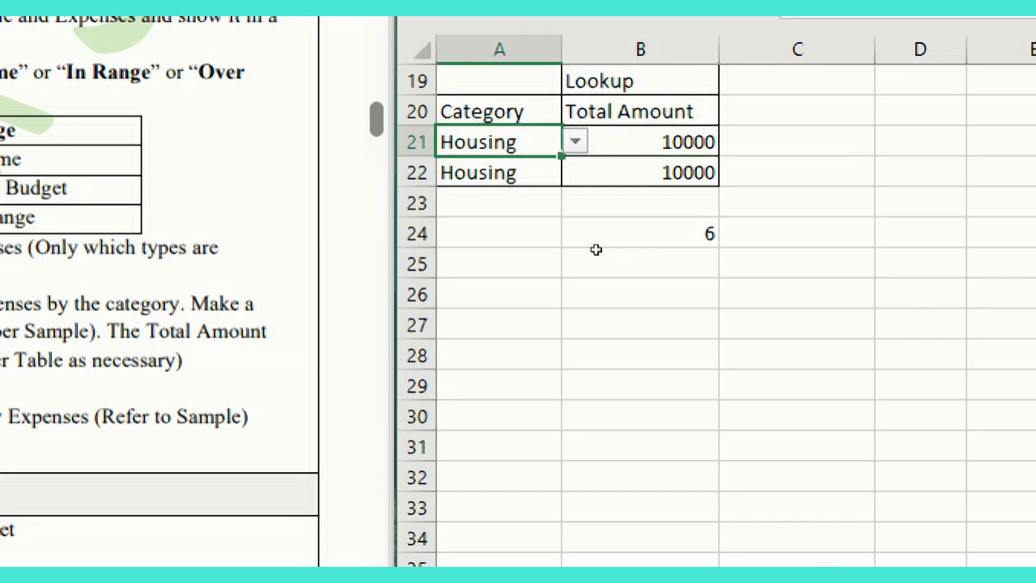
left_click(574, 142)
left_click(495, 207)
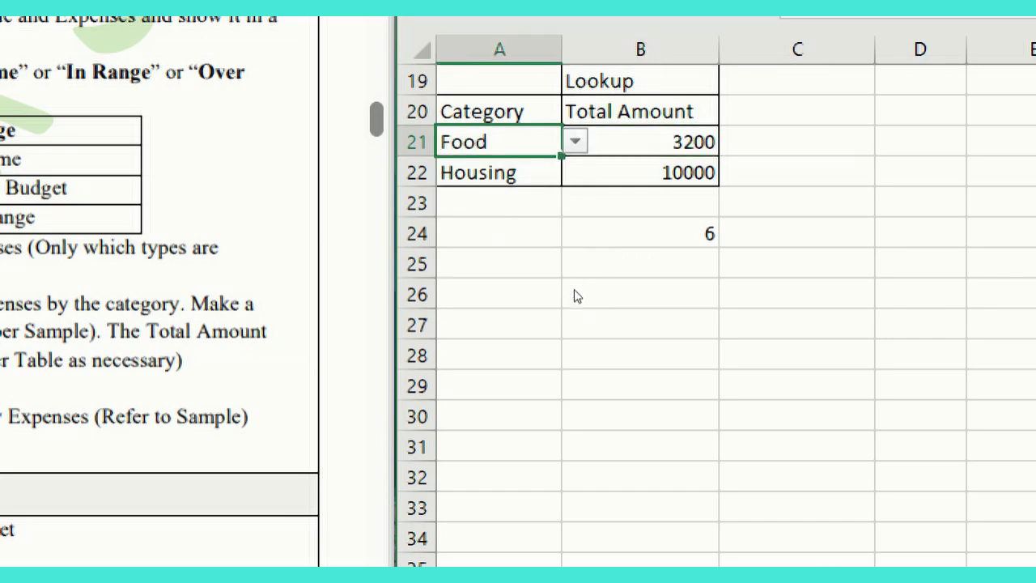
scroll(782, 291, "up", 6)
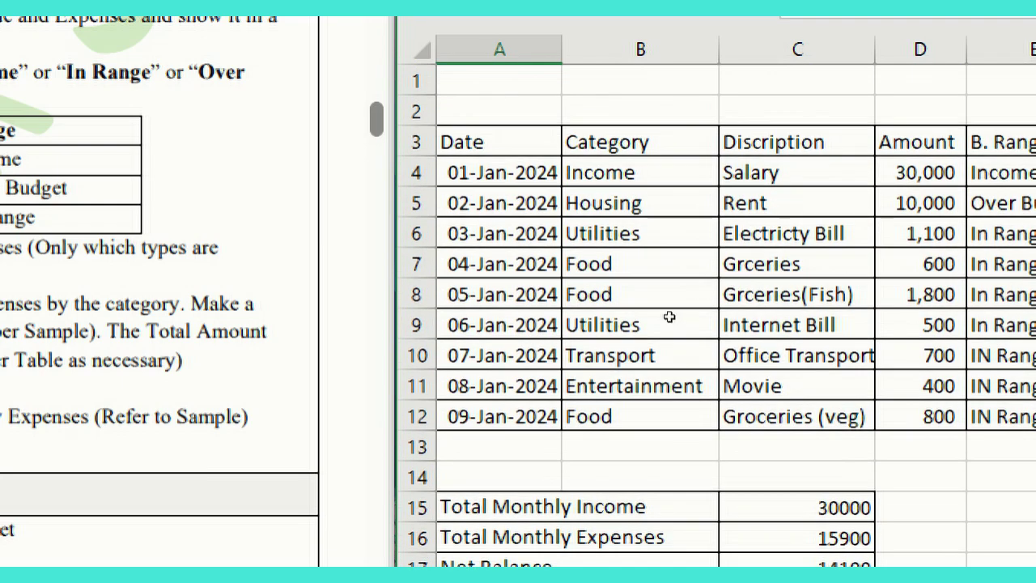
left_click(643, 312)
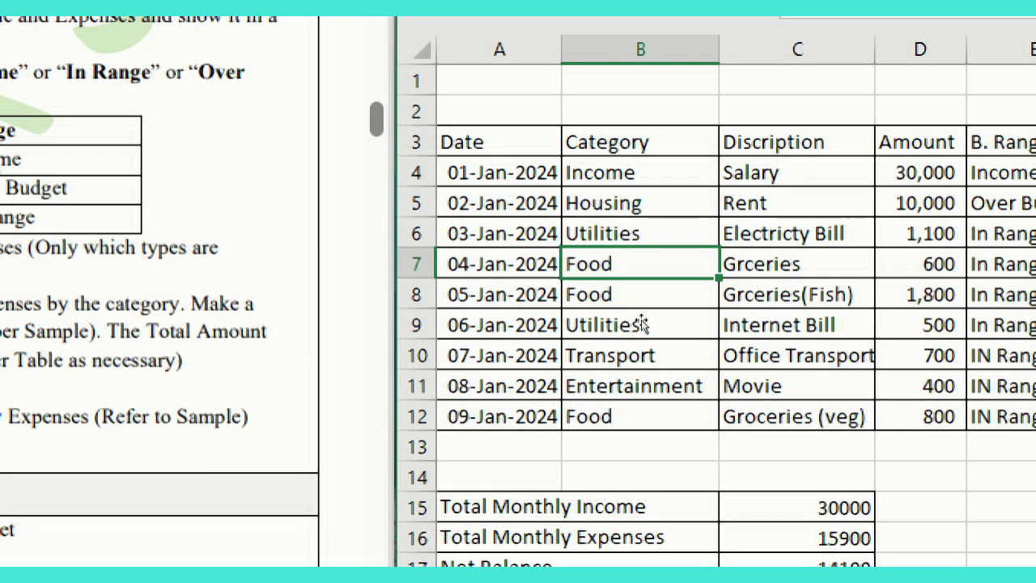
Step: Switch to the assignment PDF and read the Chart instruction on Total Monthly Income vs Total Monthly Expenses
scroll(664, 424, "down", 2)
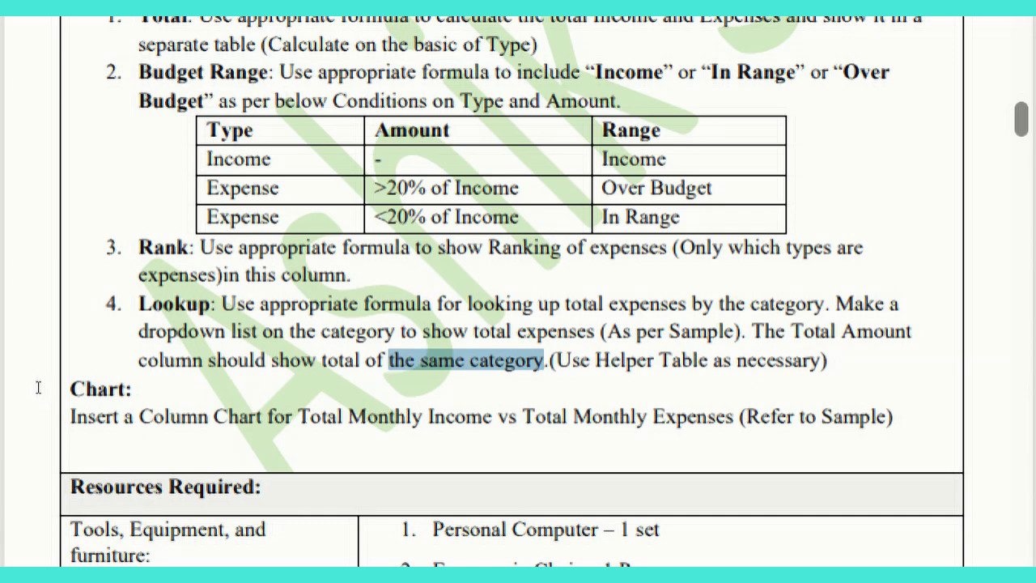
left_click_drag(71, 416, 428, 416)
left_click_drag(498, 416, 620, 415)
left_click_drag(308, 389, 365, 393)
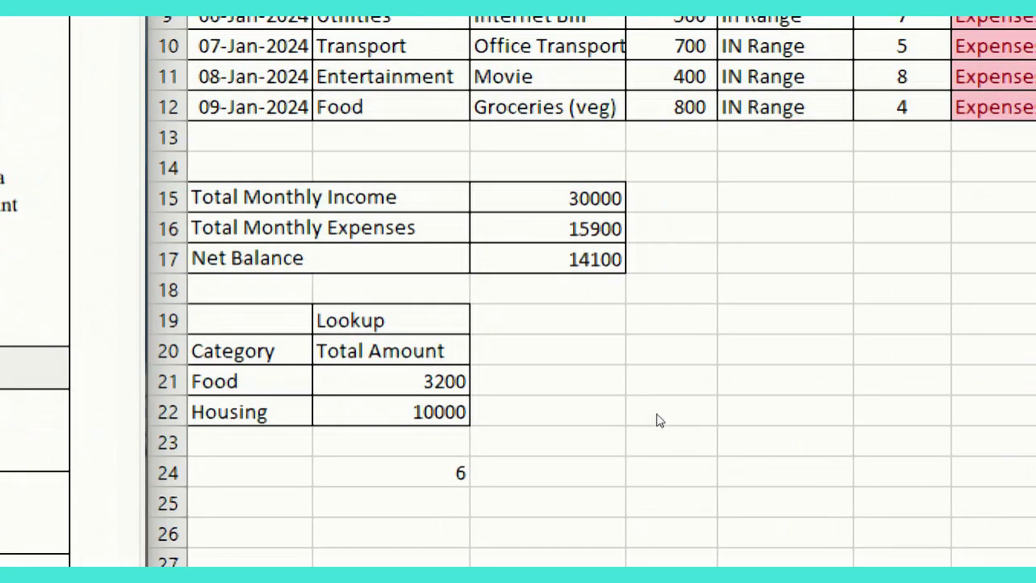
Step: Insert a 2-D clustered column chart from the Total Monthly Income and Total Monthly Expenses rows in A15:C16, consulting the PDF's sample
left_click_drag(267, 197, 566, 259)
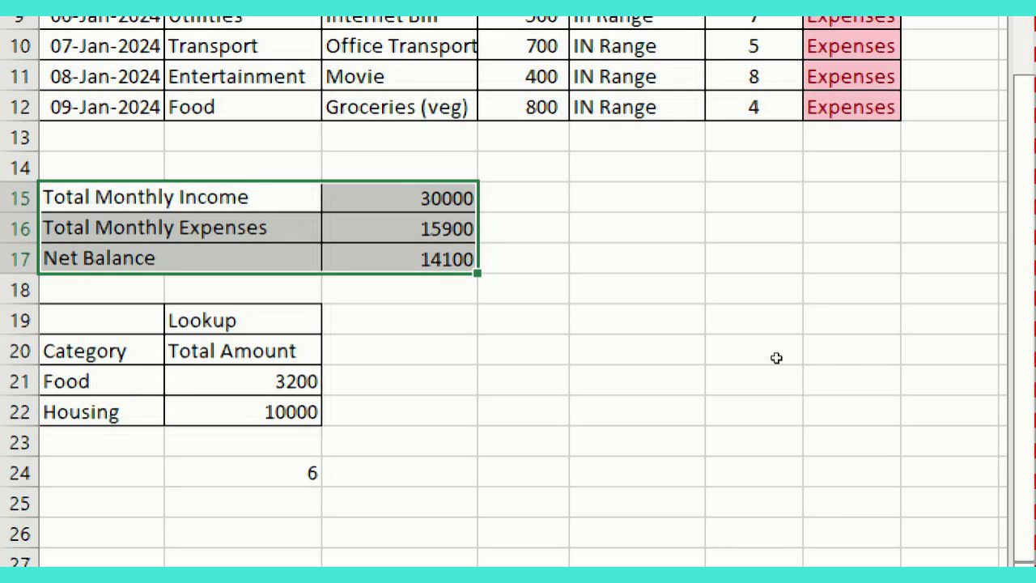
key("Down")
key("Up")
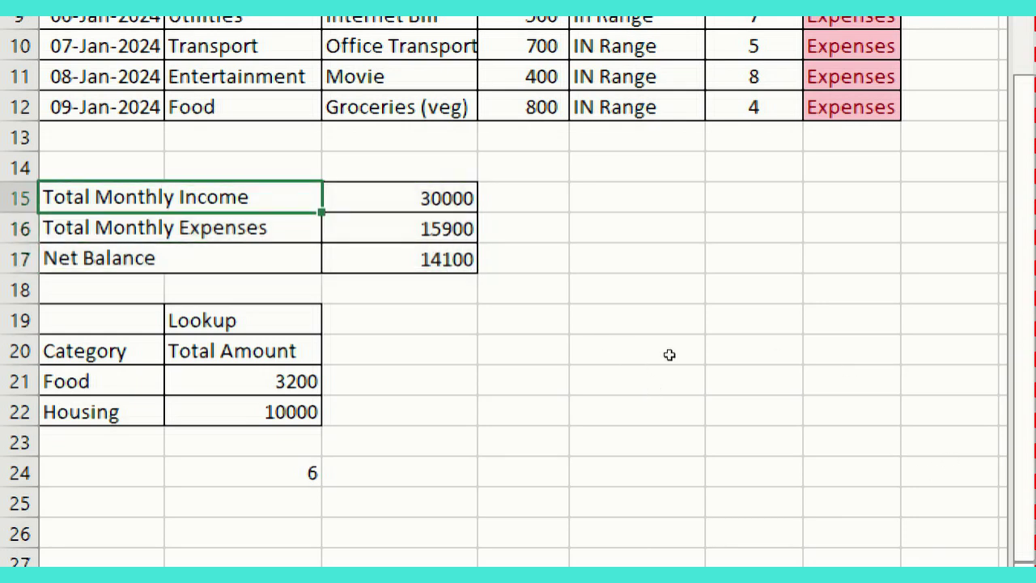
key("Down")
key("shift+Right")
key("Up")
key("shift+Right")
key("shift+Down")
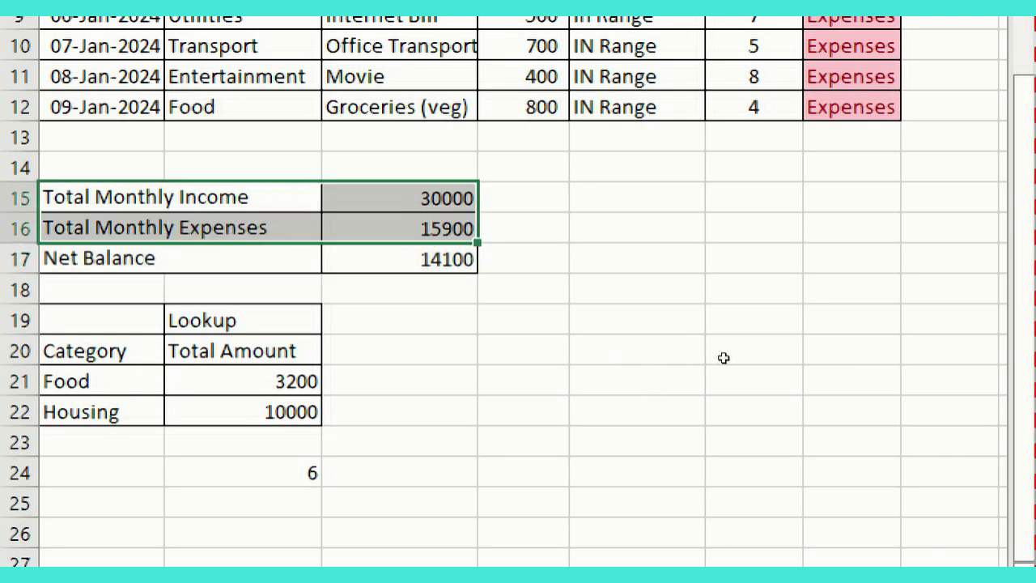
scroll(171, 508, "down", 10)
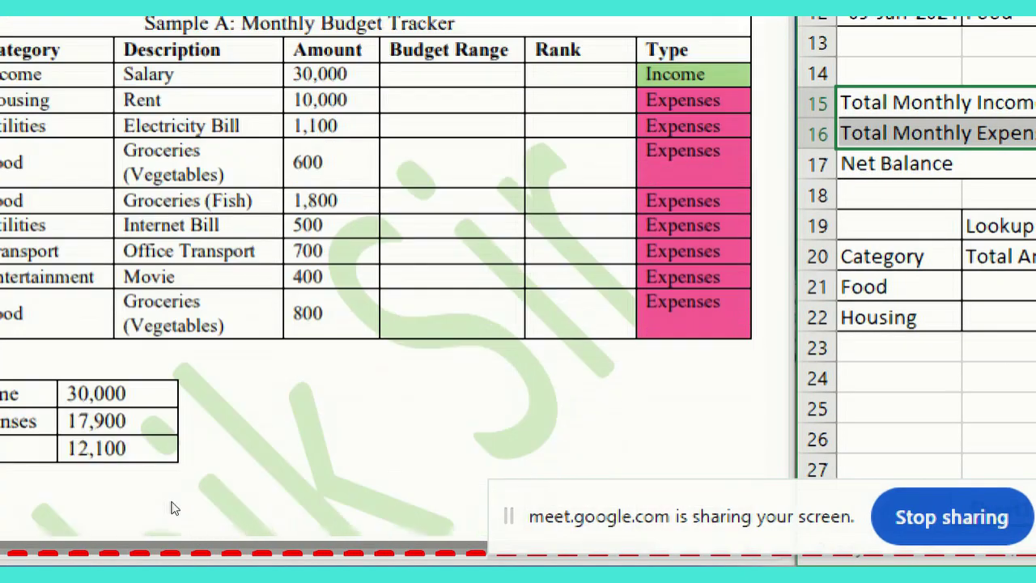
scroll(170, 508, "down", 10)
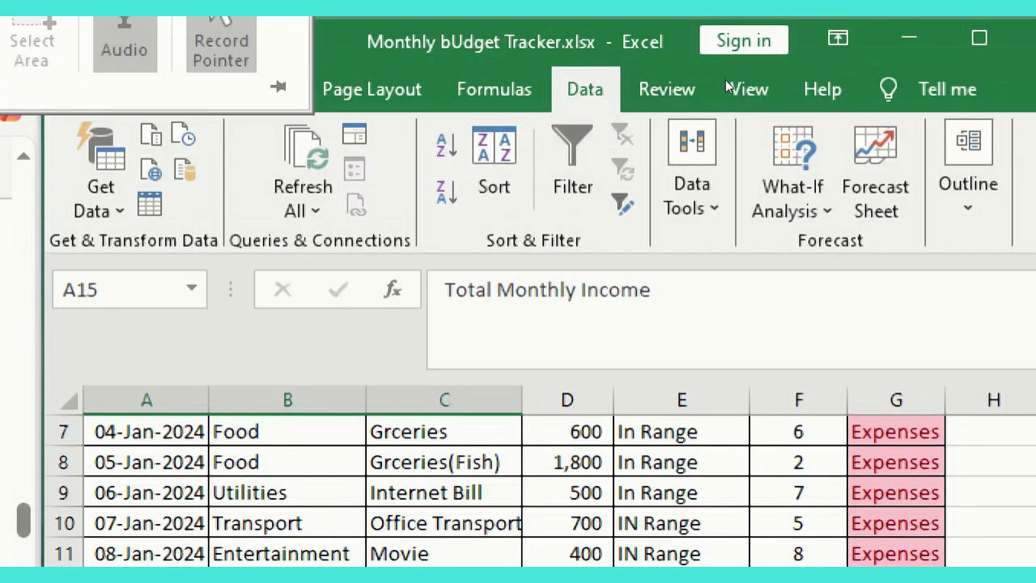
left_click(263, 89)
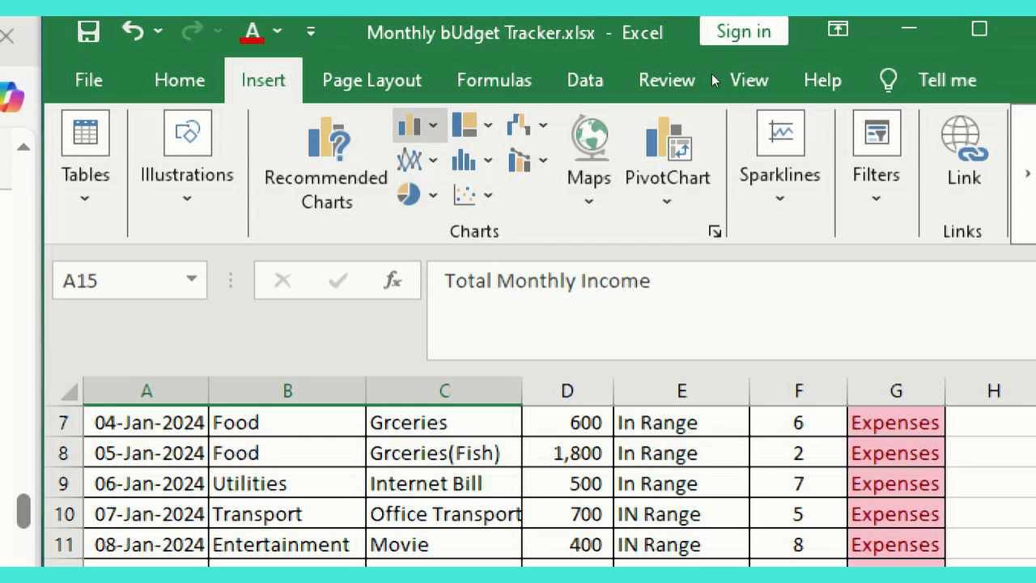
left_click(418, 125)
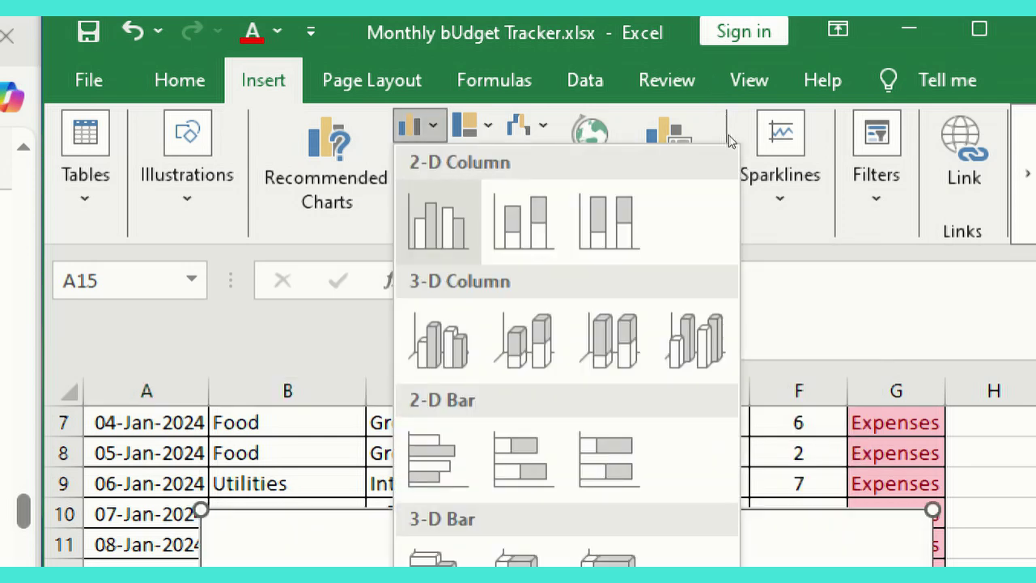
left_click(439, 223)
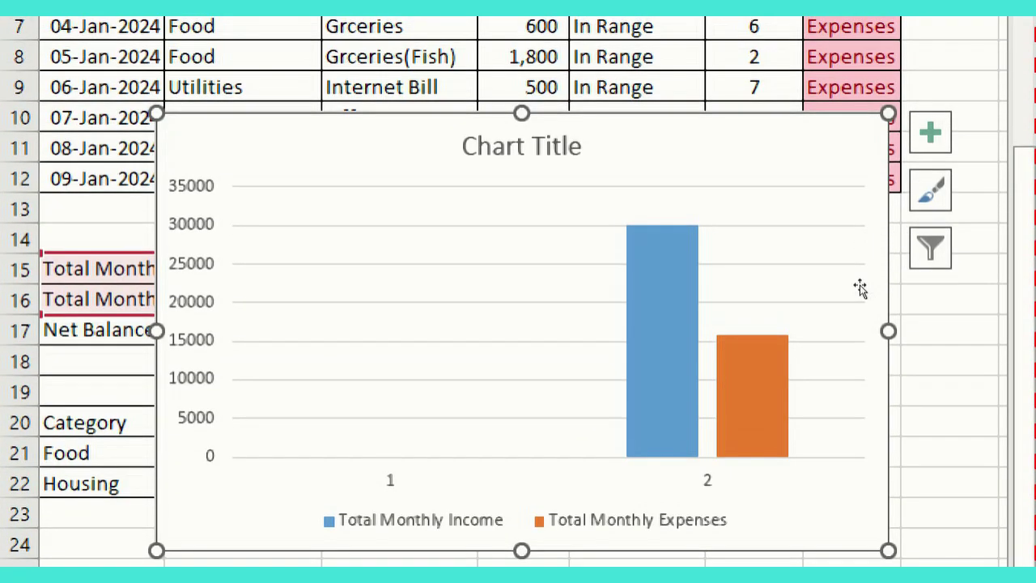
Step: Move the column chart below the monthly totals table, beside the lookup table, and close the chart area formatting options
left_click_drag(860, 289, 941, 300)
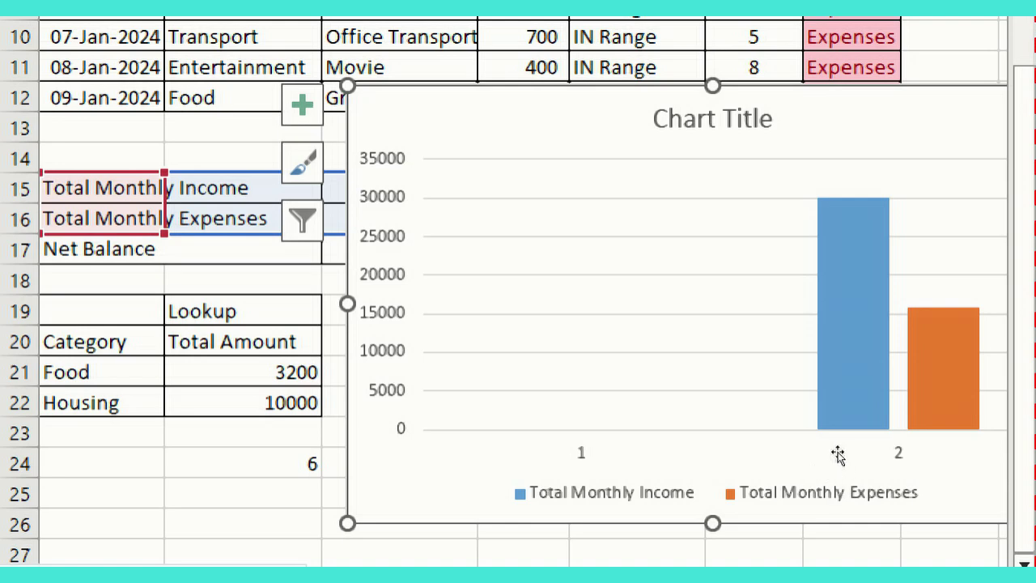
left_click_drag(952, 305, 952, 410)
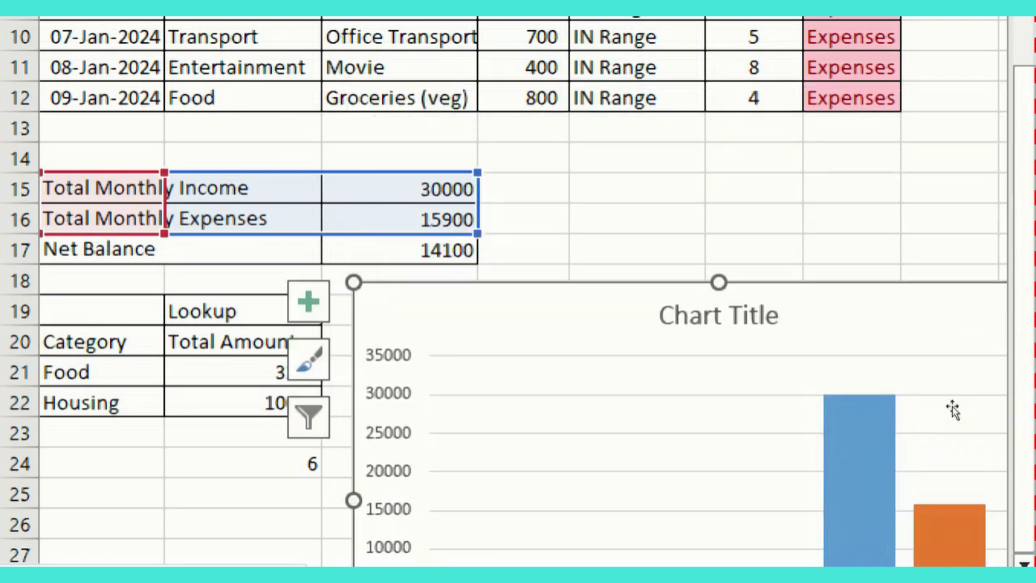
double_click(953, 410)
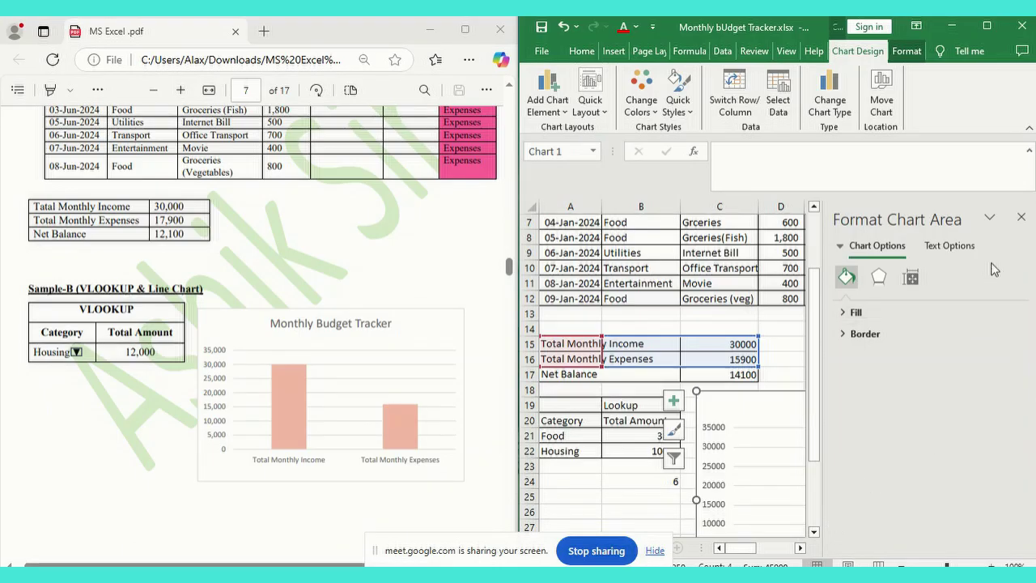
left_click(1021, 217)
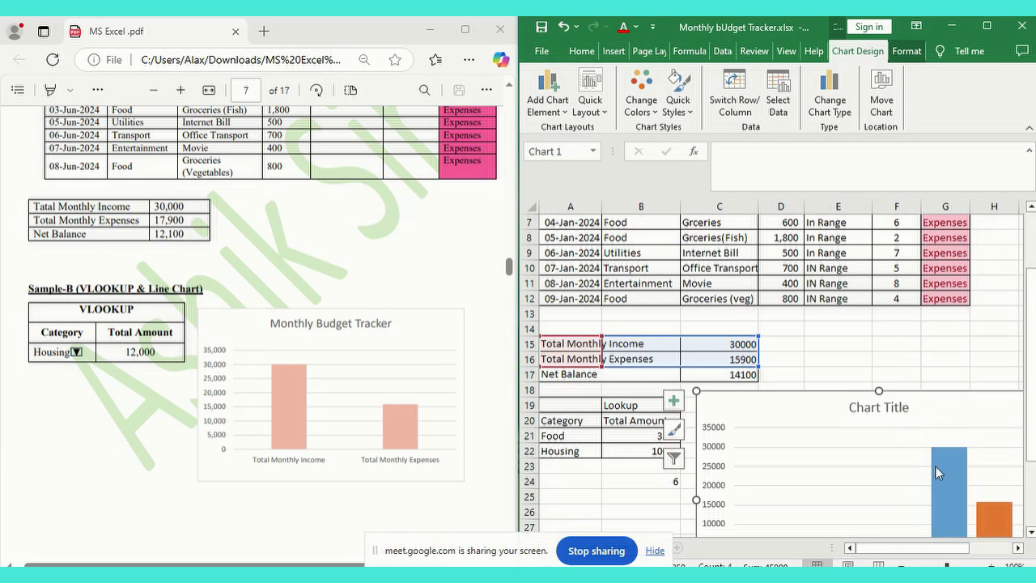
scroll(937, 473, "down", 2)
scroll(926, 474, "down", 3, "ctrl")
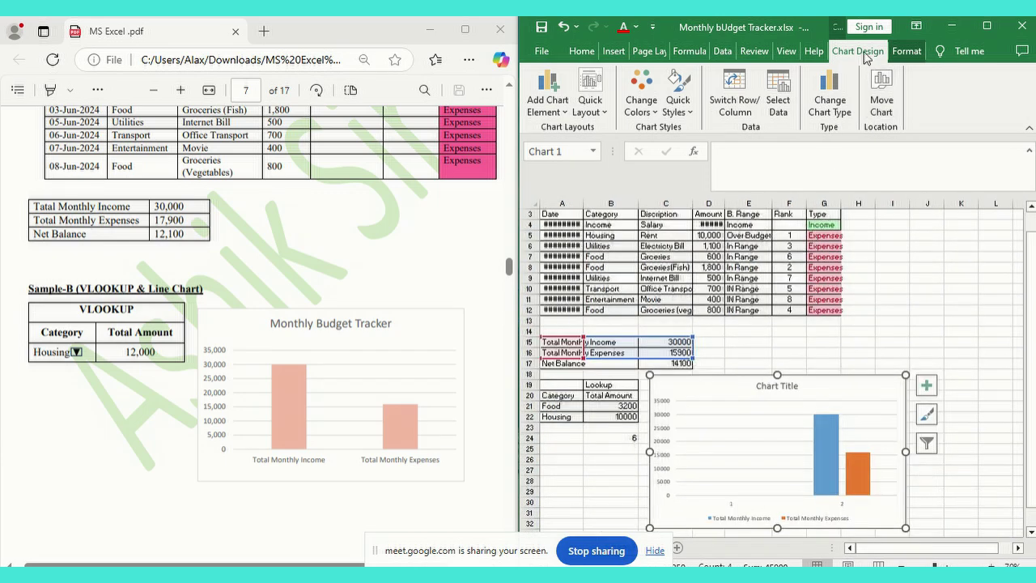
Step: Try to set the column chart's horizontal axis labels to the range A15:B16 in its data source, and cancel the edit
left_click(777, 90)
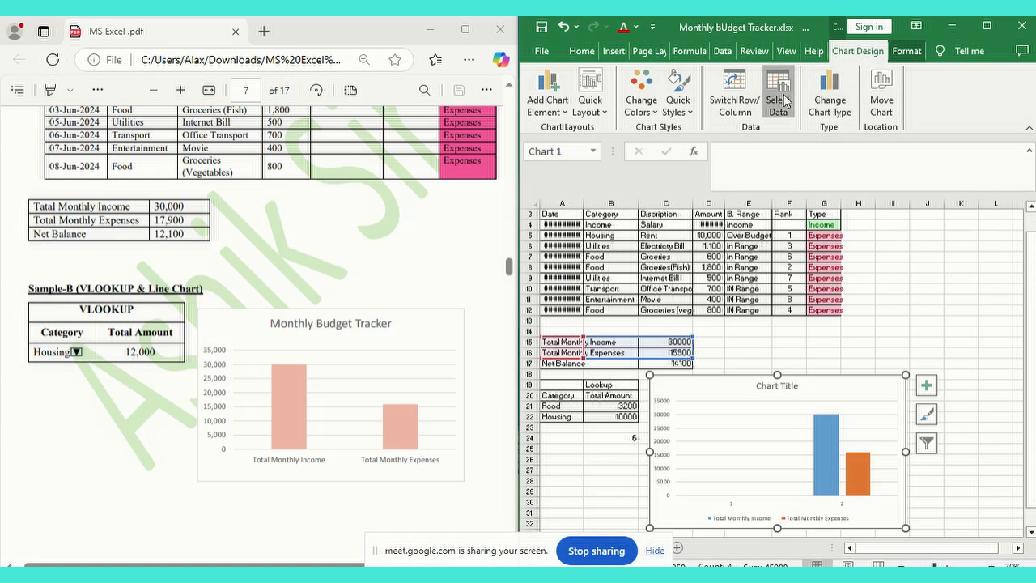
left_click_drag(851, 206, 757, 159)
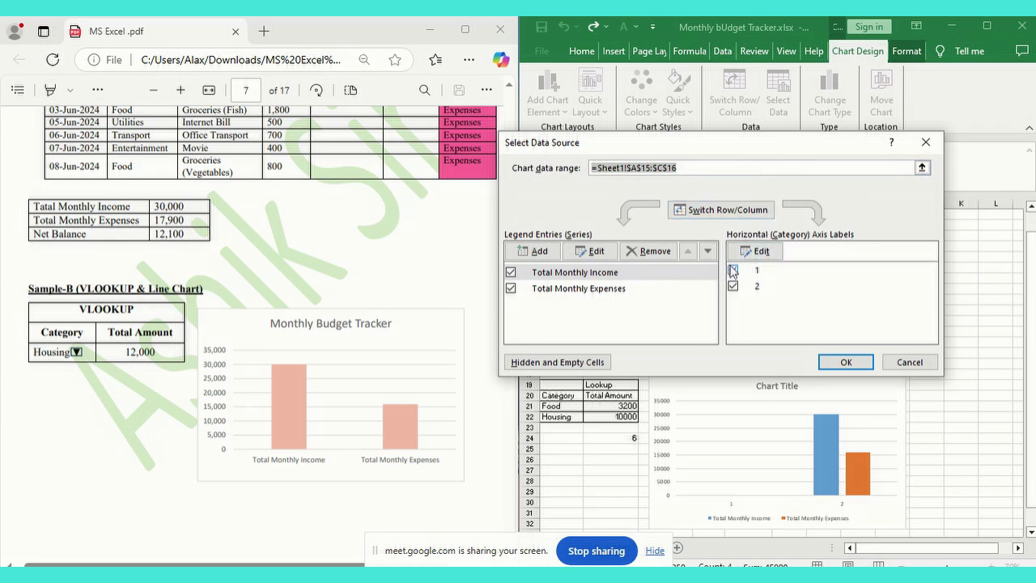
left_click_drag(750, 156, 683, 113)
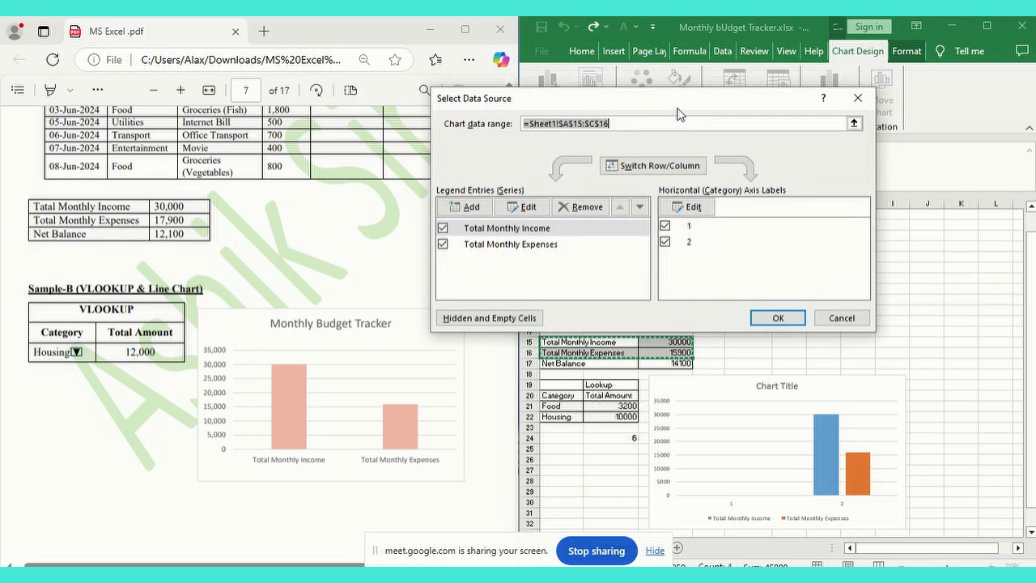
left_click(678, 206)
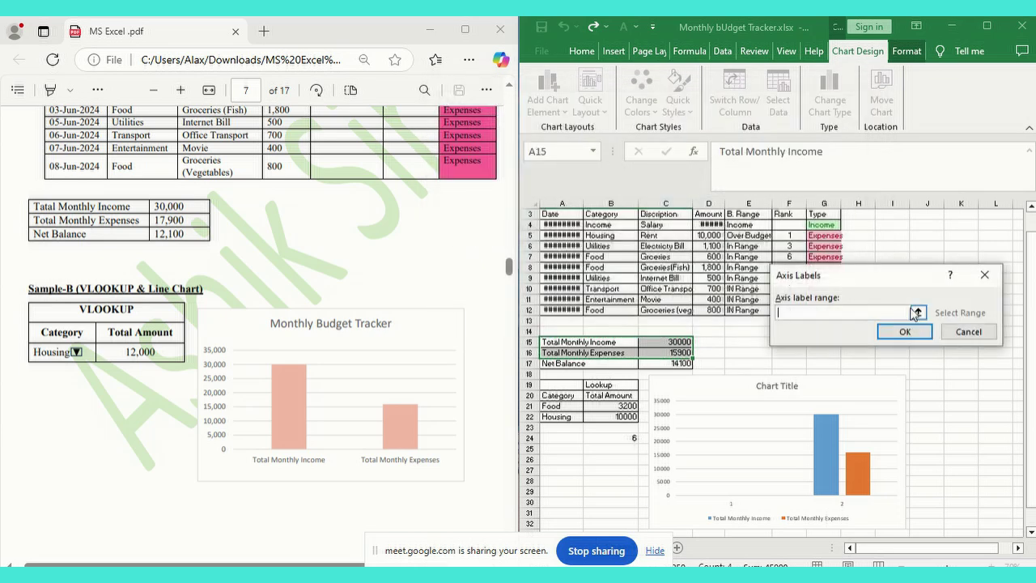
left_click(919, 312)
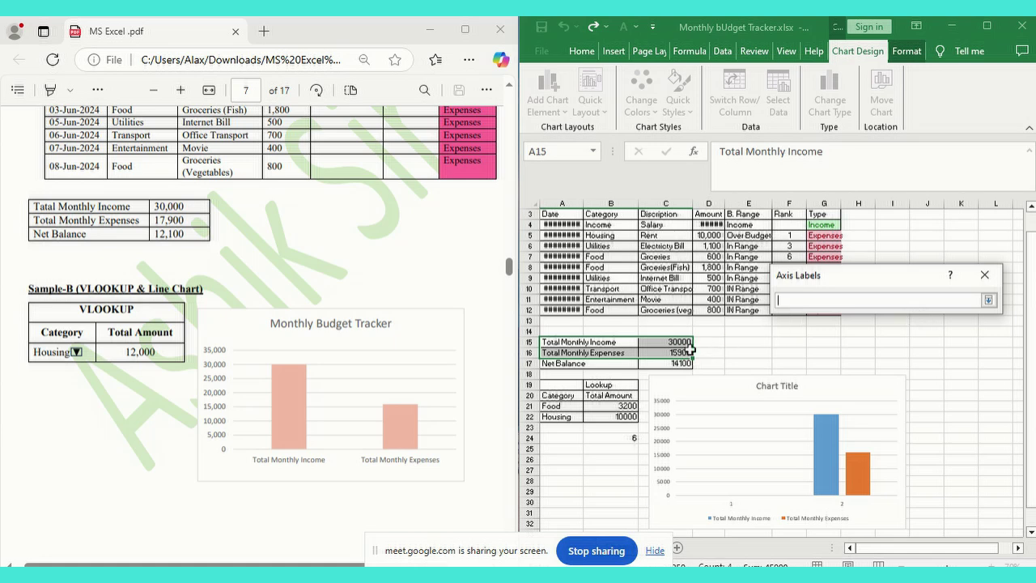
left_click_drag(547, 341, 615, 354)
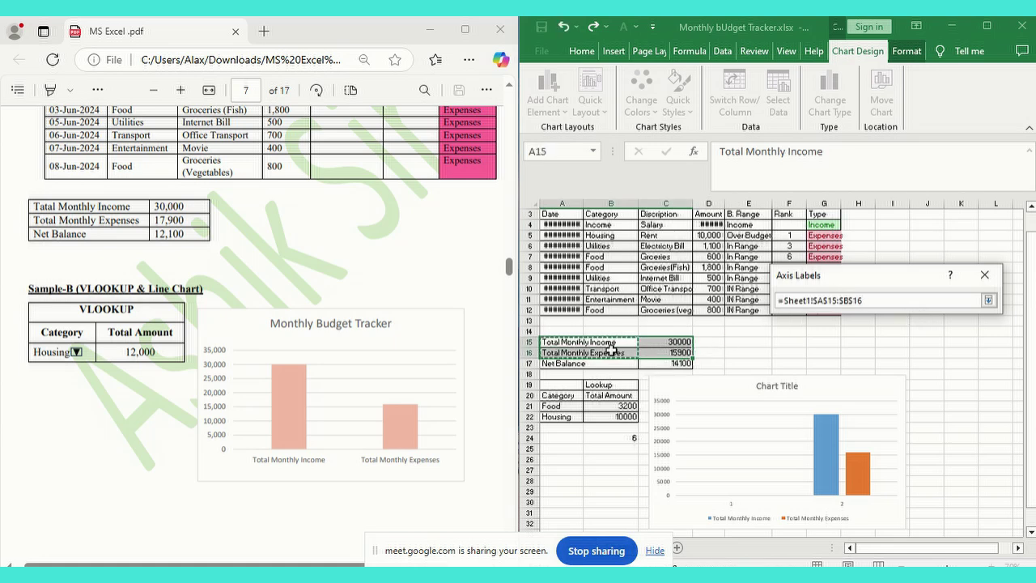
double_click(906, 299)
left_click(988, 300)
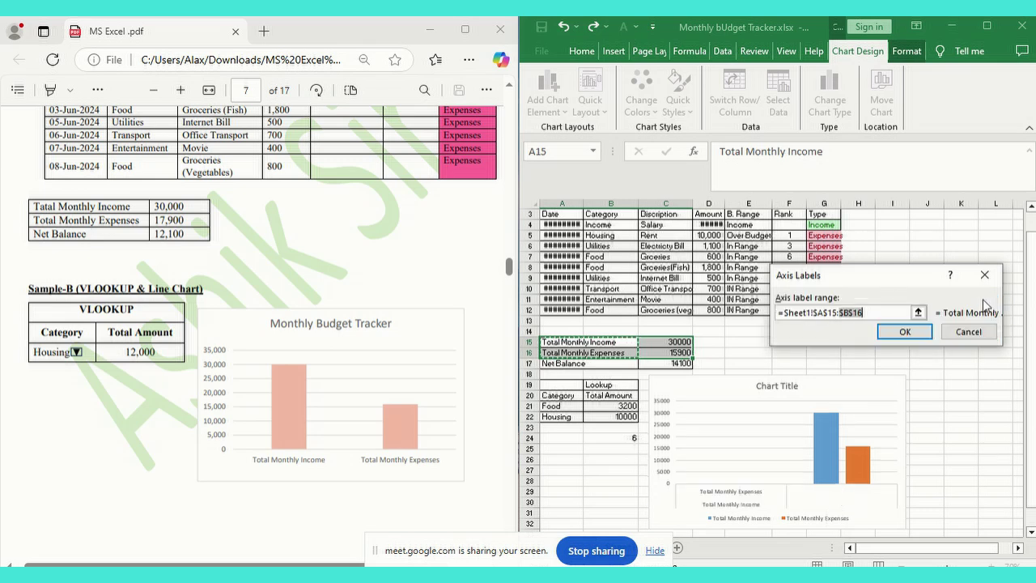
left_click(905, 332)
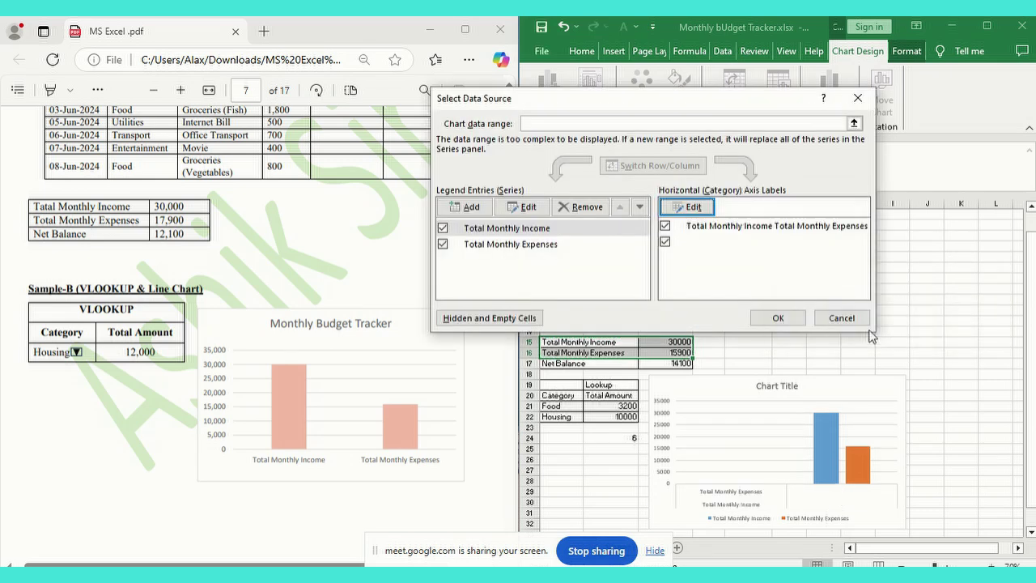
left_click(746, 231)
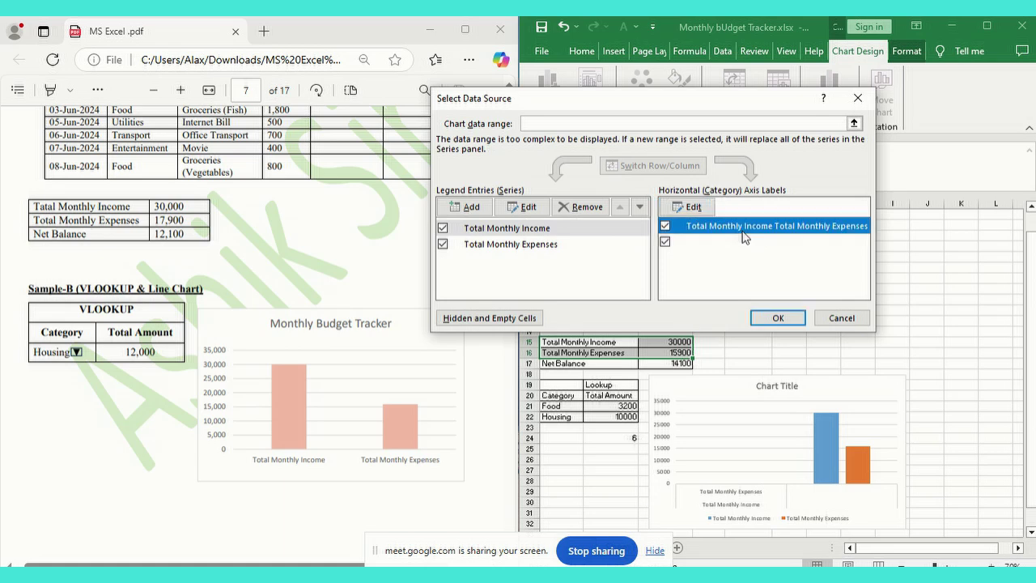
left_click(665, 225)
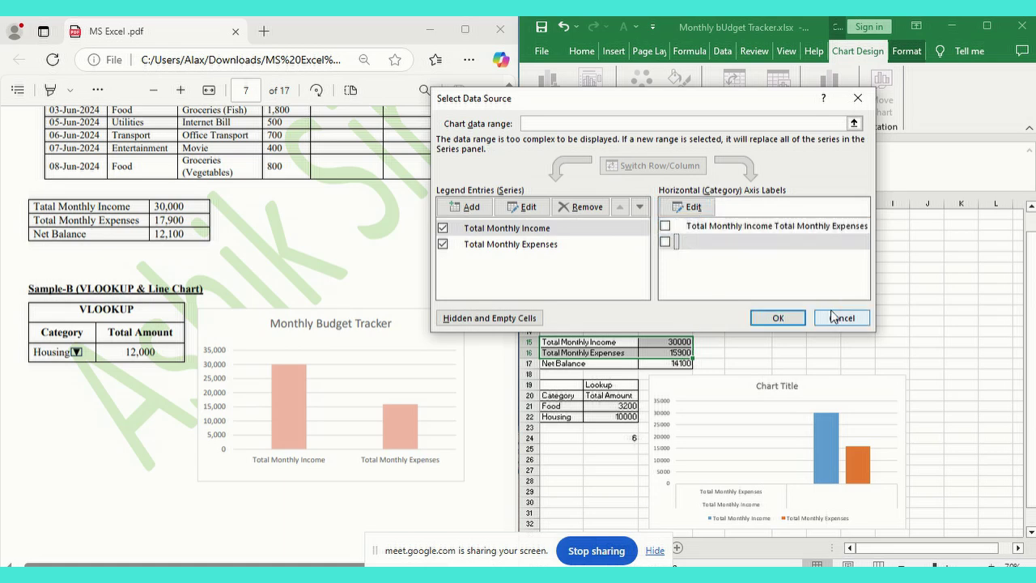
left_click(839, 317)
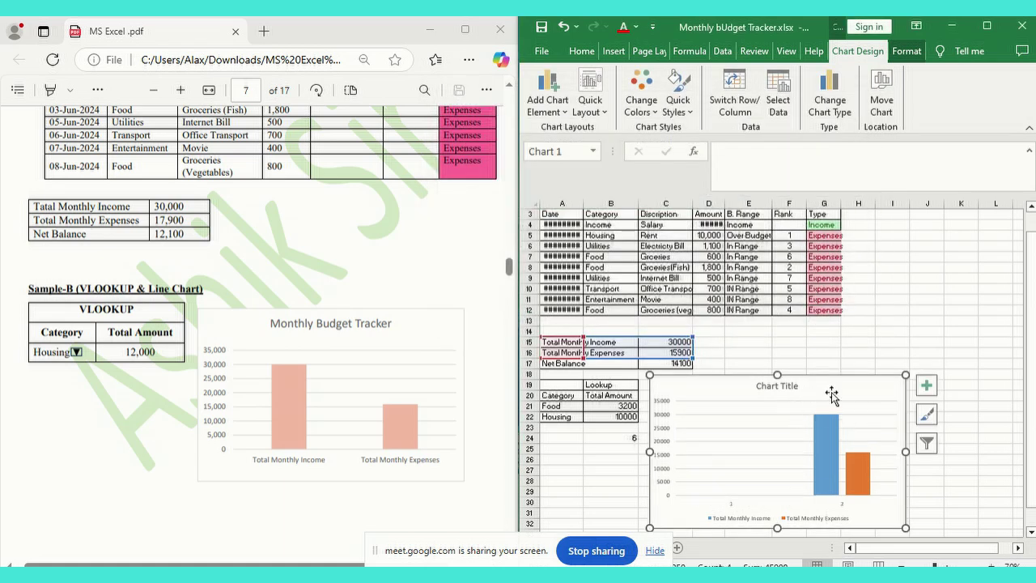
Step: Exclude category 1 from the column chart's data source and delete the chart's horizontal axis
left_click(769, 467)
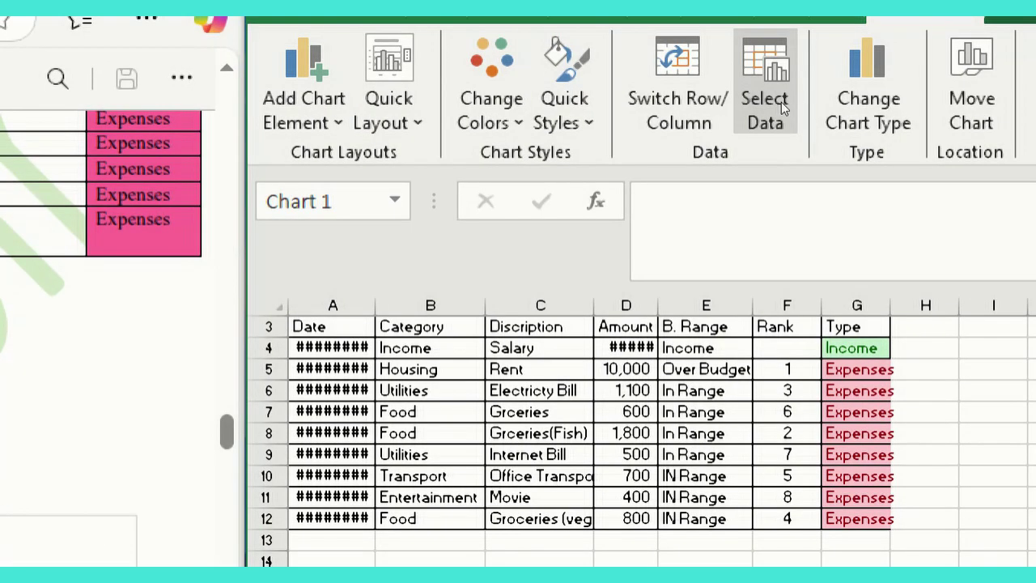
left_click(779, 102)
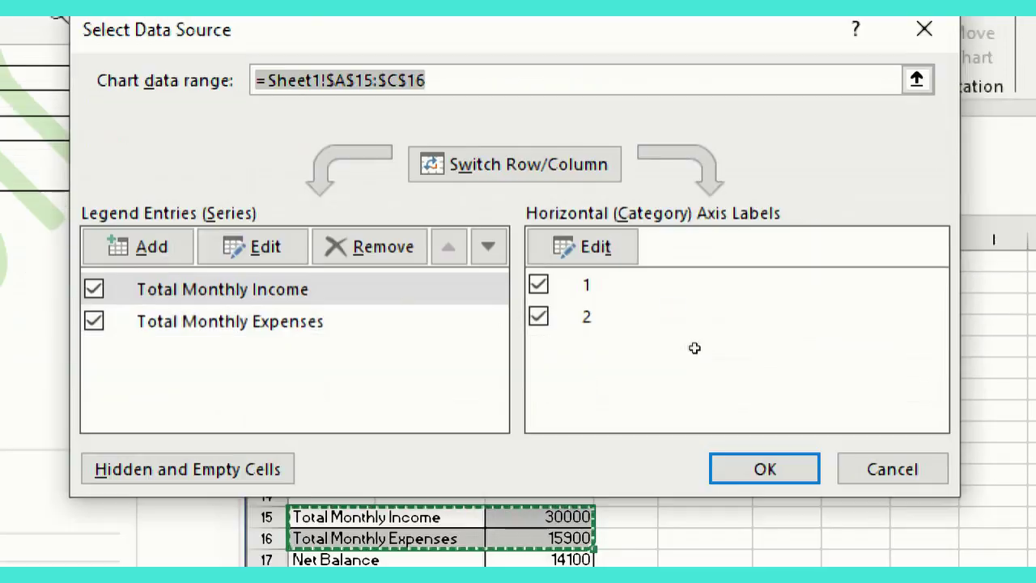
left_click(538, 284)
left_click(765, 468)
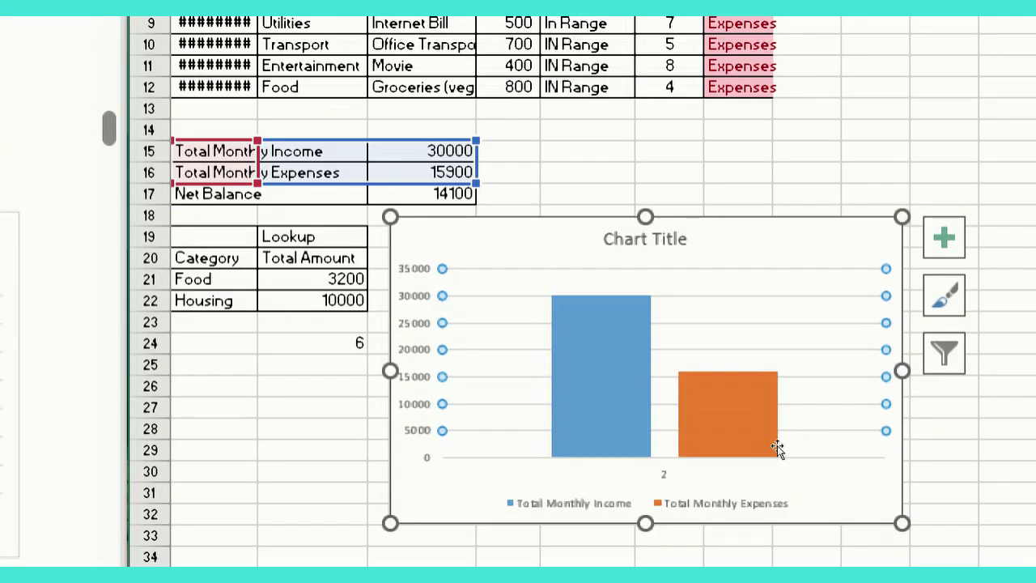
left_click(788, 444)
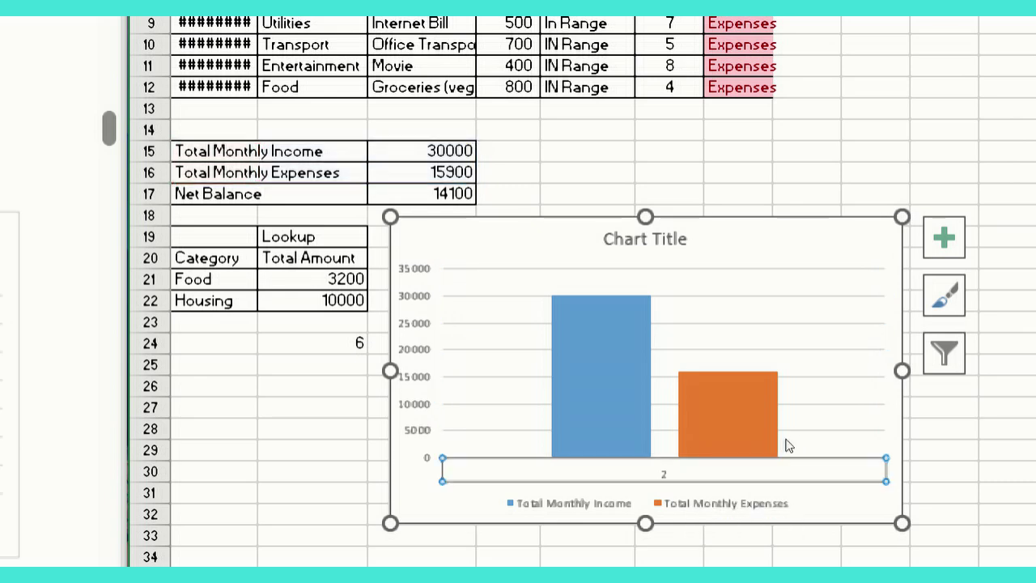
key("Delete")
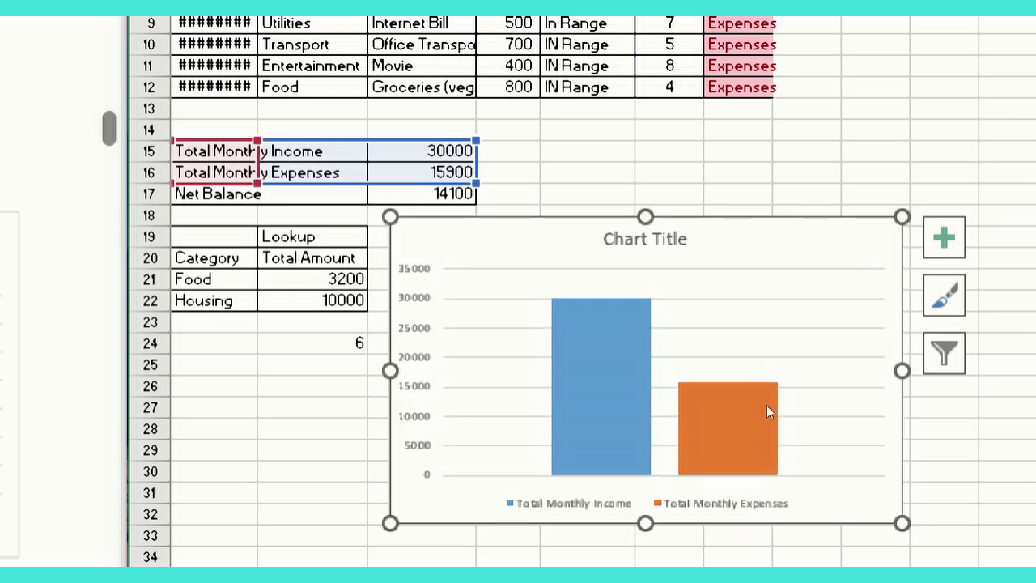
Step: Unmerge the Total Monthly Income label cells A15:B15 and the Total Monthly Expenses label cells A16:B16
key("Escape")
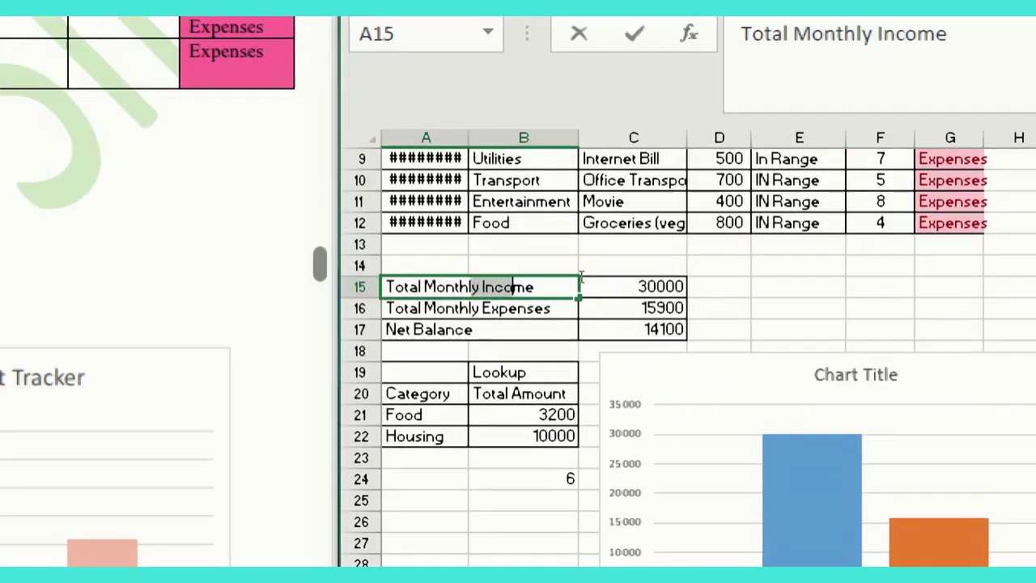
key("Down")
key("Up")
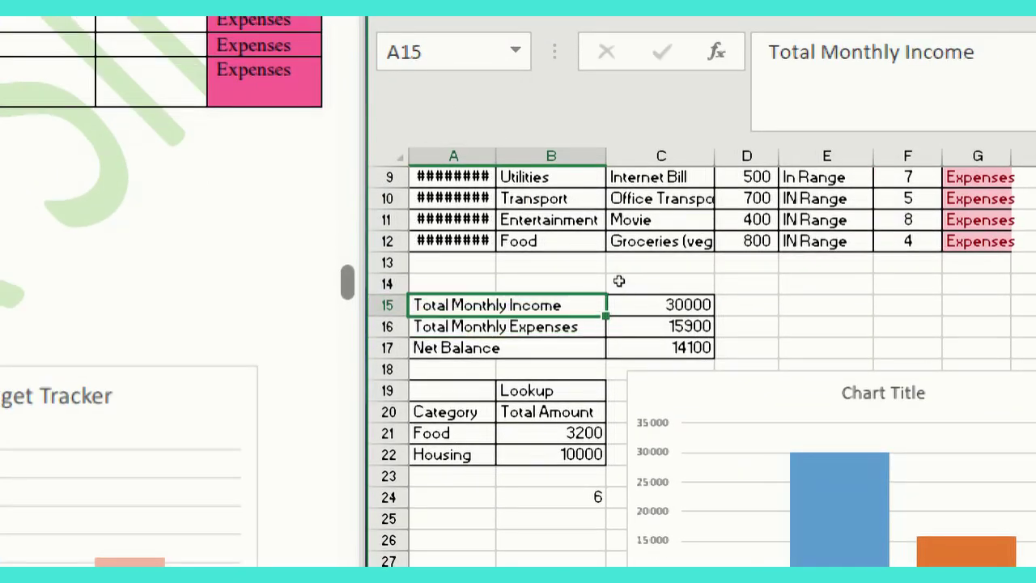
left_click(653, 129)
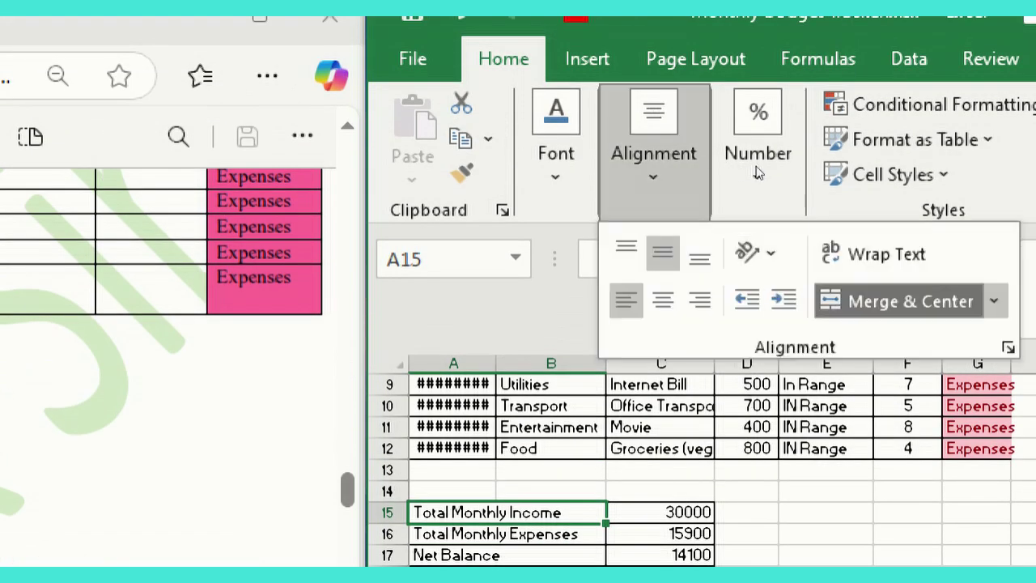
left_click(615, 298)
key("Down")
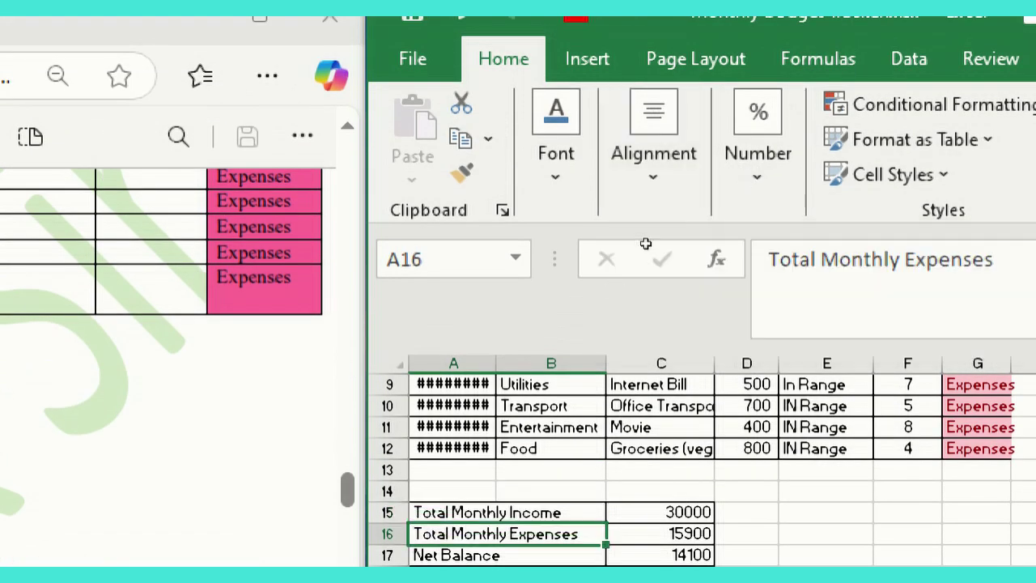
left_click(653, 130)
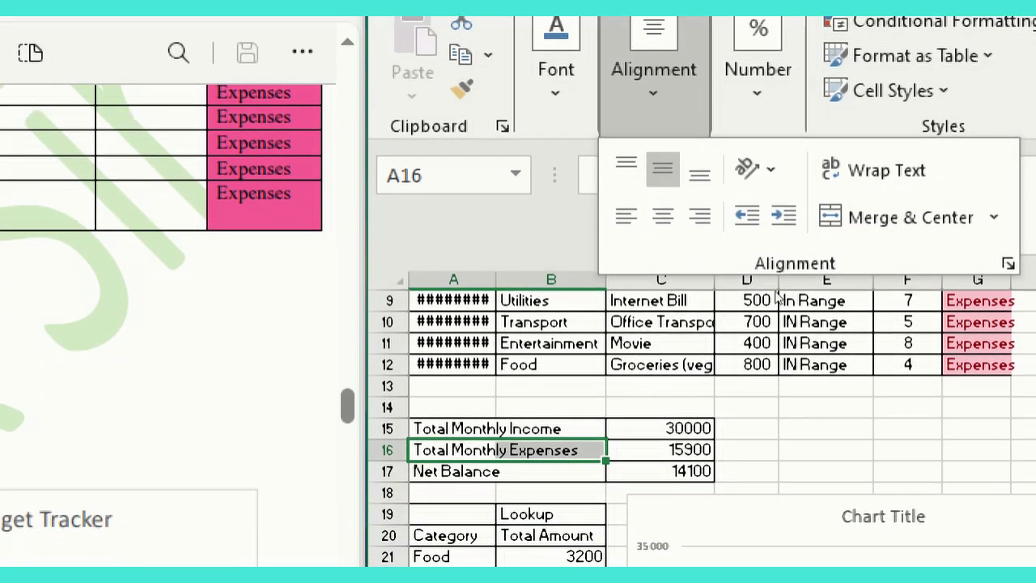
left_click(778, 372)
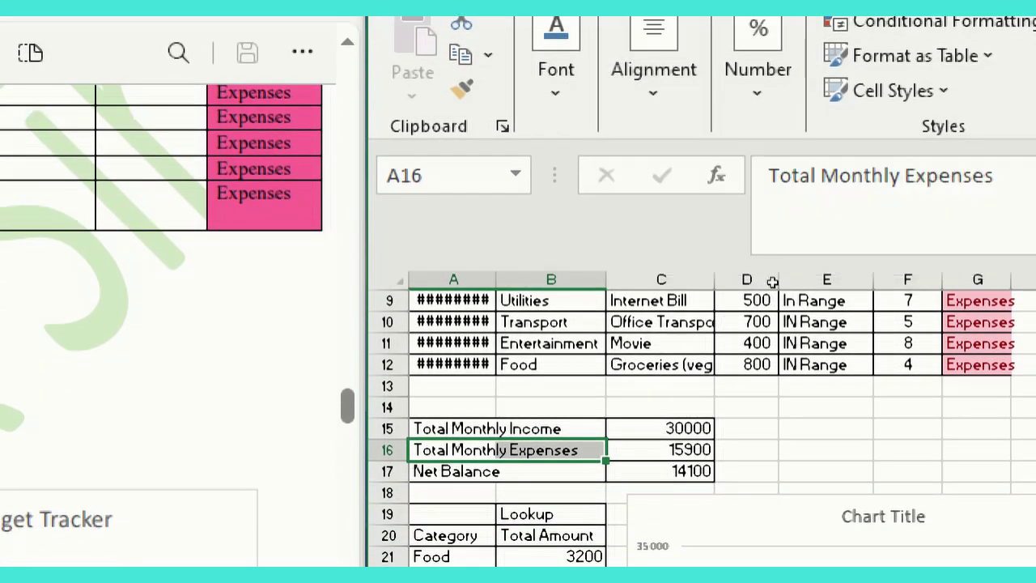
Step: Delete the existing column chart beside the lookup table
scroll(850, 372, "down", 2)
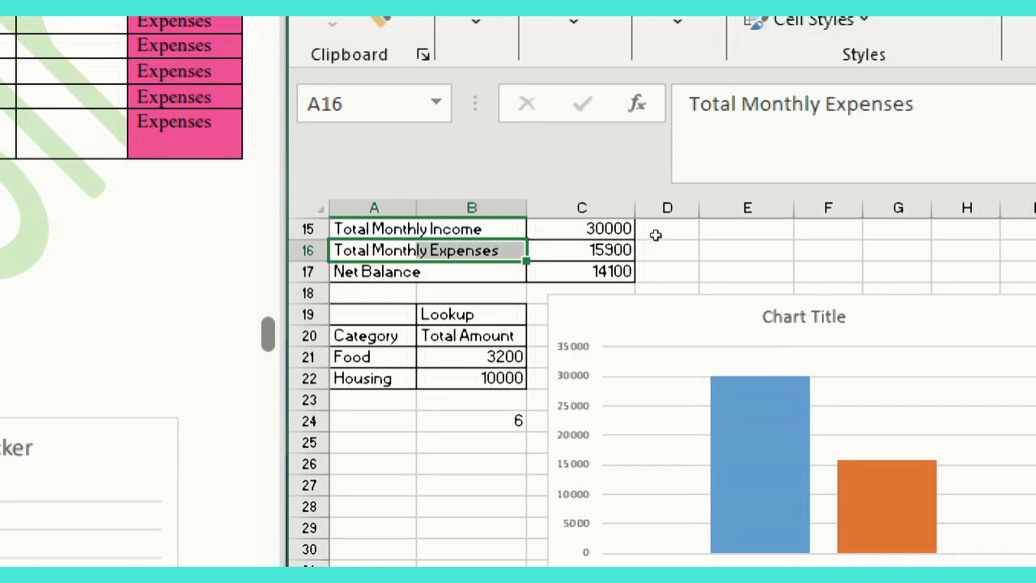
key("Up")
scroll(799, 313, "down", 1)
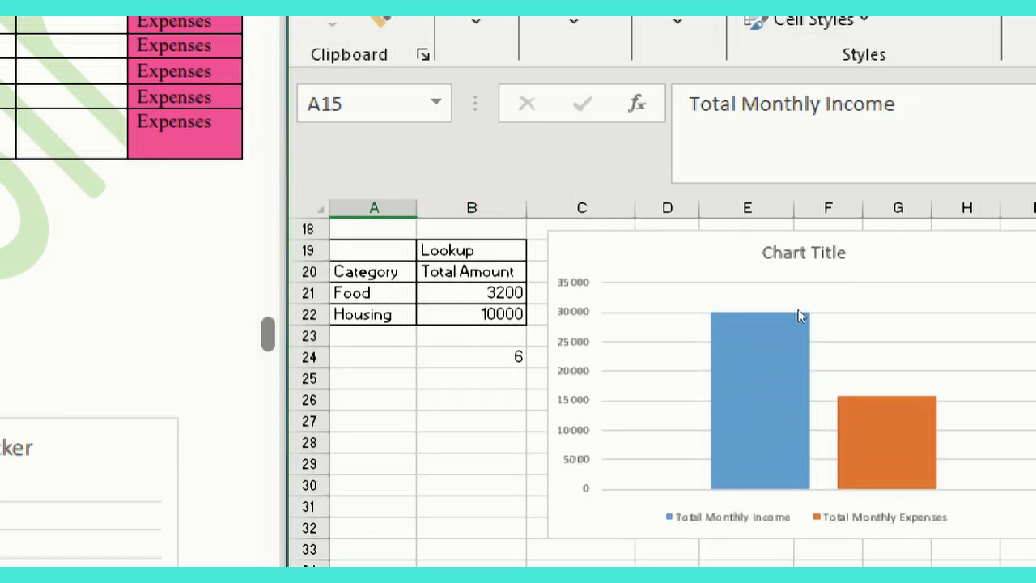
left_click(755, 317)
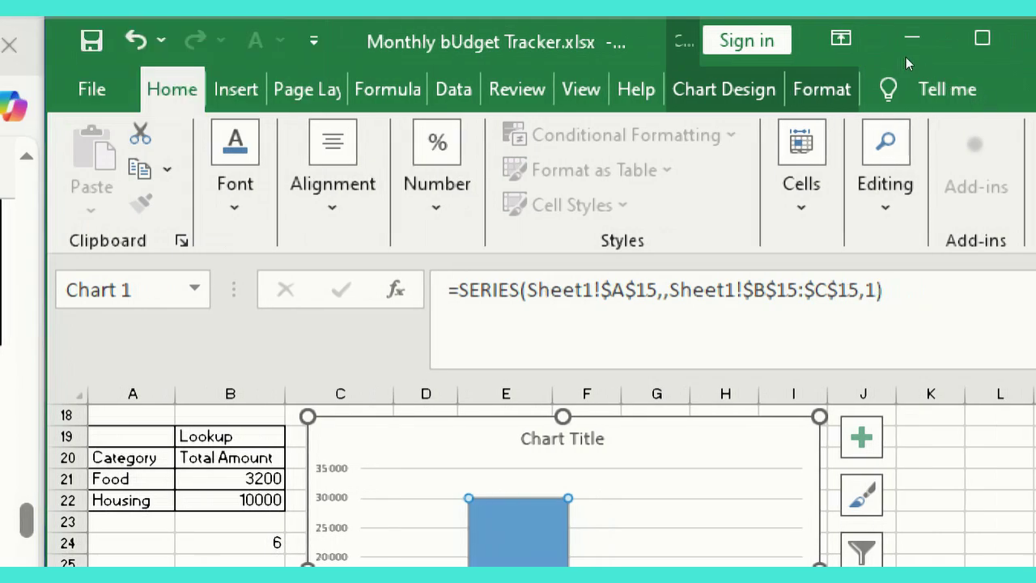
key("Escape")
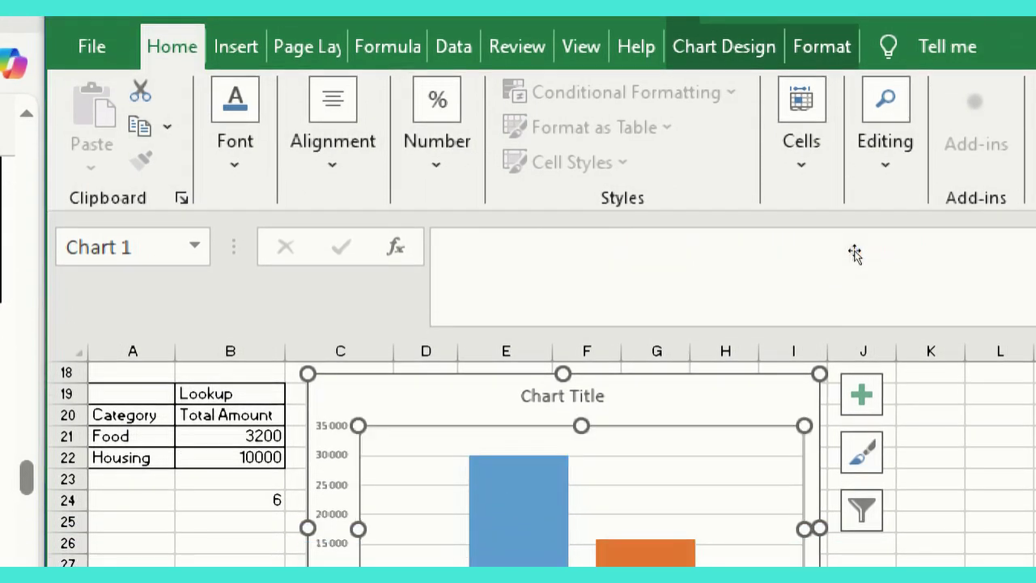
key("Delete")
Step: Insert a 2-D clustered column chart from the Total Monthly Income and Total Monthly Expenses rows in A15:C16
scroll(341, 284, "up", 2)
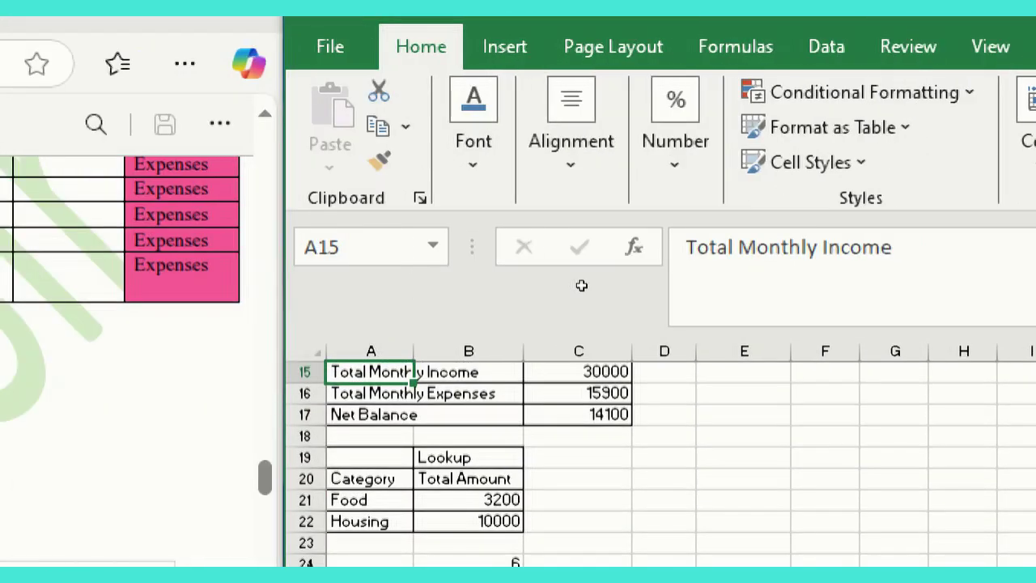
left_click_drag(371, 437, 577, 457)
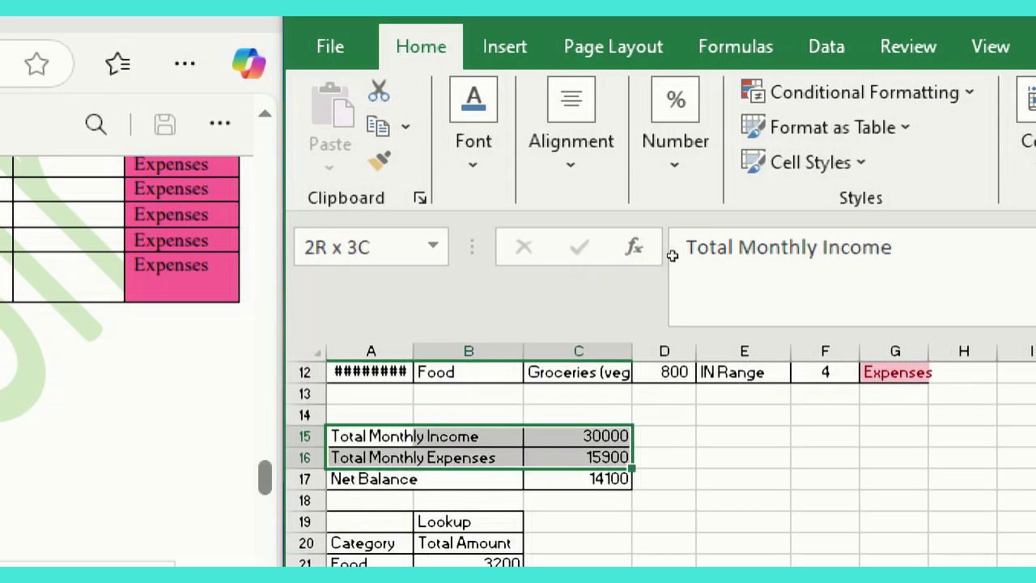
left_click(505, 46)
left_click(662, 91)
left_click(680, 187)
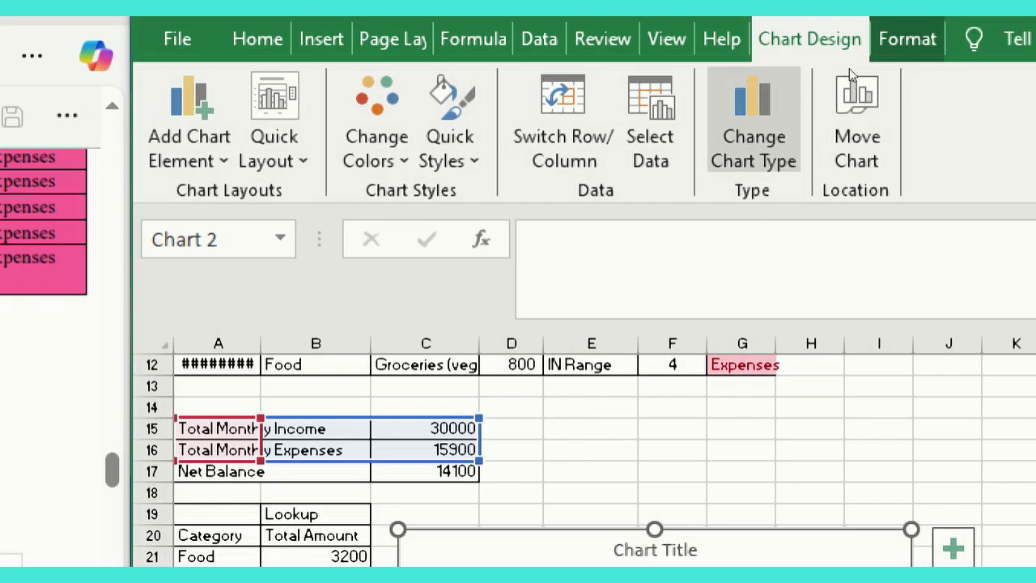
Step: Edit the new chart's data source so that category 1 is excluded and only category 2 is plotted
left_click(650, 122)
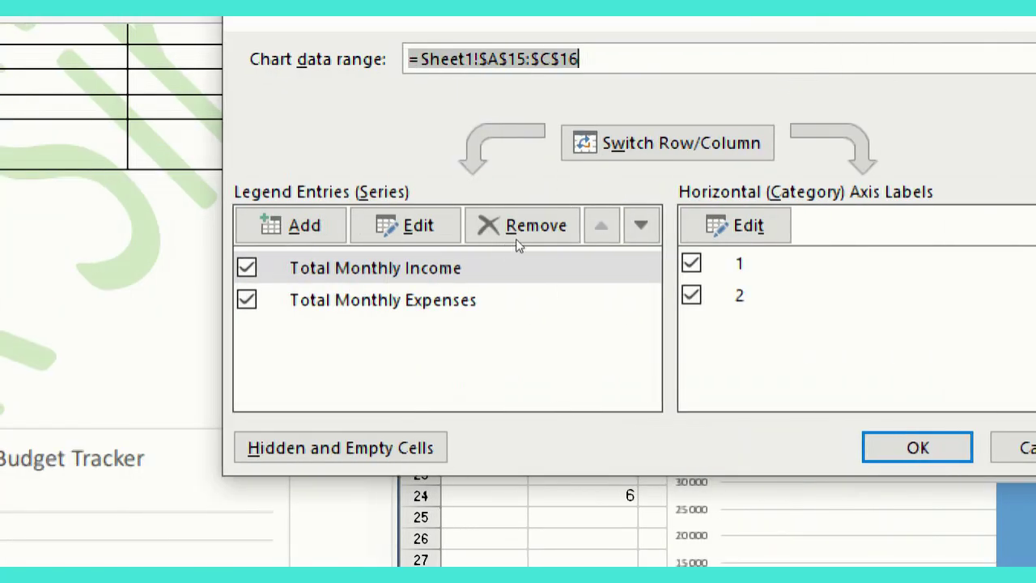
left_click(690, 263)
left_click(690, 295)
key("Return")
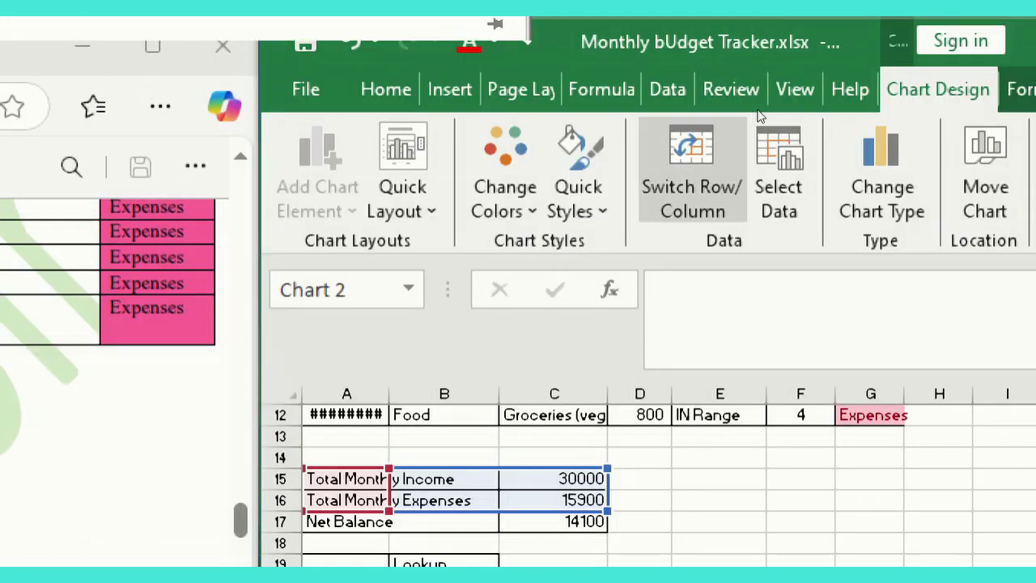
left_click(778, 166)
key("space")
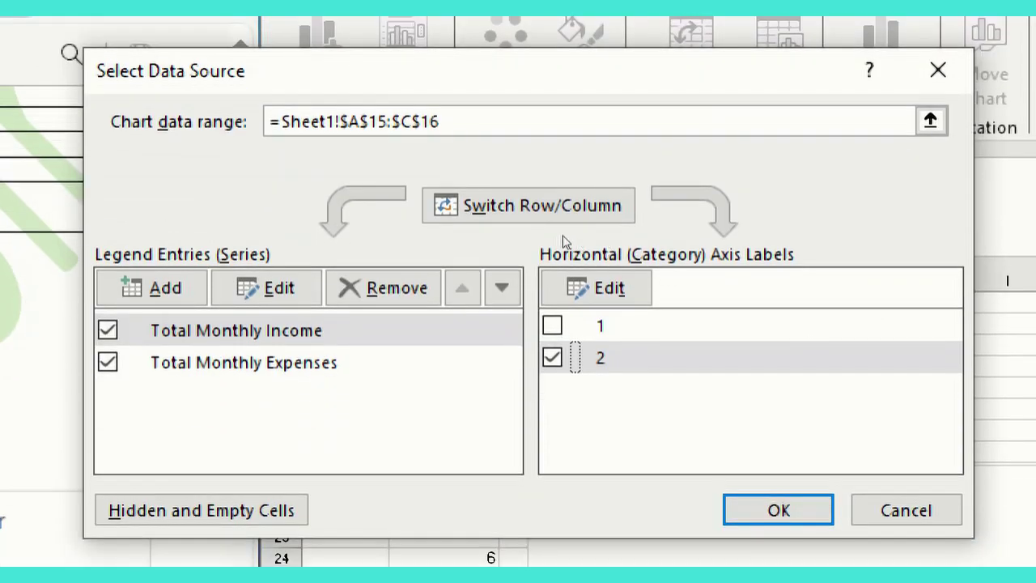
key("Return")
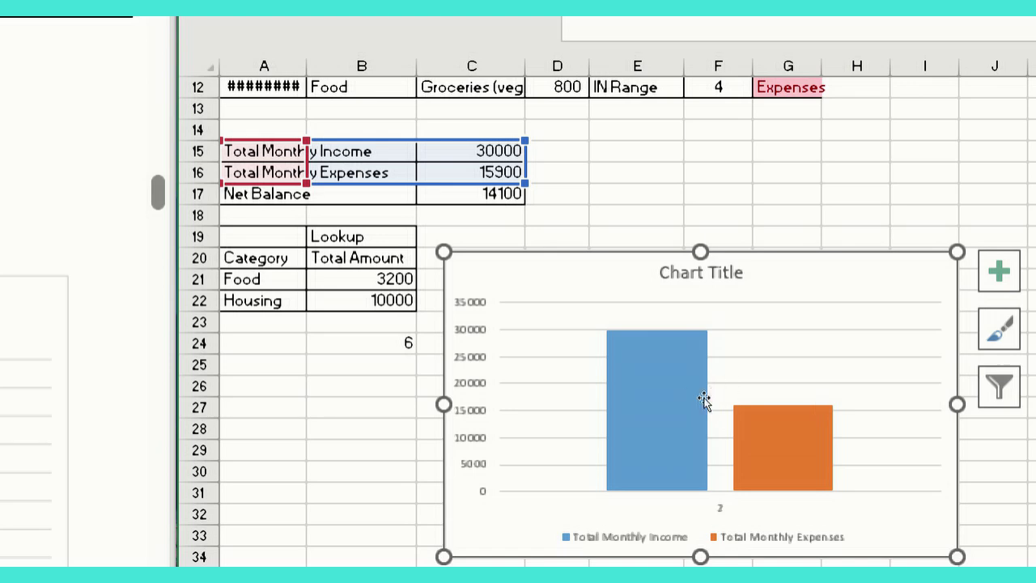
Step: Move the column chart up beside the lookup table, just below the monthly totals
left_click_drag(745, 312, 769, 280)
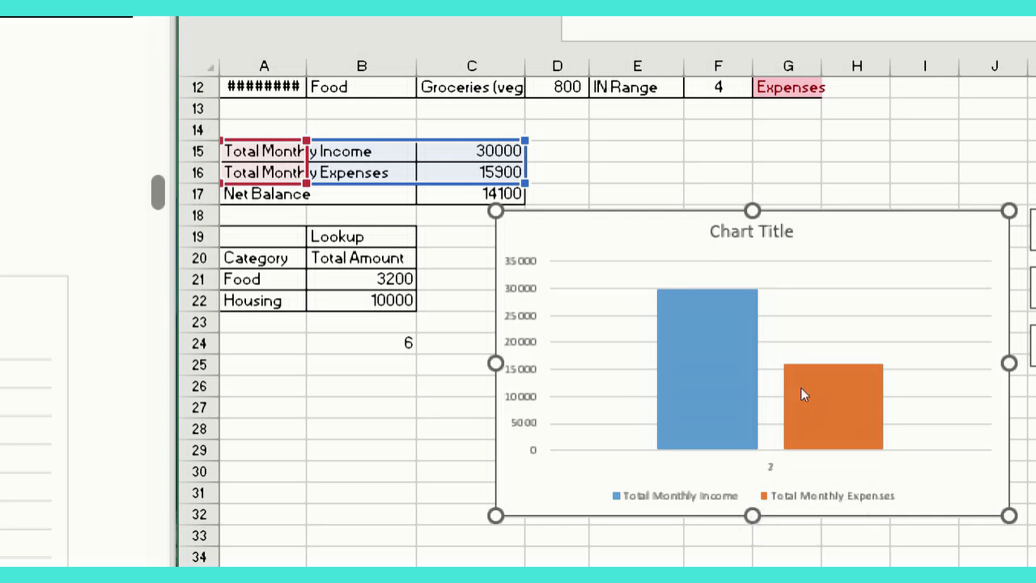
left_click(705, 287)
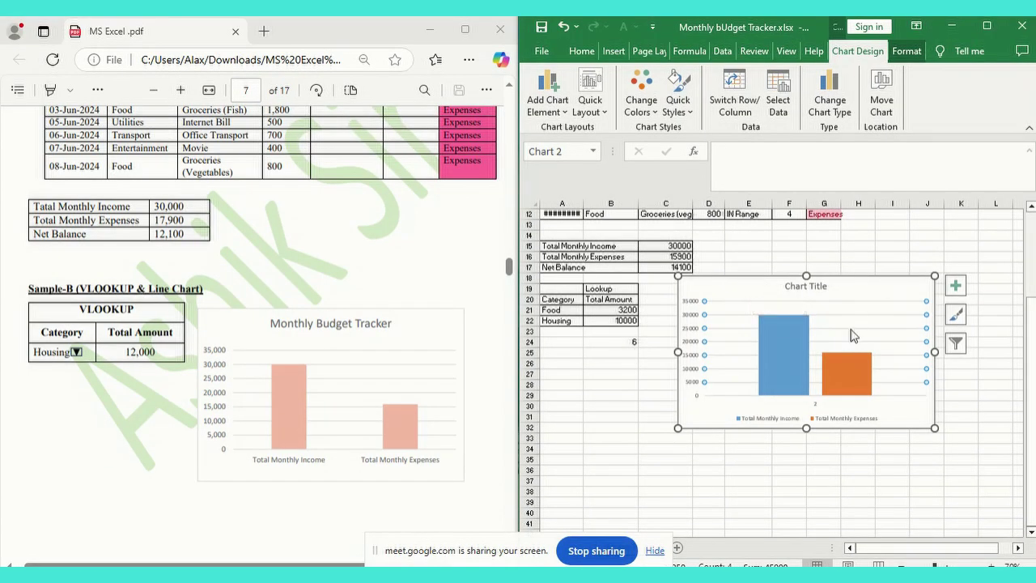
Step: Examine the B. Range IF formula of the Rent row in cell E5, leaving it as it is
scroll(854, 330, "up", 2)
key("ctrl")
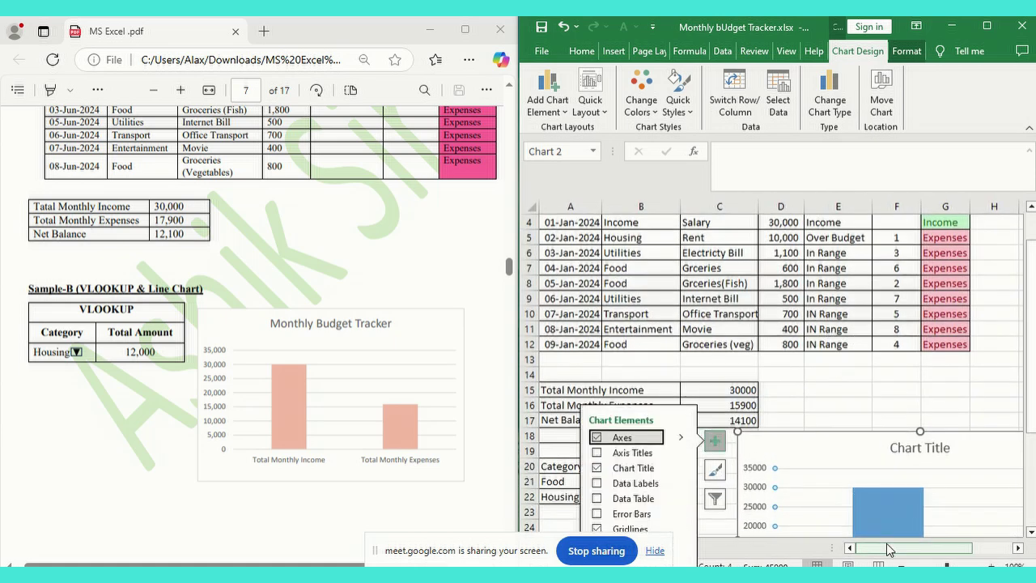
left_click(832, 415)
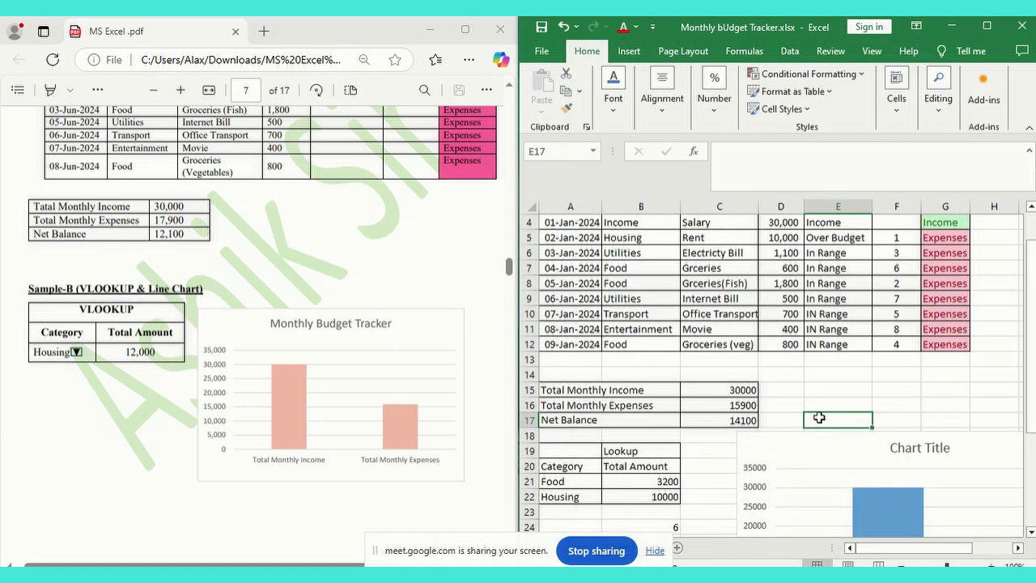
double_click(835, 243)
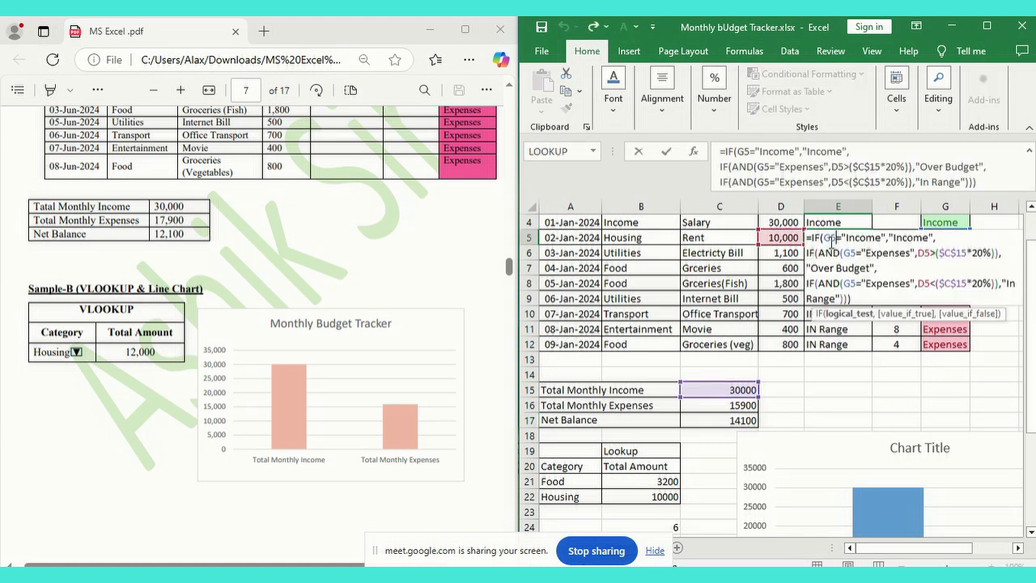
key("Return")
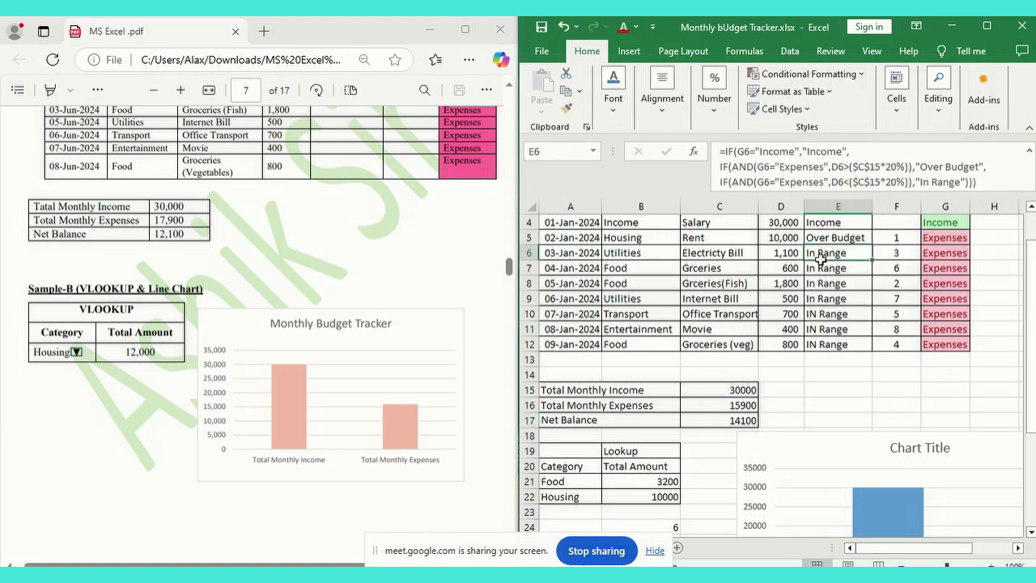
Step: Check the Housing total's lookup formula in B22, and return to cell A4 at the start of the data
left_click(663, 492)
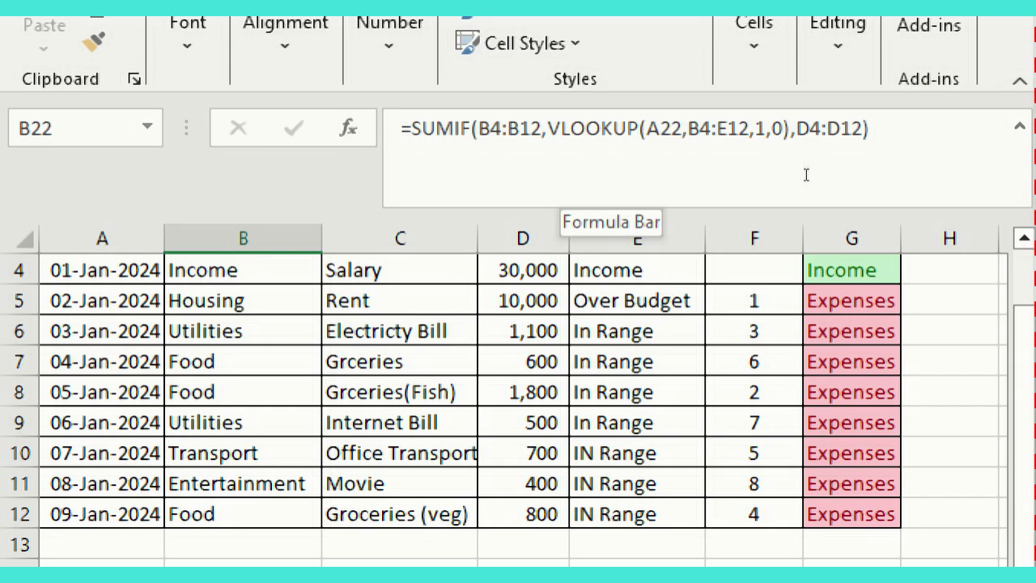
scroll(383, 301, "up", 1)
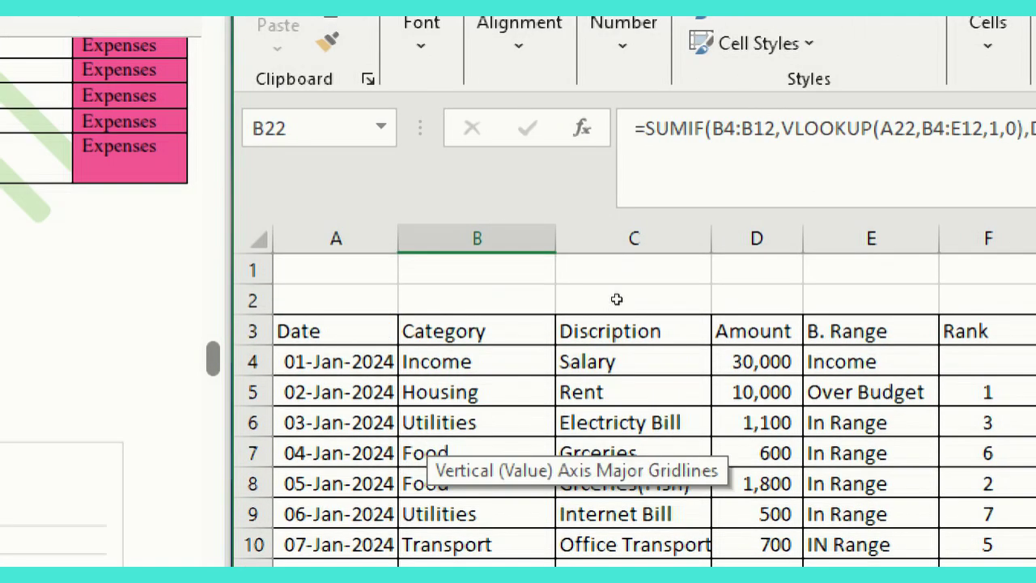
key("ctrl+Home")
mouse_move(490, 19)
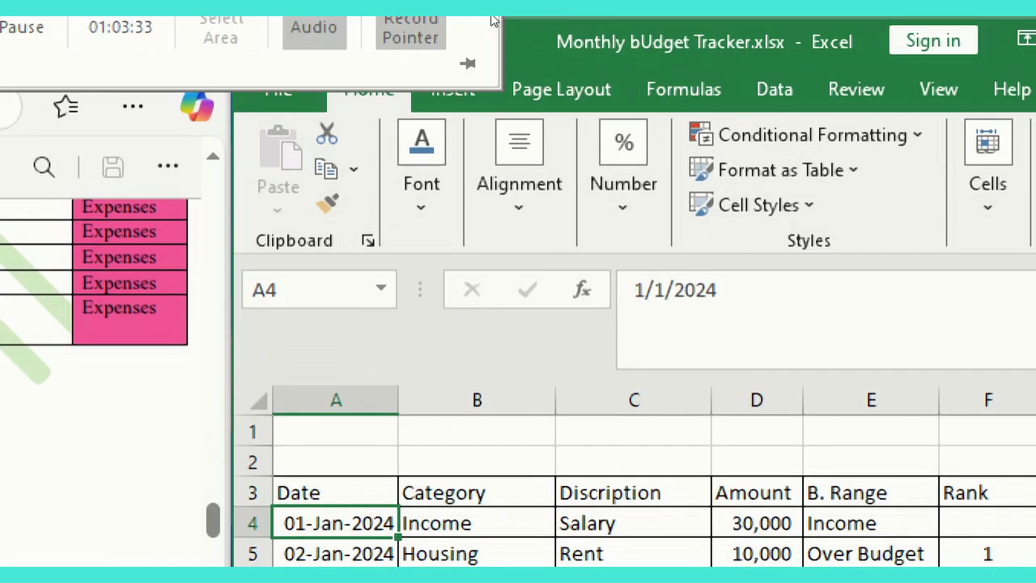